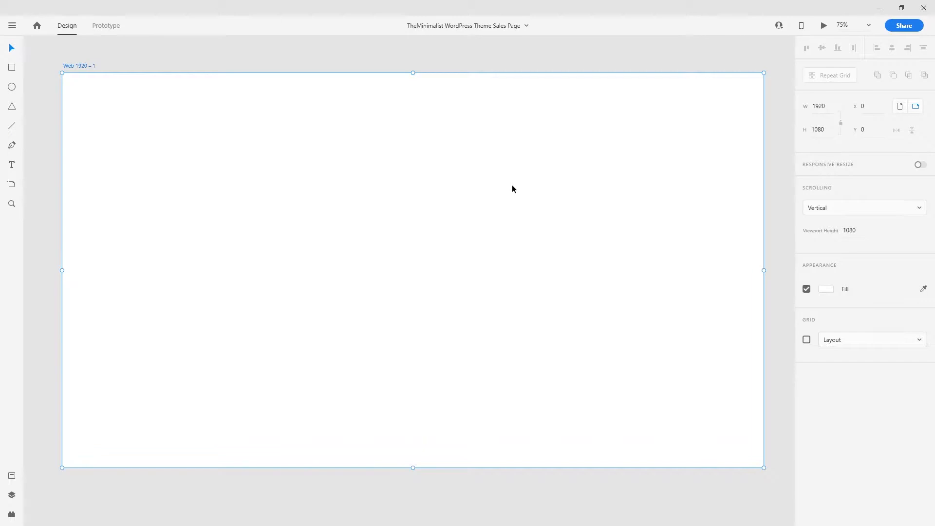
- Browse the artboard size presets, then return to the Select tool with nothing selected
{"action": "left_click", "coordinate": [12, 186]}
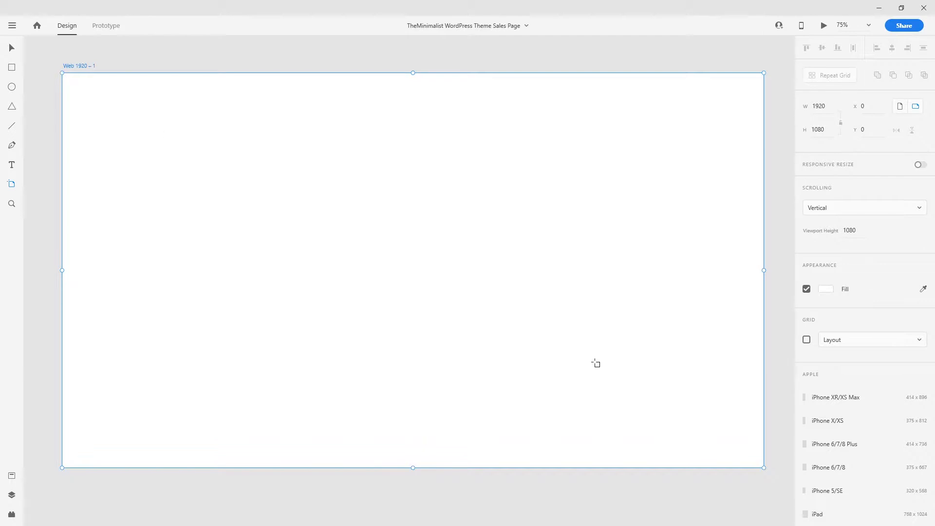
{"action": "scroll", "coordinate": [861, 407], "scroll_direction": "down", "scroll_amount": 8}
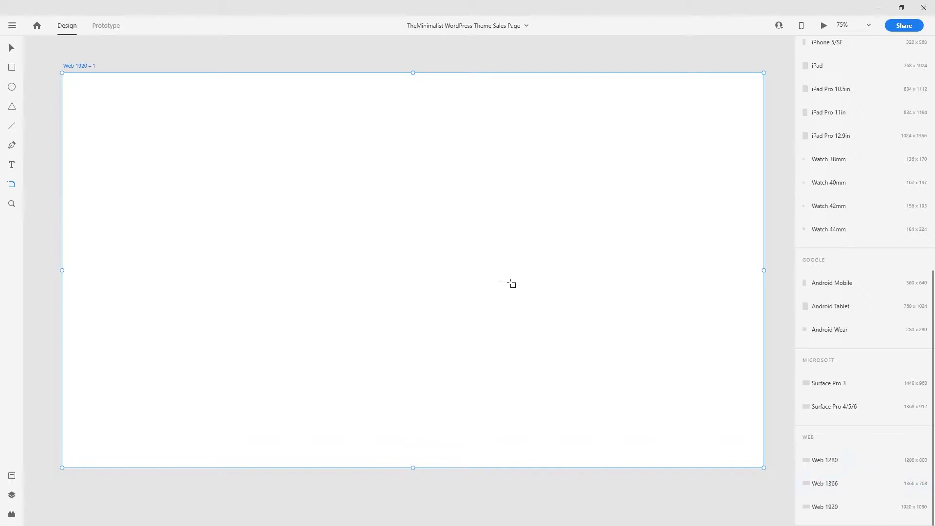
{"action": "left_click", "coordinate": [11, 47]}
{"action": "left_click", "coordinate": [164, 55]}
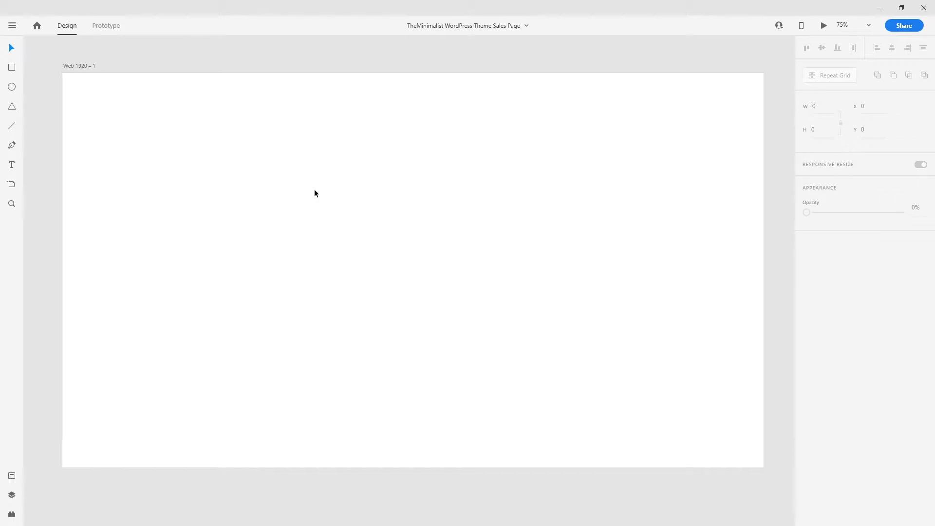
- Drag the Web 1920 – 1 artboard's bottom edge down until it is 1920 × 3400
{"action": "left_click", "coordinate": [384, 212]}
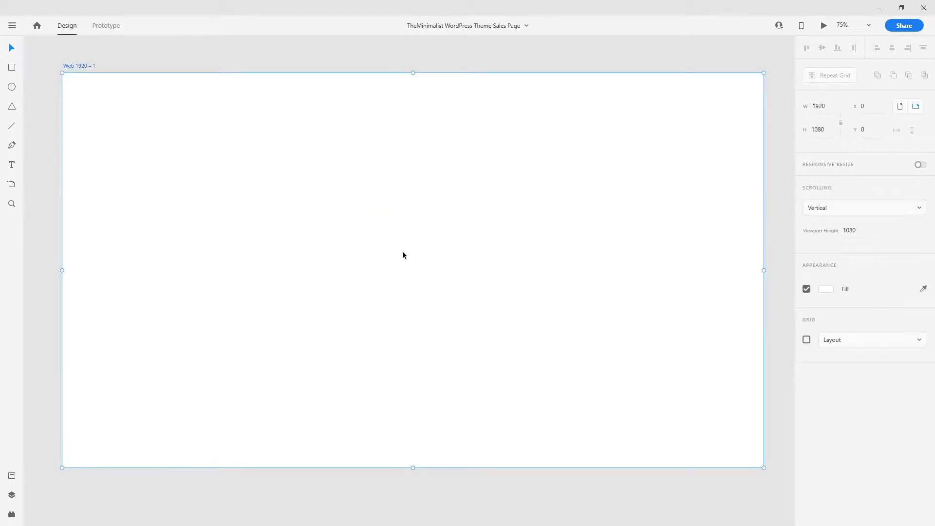
{"action": "key", "text": "ctrl+minus"}
{"action": "key", "text": "ctrl+minus"}
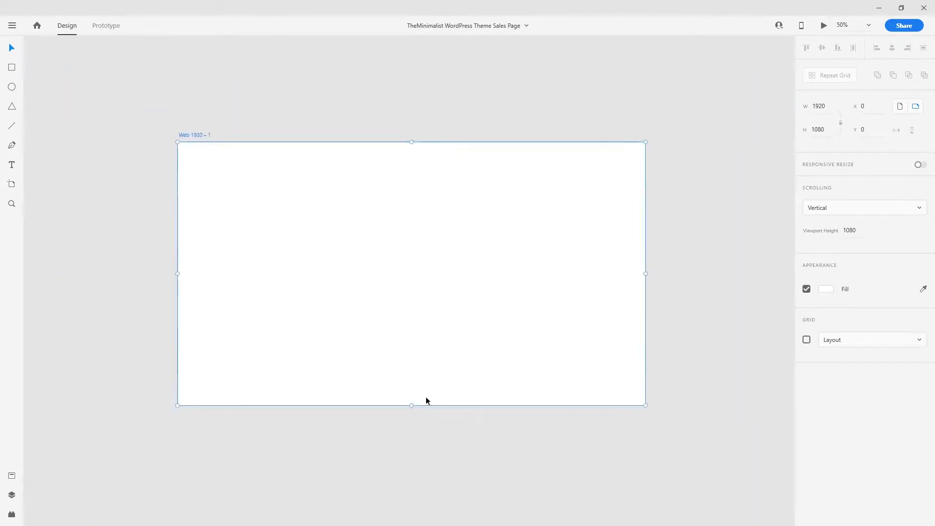
{"action": "left_click_drag", "start_coordinate": [430, 326], "coordinate": [418, 242]}
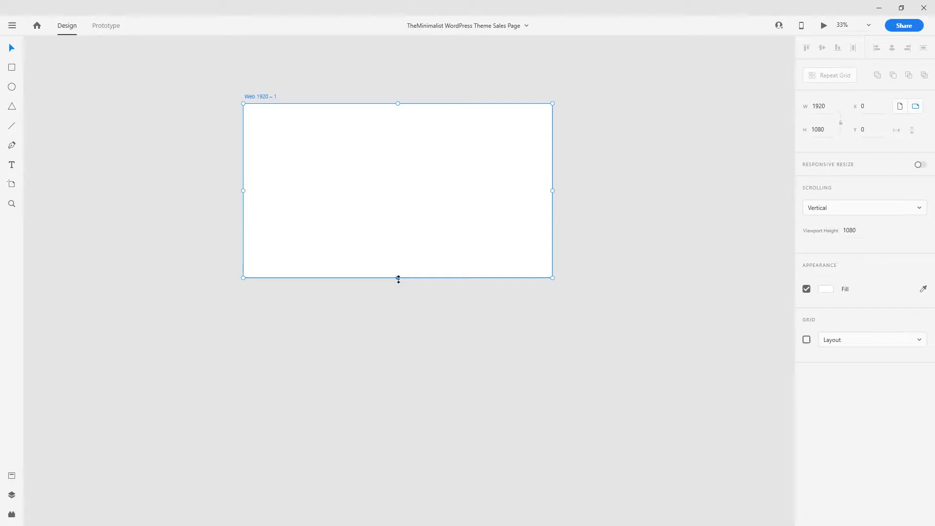
{"action": "left_click_drag", "start_coordinate": [391, 281], "coordinate": [420, 471]}
{"action": "scroll", "coordinate": [596, 290], "scroll_direction": "up", "scroll_amount": 2}
{"action": "scroll", "coordinate": [507, 235], "scroll_direction": "up", "scroll_amount": 2}
{"action": "key", "text": "ctrl+equal"}
{"action": "left_click", "coordinate": [655, 271]}
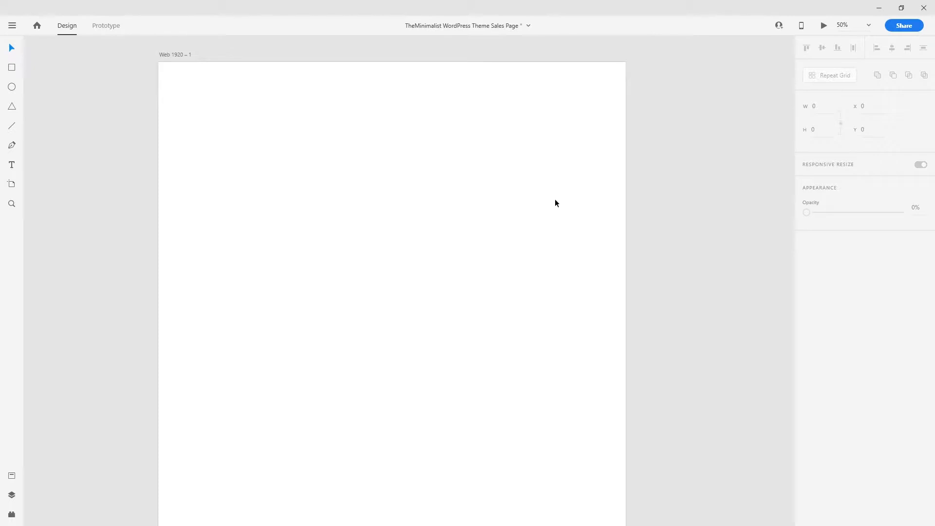
{"action": "left_click", "coordinate": [457, 197]}
{"action": "key", "text": "ctrl+plus"}
{"action": "key", "text": "ctrl+minus"}
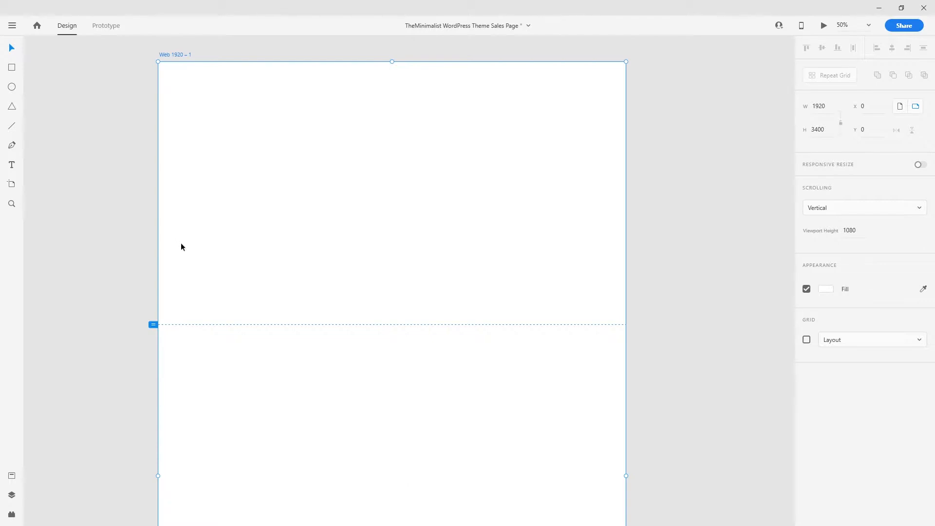
- Draw a full-width 1920×1082 hero rectangle over the artboard's top fold
{"action": "left_click", "coordinate": [12, 68]}
{"action": "key", "text": "v"}
{"action": "left_click", "coordinate": [95, 77]}
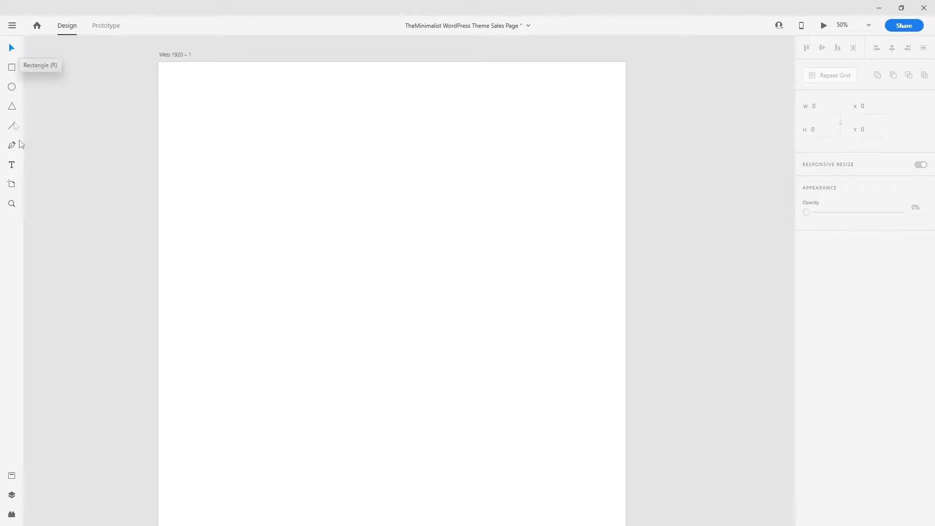
{"action": "left_click", "coordinate": [12, 68]}
{"action": "left_click_drag", "start_coordinate": [161, 66], "coordinate": [628, 328]}
{"action": "left_click", "coordinate": [272, 131]}
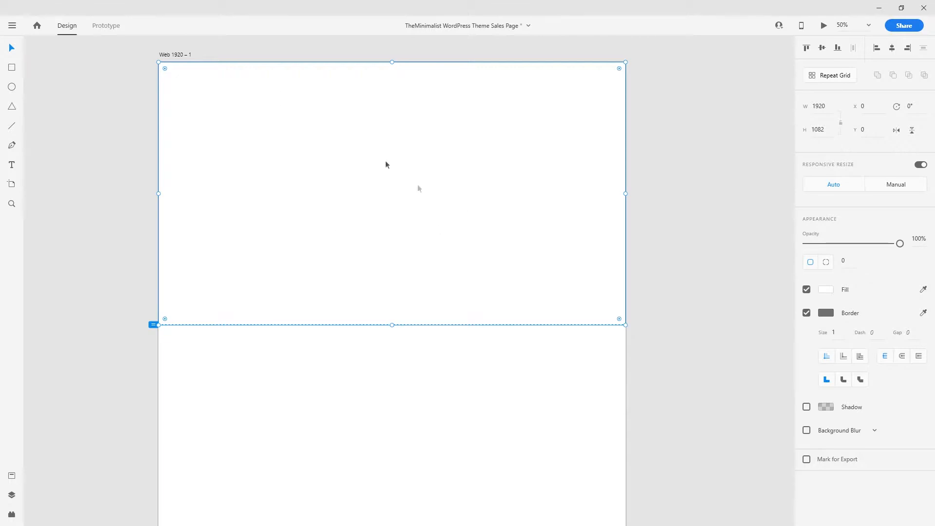
{"action": "left_click", "coordinate": [124, 191]}
- Draw a 606×720 placeholder box on the right side of the hero
{"action": "left_click", "coordinate": [13, 69]}
{"action": "left_click_drag", "start_coordinate": [429, 122], "coordinate": [577, 298]}
{"action": "key", "text": "v"}
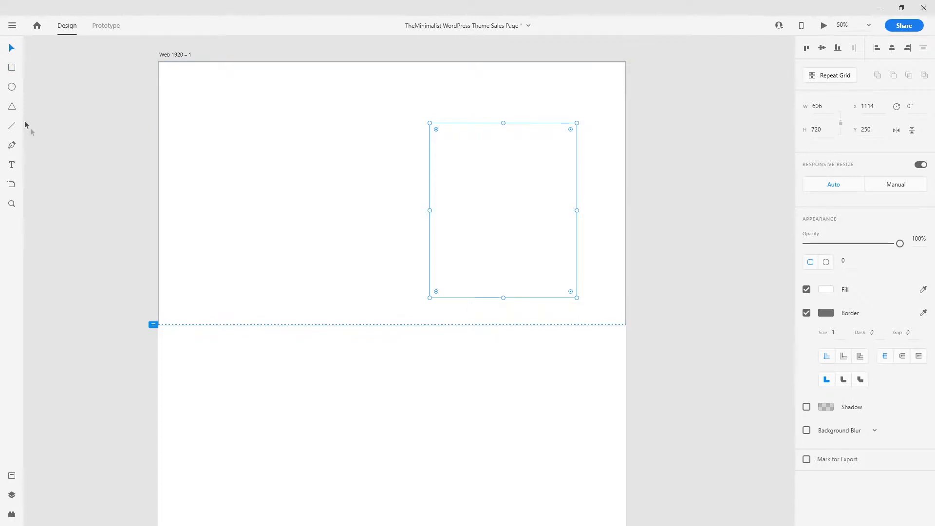
{"action": "left_click", "coordinate": [12, 165]}
- Add the heading 'Premium Minimalistic Personal WordPress Theme' at font size 53
{"action": "left_click", "coordinate": [210, 167]}
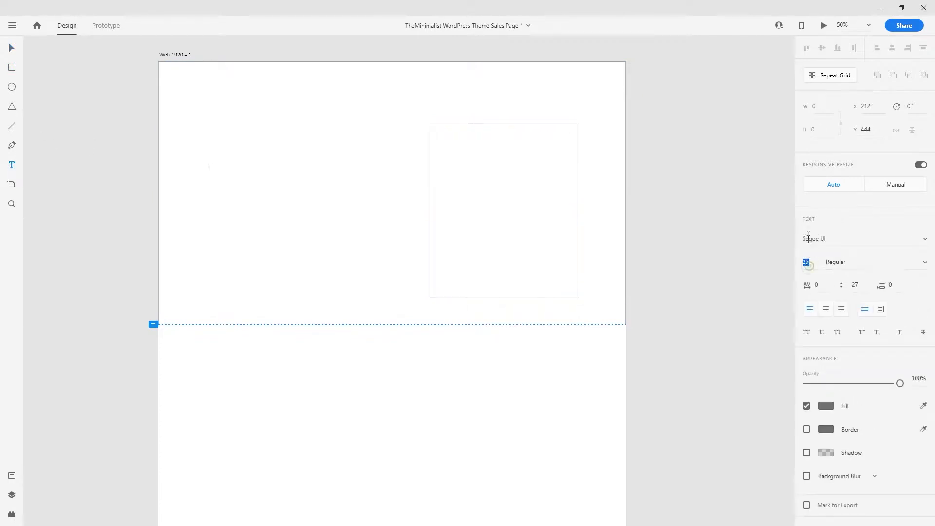
{"action": "left_click", "coordinate": [212, 166]}
{"action": "left_click", "coordinate": [211, 166]}
{"action": "type", "text": "Premium Minimalistic Personal WordPress Theme"}
{"action": "key", "text": "ctrl+a"}
{"action": "left_click", "coordinate": [806, 261]}
{"action": "type", "text": "30"}
{"action": "key", "text": "Return"}
{"action": "type", "text": "53"}
{"action": "key", "text": "Return"}
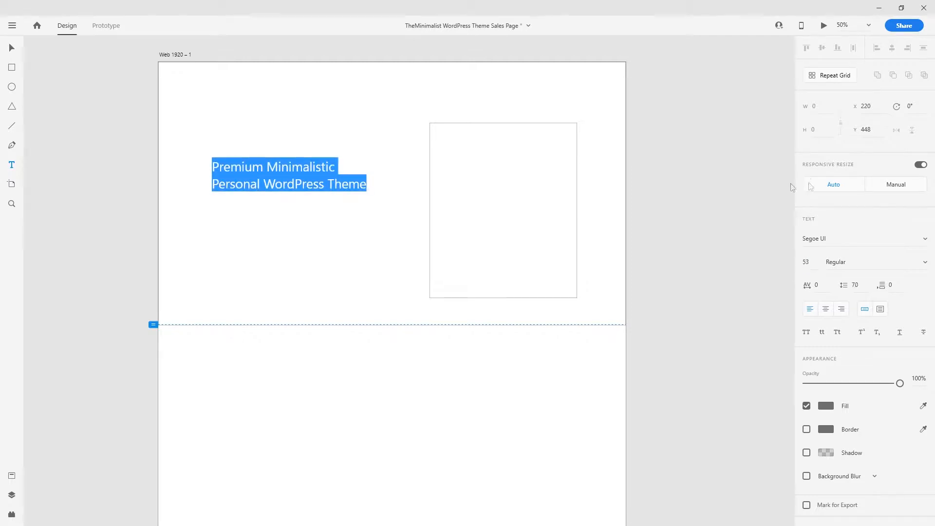
{"action": "key", "text": "Escape"}
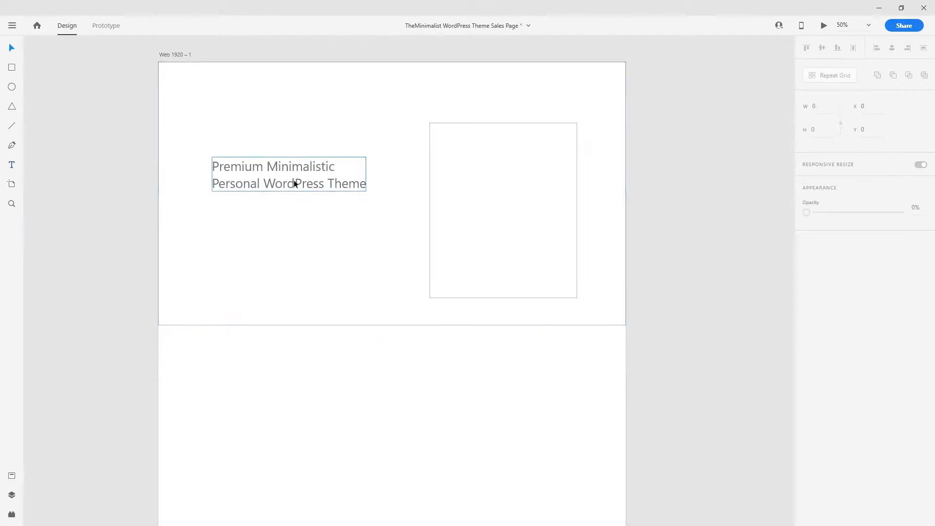
- Duplicate the heading below itself, paste the two-line body copy into it, and set it to 28
{"action": "left_click_drag", "start_coordinate": [305, 190], "coordinate": [303, 223]}
{"action": "double_click", "coordinate": [303, 223]}
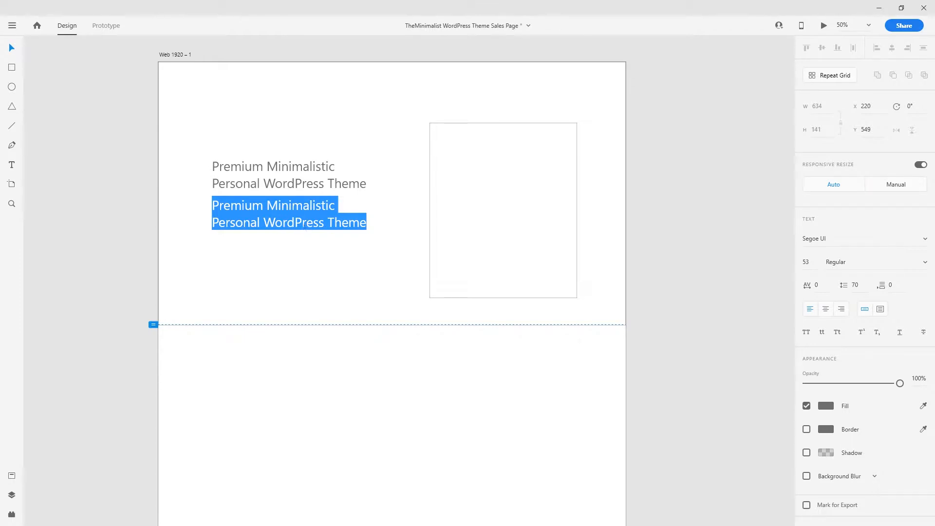
{"action": "key", "text": "alt+Tab"}
{"action": "triple_click", "coordinate": [258, 219]}
{"action": "type", "text": "Lightweight minimalist WordPress theme for Bloggers and Podcasters. Don't let complicated WP Themes and Editors stop you from getting started!"}
{"action": "key", "text": "ctrl+a"}
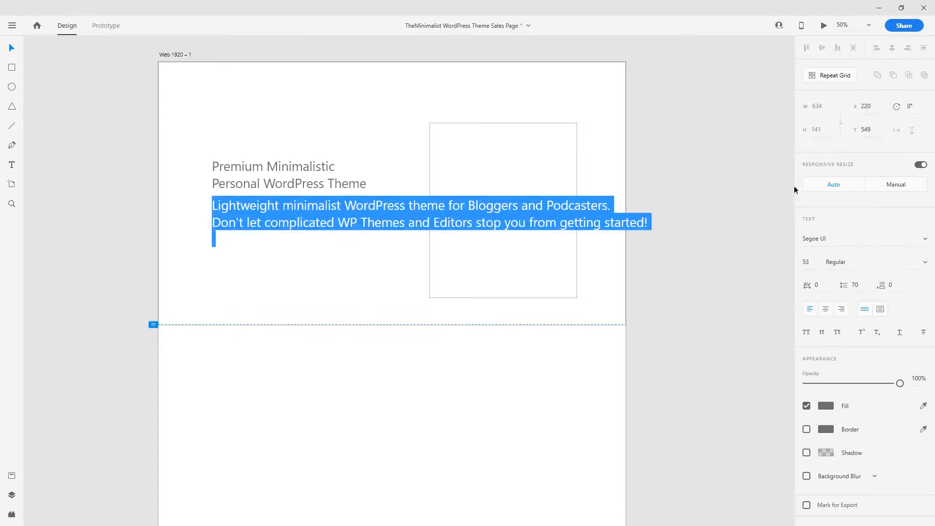
{"action": "left_click_drag", "start_coordinate": [811, 262], "coordinate": [812, 331]}
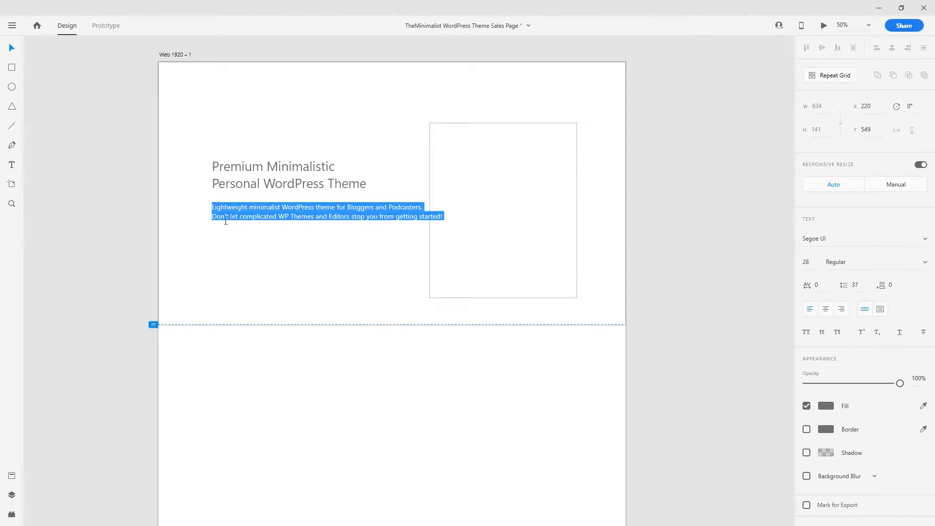
{"action": "left_click", "coordinate": [335, 217]}
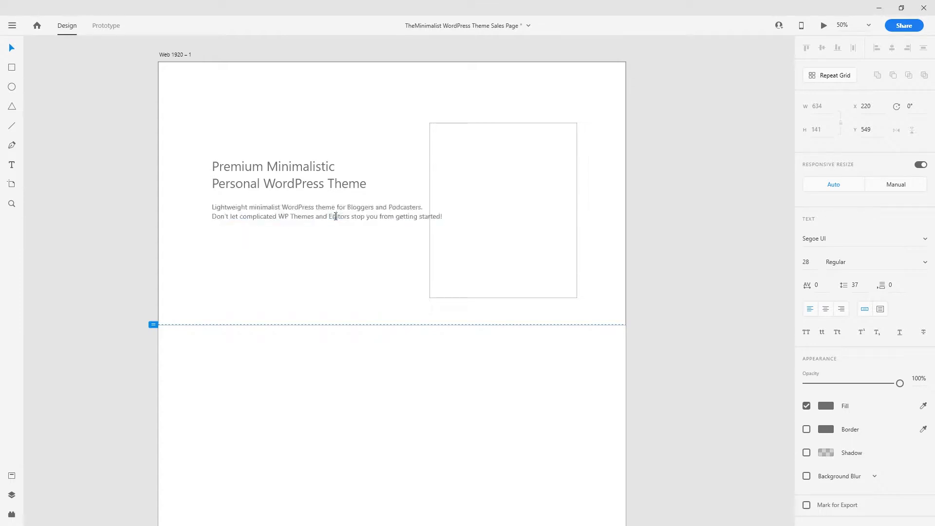
{"action": "key", "text": "Escape"}
{"action": "left_click_drag", "start_coordinate": [256, 208], "coordinate": [255, 206]}
{"action": "left_click", "coordinate": [131, 237]}
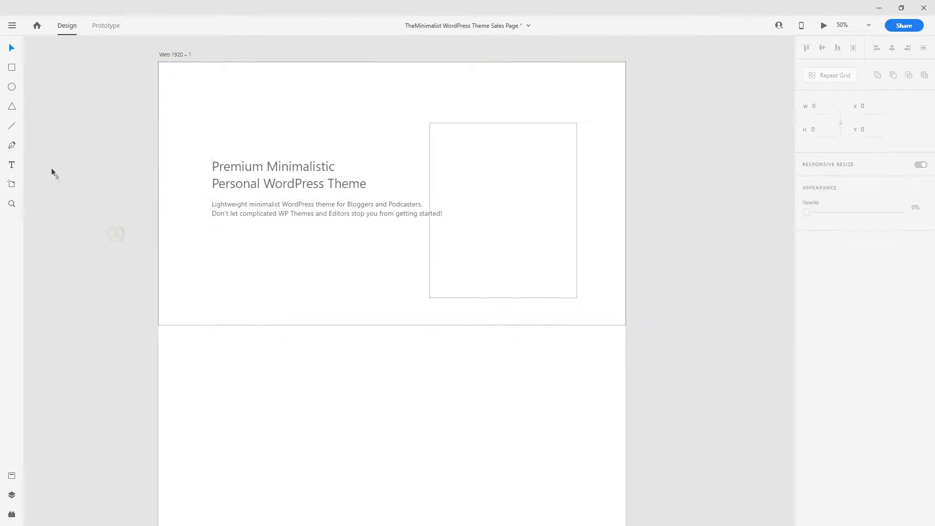
- Draw a button rectangle below the body text and duplicate it 40 px to the right
{"action": "left_click", "coordinate": [12, 71]}
{"action": "left_click_drag", "start_coordinate": [212, 229], "coordinate": [304, 251]}
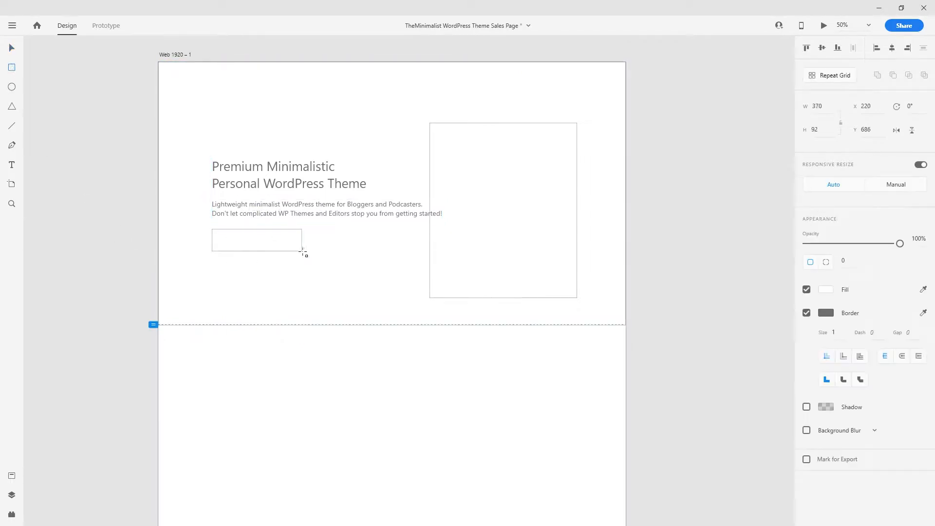
{"action": "key", "text": "v"}
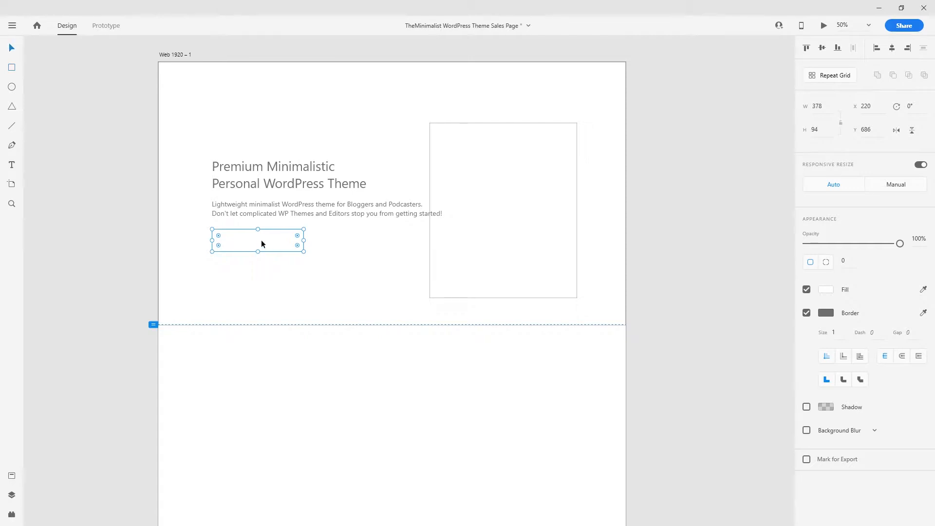
{"action": "left_click_drag", "start_coordinate": [258, 244], "coordinate": [362, 243]}
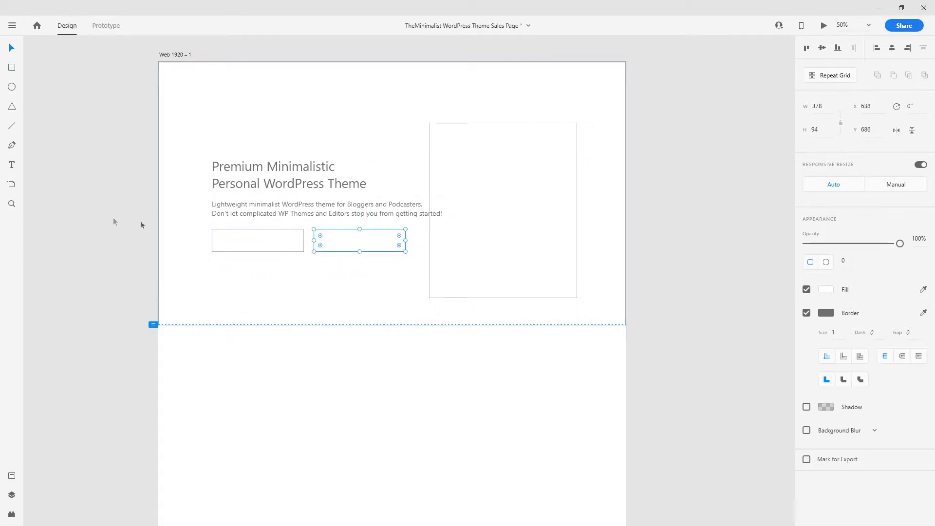
- Copy the paragraph text into the first button, relabel it FREE DOWNLOAD, and centre it
{"action": "left_click", "coordinate": [112, 217]}
{"action": "left_click", "coordinate": [238, 213]}
{"action": "left_click_drag", "start_coordinate": [288, 213], "coordinate": [292, 247]}
{"action": "double_click", "coordinate": [293, 247]}
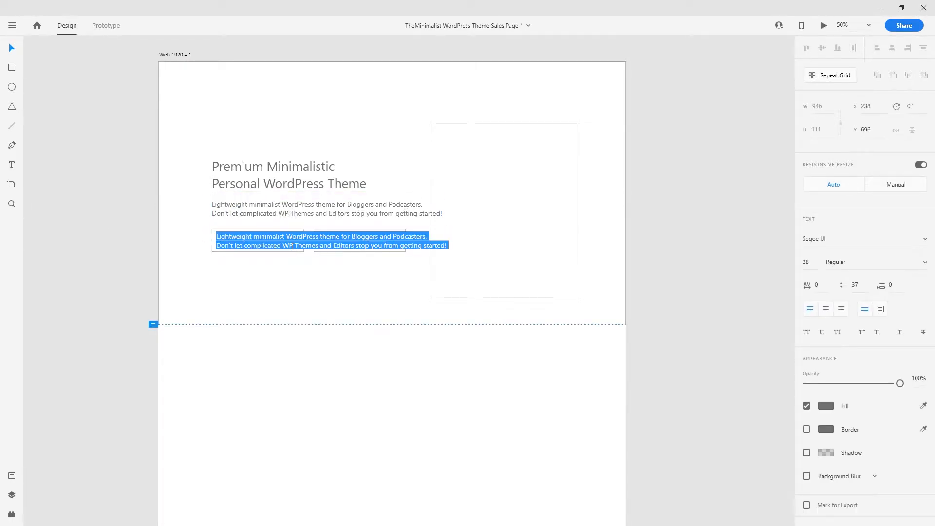
{"action": "type", "text": "FREE"}
{"action": "key", "text": "BackSpace"}
{"action": "key", "text": "BackSpace"}
{"action": "key", "text": "BackSpace"}
{"action": "type", "text": "REE DOWNLOAD"}
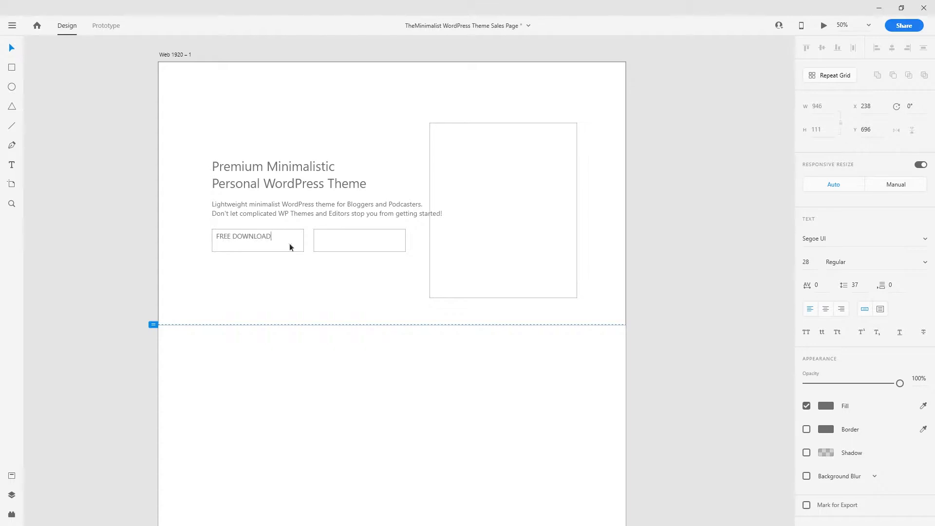
{"action": "left_click", "coordinate": [10, 49]}
{"action": "left_click_drag", "start_coordinate": [249, 241], "coordinate": [368, 247]}
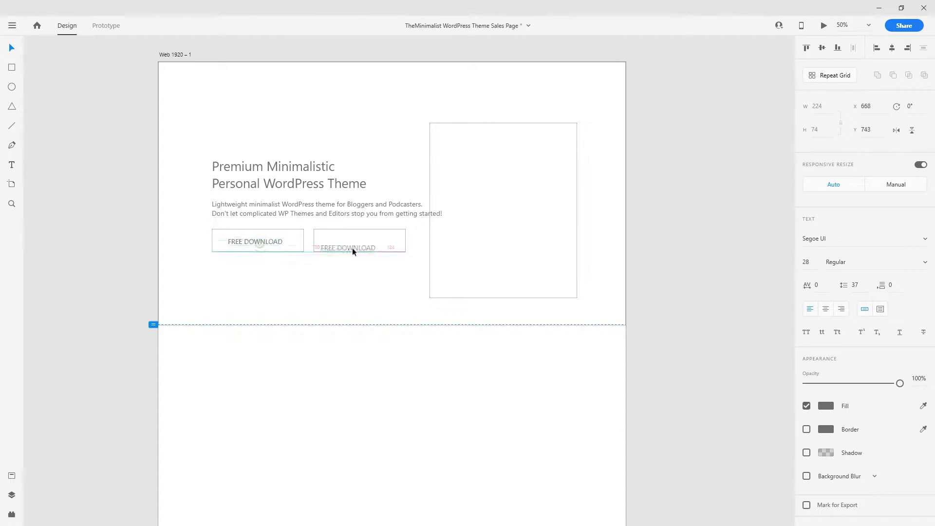
- Label the second button 'Watch YouTube Video' and align both button labels
{"action": "double_click", "coordinate": [367, 247]}
{"action": "type", "text": "Watch"}
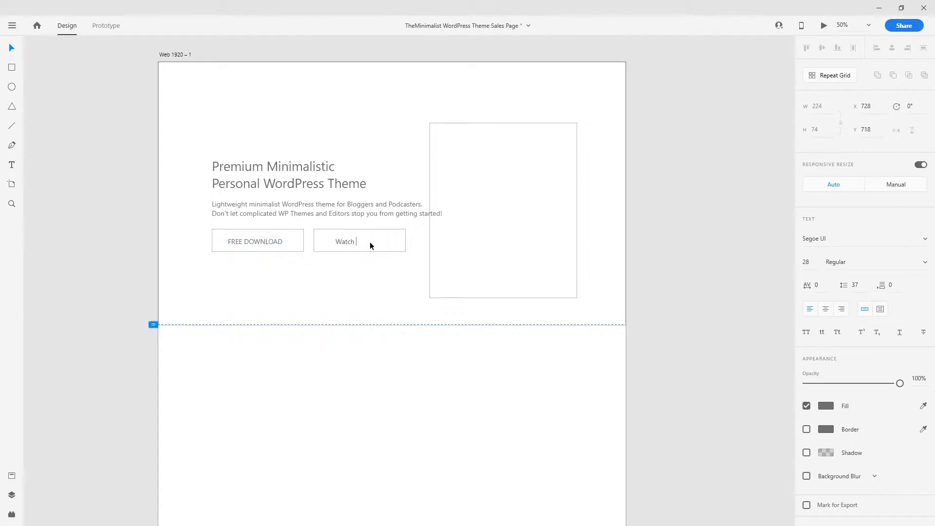
{"action": "type", "text": " YouTube Video"}
{"action": "key", "text": "Escape"}
{"action": "left_click_drag", "start_coordinate": [365, 241], "coordinate": [355, 241]}
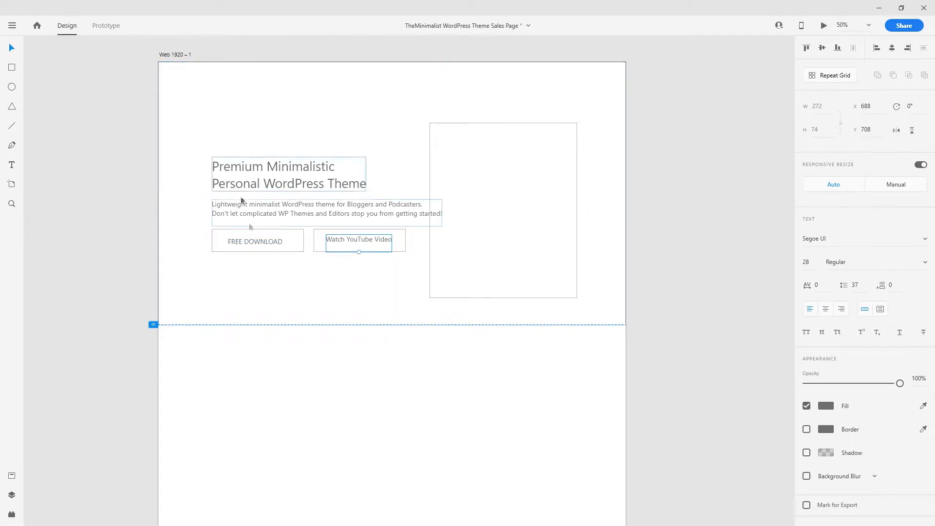
{"action": "left_click_drag", "start_coordinate": [267, 250], "coordinate": [264, 239]}
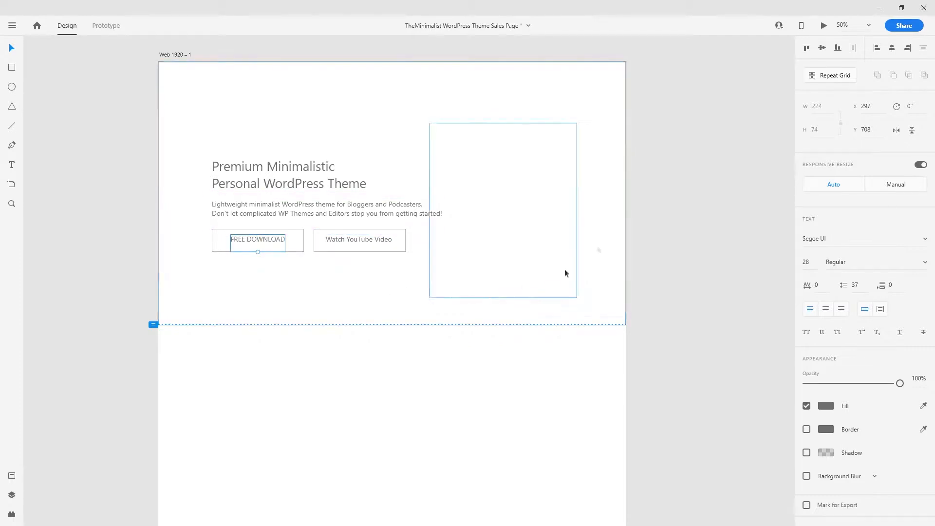
{"action": "left_click", "coordinate": [277, 290]}
{"action": "key", "text": "ctrl+="}
{"action": "key", "text": "space"}
{"action": "left_click_drag", "start_coordinate": [270, 269], "coordinate": [304, 342]}
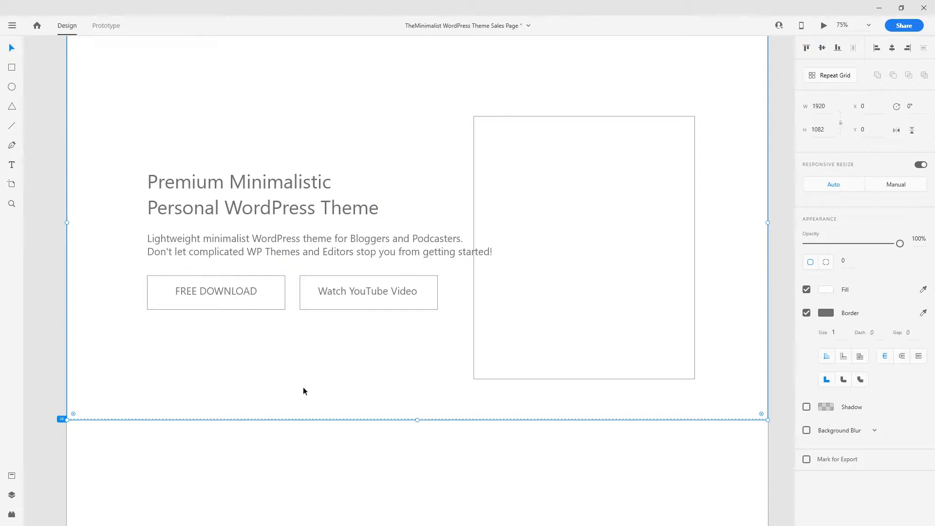
{"action": "scroll", "coordinate": [341, 294], "scroll_direction": "up", "scroll_amount": 1}
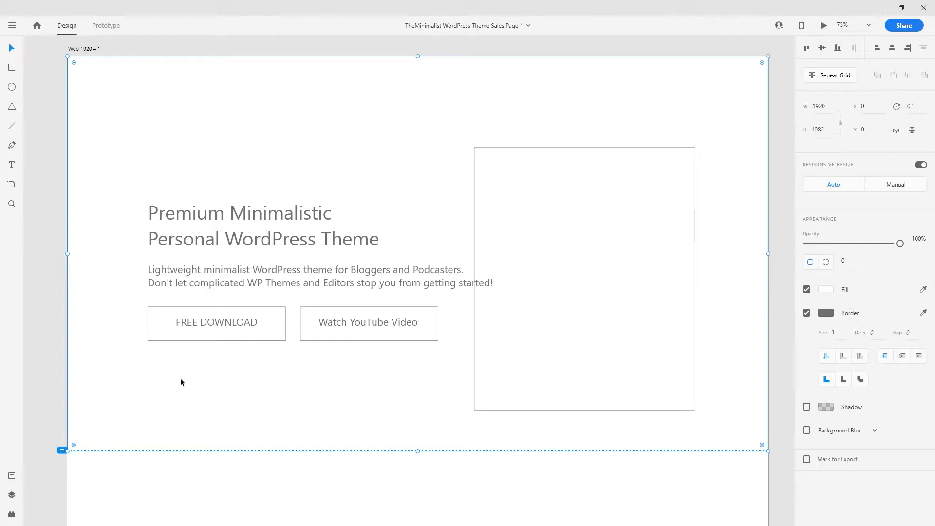
{"action": "left_click", "coordinate": [52, 227]}
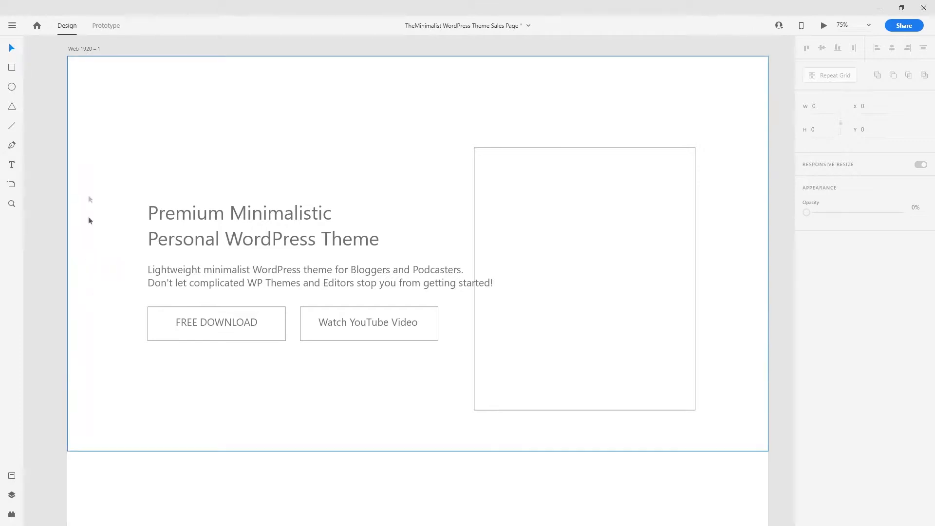
{"action": "left_click", "coordinate": [53, 189]}
{"action": "key", "text": "ctrl+minus"}
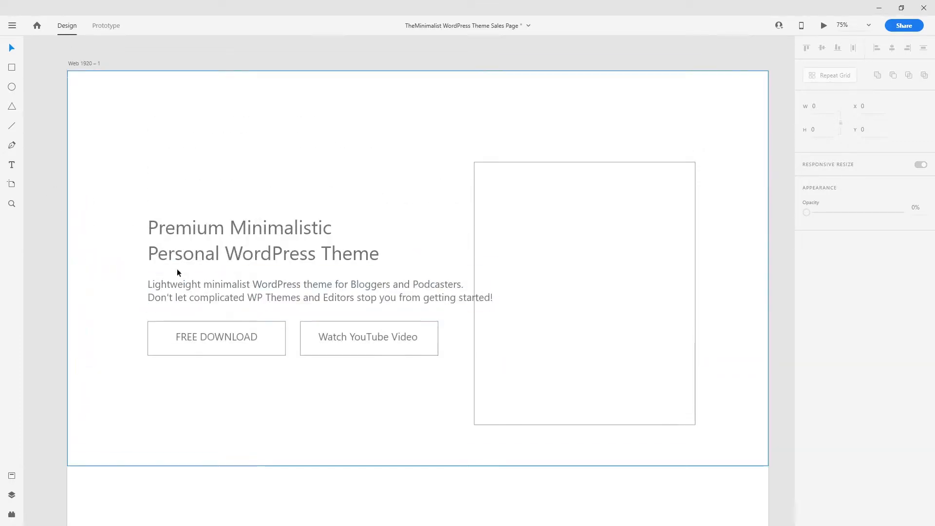
{"action": "scroll", "coordinate": [215, 273], "scroll_direction": "down", "scroll_amount": 3}
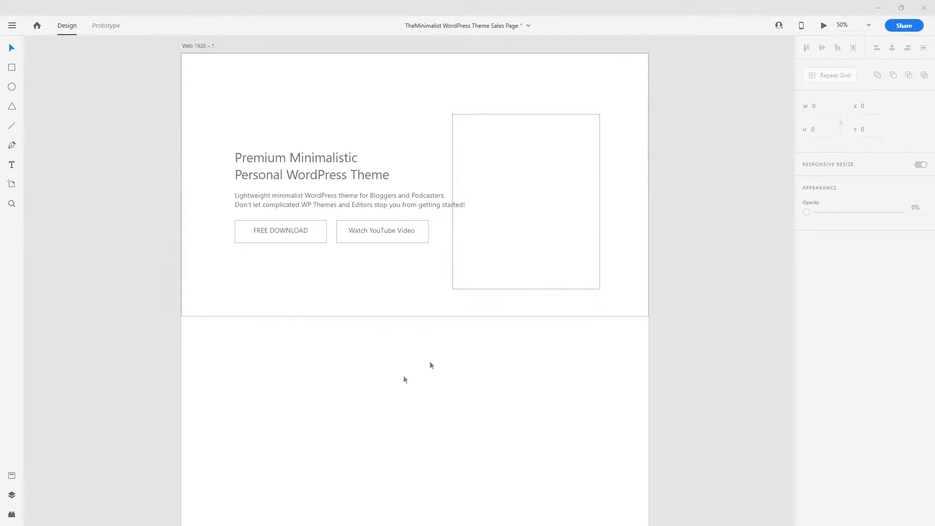
{"action": "scroll", "coordinate": [404, 363], "scroll_direction": "down", "scroll_amount": 1}
- Draw a full-width section rectangle below the hero with a #F1F1F1 light grey fill
{"action": "left_click", "coordinate": [11, 67]}
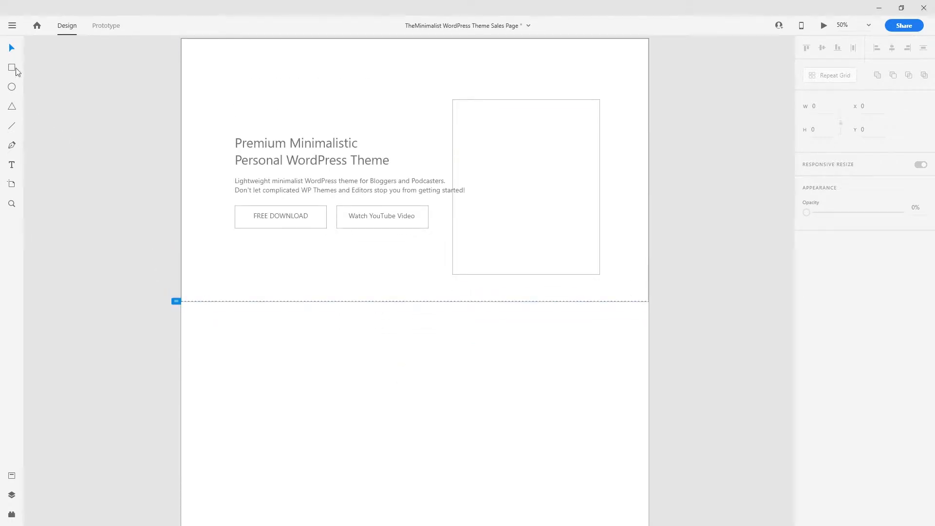
{"action": "left_click_drag", "start_coordinate": [183, 309], "coordinate": [648, 438]}
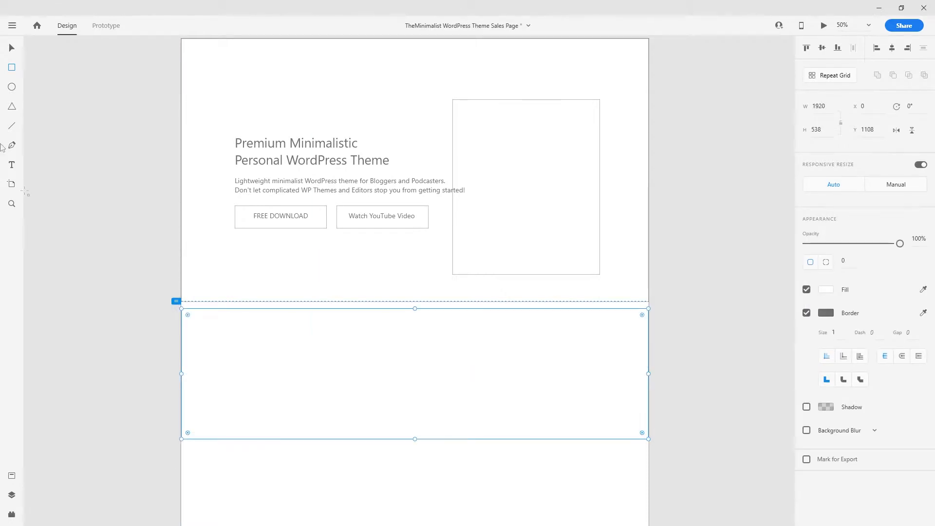
{"action": "left_click", "coordinate": [12, 48]}
{"action": "key", "text": "ctrl+plus"}
{"action": "left_click_drag", "start_coordinate": [313, 370], "coordinate": [303, 229]}
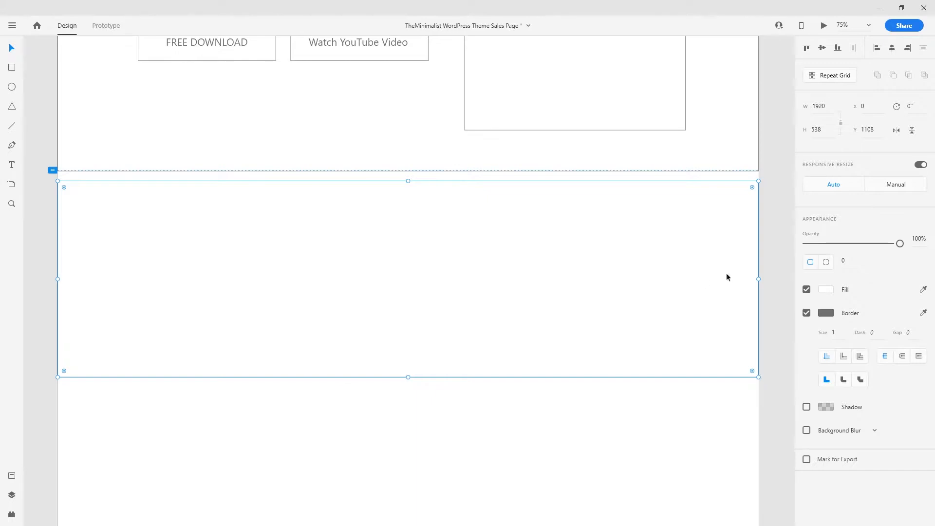
{"action": "left_click", "coordinate": [826, 291]}
{"action": "left_click_drag", "start_coordinate": [709, 243], "coordinate": [661, 236]}
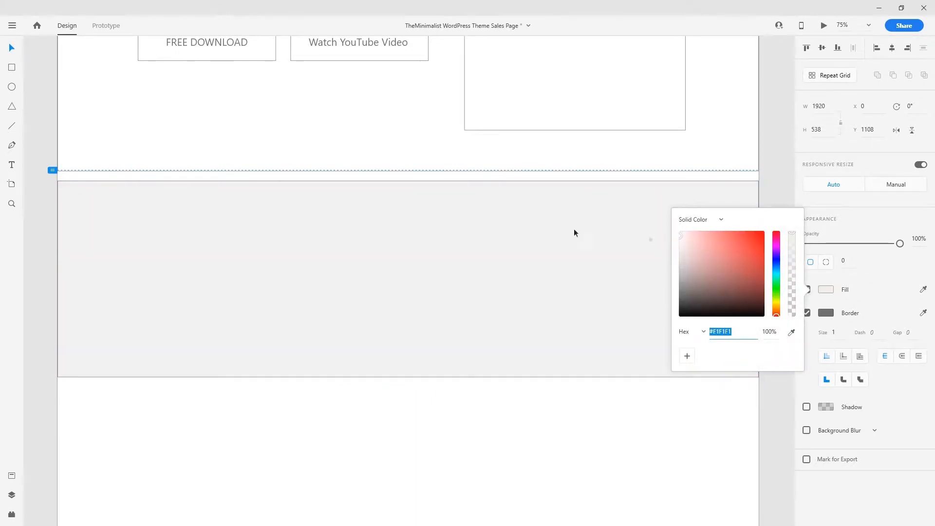
{"action": "left_click", "coordinate": [12, 51]}
- Place a copy of the hero heading inside the grey section
{"action": "left_click_drag", "start_coordinate": [266, 243], "coordinate": [291, 224]}
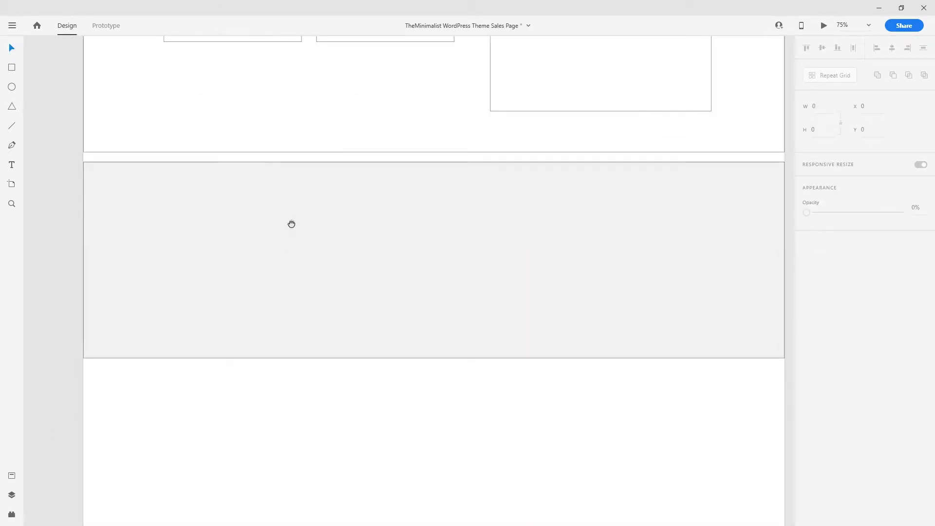
{"action": "left_click_drag", "start_coordinate": [184, 115], "coordinate": [200, 288]}
{"action": "left_click", "coordinate": [249, 105]}
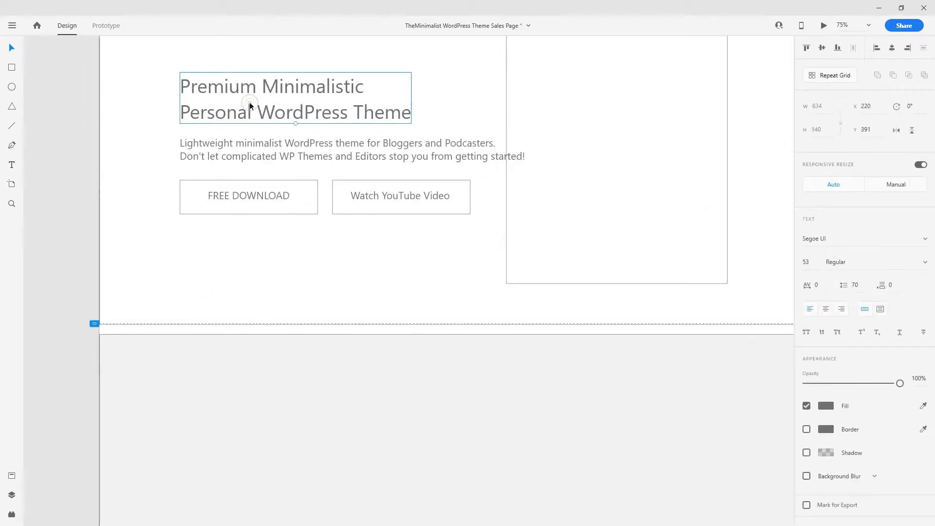
{"action": "left_click_drag", "start_coordinate": [267, 115], "coordinate": [413, 276]}
- Change the copied heading to 'What can you do with TheMinimalist Theme?' and centre it in the section
{"action": "double_click", "coordinate": [413, 275]}
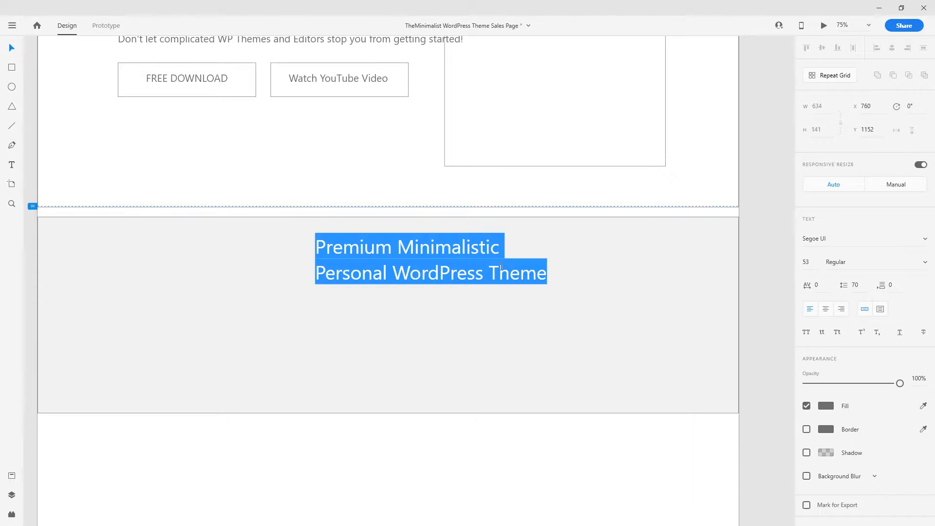
{"action": "type", "text": "What can you do with The"}
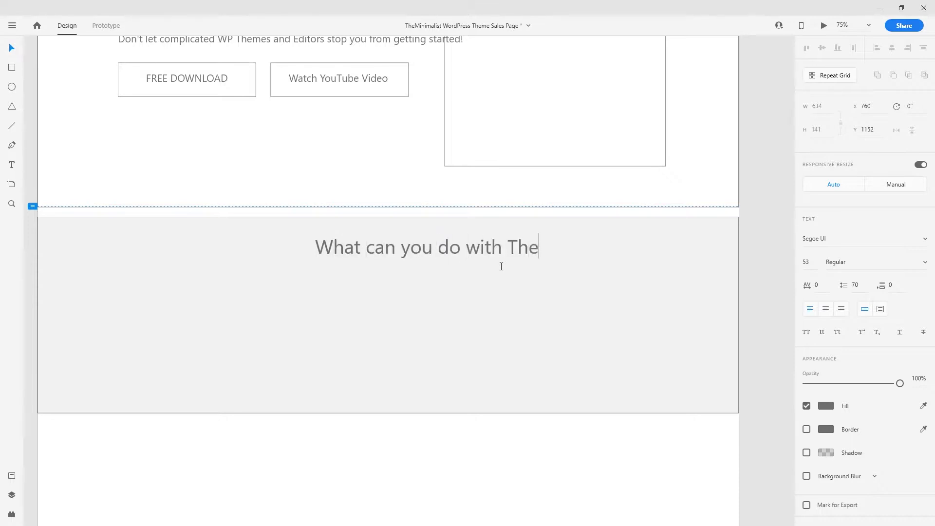
{"action": "type", "text": "Minima"}
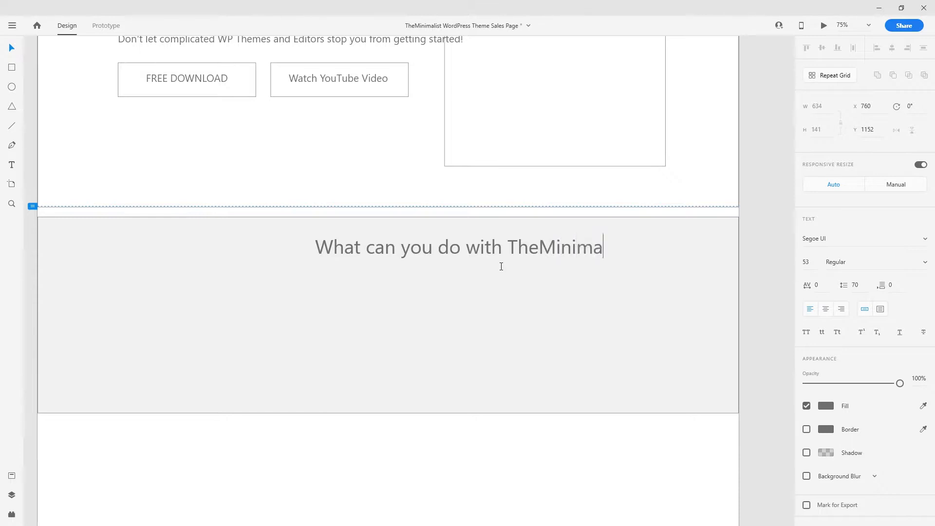
{"action": "type", "text": "list Theme?"}
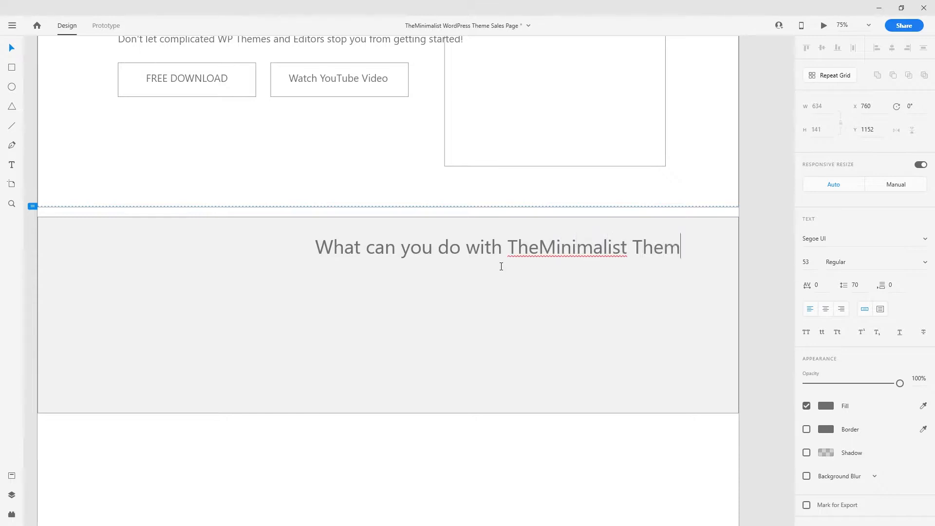
{"action": "double_click", "coordinate": [543, 248]}
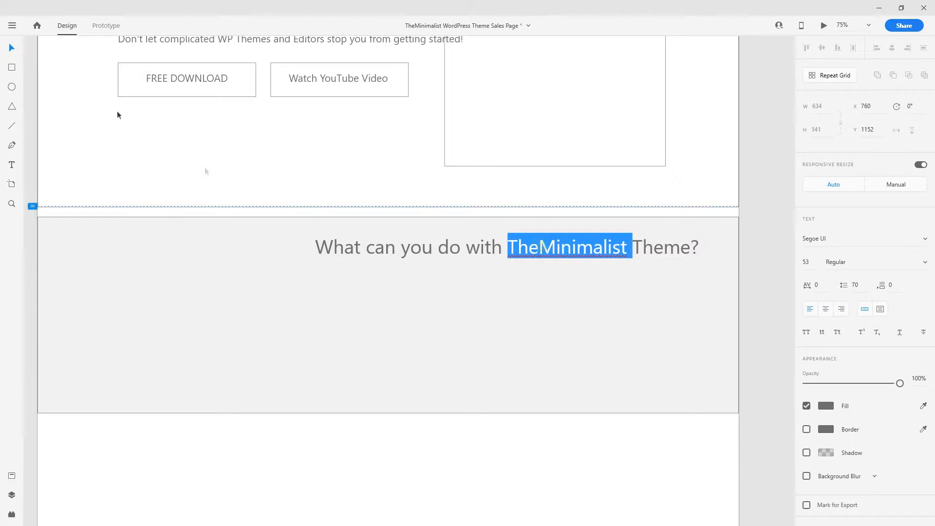
{"action": "left_click", "coordinate": [14, 48]}
{"action": "left_click_drag", "start_coordinate": [496, 247], "coordinate": [402, 260]}
{"action": "key", "text": "Escape"}
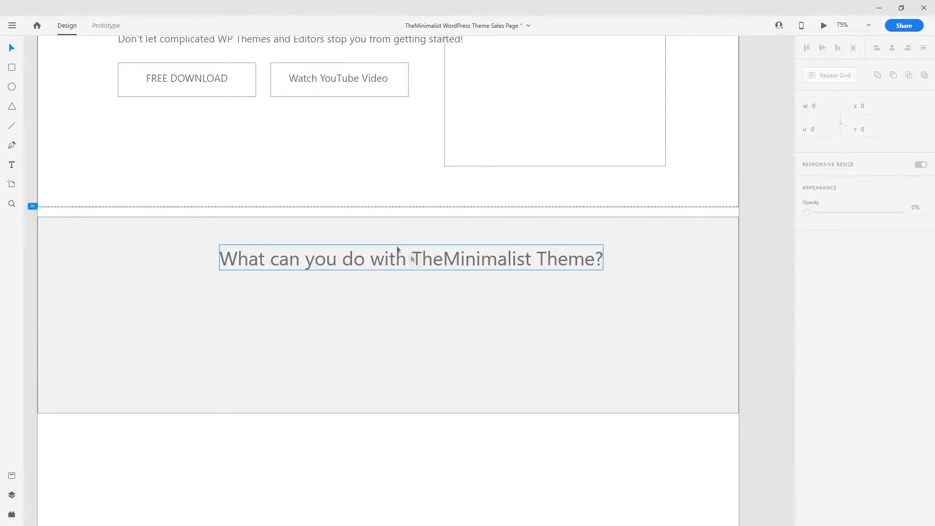
{"action": "scroll", "coordinate": [341, 214], "scroll_direction": "up", "scroll_amount": 3}
{"action": "left_click", "coordinate": [274, 131]}
- Copy the hero subtitle under the new heading and rewrite it as 'TheMinimalist Theme gives you everything you need to start your own blog, podcast or even website.'
{"action": "left_click_drag", "start_coordinate": [275, 131], "coordinate": [398, 385]}
{"action": "scroll", "coordinate": [412, 385], "scroll_direction": "down", "scroll_amount": 2}
{"action": "double_click", "coordinate": [418, 310]}
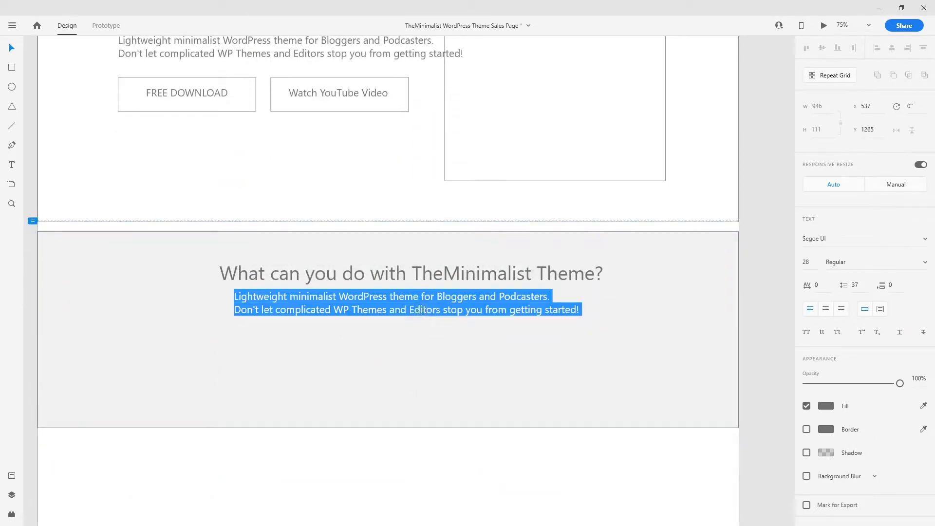
{"action": "key", "text": "BackSpace"}
{"action": "type", "text": "TheMinimalis"}
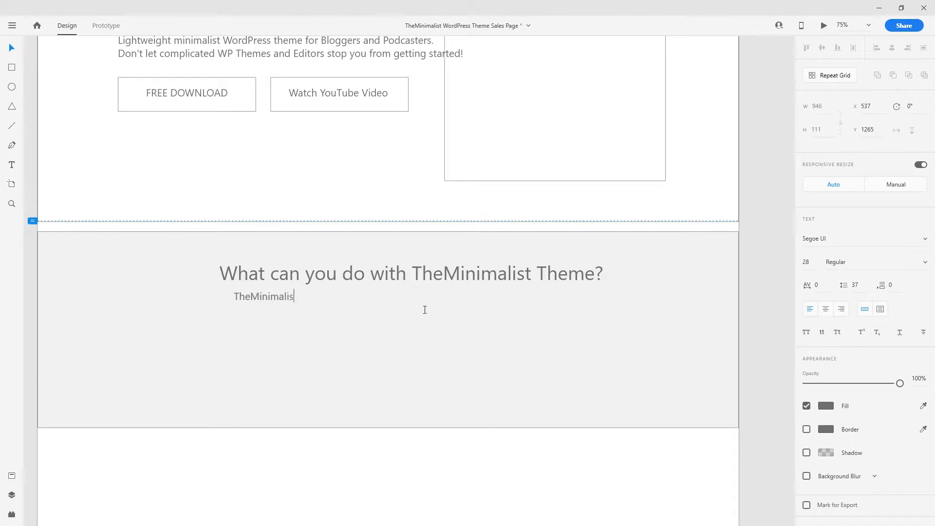
{"action": "type", "text": "t Theme gives you"}
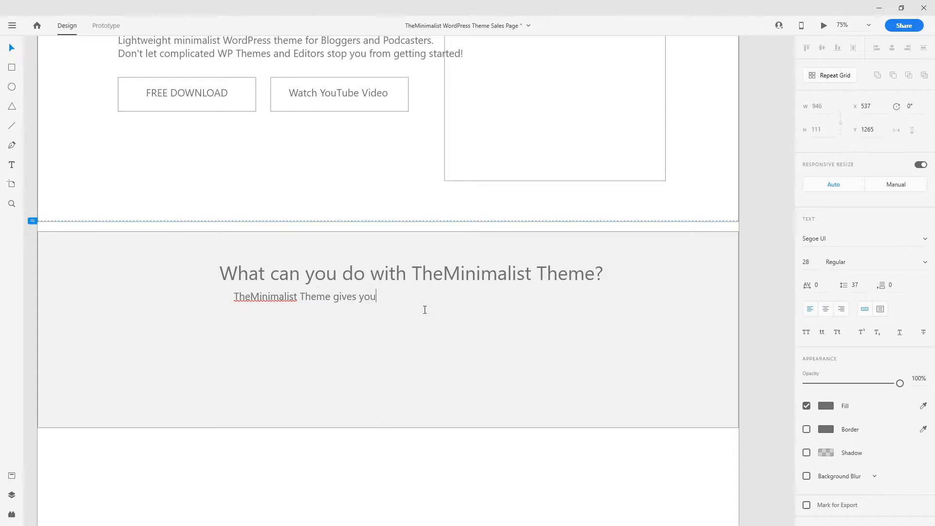
{"action": "type", "text": " everything you need to start your own blog "}
{"action": "type", "text": " poo"}
{"action": "key", "text": "BackSpace"}
{"action": "type", "text": "dcast or even website."}
{"action": "scroll", "coordinate": [424, 310], "scroll_direction": "down", "scroll_amount": 2}
{"action": "key", "text": "Escape"}
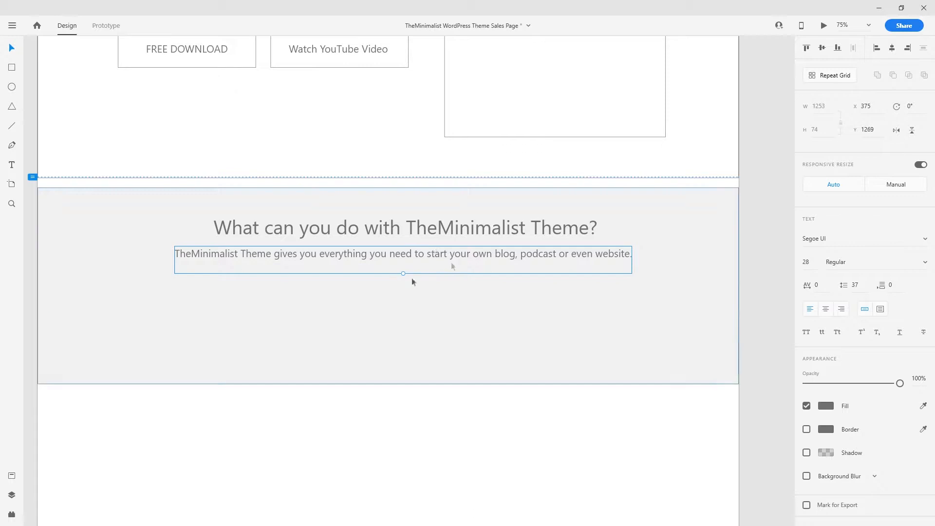
{"action": "scroll", "coordinate": [475, 361], "scroll_direction": "down", "scroll_amount": 2}
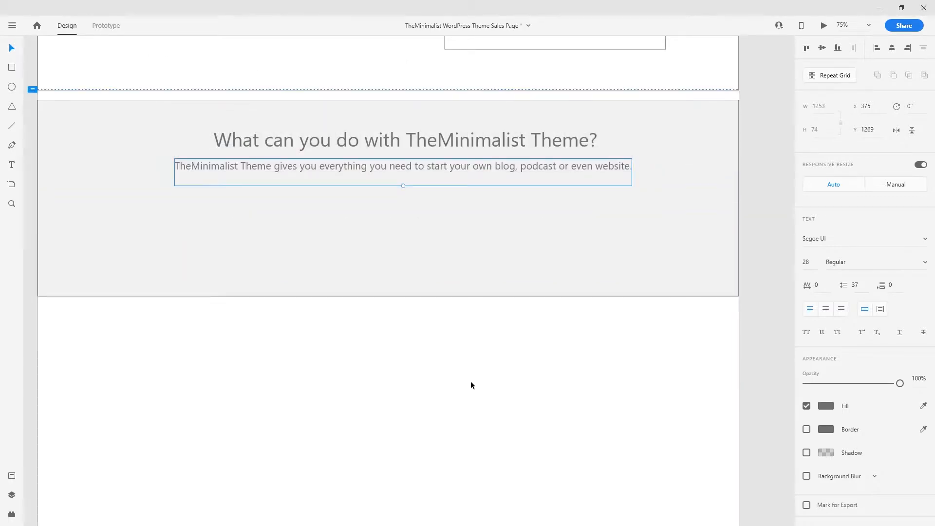
{"action": "scroll", "coordinate": [374, 329], "scroll_direction": "up", "scroll_amount": 1}
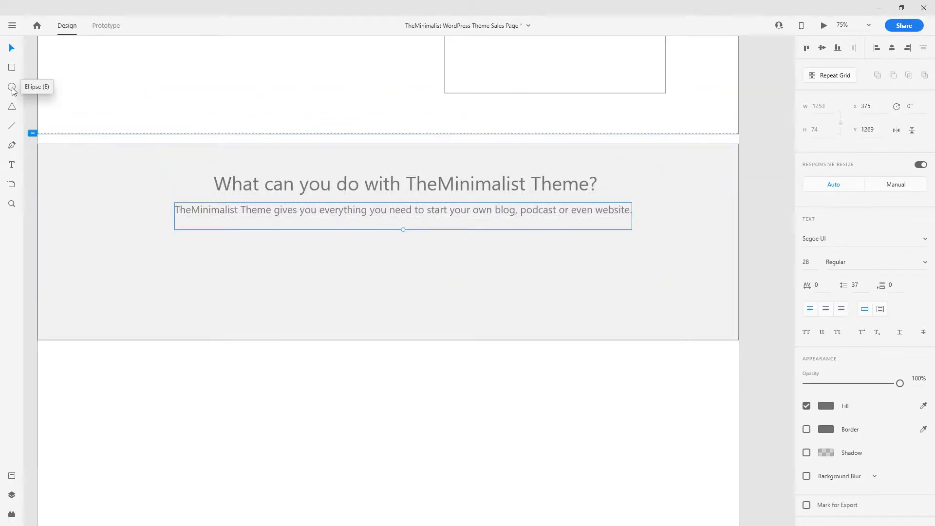
- Draw a circle in the grey section with a centred 'Build A Website' label beneath it
{"action": "left_click", "coordinate": [11, 88]}
{"action": "left_click_drag", "start_coordinate": [122, 242], "coordinate": [175, 293]}
{"action": "key", "text": "v"}
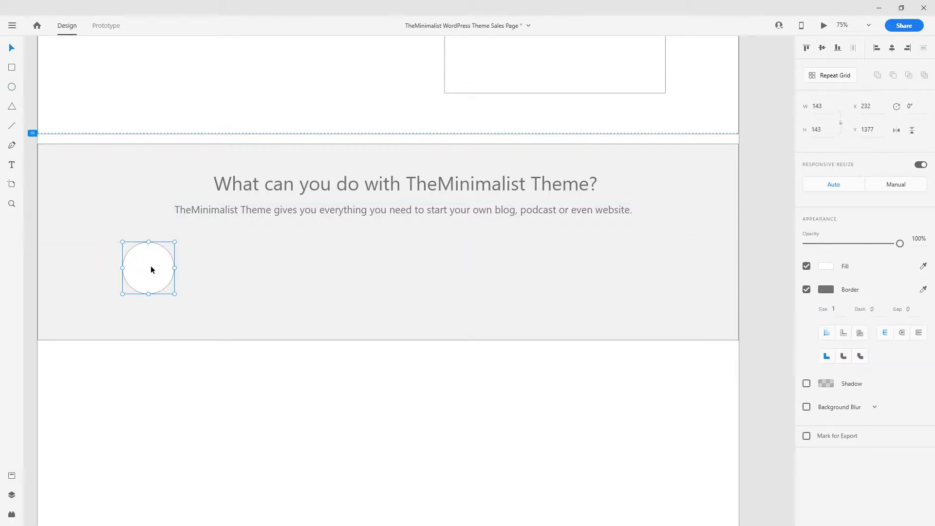
{"action": "type", "text": "TheMinimalist Theme gives you everything you need to start your own blog, podcast or even website."}
{"action": "double_click", "coordinate": [161, 309]}
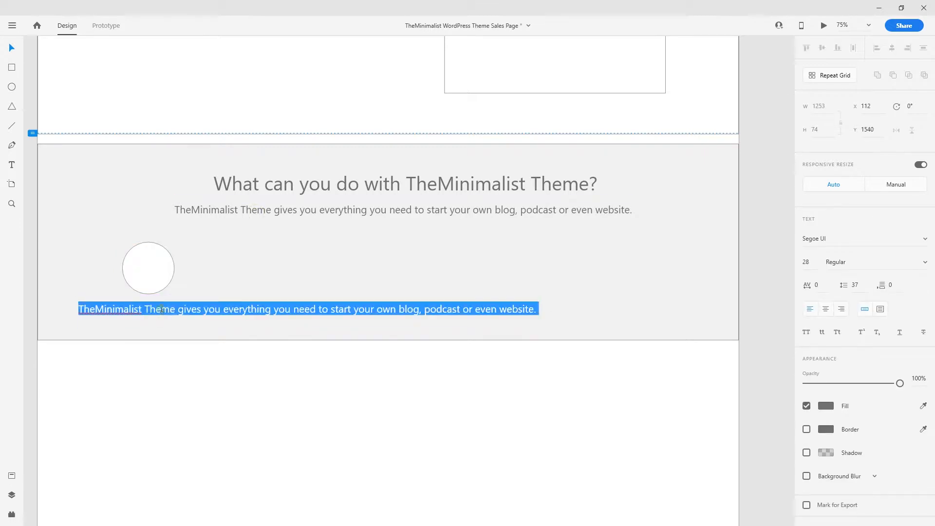
{"action": "type", "text": "Build"}
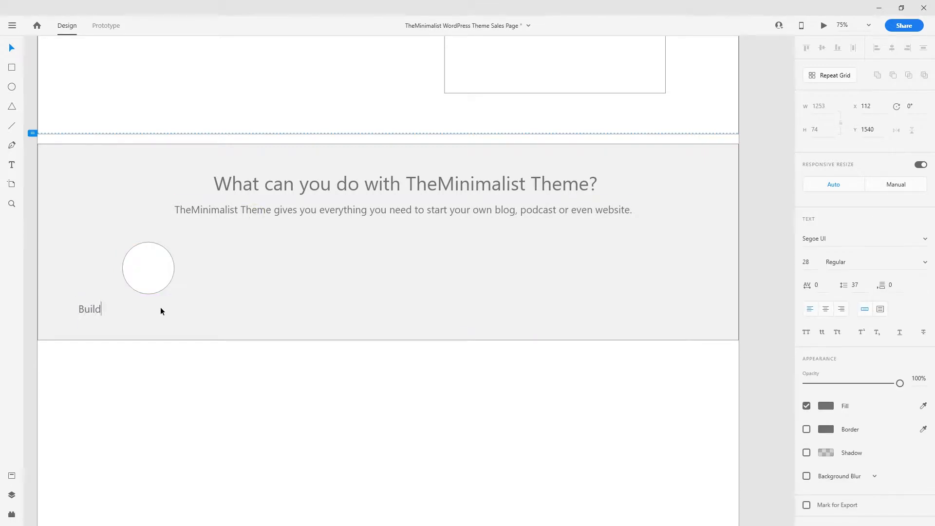
{"action": "type", "text": " A Website"}
{"action": "key", "text": "Escape"}
{"action": "left_click_drag", "start_coordinate": [132, 308], "coordinate": [163, 312]}
{"action": "left_click", "coordinate": [223, 329]}
- Duplicate the circle and its label to form a row of four
{"action": "left_click_drag", "start_coordinate": [199, 377], "coordinate": [291, 276]}
{"action": "left_click", "coordinate": [265, 284], "text": "shift"}
{"action": "key", "text": "ctrl+v"}
{"action": "left_click_drag", "start_coordinate": [150, 268], "coordinate": [421, 271]}
{"action": "key", "text": "ctrl+v"}
{"action": "left_click_drag", "start_coordinate": [165, 267], "coordinate": [569, 268]}
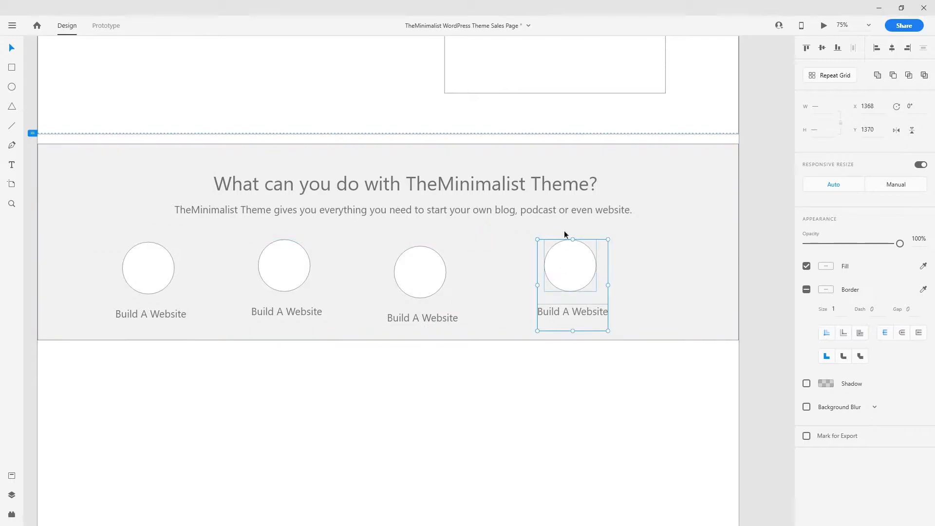
{"action": "left_click", "coordinate": [438, 398]}
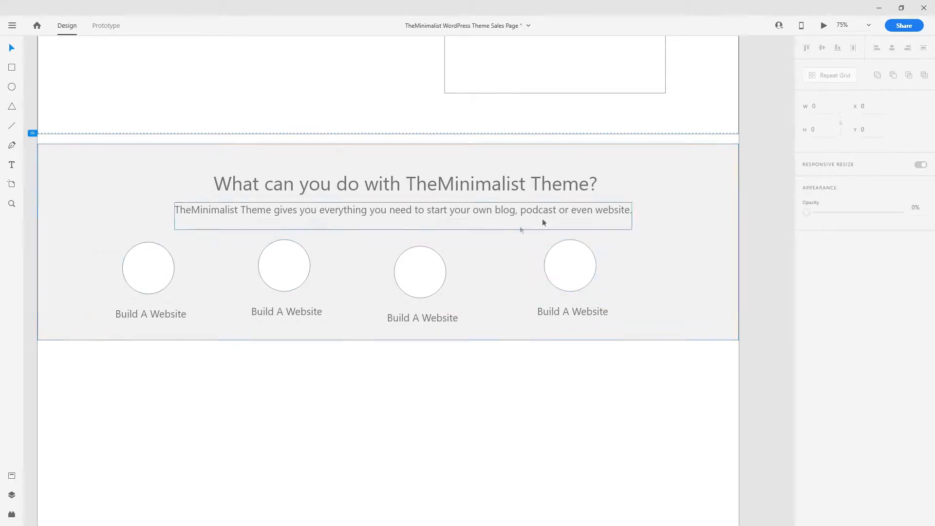
- Rename the second and third labels to Start A Blog and Start A Podcast
{"action": "double_click", "coordinate": [300, 313]}
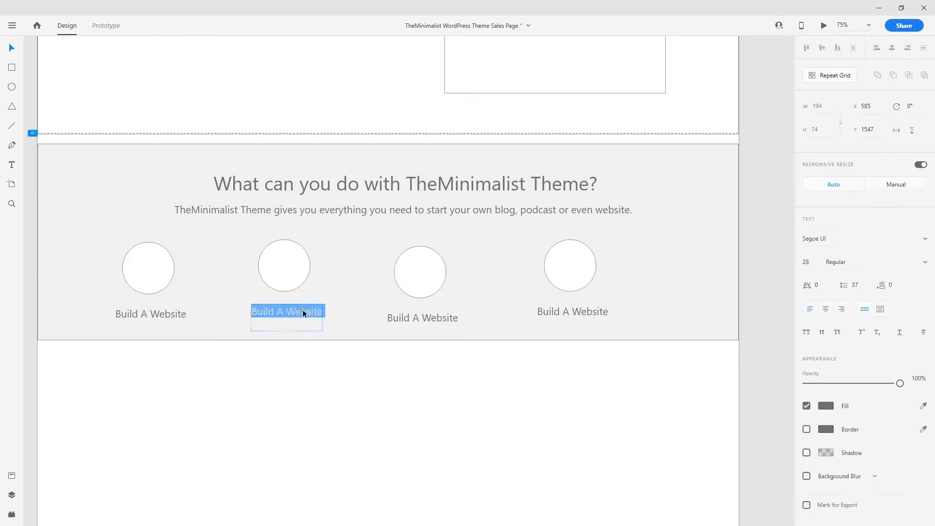
{"action": "type", "text": "Sta"}
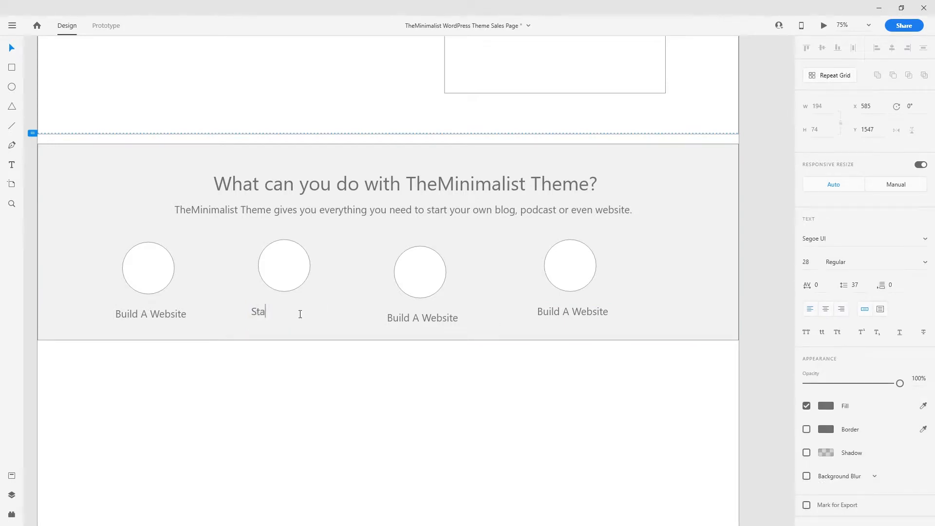
{"action": "type", "text": "rt A Blog"}
{"action": "key", "text": "Escape"}
{"action": "double_click", "coordinate": [442, 318]}
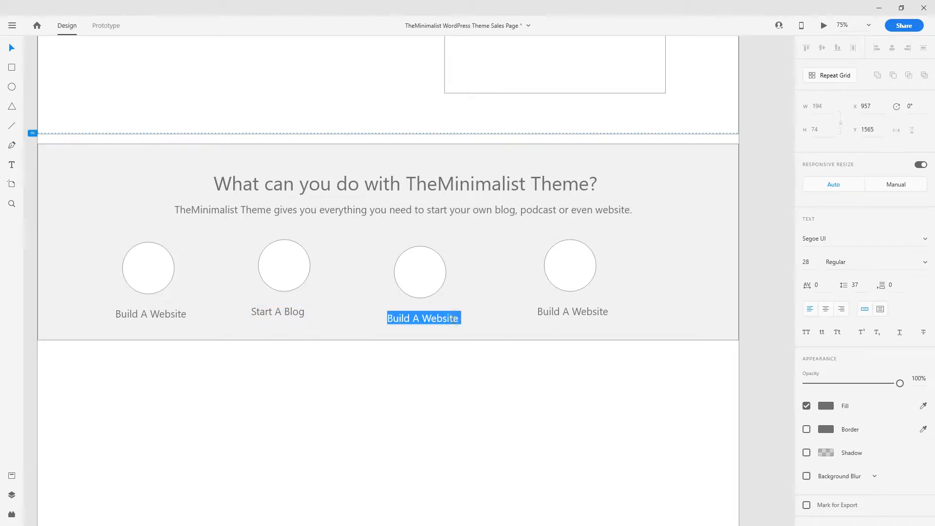
{"action": "type", "text": "Start A"}
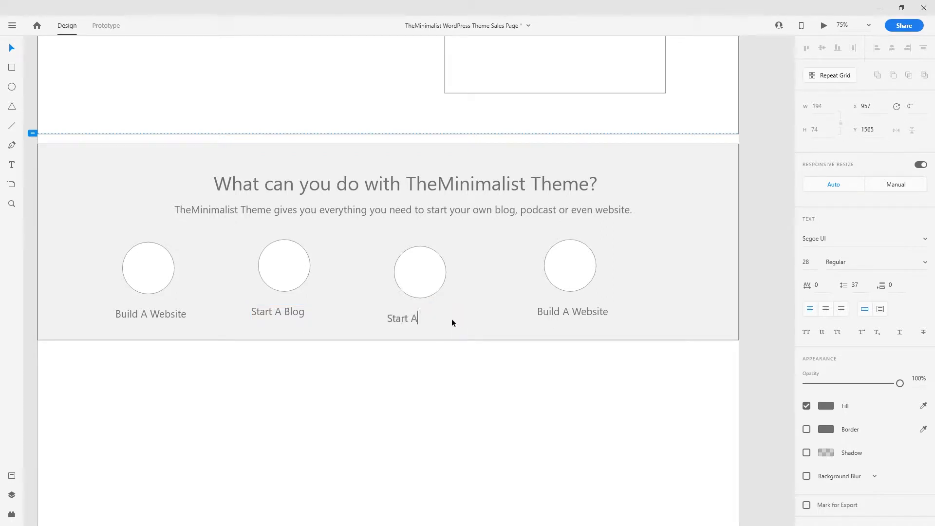
{"action": "type", "text": " Podcast"}
- Rename the fourth label to Open A Store, adjust its position, and duplicate the grey section
{"action": "left_click", "coordinate": [578, 309]}
{"action": "double_click", "coordinate": [575, 308]}
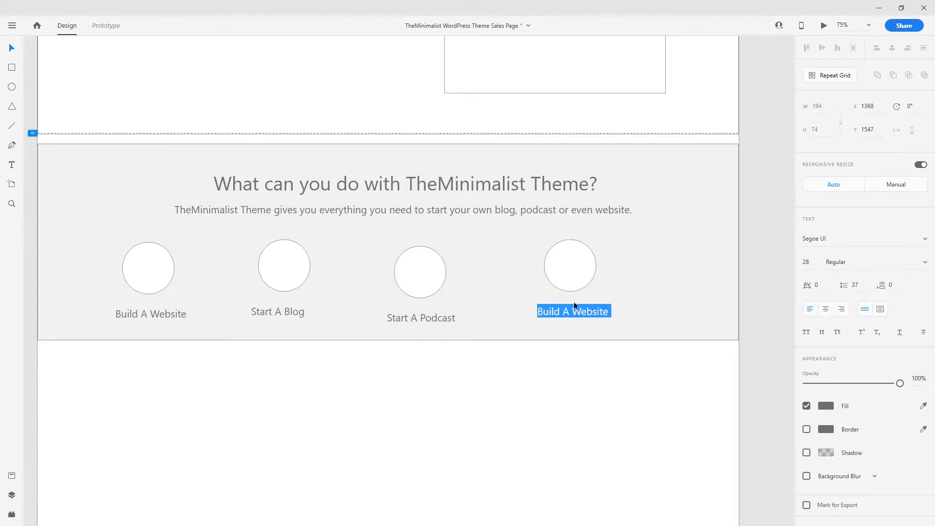
{"action": "type", "text": "Open A Store"}
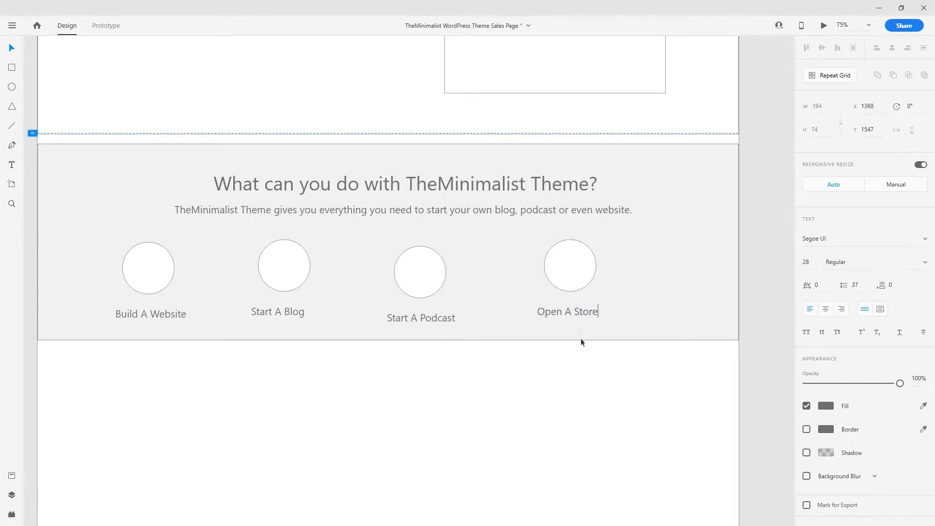
{"action": "key", "text": "Escape"}
{"action": "left_click_drag", "start_coordinate": [582, 313], "coordinate": [588, 314]}
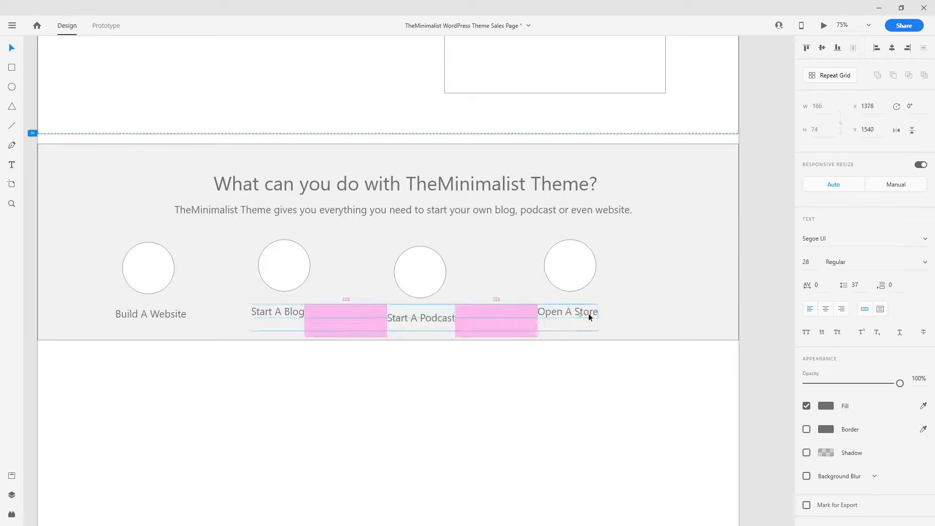
{"action": "left_click_drag", "start_coordinate": [515, 284], "coordinate": [534, 388]}
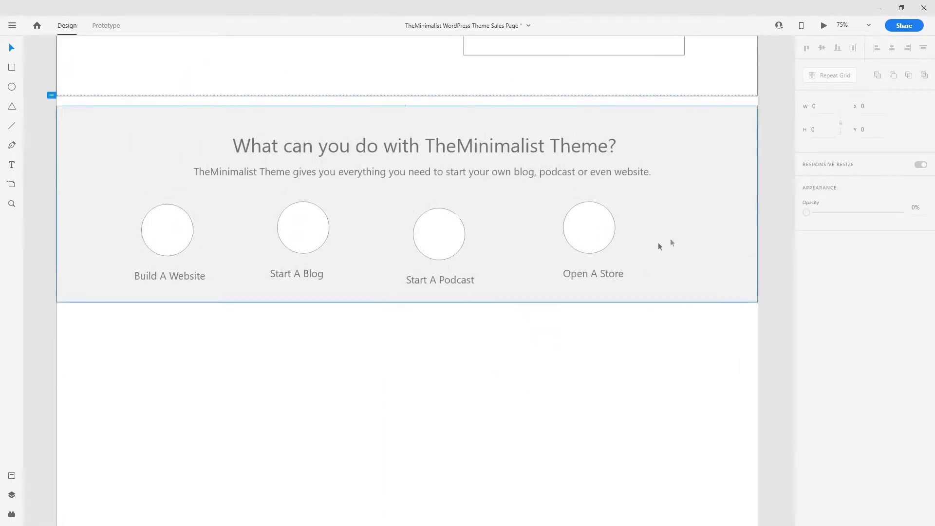
{"action": "left_click", "coordinate": [688, 235]}
{"action": "key", "text": "ctrl+d"}
- Duplicate the grey section below the circles and fill it light pink #FFF5F5
{"action": "left_click_drag", "start_coordinate": [519, 267], "coordinate": [509, 292]}
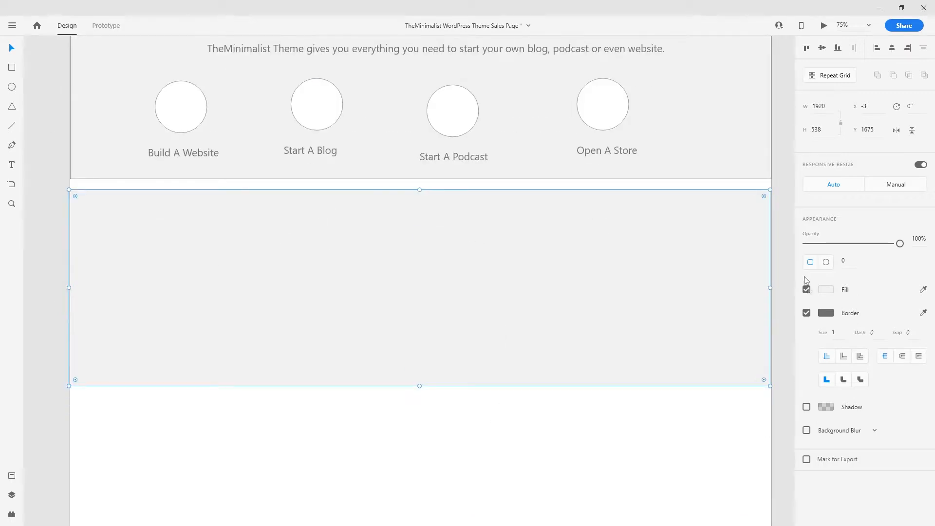
{"action": "left_click", "coordinate": [825, 289]}
{"action": "mouse_move", "coordinate": [691, 250]}
{"action": "left_mouse_down"}
{"action": "mouse_move", "coordinate": [679, 229]}
{"action": "mouse_move", "coordinate": [684, 235]}
{"action": "left_mouse_up"}
{"action": "left_click", "coordinate": [459, 432]}
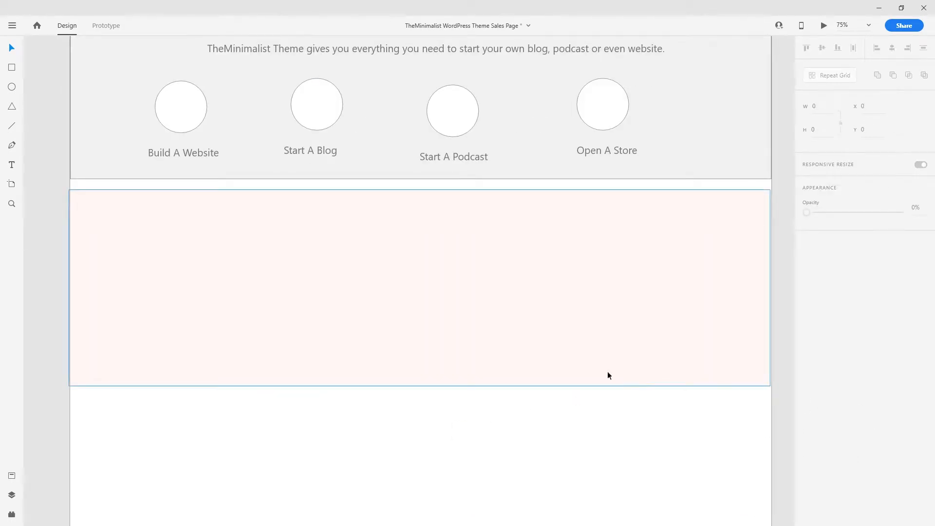
- Copy the heading into the pink section, retype it as 'Demos' and centre it
{"action": "scroll", "coordinate": [607, 373], "scroll_direction": "down", "scroll_amount": 1}
{"action": "scroll", "coordinate": [461, 227], "scroll_direction": "up", "scroll_amount": 3}
{"action": "left_click", "coordinate": [413, 96]}
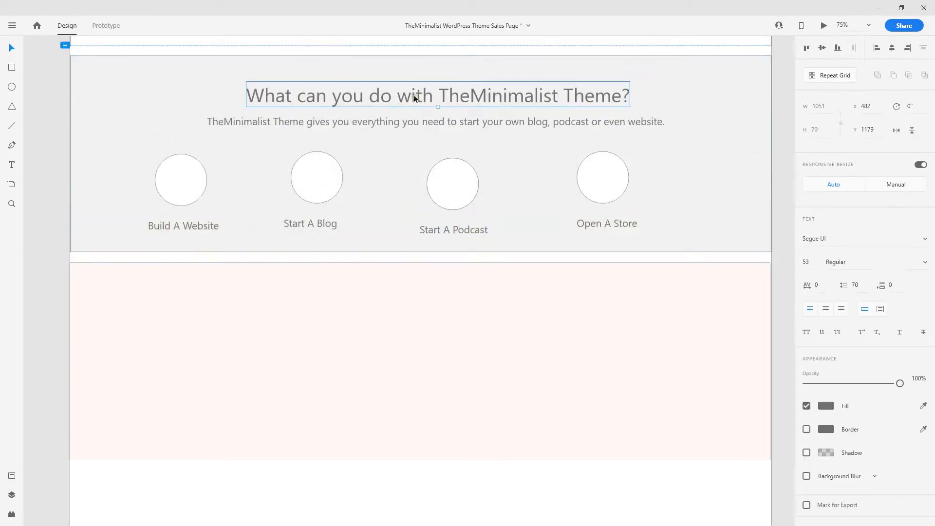
{"action": "left_click_drag", "start_coordinate": [411, 96], "coordinate": [407, 297]}
{"action": "double_click", "coordinate": [408, 297]}
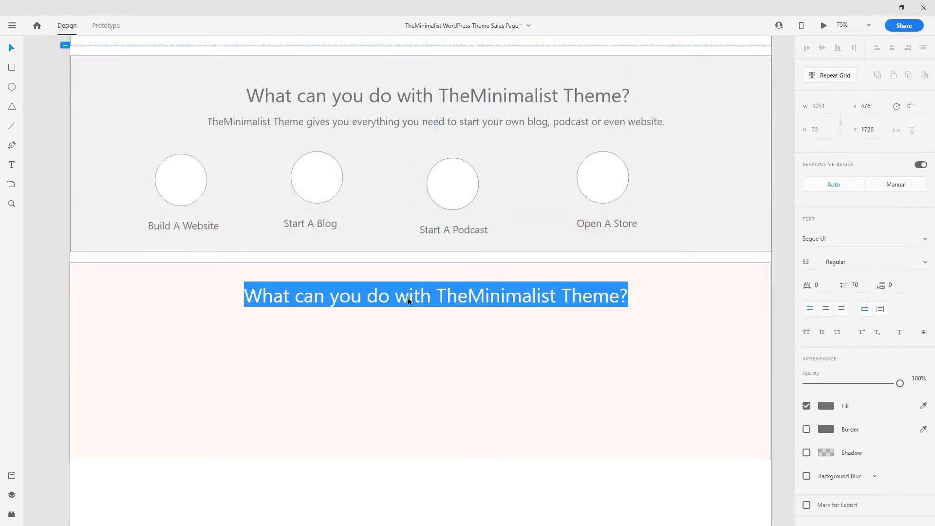
{"action": "type", "text": "Demos"}
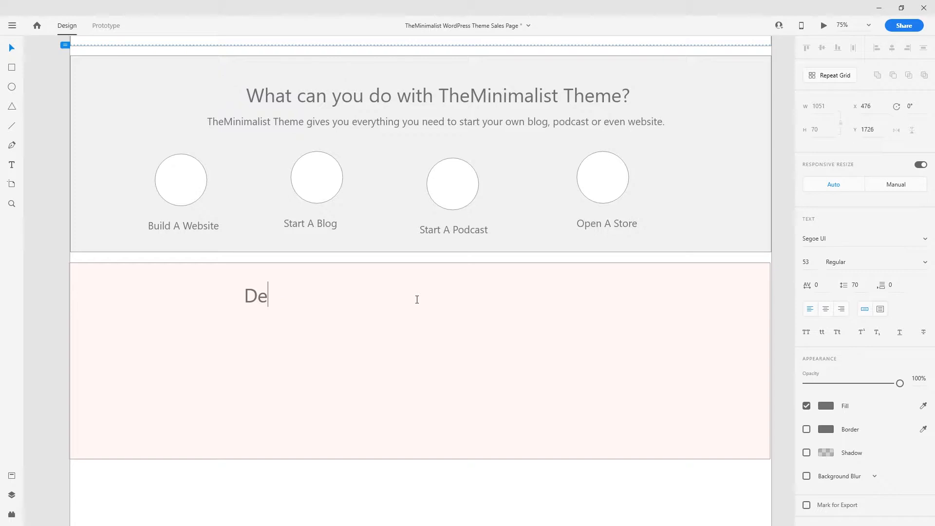
{"action": "key", "text": "Escape"}
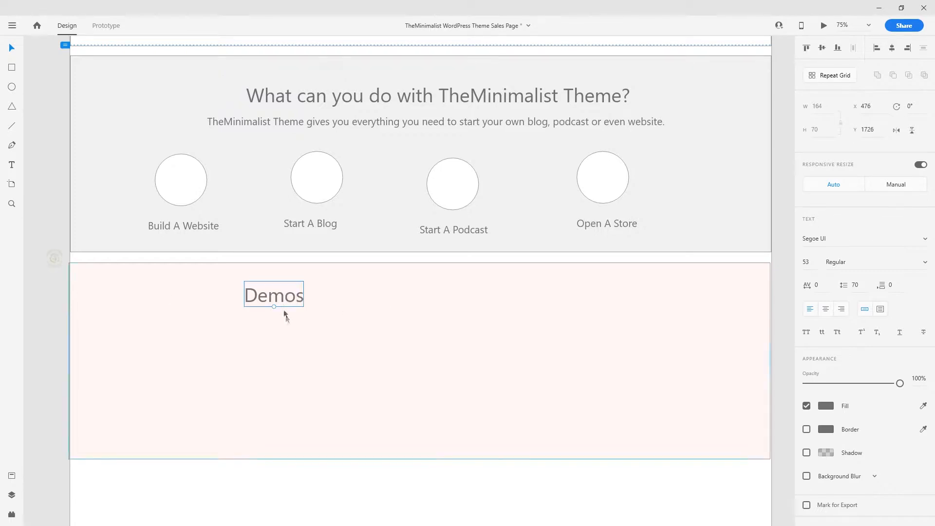
{"action": "left_click_drag", "start_coordinate": [280, 299], "coordinate": [429, 297]}
{"action": "left_click", "coordinate": [397, 121]}
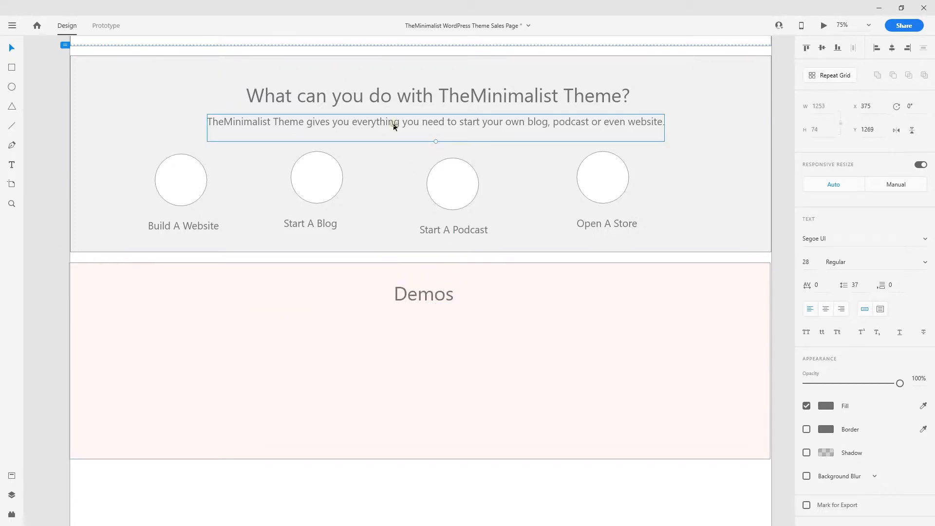
- Copy the subtitle into Demos, reword it to list Travel Blog, Sustainable Blog and Podcast Blog, and centre it
{"action": "scroll", "coordinate": [422, 209], "scroll_direction": "up", "scroll_amount": 2}
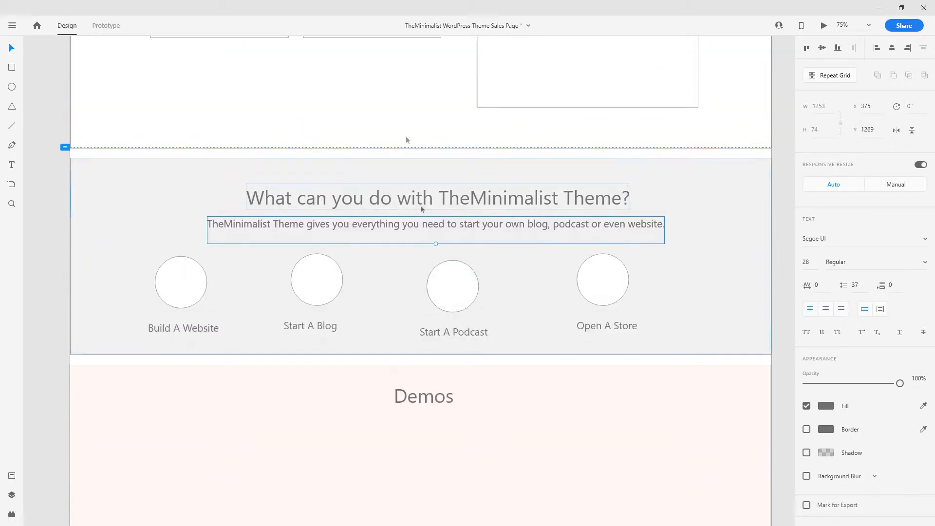
{"action": "scroll", "coordinate": [427, 243], "scroll_direction": "down", "scroll_amount": 2}
{"action": "left_click_drag", "start_coordinate": [425, 123], "coordinate": [423, 323]}
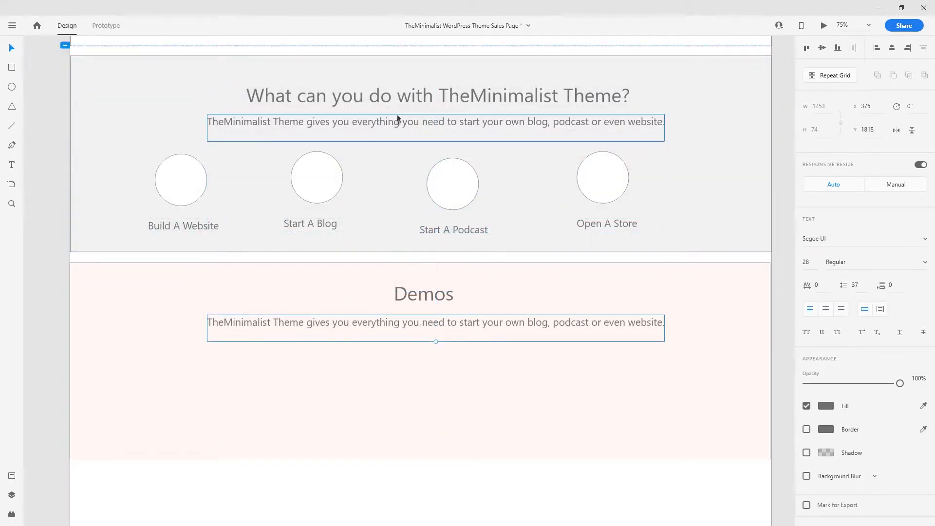
{"action": "double_click", "coordinate": [404, 322]}
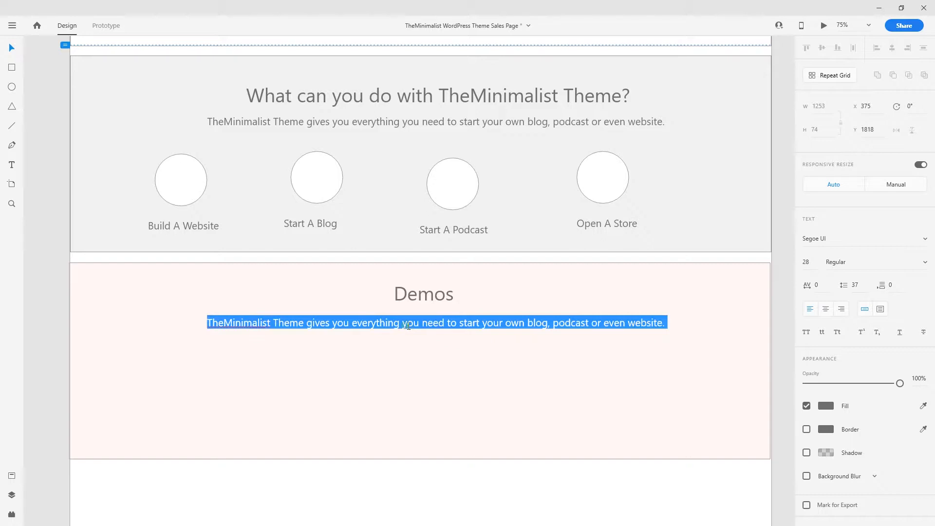
{"action": "type", "text": "In our"}
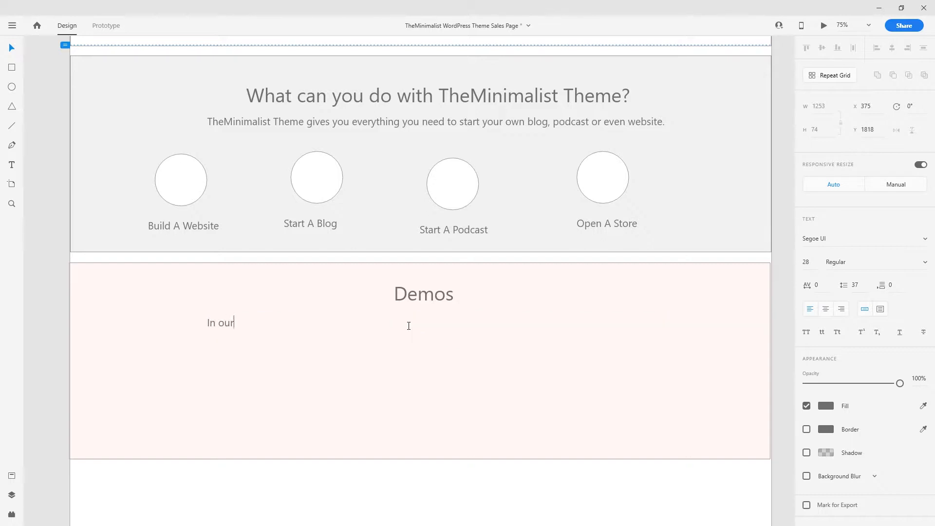
{"action": "type", "text": " demos we currently"}
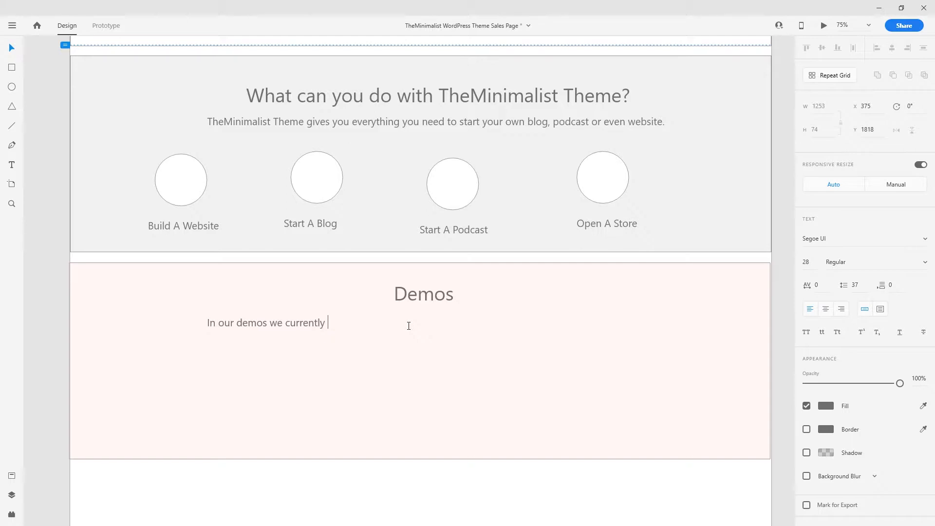
{"action": "type", "text": " have "}
{"action": "type", "text": "Trv"}
{"action": "type", "text": "avel "}
{"action": "type", "text": "Blog"}
{"action": "type", "text": ", Sustainba"}
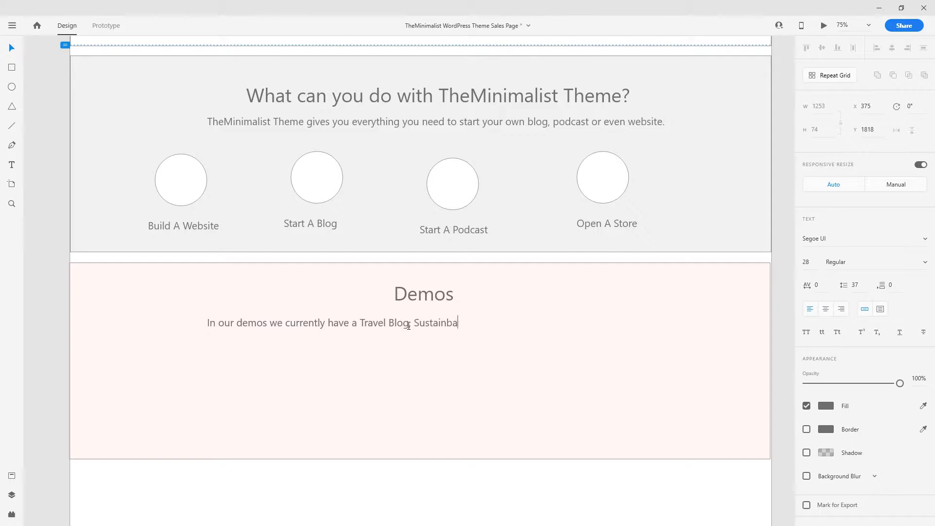
{"action": "key", "text": "BackSpace"}
{"action": "key", "text": "BackSpace"}
{"action": "key", "text": "BackSpace"}
{"action": "key", "text": "BackSpace"}
{"action": "type", "text": "inable Blog and a Podva"}
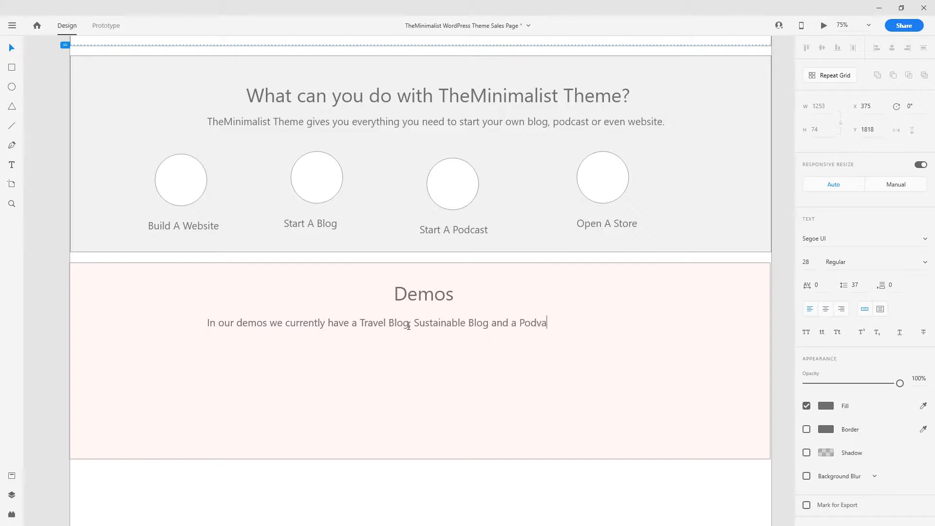
{"action": "key", "text": "BackSpace"}
{"action": "key", "text": "BackSpace"}
{"action": "type", "text": "cast Blog."}
{"action": "key", "text": "Escape"}
{"action": "left_click_drag", "start_coordinate": [430, 323], "coordinate": [458, 324]}
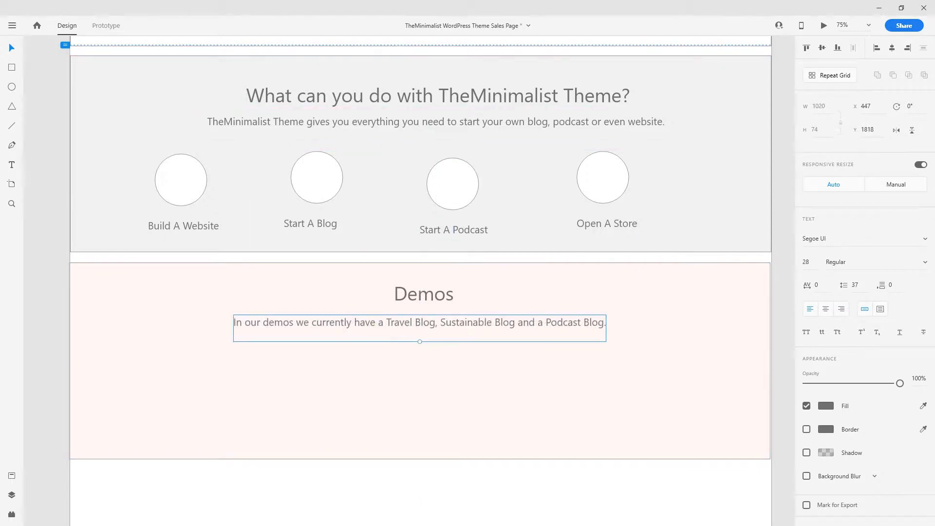
{"action": "scroll", "coordinate": [501, 390], "scroll_direction": "down", "scroll_amount": 5}
{"action": "left_click", "coordinate": [416, 239]}
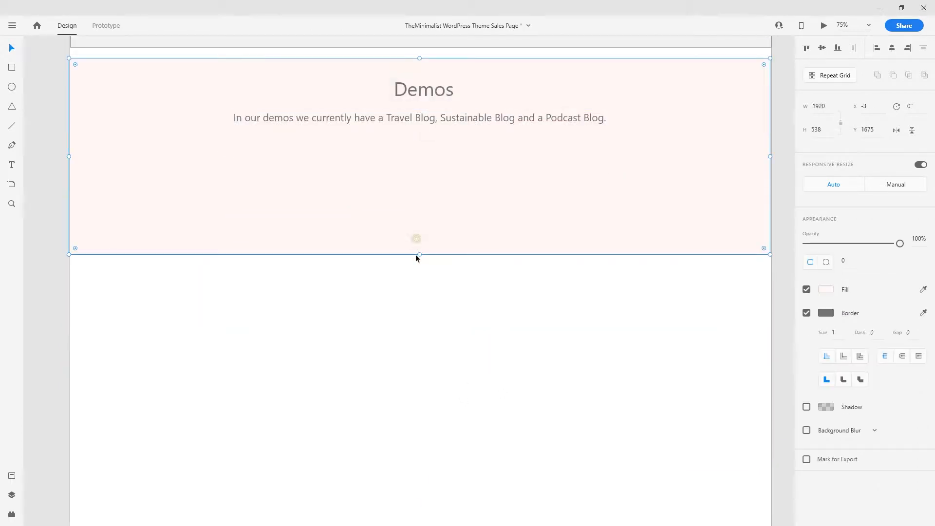
- Enlarge the pink background and draw a white placeholder box, copying it to the right
{"action": "left_click_drag", "start_coordinate": [419, 255], "coordinate": [441, 430]}
{"action": "key", "text": "r"}
{"action": "mouse_move", "coordinate": [129, 159]}
{"action": "left_mouse_down"}
{"action": "mouse_move", "coordinate": [313, 338]}
{"action": "mouse_move", "coordinate": [345, 393]}
{"action": "mouse_move", "coordinate": [370, 395]}
{"action": "left_mouse_up"}
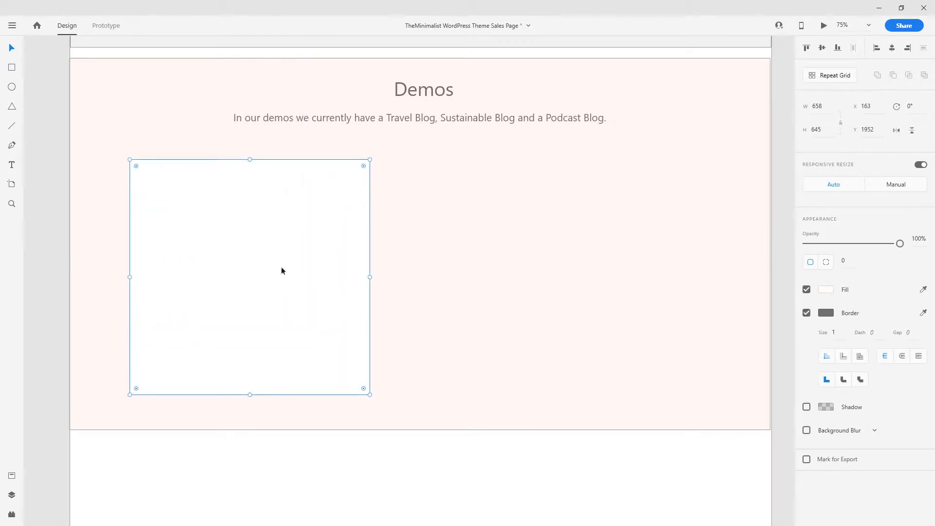
{"action": "left_click_drag", "start_coordinate": [221, 264], "coordinate": [565, 266]}
- Resize both boxes to about 389 × 381, duplicate them, and space all four evenly in a row
{"action": "scroll", "coordinate": [539, 280], "scroll_direction": "down", "scroll_amount": 2}
{"action": "scroll", "coordinate": [537, 281], "scroll_direction": "up", "scroll_amount": 2}
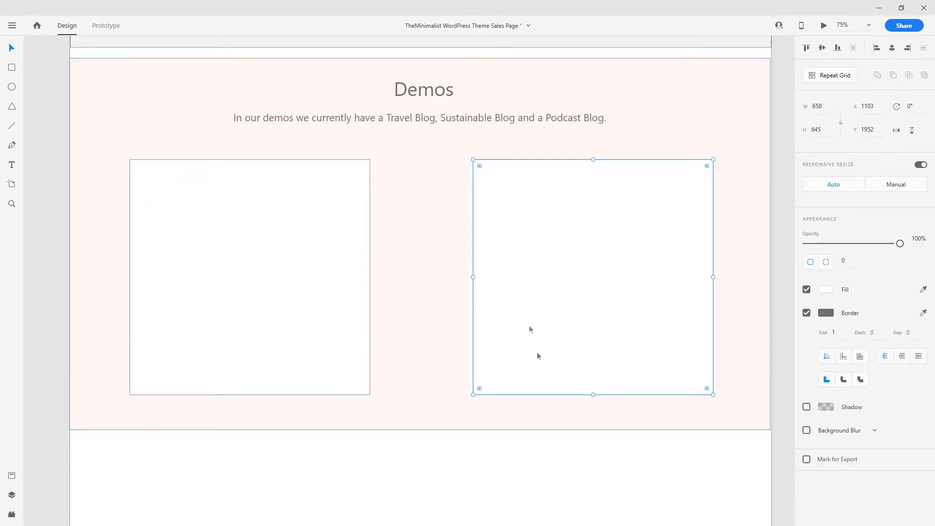
{"action": "left_click", "coordinate": [306, 221]}
{"action": "left_click", "coordinate": [574, 232], "text": "shift"}
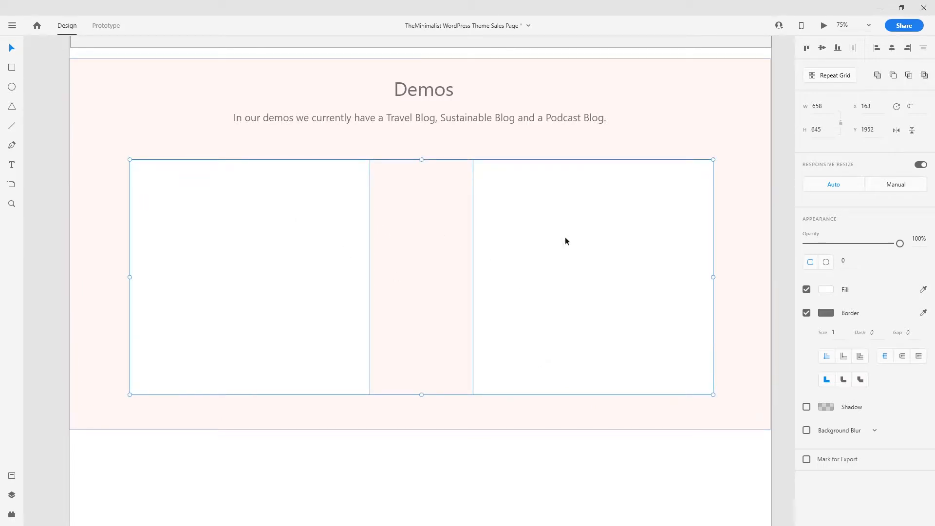
{"action": "left_click_drag", "start_coordinate": [713, 394], "coordinate": [501, 298]}
{"action": "left_click_drag", "start_coordinate": [483, 290], "coordinate": [756, 259]}
{"action": "left_click_drag", "start_coordinate": [422, 250], "coordinate": [397, 248]}
{"action": "left_click_drag", "start_coordinate": [541, 249], "coordinate": [507, 248]}
{"action": "left_click_drag", "start_coordinate": [732, 224], "coordinate": [659, 225]}
{"action": "left_click_drag", "start_coordinate": [217, 214], "coordinate": [197, 220]}
{"action": "left_click_drag", "start_coordinate": [386, 220], "coordinate": [335, 219]}
{"action": "left_click_drag", "start_coordinate": [474, 214], "coordinate": [429, 218]}
{"action": "left_click_drag", "start_coordinate": [667, 222], "coordinate": [617, 222]}
- Shorten the pink background to fit the boxes and draw a 1920 × 663 rectangle below Demos
{"action": "left_click", "coordinate": [447, 395]}
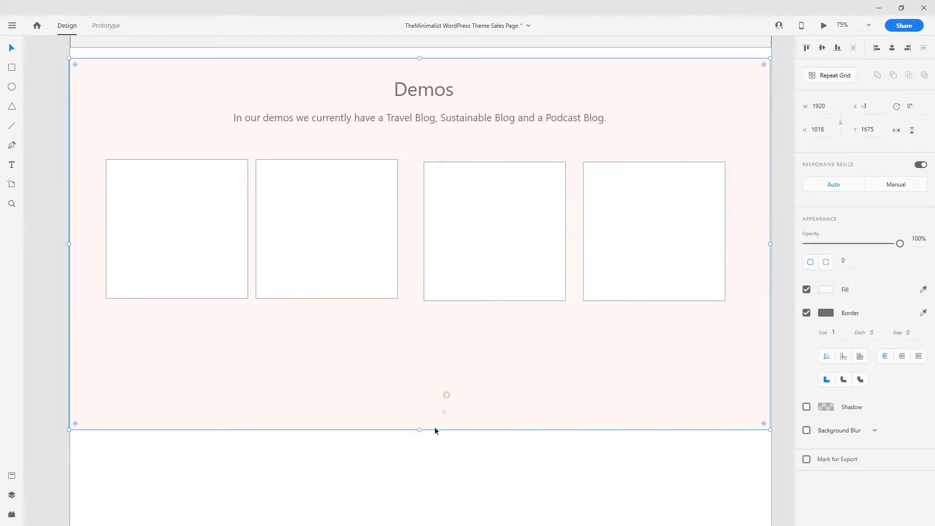
{"action": "left_click_drag", "start_coordinate": [419, 429], "coordinate": [419, 360]}
{"action": "left_click", "coordinate": [358, 455]}
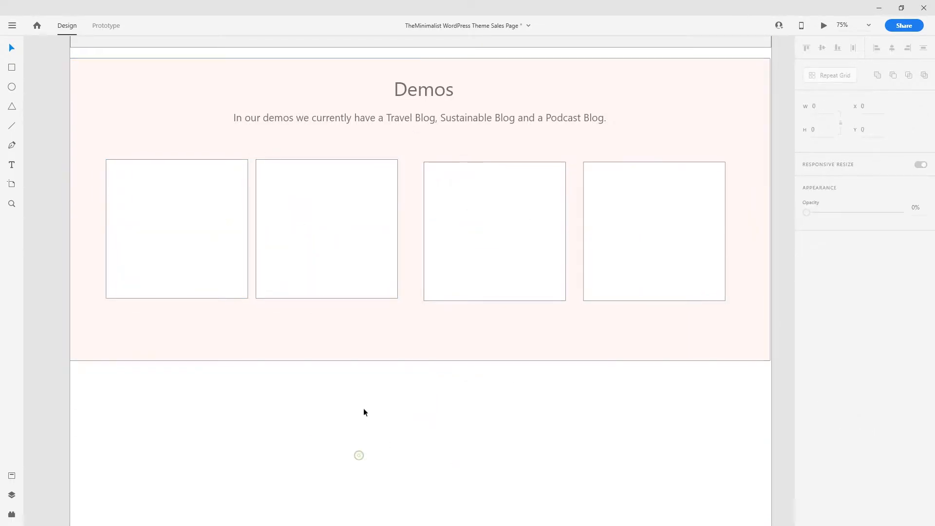
{"action": "scroll", "coordinate": [355, 413], "scroll_direction": "down", "scroll_amount": 3}
{"action": "scroll", "coordinate": [354, 412], "scroll_direction": "up", "scroll_amount": 3}
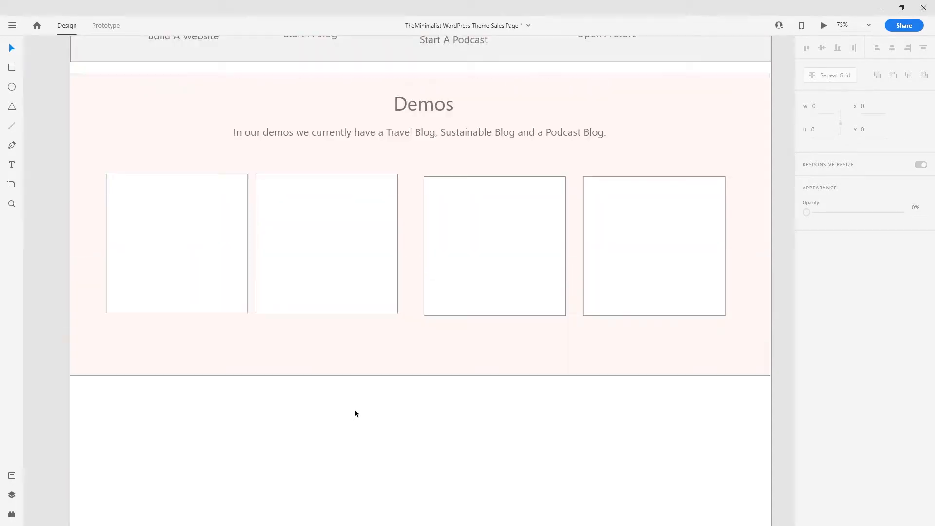
{"action": "scroll", "coordinate": [238, 391], "scroll_direction": "down", "scroll_amount": 2}
{"action": "scroll", "coordinate": [238, 391], "scroll_direction": "down", "scroll_amount": 1}
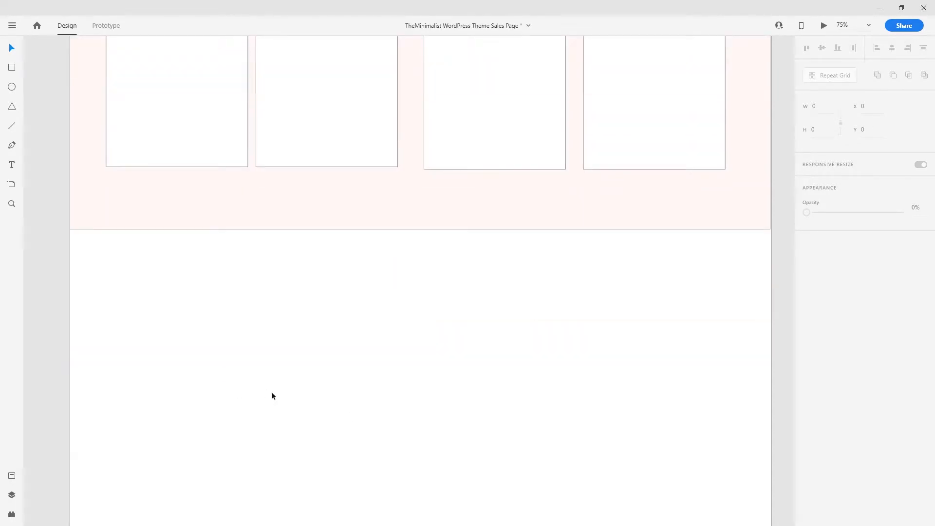
{"action": "scroll", "coordinate": [244, 348], "scroll_direction": "down", "scroll_amount": 2}
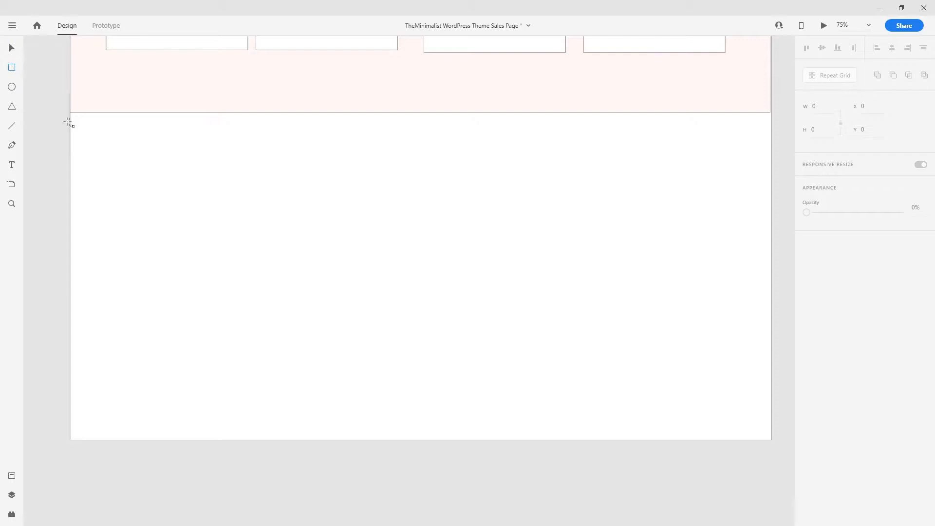
{"action": "left_click_drag", "start_coordinate": [71, 121], "coordinate": [770, 363]}
- Duplicate the Demos heading and subtitle into the new section and retype the heading as 'Gutenberg'
{"action": "scroll", "coordinate": [506, 369], "scroll_direction": "up", "scroll_amount": 2}
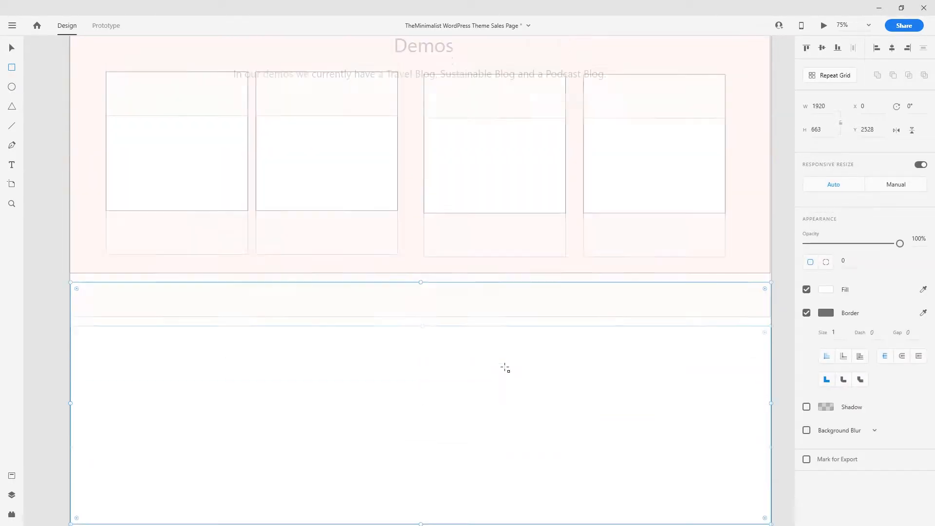
{"action": "scroll", "coordinate": [504, 369], "scroll_direction": "up", "scroll_amount": 2}
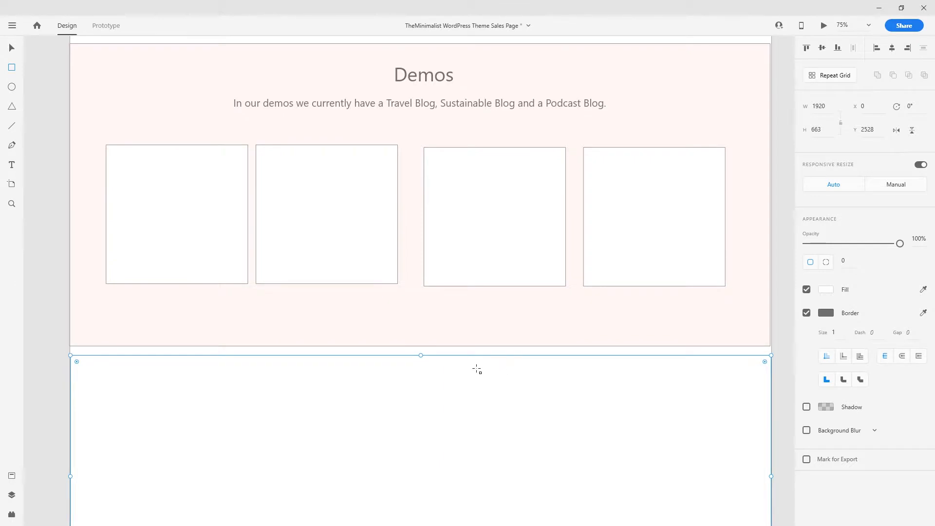
{"action": "scroll", "coordinate": [477, 369], "scroll_direction": "down", "scroll_amount": 3}
{"action": "key", "text": "v"}
{"action": "scroll", "coordinate": [300, 210], "scroll_direction": "up", "scroll_amount": 2}
{"action": "scroll", "coordinate": [426, 80], "scroll_direction": "up", "scroll_amount": 1}
{"action": "left_click", "coordinate": [426, 100]}
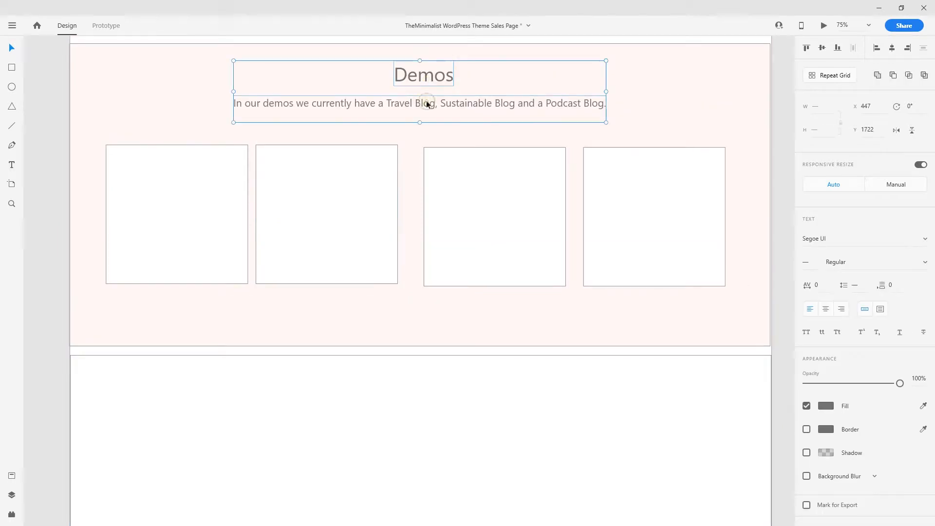
{"action": "left_click_drag", "start_coordinate": [426, 100], "coordinate": [604, 274]}
{"action": "left_click", "coordinate": [567, 448]}
{"action": "left_click", "coordinate": [553, 285]}
{"action": "double_click", "coordinate": [592, 274]}
{"action": "type", "text": "Gu"}
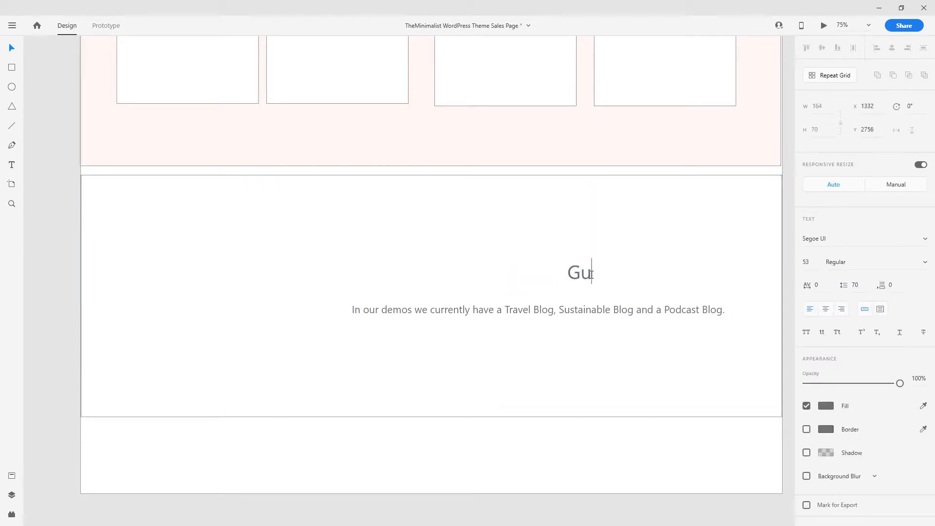
{"action": "type", "text": "tenberg"}
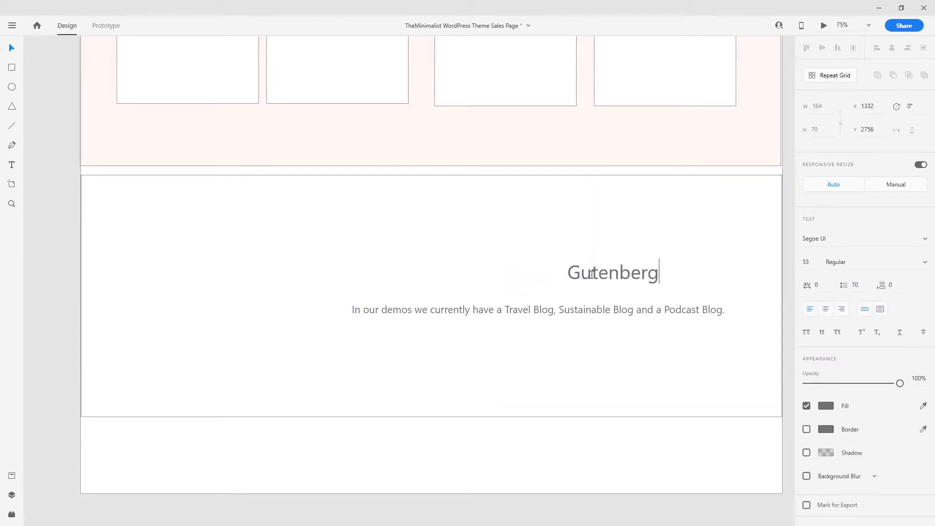
{"action": "key", "text": "Escape"}
- Change the tagline to 'It's a whole new way to use WordPress.' and add a 592 × 564 placeholder box
{"action": "left_click", "coordinate": [543, 309]}
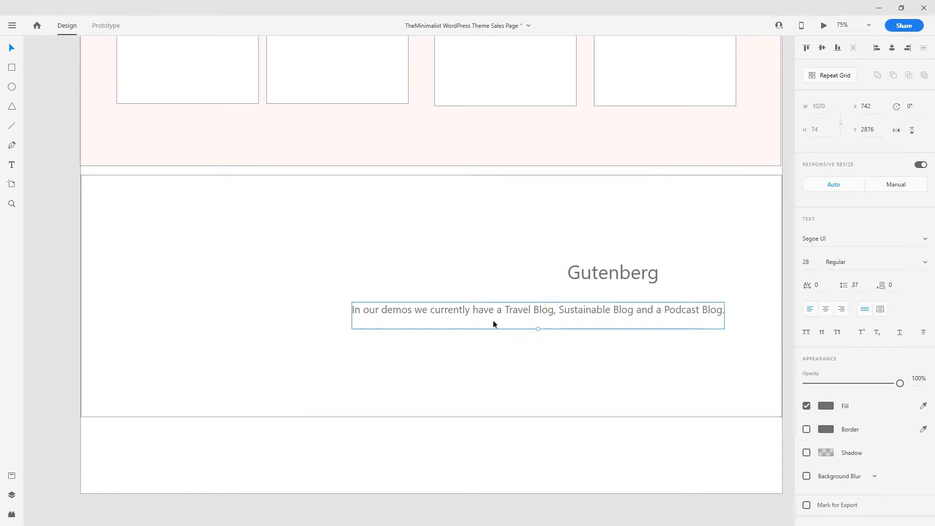
{"action": "double_click", "coordinate": [536, 312]}
{"action": "key", "text": "BackSpace"}
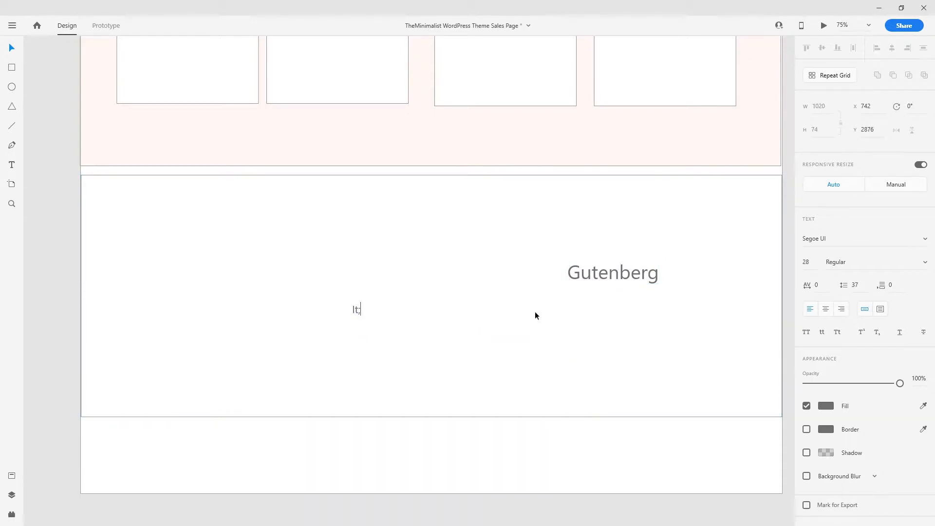
{"action": "type", "text": "It's a whole new way"}
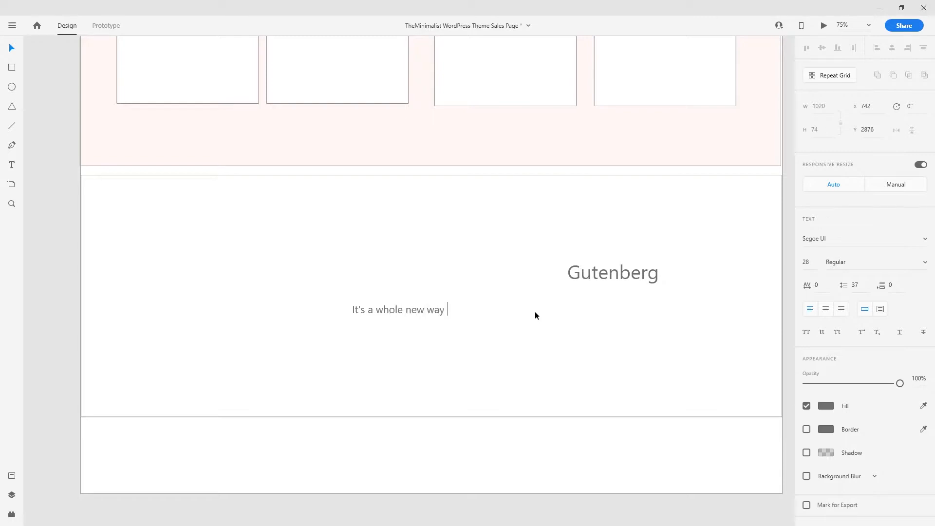
{"action": "type", "text": " to use WordPress."}
{"action": "key", "text": "Escape"}
{"action": "left_click_drag", "start_coordinate": [447, 305], "coordinate": [612, 304]}
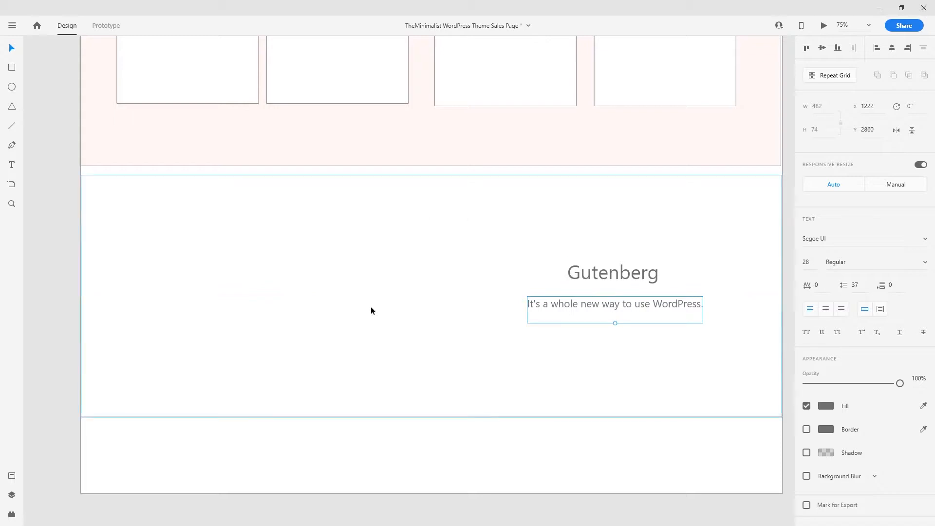
{"action": "mouse_move", "coordinate": [141, 199]}
{"action": "left_mouse_down"}
{"action": "mouse_move", "coordinate": [328, 355]}
{"action": "mouse_move", "coordinate": [365, 402]}
{"action": "mouse_move", "coordinate": [344, 405]}
{"action": "mouse_move", "coordinate": [357, 409]}
{"action": "left_mouse_up"}
{"action": "left_click_drag", "start_coordinate": [284, 332], "coordinate": [300, 330]}
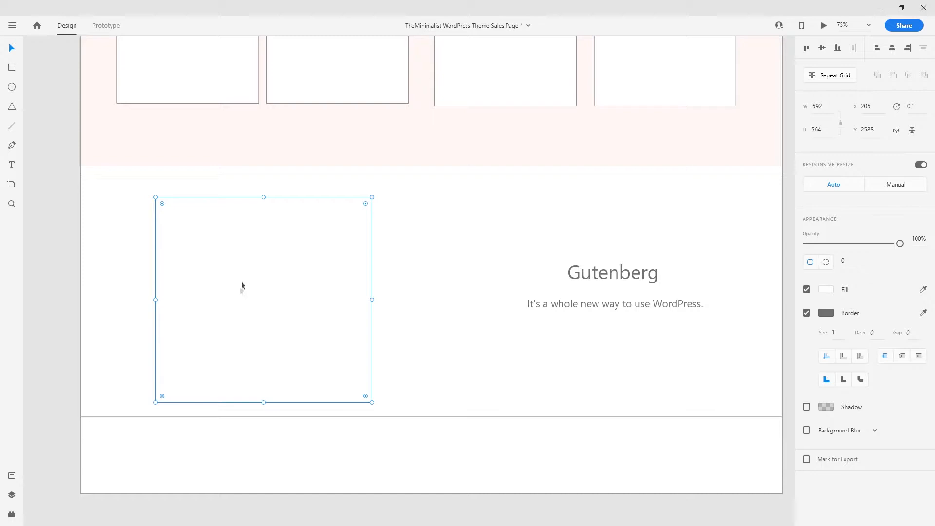
- Select the FREE DOWNLOAD button in the hero, undoing an accidental background move
{"action": "left_click", "coordinate": [463, 381]}
{"action": "scroll", "coordinate": [559, 252], "scroll_direction": "down", "scroll_amount": 2}
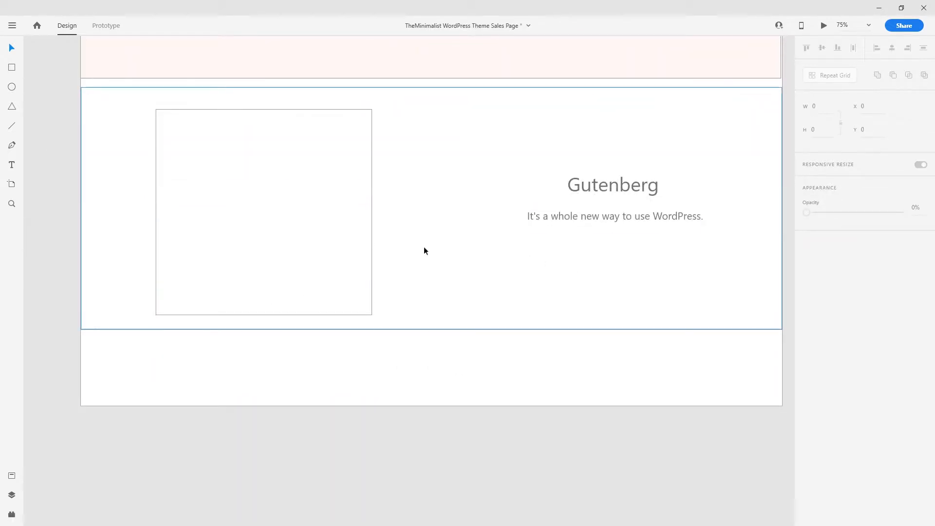
{"action": "left_click", "coordinate": [12, 67]}
{"action": "scroll", "coordinate": [504, 227], "scroll_direction": "up", "scroll_amount": 8}
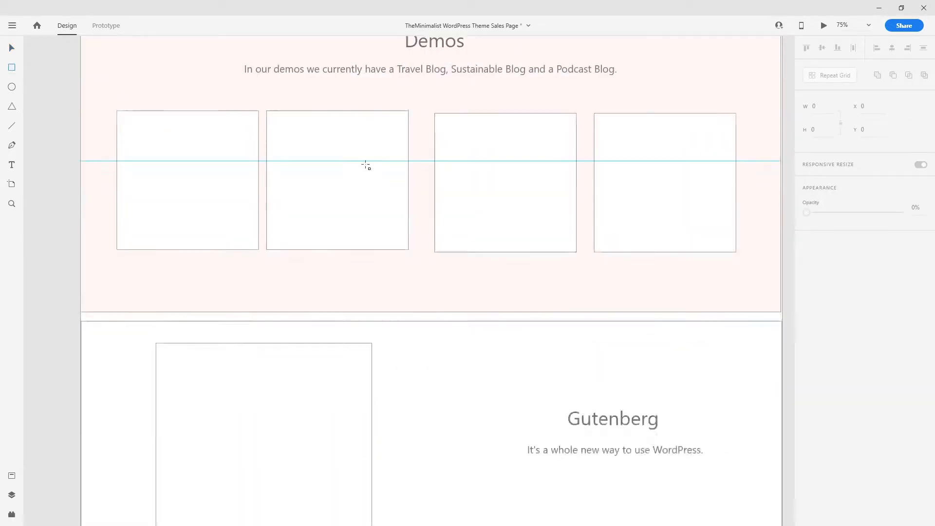
{"action": "scroll", "coordinate": [205, 144], "scroll_direction": "up", "scroll_amount": 7}
{"action": "key", "text": "v"}
{"action": "left_click_drag", "start_coordinate": [179, 268], "coordinate": [237, 224]}
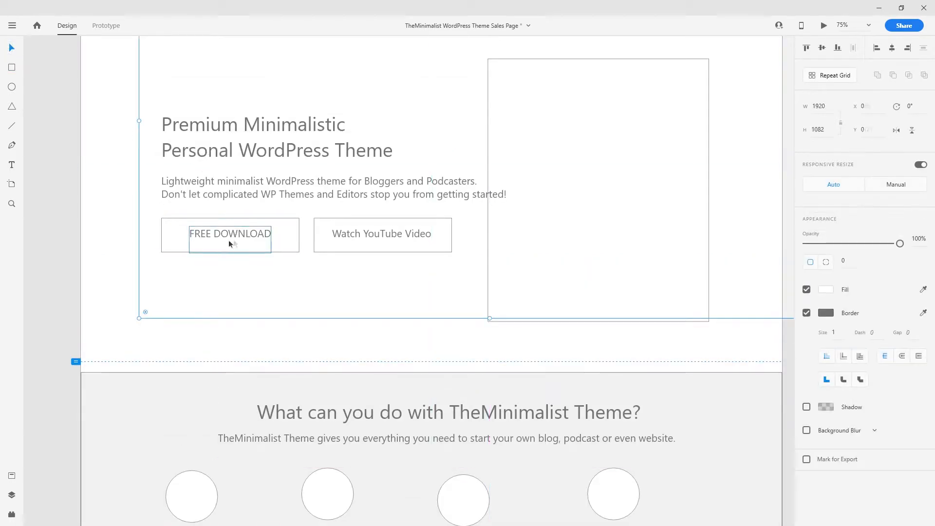
{"action": "key", "text": "ctrl+z"}
{"action": "left_click", "coordinate": [211, 225]}
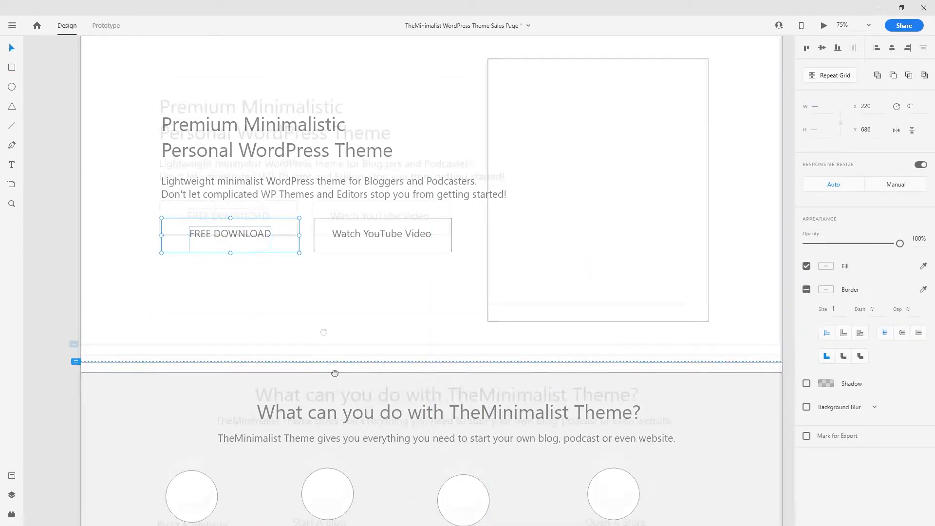
- Paste the button under the Gutenberg tagline, relabel it 'Try Gutenberg' and centre the label
{"action": "scroll", "coordinate": [357, 274], "scroll_direction": "down", "scroll_amount": 5}
{"action": "scroll", "coordinate": [358, 274], "scroll_direction": "down", "scroll_amount": 10}
{"action": "key", "text": "ctrl+v"}
{"action": "left_click_drag", "start_coordinate": [447, 273], "coordinate": [533, 276]}
{"action": "double_click", "coordinate": [533, 276]}
{"action": "key", "text": "ctrl+a"}
{"action": "type", "text": "Try"}
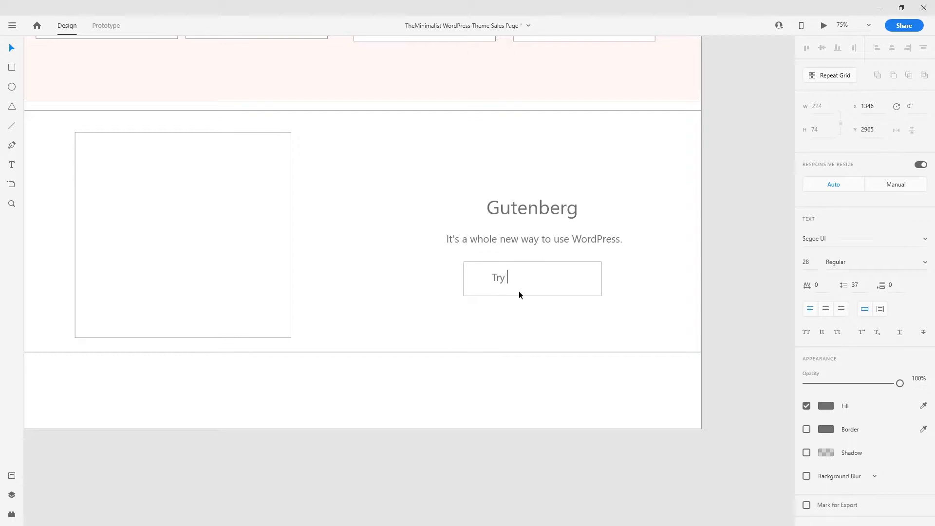
{"action": "type", "text": " Gutenberg"}
{"action": "key", "text": "Escape"}
{"action": "left_click_drag", "start_coordinate": [548, 277], "coordinate": [557, 278]}
{"action": "left_click", "coordinate": [558, 358]}
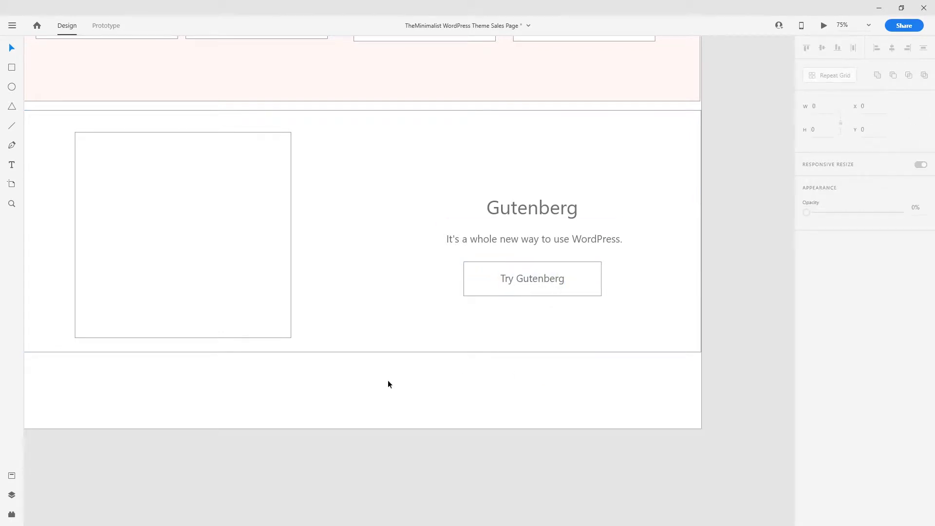
- Lengthen the artboard downward to add empty space at the bottom of the page
{"action": "key", "text": "ctrl+minus"}
{"action": "key", "text": "ctrl+minus"}
{"action": "left_click", "coordinate": [384, 342]}
{"action": "left_click_drag", "start_coordinate": [382, 345], "coordinate": [394, 506]}
{"action": "left_click", "coordinate": [370, 402]}
{"action": "key", "text": "ctrl+plus"}
{"action": "key", "text": "ctrl+plus"}
{"action": "left_click_drag", "start_coordinate": [370, 405], "coordinate": [411, 213]}
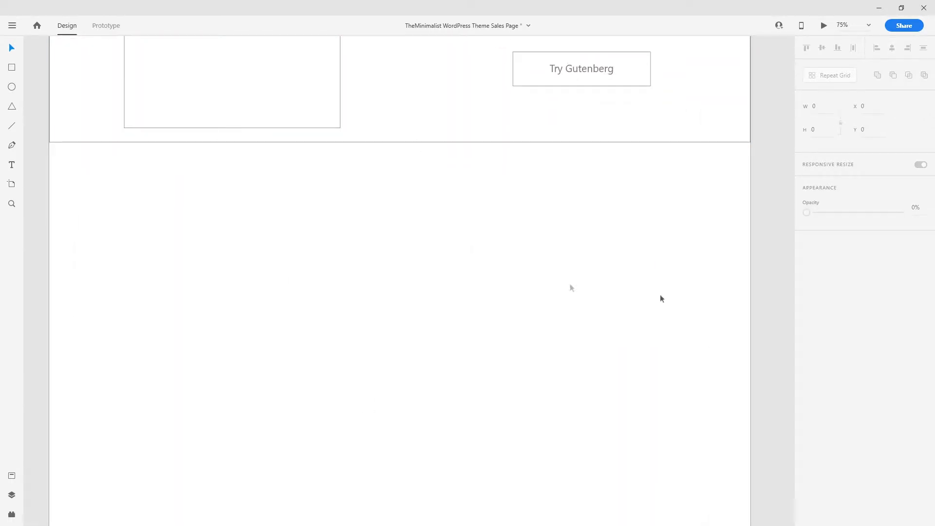
- Move a full-width rectangle into the empty area and duplicate the Gutenberg heading and tagline into it
{"action": "left_click", "coordinate": [411, 123]}
{"action": "left_click_drag", "start_coordinate": [409, 97], "coordinate": [422, 249]}
{"action": "scroll", "coordinate": [416, 226], "scroll_direction": "up", "scroll_amount": 8}
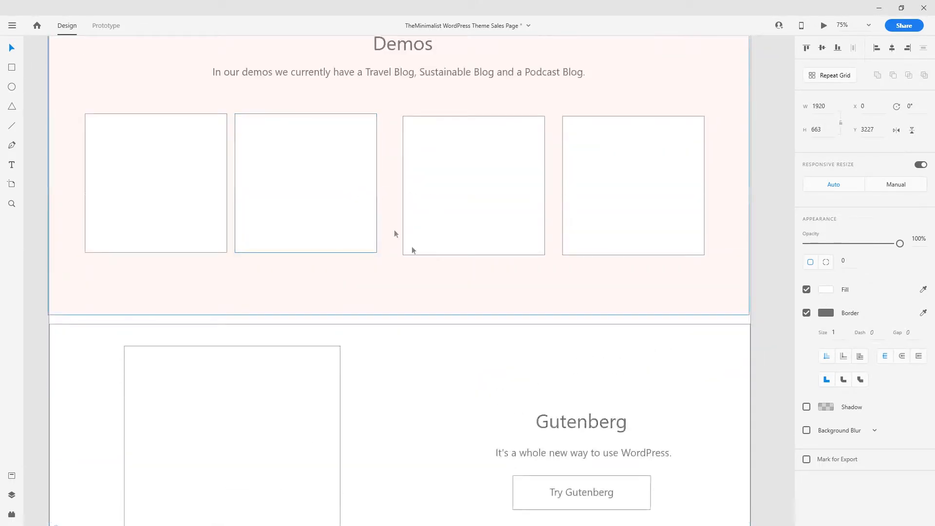
{"action": "scroll", "coordinate": [394, 233], "scroll_direction": "down", "scroll_amount": 4}
{"action": "left_click", "coordinate": [573, 218]}
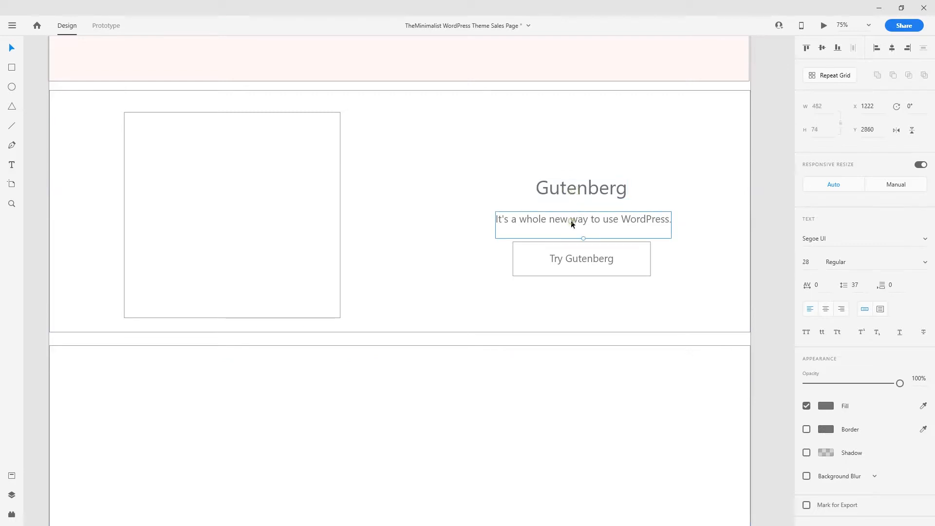
{"action": "left_click", "coordinate": [575, 184], "text": "shift"}
{"action": "left_click_drag", "start_coordinate": [623, 215], "coordinate": [397, 218]}
{"action": "scroll", "coordinate": [419, 407], "scroll_direction": "down", "scroll_amount": 3}
- Rename the heading 'Features', centre the tagline beneath it, and make the section taller
{"action": "double_click", "coordinate": [417, 188]}
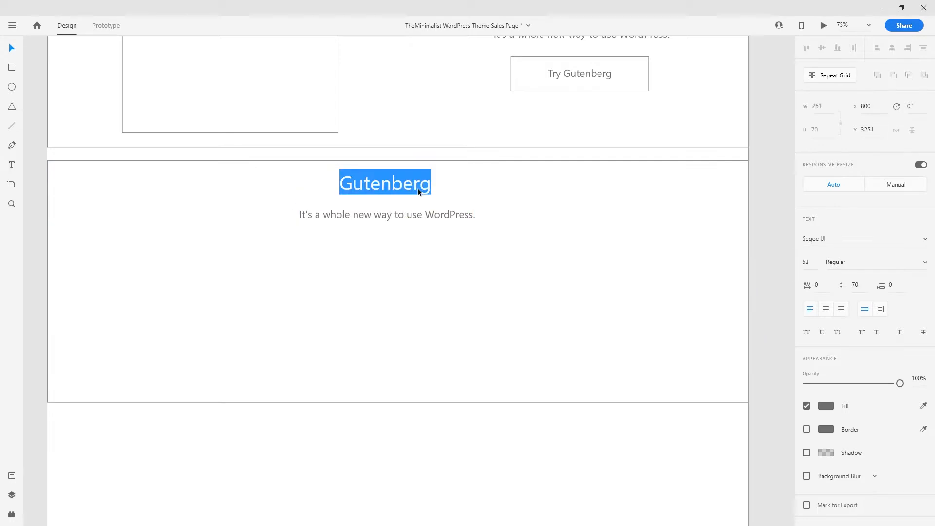
{"action": "type", "text": "Features"}
{"action": "left_click", "coordinate": [365, 468]}
{"action": "left_click_drag", "start_coordinate": [382, 179], "coordinate": [413, 220]}
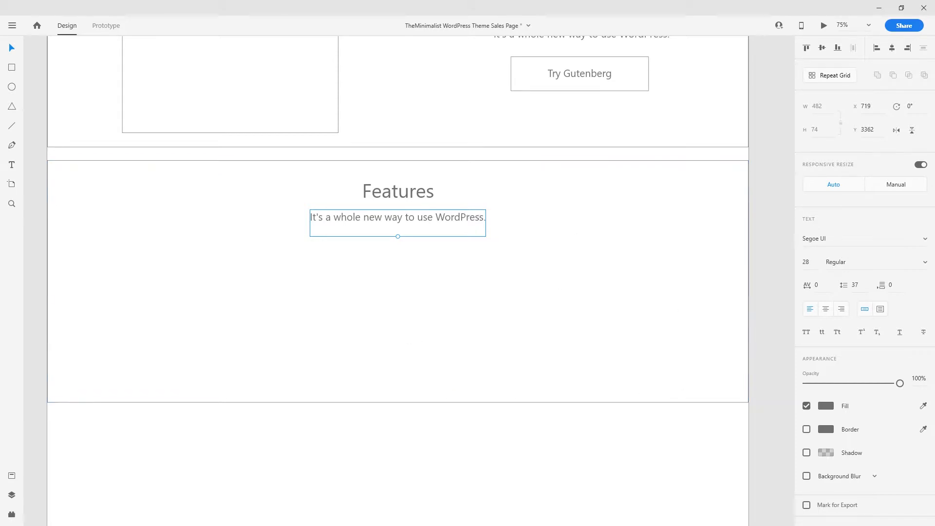
{"action": "scroll", "coordinate": [428, 277], "scroll_direction": "up", "scroll_amount": 3}
{"action": "scroll", "coordinate": [411, 282], "scroll_direction": "down", "scroll_amount": 5}
{"action": "left_click", "coordinate": [397, 328]}
{"action": "left_click_drag", "start_coordinate": [397, 329], "coordinate": [418, 453]}
{"action": "key", "text": "Escape"}
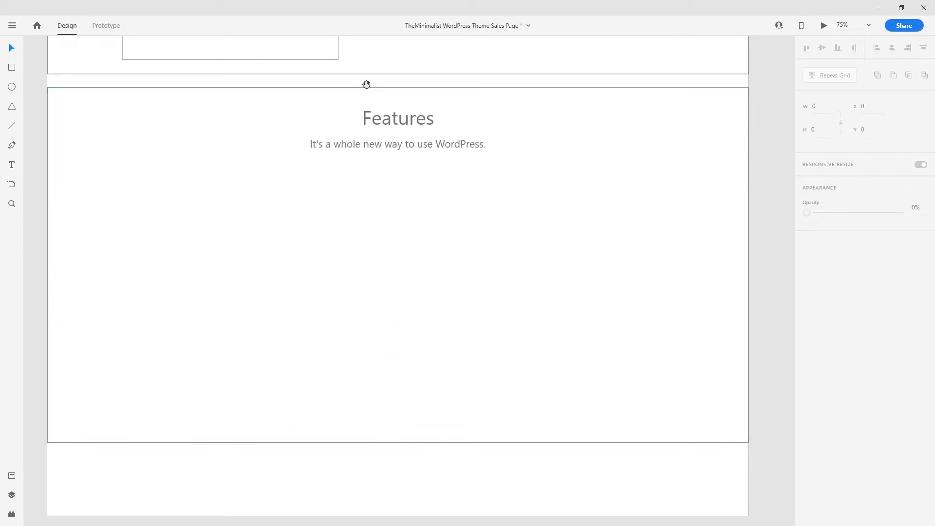
- Copy the Build A Website circle and caption into the Features section
{"action": "left_click_drag", "start_coordinate": [366, 84], "coordinate": [368, 379]}
{"action": "left_click_drag", "start_coordinate": [326, 167], "coordinate": [384, 331]}
{"action": "left_click_drag", "start_coordinate": [357, 174], "coordinate": [371, 346]}
{"action": "left_click", "coordinate": [234, 262]}
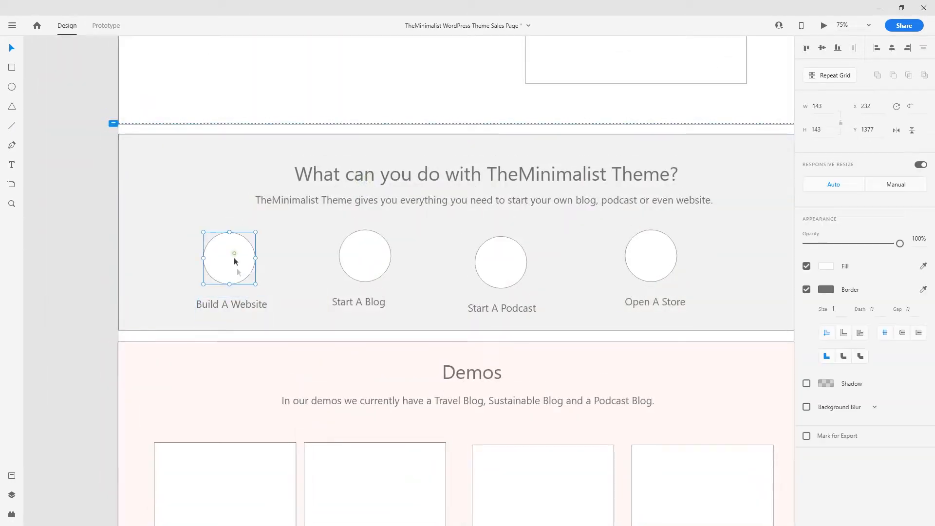
{"action": "left_click", "coordinate": [242, 305], "text": "shift"}
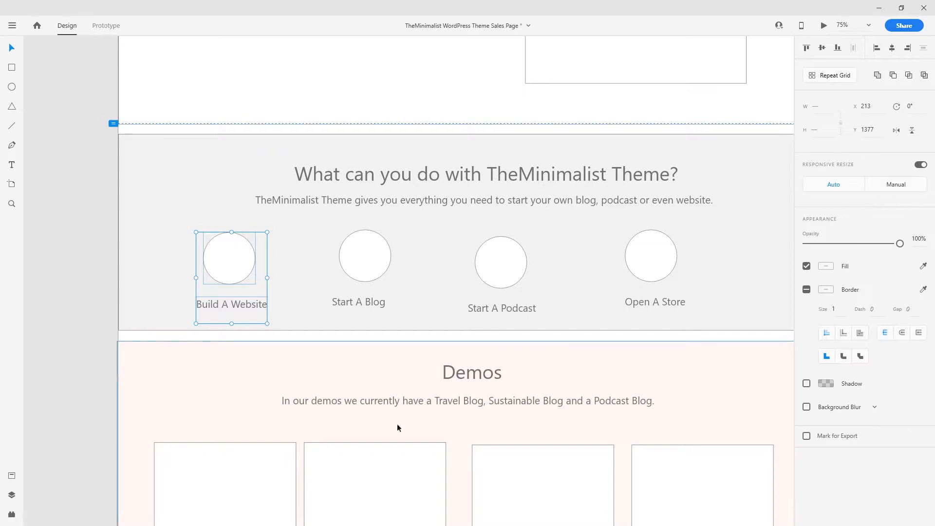
{"action": "scroll", "coordinate": [397, 422], "scroll_direction": "down", "scroll_amount": 8}
{"action": "left_click_drag", "start_coordinate": [443, 379], "coordinate": [393, 189]}
{"action": "left_click_drag", "start_coordinate": [438, 388], "coordinate": [435, 259]}
{"action": "left_click_drag", "start_coordinate": [434, 340], "coordinate": [149, 249]}
{"action": "key", "text": "ctrl+v"}
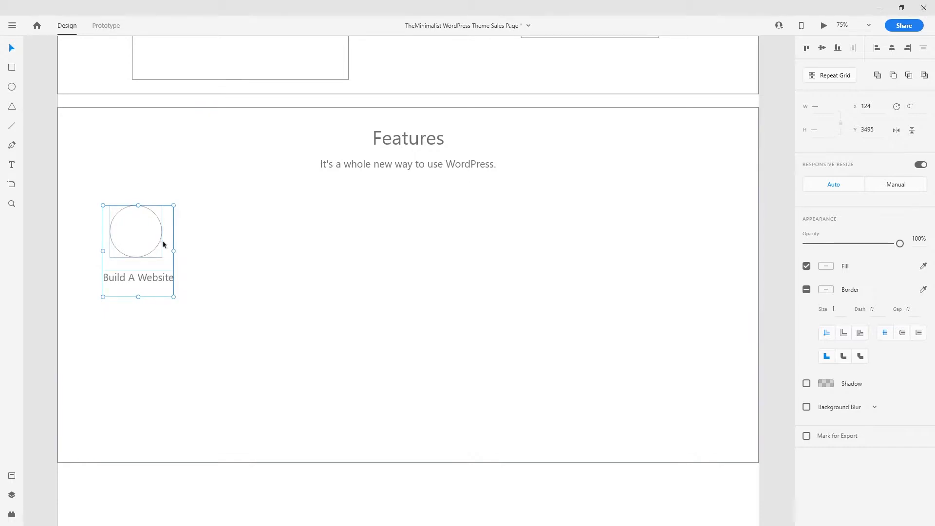
- Turn them into a four-column, two-row repeat grid, then ungroup it into separate items
{"action": "left_click", "coordinate": [828, 76]}
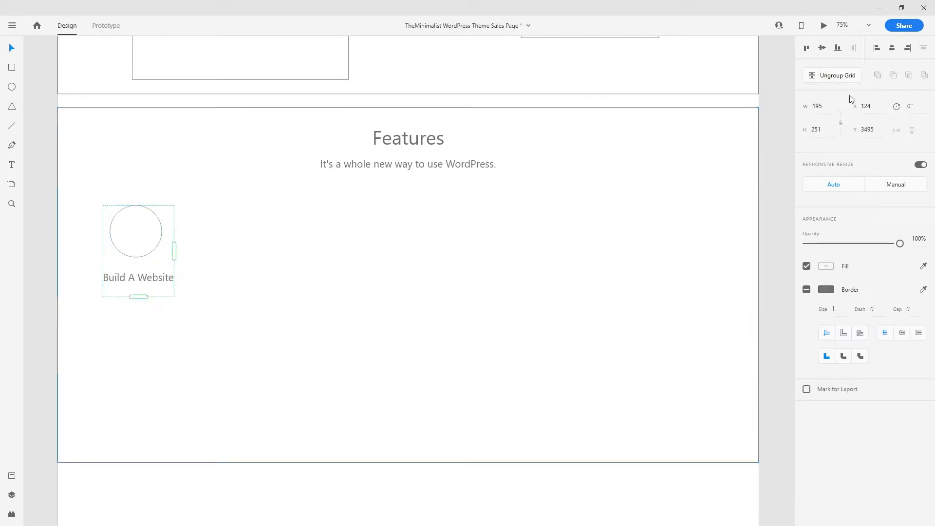
{"action": "left_click_drag", "start_coordinate": [175, 252], "coordinate": [411, 267]}
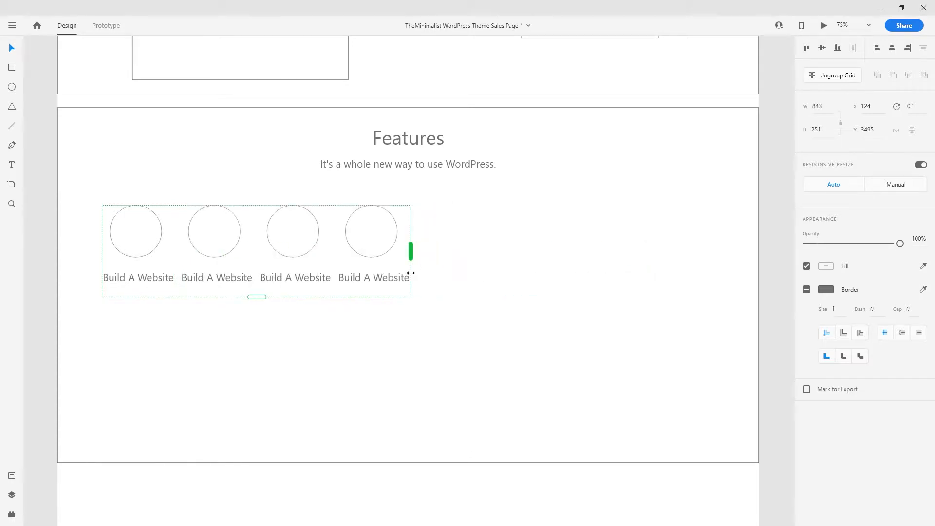
{"action": "left_click_drag", "start_coordinate": [335, 257], "coordinate": [625, 271]}
{"action": "left_click_drag", "start_coordinate": [404, 298], "coordinate": [414, 404]}
{"action": "left_click", "coordinate": [850, 78]}
- Rename the first Features caption to Wide Plugin Support and centre it under its circle
{"action": "left_click", "coordinate": [129, 288]}
{"action": "double_click", "coordinate": [131, 278]}
{"action": "double_click", "coordinate": [144, 280]}
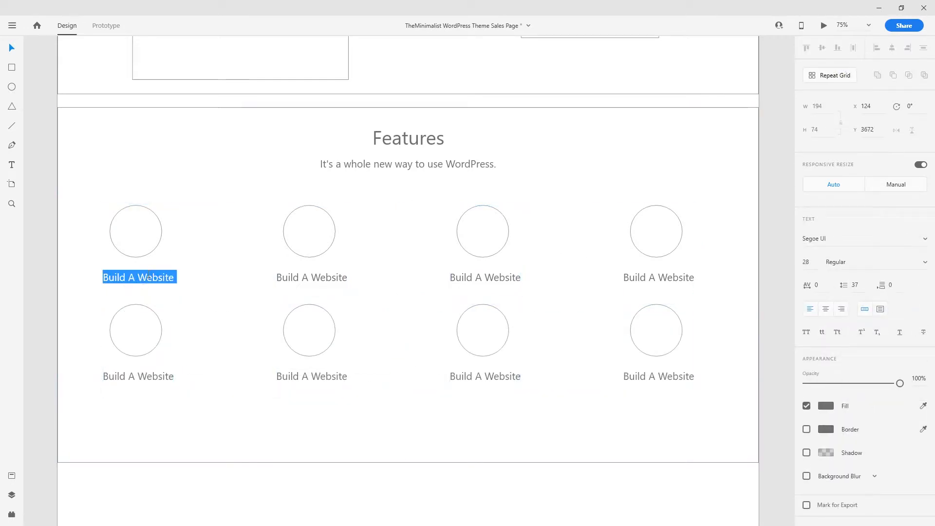
{"action": "type", "text": "W"}
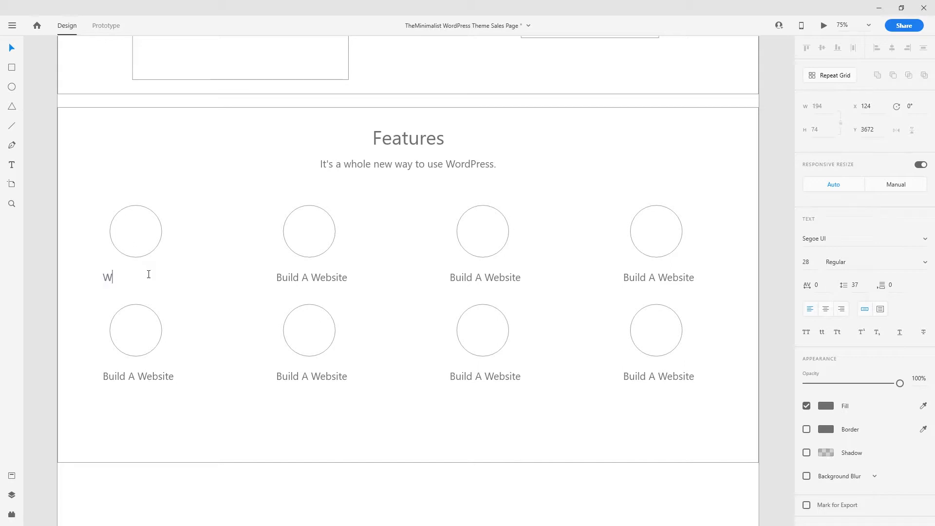
{"action": "type", "text": "ide Plugin Support"}
{"action": "double_click", "coordinate": [163, 280]}
{"action": "left_click", "coordinate": [41, 246]}
{"action": "left_click_drag", "start_coordinate": [151, 271], "coordinate": [138, 275]}
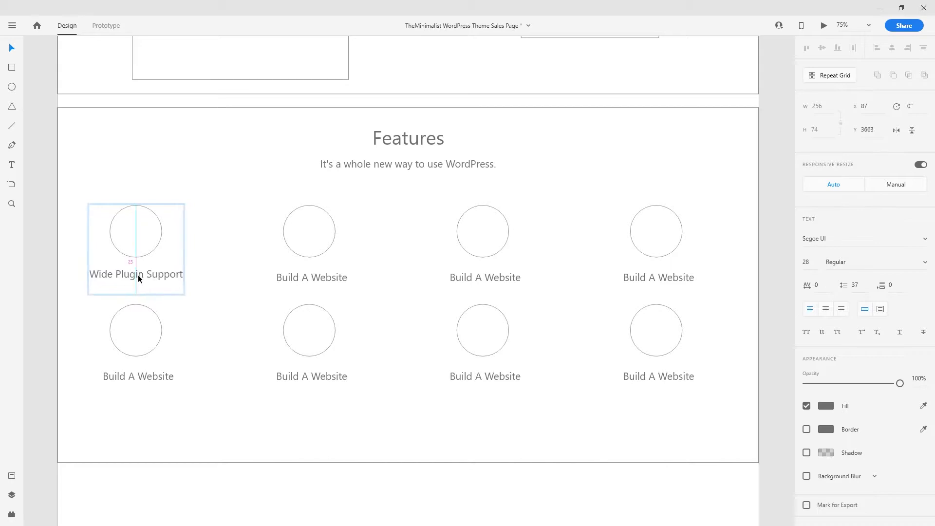
- Retitle the remaining first-row captions Valid Code, Responsive Design and Powerful Admin Options
{"action": "double_click", "coordinate": [312, 280]}
{"action": "type", "text": "Valid Code"}
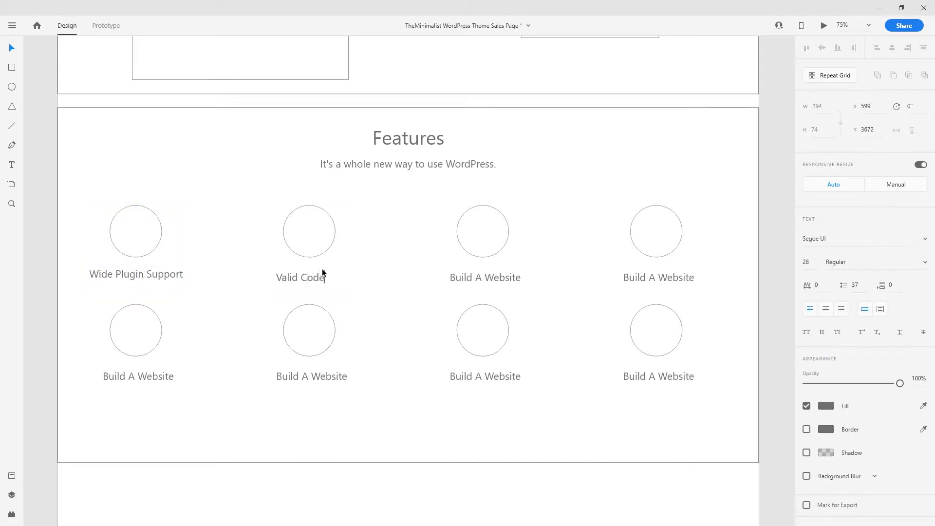
{"action": "left_click", "coordinate": [501, 274]}
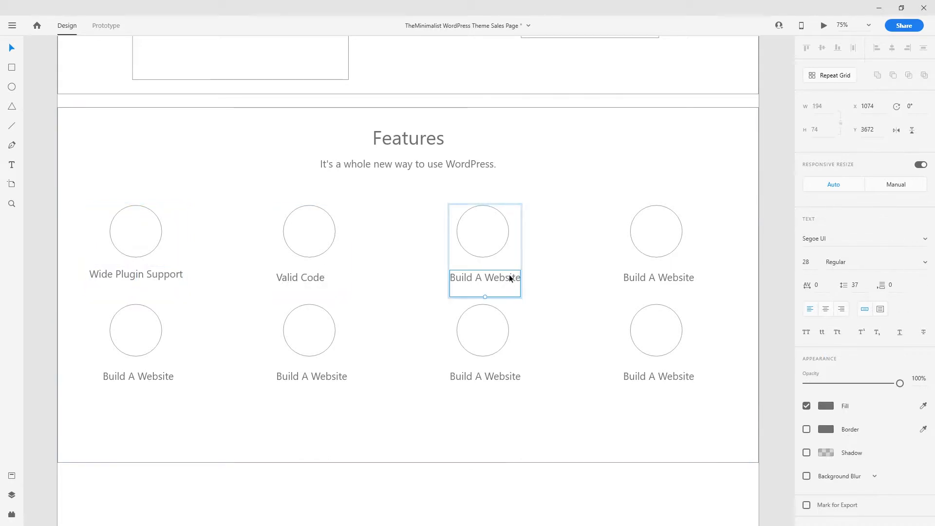
{"action": "double_click", "coordinate": [509, 273]}
{"action": "type", "text": "Responsive"}
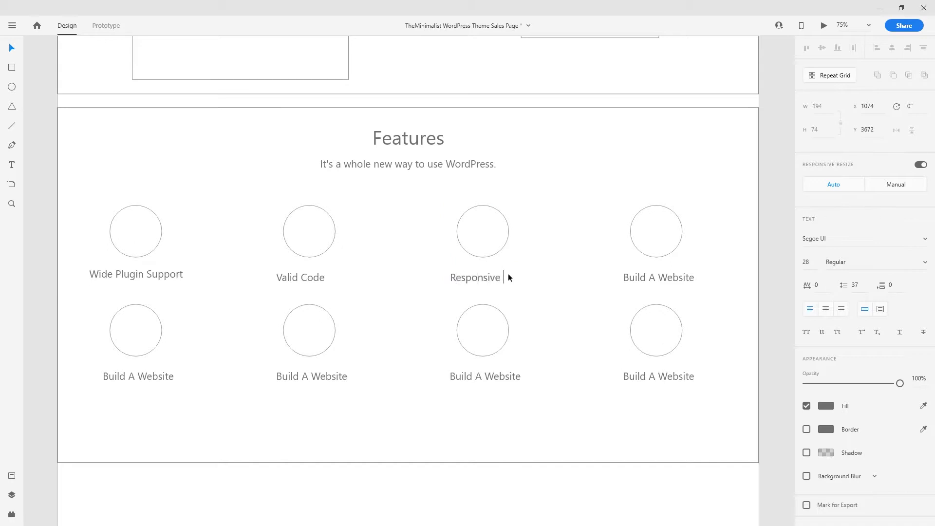
{"action": "type", "text": " Design"}
{"action": "key", "text": "Escape"}
{"action": "left_click", "coordinate": [656, 279]}
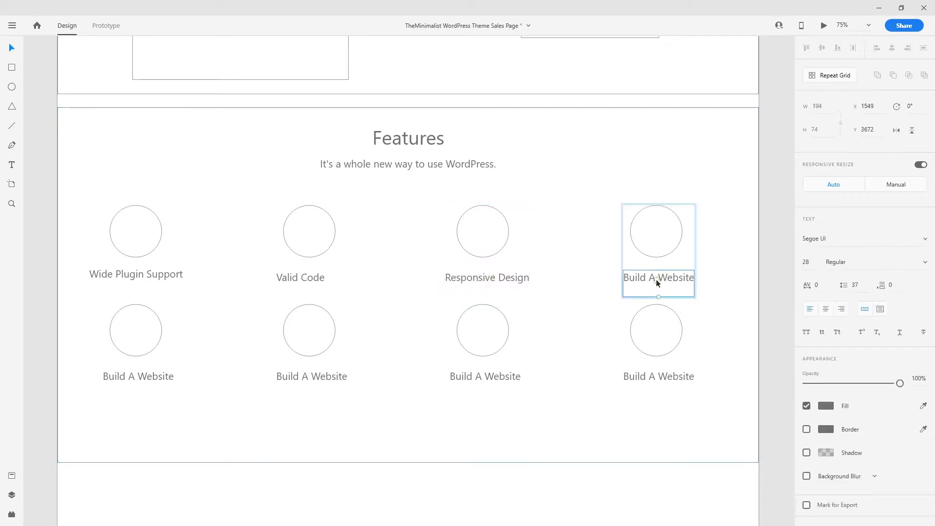
{"action": "double_click", "coordinate": [653, 277]}
{"action": "type", "text": "Powerful Admin Options"}
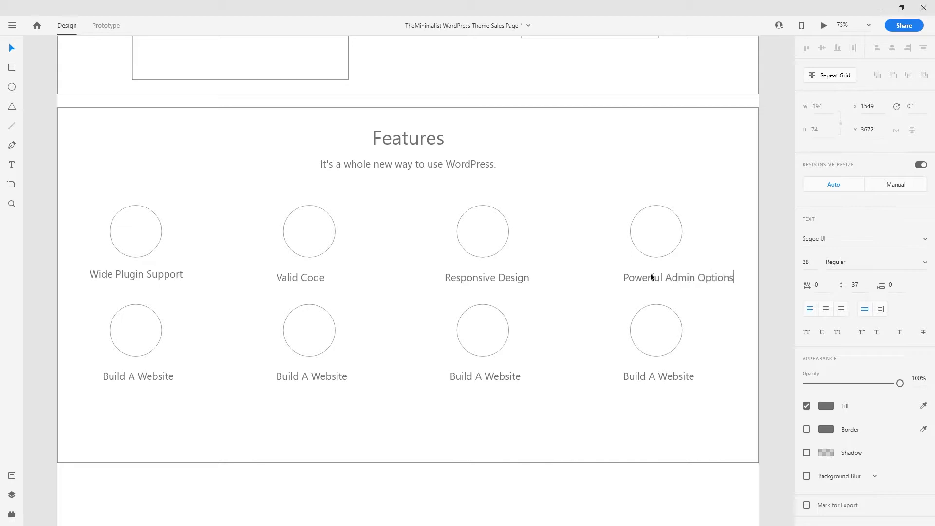
{"action": "key", "text": "Escape"}
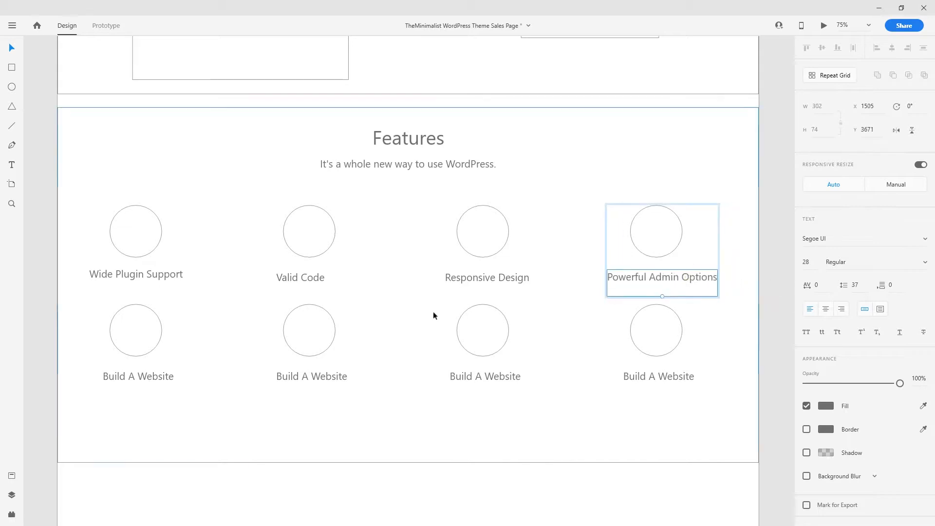
- Retitle the second-row captions SEO Optimised, the Social Media caption and MailChimp Support
{"action": "scroll", "coordinate": [204, 349], "scroll_direction": "down", "scroll_amount": 3}
{"action": "left_click", "coordinate": [146, 276]}
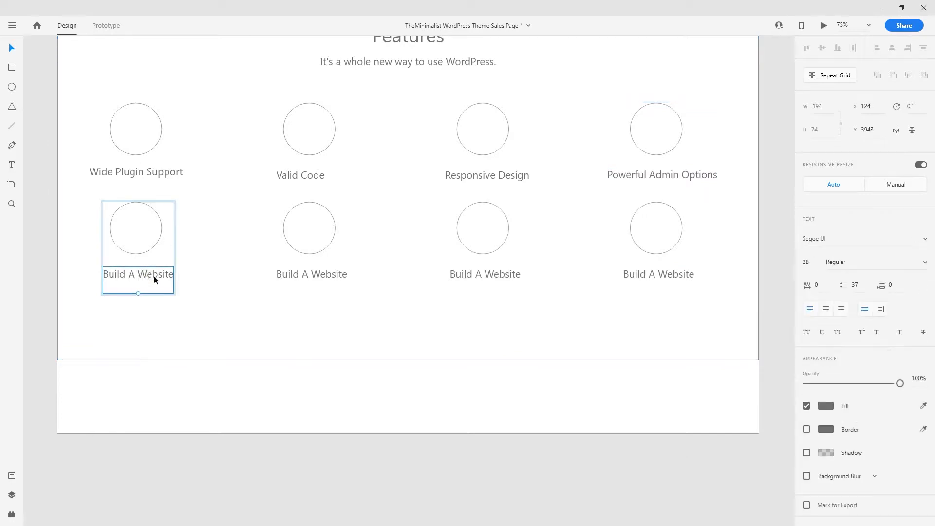
{"action": "double_click", "coordinate": [156, 276]}
{"action": "type", "text": "S"}
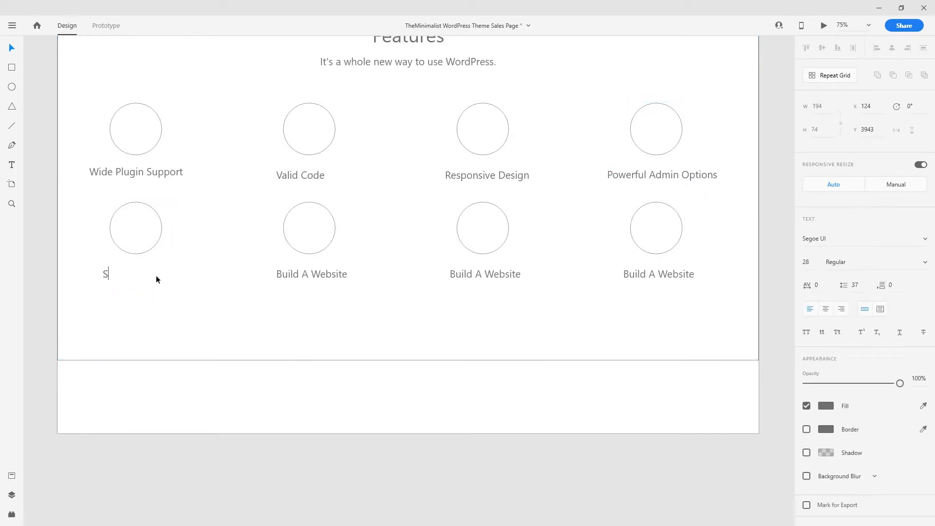
{"action": "type", "text": "EO Optimised"}
{"action": "left_click", "coordinate": [332, 275]}
{"action": "double_click", "coordinate": [332, 277]}
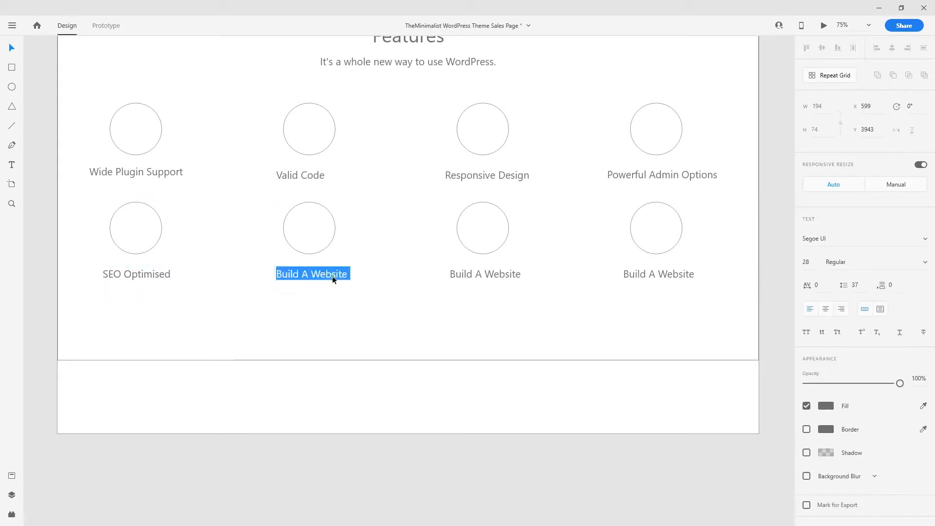
{"action": "type", "text": "Social Media"}
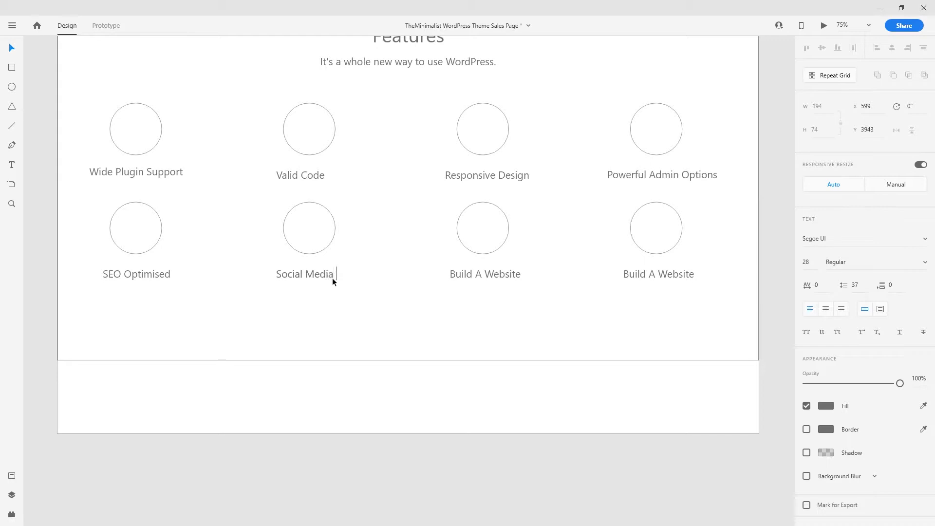
{"action": "type", "text": "tion"}
{"action": "left_click", "coordinate": [328, 272]}
{"action": "double_click", "coordinate": [509, 274]}
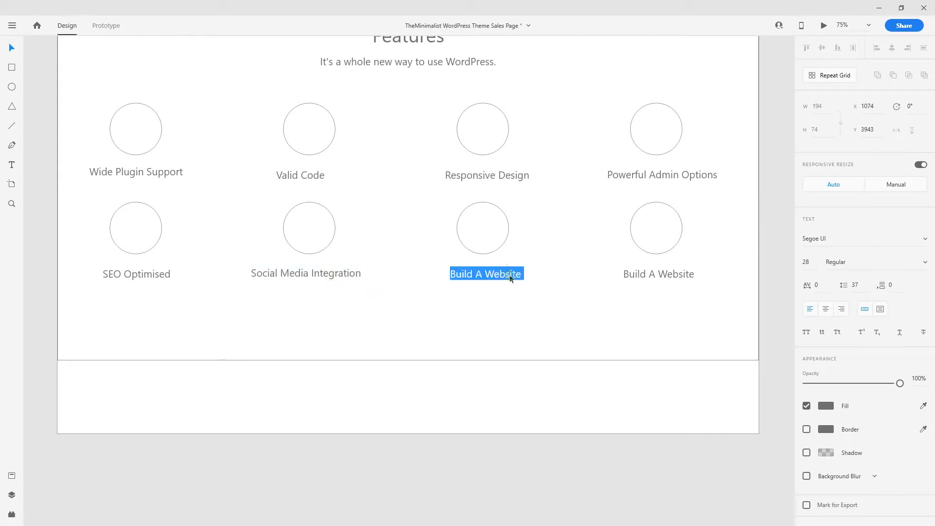
{"action": "type", "text": "MailChi"}
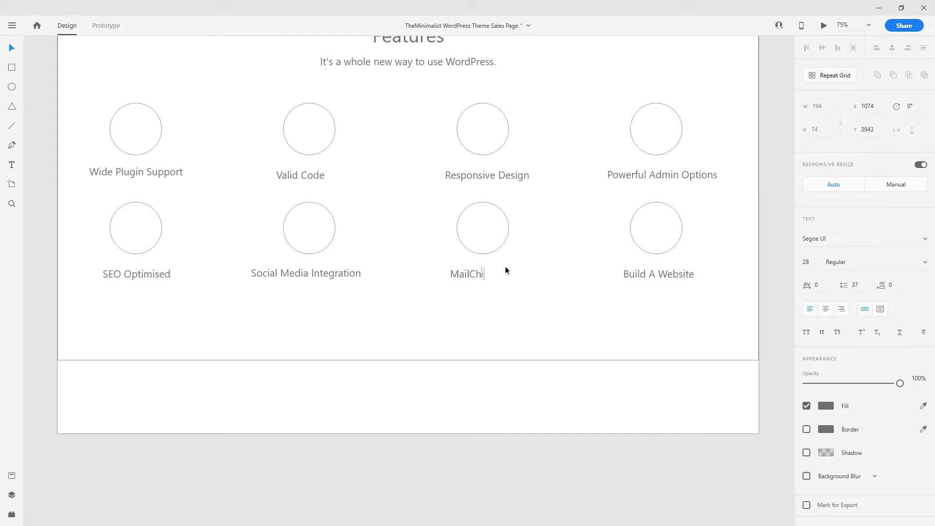
{"action": "type", "text": "mp SUpporr"}
{"action": "key", "text": "BackSpace"}
{"action": "type", "text": "t"}
{"action": "key", "text": "Left"}
{"action": "key", "text": "BackSpace"}
{"action": "type", "text": "u"}
{"action": "key", "text": "Escape"}
- Rename the last caption to Gutenberg Editor and nudge that item slightly left
{"action": "double_click", "coordinate": [676, 277]}
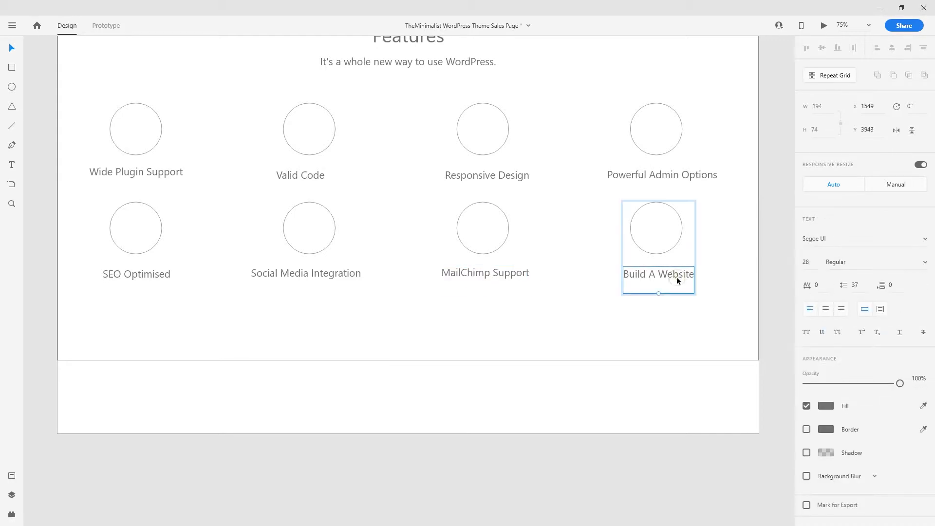
{"action": "double_click", "coordinate": [676, 276]}
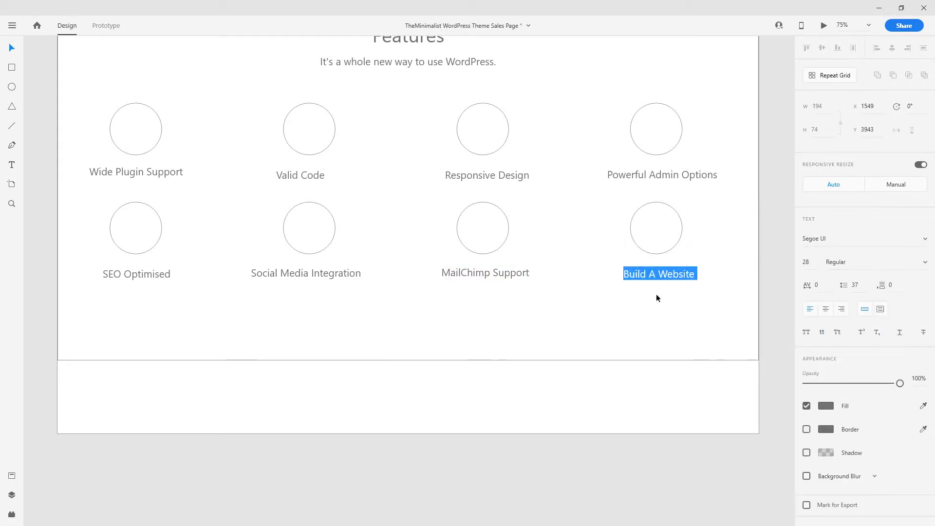
{"action": "type", "text": "Gute"}
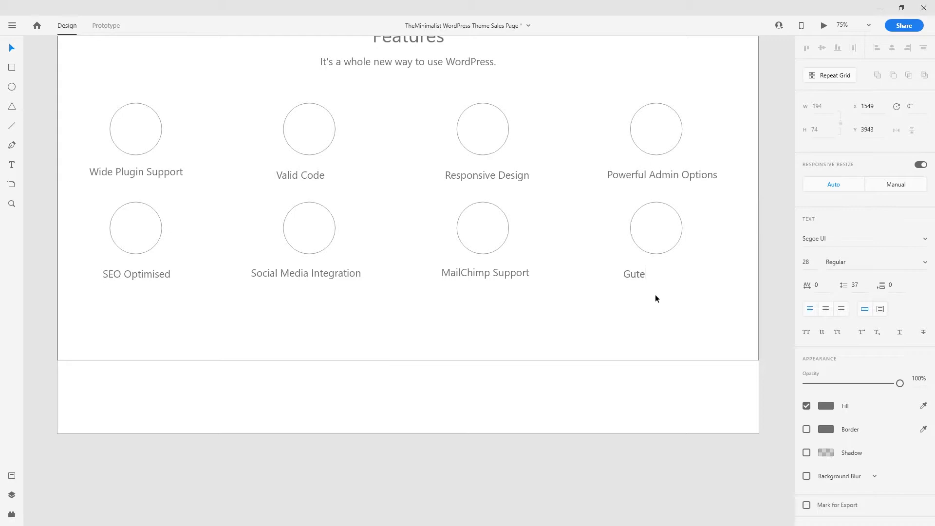
{"action": "type", "text": "nbergf"}
{"action": "key", "text": "BackSpace"}
{"action": "type", "text": "Editor"}
{"action": "left_click", "coordinate": [667, 399]}
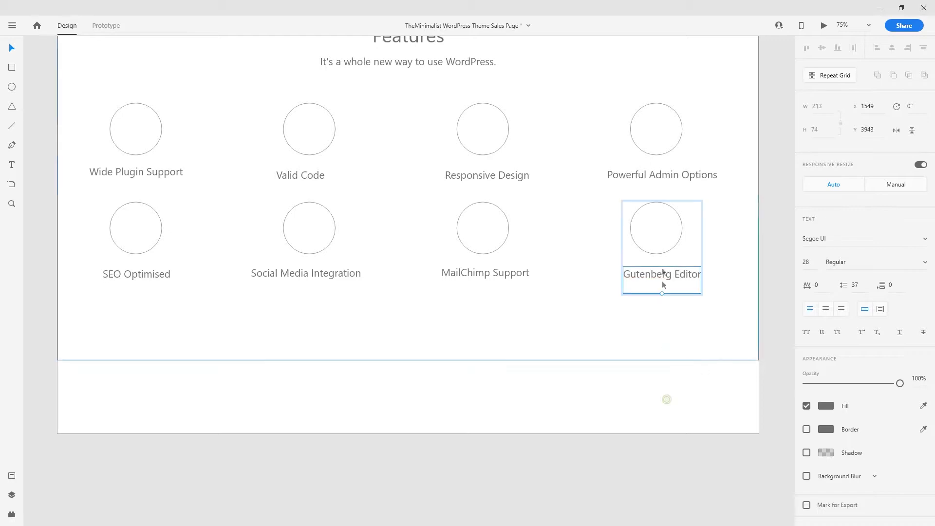
{"action": "left_click_drag", "start_coordinate": [659, 277], "coordinate": [654, 278]}
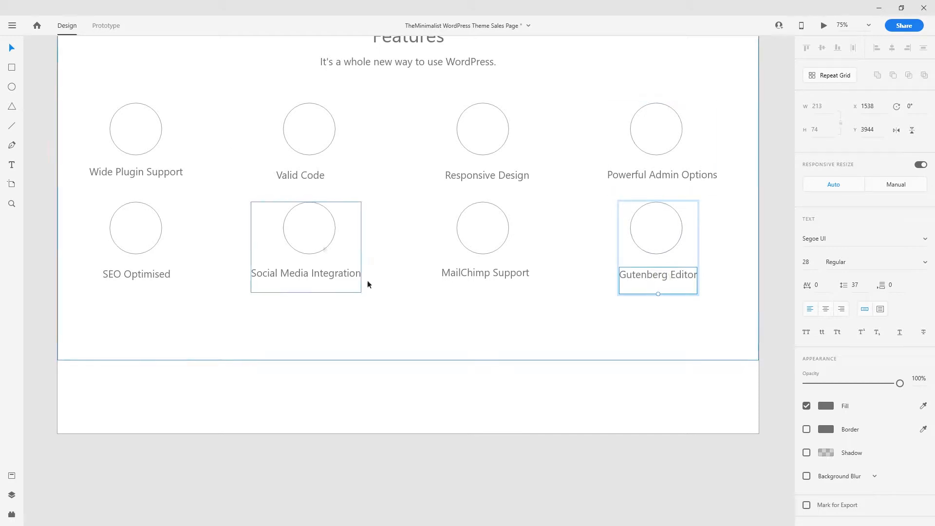
- Shorten the Features background and extend the artboard downward to add blank space
{"action": "scroll", "coordinate": [368, 284], "scroll_direction": "up", "scroll_amount": 3}
{"action": "scroll", "coordinate": [560, 440], "scroll_direction": "down", "scroll_amount": 2}
{"action": "left_click", "coordinate": [465, 380]}
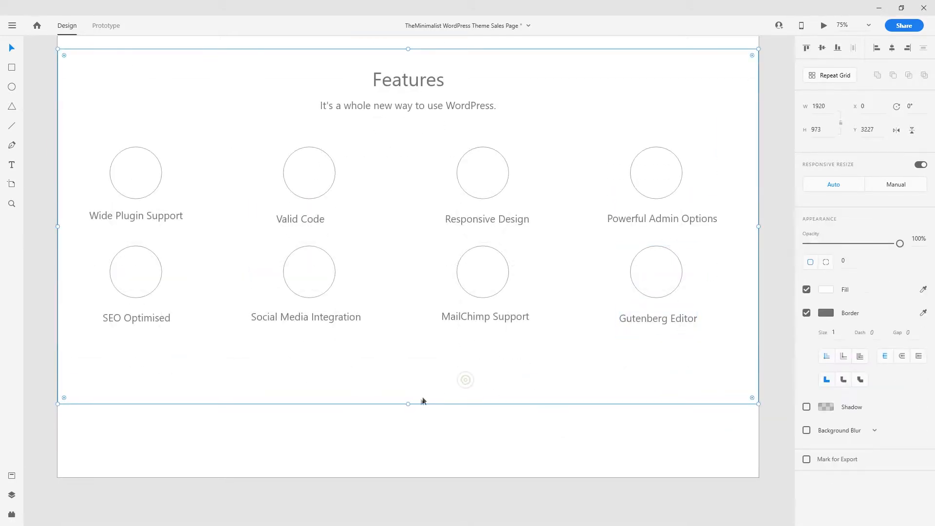
{"action": "left_click_drag", "start_coordinate": [408, 403], "coordinate": [408, 375]}
{"action": "left_click", "coordinate": [442, 399]}
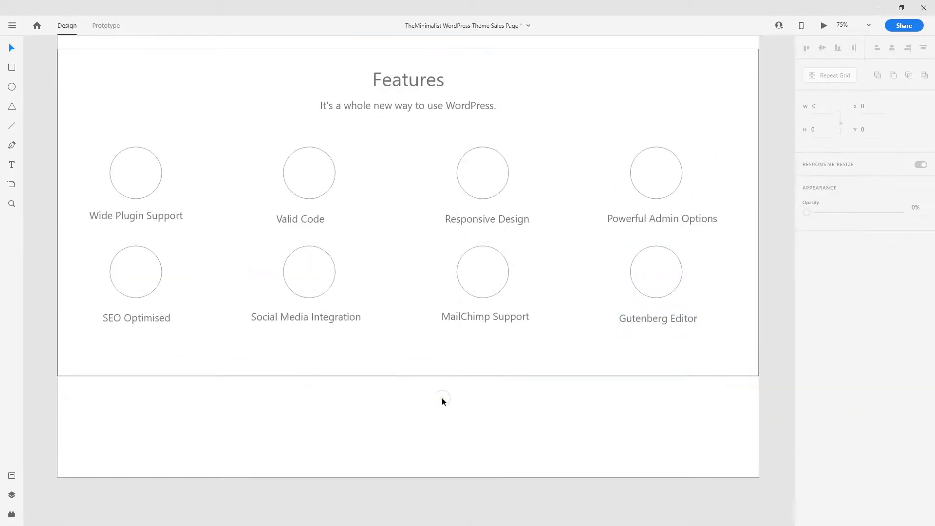
{"action": "key", "text": "ctrl+minus"}
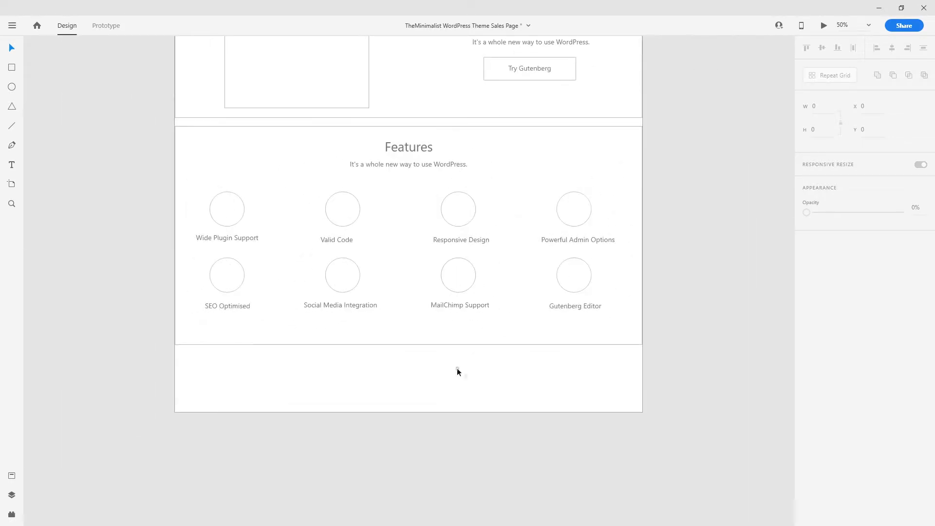
{"action": "scroll", "coordinate": [443, 341], "scroll_direction": "down", "scroll_amount": 3}
{"action": "left_click", "coordinate": [406, 257]}
{"action": "left_click_drag", "start_coordinate": [415, 282], "coordinate": [415, 436]}
{"action": "left_click", "coordinate": [550, 336]}
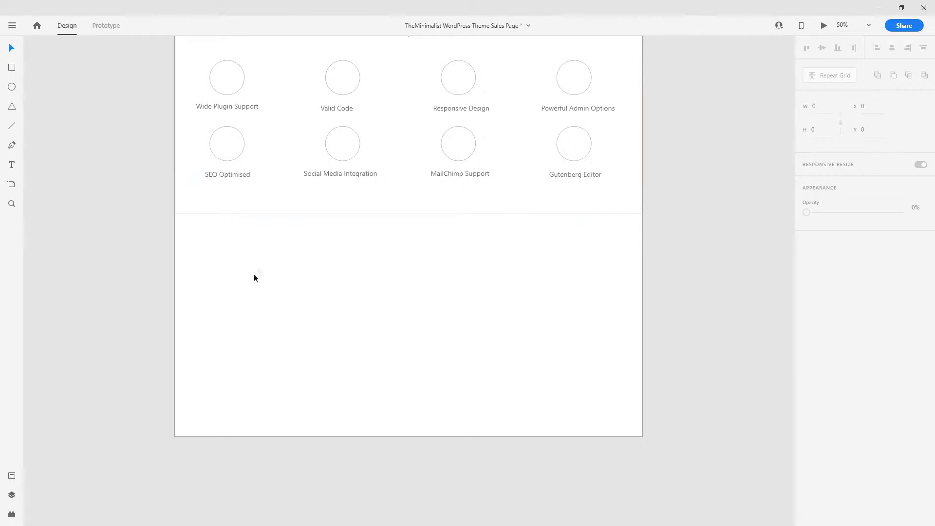
{"action": "scroll", "coordinate": [258, 284], "scroll_direction": "up", "scroll_amount": 2}
- Duplicate the Features background below it and copy the heading and subtitle into it
{"action": "left_click", "coordinate": [337, 312]}
{"action": "key", "text": "ctrl+d"}
{"action": "left_click_drag", "start_coordinate": [392, 118], "coordinate": [393, 347]}
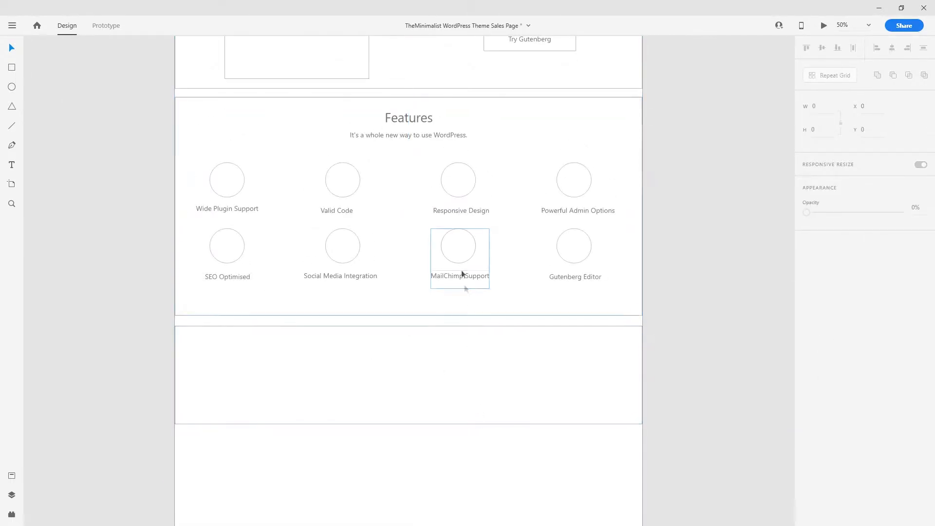
{"action": "left_click", "coordinate": [406, 118]}
{"action": "left_click", "coordinate": [402, 134], "text": "shift"}
{"action": "left_click_drag", "start_coordinate": [409, 125], "coordinate": [398, 361]}
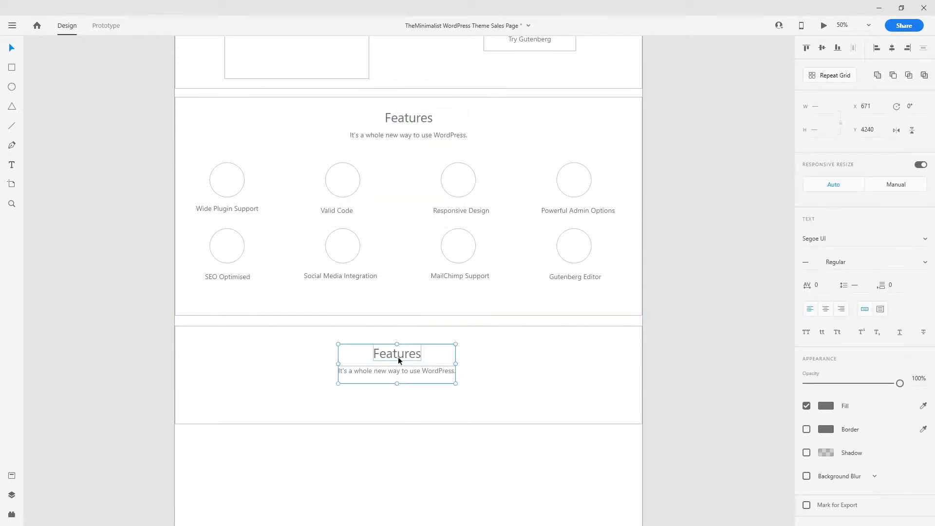
- Retype the heading as 'Need Help Setting Up Your Site?' and the subtitle as a Contact us e-mail line
{"action": "double_click", "coordinate": [398, 359]}
{"action": "type", "text": "N"}
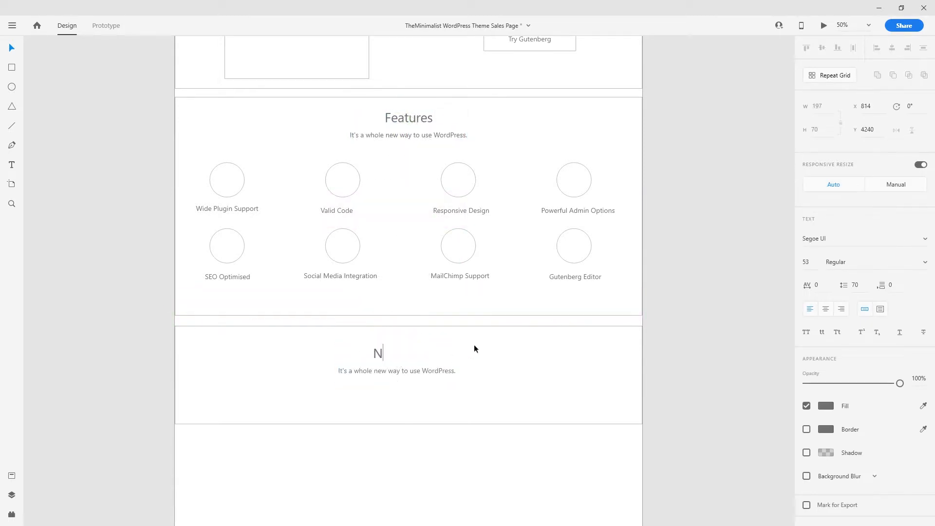
{"action": "type", "text": "eed Help Setting Up Your Site?"}
{"action": "key", "text": "Escape"}
{"action": "left_click_drag", "start_coordinate": [432, 358], "coordinate": [423, 378]}
{"action": "double_click", "coordinate": [423, 379]}
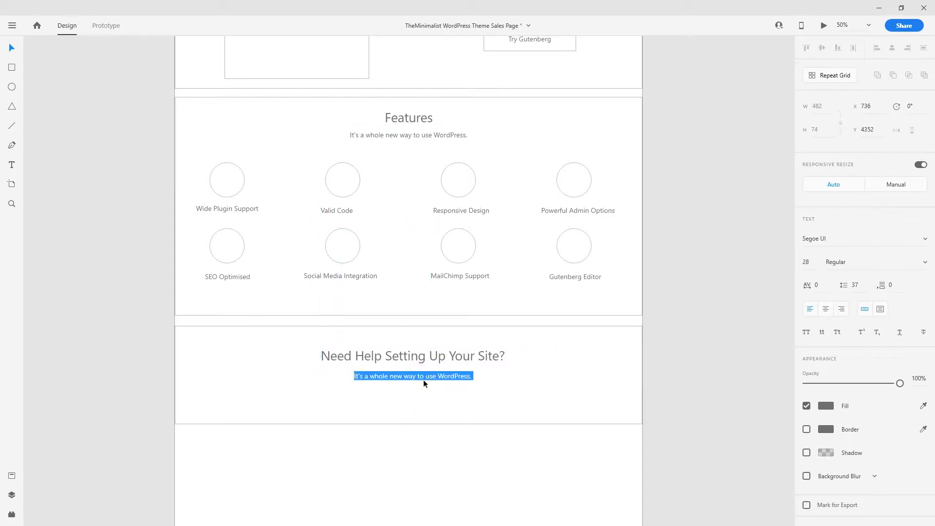
{"action": "key", "text": "Escape"}
{"action": "key", "text": "Delete"}
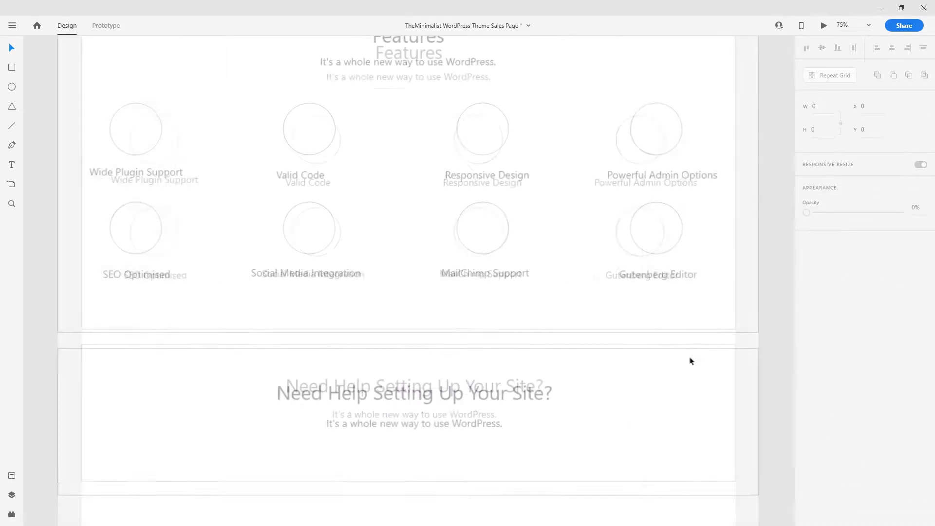
{"action": "scroll", "coordinate": [542, 341], "scroll_direction": "down", "scroll_amount": 3}
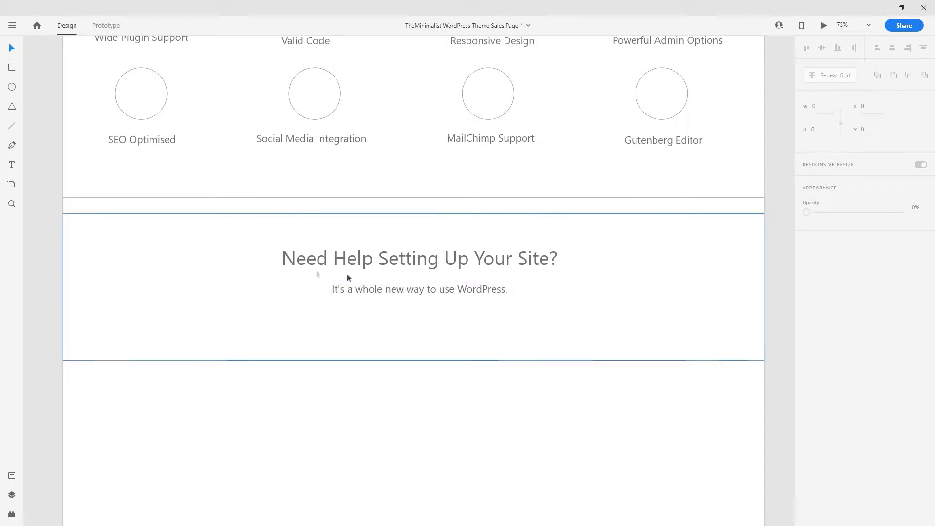
{"action": "left_click_drag", "start_coordinate": [414, 302], "coordinate": [414, 323]}
{"action": "double_click", "coordinate": [414, 314]}
{"action": "type", "text": "Contact"}
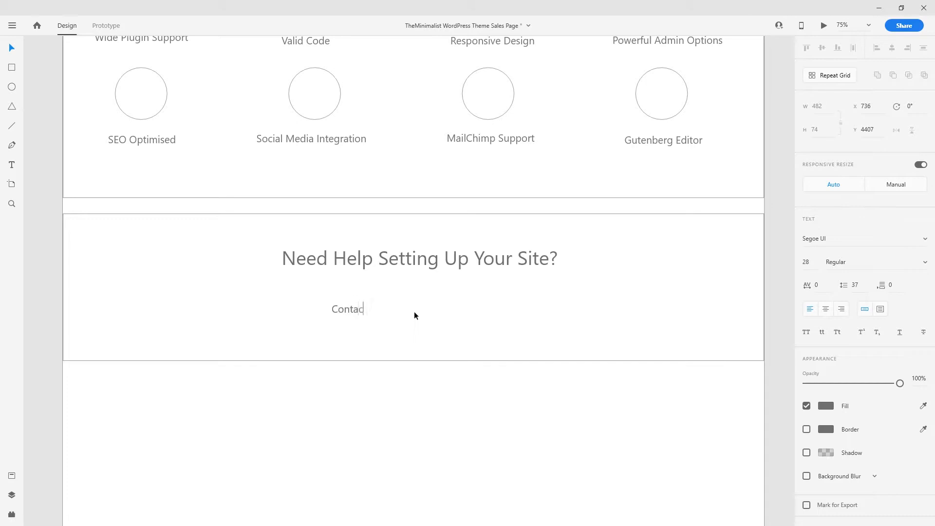
- Shift the Gutenberg heading, subtitle and button left, centring the Try Gutenberg label in its button
{"action": "key", "text": "Escape"}
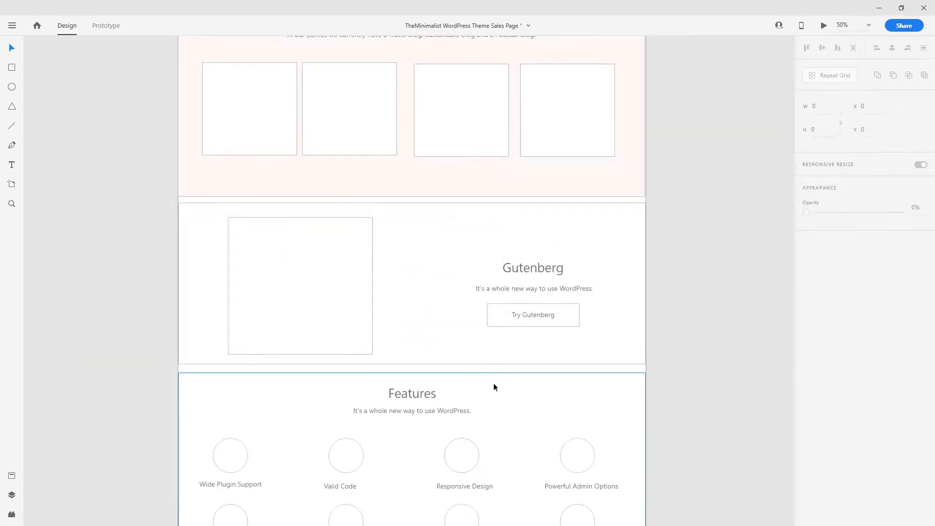
{"action": "left_click_drag", "start_coordinate": [536, 268], "coordinate": [518, 251]}
{"action": "left_click_drag", "start_coordinate": [524, 288], "coordinate": [509, 271]}
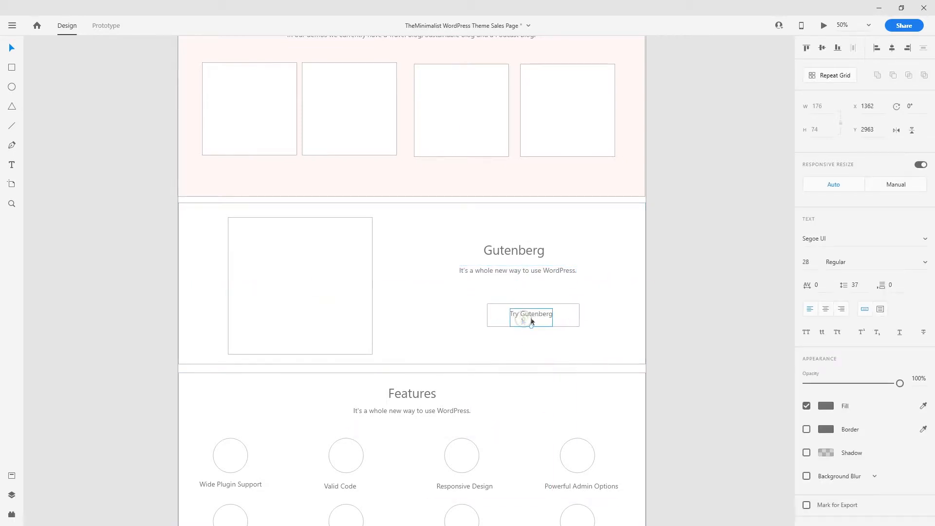
{"action": "left_click_drag", "start_coordinate": [563, 315], "coordinate": [527, 315]}
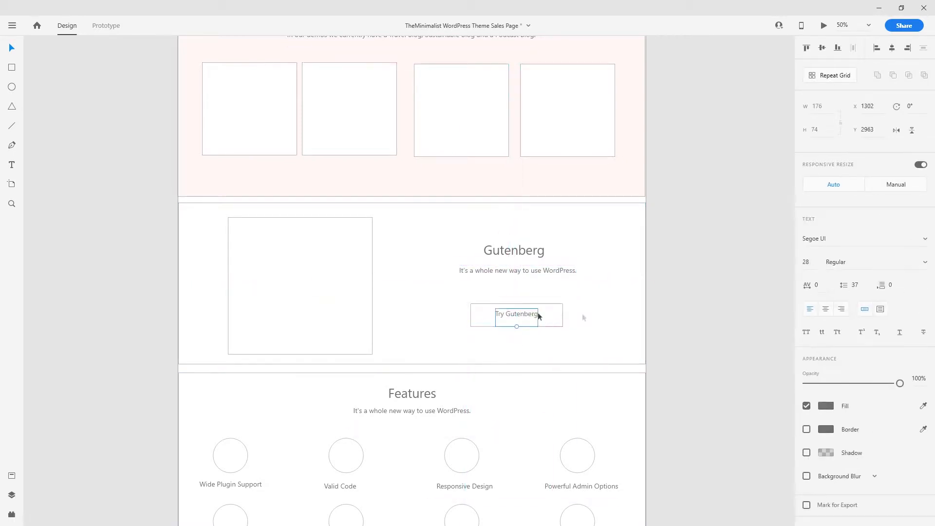
{"action": "left_click", "coordinate": [667, 293]}
{"action": "key", "text": "space"}
- Zoom and pan the view back up to the hero section
{"action": "scroll", "coordinate": [429, 125], "scroll_direction": "up", "scroll_amount": 10}
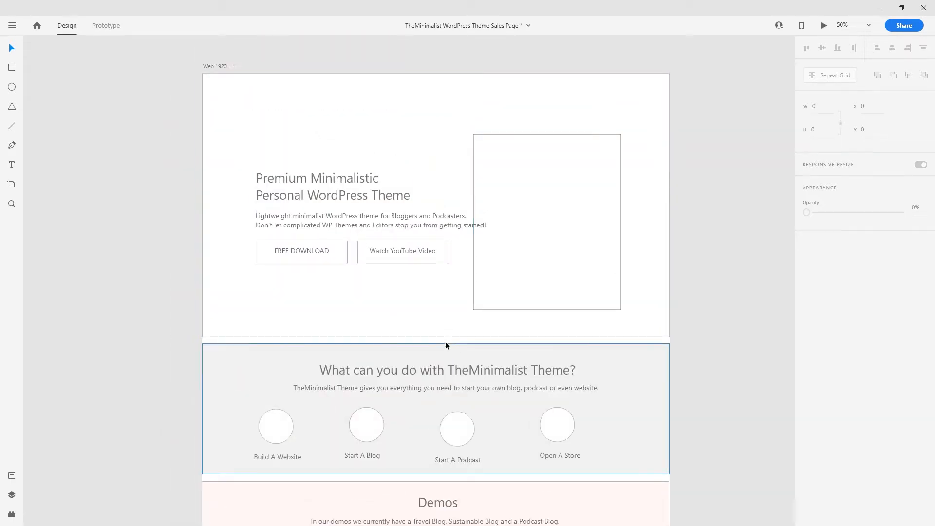
{"action": "scroll", "coordinate": [610, 284], "scroll_direction": "down", "scroll_amount": 5}
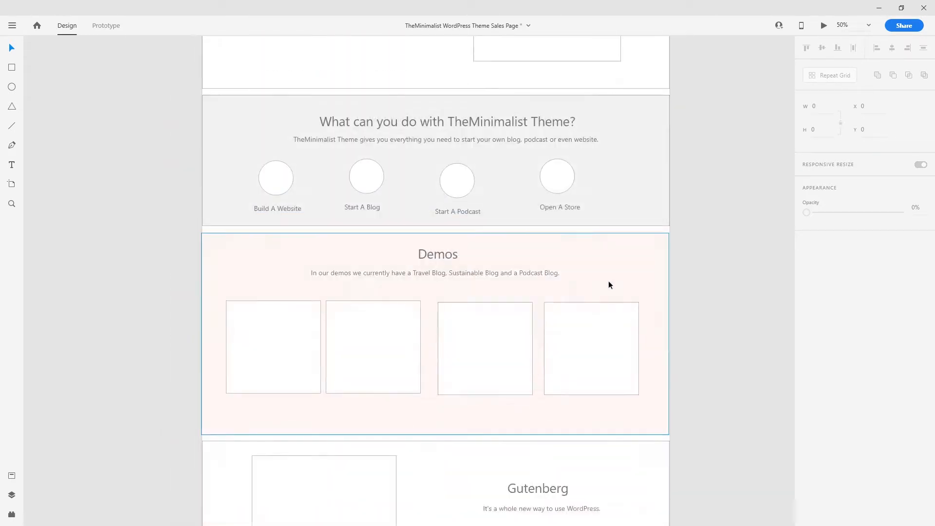
{"action": "scroll", "coordinate": [608, 286], "scroll_direction": "down", "scroll_amount": 2}
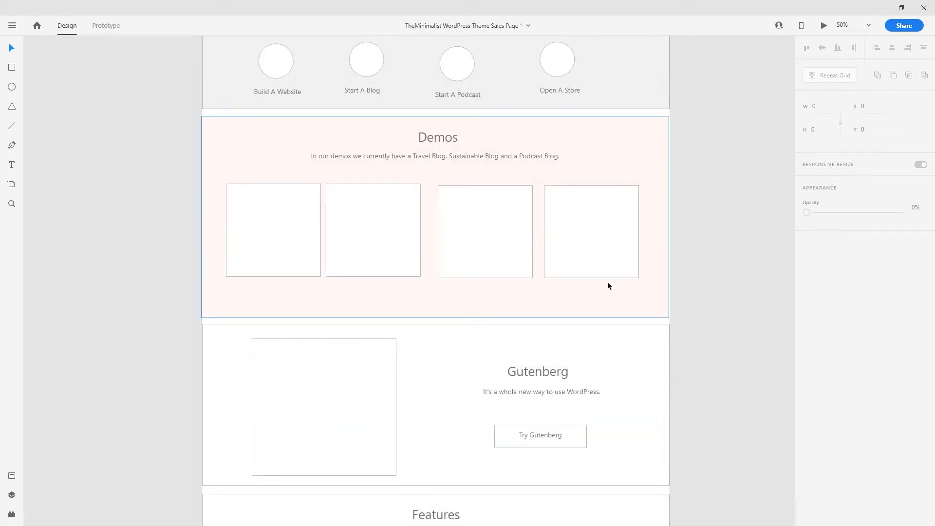
{"action": "scroll", "coordinate": [608, 285], "scroll_direction": "down", "scroll_amount": 2}
{"action": "key", "text": "ctrl+minus"}
{"action": "scroll", "coordinate": [571, 359], "scroll_direction": "up", "scroll_amount": 6}
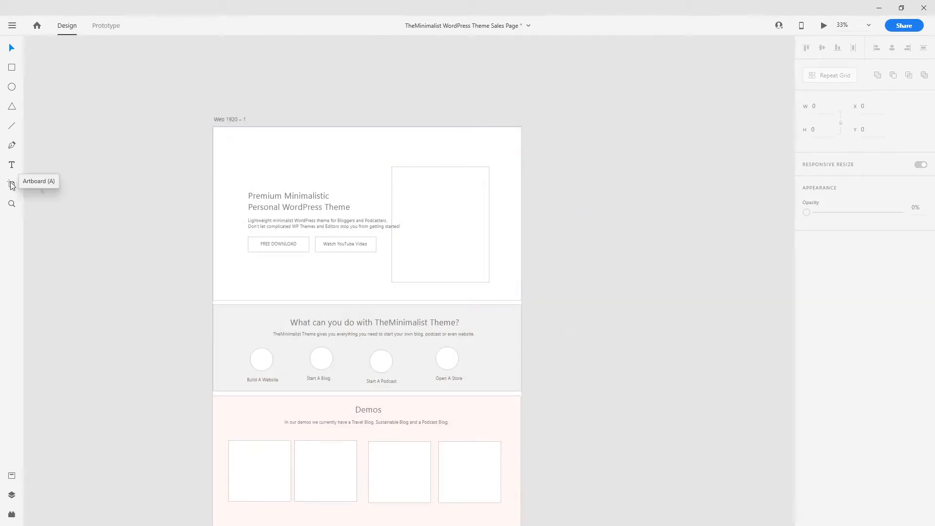
{"action": "left_click_drag", "start_coordinate": [545, 334], "coordinate": [576, 244]}
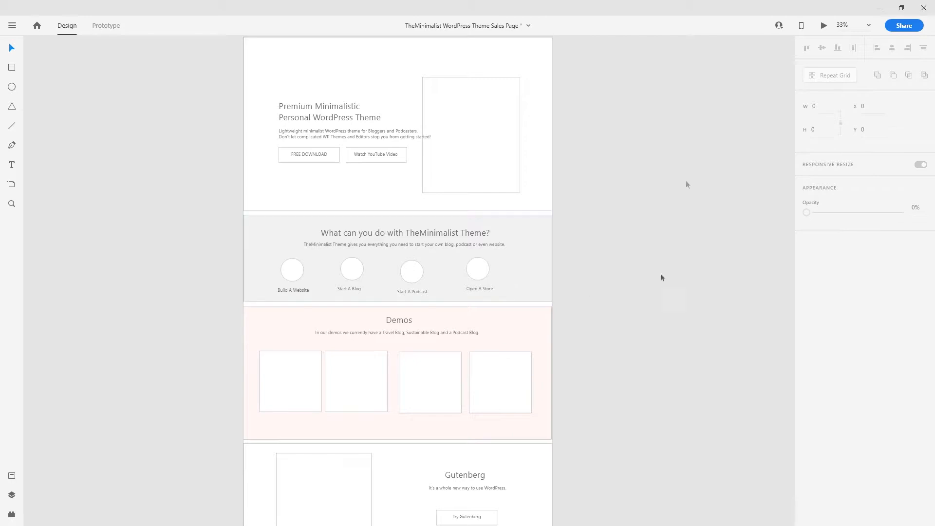
{"action": "key", "text": "ctrl+plus"}
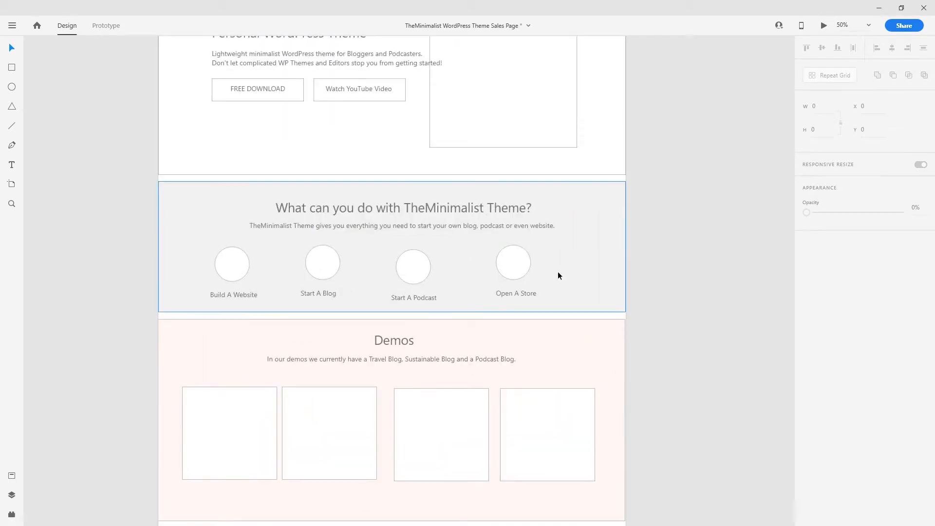
{"action": "scroll", "coordinate": [560, 274], "scroll_direction": "up", "scroll_amount": 5}
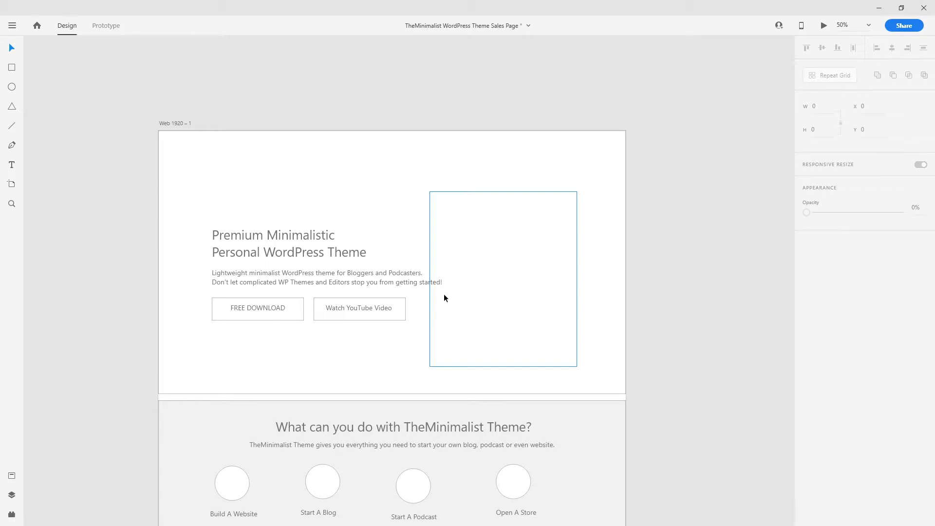
{"action": "scroll", "coordinate": [652, 285], "scroll_direction": "down", "scroll_amount": 2}
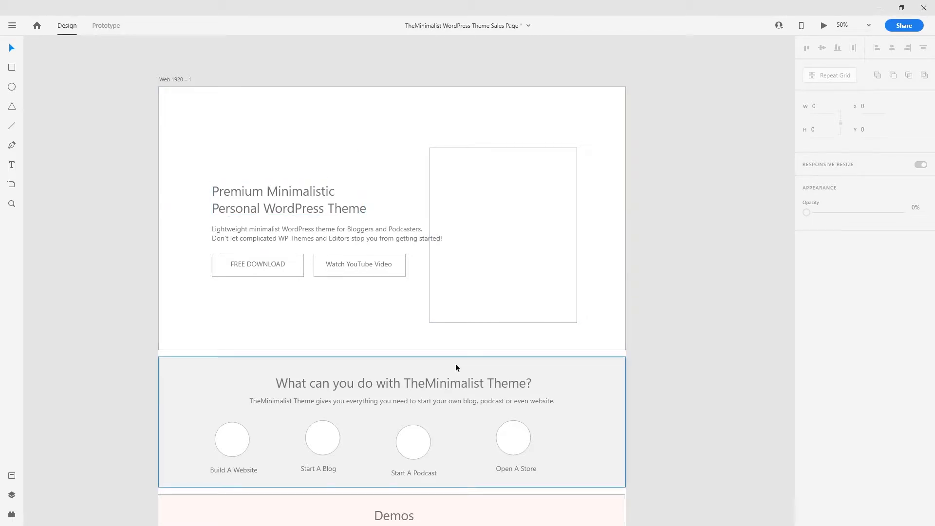
{"action": "scroll", "coordinate": [333, 157], "scroll_direction": "up", "scroll_amount": 1}
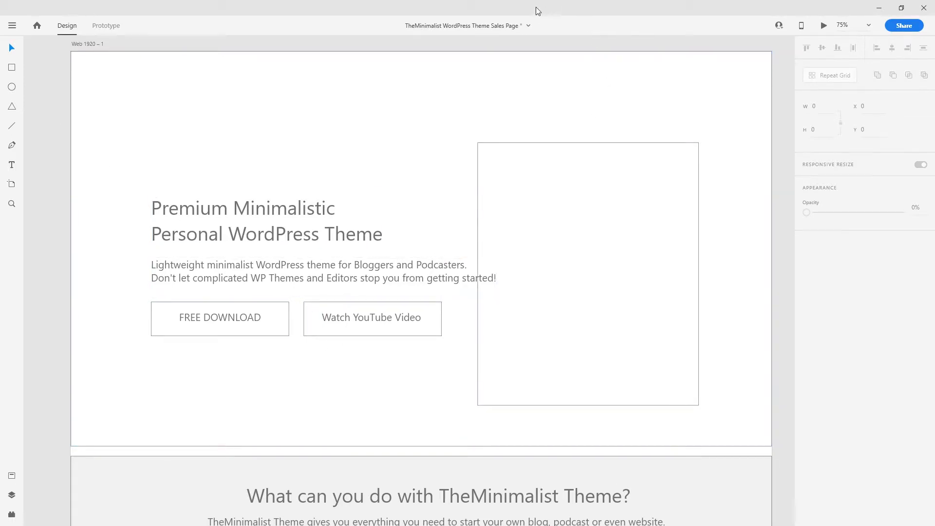
- Open Project Files, then browse This PC > F: > Marketing > Copyright Free Photos
{"action": "left_click", "coordinate": [877, 8]}
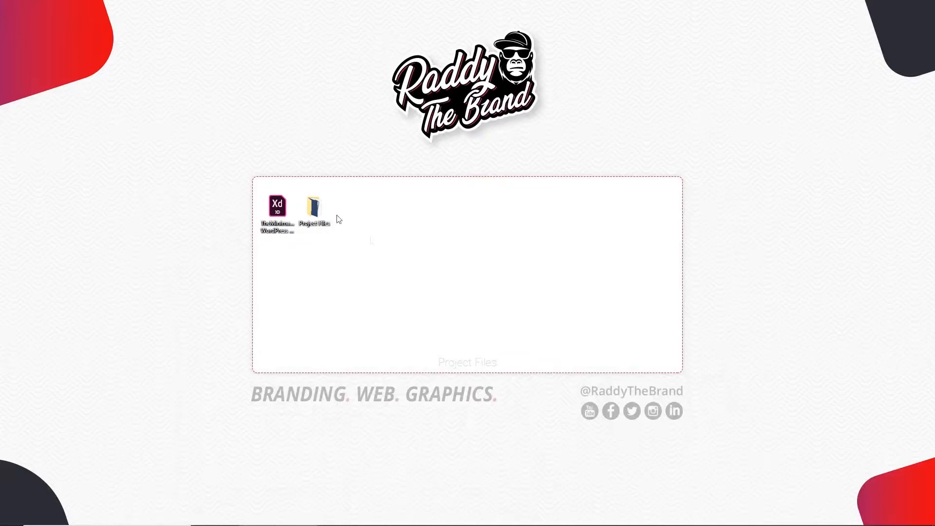
{"action": "double_click", "coordinate": [314, 207]}
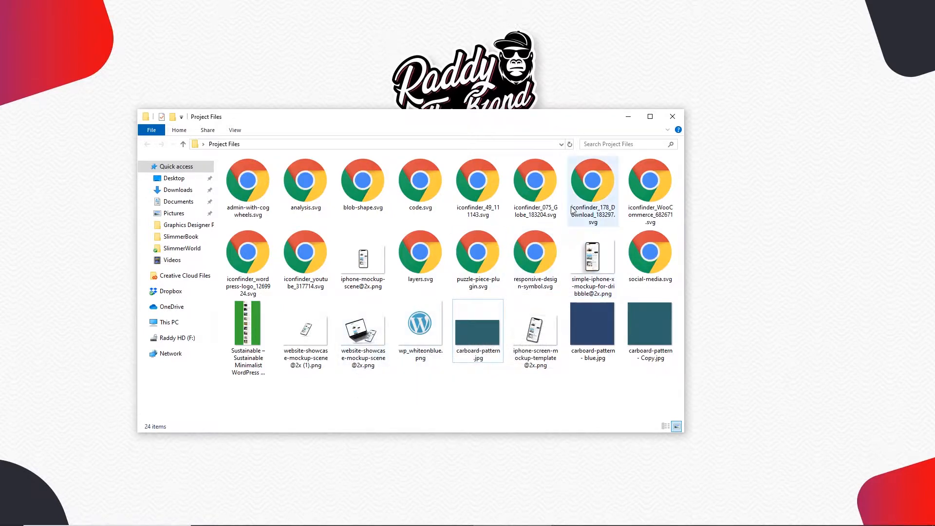
{"action": "key", "text": "super"}
{"action": "key", "text": "super"}
{"action": "left_click", "coordinate": [3, 522]}
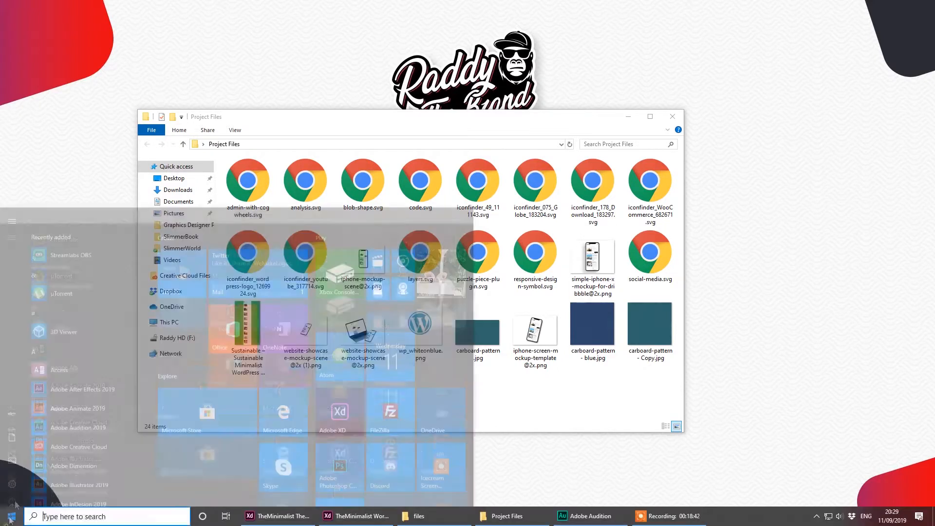
{"action": "left_click", "coordinate": [204, 235]}
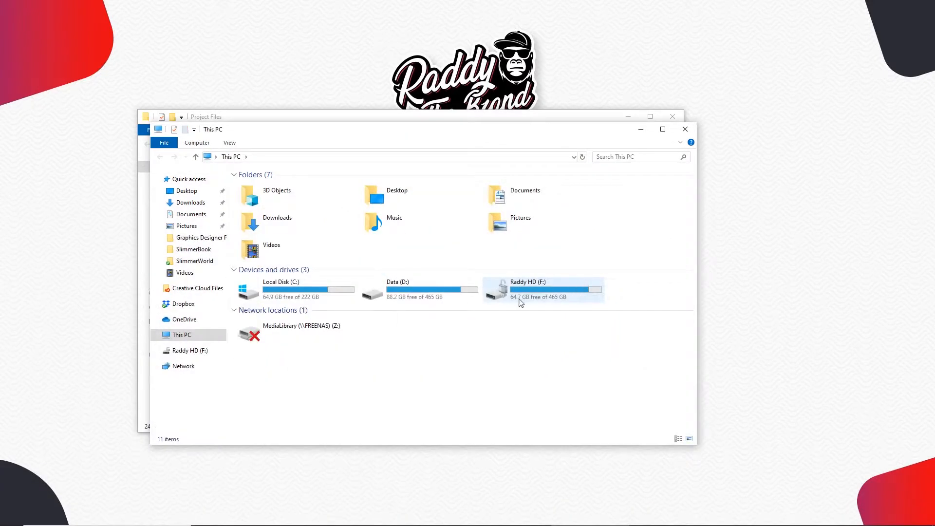
{"action": "double_click", "coordinate": [540, 298]}
{"action": "double_click", "coordinate": [273, 217]}
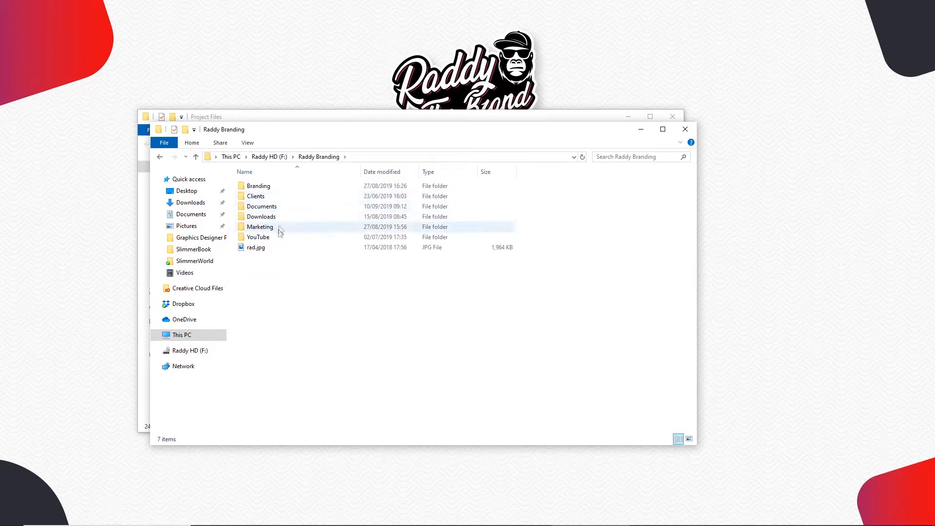
{"action": "double_click", "coordinate": [275, 226]}
{"action": "double_click", "coordinate": [275, 206]}
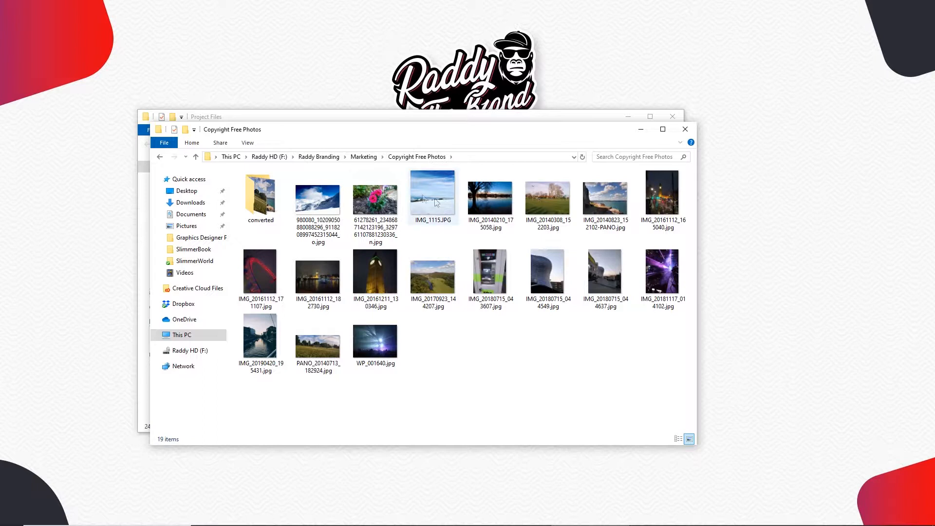
- Copy the snowy mountain photo into Project Files and open it for preview
{"action": "left_click", "coordinate": [317, 200]}
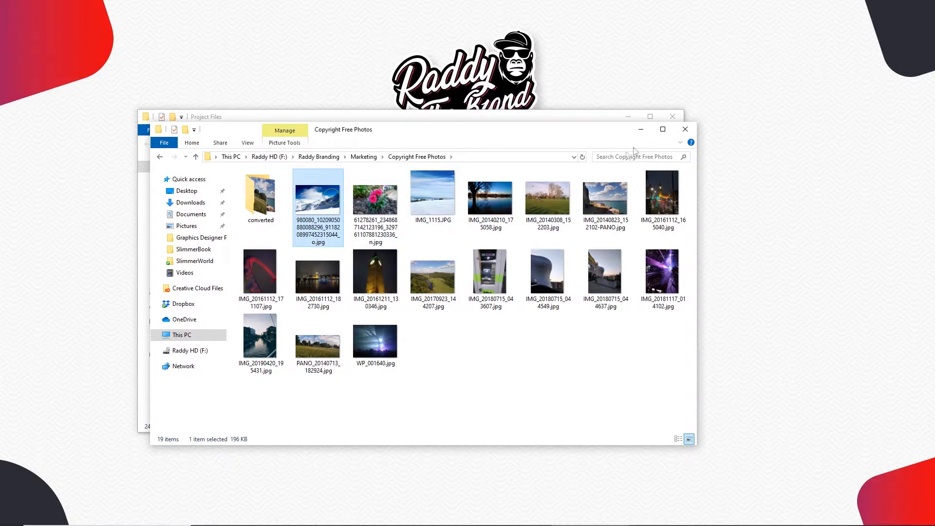
{"action": "left_click", "coordinate": [685, 129]}
{"action": "key", "text": "ctrl+v"}
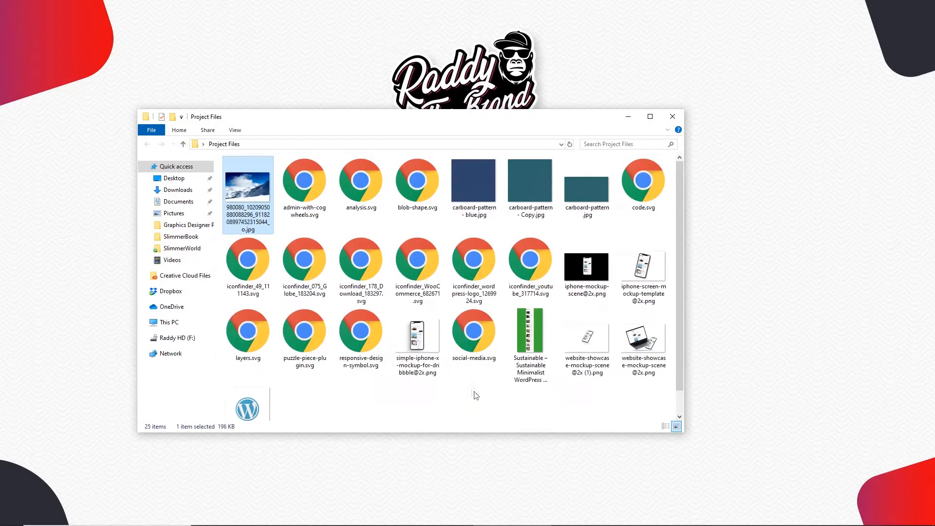
{"action": "double_click", "coordinate": [258, 193]}
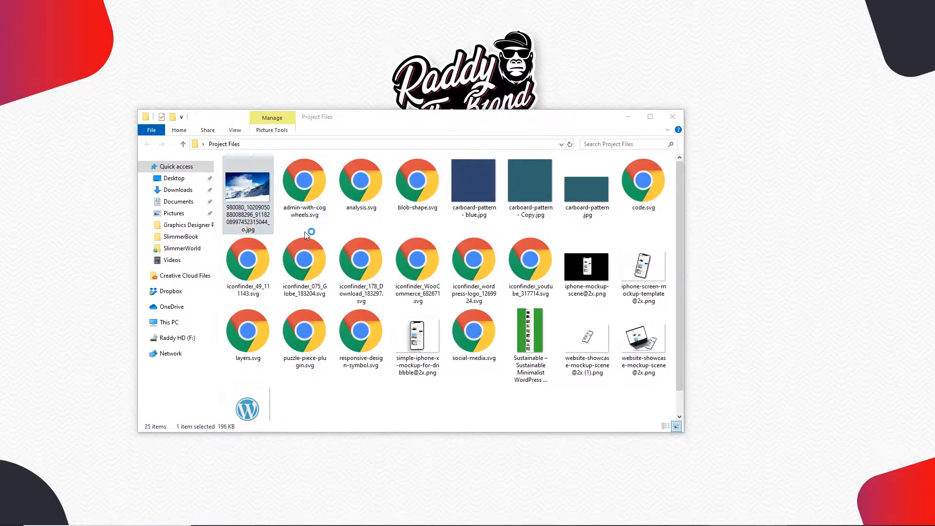
{"action": "key", "text": "Return"}
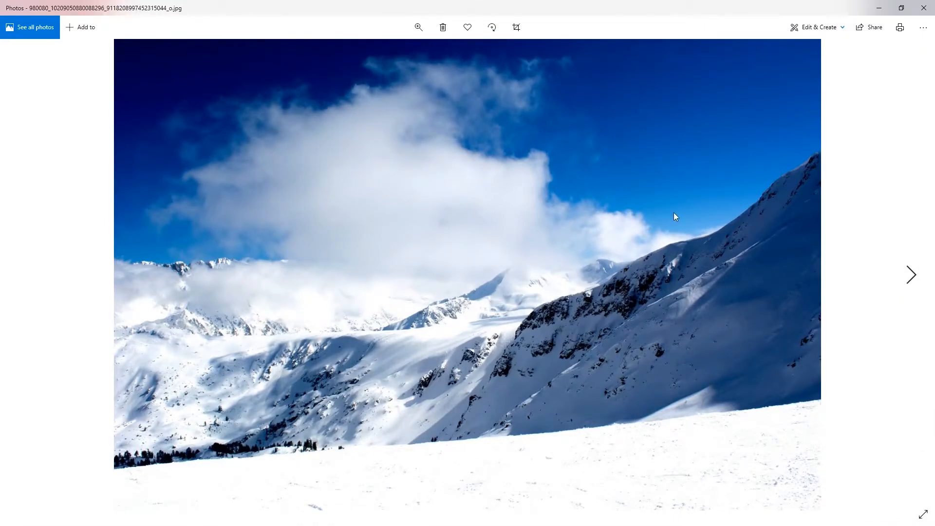
- Close the Photos viewer showing the mountain JPG
{"action": "left_click", "coordinate": [923, 8]}
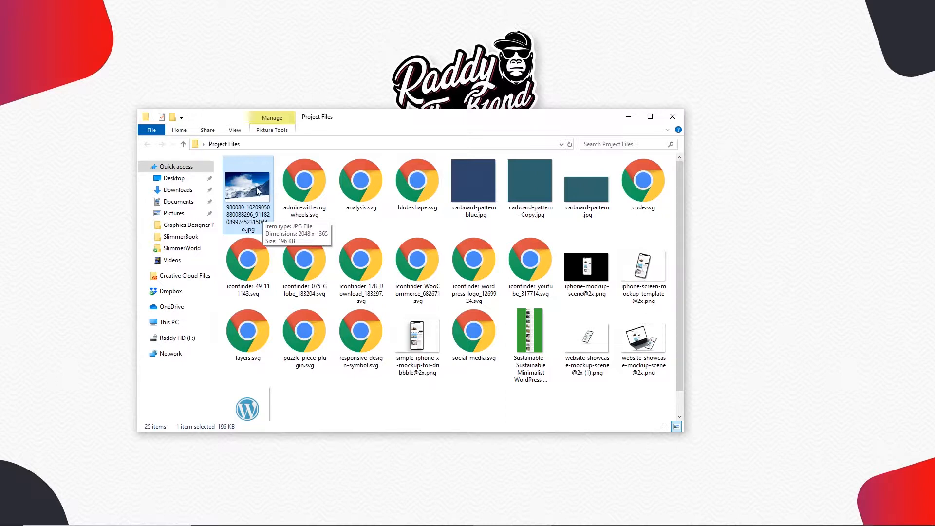
- Place the snowy mountain photo in the hero, remove its border and trim its bottom edge
{"action": "left_click_drag", "start_coordinate": [250, 195], "coordinate": [368, 120]}
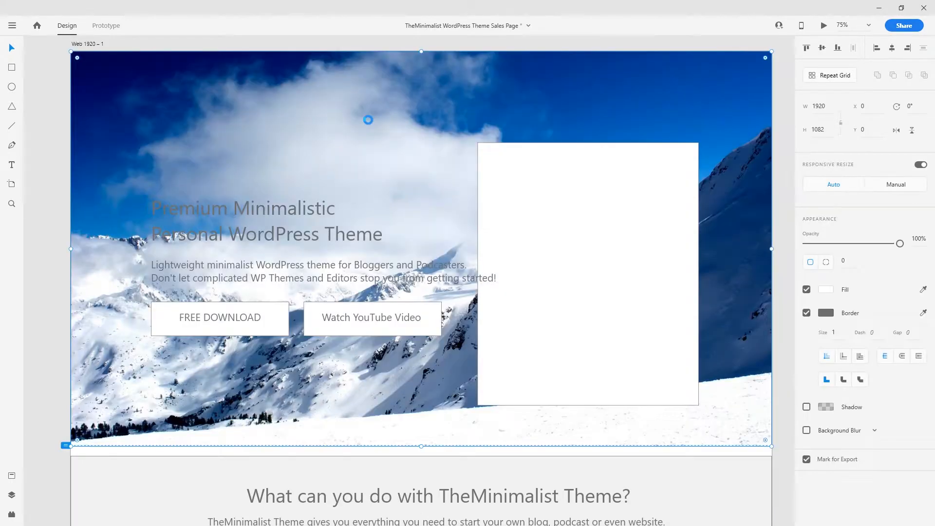
{"action": "left_click", "coordinate": [806, 313]}
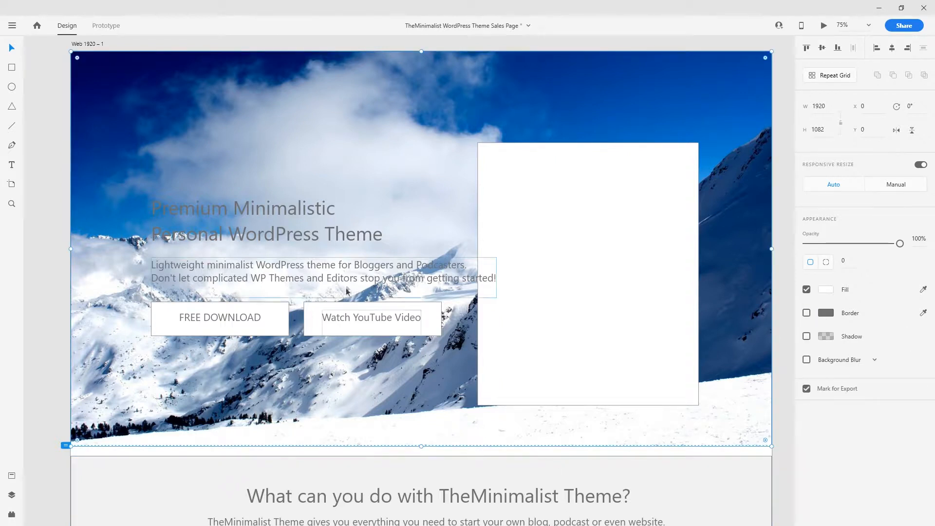
{"action": "mouse_move", "coordinate": [421, 446]}
{"action": "left_mouse_down"}
{"action": "mouse_move", "coordinate": [421, 434]}
{"action": "mouse_move", "coordinate": [424, 445]}
{"action": "left_mouse_up"}
{"action": "scroll", "coordinate": [466, 261], "scroll_direction": "up", "scroll_amount": 2}
{"action": "scroll", "coordinate": [463, 331], "scroll_direction": "down", "scroll_amount": 4}
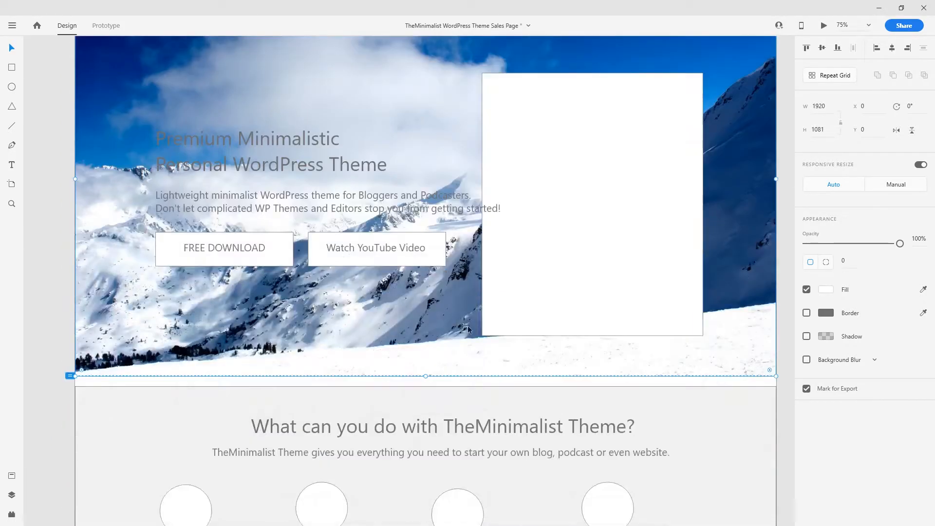
{"action": "scroll", "coordinate": [492, 198], "scroll_direction": "up", "scroll_amount": 4}
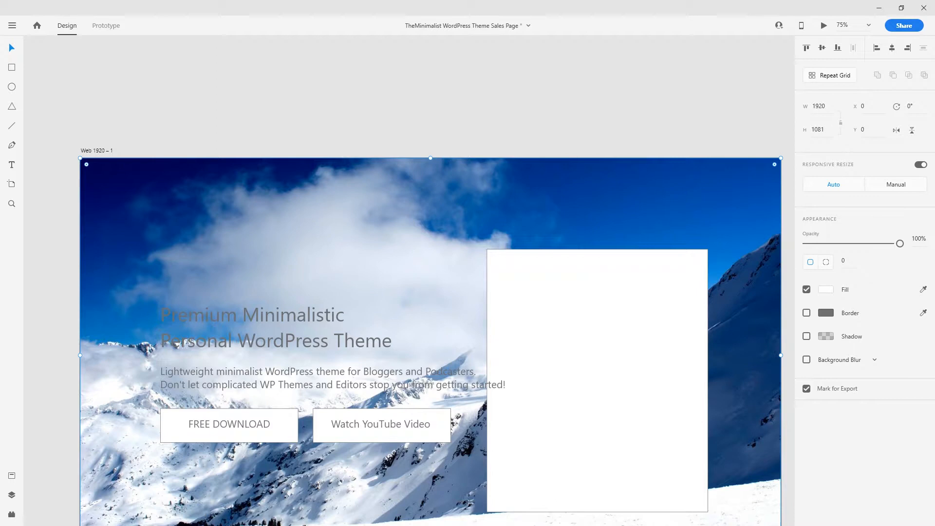
{"action": "left_click", "coordinate": [381, 99]}
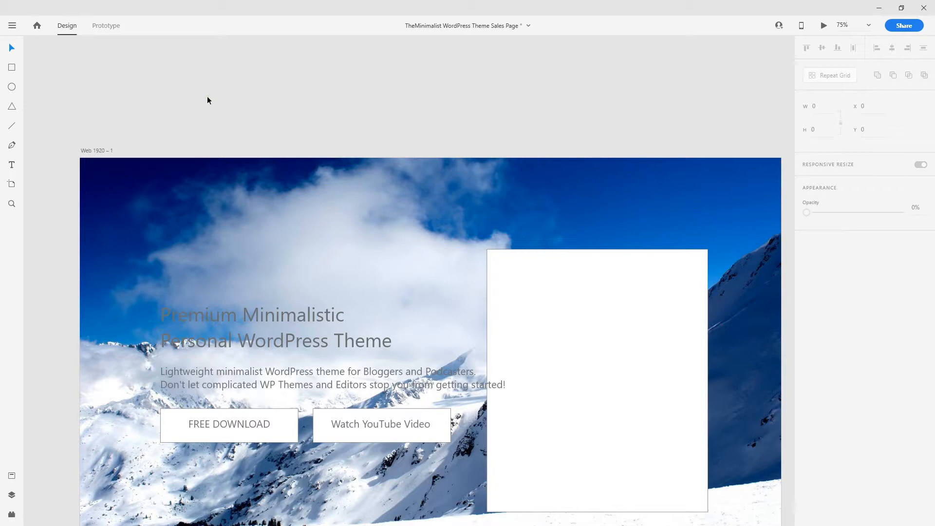
- Add a 'Work Sans' text sample above the artboard set in Work Sans Bold, size 64
{"action": "left_click", "coordinate": [12, 165]}
{"action": "left_click", "coordinate": [210, 92]}
{"action": "type", "text": "Work Sans"}
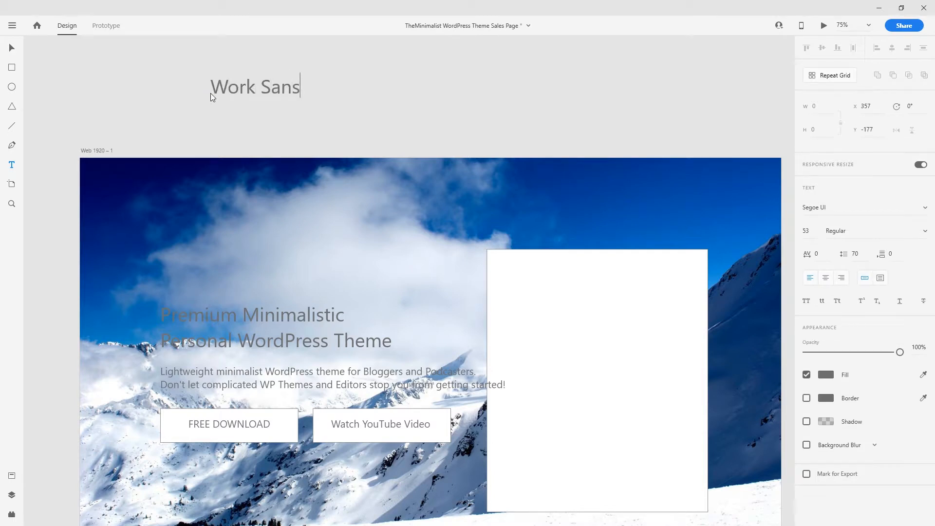
{"action": "key", "text": "ctrl+a"}
{"action": "left_click", "coordinate": [832, 208]}
{"action": "type", "text": "Work"}
{"action": "key", "text": "Return"}
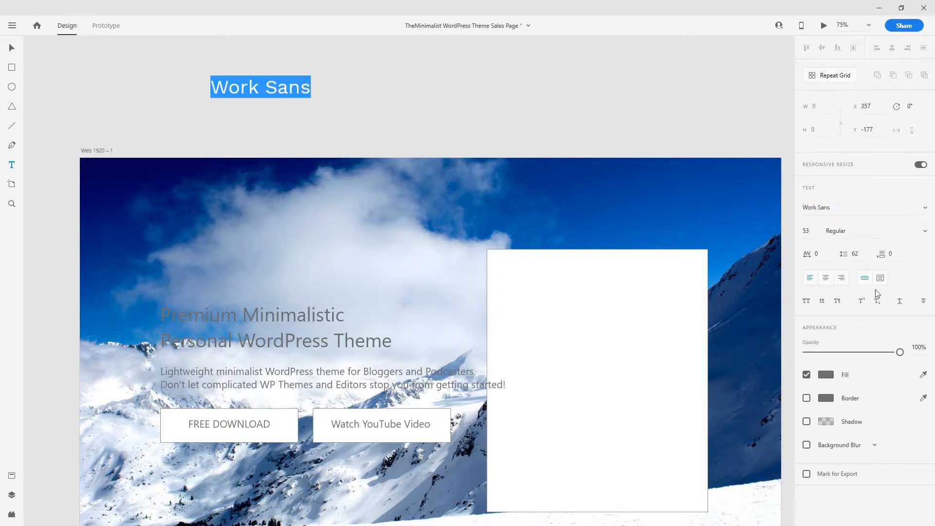
{"action": "left_click", "coordinate": [924, 232]}
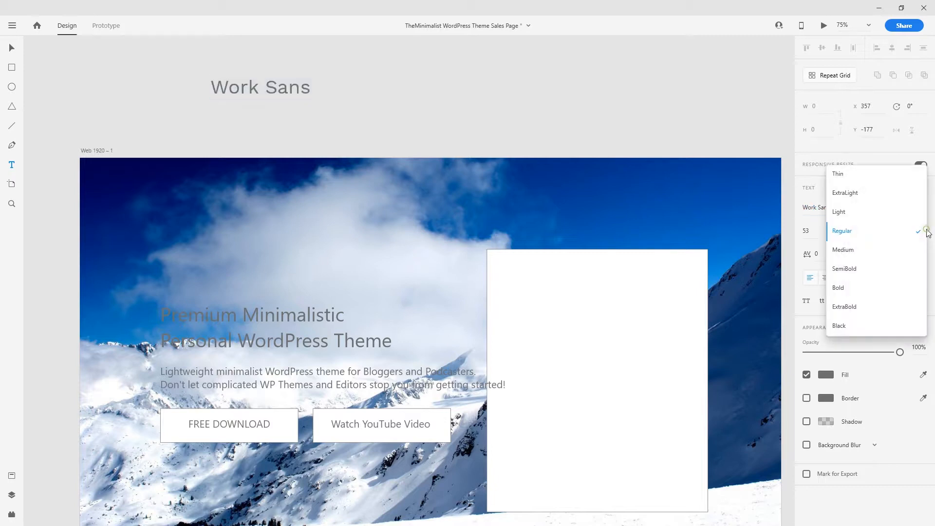
{"action": "left_click", "coordinate": [863, 291]}
{"action": "left_click", "coordinate": [807, 231]}
{"action": "type", "text": "64"}
{"action": "key", "text": "Return"}
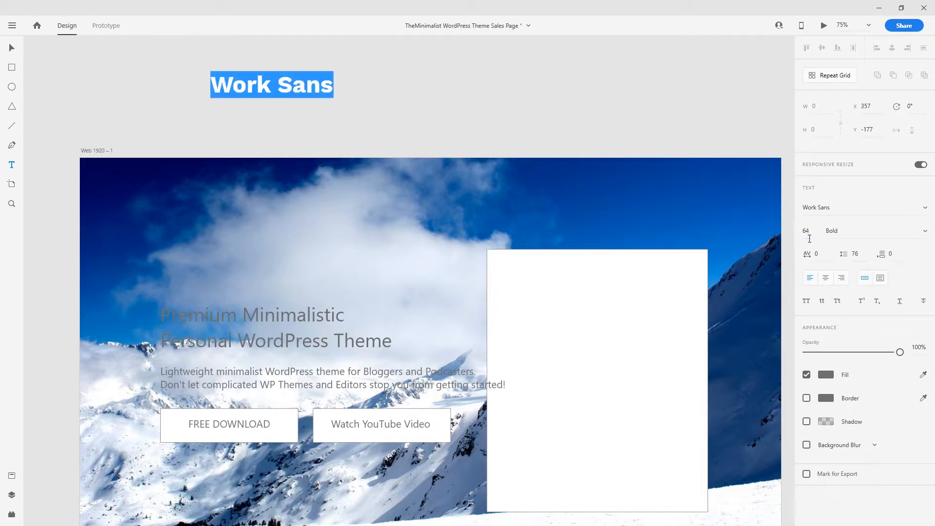
- Give the Work Sans text a near-black #1A1A1A fill
{"action": "left_click", "coordinate": [825, 375]}
{"action": "left_click_drag", "start_coordinate": [719, 376], "coordinate": [660, 405]}
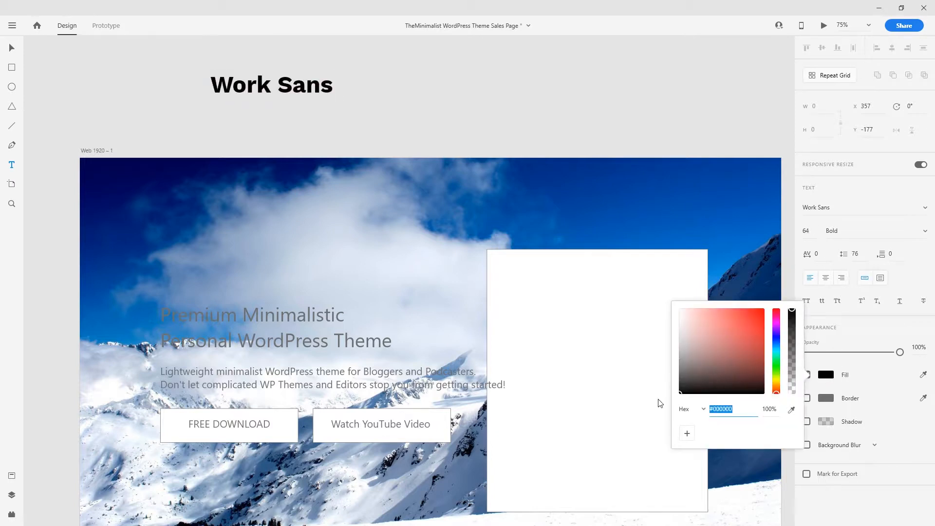
{"action": "left_click_drag", "start_coordinate": [700, 369], "coordinate": [674, 385]}
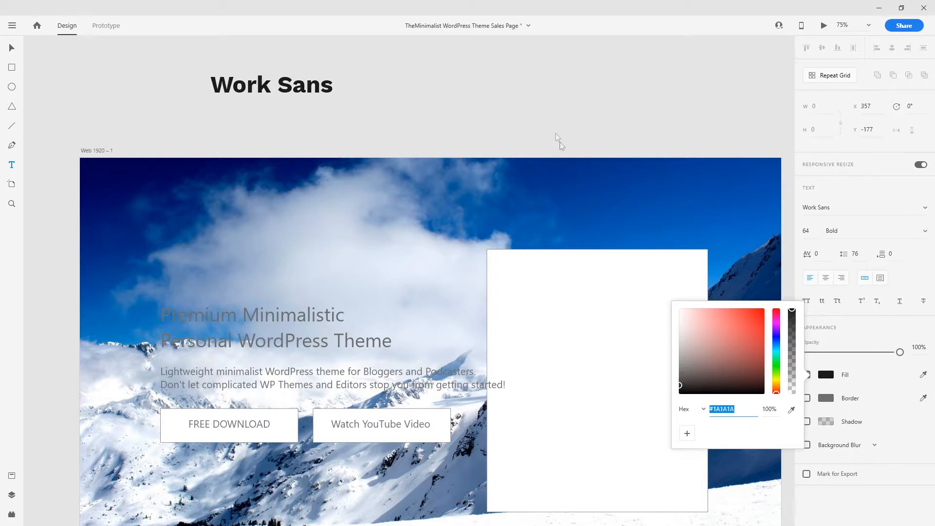
{"action": "left_click", "coordinate": [12, 48]}
{"action": "left_click", "coordinate": [379, 127]}
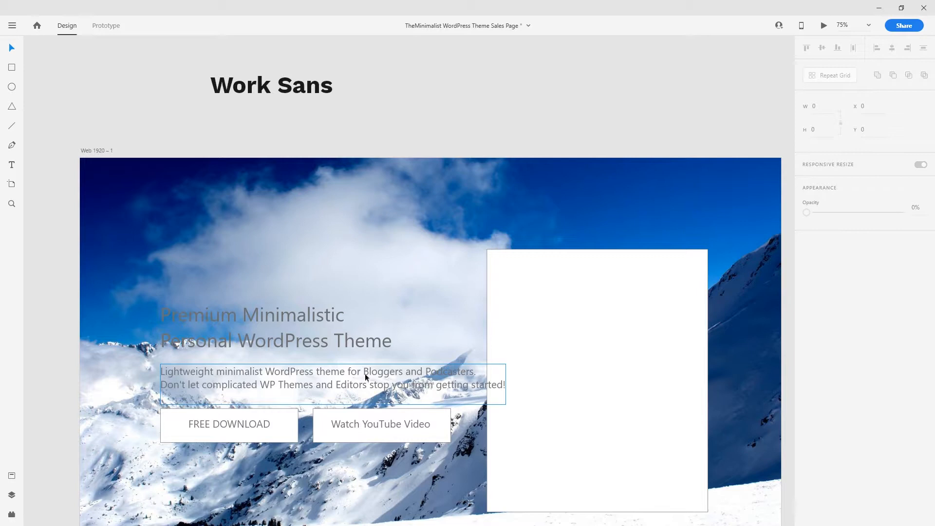
- Duplicate the Work Sans sample line and retype the copy as 'Work Sans Medium'
{"action": "scroll", "coordinate": [332, 146], "scroll_direction": "up", "scroll_amount": 2}
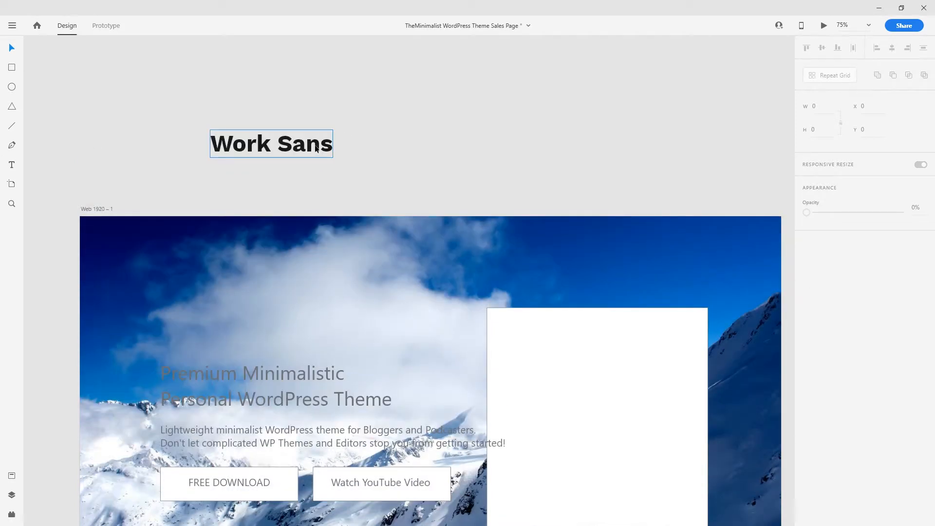
{"action": "mouse_move", "coordinate": [315, 149]}
{"action": "left_mouse_down"}
{"action": "mouse_move", "coordinate": [308, 134]}
{"action": "mouse_move", "coordinate": [306, 160]}
{"action": "left_mouse_up"}
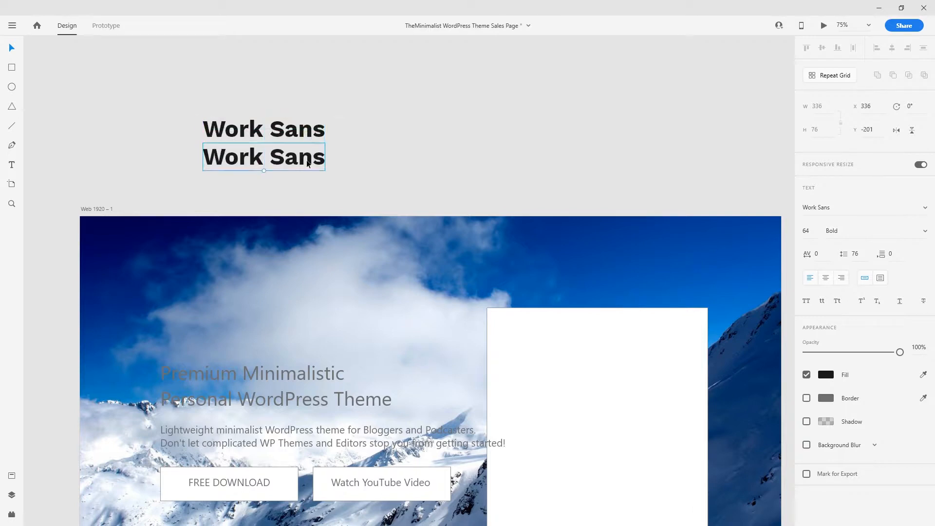
{"action": "double_click", "coordinate": [305, 159]}
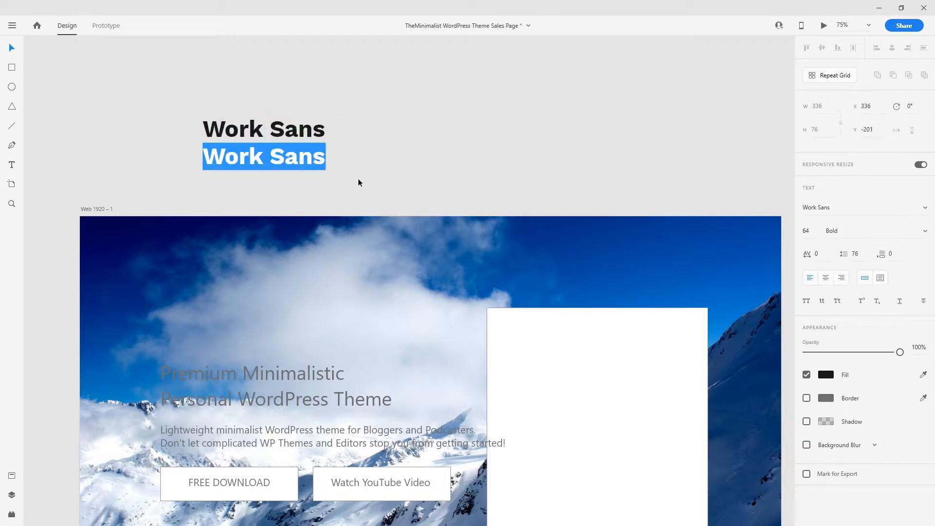
{"action": "type", "text": "Work"}
{"action": "key", "text": "BackSpace"}
{"action": "key", "text": "BackSpace"}
{"action": "key", "text": "BackSpace"}
{"action": "key", "text": "BackSpace"}
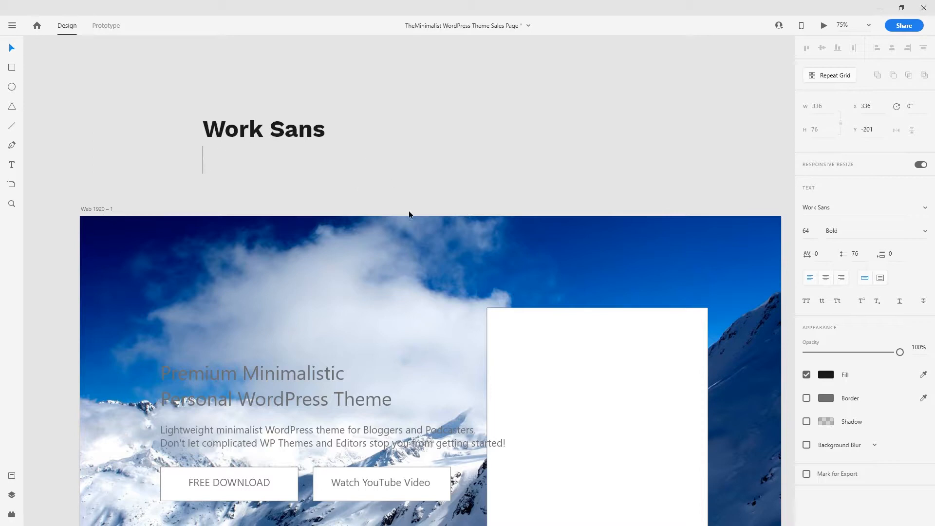
{"action": "type", "text": "Work Sans"}
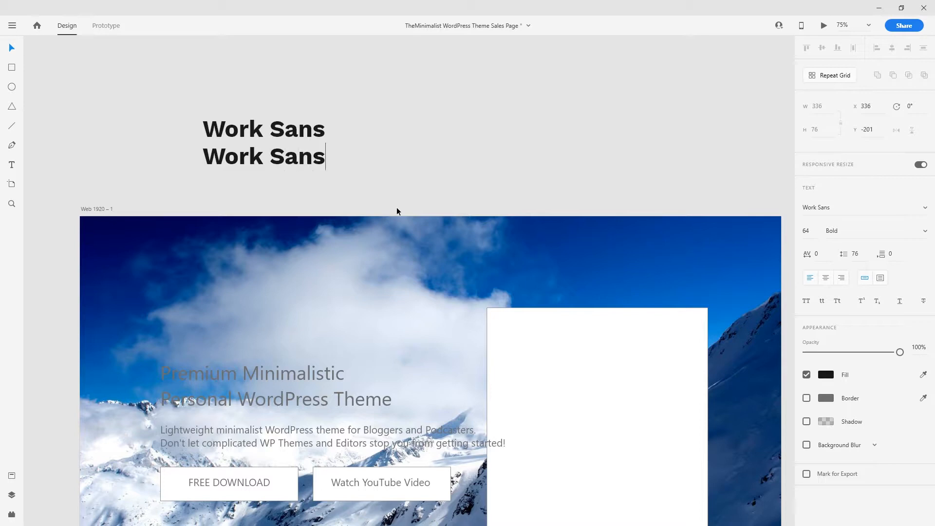
{"action": "type", "text": " Medium"}
- Append 'Bold' to the first line so it reads 'Work Sans Bold'
{"action": "left_click", "coordinate": [325, 135]}
{"action": "double_click", "coordinate": [325, 136]}
{"action": "key", "text": "Right"}
{"action": "type", "text": "Bold"}
- Set the 'Work Sans Medium' line to Medium font weight
{"action": "left_click", "coordinate": [373, 155]}
{"action": "double_click", "coordinate": [372, 156]}
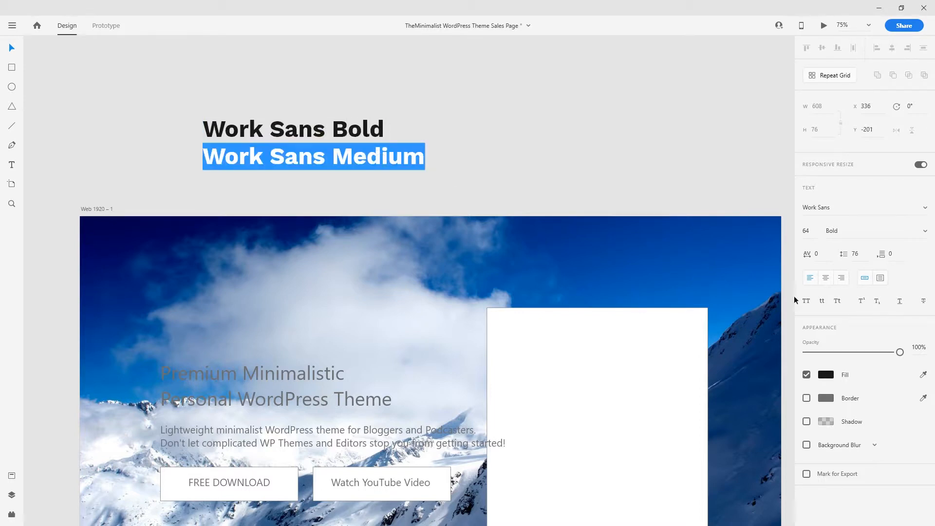
{"action": "left_click", "coordinate": [920, 232]}
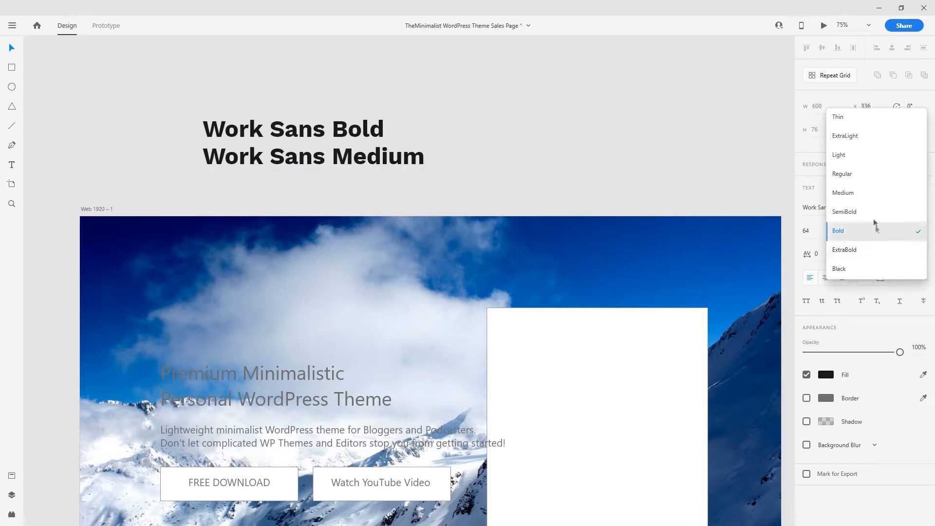
{"action": "left_click", "coordinate": [864, 189]}
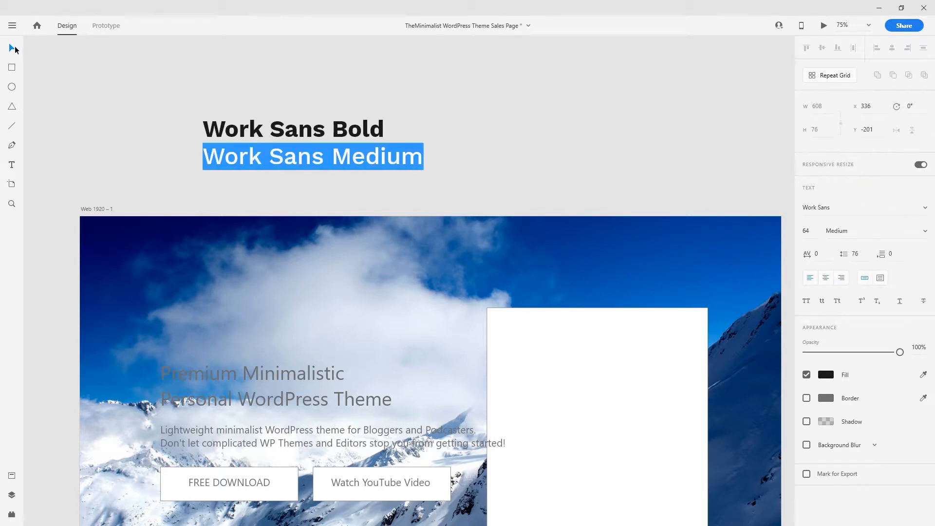
{"action": "key", "text": "Escape"}
{"action": "left_click", "coordinate": [326, 178]}
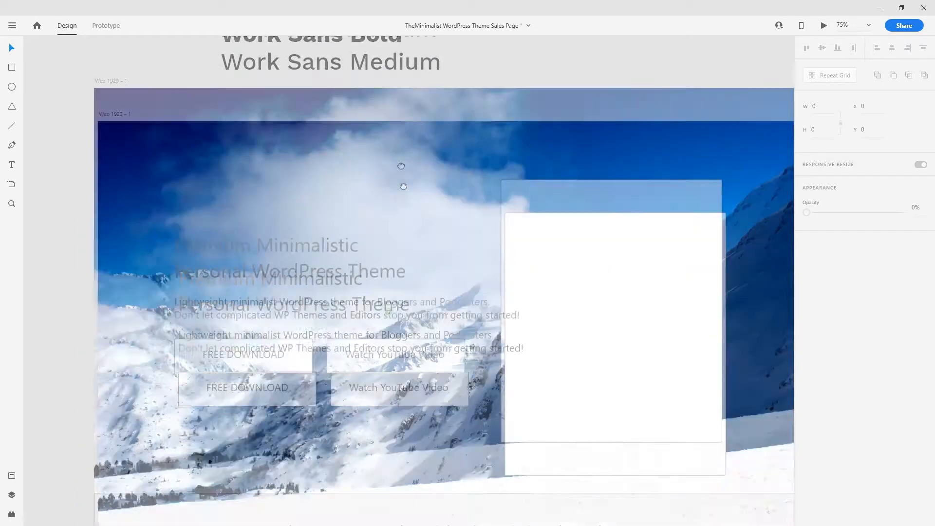
- Check the 'What can you do' heading's font, then move the Work Sans samples up-left
{"action": "scroll", "coordinate": [389, 185], "scroll_direction": "down", "scroll_amount": 6}
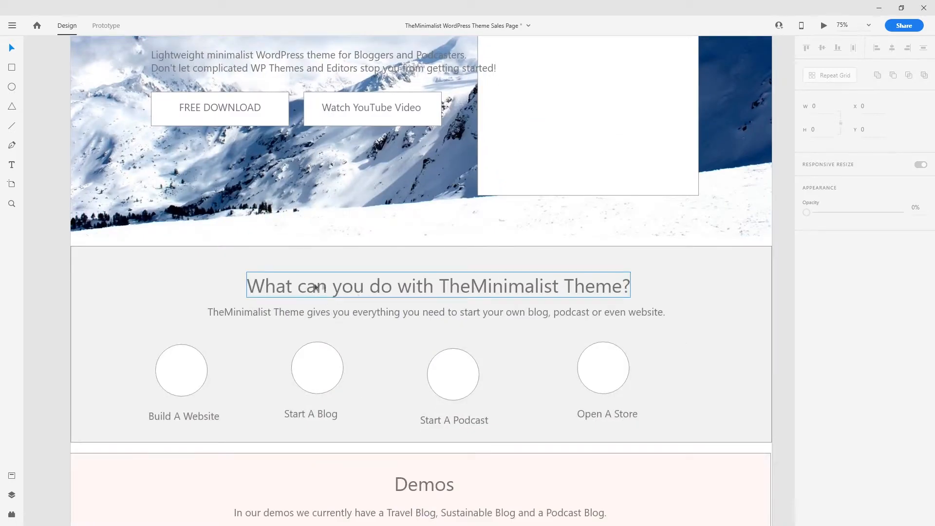
{"action": "left_click", "coordinate": [465, 286]}
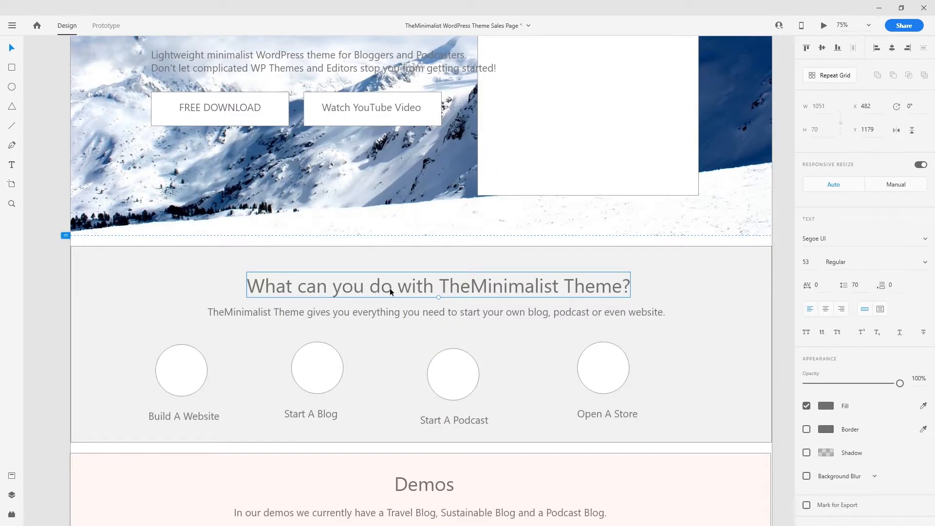
{"action": "scroll", "coordinate": [428, 250], "scroll_direction": "up", "scroll_amount": 5}
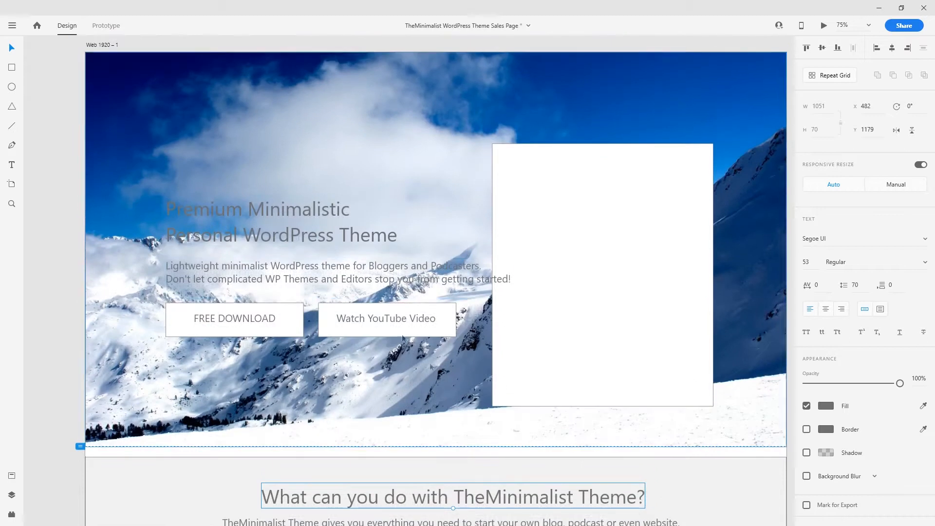
{"action": "scroll", "coordinate": [364, 252], "scroll_direction": "up", "scroll_amount": 5}
{"action": "left_click_drag", "start_coordinate": [364, 252], "coordinate": [377, 236]}
{"action": "left_click_drag", "start_coordinate": [328, 181], "coordinate": [300, 124]}
{"action": "left_click", "coordinate": [373, 233]}
{"action": "left_click", "coordinate": [343, 148]}
- Prefix the sample lines so they read 'h1 Work Sans Bold' and 'h2 Work Sans Medium'
{"action": "left_click", "coordinate": [203, 117]}
{"action": "double_click", "coordinate": [203, 117]}
{"action": "type", "text": "j1Work Sans Bold"}
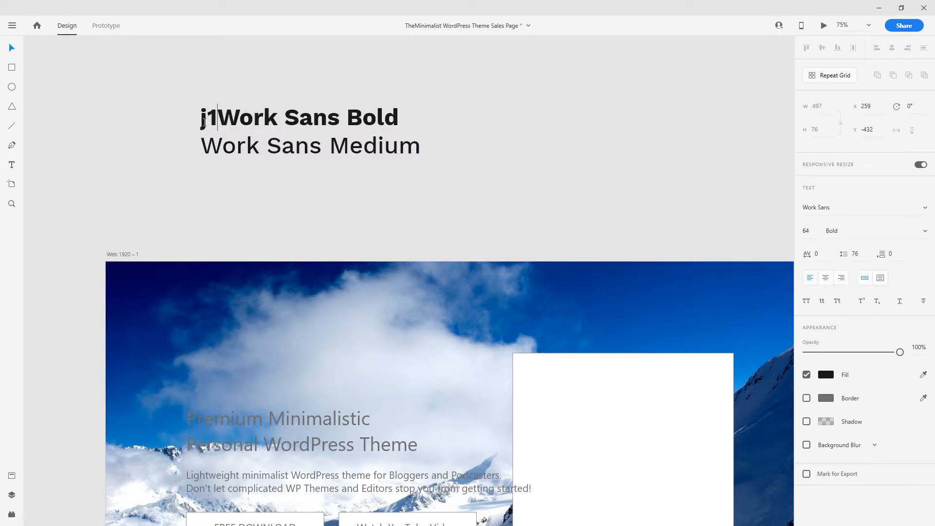
{"action": "key", "text": "BackSpace"}
{"action": "key", "text": "BackSpace"}
{"action": "key", "text": "BackSpace"}
{"action": "type", "text": "hg1"}
{"action": "key", "text": "BackSpace"}
{"action": "key", "text": "BackSpace"}
{"action": "type", "text": "1"}
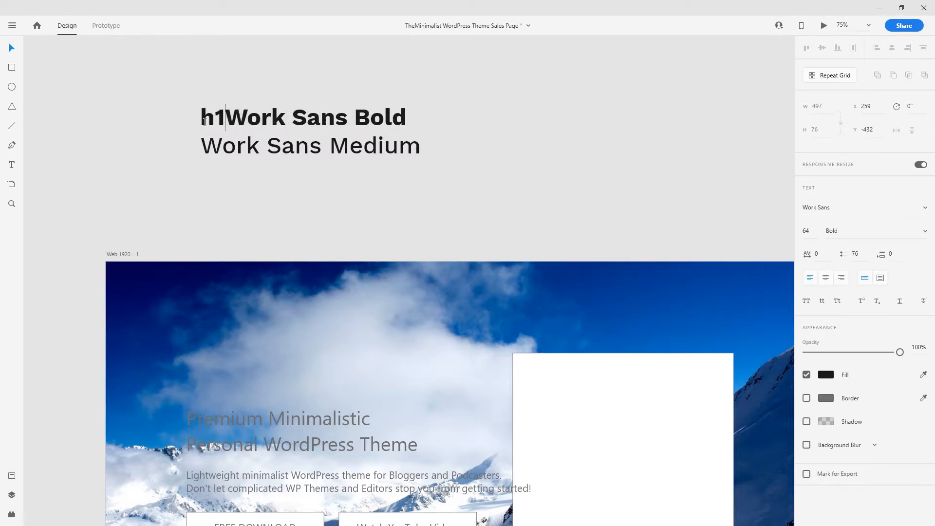
{"action": "double_click", "coordinate": [204, 146]}
{"action": "type", "text": "h2"}
{"action": "key", "text": "Escape"}
- Duplicate the h2 line below, retype it as 'Open Sans Regular', and save
{"action": "left_click_drag", "start_coordinate": [364, 153], "coordinate": [363, 183]}
{"action": "double_click", "coordinate": [363, 183]}
{"action": "key", "text": "ctrl+a"}
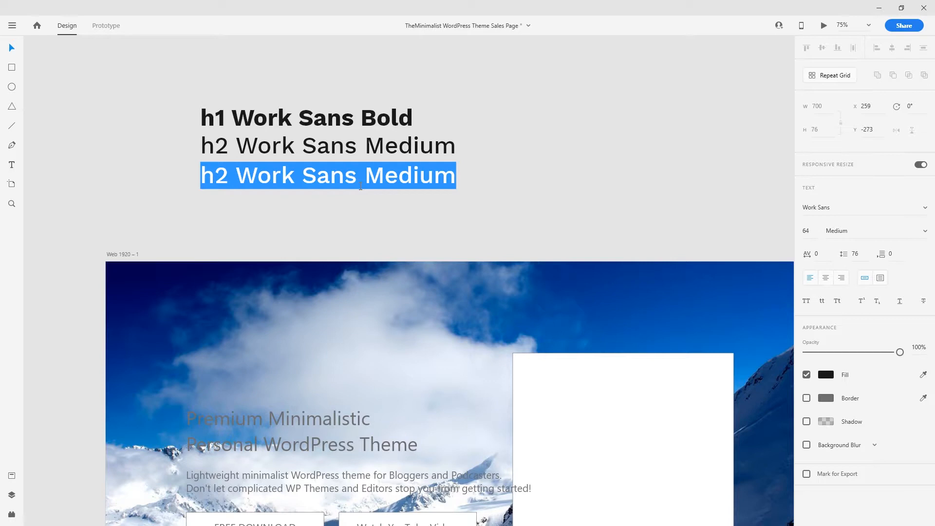
{"action": "type", "text": "Open Sa"}
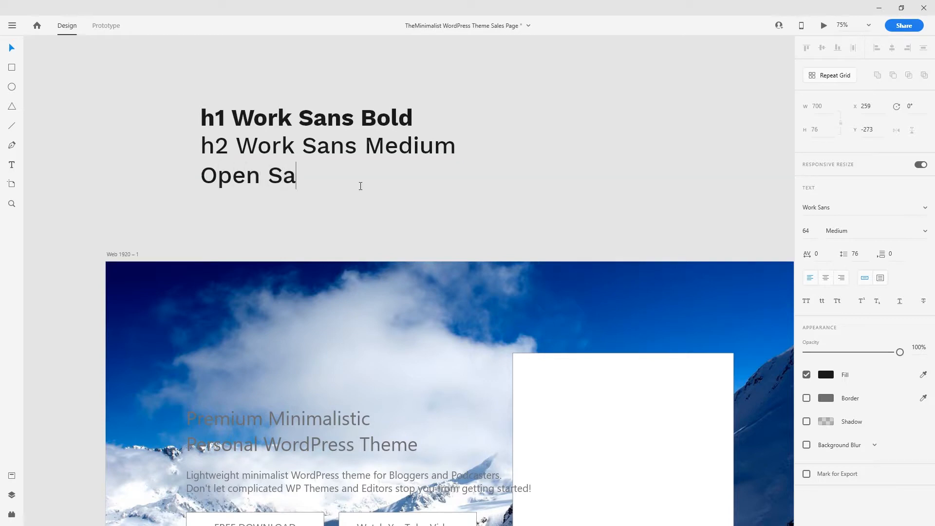
{"action": "key", "text": "BackSpace"}
{"action": "type", "text": "ans Regular"}
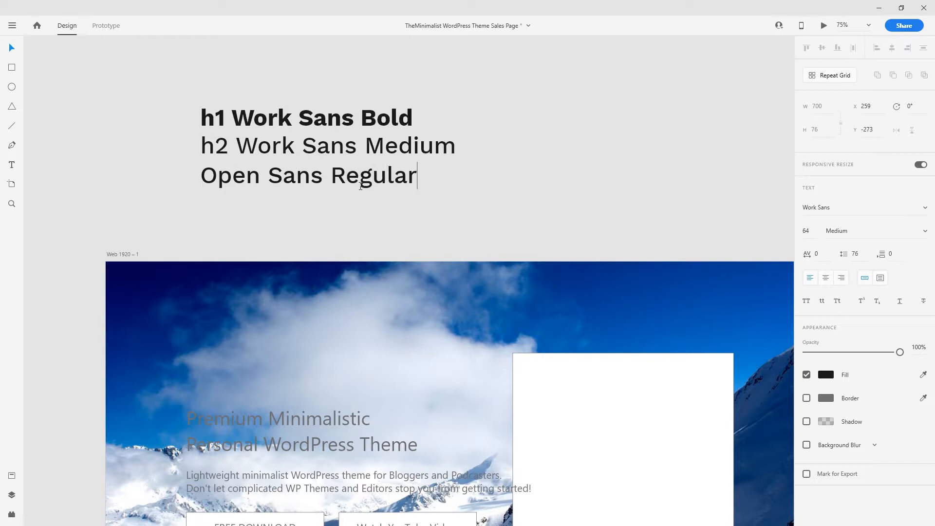
{"action": "key", "text": "Escape"}
{"action": "key", "text": "ctrl+s"}
- Set the 'Open Sans Regular' line to the Open Sans font at size 22
{"action": "double_click", "coordinate": [366, 181]}
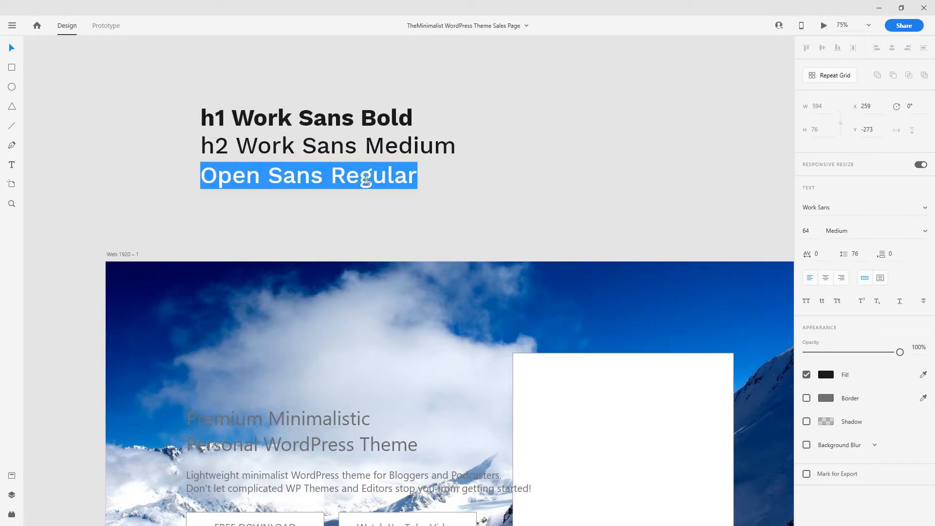
{"action": "key", "text": "Escape"}
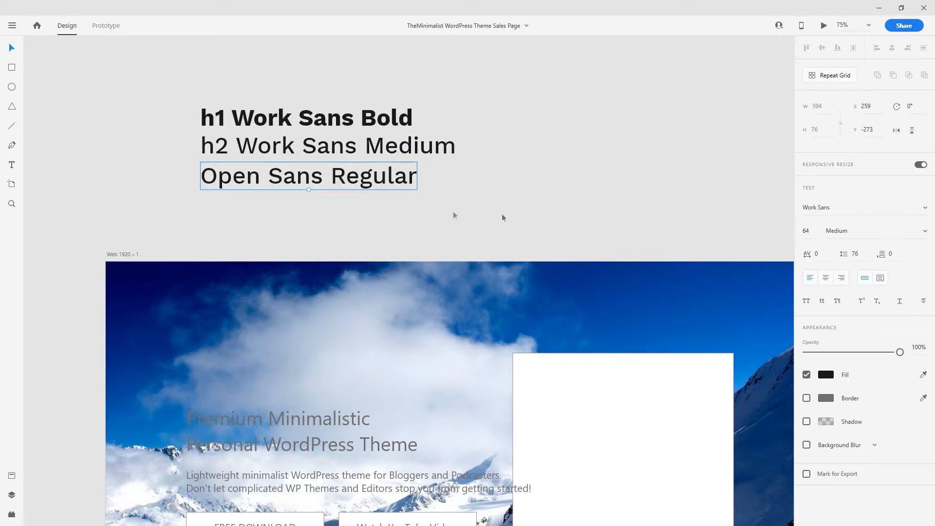
{"action": "double_click", "coordinate": [373, 180]}
{"action": "left_click", "coordinate": [818, 210]}
{"action": "type", "text": "Open"}
{"action": "key", "text": "Return"}
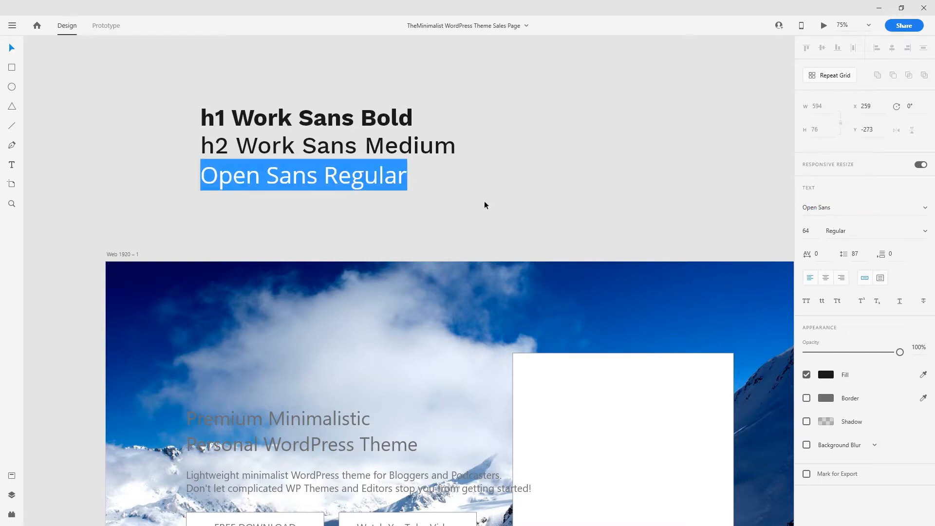
{"action": "left_click", "coordinate": [804, 232]}
{"action": "type", "text": "22"}
{"action": "key", "text": "Return"}
{"action": "left_click", "coordinate": [380, 179]}
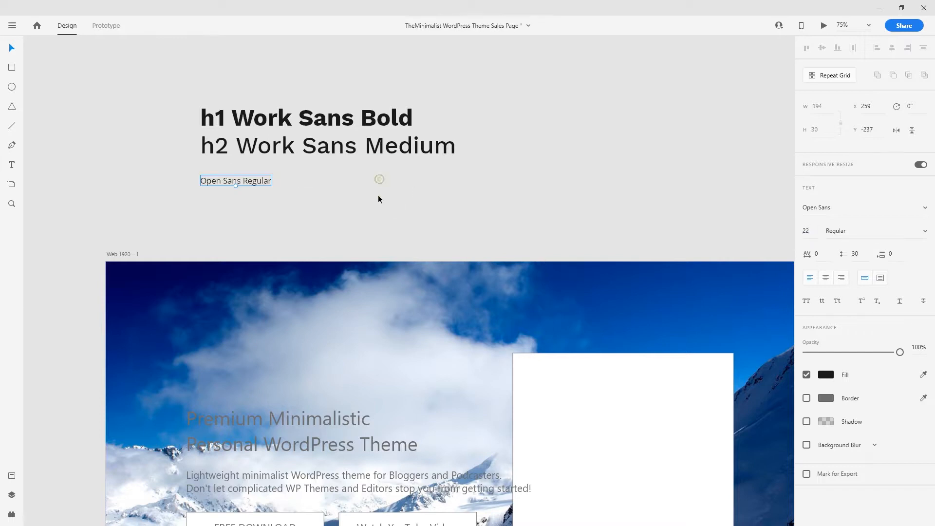
- Save the h1, h2 and Open Sans Regular samples as character styles and reorder them
{"action": "left_click_drag", "start_coordinate": [263, 179], "coordinate": [264, 173]}
{"action": "left_click", "coordinate": [349, 193]}
{"action": "left_click", "coordinate": [11, 475]}
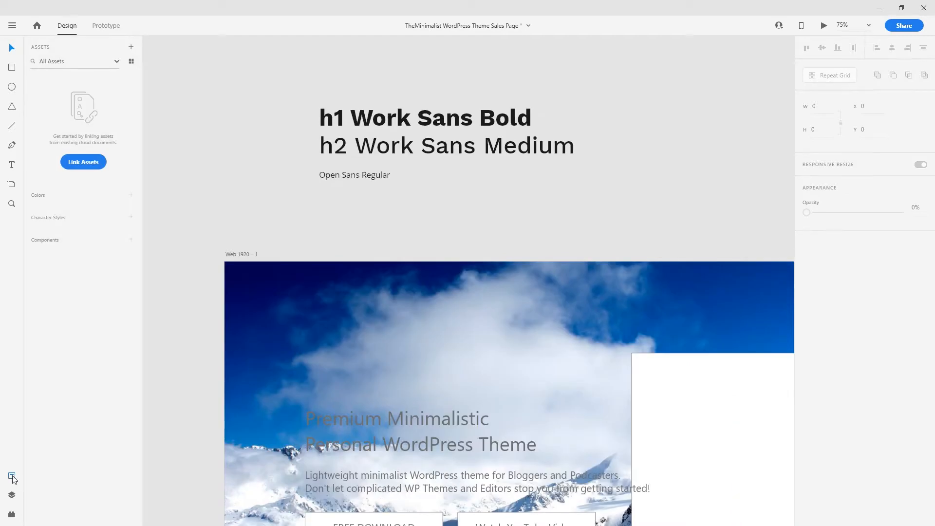
{"action": "left_click", "coordinate": [340, 123]}
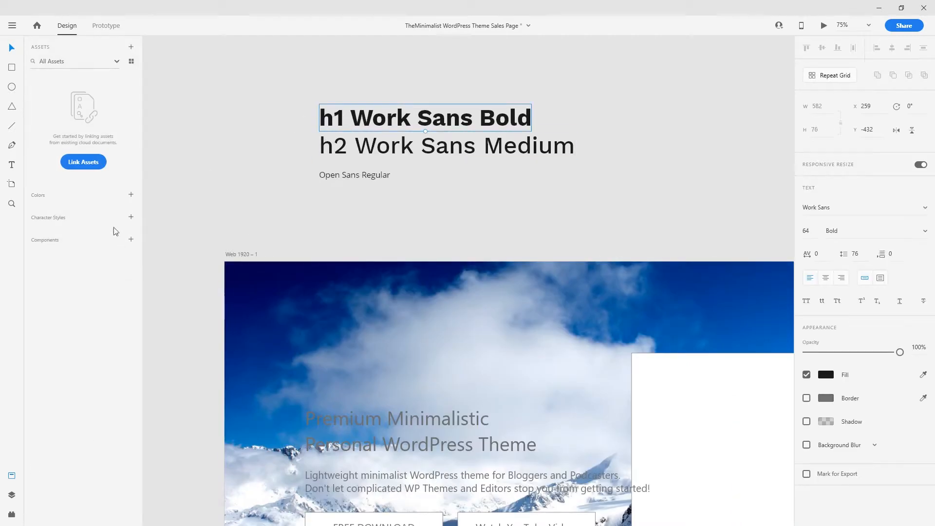
{"action": "left_click", "coordinate": [131, 216]}
{"action": "left_click", "coordinate": [335, 142]}
{"action": "left_click", "coordinate": [130, 106]}
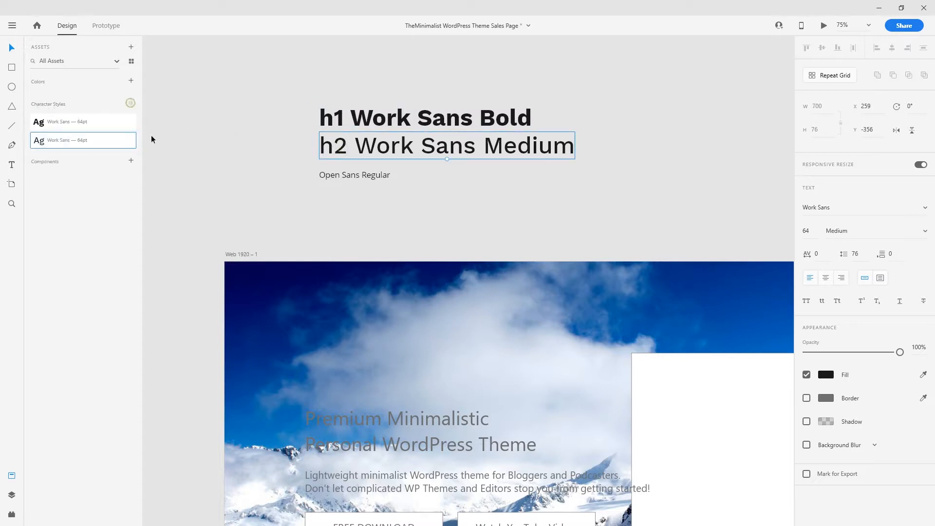
{"action": "left_click", "coordinate": [346, 175]}
{"action": "left_click", "coordinate": [130, 105]}
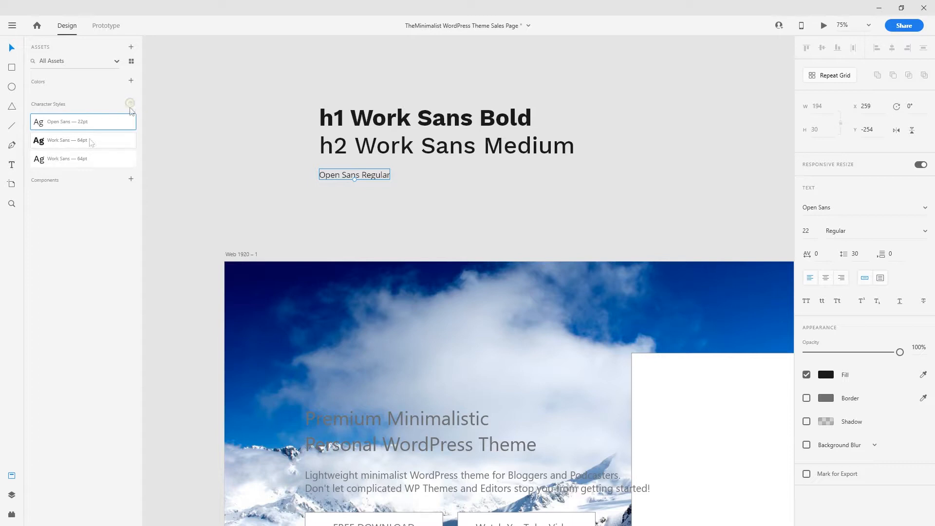
{"action": "mouse_move", "coordinate": [62, 146]}
{"action": "left_mouse_down"}
{"action": "mouse_move", "coordinate": [63, 125]}
{"action": "mouse_move", "coordinate": [62, 154]}
{"action": "mouse_move", "coordinate": [62, 140]}
{"action": "left_mouse_up"}
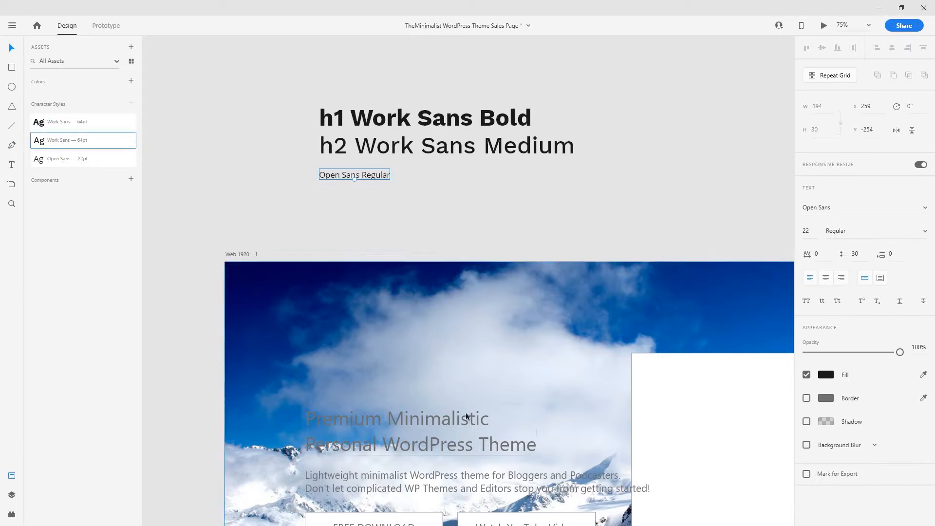
{"action": "scroll", "coordinate": [389, 380], "scroll_direction": "down", "scroll_amount": 2}
- Move the hero's FREE DOWNLOAD button rectangle above the artboard
{"action": "left_click", "coordinate": [189, 200]}
{"action": "left_click_drag", "start_coordinate": [350, 114], "coordinate": [354, 252]}
{"action": "left_click_drag", "start_coordinate": [359, 298], "coordinate": [419, 104]}
{"action": "left_click", "coordinate": [441, 360]}
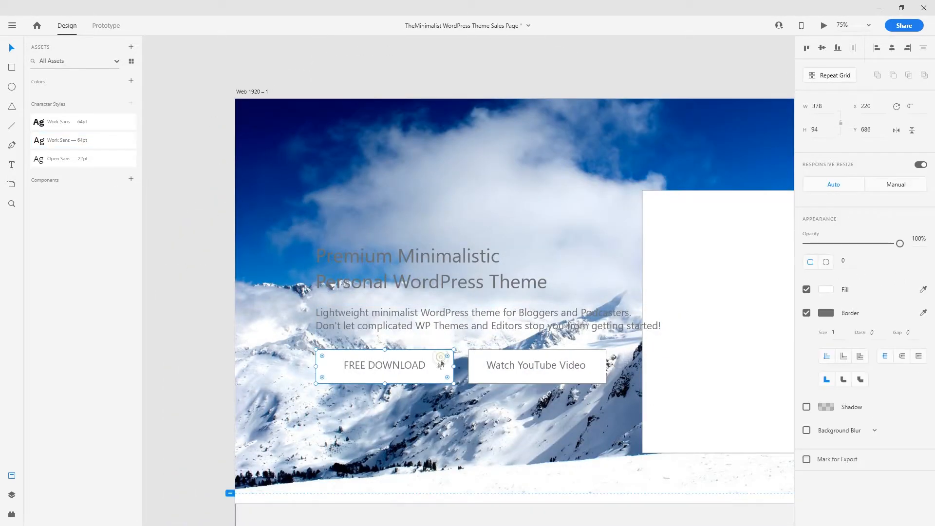
{"action": "left_click_drag", "start_coordinate": [430, 359], "coordinate": [390, 263]}
- Fill the rectangle with red #E62739 and nudge it slightly up and right
{"action": "left_click", "coordinate": [364, 260]}
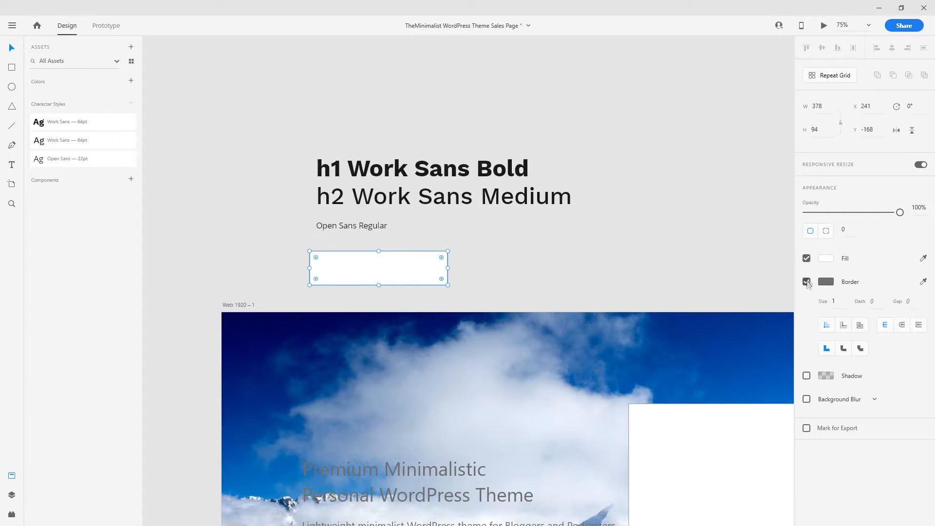
{"action": "left_click", "coordinate": [825, 258]}
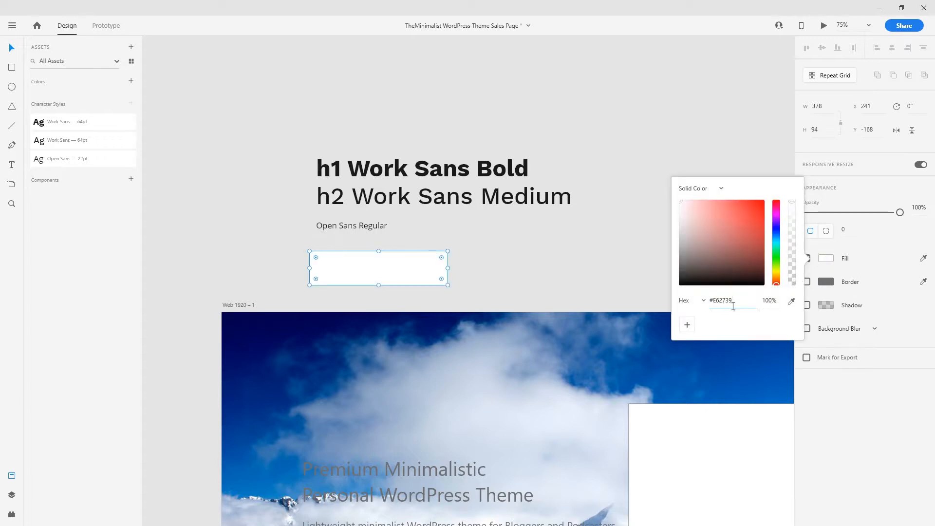
{"action": "key", "text": "Return"}
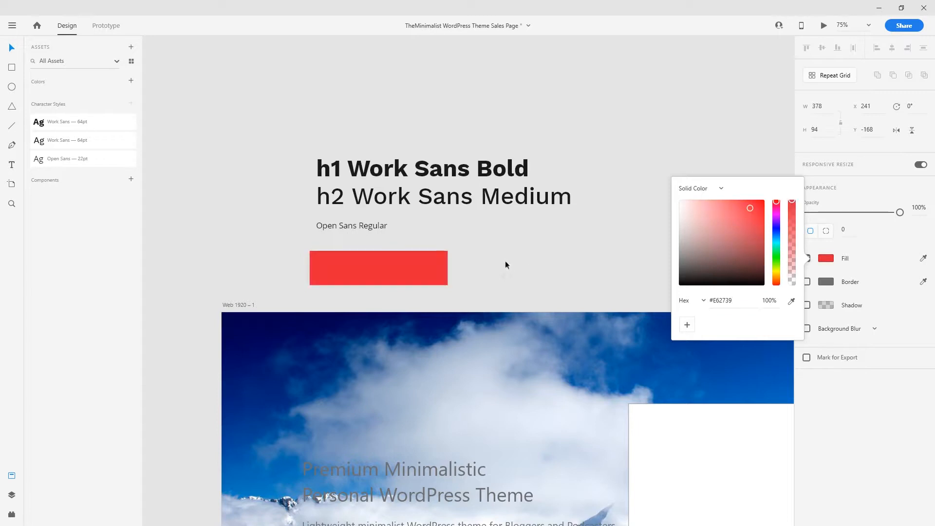
{"action": "left_click", "coordinate": [503, 263]}
{"action": "left_click", "coordinate": [423, 263]}
{"action": "left_click_drag", "start_coordinate": [422, 263], "coordinate": [429, 256]}
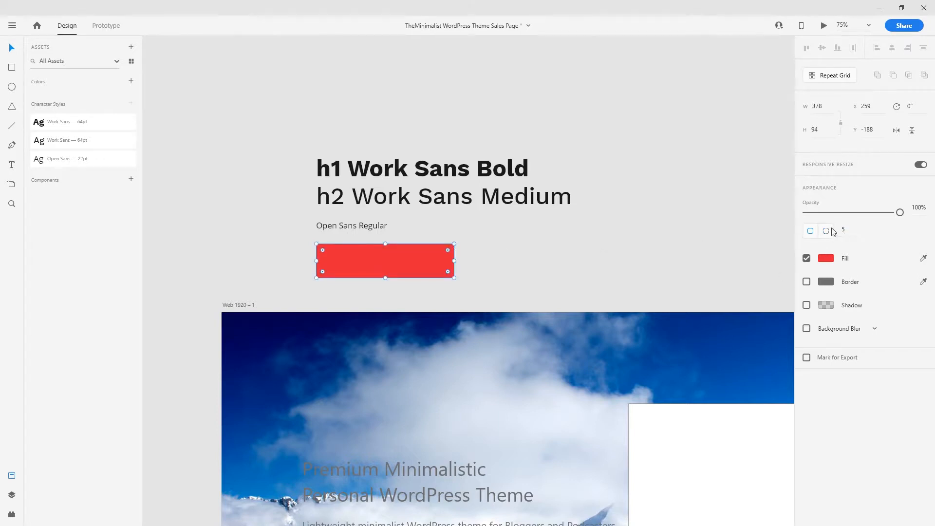
{"action": "scroll", "coordinate": [469, 297], "scroll_direction": "up", "scroll_amount": 5}
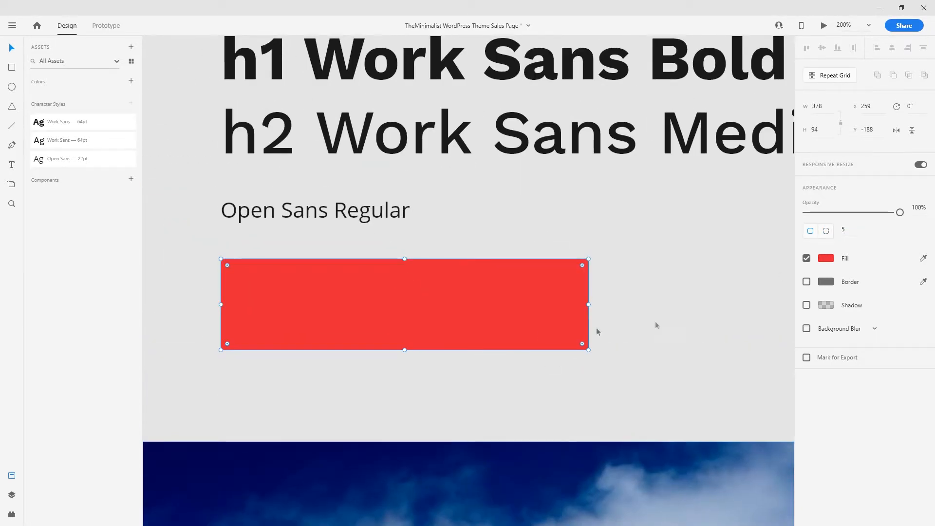
- Give the red rectangle a drop shadow and reduce its height to 57
{"action": "left_click", "coordinate": [806, 305]}
{"action": "left_click_drag", "start_coordinate": [404, 349], "coordinate": [404, 314]}
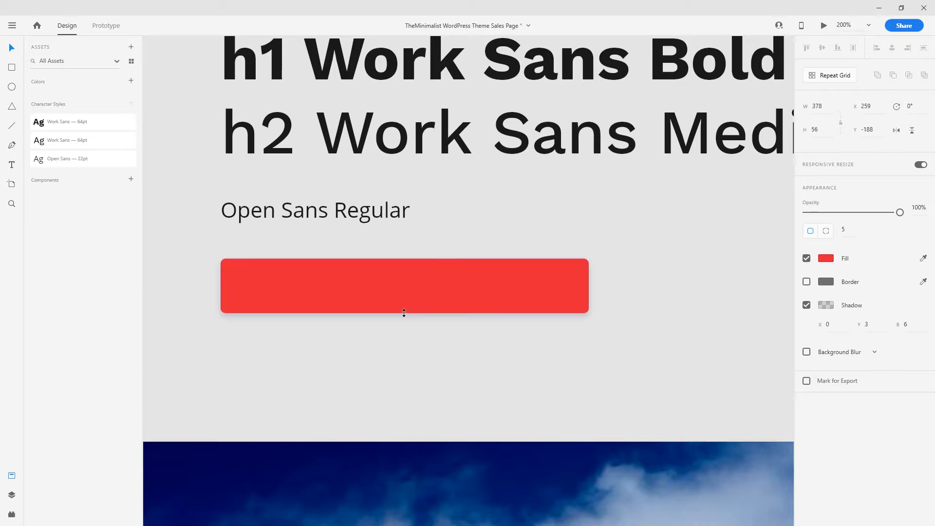
{"action": "left_click", "coordinate": [418, 363]}
{"action": "left_click_drag", "start_coordinate": [667, 339], "coordinate": [375, 261]}
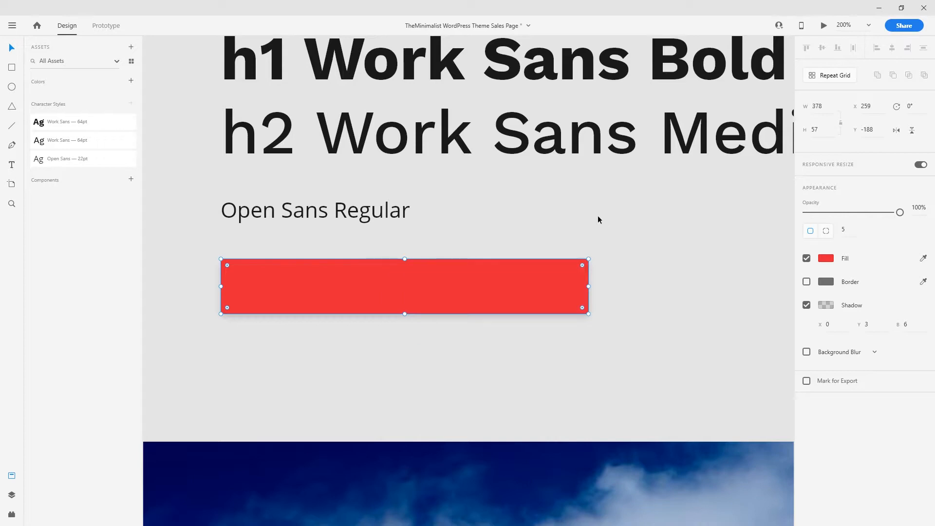
- Add a white, centred 'FREE Download' label inside the red button
{"action": "left_click_drag", "start_coordinate": [317, 212], "coordinate": [411, 294]}
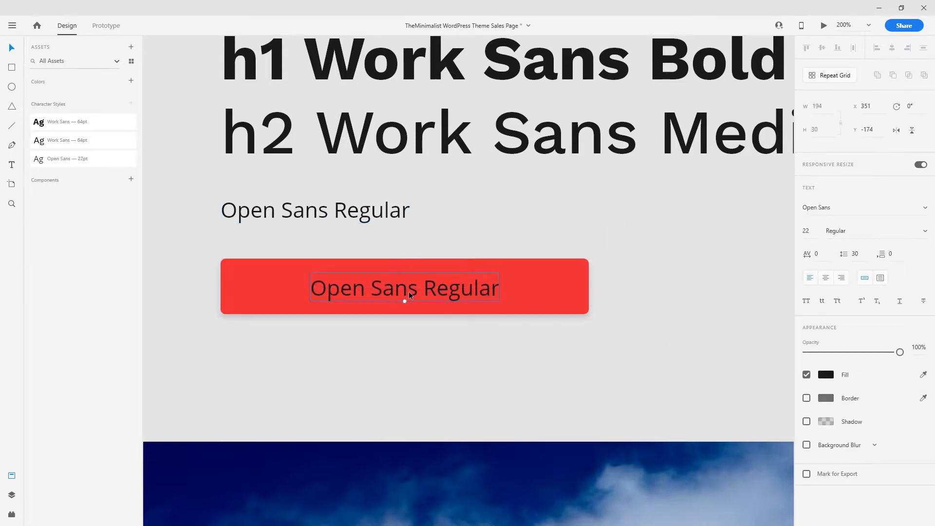
{"action": "double_click", "coordinate": [410, 293]}
{"action": "type", "text": "FREE"}
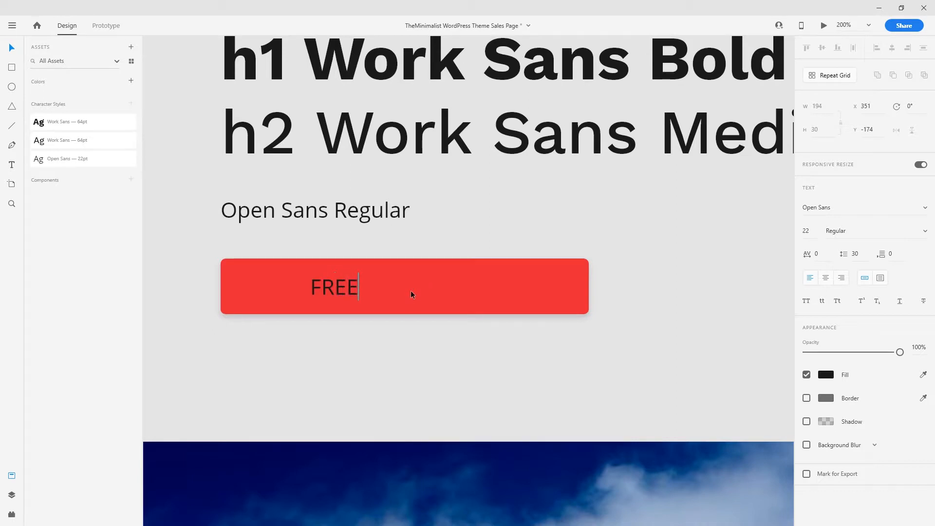
{"action": "type", "text": " Download"}
{"action": "key", "text": "Escape"}
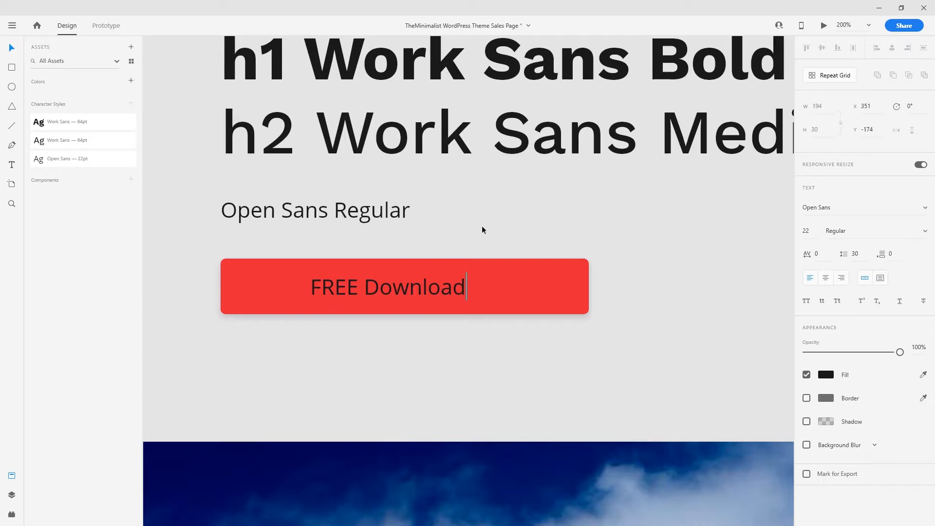
{"action": "left_click", "coordinate": [824, 376]}
{"action": "left_click_drag", "start_coordinate": [713, 362], "coordinate": [641, 276]}
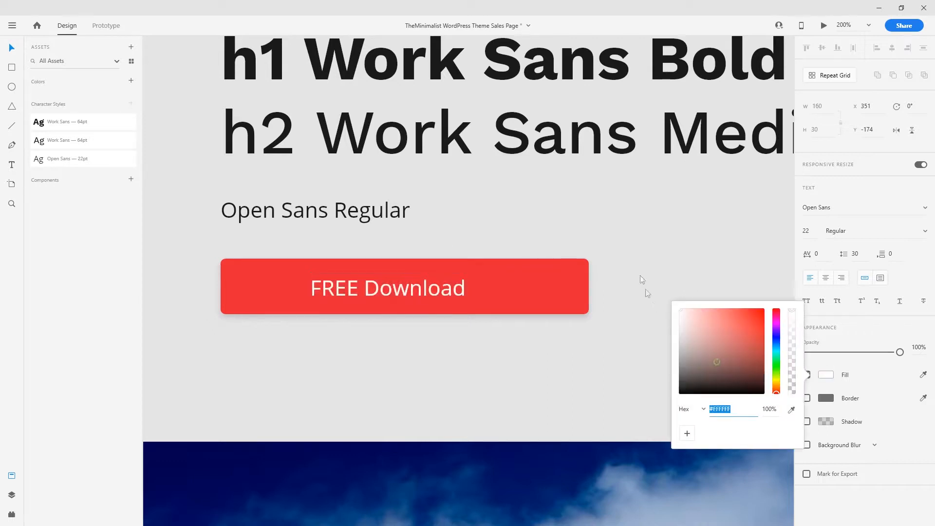
{"action": "left_click", "coordinate": [630, 227]}
{"action": "left_click_drag", "start_coordinate": [424, 287], "coordinate": [447, 291]}
- Duplicate the red rectangle and place the copy below the first button
{"action": "left_click", "coordinate": [564, 289]}
{"action": "key", "text": "ctrl+d"}
{"action": "left_click_drag", "start_coordinate": [565, 289], "coordinate": [564, 349]}
- Save the FREE Download button as a component
{"action": "left_click_drag", "start_coordinate": [646, 245], "coordinate": [204, 326]}
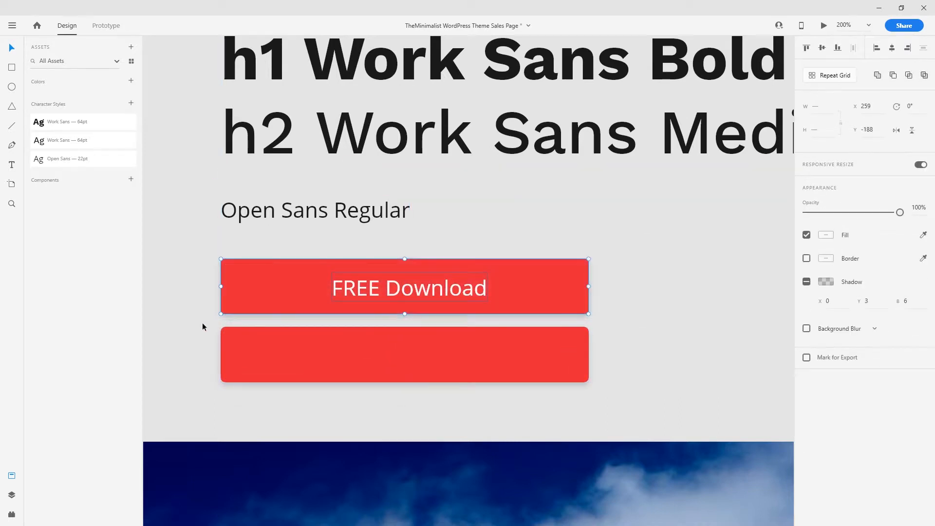
{"action": "left_click", "coordinate": [130, 179]}
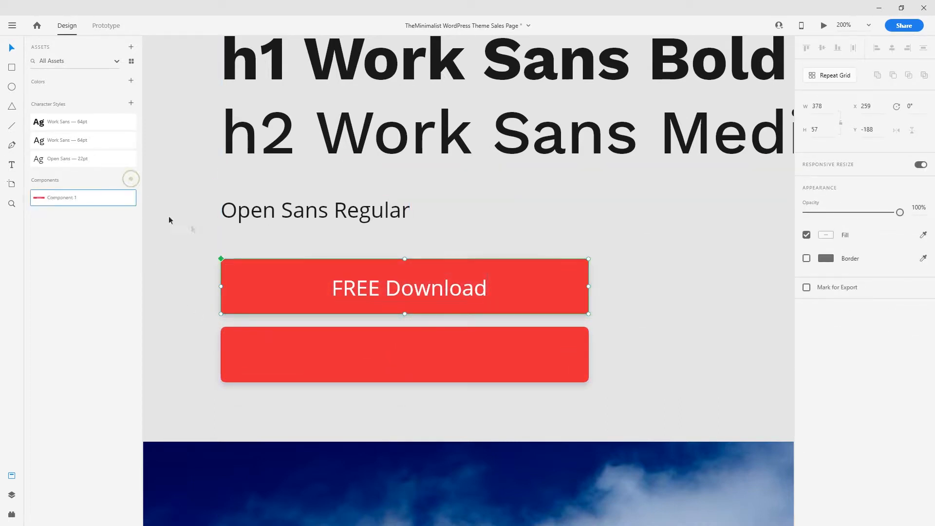
{"action": "scroll", "coordinate": [441, 314], "scroll_direction": "right", "scroll_amount": 5}
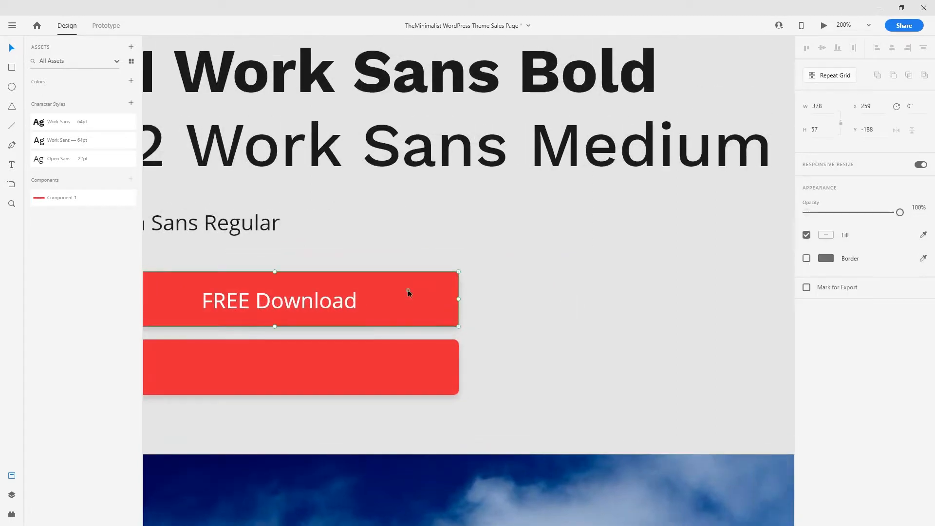
{"action": "left_click_drag", "start_coordinate": [407, 293], "coordinate": [711, 299]}
{"action": "key", "text": "Delete"}
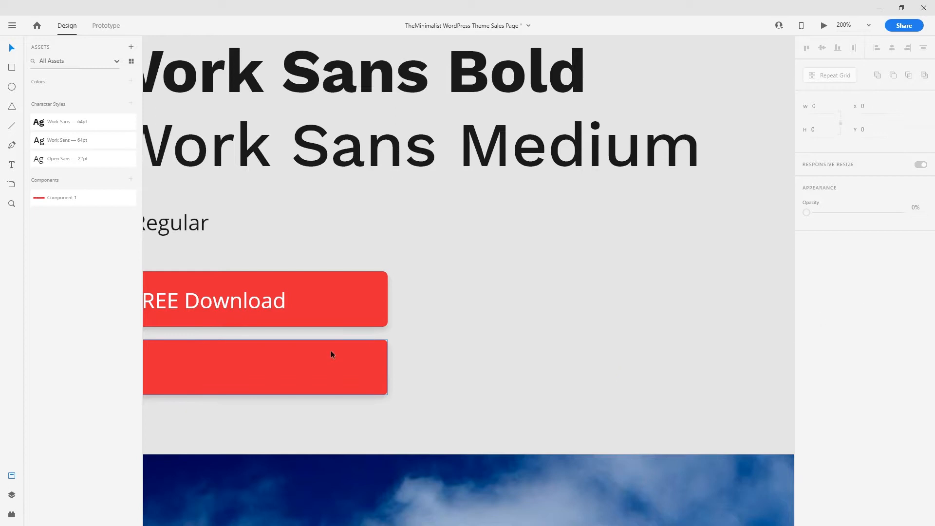
- Make the lower red rectangle a component and copy both buttons to the right
{"action": "left_click", "coordinate": [331, 350]}
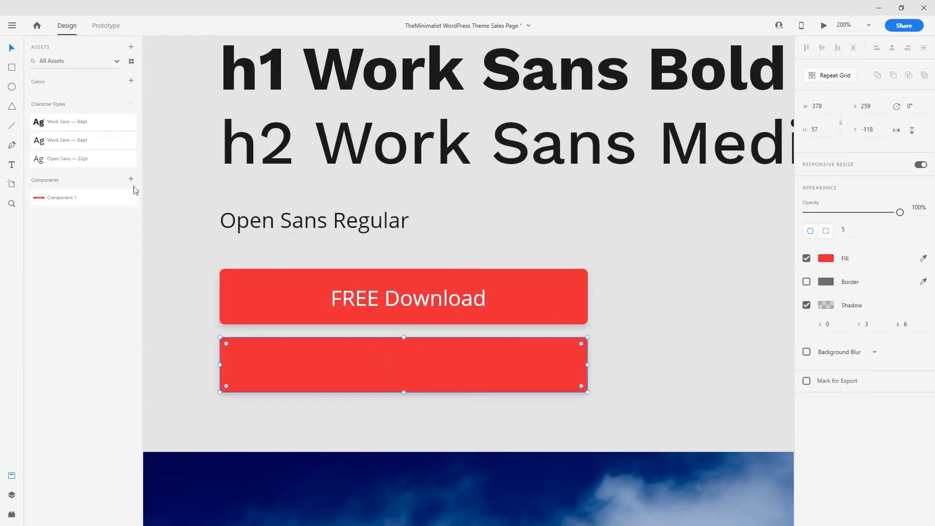
{"action": "left_click", "coordinate": [131, 180]}
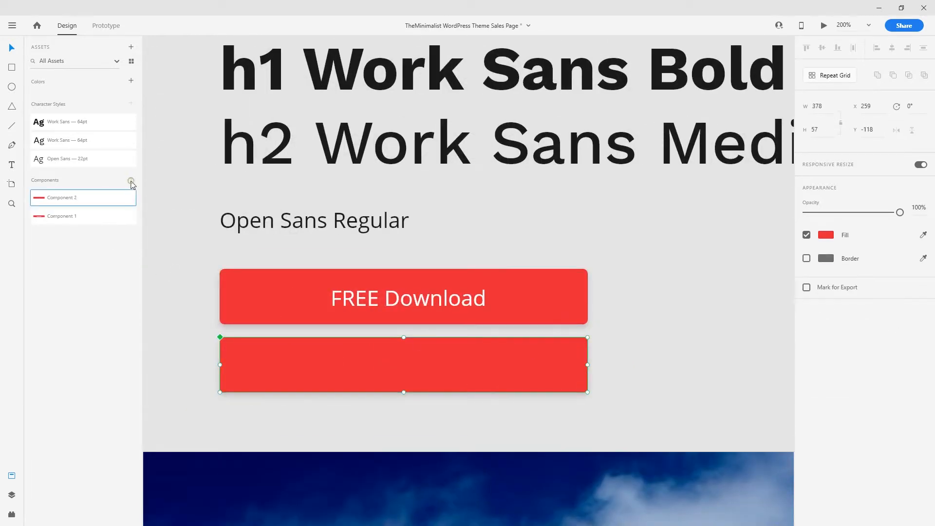
{"action": "left_click_drag", "start_coordinate": [672, 400], "coordinate": [344, 287]}
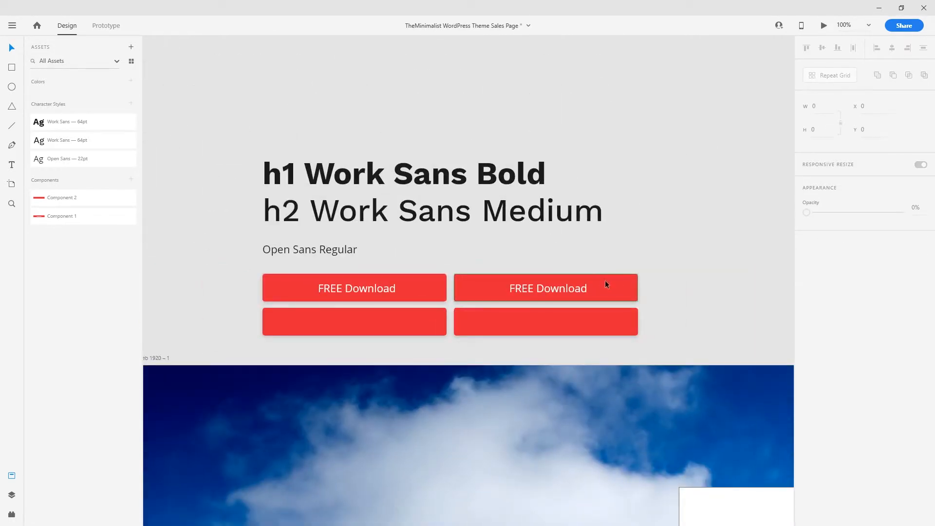
{"action": "left_click", "coordinate": [605, 281]}
- Turn the top-right copied button black
{"action": "left_click_drag", "start_coordinate": [698, 247], "coordinate": [537, 343]}
{"action": "right_click", "coordinate": [558, 284]}
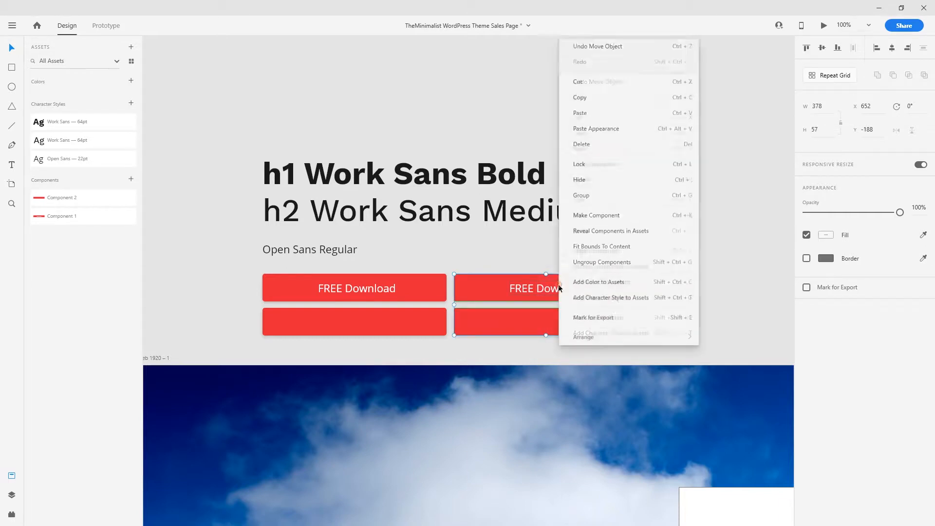
{"action": "left_click", "coordinate": [598, 194]}
{"action": "left_click", "coordinate": [685, 275]}
{"action": "left_click", "coordinate": [615, 287]}
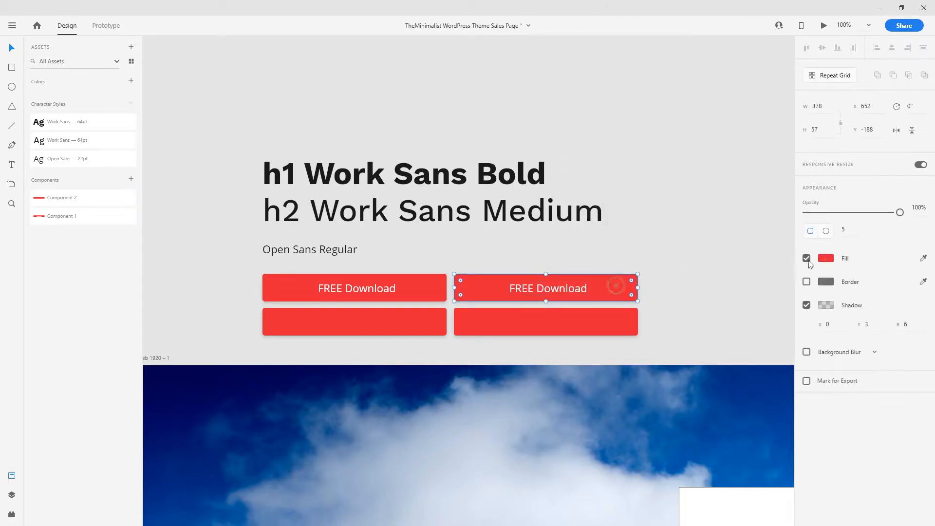
{"action": "left_click", "coordinate": [826, 258]}
{"action": "left_click", "coordinate": [691, 276]}
{"action": "left_click_drag", "start_coordinate": [691, 278], "coordinate": [662, 312]}
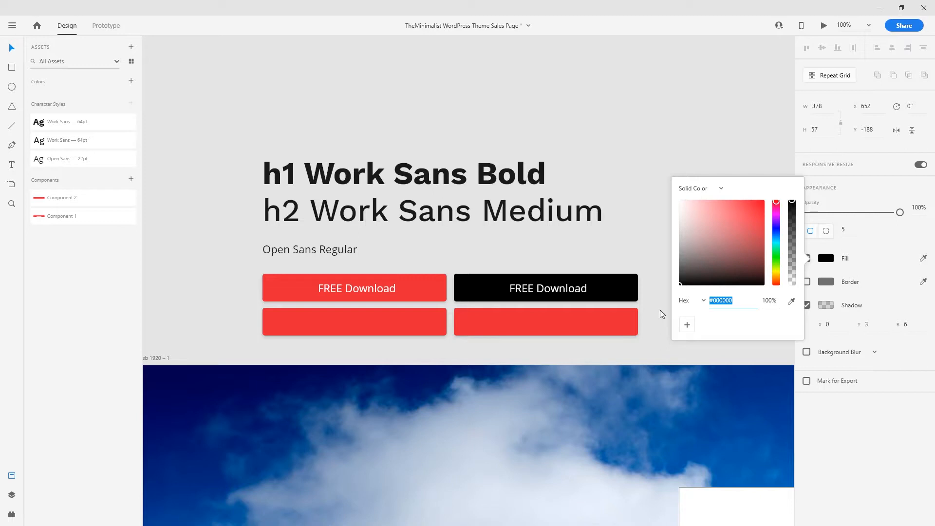
{"action": "left_click", "coordinate": [632, 261]}
- Fill the bottom-right button with #000000 black
{"action": "left_click", "coordinate": [635, 314]}
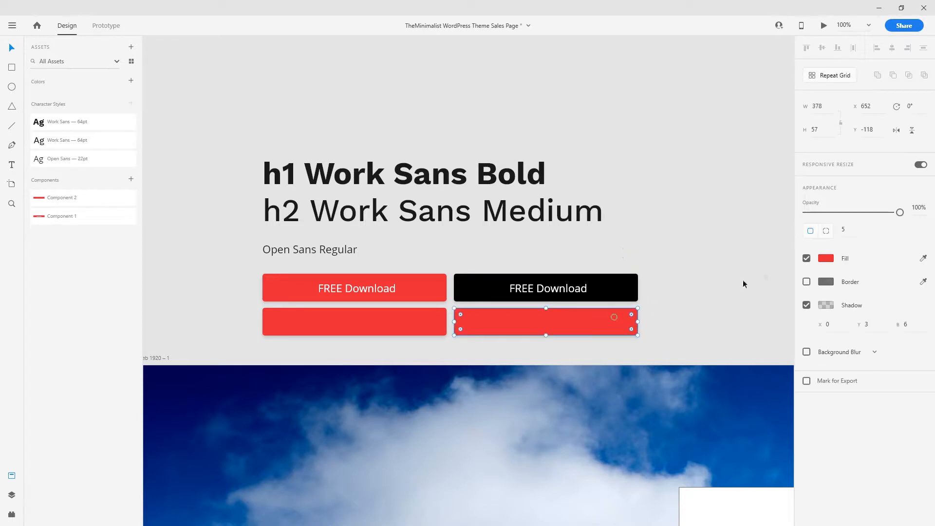
{"action": "left_click", "coordinate": [826, 258]}
{"action": "type", "text": "000000"}
{"action": "key", "text": "Return"}
{"action": "left_click", "coordinate": [634, 338]}
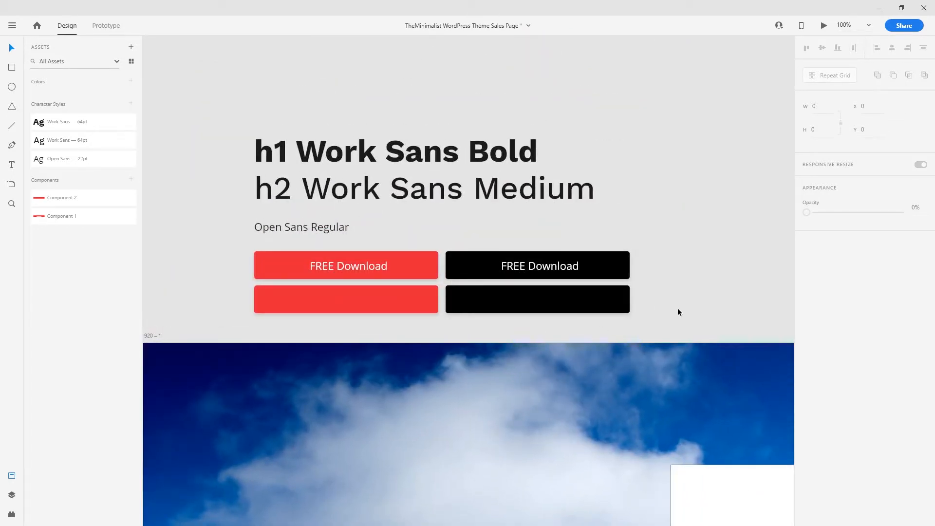
- Save the lower and upper black buttons as Component 3 and Component 4
{"action": "left_click_drag", "start_coordinate": [678, 309], "coordinate": [623, 314]}
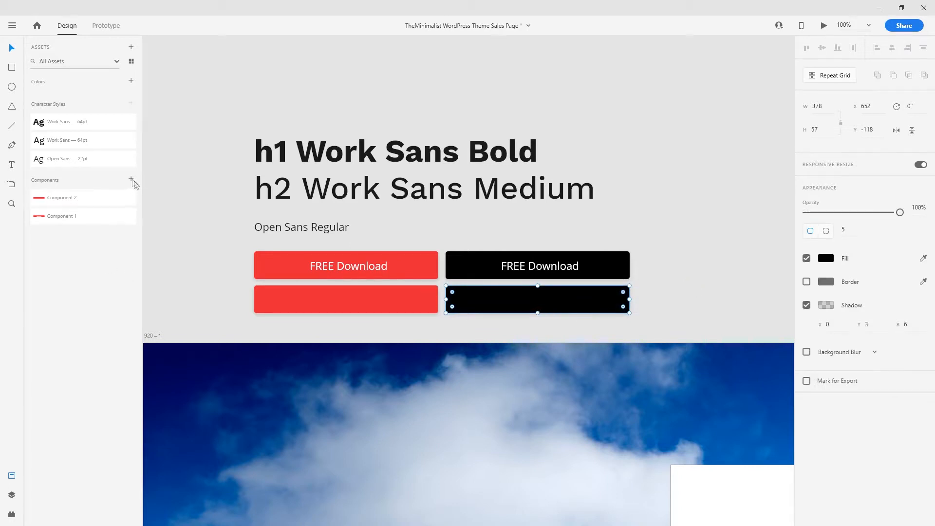
{"action": "left_click", "coordinate": [131, 179]}
{"action": "left_click_drag", "start_coordinate": [661, 240], "coordinate": [470, 284]}
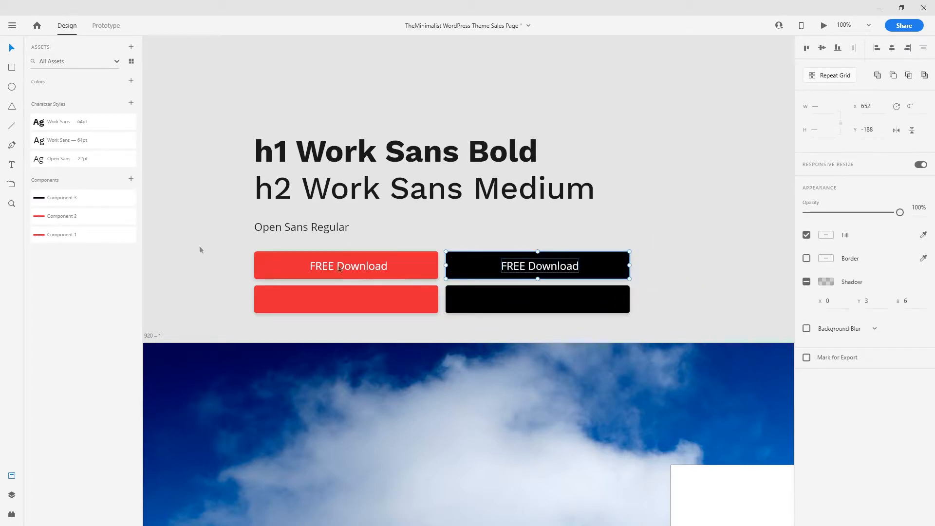
{"action": "left_click", "coordinate": [131, 179]}
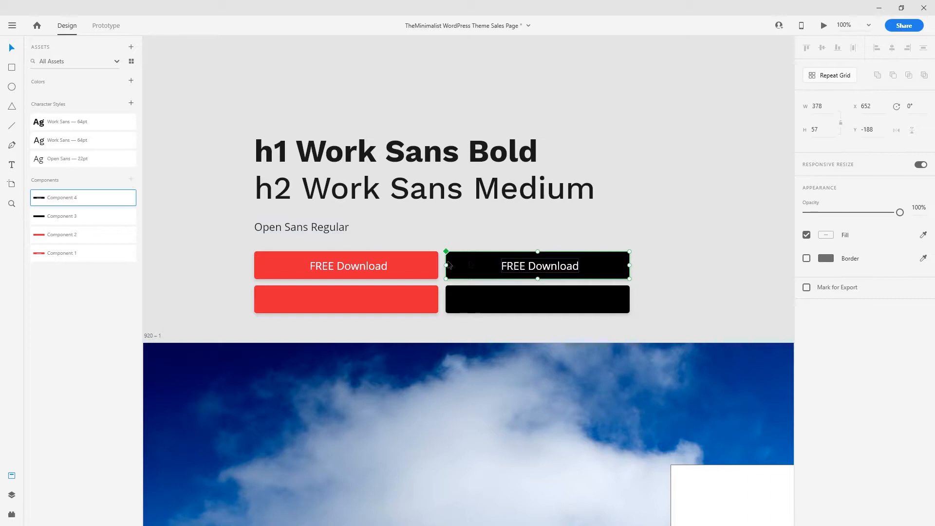
{"action": "left_click", "coordinate": [247, 81]}
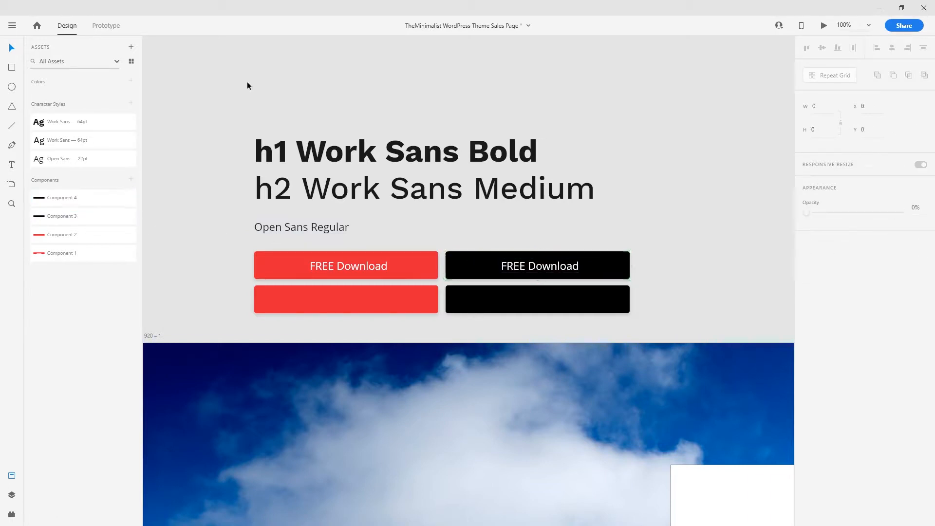
- Save the h1 heading's #1A1A1A text colour as a colour asset
{"action": "left_click", "coordinate": [314, 156]}
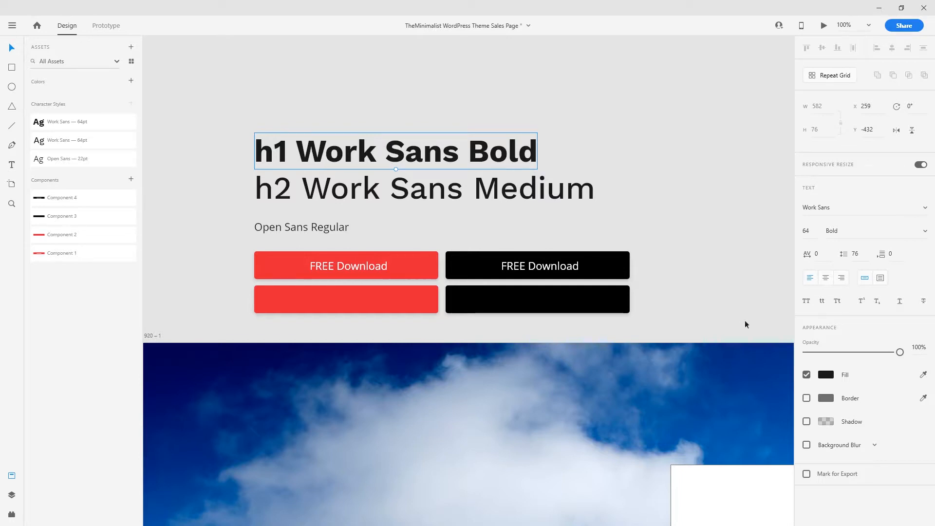
{"action": "left_click", "coordinate": [831, 375]}
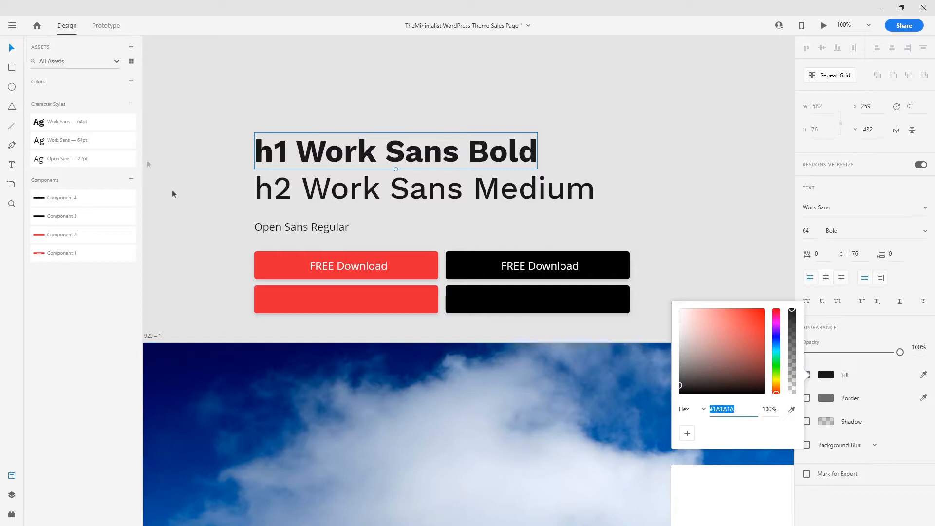
{"action": "left_click", "coordinate": [131, 81]}
- Add the red button's #E62739 fill to the colour assets
{"action": "left_click", "coordinate": [361, 307]}
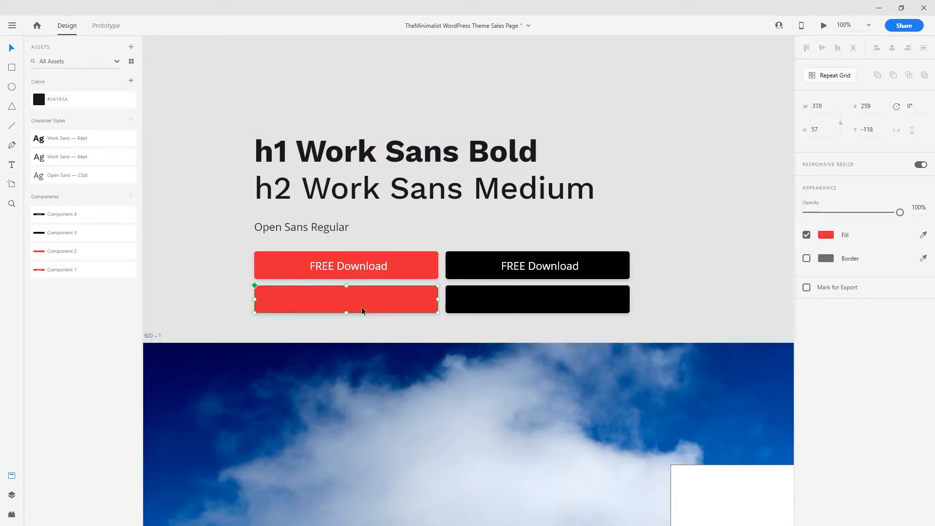
{"action": "left_click", "coordinate": [131, 81]}
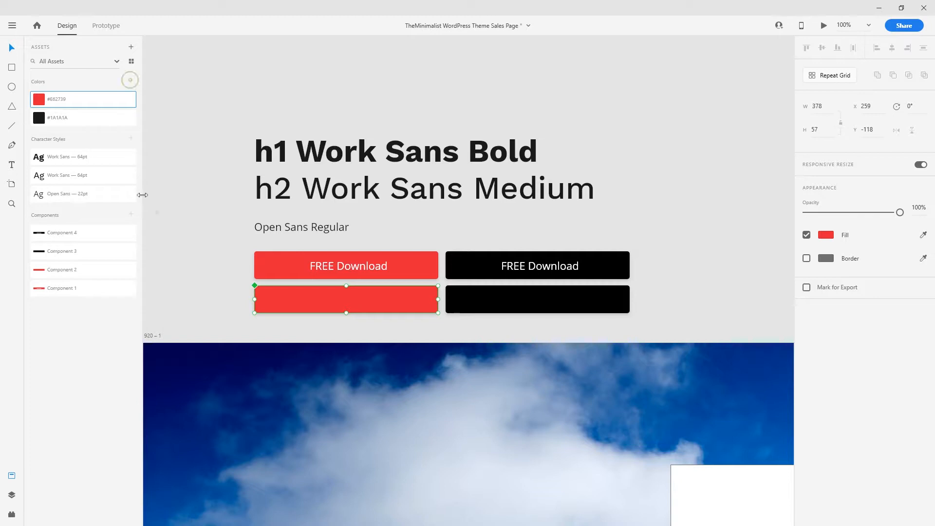
{"action": "left_click", "coordinate": [453, 234]}
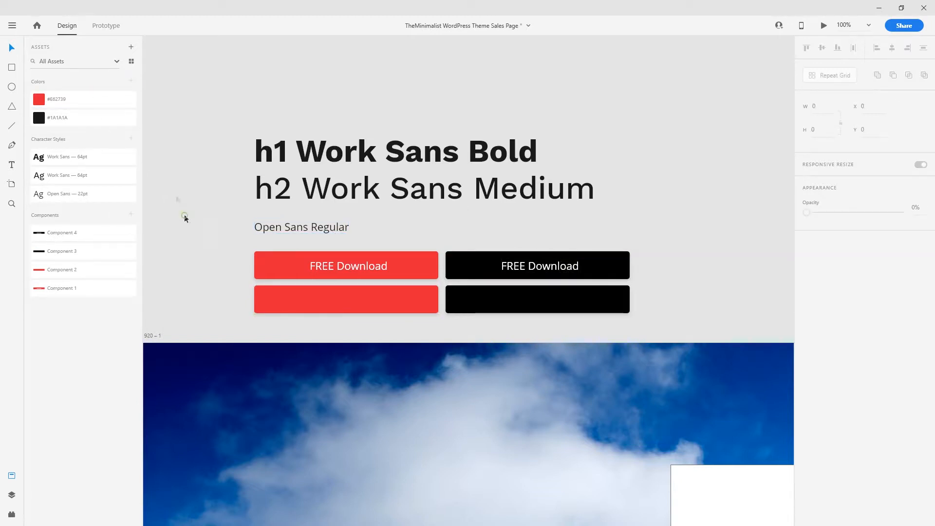
- Move the hero headings and buttons to the left of the artboard
{"action": "scroll", "coordinate": [311, 151], "scroll_direction": "down", "scroll_amount": 5}
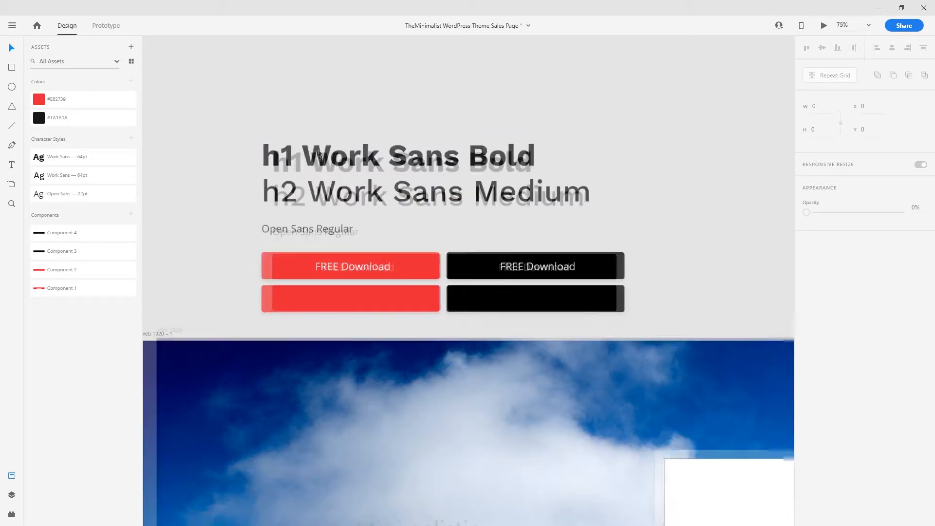
{"action": "left_click_drag", "start_coordinate": [354, 170], "coordinate": [411, 190]}
{"action": "left_click_drag", "start_coordinate": [319, 142], "coordinate": [233, 335]}
{"action": "left_click", "coordinate": [234, 389]}
{"action": "left_click_drag", "start_coordinate": [388, 383], "coordinate": [323, 276]}
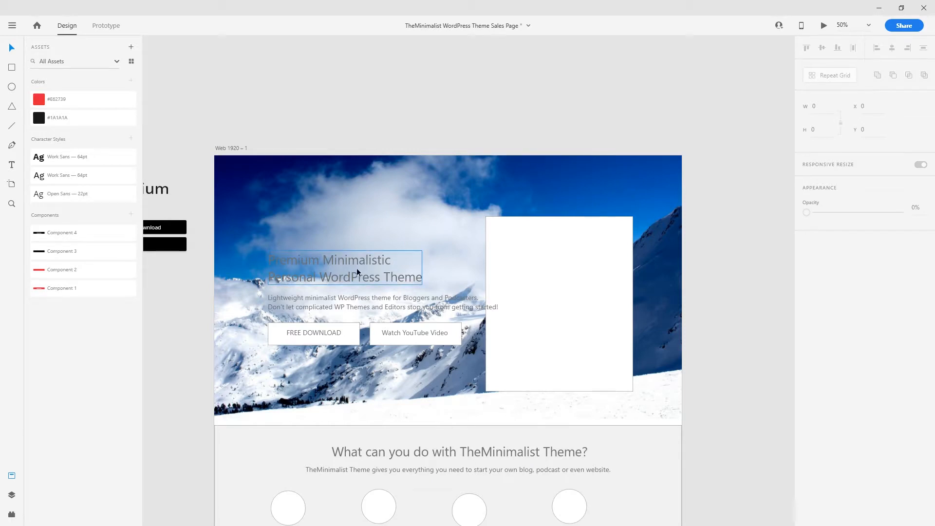
- Give the hero heading Work Sans 64pt and its subtitle Open Sans 22pt, nudging the subtitle up
{"action": "left_click_drag", "start_coordinate": [358, 267], "coordinate": [355, 268]}
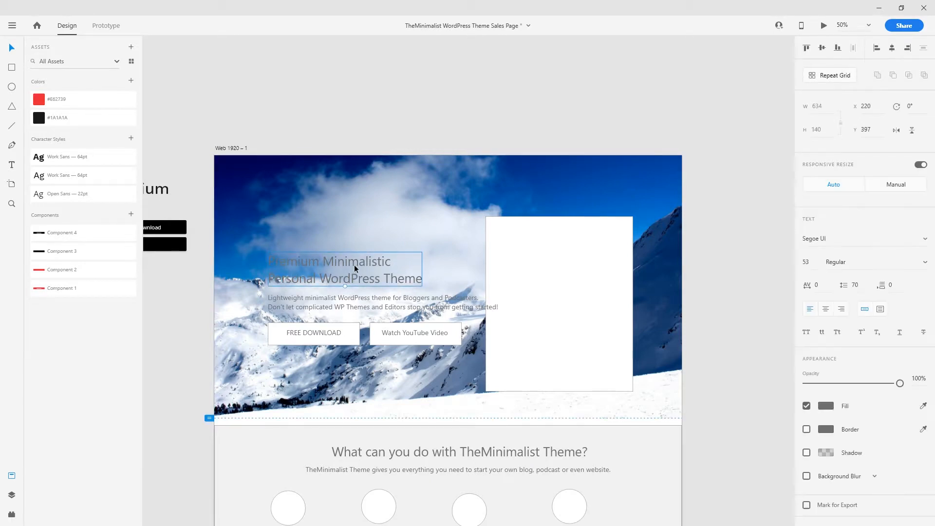
{"action": "left_click", "coordinate": [64, 157]}
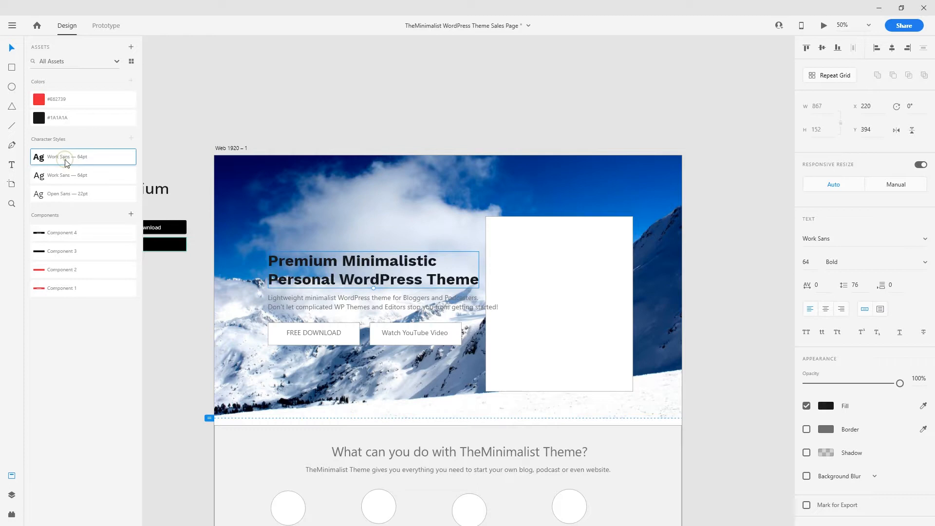
{"action": "key", "text": "ctrl+plus"}
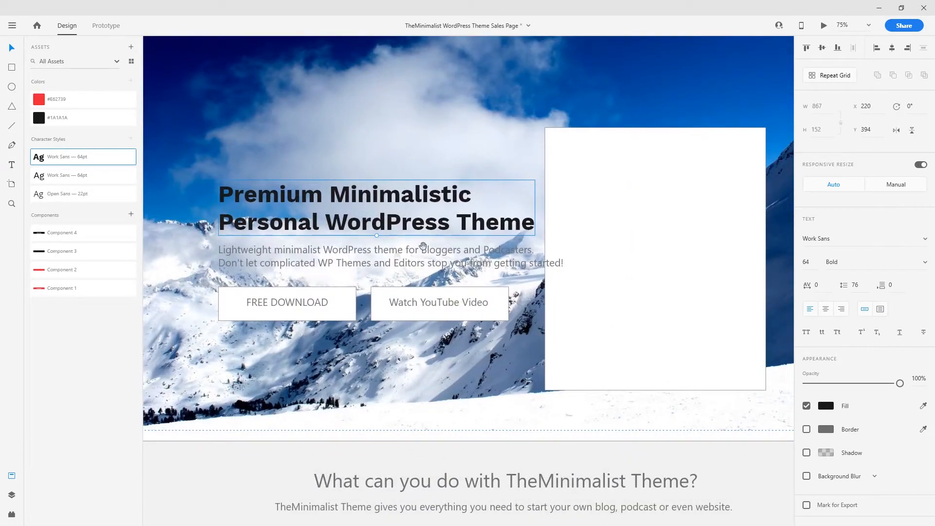
{"action": "left_click", "coordinate": [353, 270]}
{"action": "scroll", "coordinate": [380, 271], "scroll_direction": "left", "scroll_amount": 5}
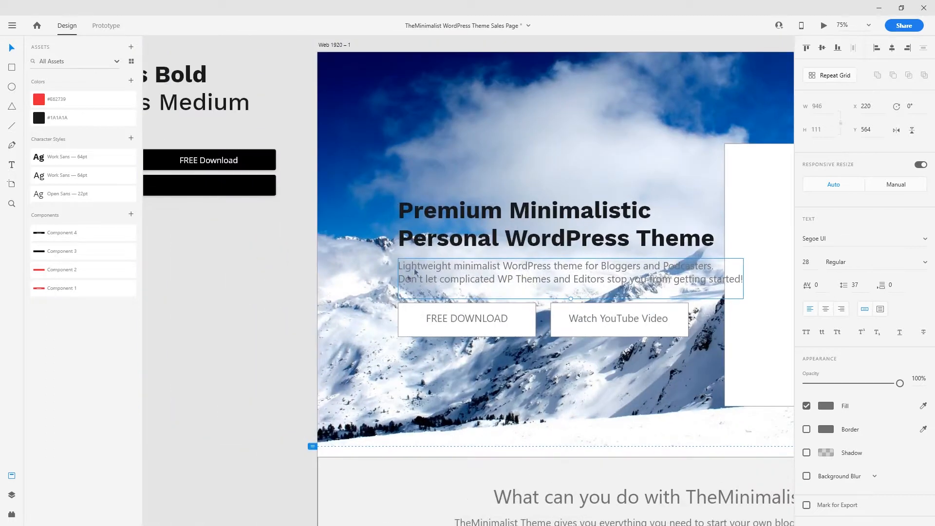
{"action": "scroll", "coordinate": [379, 263], "scroll_direction": "right", "scroll_amount": 5}
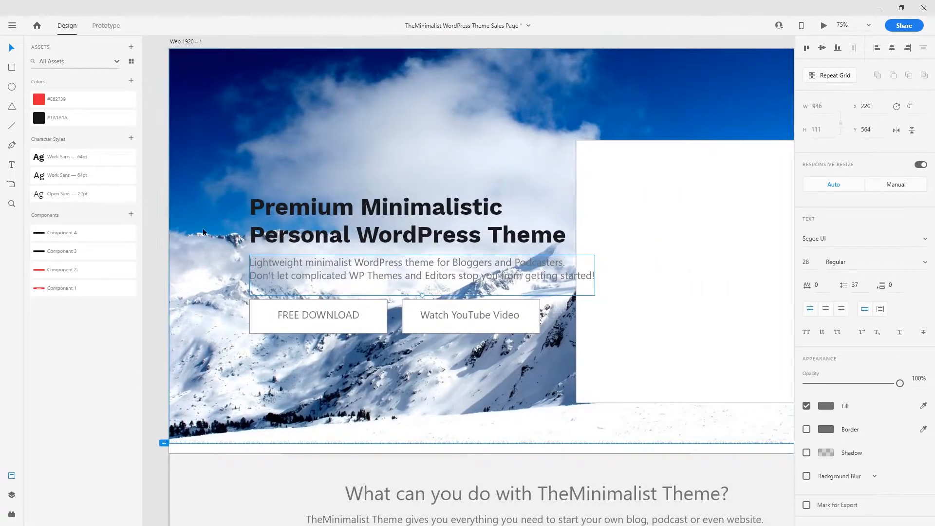
{"action": "left_click", "coordinate": [90, 195]}
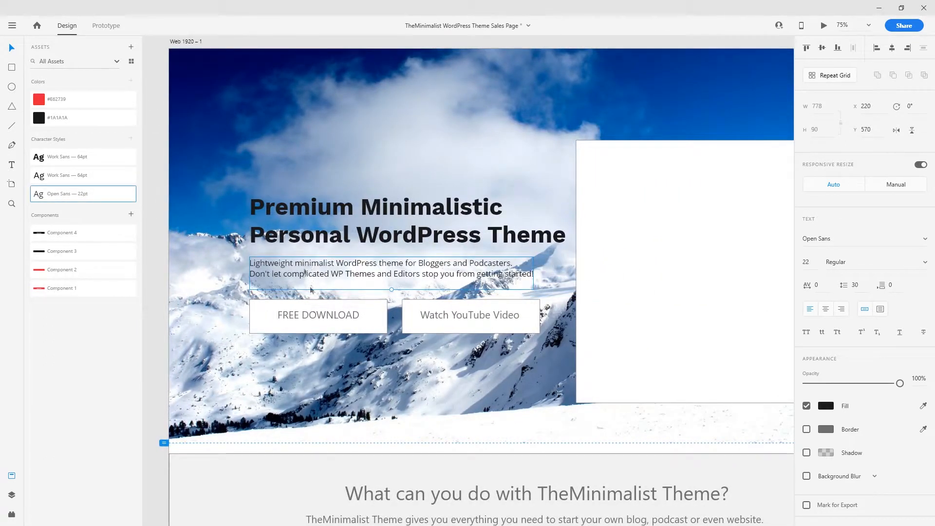
{"action": "left_click_drag", "start_coordinate": [314, 267], "coordinate": [314, 263]}
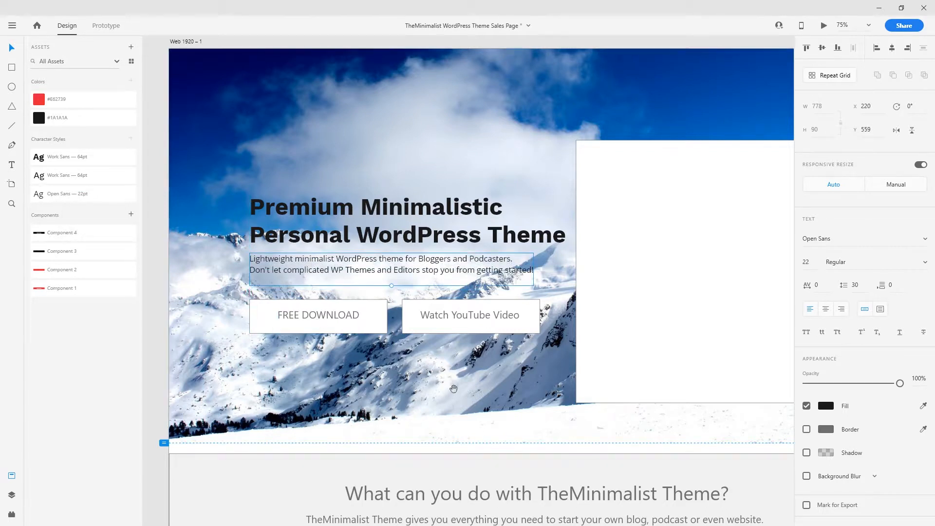
- Style the What can you do heading Work Sans 64pt and its subheading Open Sans 22pt, recentred
{"action": "left_click_drag", "start_coordinate": [434, 404], "coordinate": [392, 159]}
{"action": "left_click", "coordinate": [435, 249]}
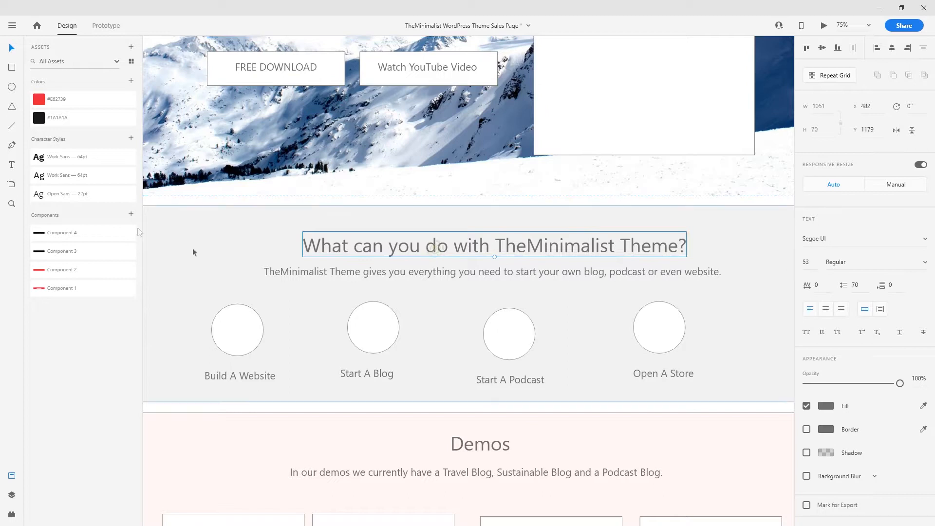
{"action": "left_click", "coordinate": [66, 175]}
{"action": "left_click", "coordinate": [438, 273]}
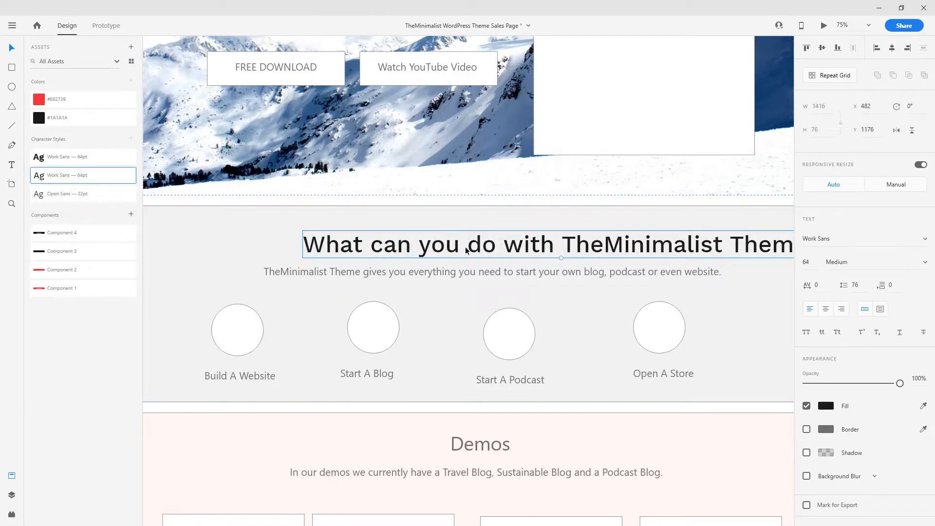
{"action": "left_click", "coordinate": [89, 197]}
{"action": "scroll", "coordinate": [424, 282], "scroll_direction": "down", "scroll_amount": 2}
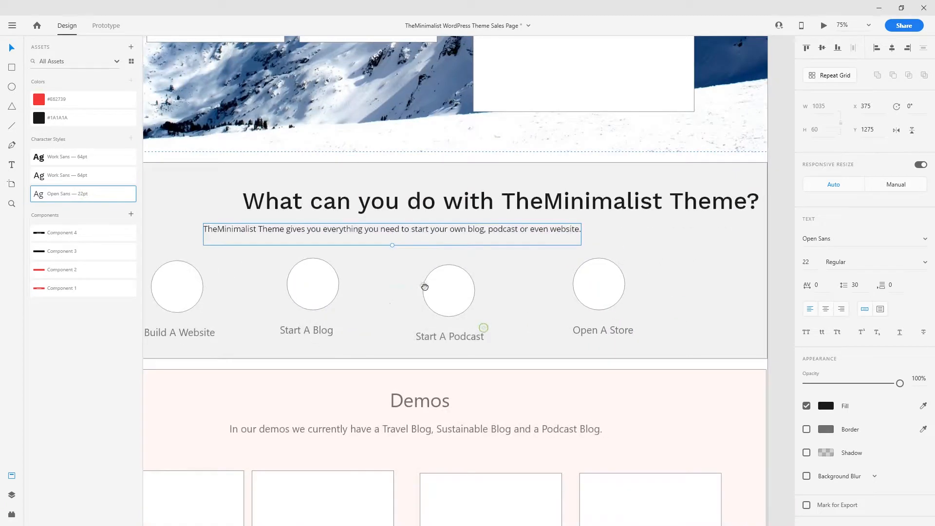
{"action": "scroll", "coordinate": [433, 259], "scroll_direction": "up", "scroll_amount": 2}
{"action": "left_click_drag", "start_coordinate": [430, 251], "coordinate": [386, 246]}
{"action": "left_click_drag", "start_coordinate": [467, 274], "coordinate": [508, 266]}
- Style the Demos heading Work Sans 64pt and its subheading Open Sans 22pt
{"action": "scroll", "coordinate": [487, 246], "scroll_direction": "down", "scroll_amount": 5}
{"action": "scroll", "coordinate": [487, 247], "scroll_direction": "left", "scroll_amount": 1}
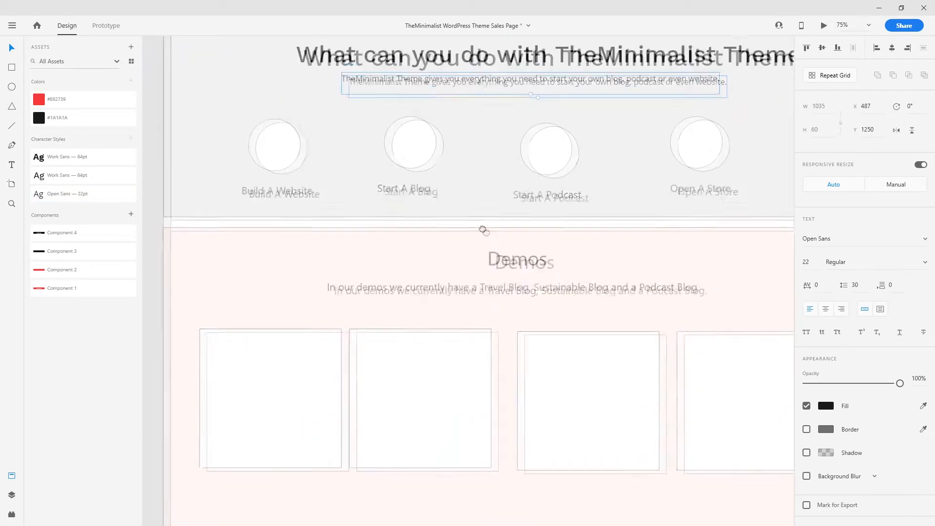
{"action": "left_click", "coordinate": [491, 259]}
{"action": "left_click", "coordinate": [96, 177]}
{"action": "scroll", "coordinate": [431, 242], "scroll_direction": "down", "scroll_amount": 1}
{"action": "scroll", "coordinate": [432, 242], "scroll_direction": "right", "scroll_amount": 1}
{"action": "left_click", "coordinate": [432, 240]}
{"action": "left_click", "coordinate": [97, 194]}
- Style the Gutenberg heading Work Sans 64pt and its subheading Open Sans 22pt
{"action": "scroll", "coordinate": [390, 312], "scroll_direction": "down", "scroll_amount": 6}
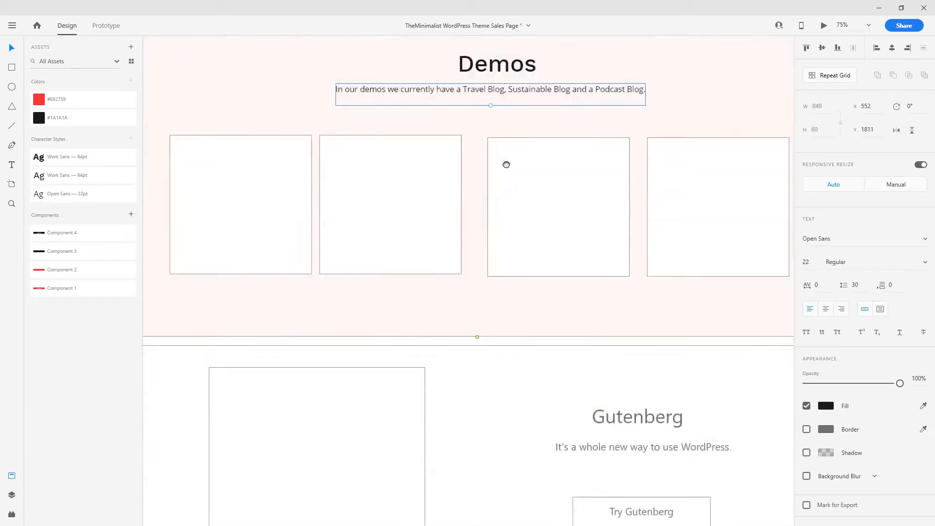
{"action": "scroll", "coordinate": [438, 277], "scroll_direction": "down", "scroll_amount": 2}
{"action": "scroll", "coordinate": [438, 278], "scroll_direction": "right", "scroll_amount": 1}
{"action": "left_click", "coordinate": [578, 241]}
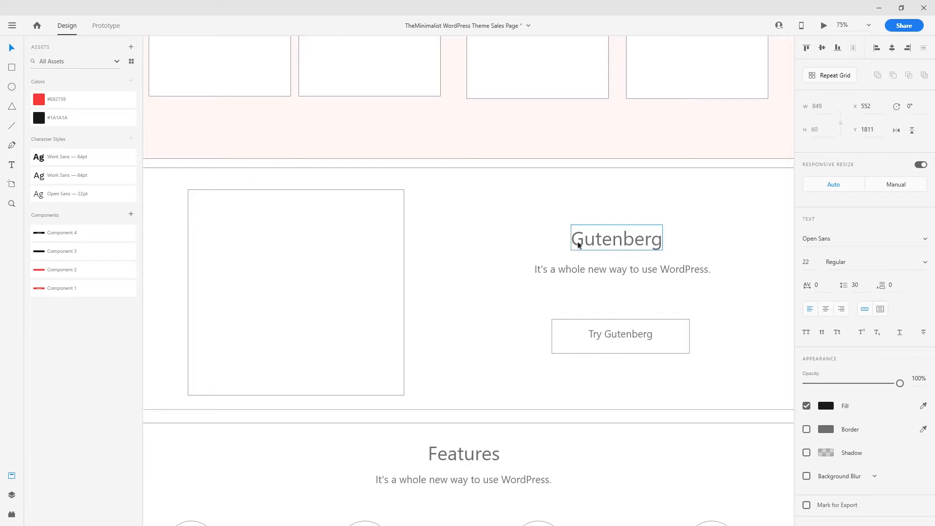
{"action": "left_click", "coordinate": [39, 175]}
{"action": "left_click", "coordinate": [538, 269]}
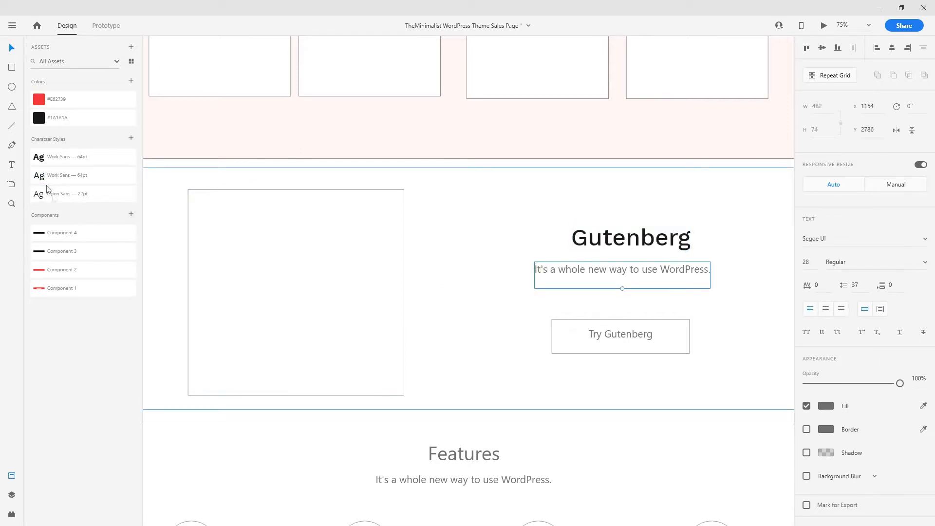
{"action": "left_click", "coordinate": [73, 194]}
- Style the Features heading Work Sans 64pt and its subheading Open Sans 22pt, centred beneath
{"action": "scroll", "coordinate": [382, 225], "scroll_direction": "down", "scroll_amount": 2}
{"action": "scroll", "coordinate": [382, 225], "scroll_direction": "down", "scroll_amount": 3}
{"action": "left_click", "coordinate": [463, 235]}
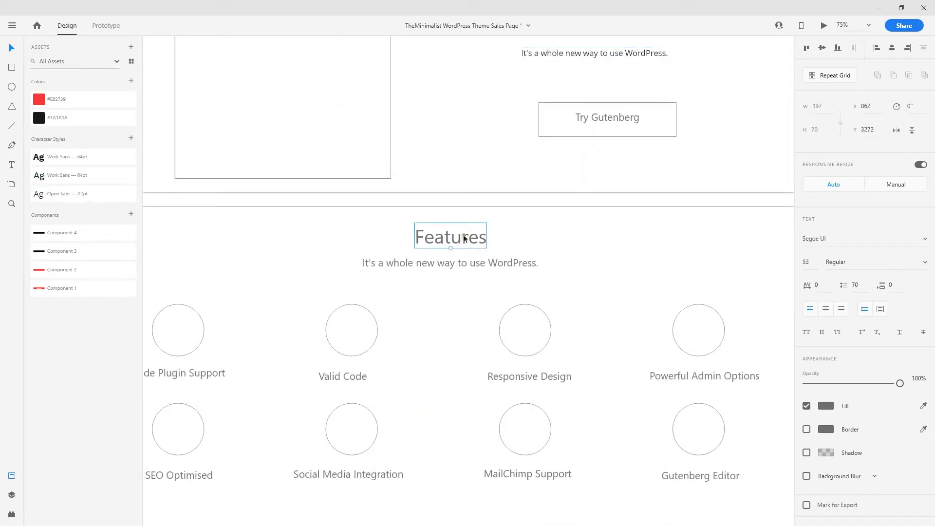
{"action": "left_click", "coordinate": [79, 173]}
{"action": "left_click", "coordinate": [428, 263]}
{"action": "left_click", "coordinate": [81, 195]}
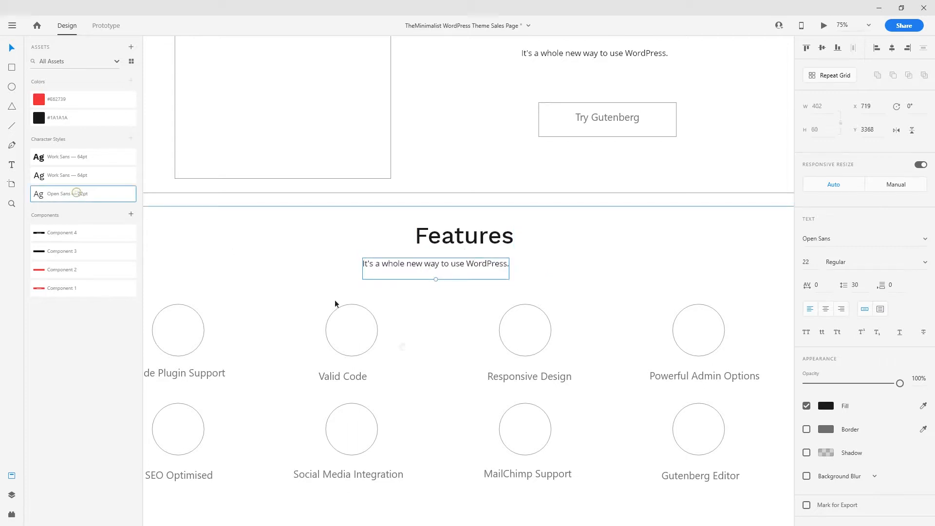
{"action": "scroll", "coordinate": [413, 208], "scroll_direction": "down", "scroll_amount": 3}
{"action": "scroll", "coordinate": [413, 208], "scroll_direction": "right", "scroll_amount": 1}
{"action": "left_click_drag", "start_coordinate": [413, 208], "coordinate": [471, 301]}
{"action": "left_click_drag", "start_coordinate": [492, 190], "coordinate": [521, 191]}
- Style the Need Help Setting Up Your Site? heading Work Sans 64pt and contact line Open Sans 22pt
{"action": "scroll", "coordinate": [514, 332], "scroll_direction": "down", "scroll_amount": 4}
{"action": "left_click", "coordinate": [455, 327]}
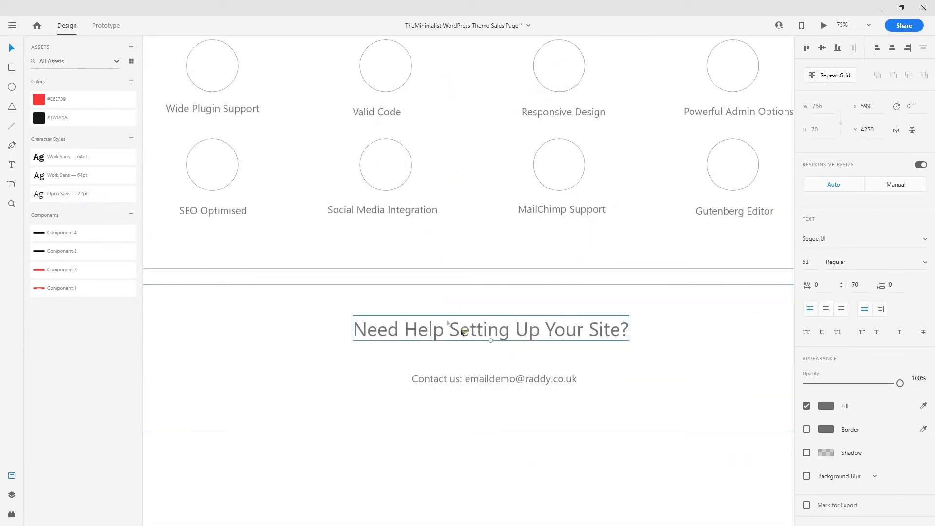
{"action": "left_click", "coordinate": [88, 179]}
{"action": "left_click", "coordinate": [486, 378]}
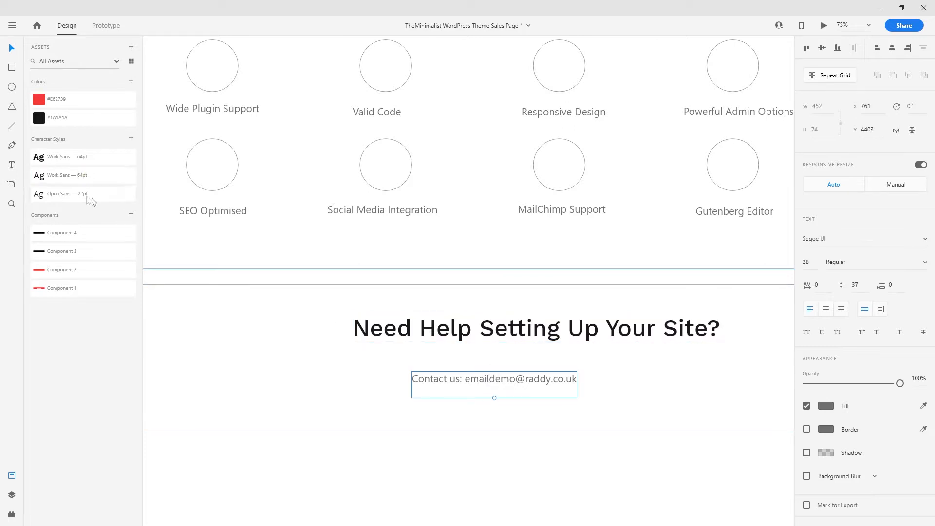
{"action": "left_click", "coordinate": [65, 197]}
{"action": "left_click_drag", "start_coordinate": [420, 382], "coordinate": [462, 383]}
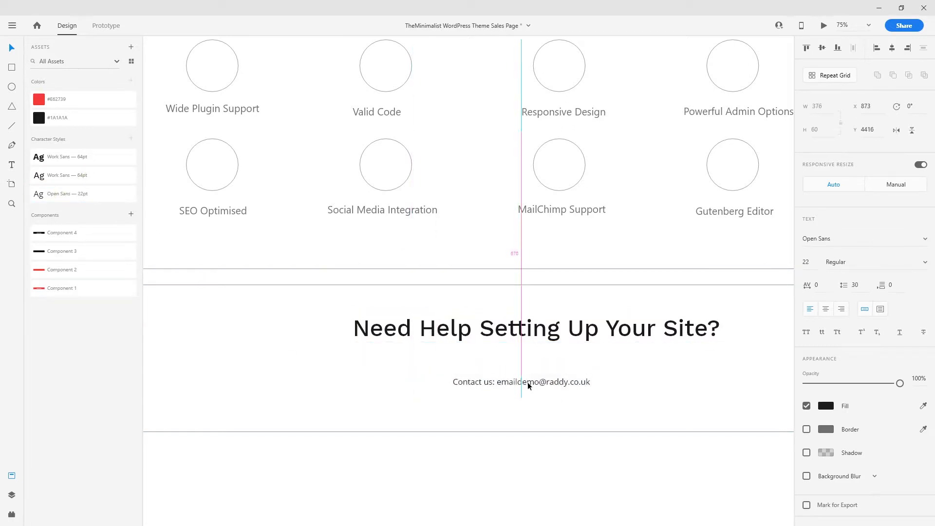
{"action": "left_click", "coordinate": [550, 461]}
{"action": "scroll", "coordinate": [409, 377], "scroll_direction": "up", "scroll_amount": 15}
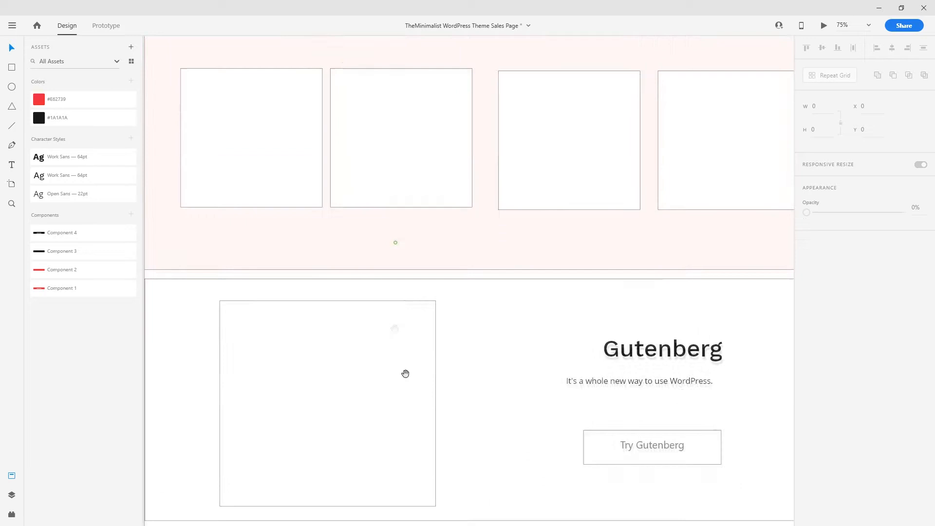
{"action": "scroll", "coordinate": [348, 221], "scroll_direction": "up", "scroll_amount": 10}
{"action": "left_click", "coordinate": [353, 287]}
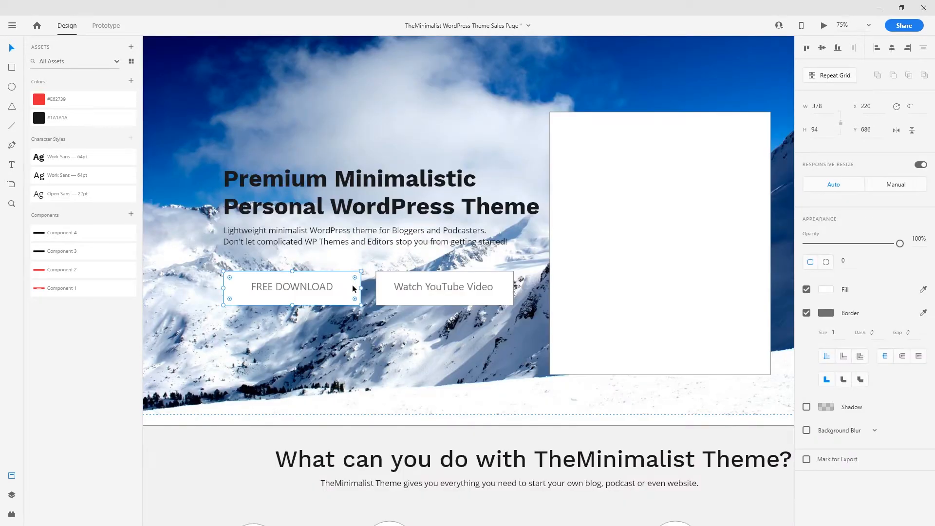
- Delete the outlined FREE DOWNLOAD and Watch YouTube Video buttons from the hero
{"action": "key", "text": "Delete"}
{"action": "left_click", "coordinate": [320, 289]}
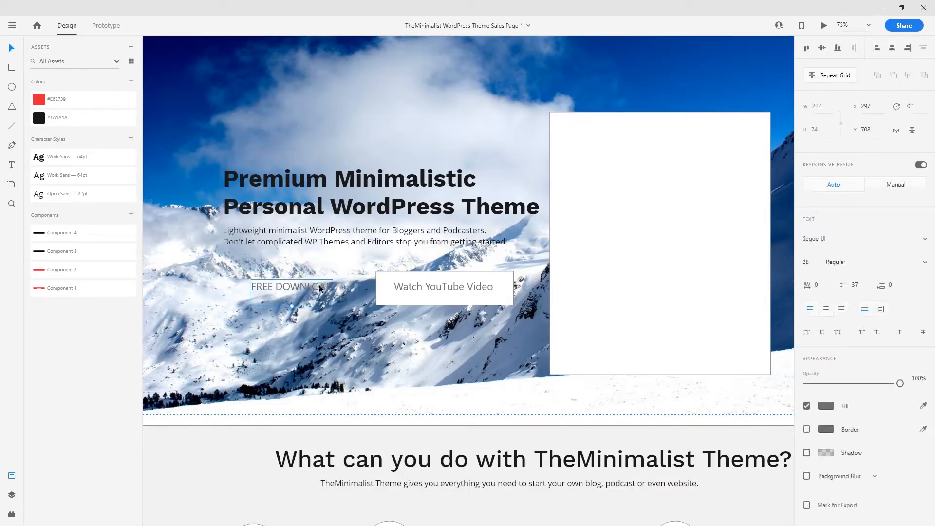
{"action": "key", "text": "Delete"}
{"action": "left_click", "coordinate": [466, 291]}
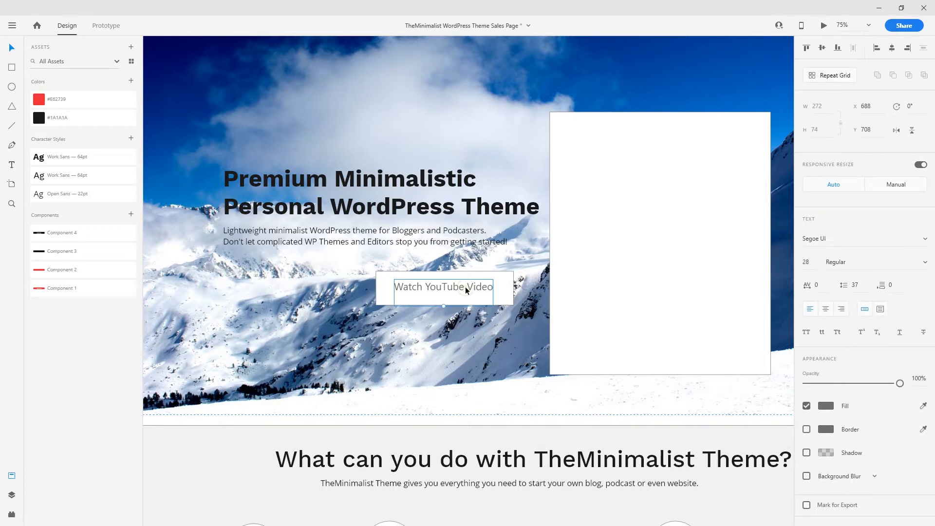
{"action": "key", "text": "Delete"}
{"action": "left_click", "coordinate": [465, 291]}
{"action": "key", "text": "Delete"}
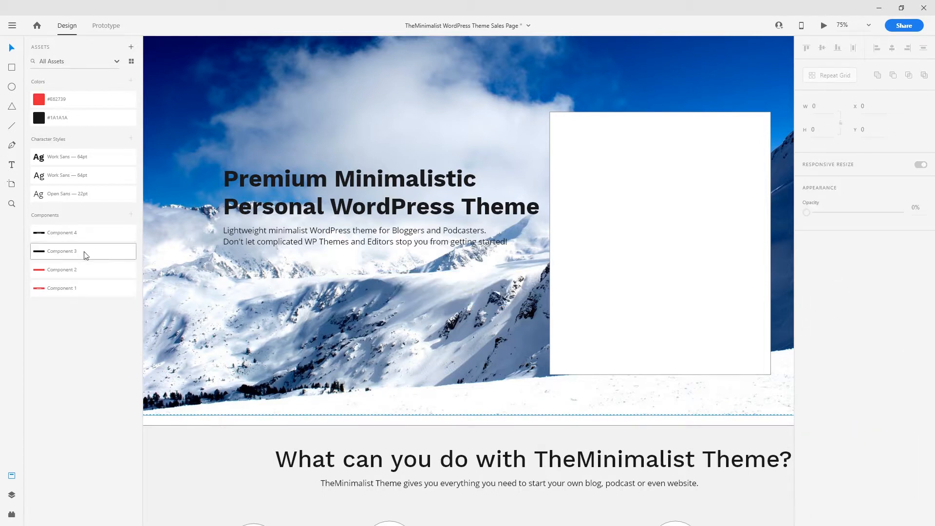
- Place the red FREE Download component and the black button component side by side in the hero
{"action": "left_click_drag", "start_coordinate": [72, 287], "coordinate": [343, 276]}
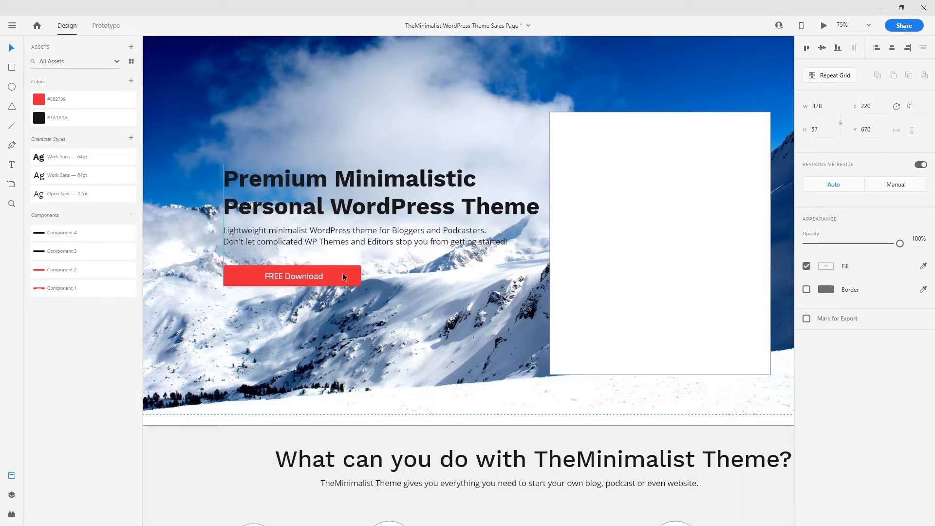
{"action": "left_click_drag", "start_coordinate": [73, 232], "coordinate": [438, 277]}
{"action": "left_click", "coordinate": [253, 339]}
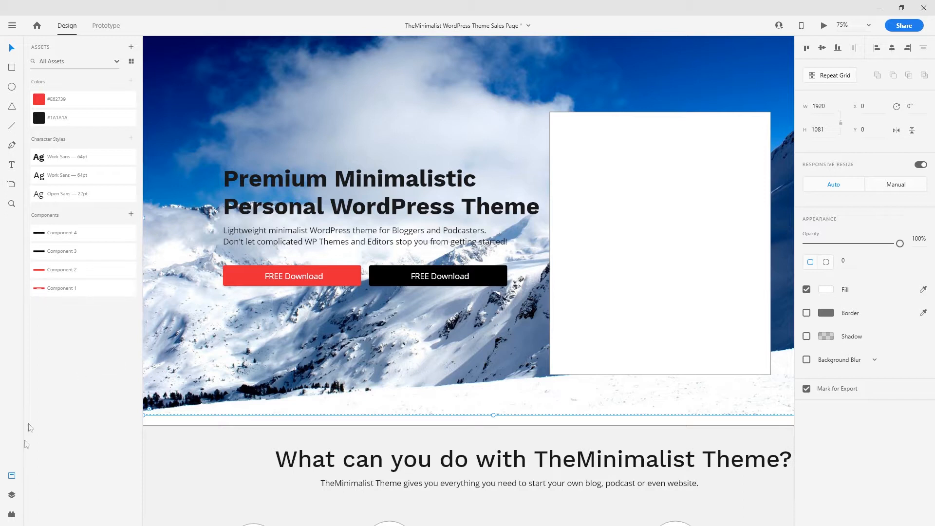
- Close the Assets panel to widen the canvas
{"action": "left_click", "coordinate": [12, 476]}
{"action": "scroll", "coordinate": [535, 336], "scroll_direction": "up", "scroll_amount": 3}
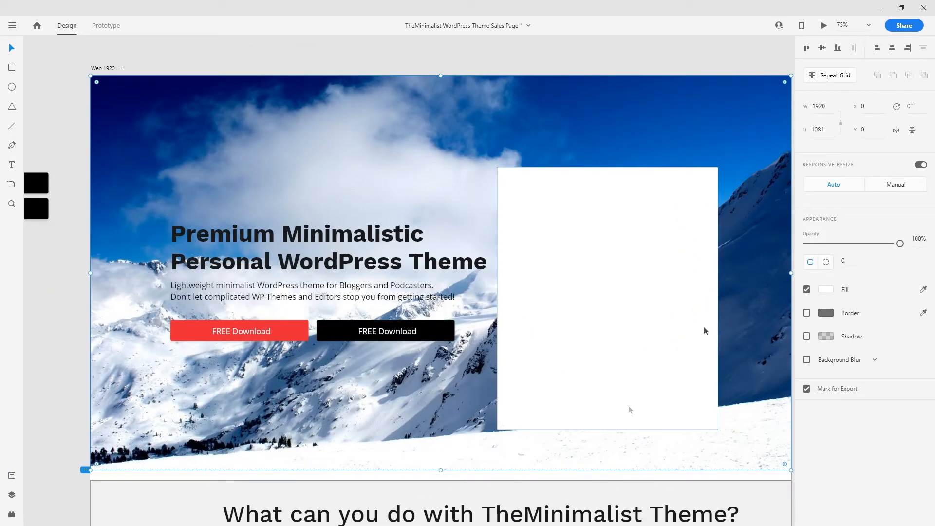
{"action": "scroll", "coordinate": [685, 334], "scroll_direction": "down", "scroll_amount": 2}
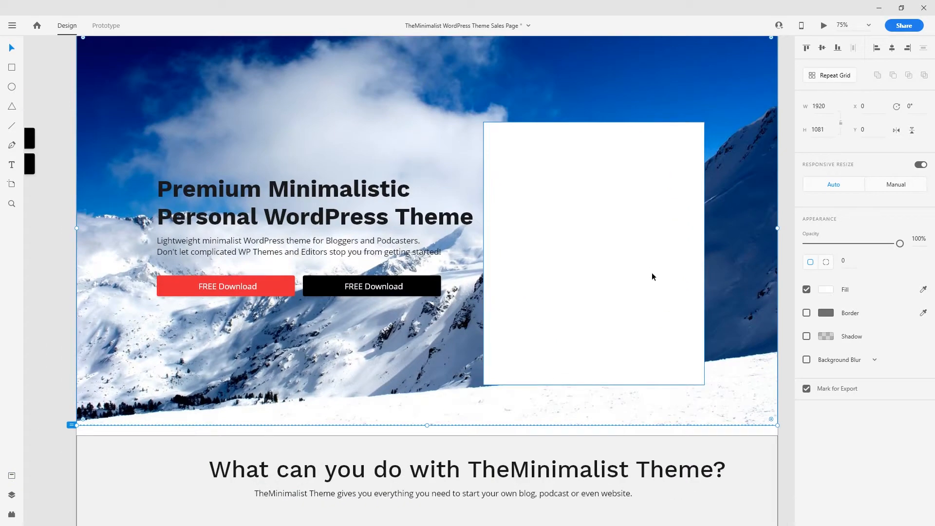
{"action": "scroll", "coordinate": [555, 292], "scroll_direction": "up", "scroll_amount": 1}
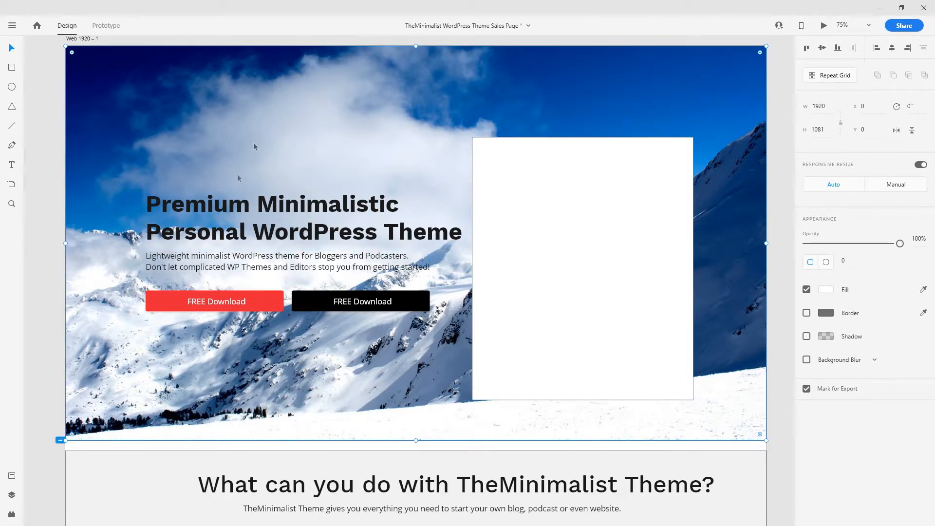
- Change the two-line hero headline's fill from black to white
{"action": "double_click", "coordinate": [314, 230]}
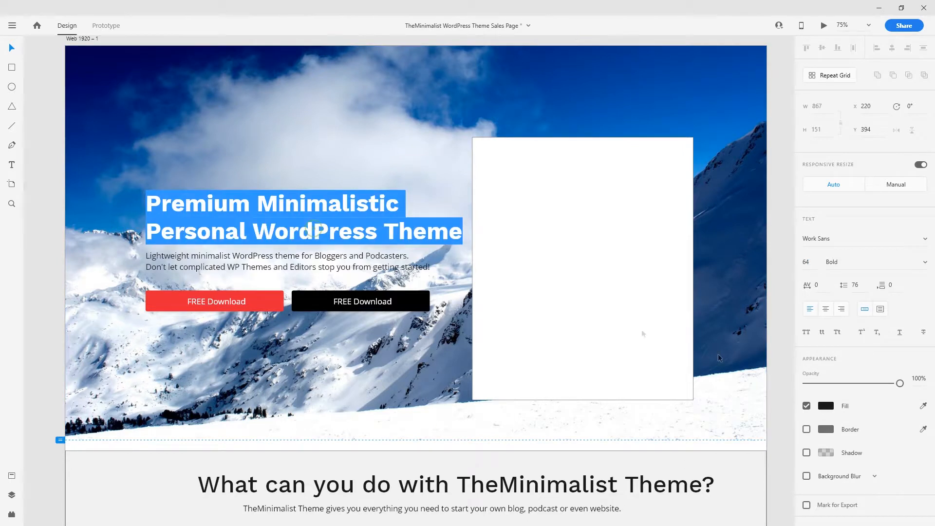
{"action": "left_click", "coordinate": [826, 407]}
{"action": "left_click_drag", "start_coordinate": [691, 373], "coordinate": [640, 284]}
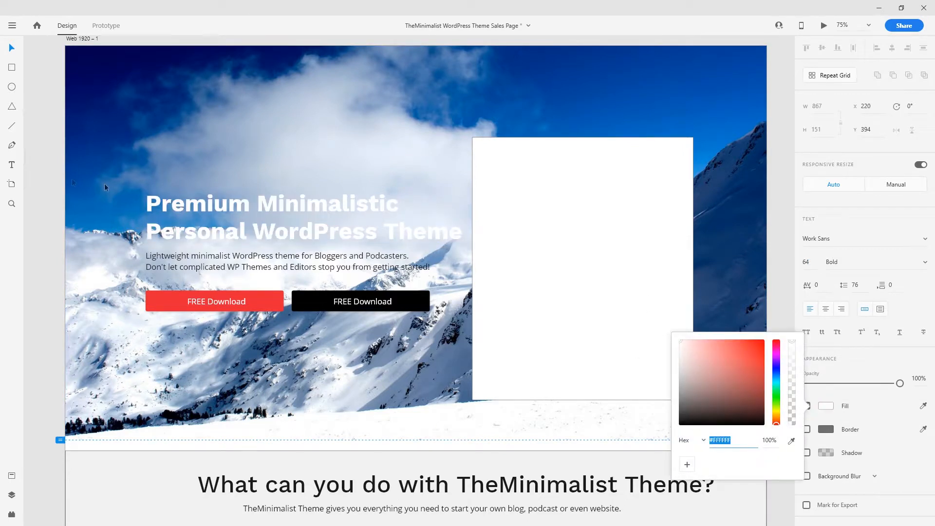
{"action": "left_click", "coordinate": [48, 159]}
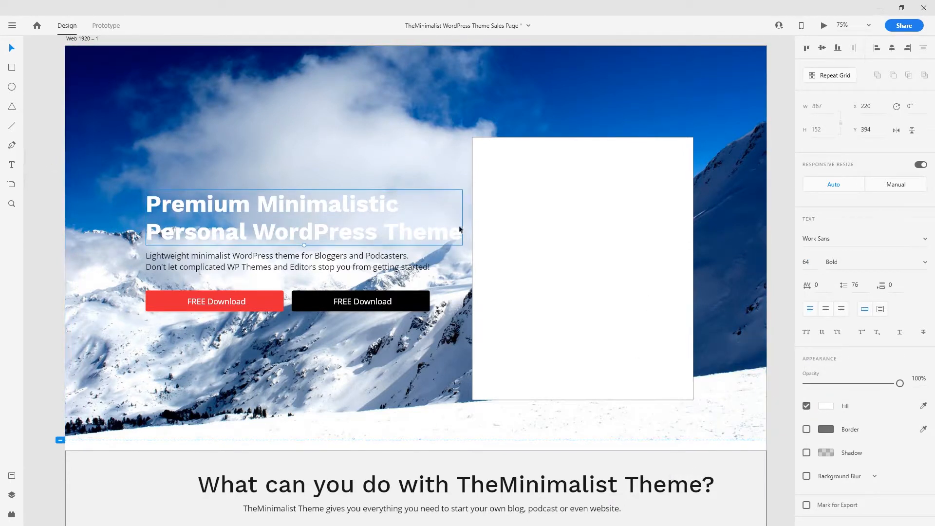
{"action": "left_click", "coordinate": [45, 209]}
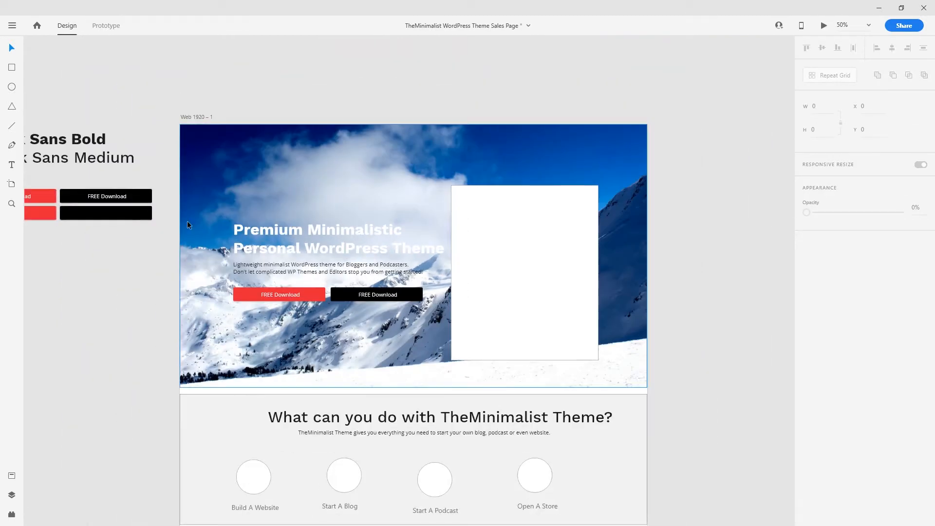
- Draw a borderless rectangle covering the whole hero area
{"action": "left_click", "coordinate": [12, 68]}
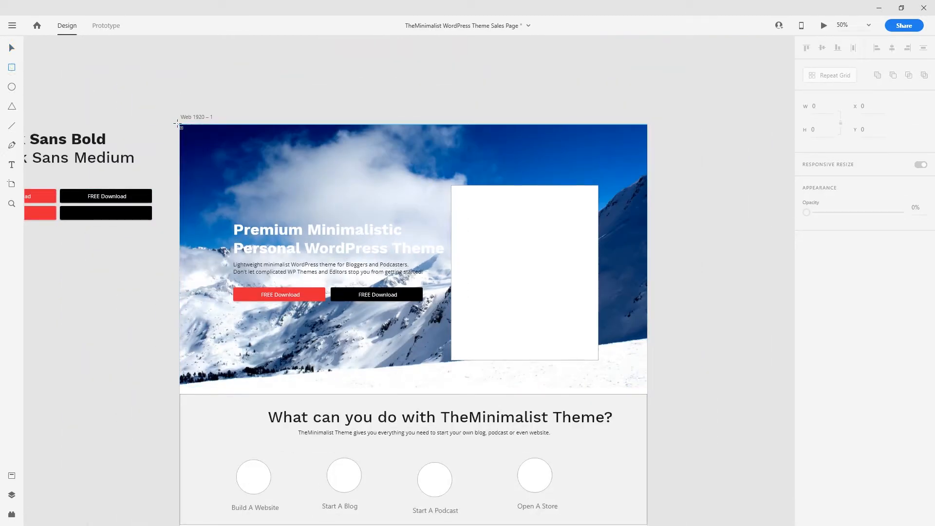
{"action": "left_click_drag", "start_coordinate": [180, 124], "coordinate": [647, 387]}
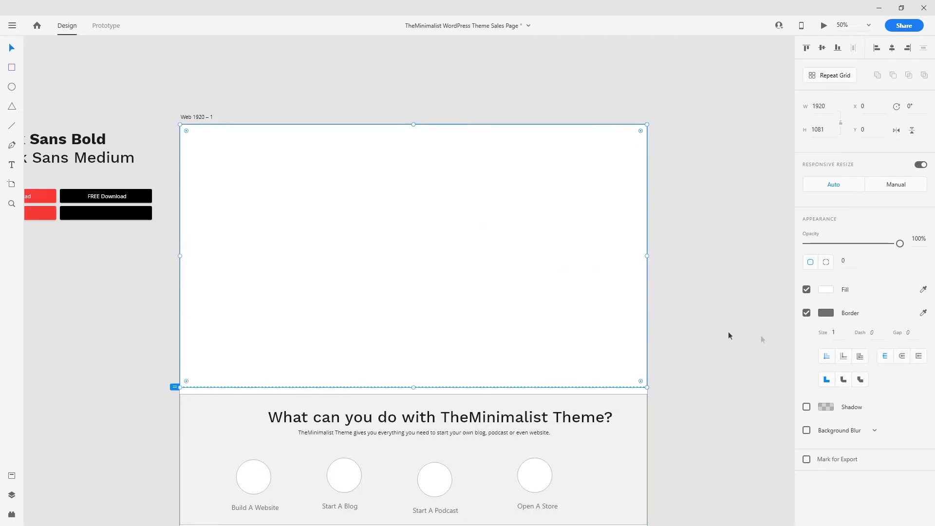
{"action": "left_click", "coordinate": [806, 313]}
{"action": "key", "text": "ctrl+minus"}
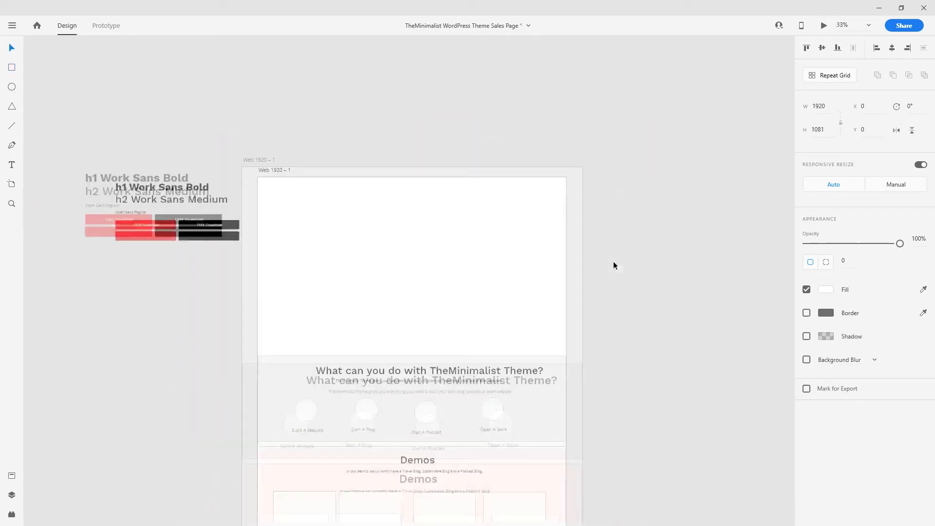
{"action": "key", "text": "ctrl+plus"}
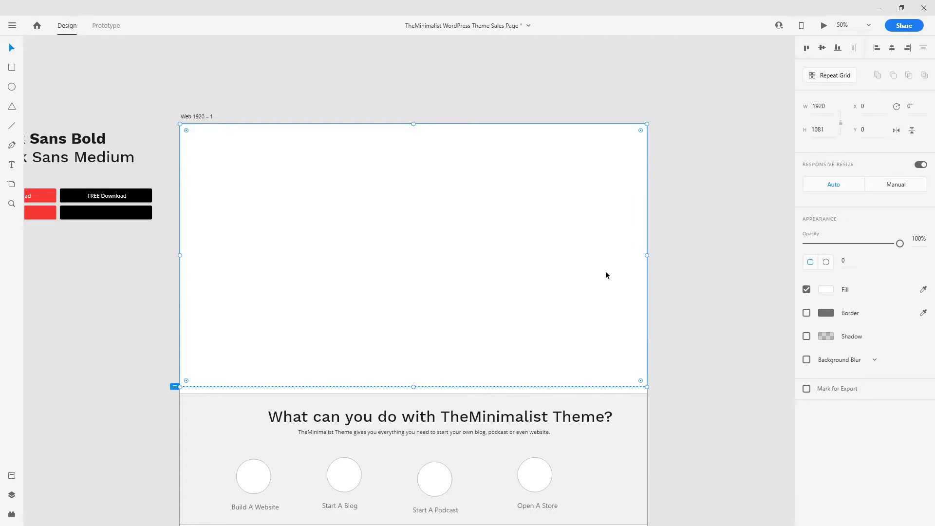
- Layer the rectangle just above the mountain photo, beneath the text and buttons
{"action": "key", "text": "ctrl+v"}
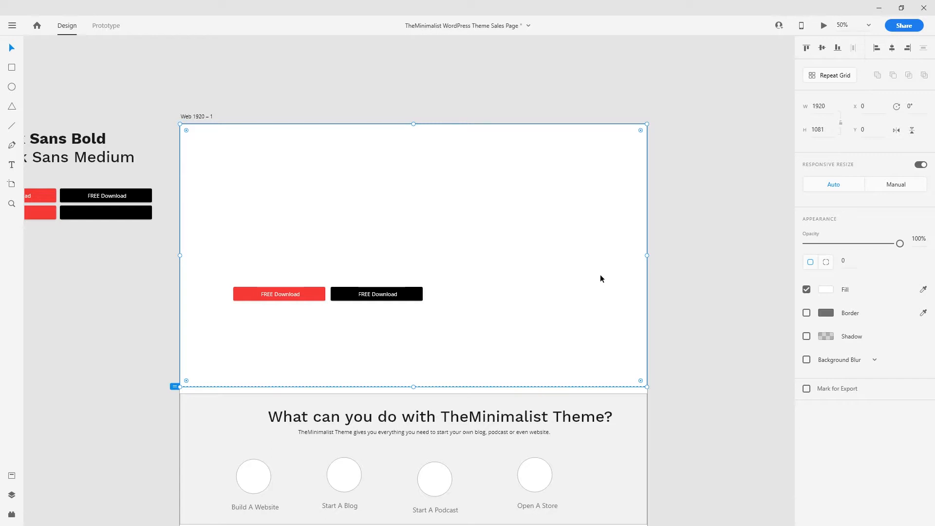
{"action": "key", "text": "ctrl+plus"}
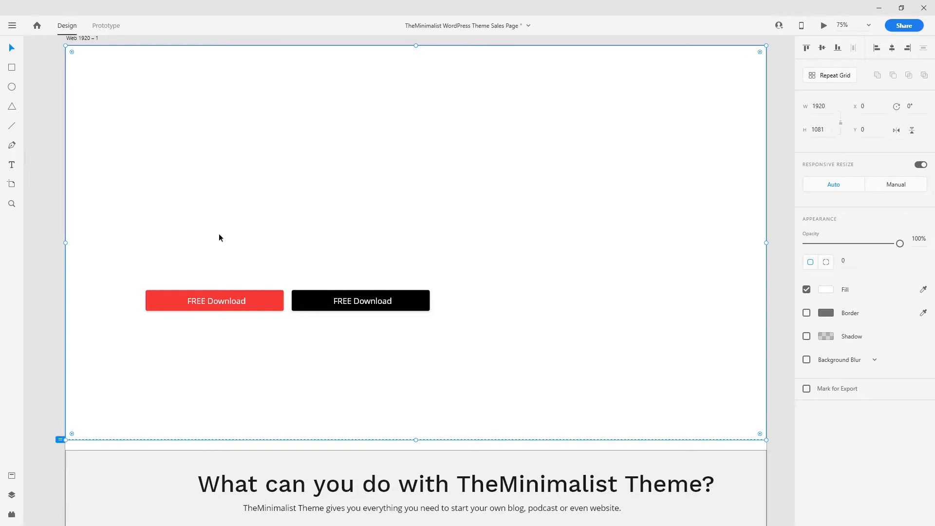
{"action": "key", "text": "ctrl+shift+bracketleft"}
{"action": "key", "text": "ctrl+bracketright"}
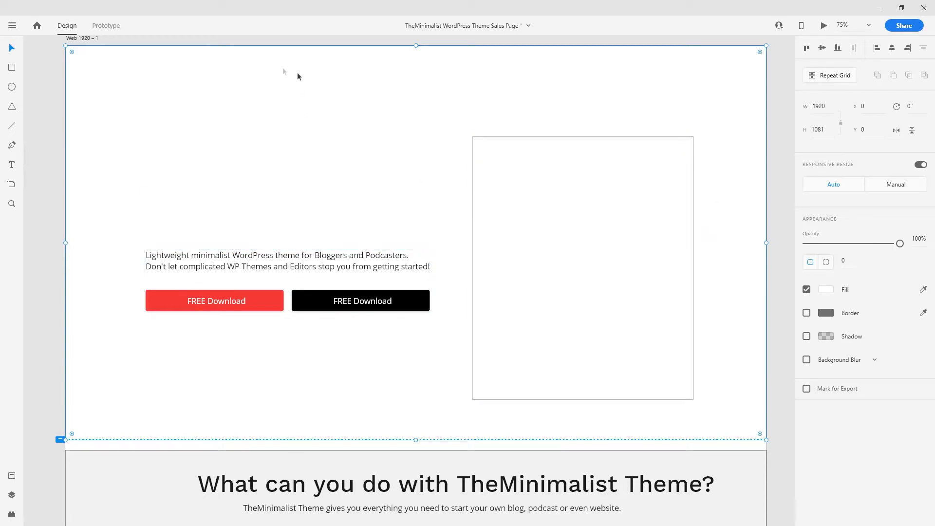
- Switch the rectangle's fill to a linear gradient running from top-right to bottom-left
{"action": "left_click_drag", "start_coordinate": [860, 243], "coordinate": [898, 243]}
{"action": "left_click", "coordinate": [825, 289]}
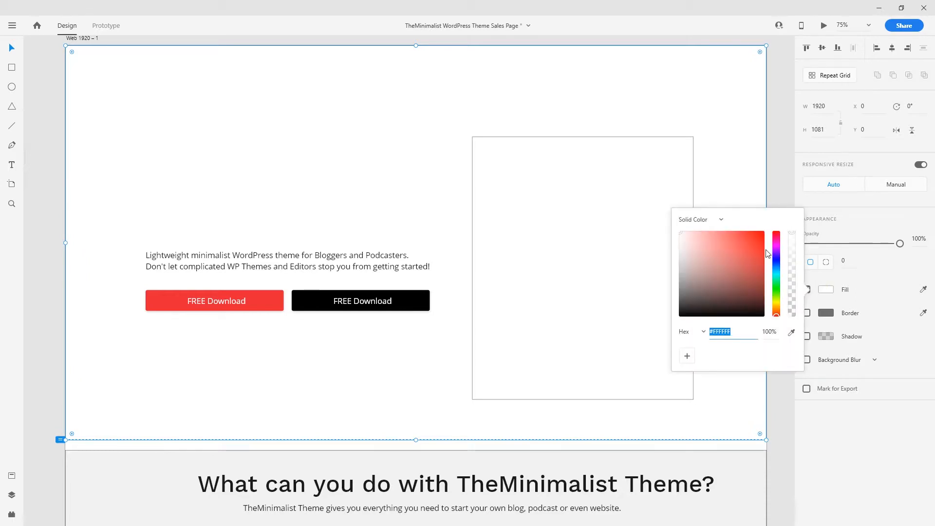
{"action": "left_click", "coordinate": [713, 219]}
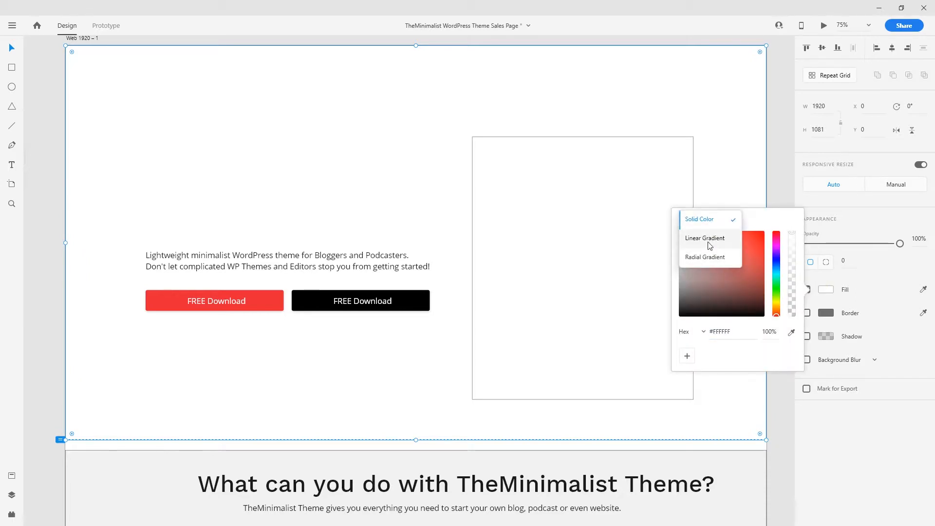
{"action": "left_click", "coordinate": [709, 239]}
{"action": "left_click_drag", "start_coordinate": [416, 439], "coordinate": [66, 440]}
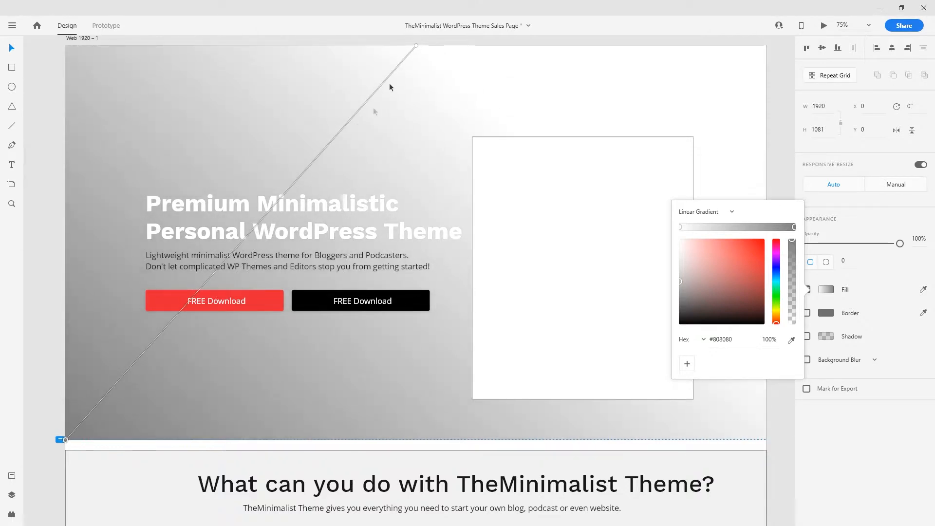
{"action": "left_click_drag", "start_coordinate": [416, 45], "coordinate": [768, 46]}
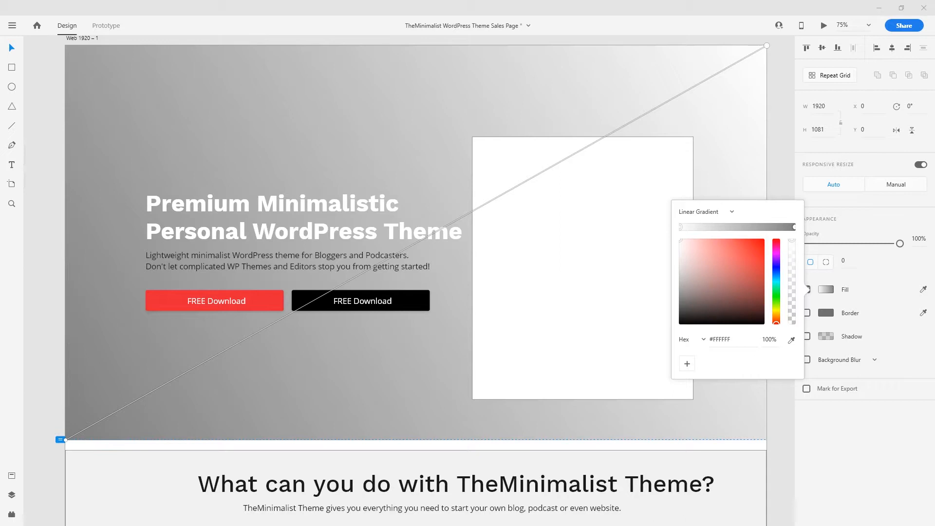
- Set both gradient stops to light cyan #C5FFF9
{"action": "left_click", "coordinate": [794, 227]}
{"action": "left_click_drag", "start_coordinate": [736, 340], "coordinate": [695, 338]}
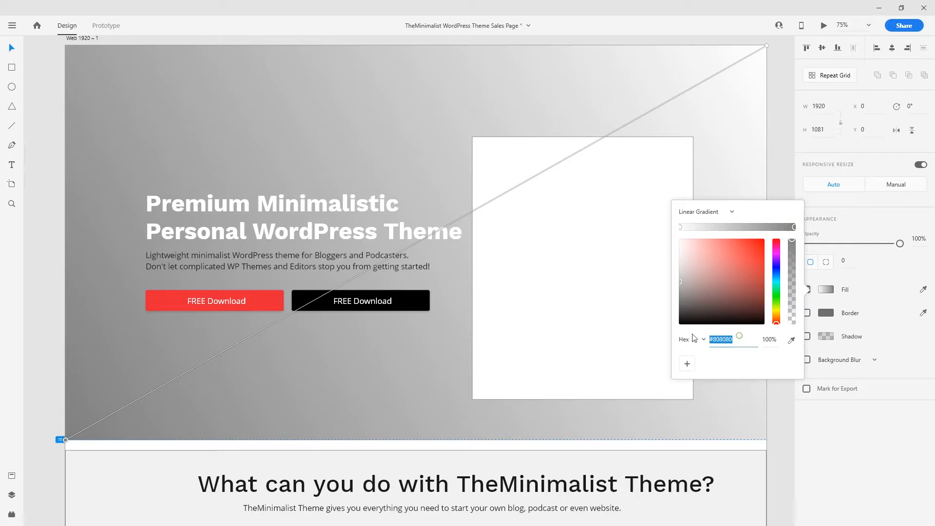
{"action": "type", "text": "#C5FFF9"}
{"action": "key", "text": "Return"}
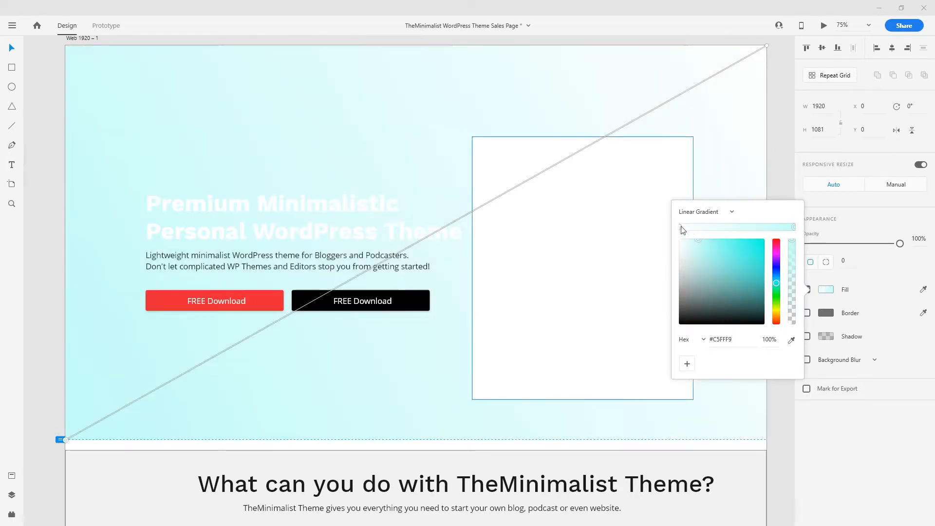
{"action": "left_click", "coordinate": [681, 227]}
{"action": "left_click_drag", "start_coordinate": [732, 339], "coordinate": [710, 339]}
{"action": "type", "text": "#C5FFF9"}
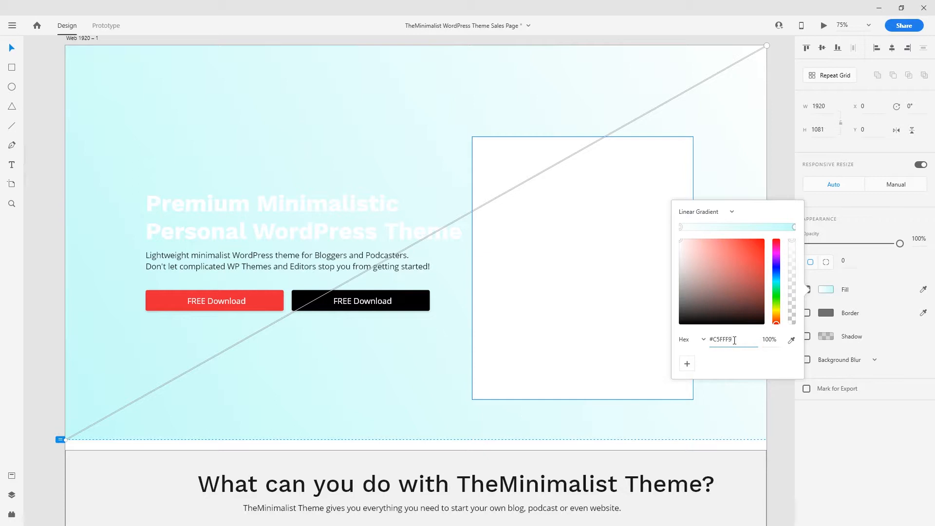
{"action": "key", "text": "Return"}
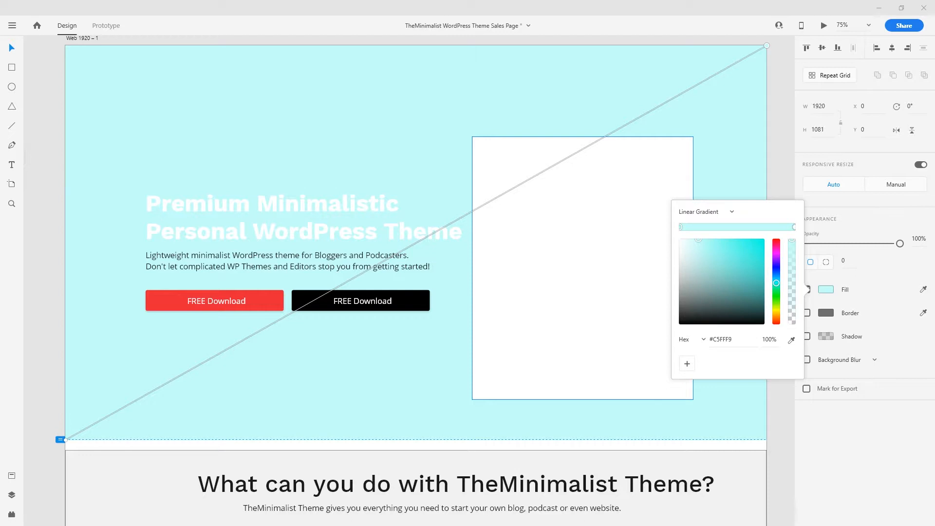
- Change one gradient stop to deep blue #007BB2
{"action": "left_click", "coordinate": [742, 342]}
{"action": "type", "text": "#007BB2"}
{"action": "key", "text": "Return"}
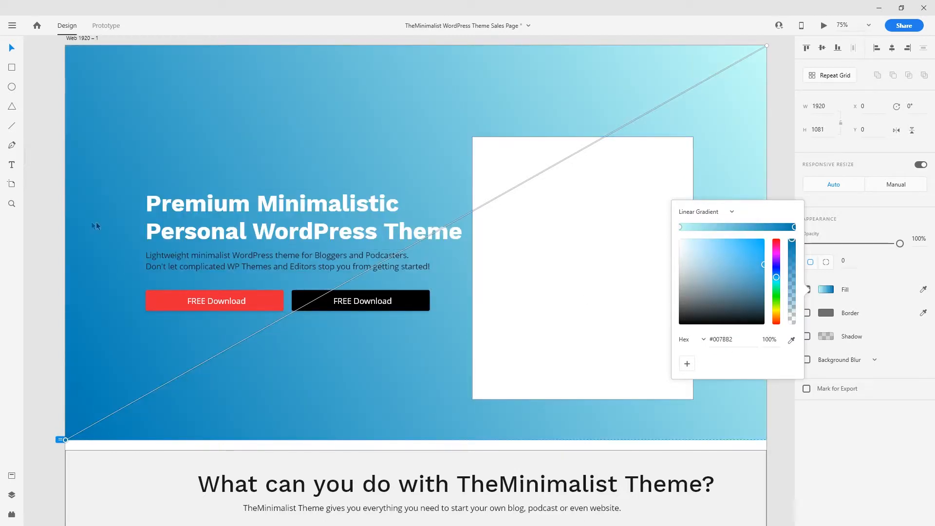
{"action": "left_click", "coordinate": [142, 121]}
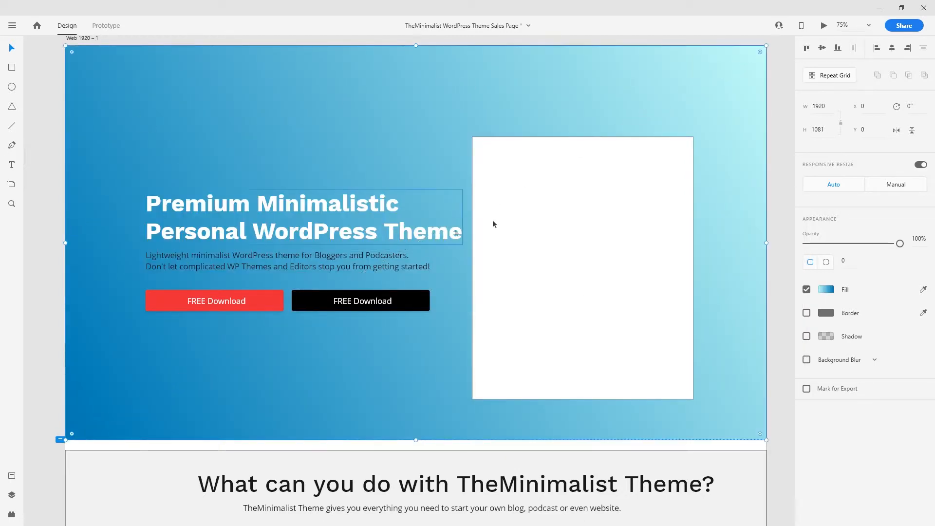
- Lower the gradient overlay's opacity to about 84% so the mountain photo shows through
{"action": "left_click_drag", "start_coordinate": [900, 243], "coordinate": [891, 246]}
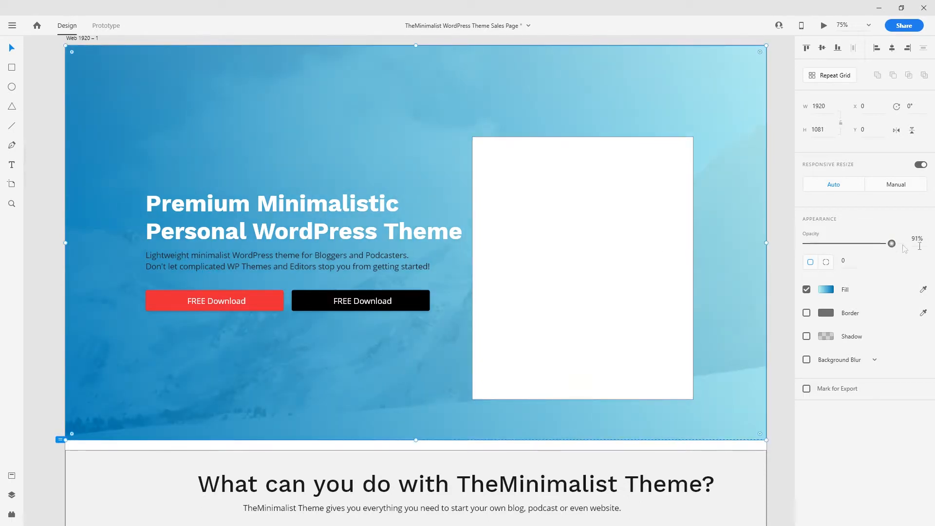
{"action": "left_click", "coordinate": [917, 239]}
{"action": "type", "text": "90"}
{"action": "key", "text": "Return"}
{"action": "left_click_drag", "start_coordinate": [891, 243], "coordinate": [877, 245]}
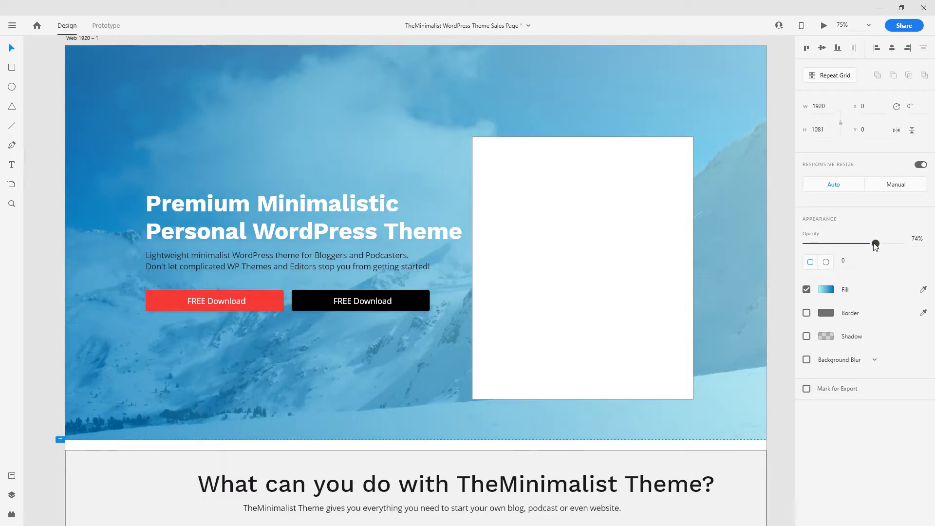
{"action": "left_click_drag", "start_coordinate": [878, 246], "coordinate": [884, 248]}
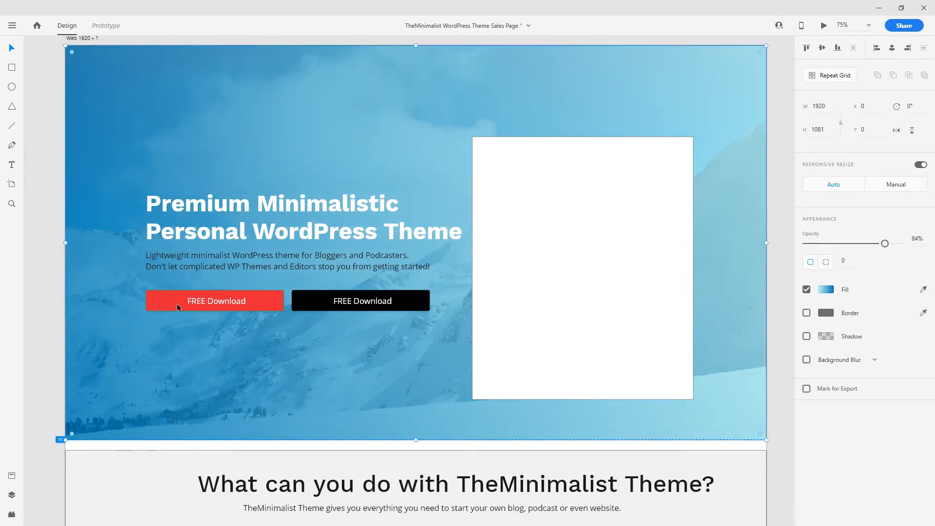
- Make the subtitle paragraph text white
{"action": "left_click", "coordinate": [203, 258]}
{"action": "left_click", "coordinate": [825, 405]}
{"action": "left_click_drag", "start_coordinate": [728, 392], "coordinate": [644, 300]}
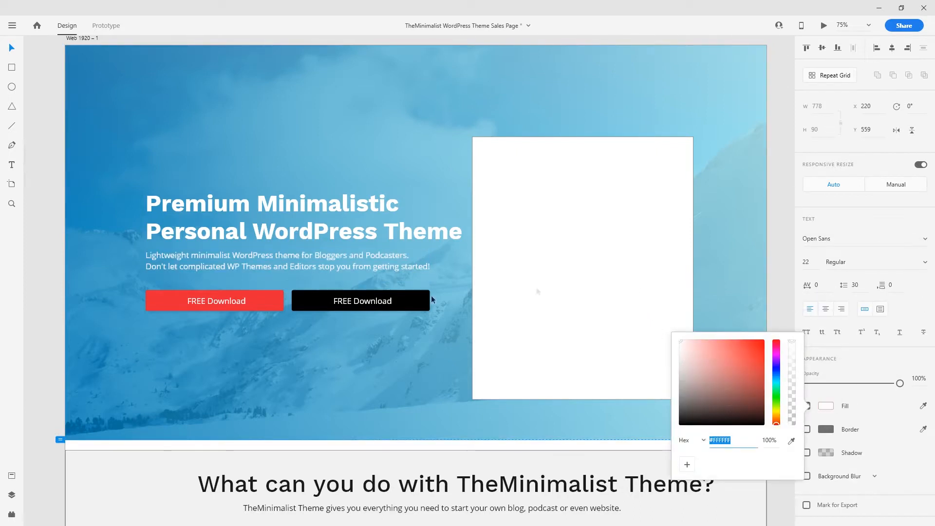
{"action": "left_click", "coordinate": [89, 245]}
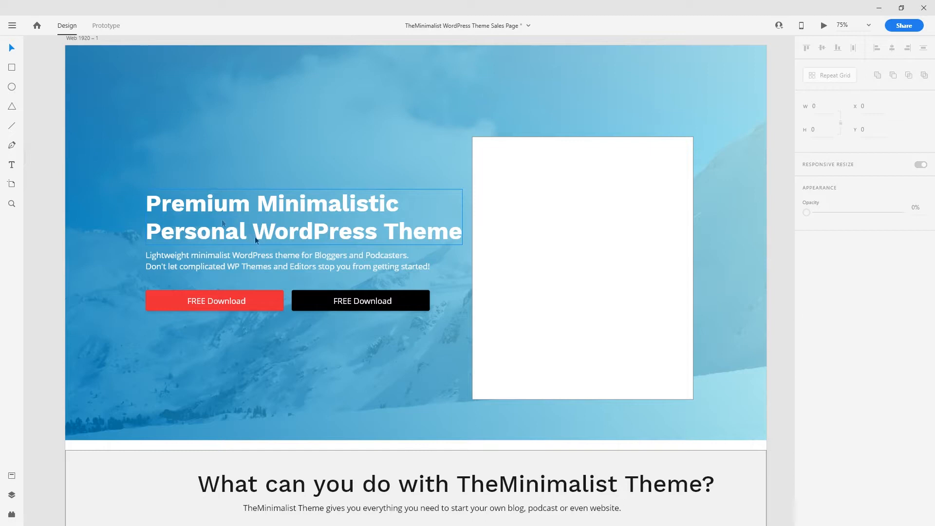
- Give the main headline a black drop shadow at 16% alpha
{"action": "left_click", "coordinate": [297, 216]}
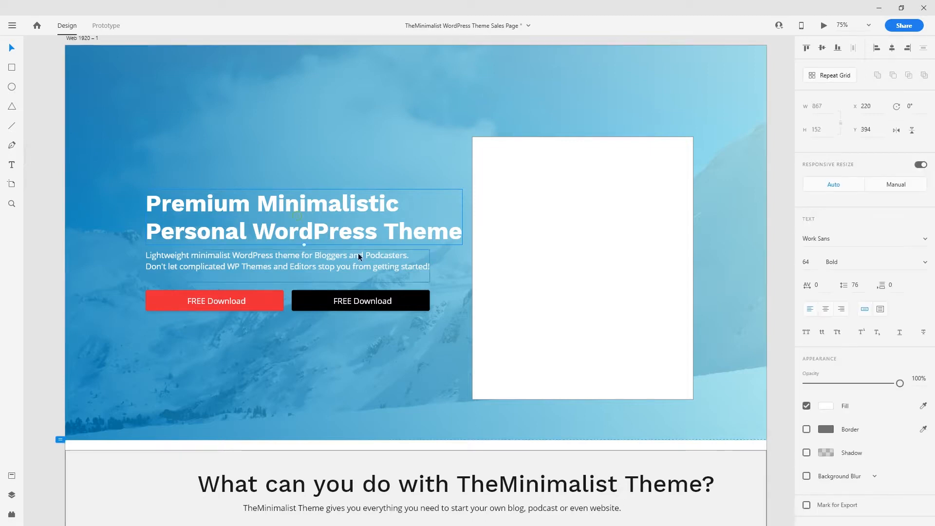
{"action": "left_click", "coordinate": [806, 452]}
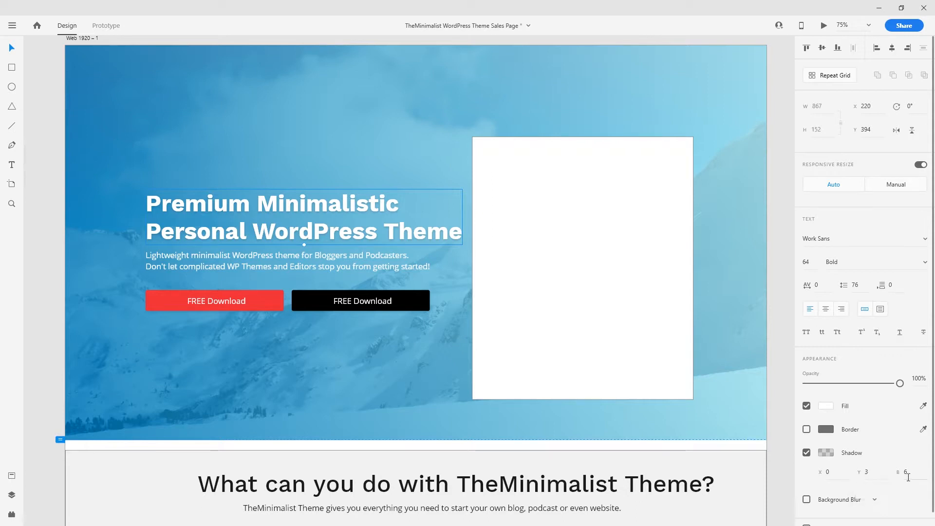
{"action": "left_click", "coordinate": [826, 453]}
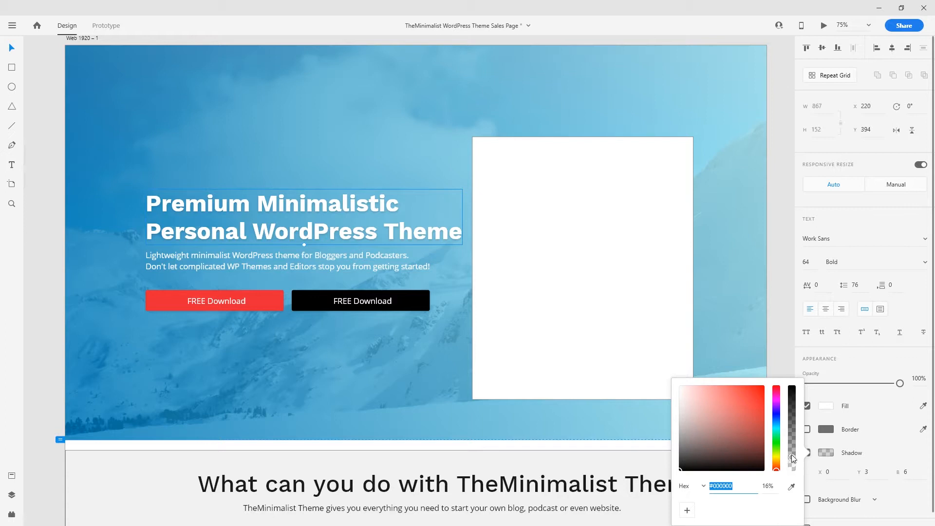
{"action": "left_click", "coordinate": [768, 486]}
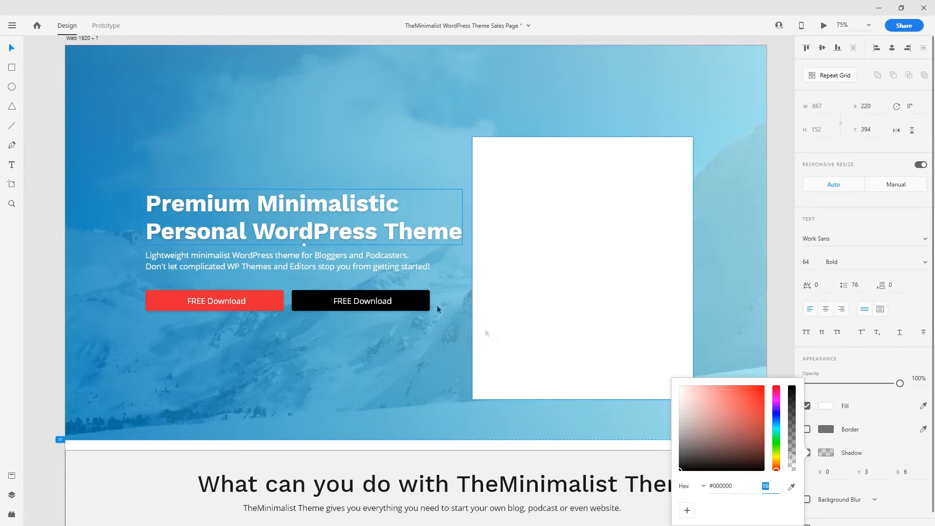
{"action": "left_click", "coordinate": [47, 217]}
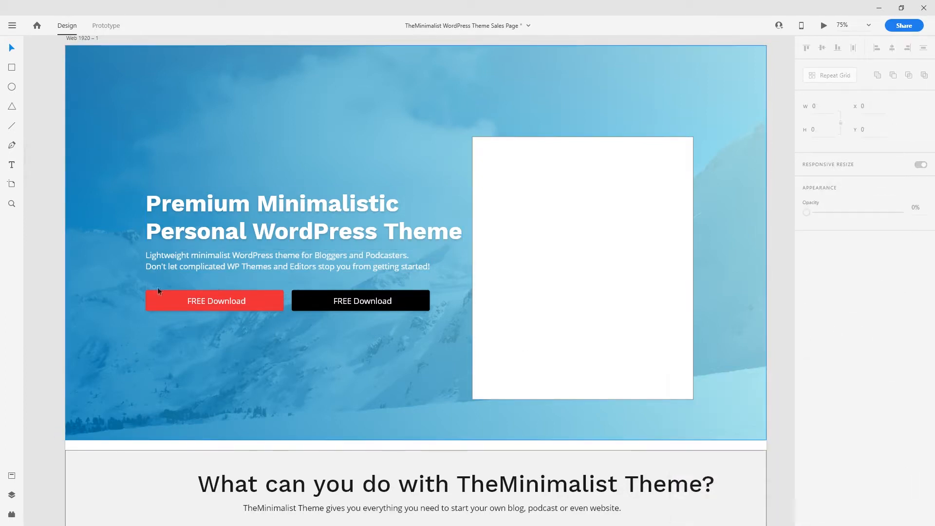
- Delete the white placeholder rectangle from the hero
{"action": "left_click_drag", "start_coordinate": [523, 247], "coordinate": [558, 254]}
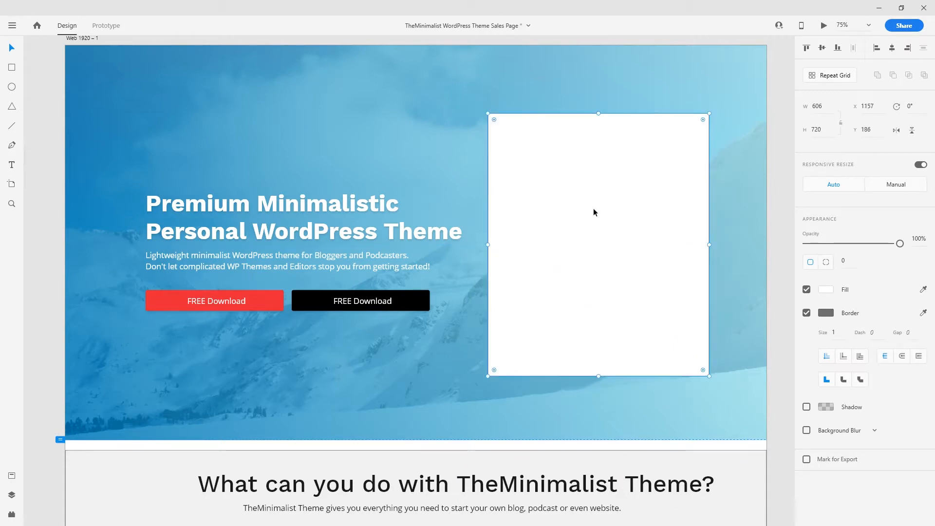
{"action": "key", "text": "Delete"}
{"action": "key", "text": "ctrl+1"}
{"action": "left_click_drag", "start_coordinate": [305, 354], "coordinate": [491, 339]}
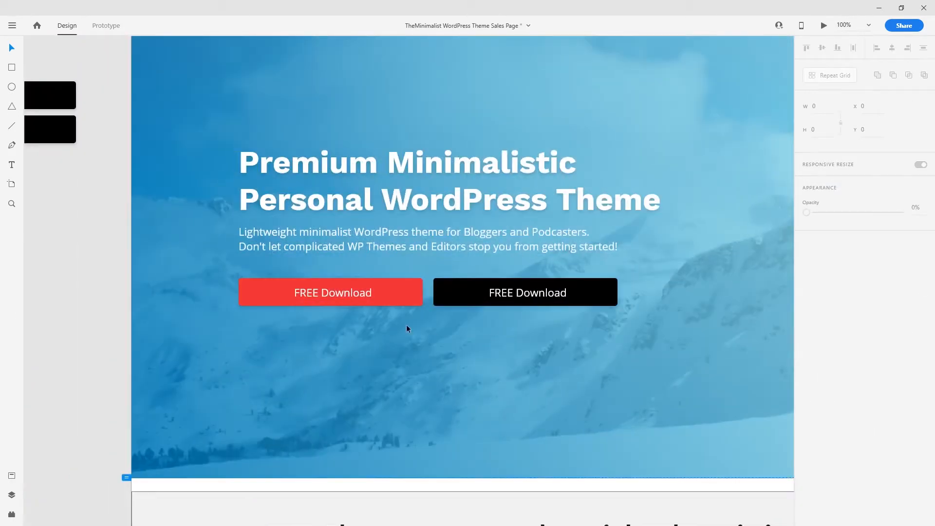
{"action": "key", "text": "ctrl+2"}
{"action": "key", "text": "ctrl+1"}
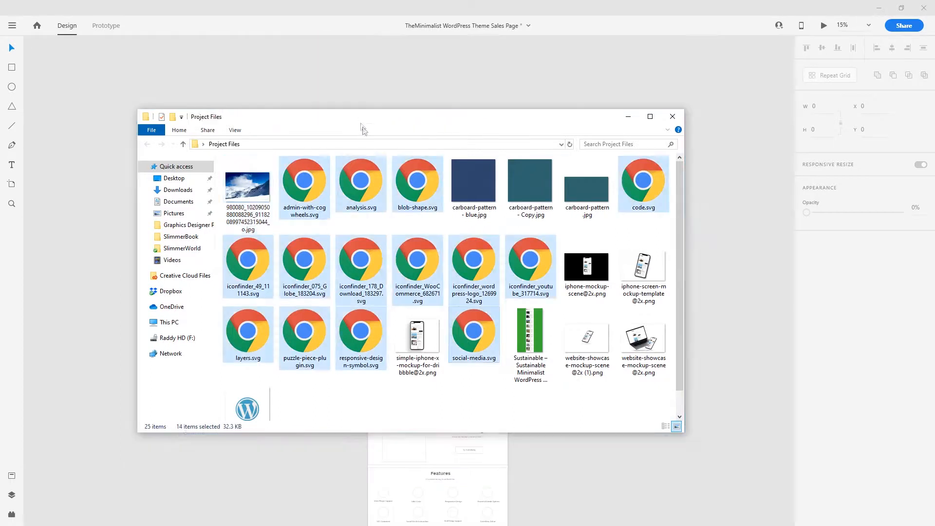
- Import the fourteen SVG icons from Project Files and place the row left of the page
{"action": "left_click_drag", "start_coordinate": [360, 127], "coordinate": [591, 170]}
{"action": "left_click_drag", "start_coordinate": [503, 228], "coordinate": [330, 83]}
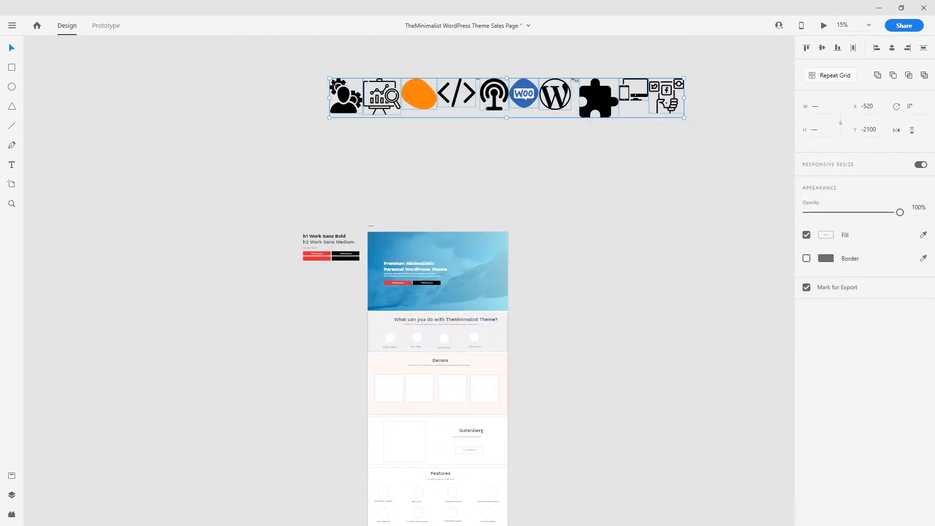
{"action": "left_click_drag", "start_coordinate": [330, 78], "coordinate": [565, 154]}
{"action": "left_click", "coordinate": [667, 153]}
{"action": "left_click_drag", "start_coordinate": [716, 151], "coordinate": [556, 71]}
{"action": "left_click_drag", "start_coordinate": [664, 116], "coordinate": [339, 294]}
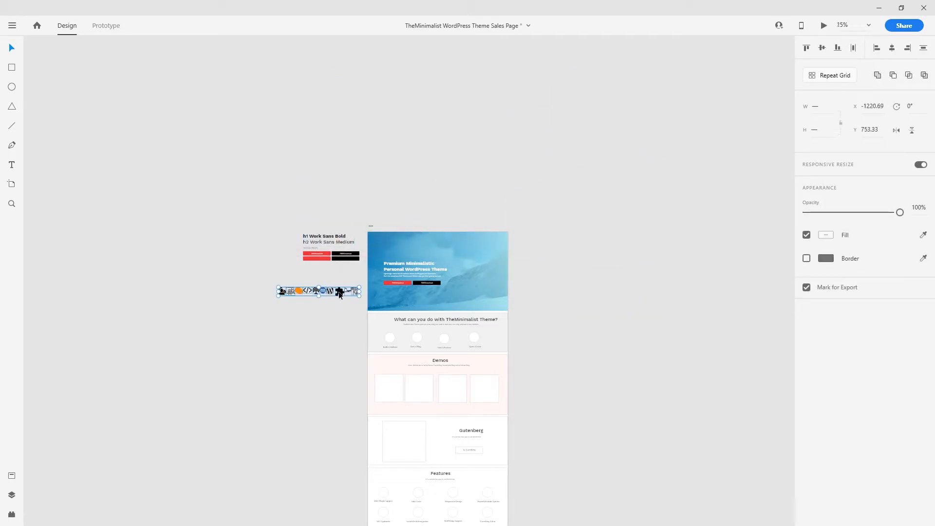
- Change the icon row's vertical alignment and zoom in to 300% on the small icons
{"action": "scroll", "coordinate": [340, 290], "scroll_direction": "up", "scroll_amount": 5}
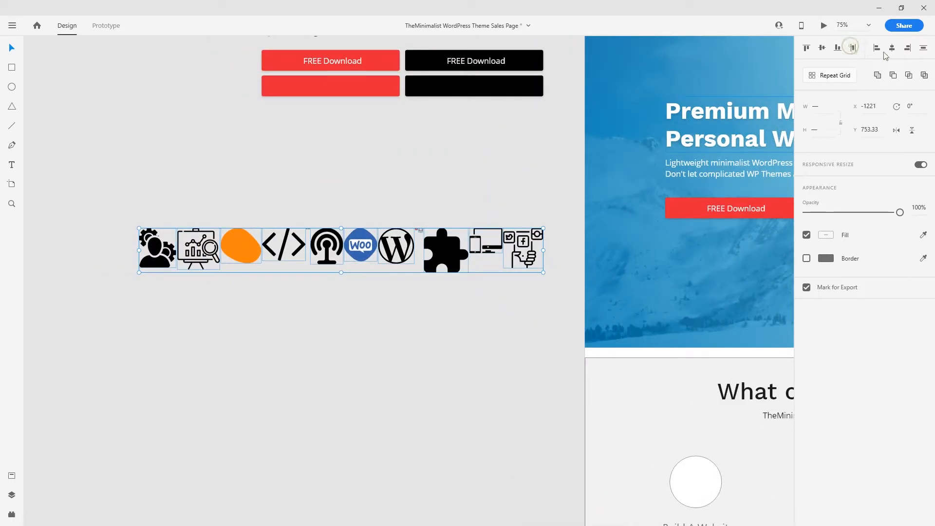
{"action": "left_click", "coordinate": [923, 49]}
{"action": "left_click", "coordinate": [372, 378]}
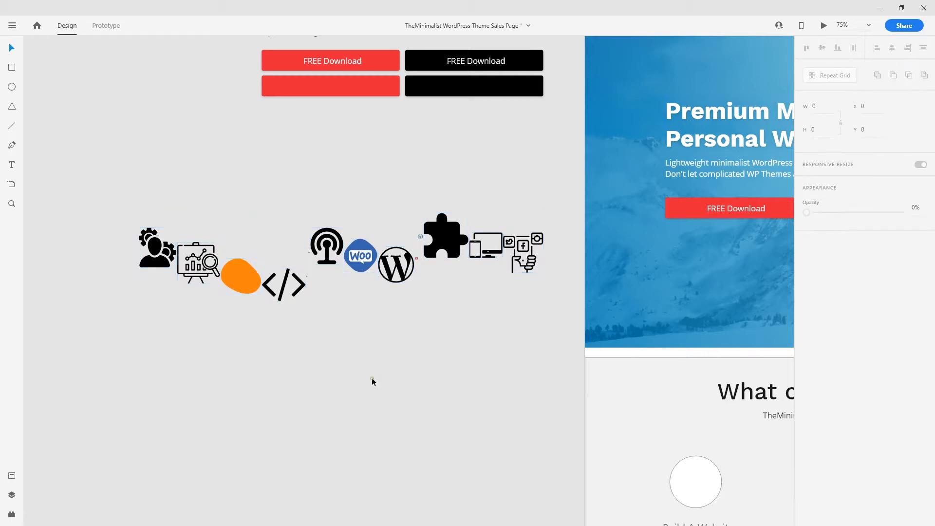
{"action": "key", "text": "ctrl+1"}
{"action": "key", "text": "ctrl+plus"}
{"action": "key", "text": "ctrl+plus"}
{"action": "key", "text": "ctrl+plus"}
{"action": "left_click_drag", "start_coordinate": [226, 319], "coordinate": [486, 360]}
{"action": "left_click_drag", "start_coordinate": [378, 364], "coordinate": [466, 366]}
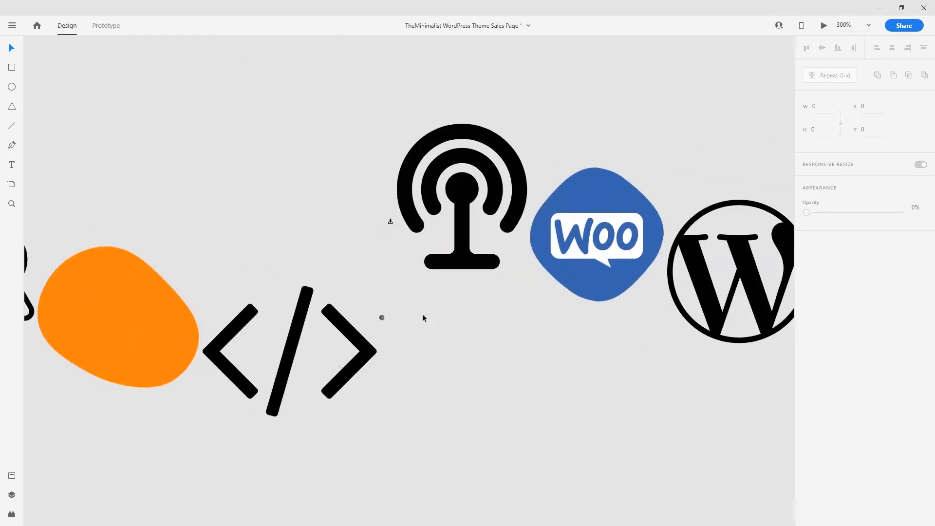
- Enlarge the download and globe icons and move them up and left
{"action": "left_click", "coordinate": [390, 220]}
{"action": "left_click_drag", "start_coordinate": [392, 224], "coordinate": [469, 306]}
{"action": "left_click_drag", "start_coordinate": [428, 275], "coordinate": [324, 144]}
{"action": "left_click_drag", "start_coordinate": [370, 286], "coordinate": [231, 133]}
{"action": "left_click", "coordinate": [383, 317]}
{"action": "key", "text": "ctrl+1"}
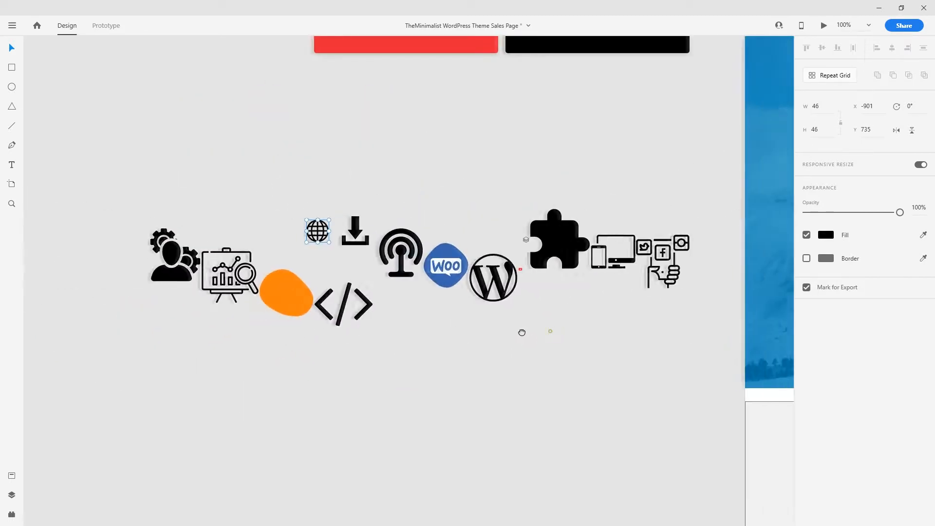
{"action": "scroll", "coordinate": [527, 275], "scroll_direction": "up", "scroll_amount": 5, "text": "ctrl"}
- Enlarge the YouTube and layers icons and place layers beside YouTube
{"action": "left_click_drag", "start_coordinate": [496, 245], "coordinate": [514, 278]}
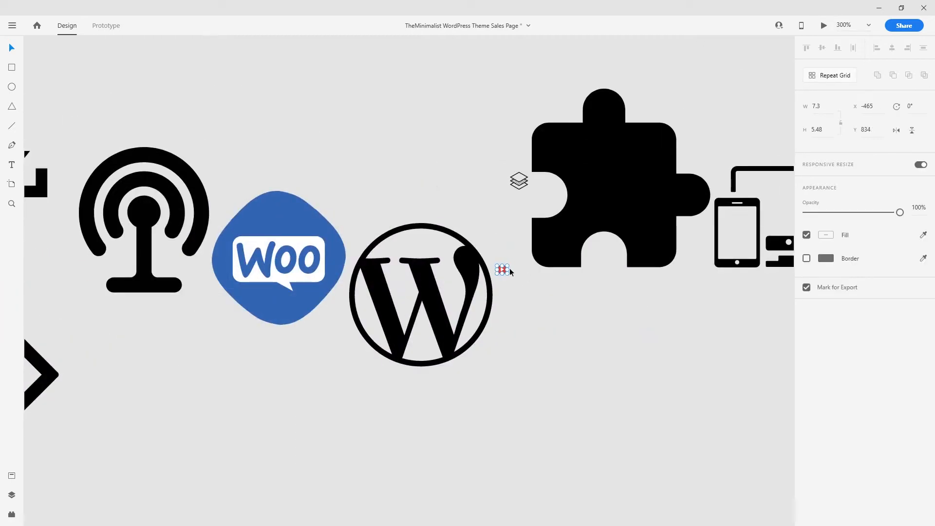
{"action": "left_click_drag", "start_coordinate": [507, 265], "coordinate": [325, 121]}
{"action": "left_click_drag", "start_coordinate": [482, 166], "coordinate": [594, 242]}
{"action": "left_click_drag", "start_coordinate": [540, 210], "coordinate": [411, 105]}
{"action": "key", "text": "ctrl+minus"}
{"action": "key", "text": "ctrl+minus"}
{"action": "key", "text": "ctrl+minus"}
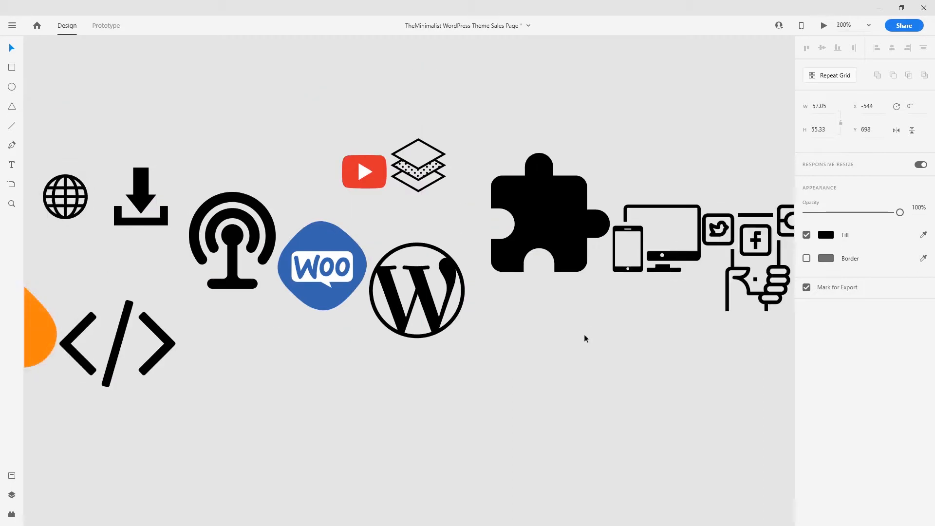
{"action": "left_click", "coordinate": [243, 343]}
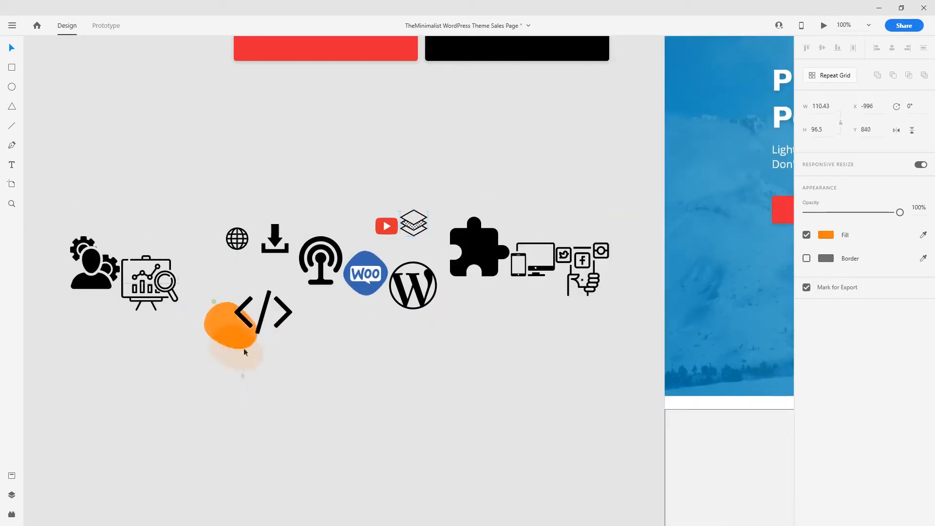
- Reposition the analytics-board and person-gears icons into the cluster
{"action": "left_click_drag", "start_coordinate": [161, 305], "coordinate": [197, 196]}
{"action": "mouse_move", "coordinate": [97, 272]}
{"action": "left_mouse_down"}
{"action": "mouse_move", "coordinate": [134, 299]}
{"action": "mouse_move", "coordinate": [196, 294]}
{"action": "left_mouse_up"}
{"action": "left_click", "coordinate": [356, 373]}
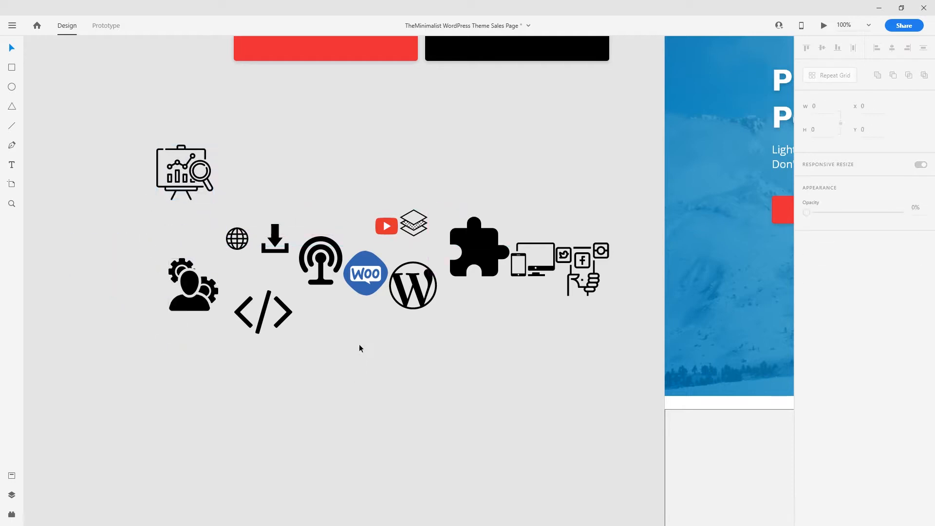
{"action": "scroll", "coordinate": [360, 349], "scroll_direction": "right", "scroll_amount": 3}
{"action": "scroll", "coordinate": [360, 348], "scroll_direction": "up", "scroll_amount": 1}
{"action": "left_click", "coordinate": [212, 269]}
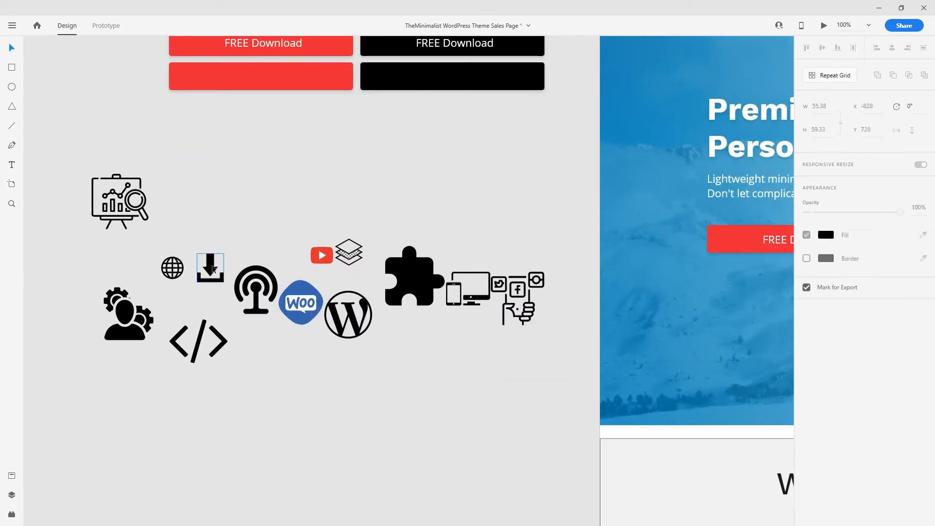
- Place a smaller white download icon at the left edge of the red FREE Download button
{"action": "left_click_drag", "start_coordinate": [213, 273], "coordinate": [259, 286]}
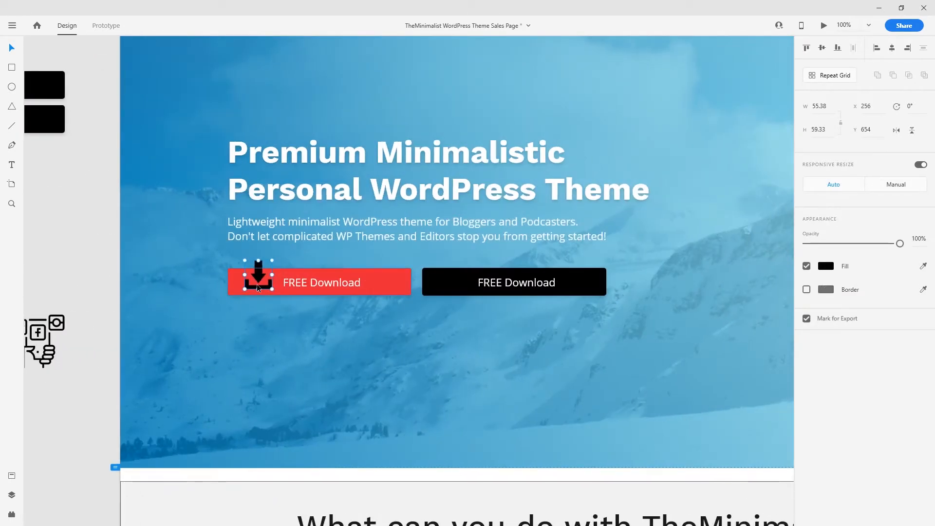
{"action": "scroll", "coordinate": [257, 284], "scroll_direction": "up", "scroll_amount": 3}
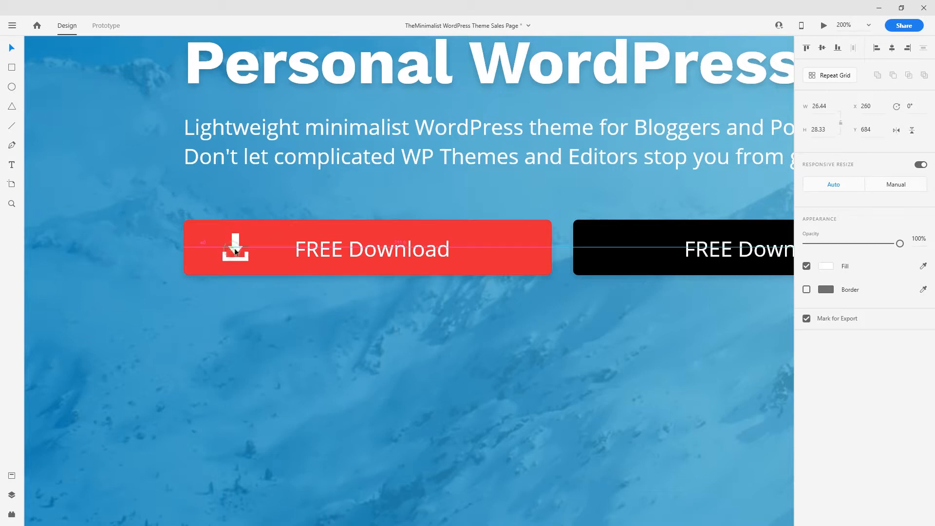
{"action": "left_click_drag", "start_coordinate": [239, 253], "coordinate": [217, 252]}
{"action": "key", "text": "ctrl+1"}
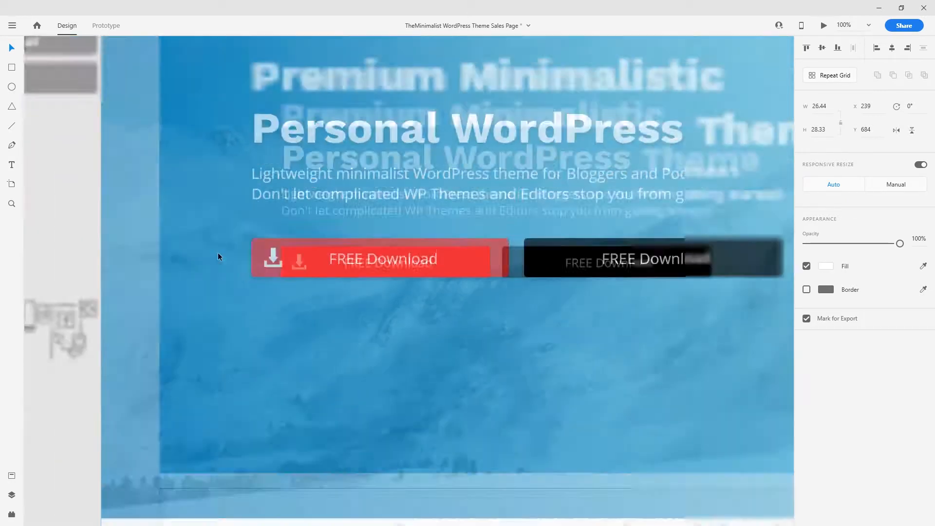
{"action": "key", "text": "Escape"}
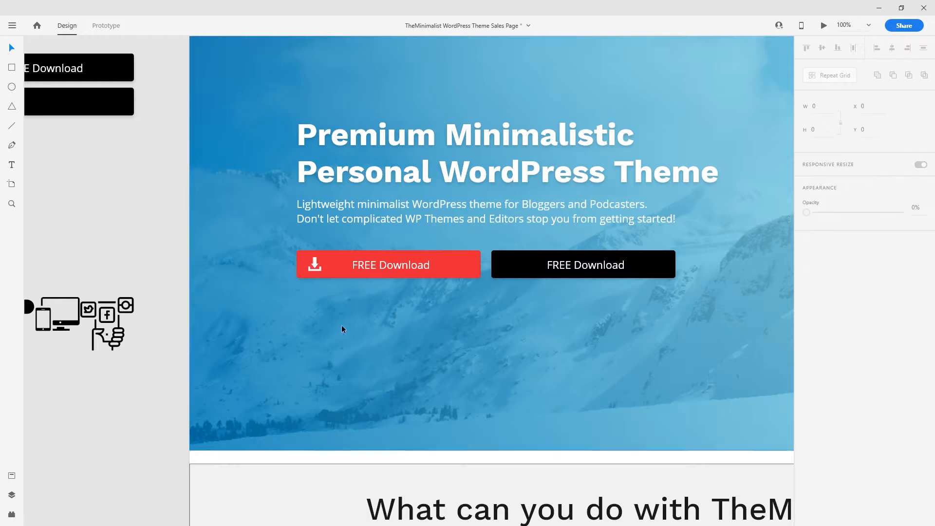
{"action": "key", "text": "ctrl+2"}
{"action": "left_click_drag", "start_coordinate": [217, 248], "coordinate": [266, 247]}
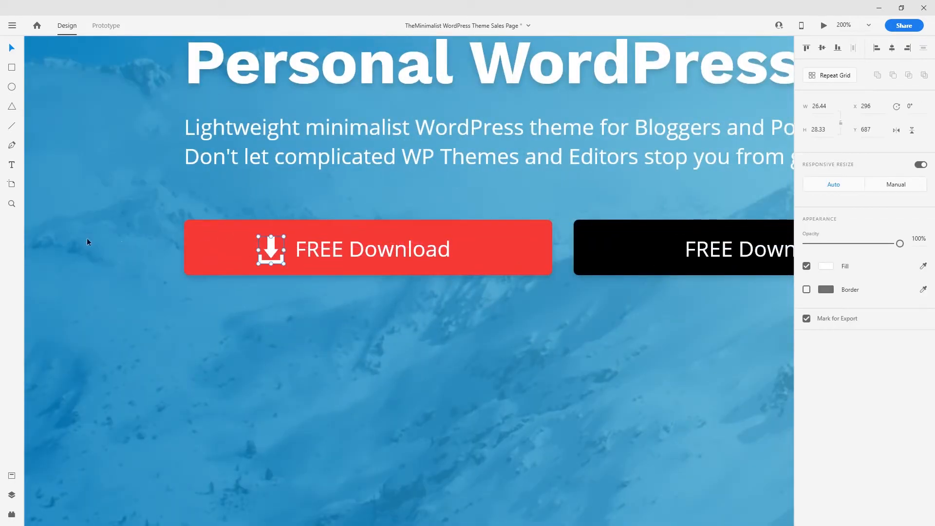
{"action": "key", "text": "ctrl+1"}
{"action": "key", "text": "Escape"}
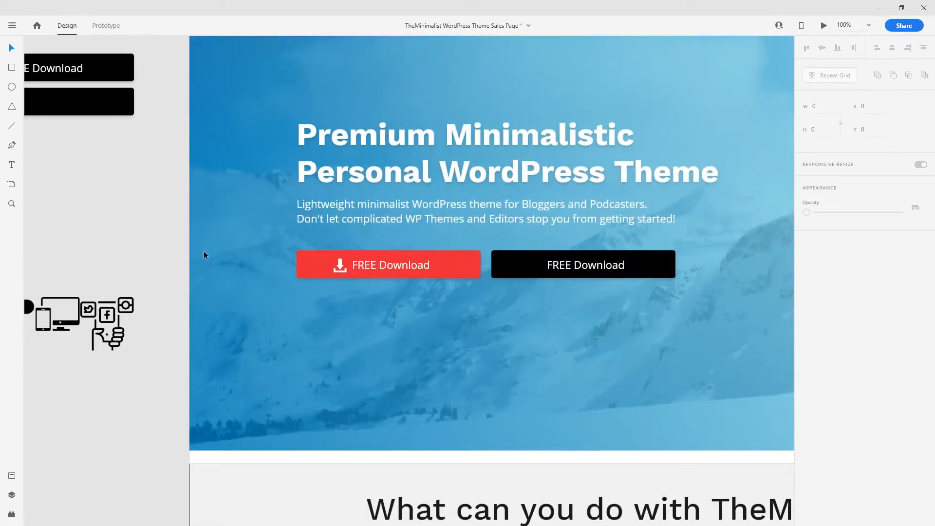
{"action": "key", "text": "ctrl+minus"}
{"action": "key", "text": "ctrl+plus"}
{"action": "key", "text": "ctrl+plus"}
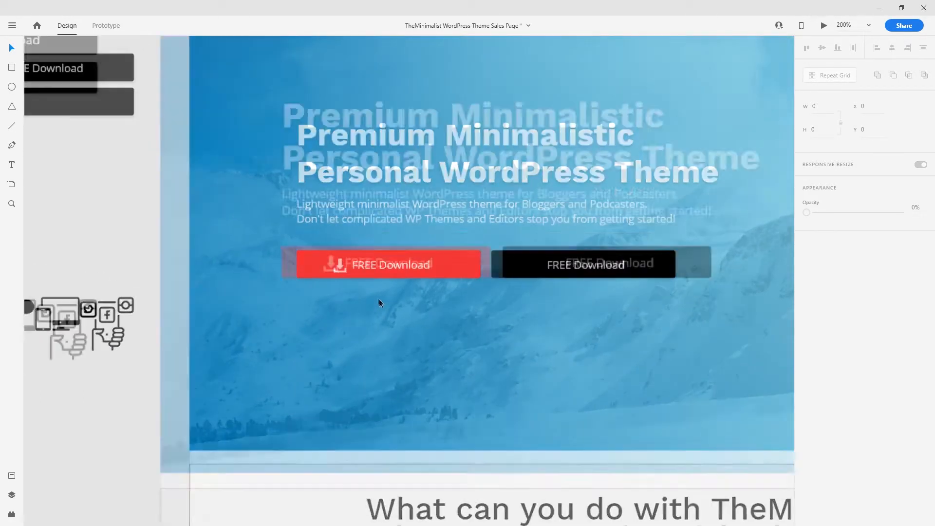
{"action": "key", "text": "ctrl+z"}
- Nudge the FREE Download label left and draw a small white rectangle on the button
{"action": "double_click", "coordinate": [366, 250]}
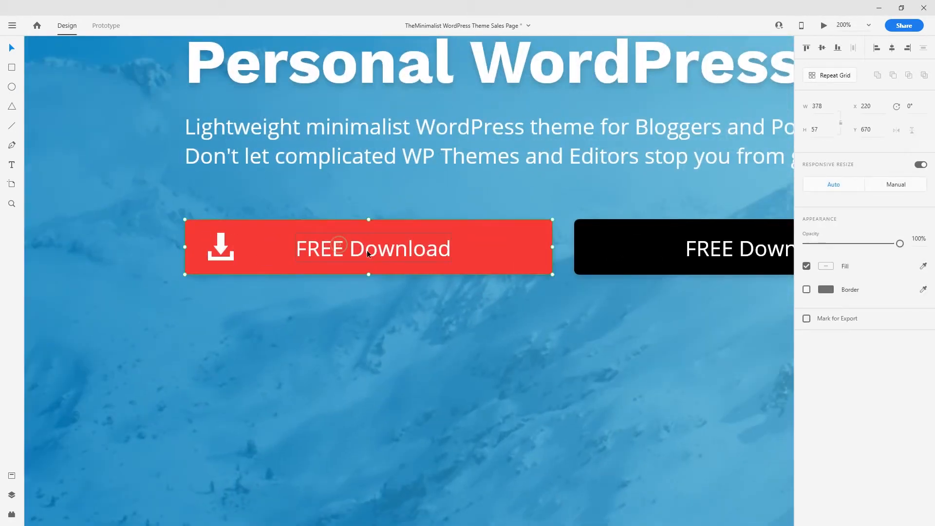
{"action": "left_click_drag", "start_coordinate": [405, 250], "coordinate": [396, 250]}
{"action": "left_click_drag", "start_coordinate": [365, 252], "coordinate": [362, 252]}
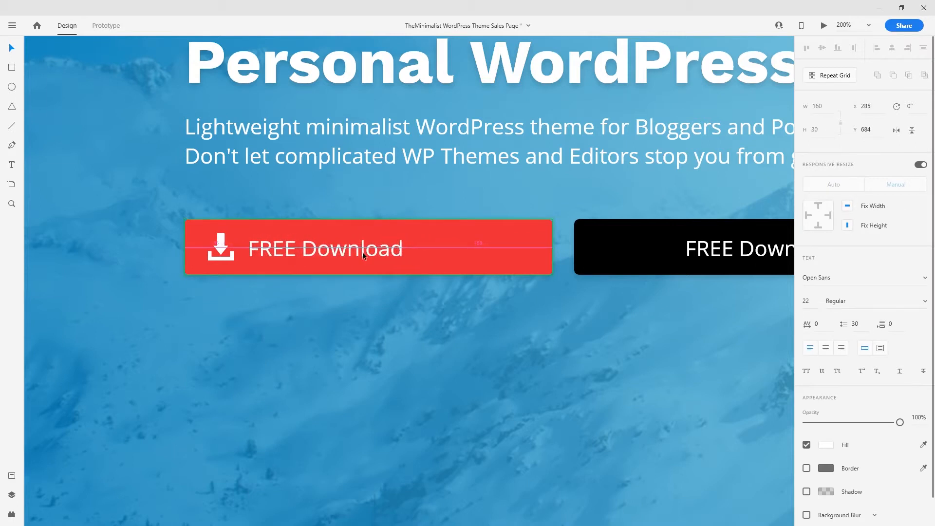
{"action": "left_click", "coordinate": [12, 67]}
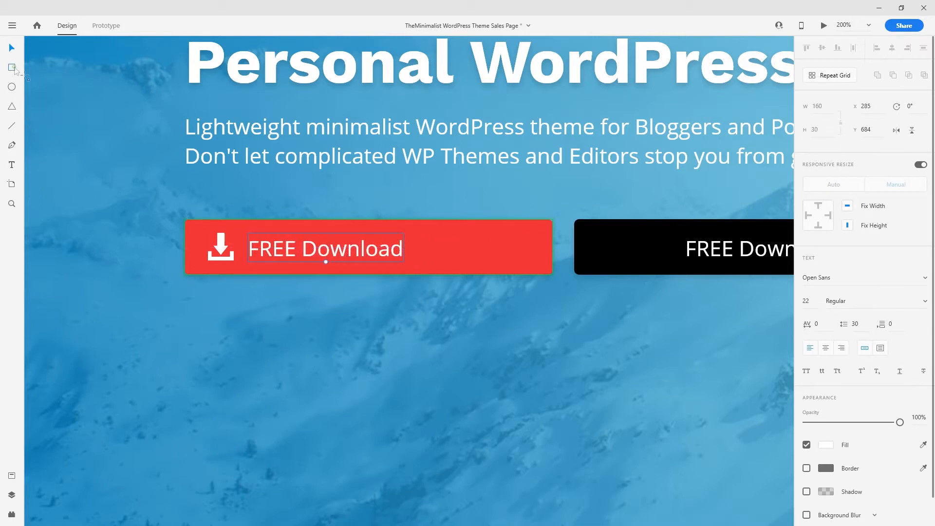
{"action": "mouse_move", "coordinate": [186, 231]}
{"action": "left_mouse_down"}
{"action": "mouse_move", "coordinate": [193, 271]}
{"action": "mouse_move", "coordinate": [210, 283]}
{"action": "mouse_move", "coordinate": [412, 250]}
{"action": "left_mouse_up"}
{"action": "key", "text": "v"}
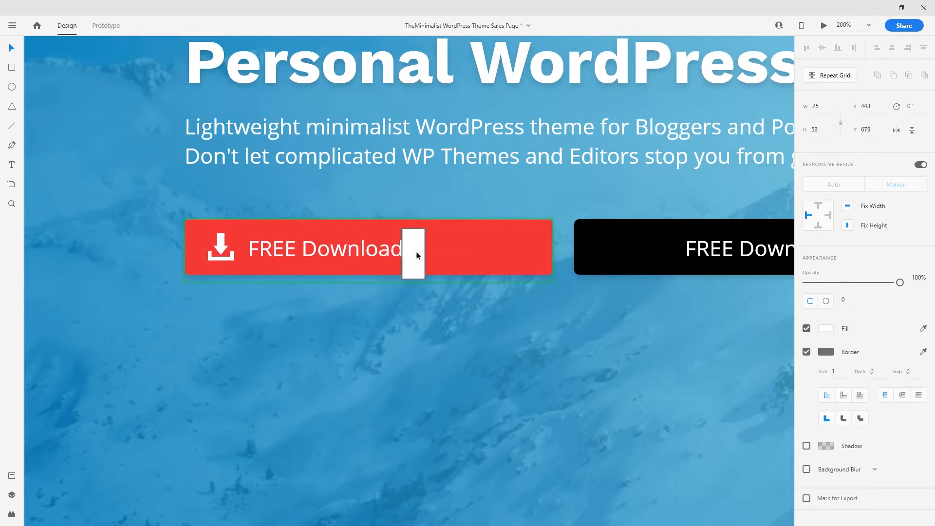
- Shorten the red button to 248 wide around its icon and label
{"action": "left_click", "coordinate": [515, 248]}
{"action": "left_click_drag", "start_coordinate": [548, 247], "coordinate": [404, 343]}
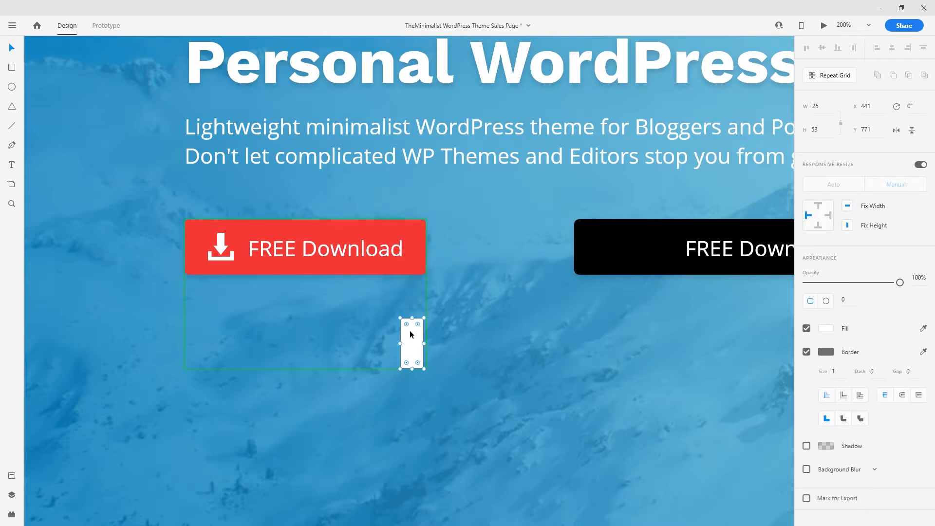
{"action": "key", "text": "Delete"}
{"action": "key", "text": "ctrl+z"}
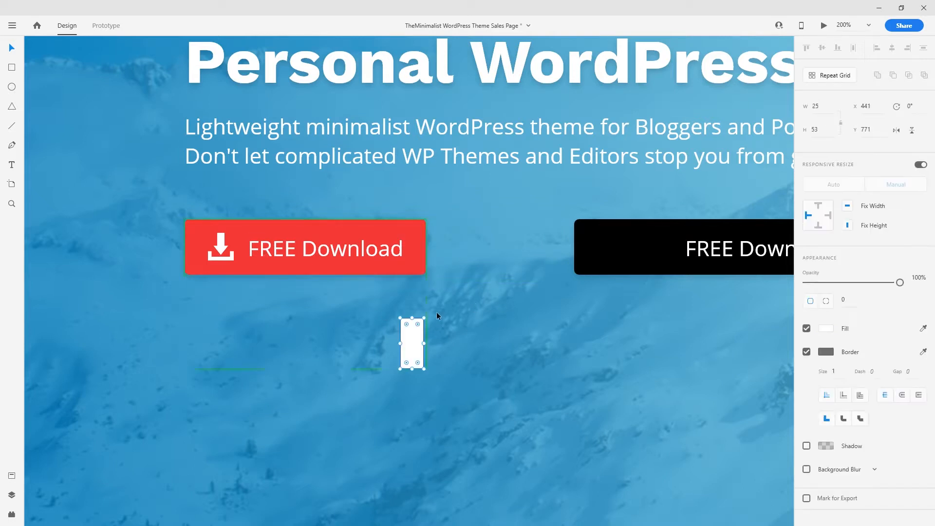
{"action": "key", "text": "Delete"}
{"action": "key", "text": "ctrl+z"}
{"action": "left_click", "coordinate": [486, 344]}
- Retype the black button's label as 'Watch YouTube Video'
{"action": "key", "text": "ctrl+minus"}
{"action": "double_click", "coordinate": [595, 263]}
{"action": "type", "text": "Y"}
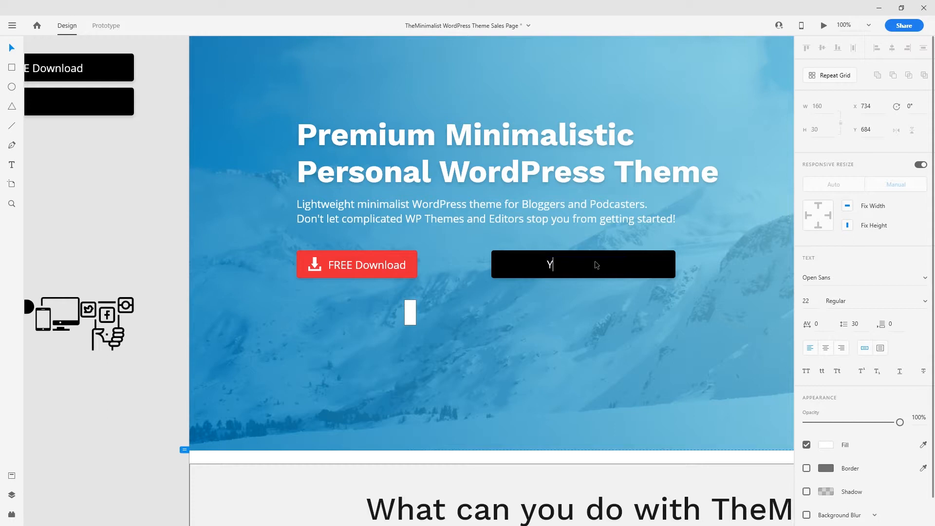
{"action": "type", "text": "atch YoutTube Vide"}
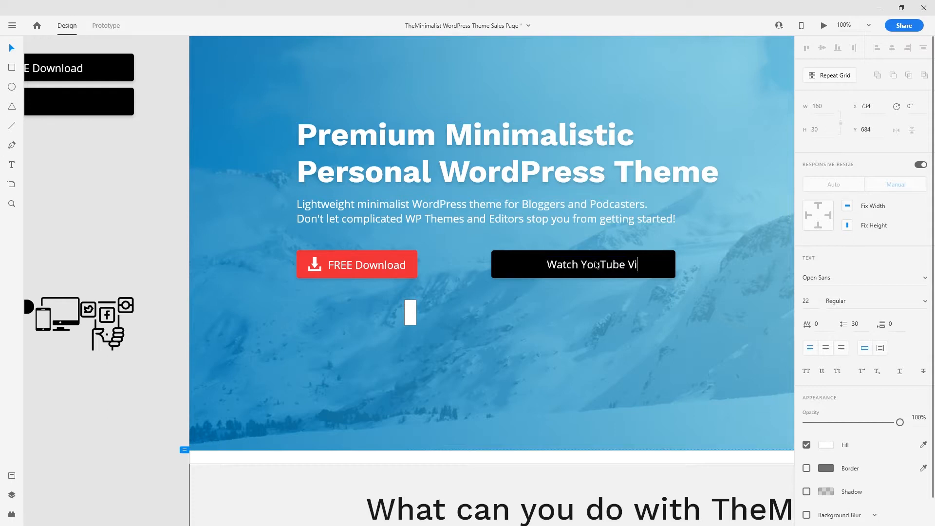
{"action": "key", "text": "BackSpace"}
{"action": "key", "text": "BackSpace"}
{"action": "type", "text": "deo"}
- Copy the red YouTube play icon from the icon collection
{"action": "left_click", "coordinate": [117, 360]}
{"action": "left_click_drag", "start_coordinate": [110, 359], "coordinate": [367, 355]}
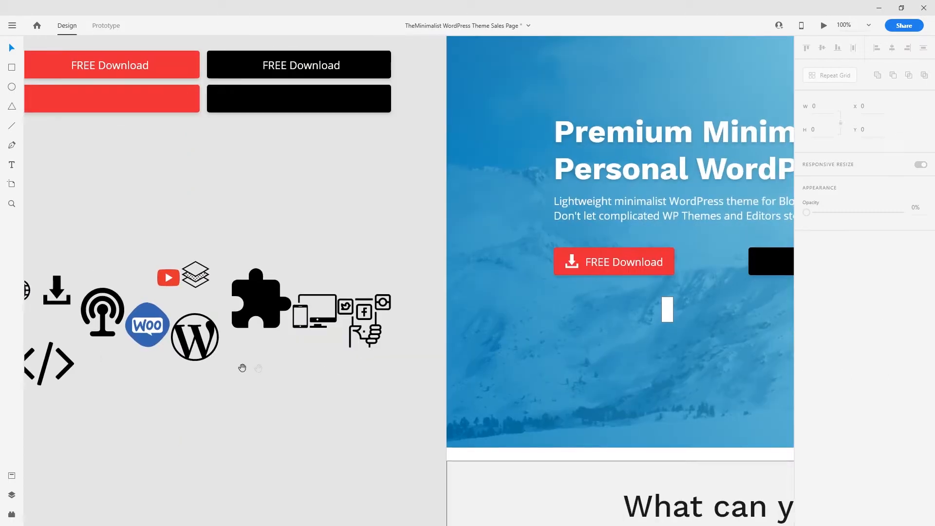
{"action": "left_click_drag", "start_coordinate": [258, 368], "coordinate": [368, 368]}
{"action": "left_click", "coordinate": [273, 269]}
{"action": "key", "text": "ctrl+c"}
- Paste the icon and place the copy at the left end of the black 'Watch YouTube Video' button
{"action": "left_click_drag", "start_coordinate": [535, 302], "coordinate": [207, 307]}
{"action": "key", "text": "ctrl+v"}
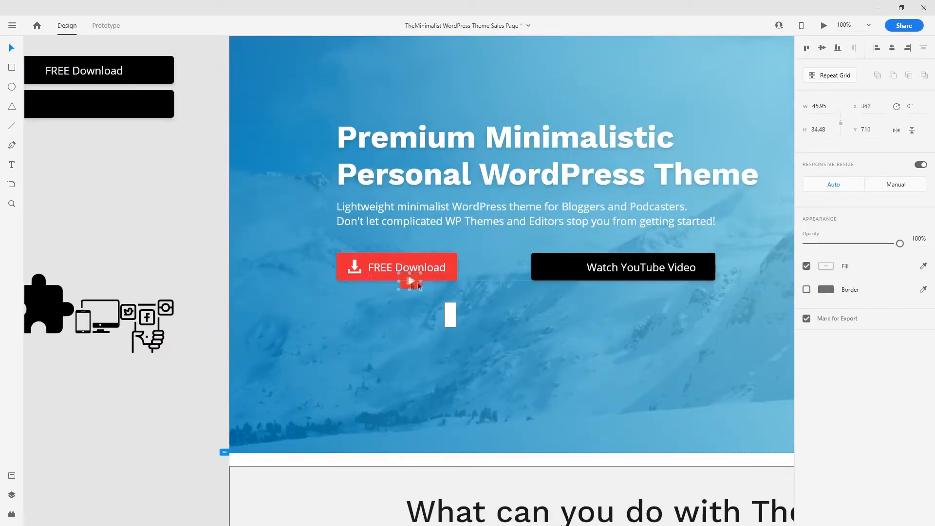
{"action": "left_click_drag", "start_coordinate": [412, 285], "coordinate": [550, 272]}
{"action": "scroll", "coordinate": [550, 272], "scroll_direction": "up", "scroll_amount": 3}
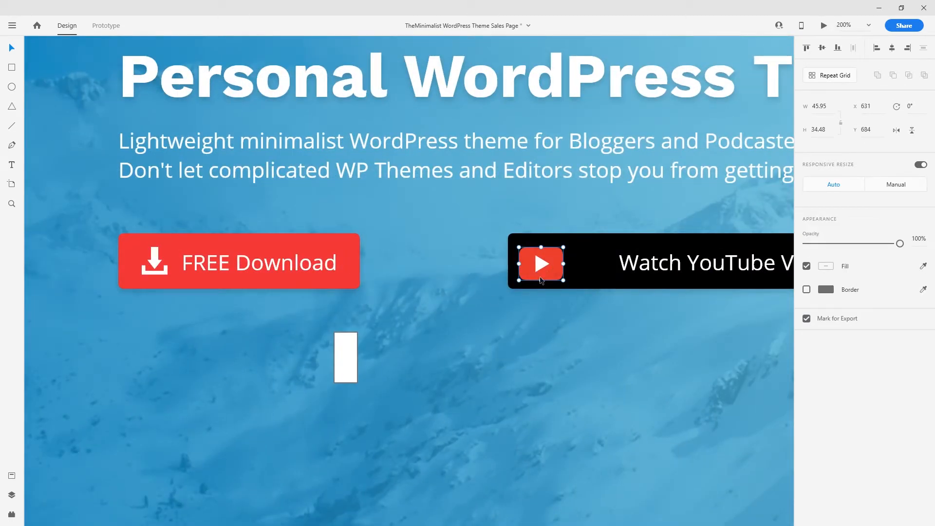
{"action": "left_click_drag", "start_coordinate": [554, 267], "coordinate": [559, 266]}
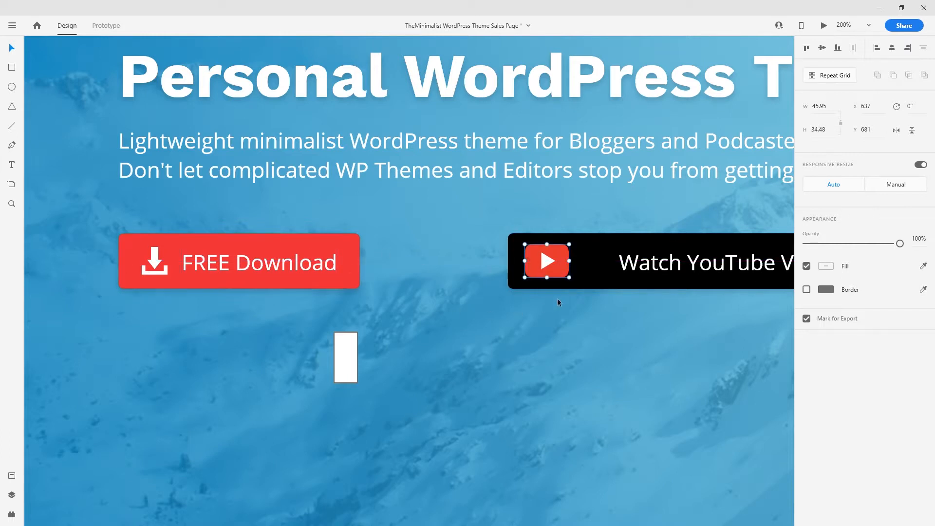
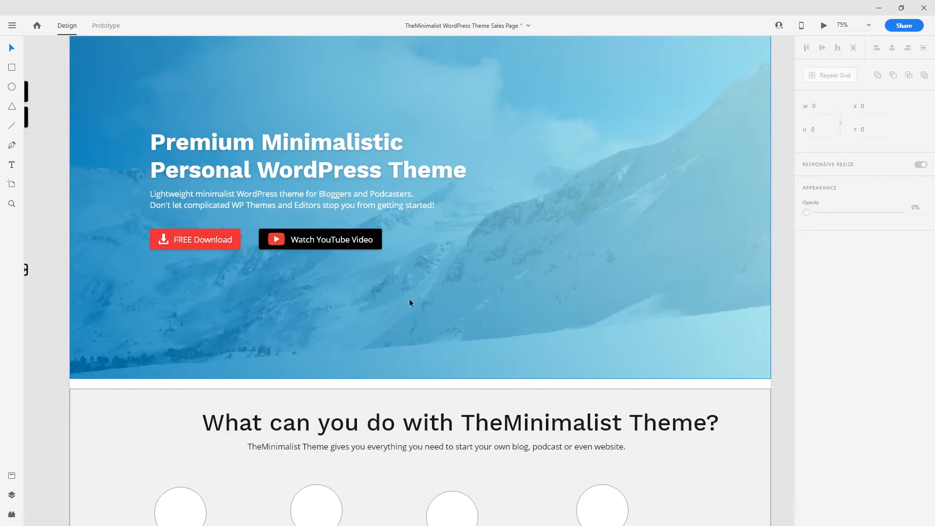
- Turn on the 12-column layout grid for the 1920-wide sales page artboard
{"action": "left_click", "coordinate": [407, 384]}
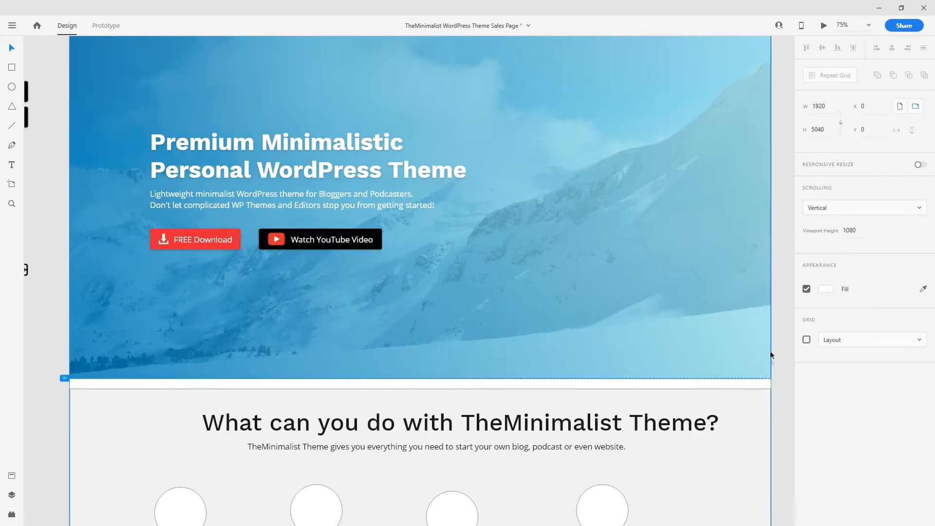
{"action": "left_click", "coordinate": [807, 339]}
- Set the layout grid column width to 122 and confirm the gutter width
{"action": "scroll", "coordinate": [534, 407], "scroll_direction": "up", "scroll_amount": 3}
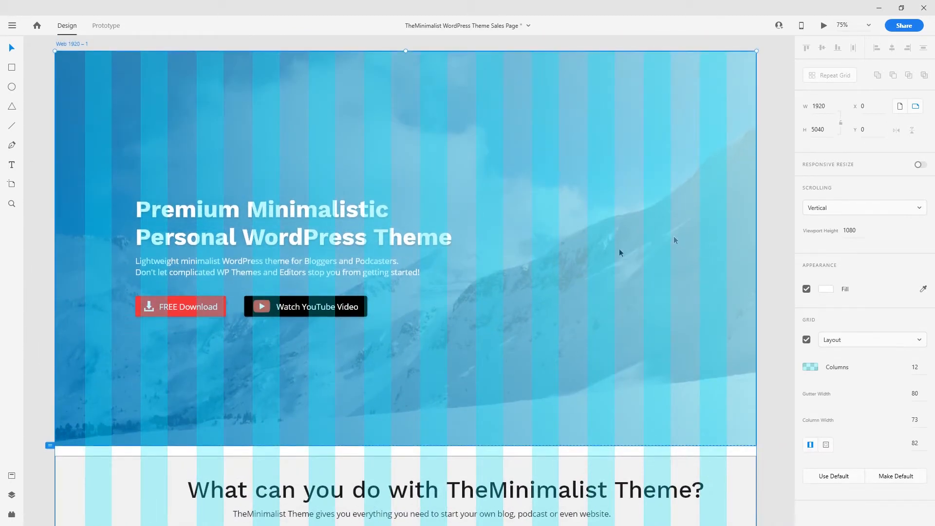
{"action": "scroll", "coordinate": [623, 294], "scroll_direction": "down", "scroll_amount": 6}
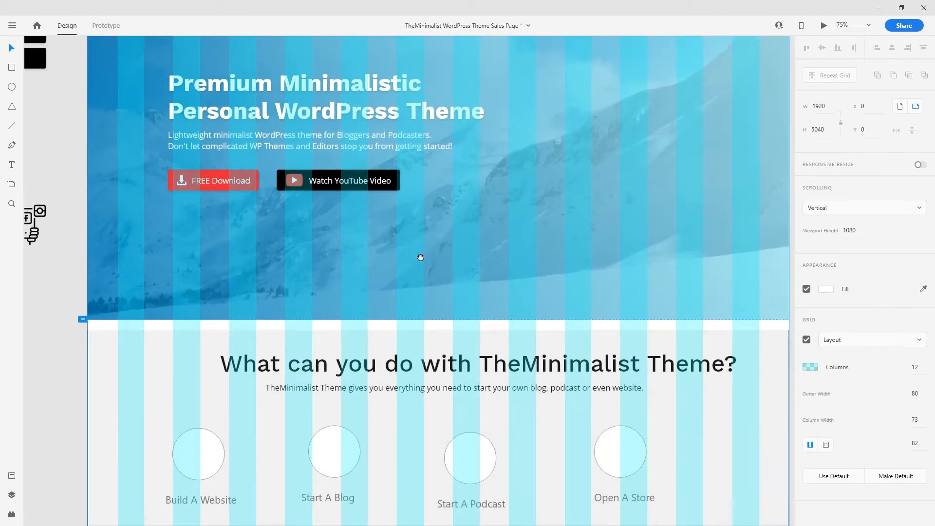
{"action": "left_click_drag", "start_coordinate": [428, 252], "coordinate": [406, 392]}
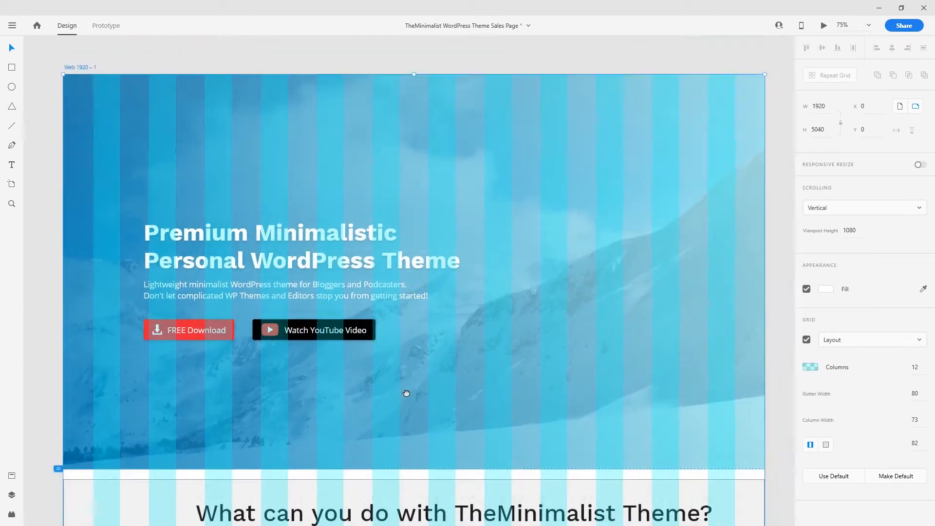
{"action": "scroll", "coordinate": [646, 388], "scroll_direction": "down", "scroll_amount": 4}
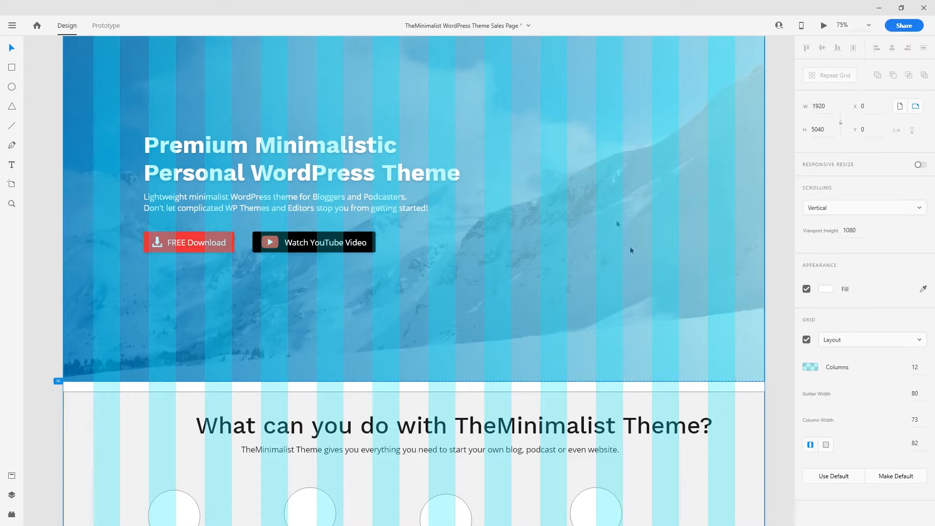
{"action": "left_click_drag", "start_coordinate": [469, 281], "coordinate": [467, 374]}
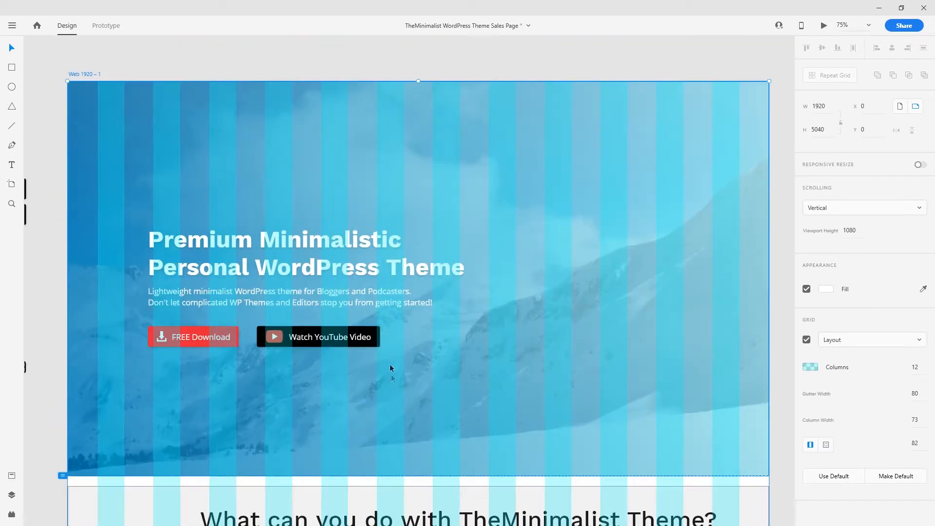
{"action": "left_click", "coordinate": [210, 238]}
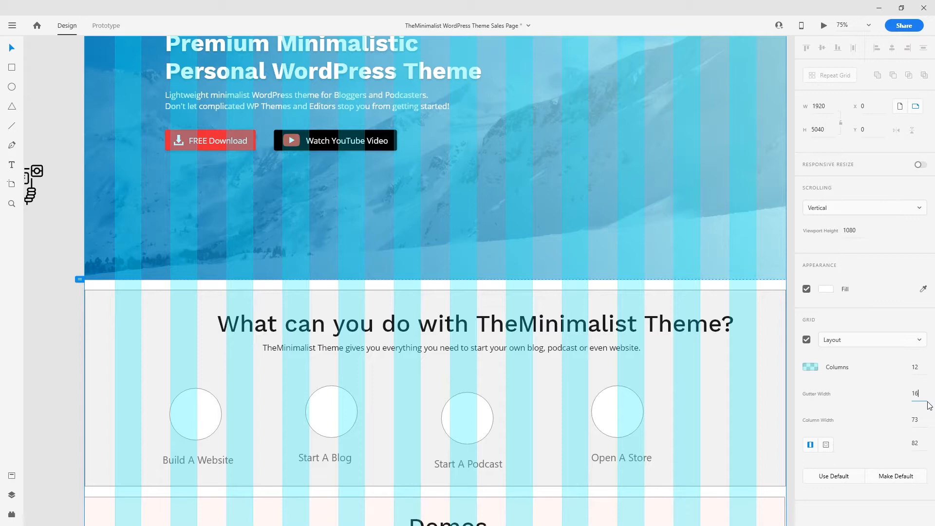
{"action": "key", "text": "Return"}
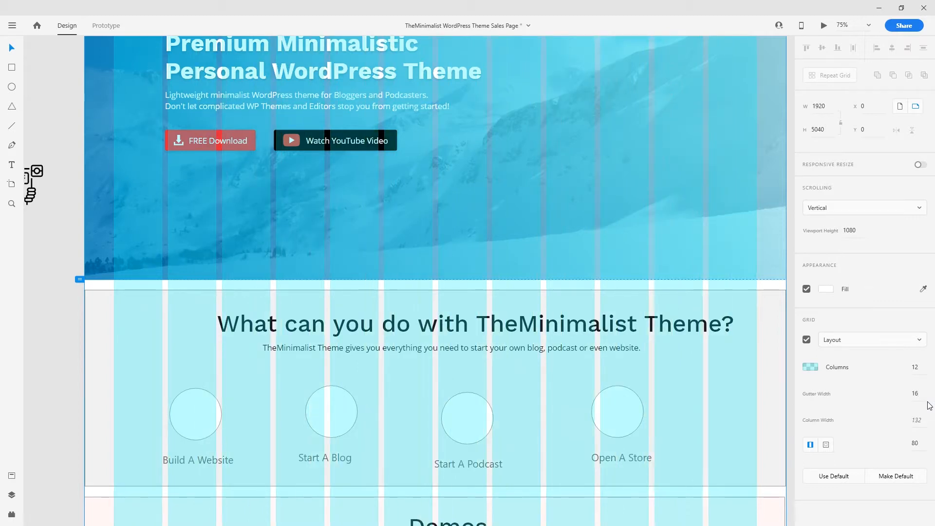
{"action": "left_click", "coordinate": [922, 420]}
{"action": "type", "text": "122"}
{"action": "key", "text": "Return"}
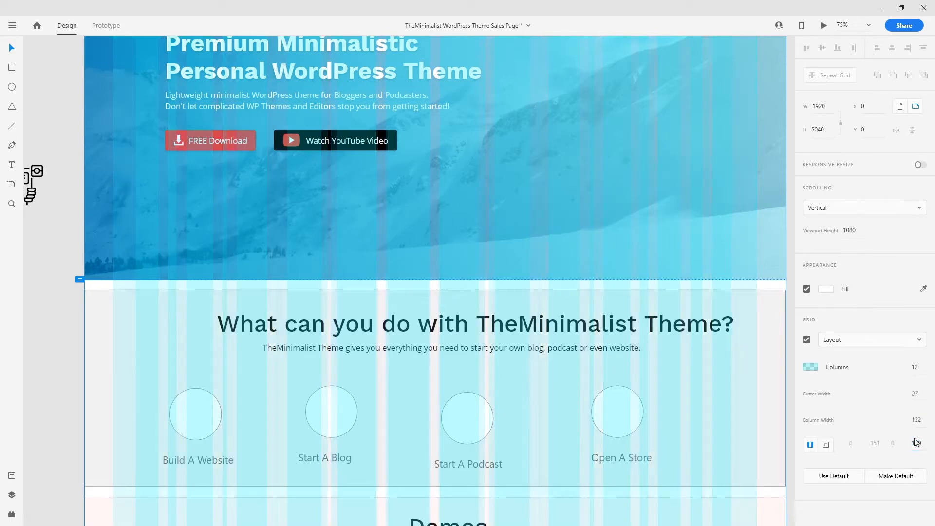
- Check the hero heading's position against the layout grid by toggling the grid off and on
{"action": "left_click", "coordinate": [309, 307]}
{"action": "scroll", "coordinate": [720, 250], "scroll_direction": "up", "scroll_amount": 3}
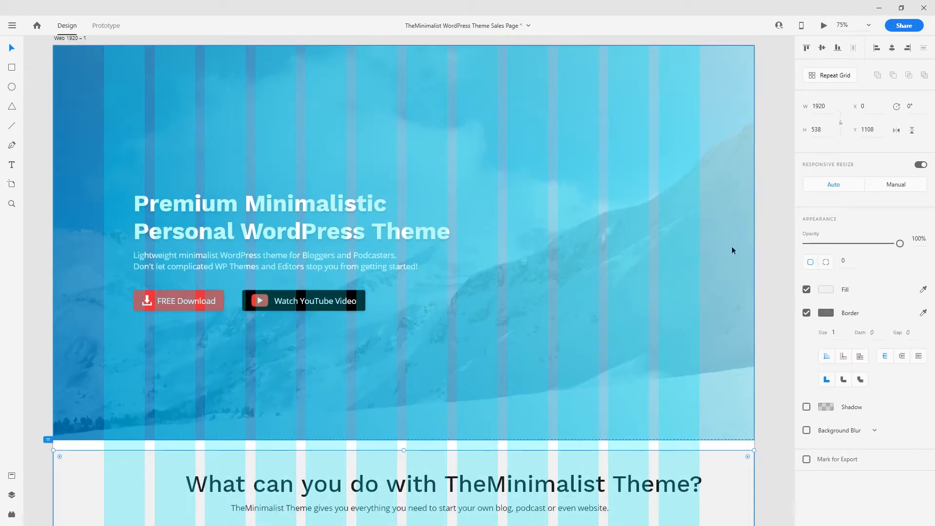
{"action": "scroll", "coordinate": [185, 217], "scroll_direction": "up", "scroll_amount": 2}
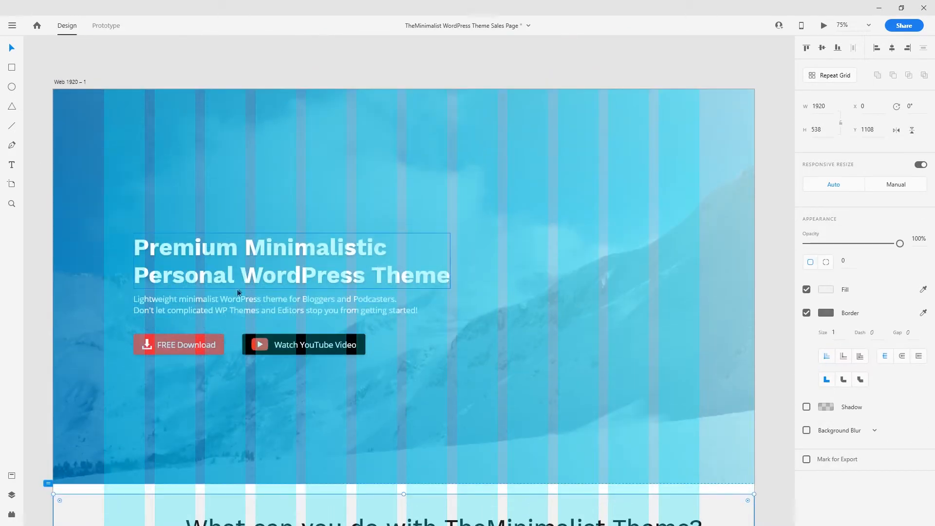
{"action": "left_click", "coordinate": [276, 266]}
{"action": "scroll", "coordinate": [276, 266], "scroll_direction": "down", "scroll_amount": 5}
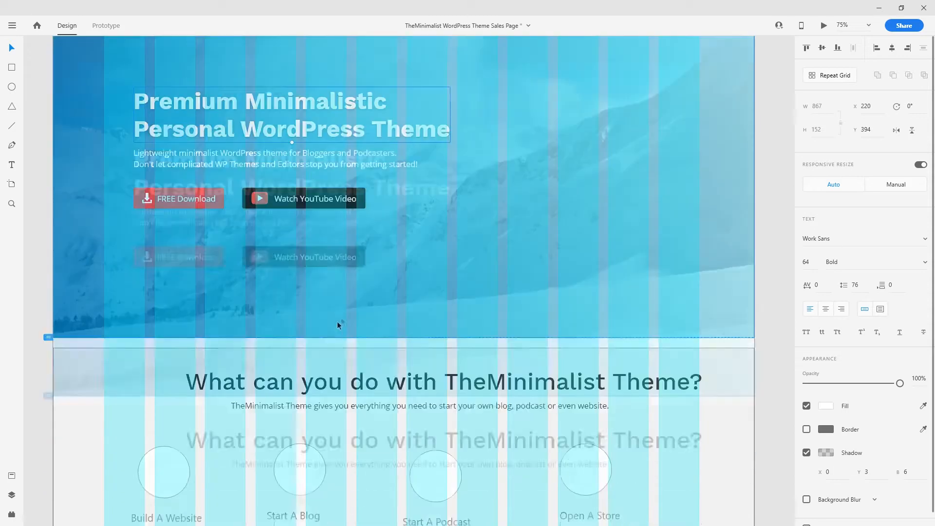
{"action": "key", "text": "Escape"}
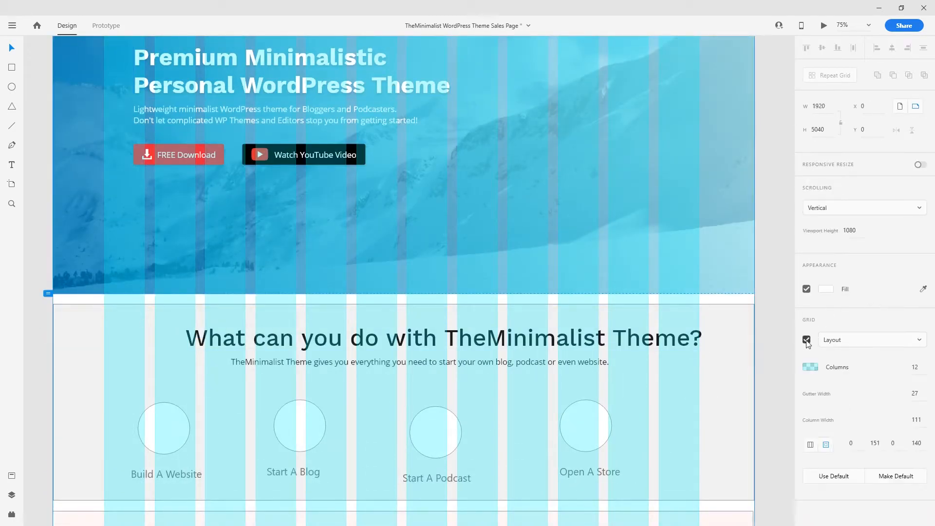
{"action": "left_click", "coordinate": [807, 339]}
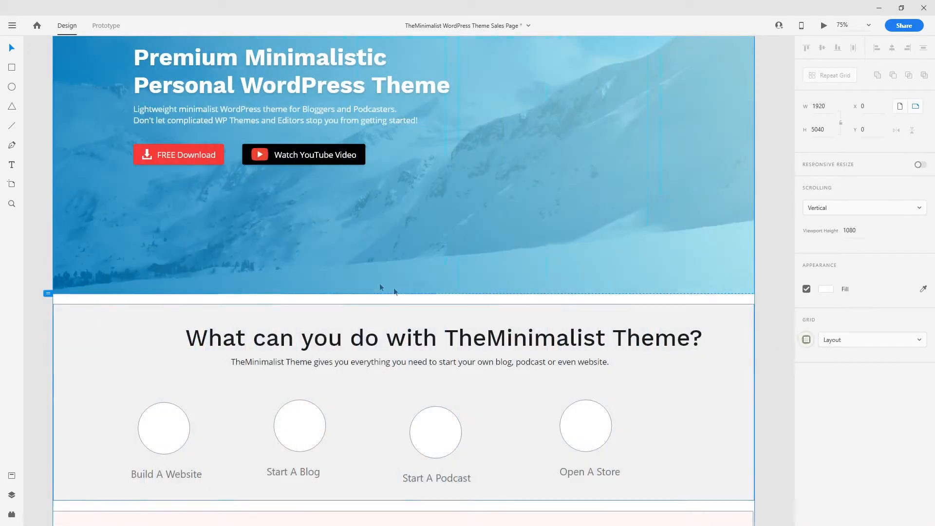
{"action": "left_click", "coordinate": [806, 339]}
- Group the hero heading, subtitle and buttons together
{"action": "left_click_drag", "start_coordinate": [321, 200], "coordinate": [360, 310]}
{"action": "left_click", "coordinate": [341, 209]}
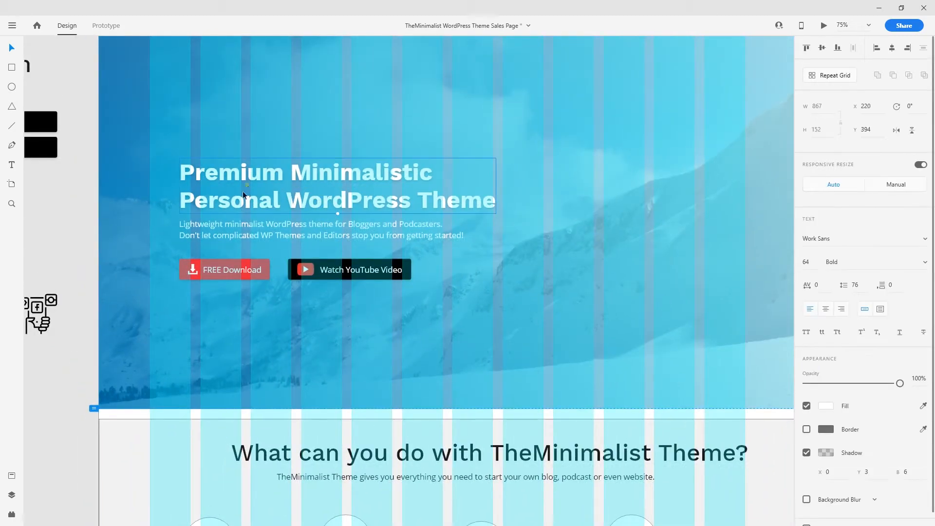
{"action": "left_click", "coordinate": [86, 138]}
{"action": "left_click_drag", "start_coordinate": [86, 138], "coordinate": [419, 292]}
{"action": "left_click_drag", "start_coordinate": [88, 148], "coordinate": [139, 204]}
{"action": "key", "text": "ctrl+g"}
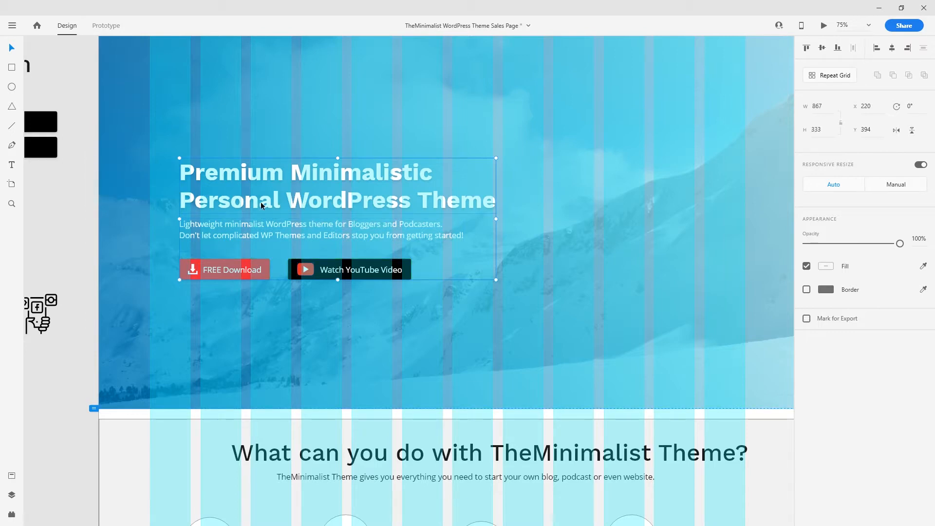
- Centre the hero text group vertically within the hero background, aligned to x 140
{"action": "left_click_drag", "start_coordinate": [261, 201], "coordinate": [231, 191]}
{"action": "scroll", "coordinate": [153, 164], "scroll_direction": "up", "scroll_amount": 3}
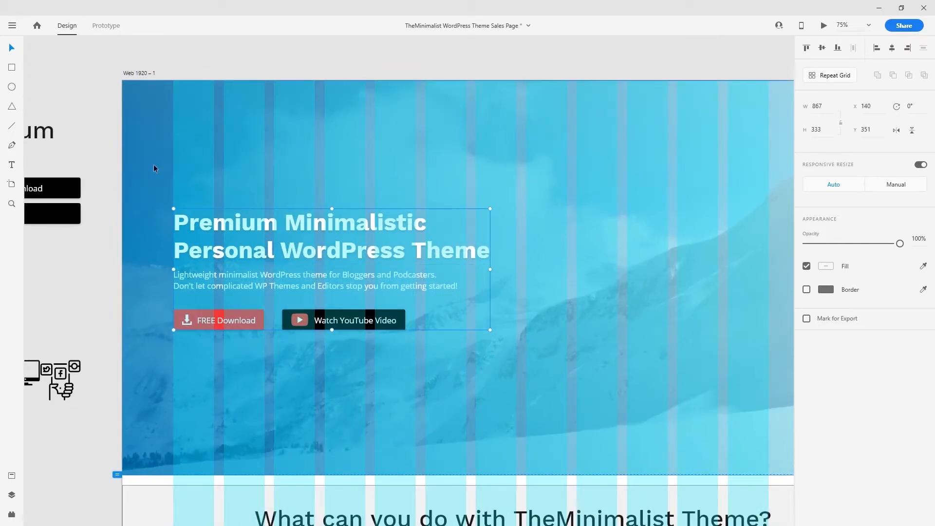
{"action": "left_click", "coordinate": [148, 147], "text": "shift"}
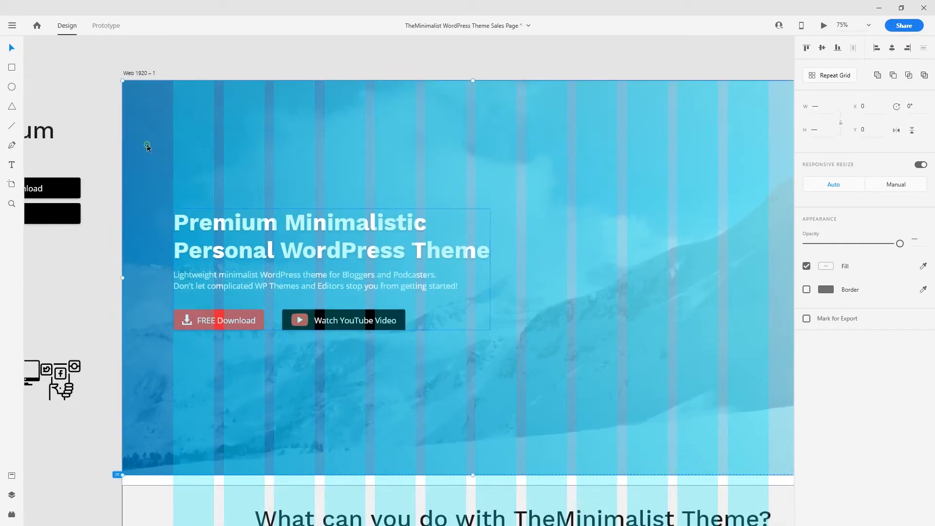
{"action": "left_click", "coordinate": [821, 48]}
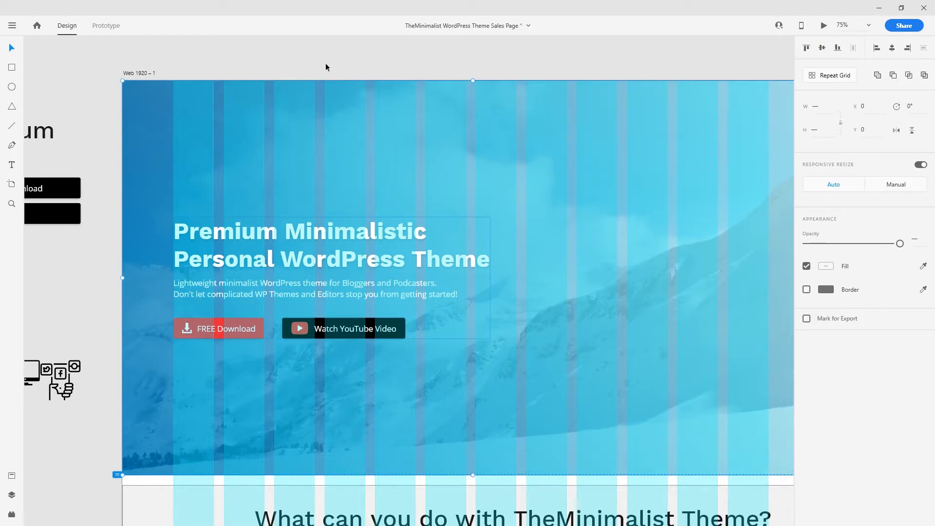
{"action": "left_click_drag", "start_coordinate": [458, 277], "coordinate": [342, 242]}
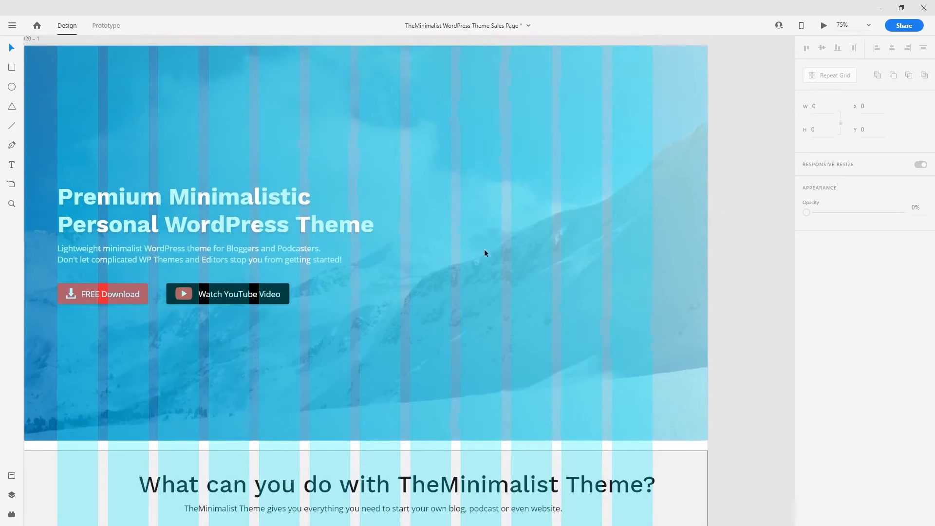
{"action": "left_click", "coordinate": [690, 443]}
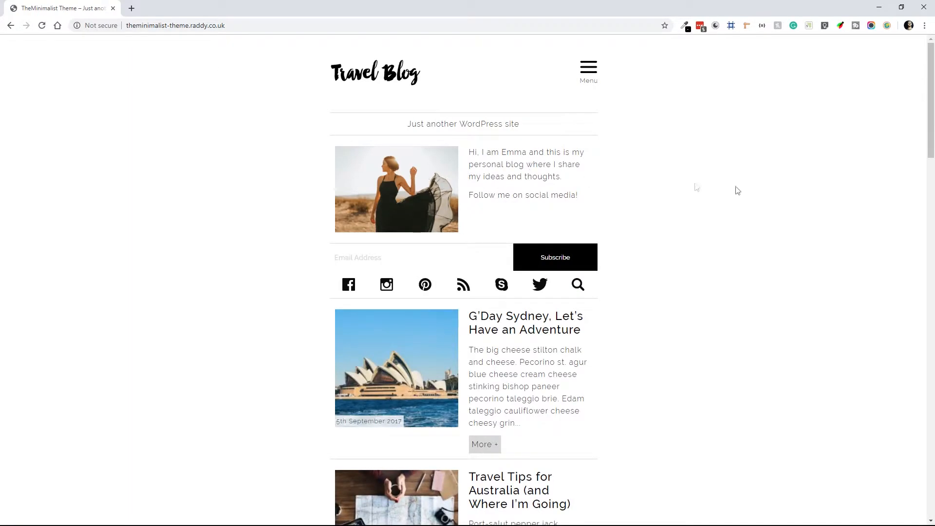
- Capture the entire Travel Blog demo page and circle its intro in red
{"action": "left_click", "coordinate": [871, 25]}
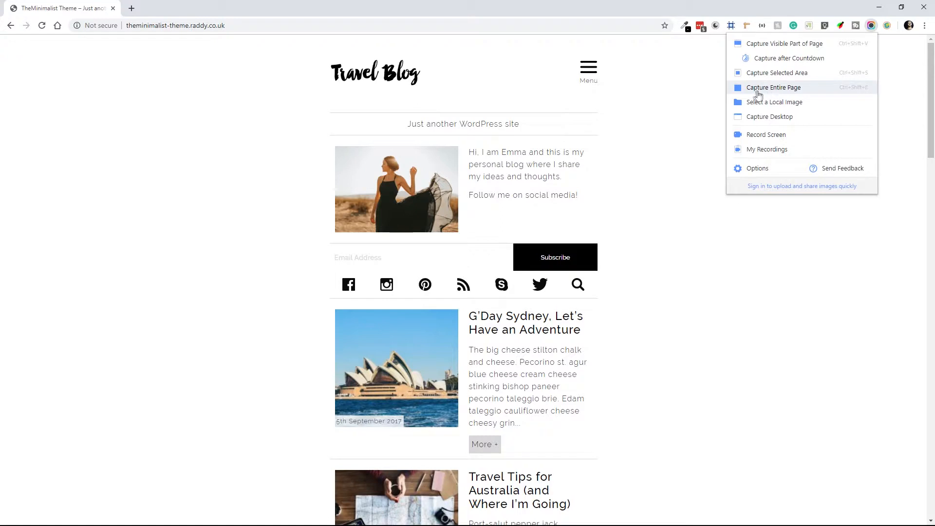
{"action": "left_click", "coordinate": [783, 92]}
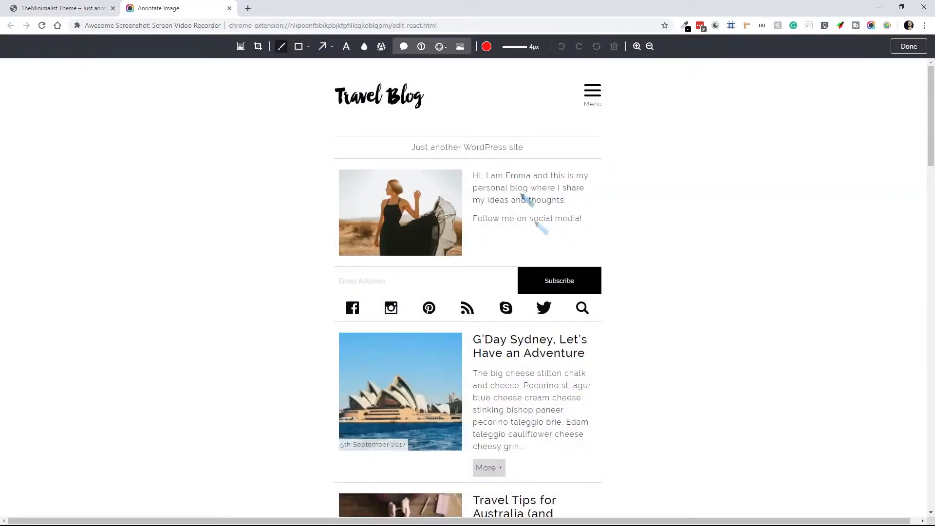
{"action": "mouse_move", "coordinate": [336, 84]}
{"action": "left_mouse_down"}
{"action": "mouse_move", "coordinate": [482, 311]}
{"action": "mouse_move", "coordinate": [433, 76]}
{"action": "left_mouse_up"}
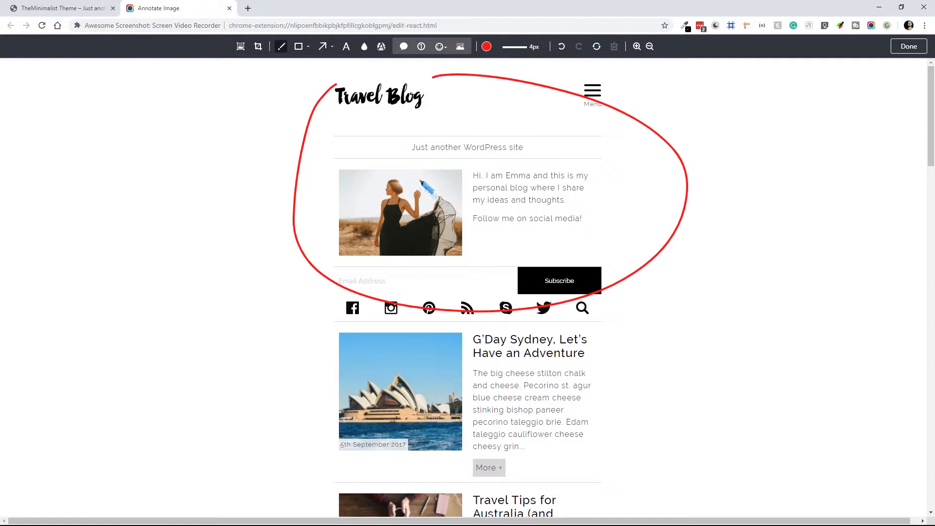
{"action": "left_click", "coordinate": [900, 51]}
{"action": "left_click", "coordinate": [229, 9]}
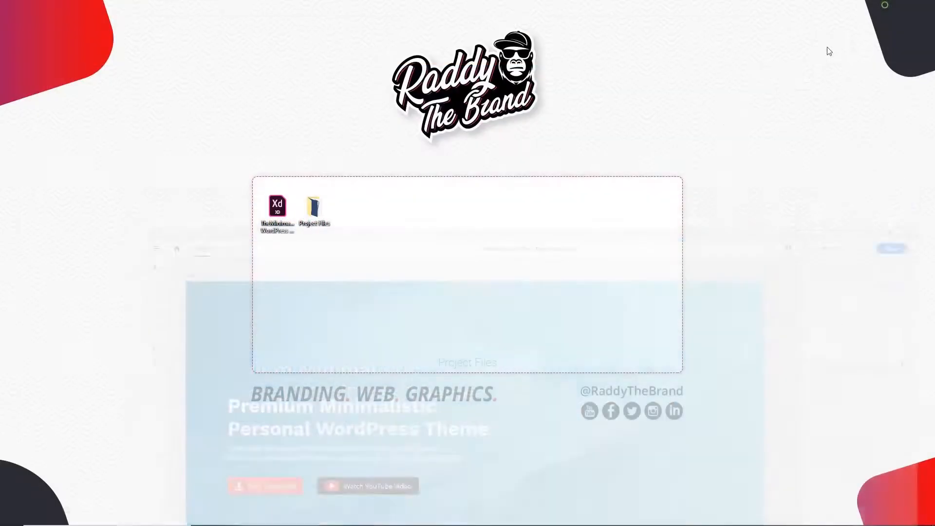
{"action": "double_click", "coordinate": [313, 207]}
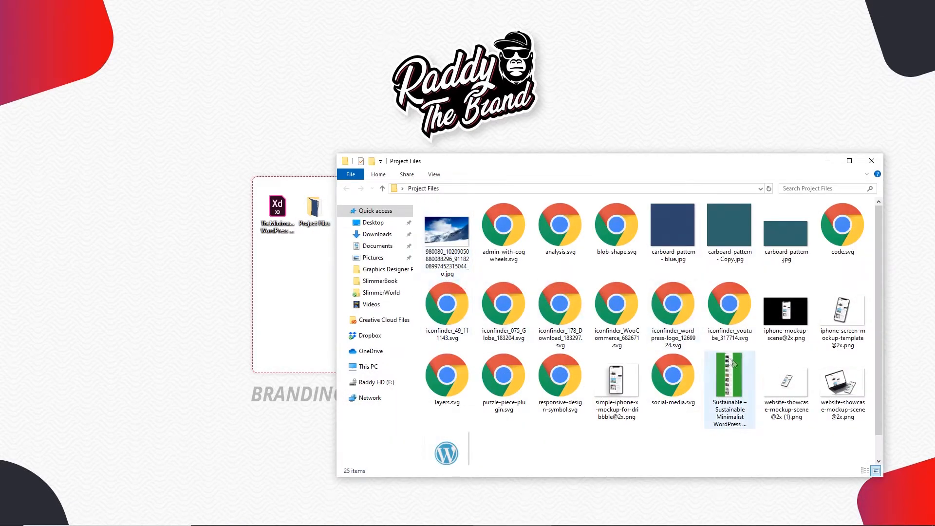
{"action": "left_click", "coordinate": [791, 396]}
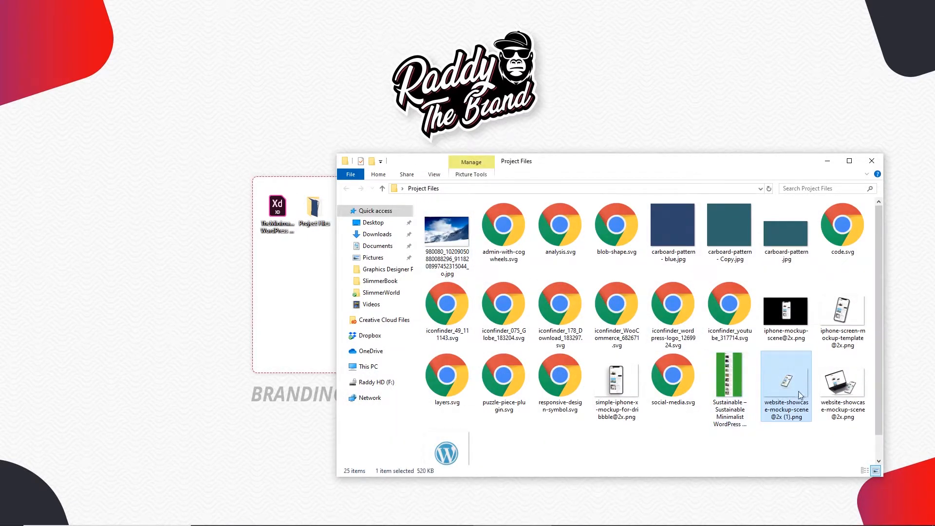
{"action": "left_click", "coordinate": [856, 306]}
{"action": "left_click_drag", "start_coordinate": [844, 319], "coordinate": [761, 249]}
- Scale the iPhone mockup down to 1458 × 972 and move it into the hero's right side
{"action": "key", "text": "ctrl+minus"}
{"action": "key", "text": "ctrl+minus"}
{"action": "left_click_drag", "start_coordinate": [725, 342], "coordinate": [469, 307]}
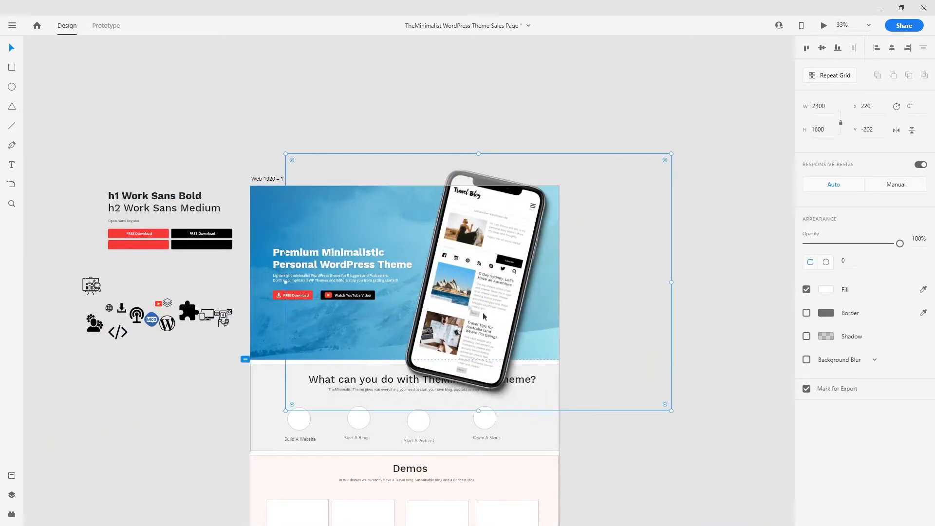
{"action": "left_click_drag", "start_coordinate": [285, 154], "coordinate": [438, 257]}
{"action": "left_click_drag", "start_coordinate": [552, 328], "coordinate": [481, 270]}
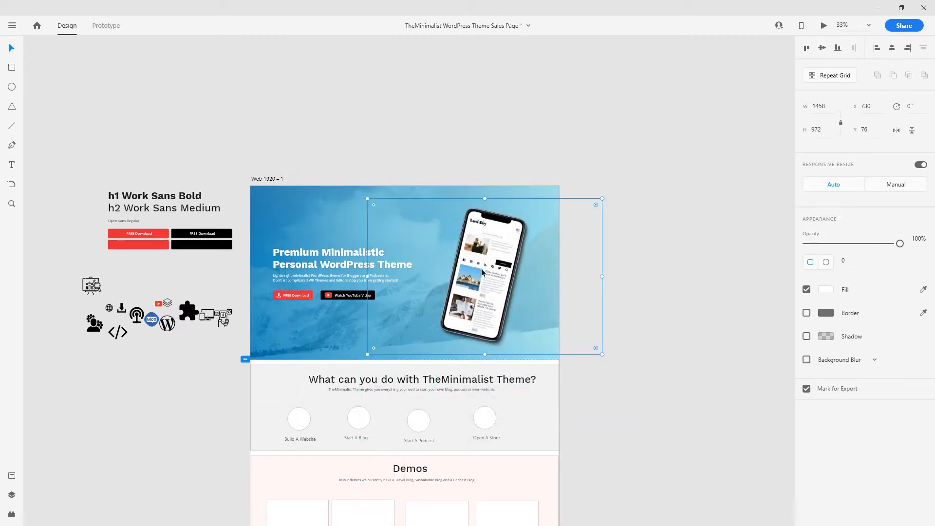
{"action": "key", "text": "ctrl+equal"}
{"action": "key", "text": "ctrl+equal"}
{"action": "scroll", "coordinate": [621, 427], "scroll_direction": "down", "scroll_amount": 3}
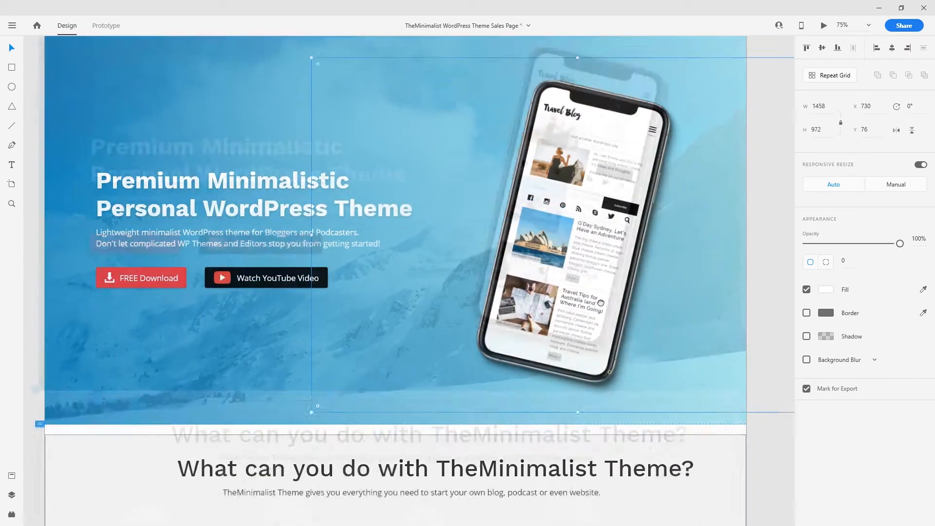
- Nudge the mockup into line with the layout grid, then hide the grid and zoom out to 50%
{"action": "left_click", "coordinate": [681, 360]}
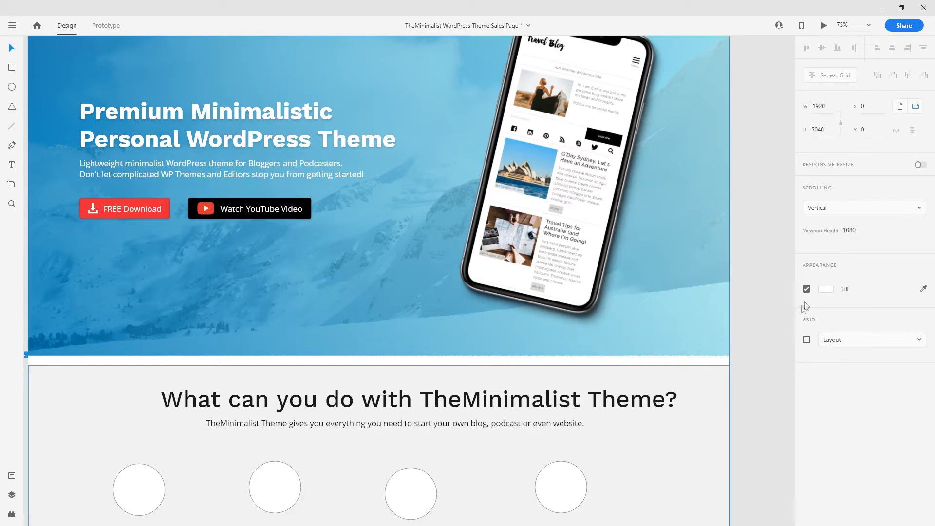
{"action": "left_click", "coordinate": [806, 340]}
{"action": "left_click_drag", "start_coordinate": [663, 272], "coordinate": [653, 390]}
{"action": "left_click_drag", "start_coordinate": [563, 304], "coordinate": [550, 297]}
{"action": "scroll", "coordinate": [579, 395], "scroll_direction": "down", "scroll_amount": 3}
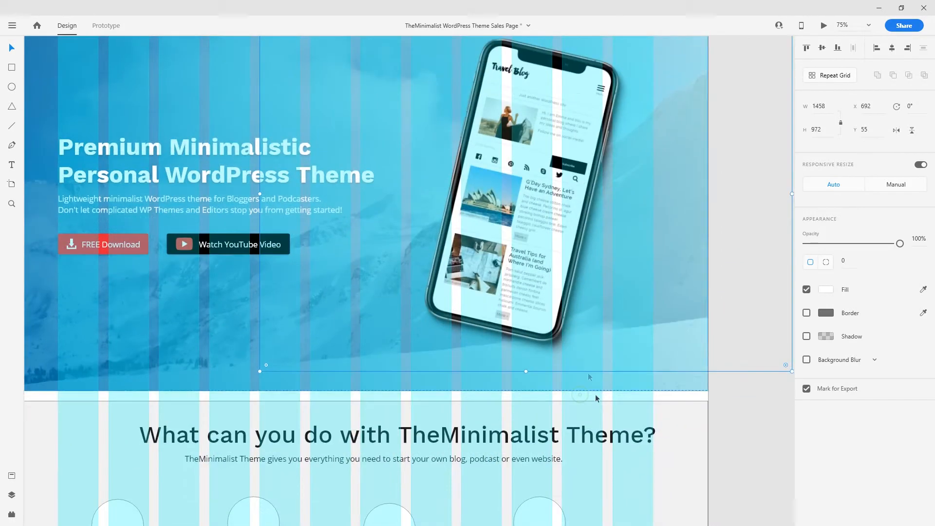
{"action": "left_click", "coordinate": [609, 396]}
{"action": "left_click", "coordinate": [806, 340]}
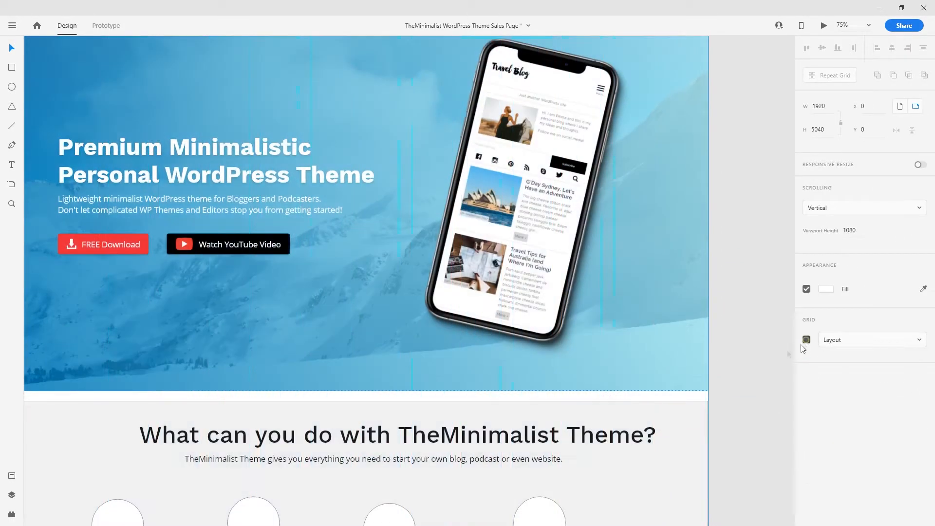
{"action": "left_click_drag", "start_coordinate": [560, 325], "coordinate": [622, 401]}
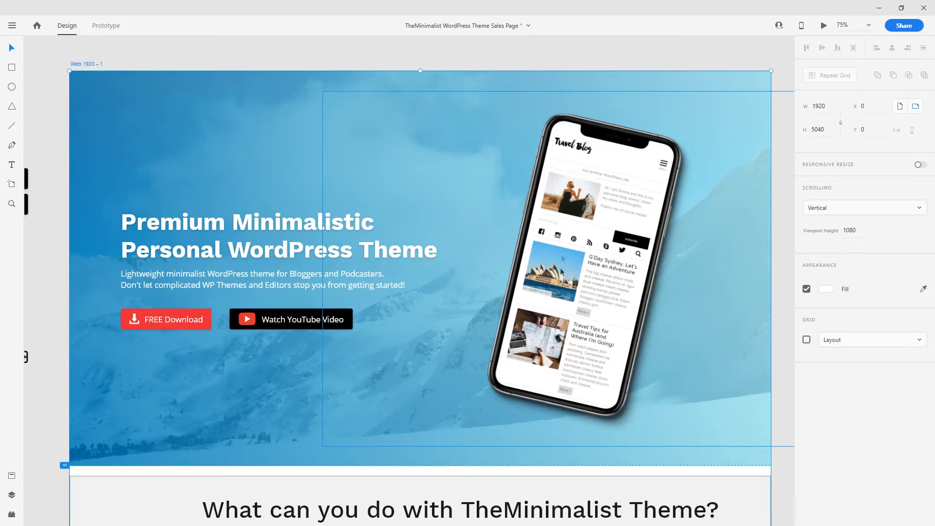
{"action": "left_click", "coordinate": [593, 56]}
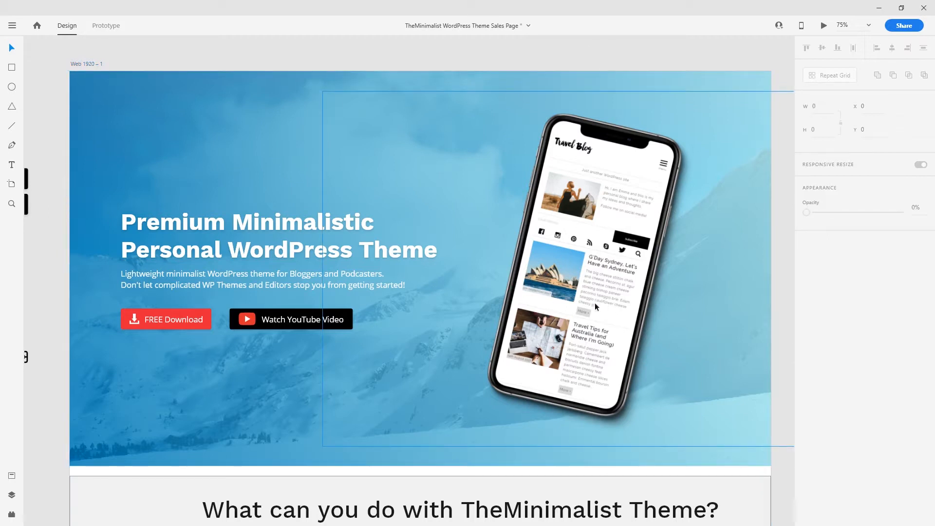
{"action": "key", "text": "ctrl+minus"}
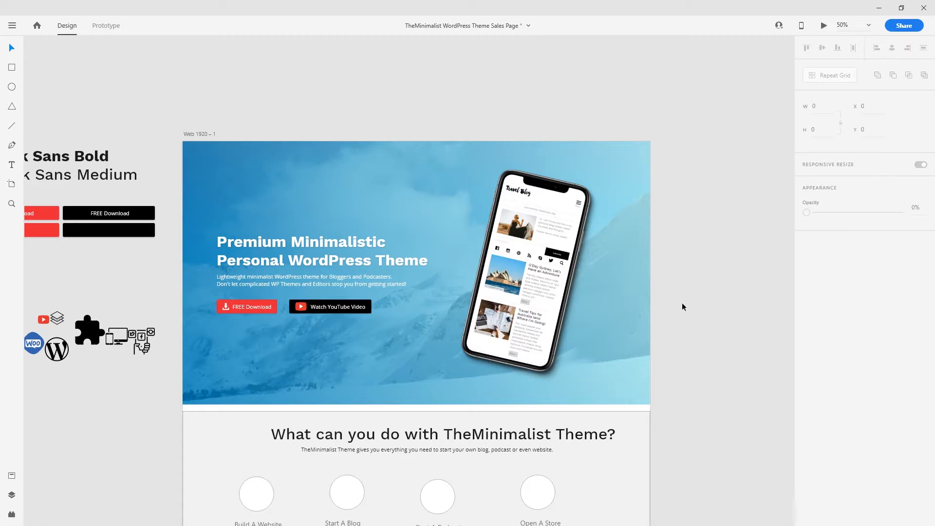
- Draw a large circle over the hero's top right, filled with the button red and no border
{"action": "key", "text": "e"}
{"action": "left_click_drag", "start_coordinate": [472, 109], "coordinate": [744, 370]}
{"action": "key", "text": "v"}
{"action": "left_click_drag", "start_coordinate": [568, 267], "coordinate": [599, 241]}
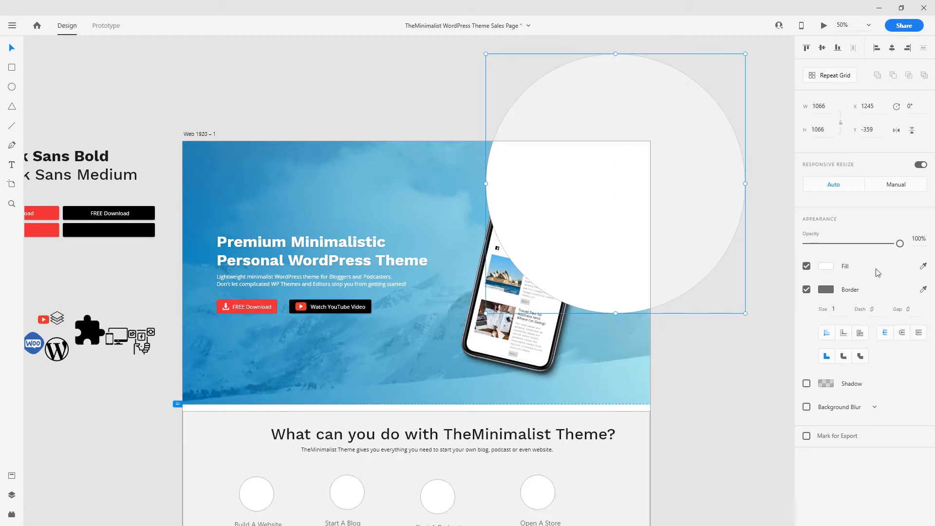
{"action": "left_click", "coordinate": [45, 229]}
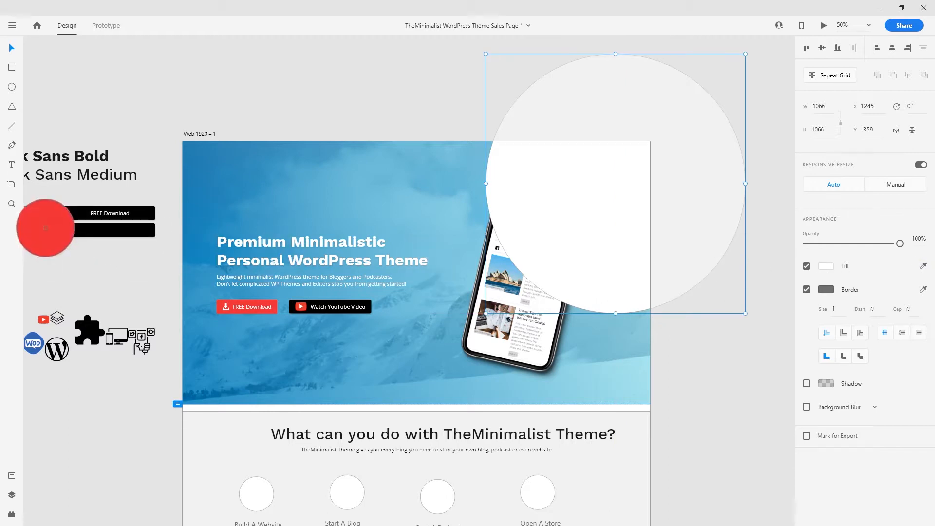
{"action": "left_click", "coordinate": [48, 232]}
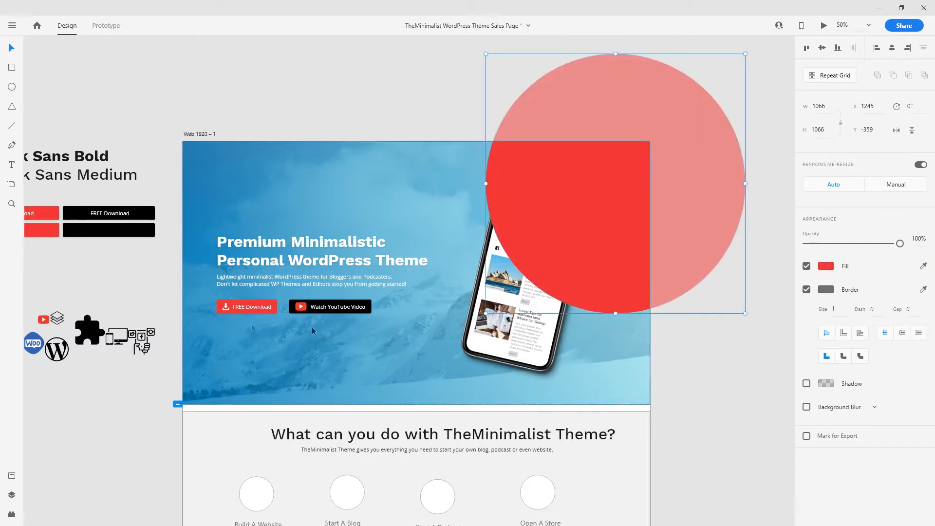
{"action": "left_click", "coordinate": [806, 289]}
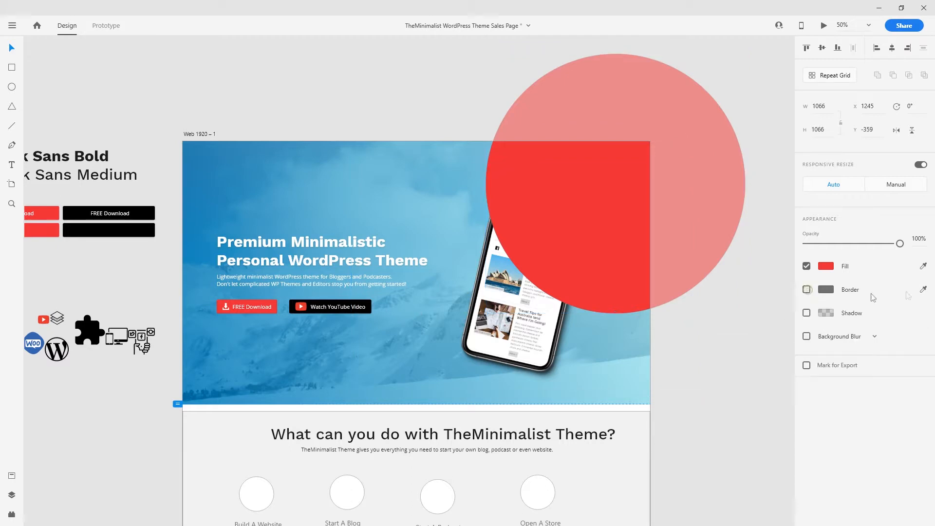
- Change the circle's fill to a linear gradient angled diagonally toward the upper right
{"action": "left_click", "coordinate": [590, 267]}
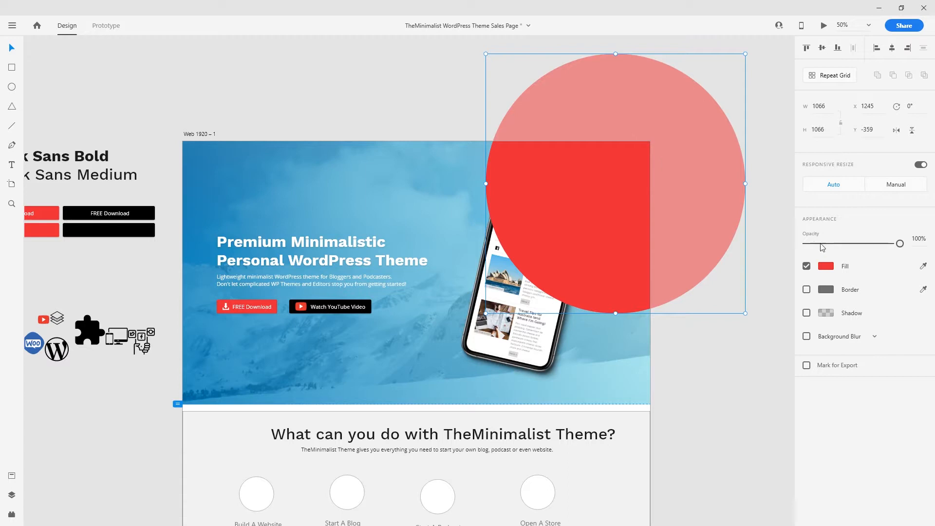
{"action": "left_click", "coordinate": [825, 265]}
{"action": "left_click", "coordinate": [701, 196]}
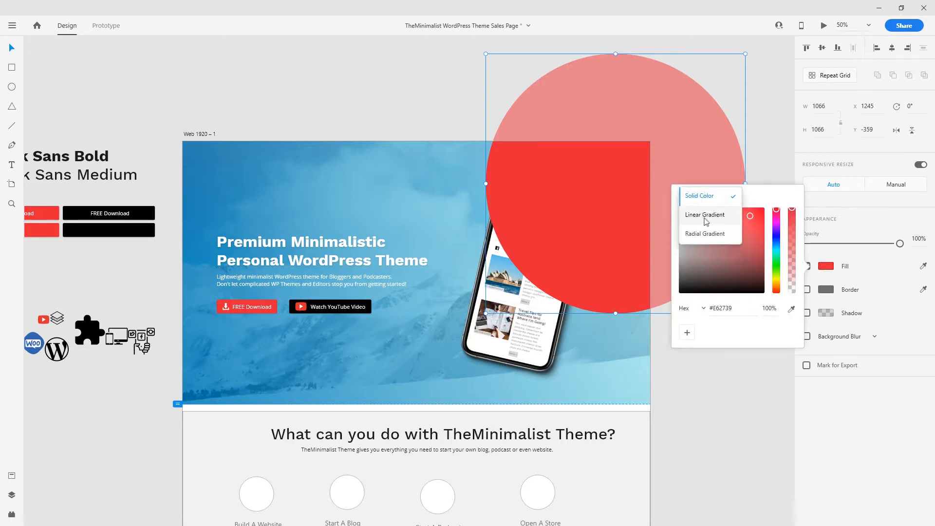
{"action": "left_click", "coordinate": [706, 216]}
{"action": "left_click_drag", "start_coordinate": [612, 313], "coordinate": [533, 284]}
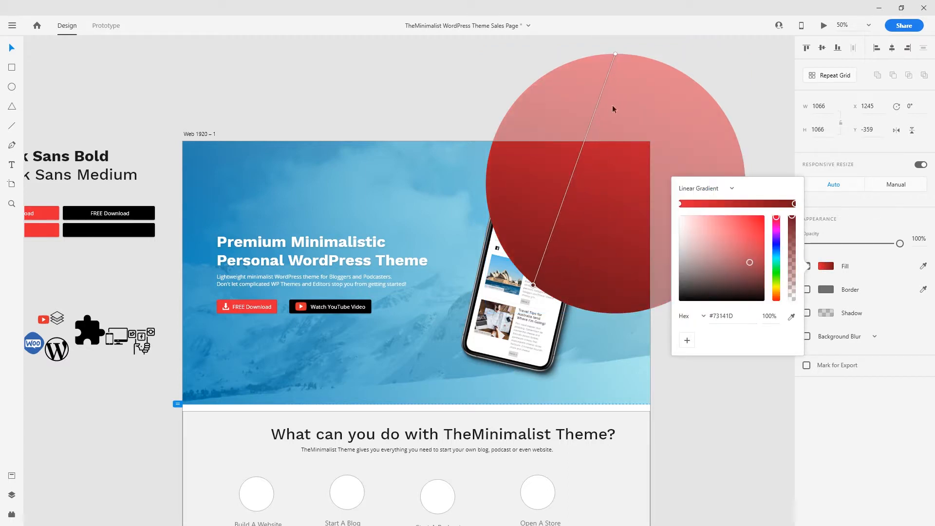
{"action": "left_click_drag", "start_coordinate": [615, 57], "coordinate": [691, 94]}
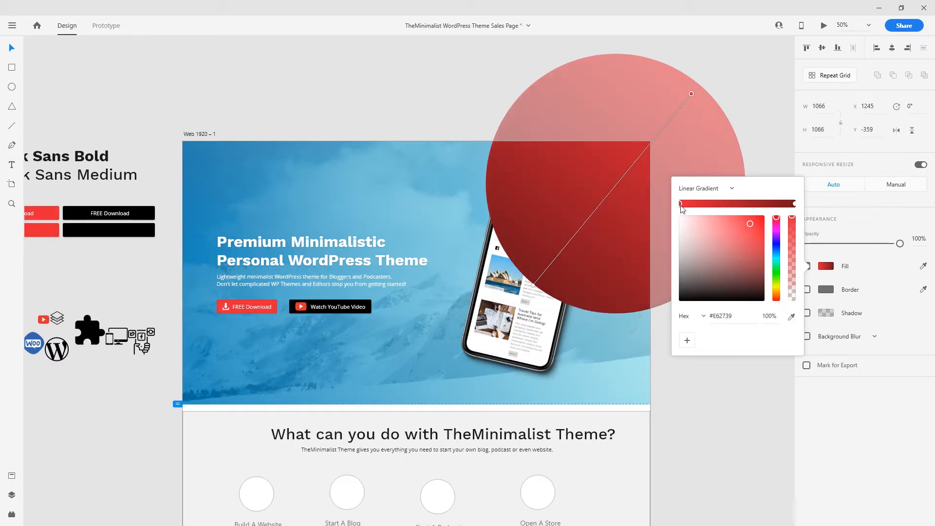
- Set the gradient's end stop to #E62739 and its start stop to a very pale pink
{"action": "left_click", "coordinate": [794, 204]}
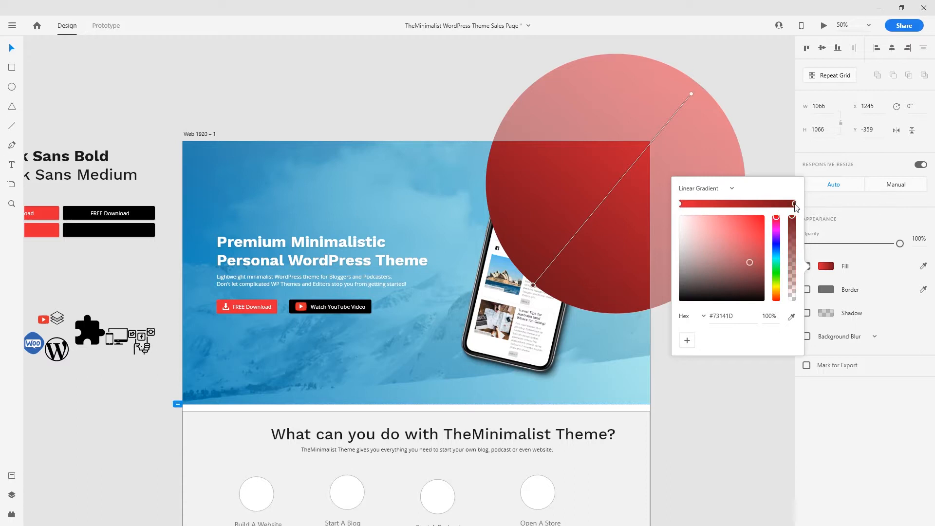
{"action": "left_click_drag", "start_coordinate": [757, 244], "coordinate": [722, 223]}
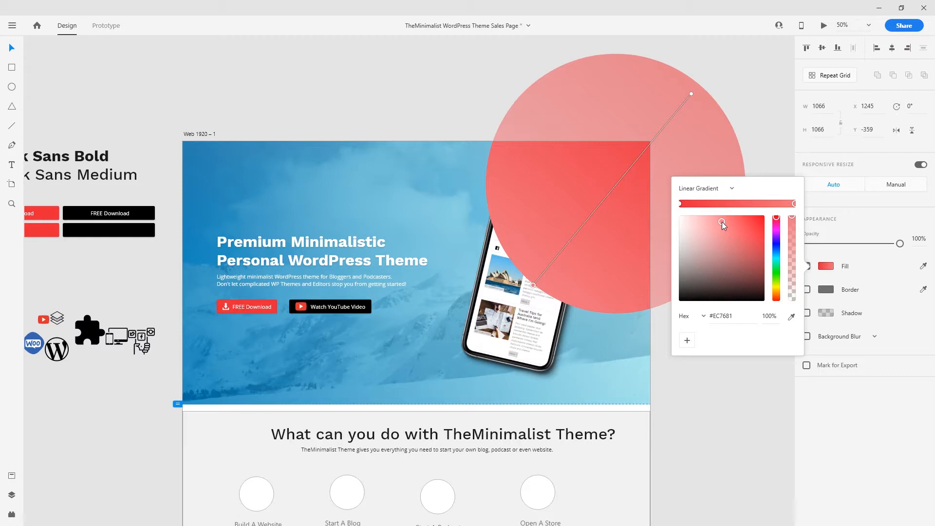
{"action": "left_click", "coordinate": [680, 203]}
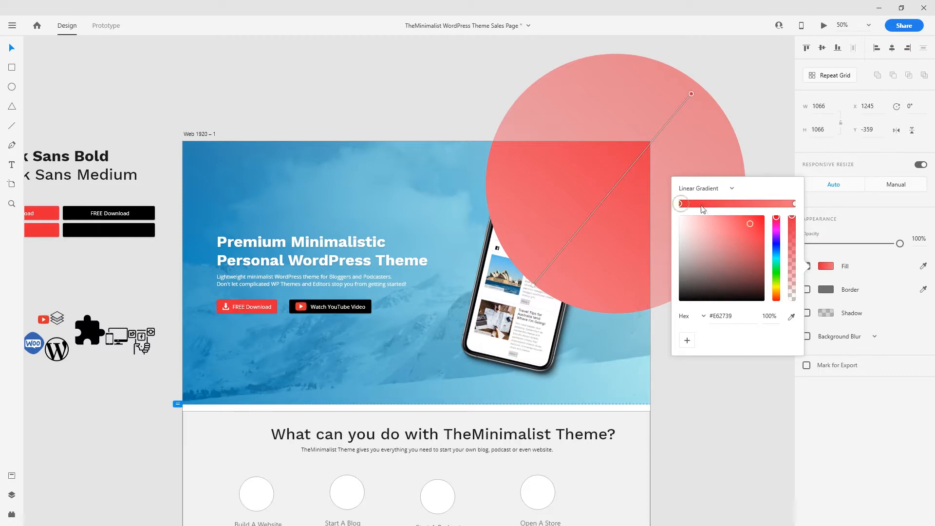
{"action": "left_click", "coordinate": [791, 205]}
{"action": "left_click", "coordinate": [680, 204]}
{"action": "left_click", "coordinate": [728, 317]}
{"action": "key", "text": "ctrl+c"}
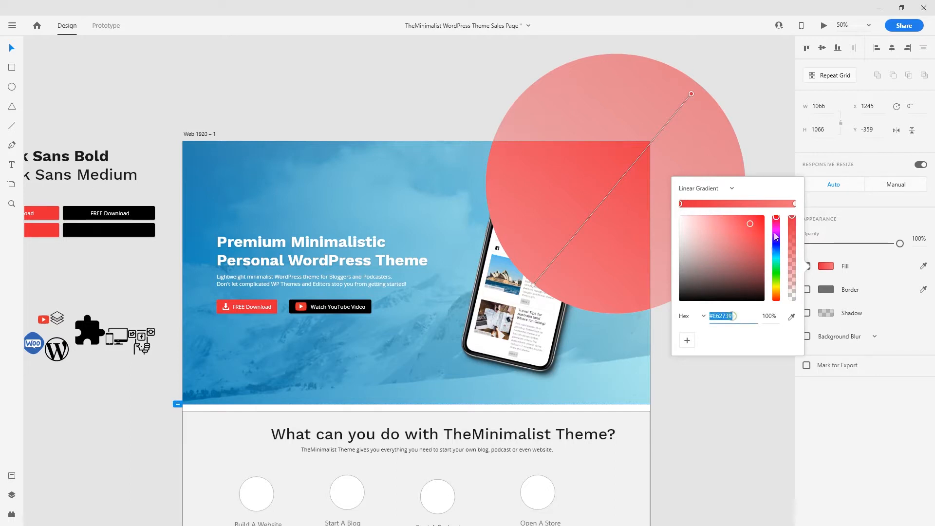
{"action": "left_click", "coordinate": [795, 204]}
{"action": "left_click", "coordinate": [734, 316]}
{"action": "key", "text": "ctrl+a"}
{"action": "key", "text": "ctrl+v"}
{"action": "key", "text": "Return"}
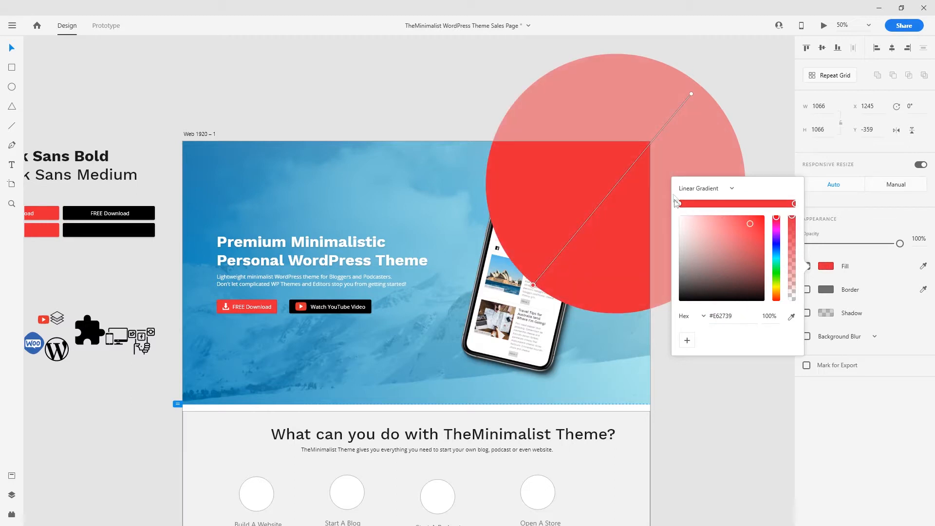
{"action": "left_click", "coordinate": [680, 204]}
{"action": "left_click_drag", "start_coordinate": [695, 232], "coordinate": [651, 186]}
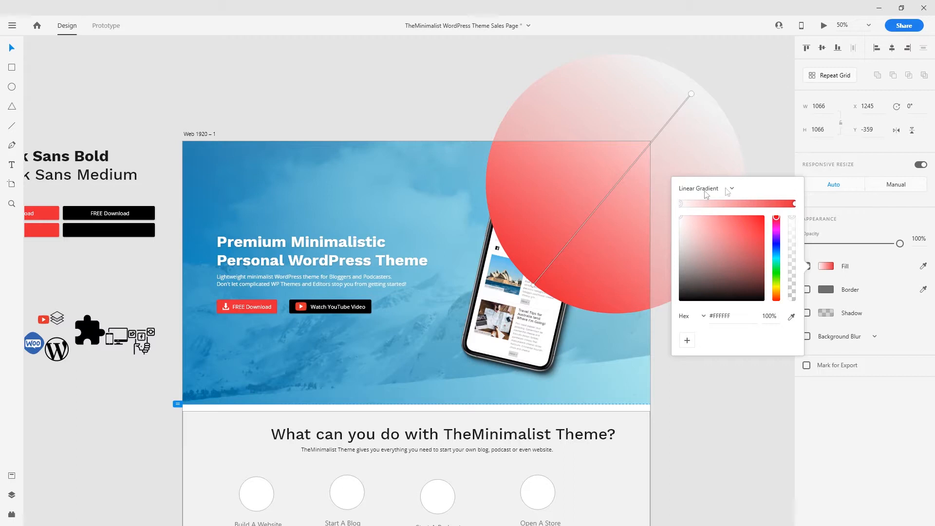
{"action": "left_click", "coordinate": [746, 147]}
- Set the gradient circle's opacity to 59%
{"action": "left_click_drag", "start_coordinate": [900, 244], "coordinate": [861, 243]}
{"action": "left_click", "coordinate": [709, 349]}
{"action": "left_click", "coordinate": [616, 175]}
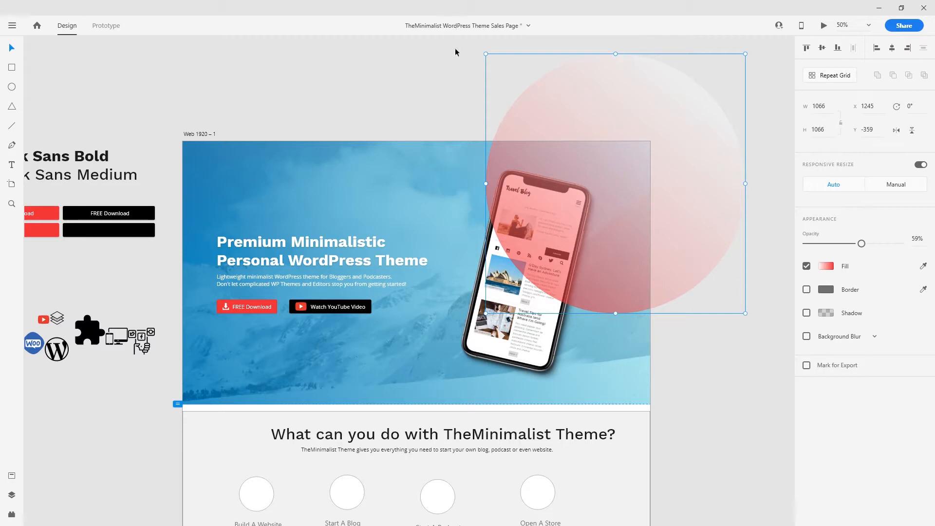
- Subtract a rectangle to cut off the circle's part above the hero
{"action": "left_click_drag", "start_coordinate": [740, 306], "coordinate": [676, 348]}
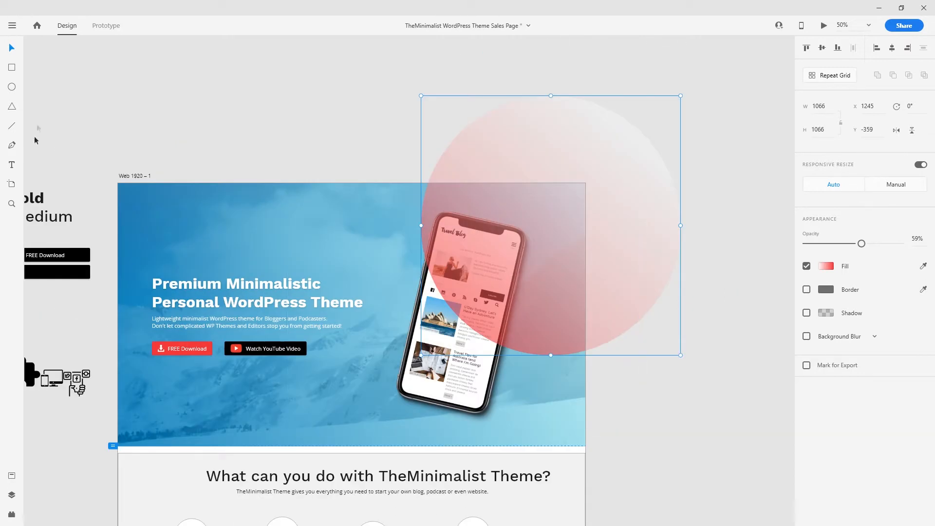
{"action": "left_click", "coordinate": [12, 67]}
{"action": "left_click_drag", "start_coordinate": [267, 45], "coordinate": [689, 182]}
{"action": "key", "text": "v"}
{"action": "left_click", "coordinate": [550, 214]}
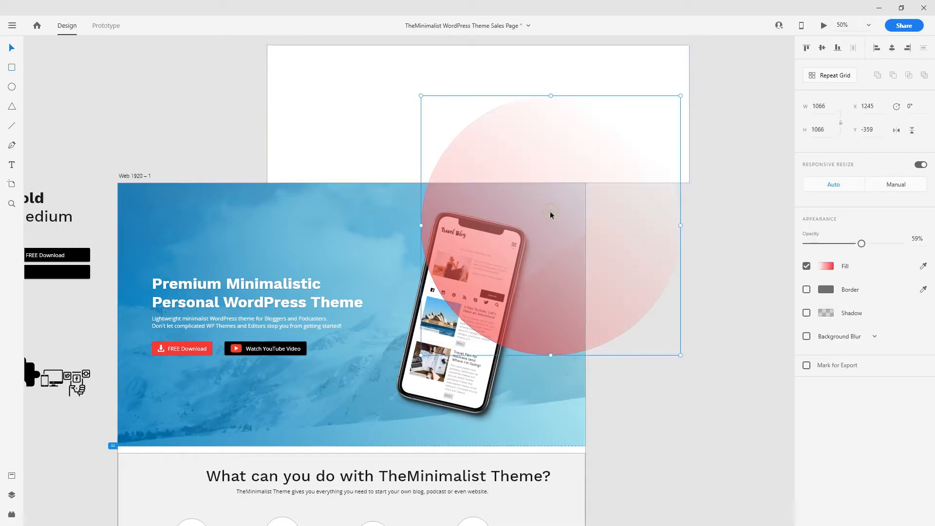
{"action": "left_click", "coordinate": [383, 99]}
{"action": "left_click", "coordinate": [556, 239], "text": "shift"}
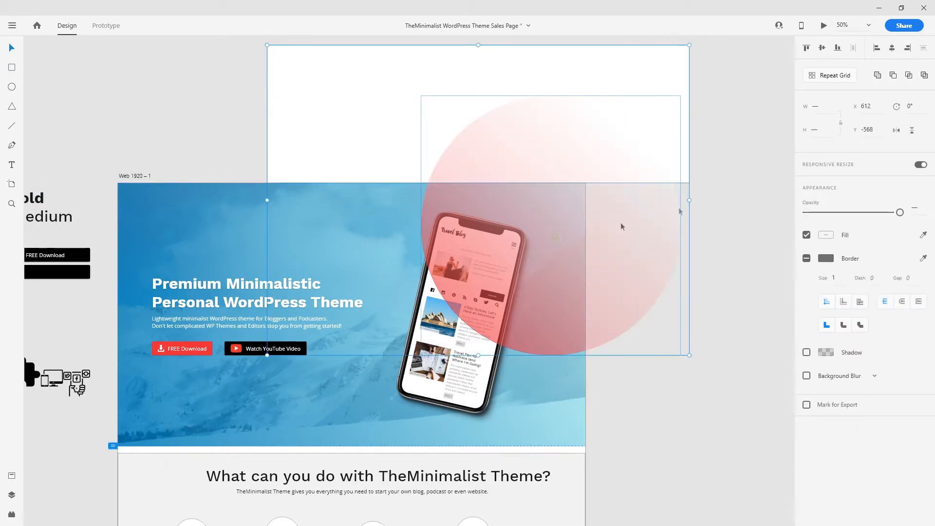
{"action": "left_click", "coordinate": [908, 77]}
{"action": "key", "text": "ctrl+z"}
{"action": "left_click", "coordinate": [893, 76]}
- Subtract a second rectangle to remove the overhang past the hero's right edge, leaving 675 × 707
{"action": "key", "text": "r"}
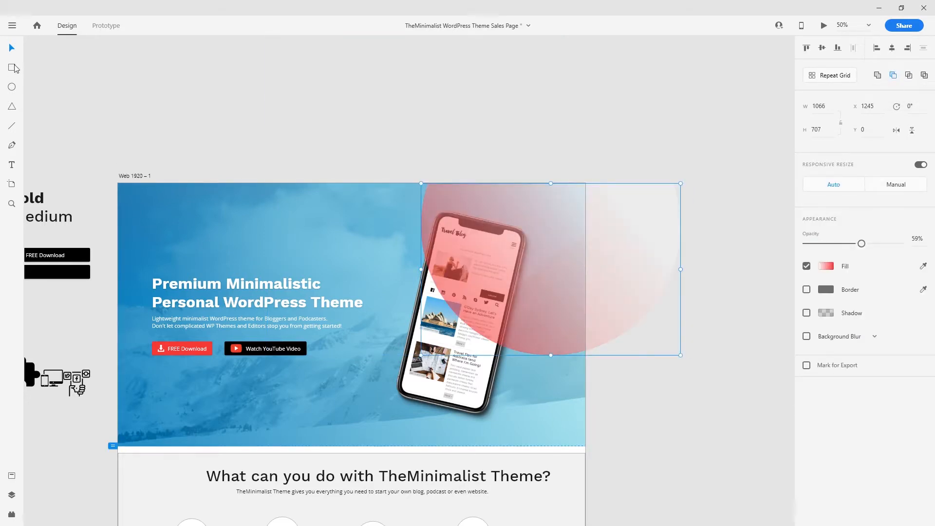
{"action": "mouse_move", "coordinate": [735, 137]}
{"action": "left_mouse_down"}
{"action": "mouse_move", "coordinate": [617, 329]}
{"action": "mouse_move", "coordinate": [597, 409]}
{"action": "mouse_move", "coordinate": [585, 409]}
{"action": "left_mouse_up"}
{"action": "left_click", "coordinate": [565, 288], "text": "shift"}
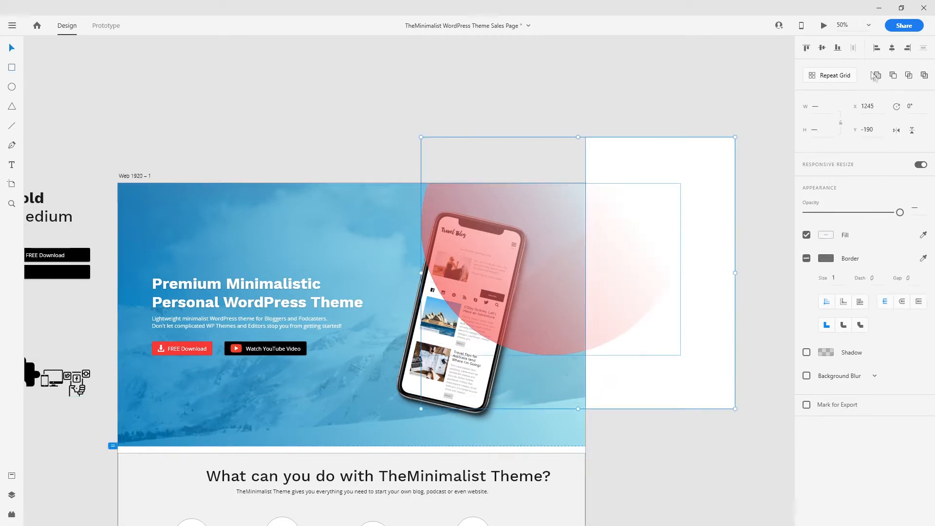
{"action": "left_click", "coordinate": [890, 76]}
{"action": "left_click", "coordinate": [642, 269]}
{"action": "key", "text": "ctrl+minus"}
{"action": "key", "text": "ctrl+plus"}
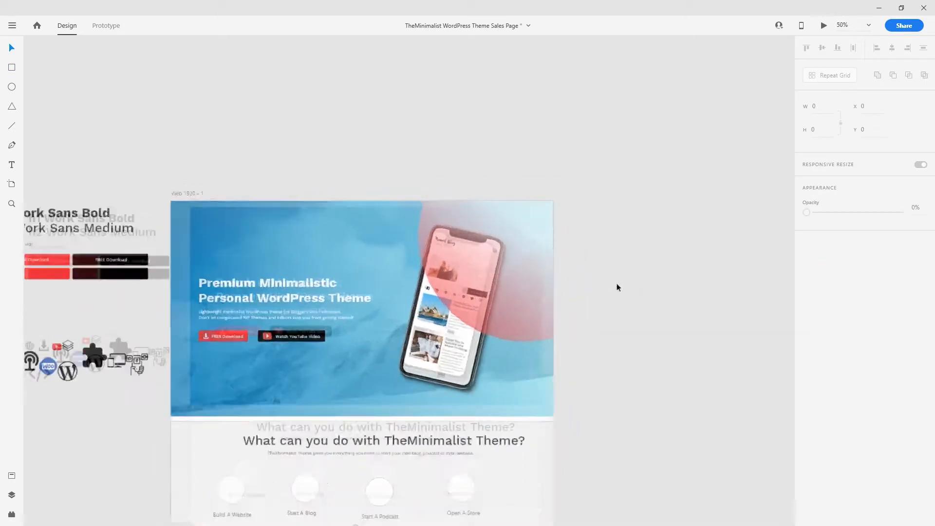
{"action": "key", "text": "ctrl+plus"}
{"action": "left_click", "coordinate": [542, 220]}
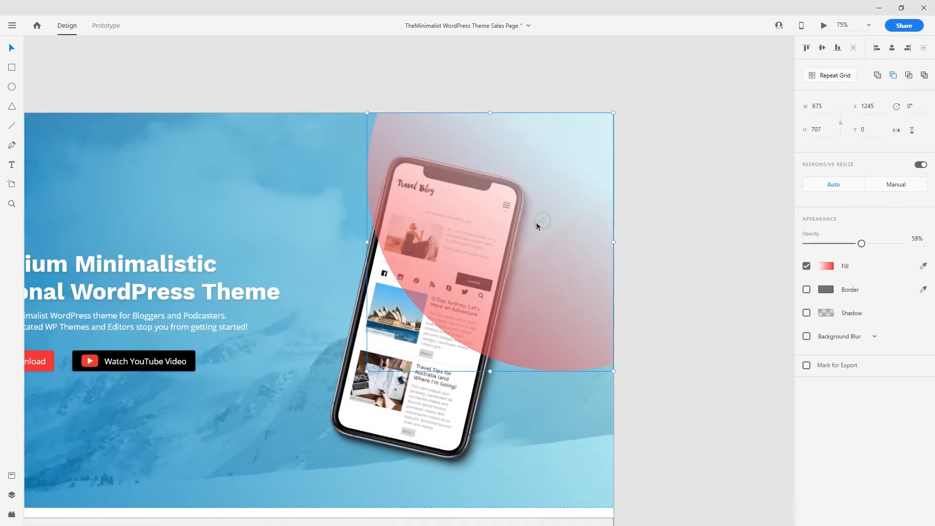
- Set the shape's gradient from #E62439 to a lighter soft pink
{"action": "left_click", "coordinate": [829, 266]}
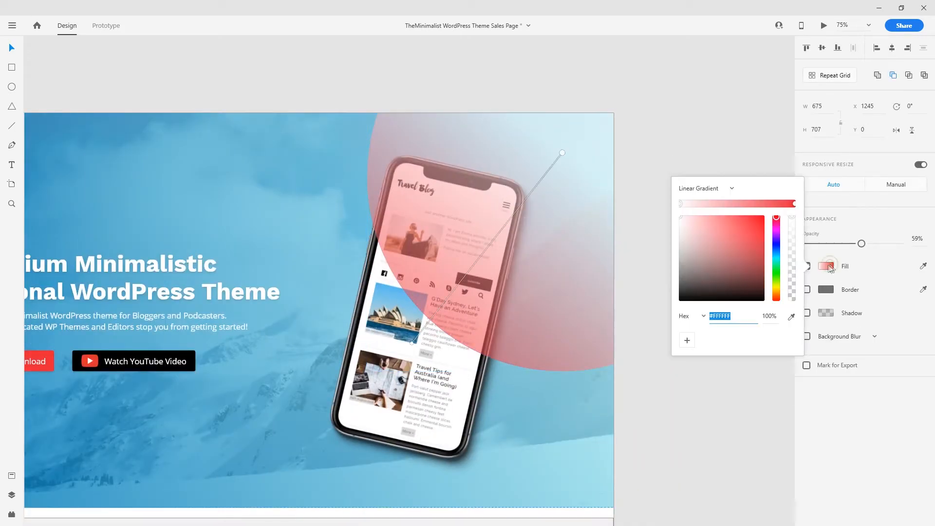
{"action": "mouse_move", "coordinate": [719, 205]}
{"action": "left_mouse_down"}
{"action": "mouse_move", "coordinate": [739, 204]}
{"action": "mouse_move", "coordinate": [709, 210]}
{"action": "left_mouse_up"}
{"action": "key", "text": "Delete"}
{"action": "left_click", "coordinate": [681, 204]}
{"action": "type", "text": "E62439"}
{"action": "key", "text": "Return"}
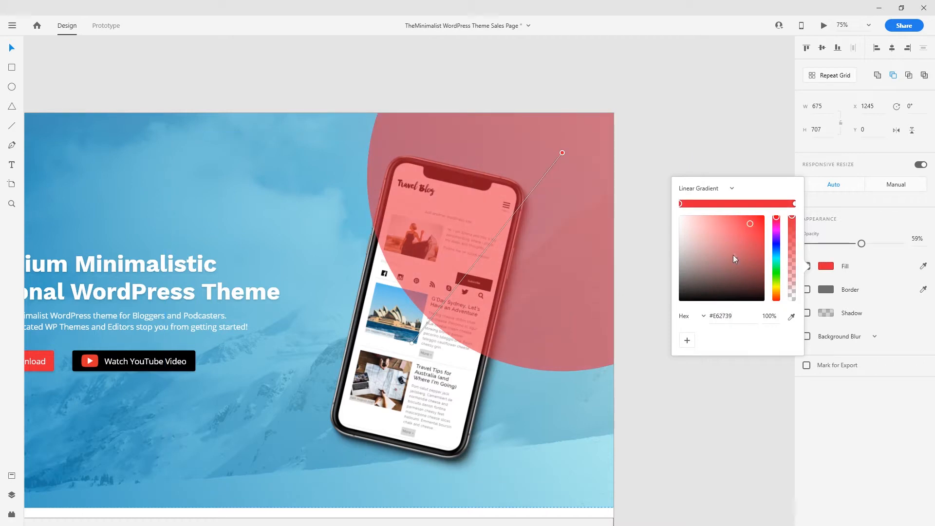
{"action": "left_click_drag", "start_coordinate": [746, 223], "coordinate": [711, 211]}
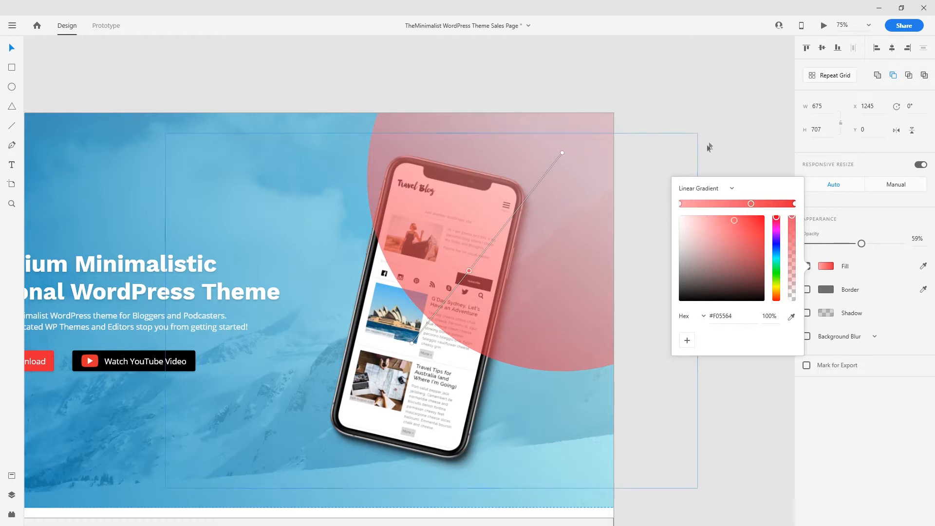
{"action": "left_click", "coordinate": [728, 115]}
- Send the pink shape backward behind the phone mockup
{"action": "left_click", "coordinate": [574, 222]}
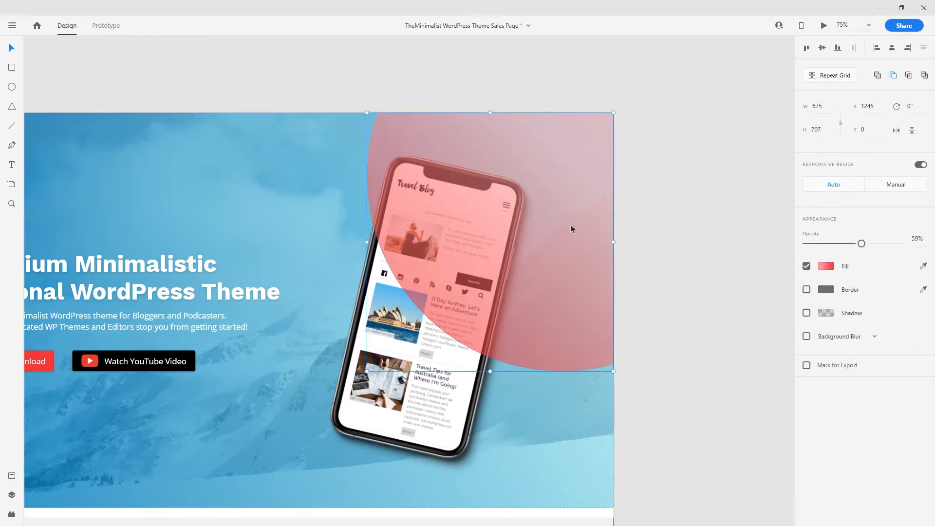
{"action": "key", "text": "ctrl+["}
{"action": "left_click", "coordinate": [644, 112]}
{"action": "key", "text": "ctrl+minus"}
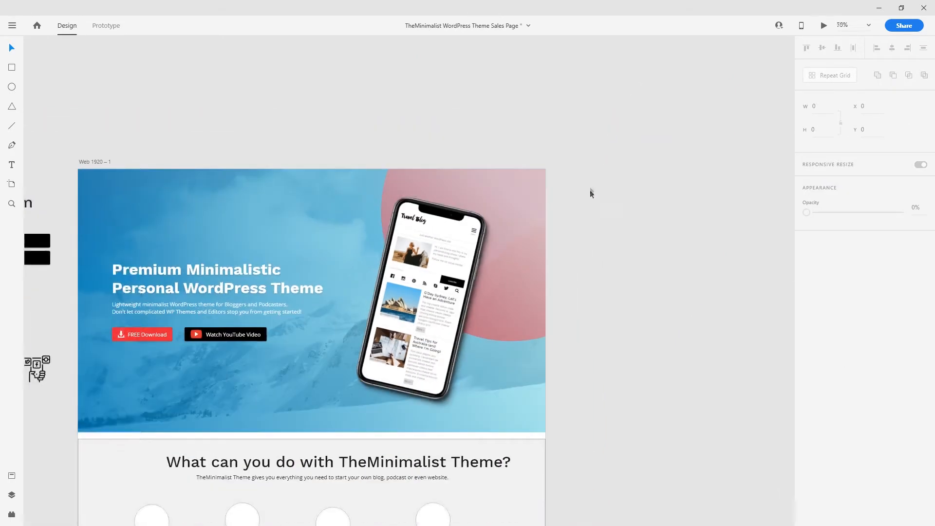
{"action": "key", "text": "ctrl+plus"}
- Enlarge the pink shape toward the lower left to 796 × 833
{"action": "left_click_drag", "start_coordinate": [388, 302], "coordinate": [539, 262]}
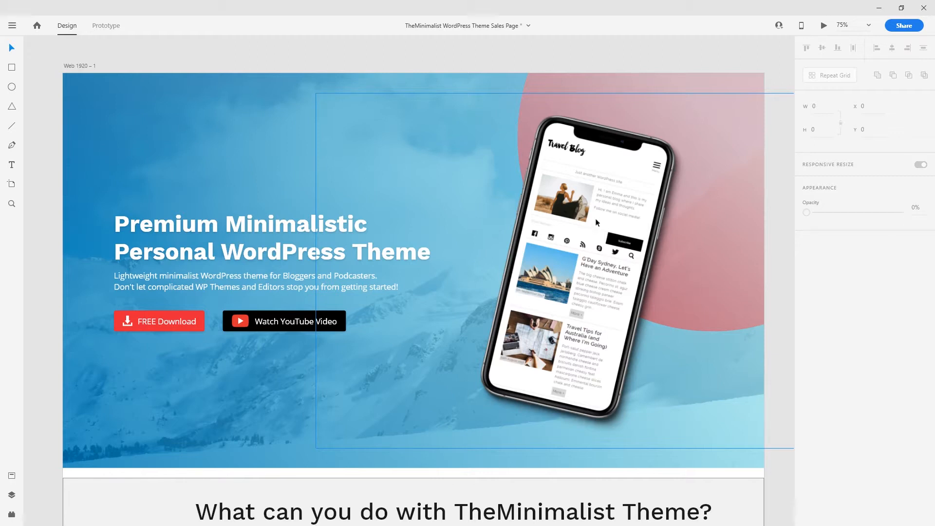
{"action": "left_click", "coordinate": [558, 108]}
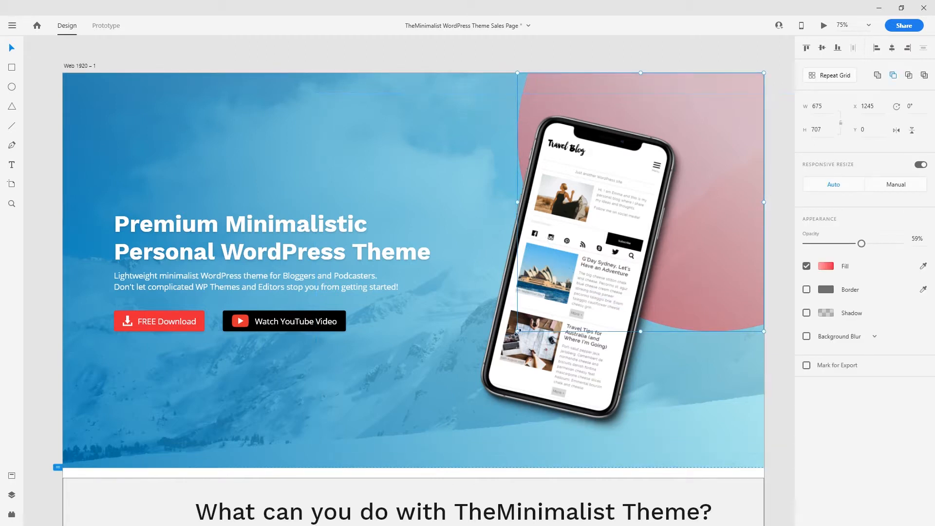
{"action": "left_click_drag", "start_coordinate": [517, 332], "coordinate": [473, 377]}
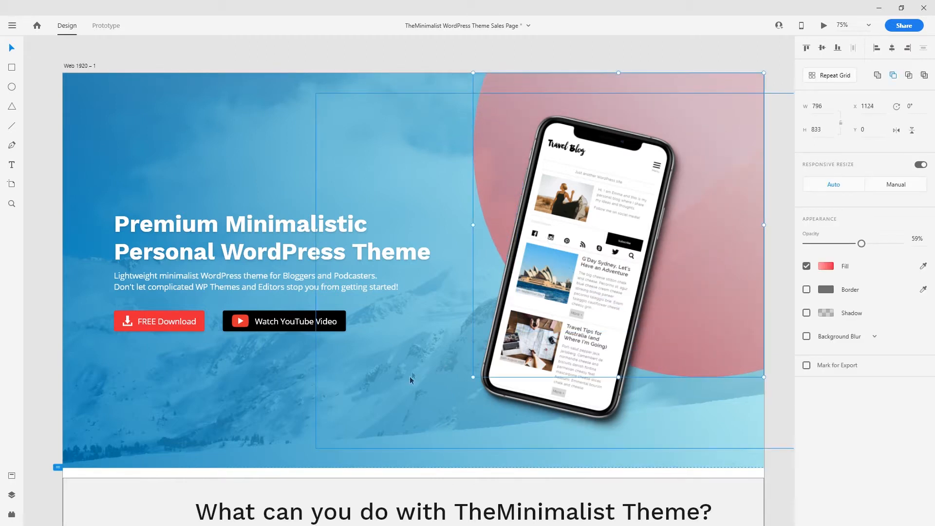
{"action": "left_click", "coordinate": [369, 45]}
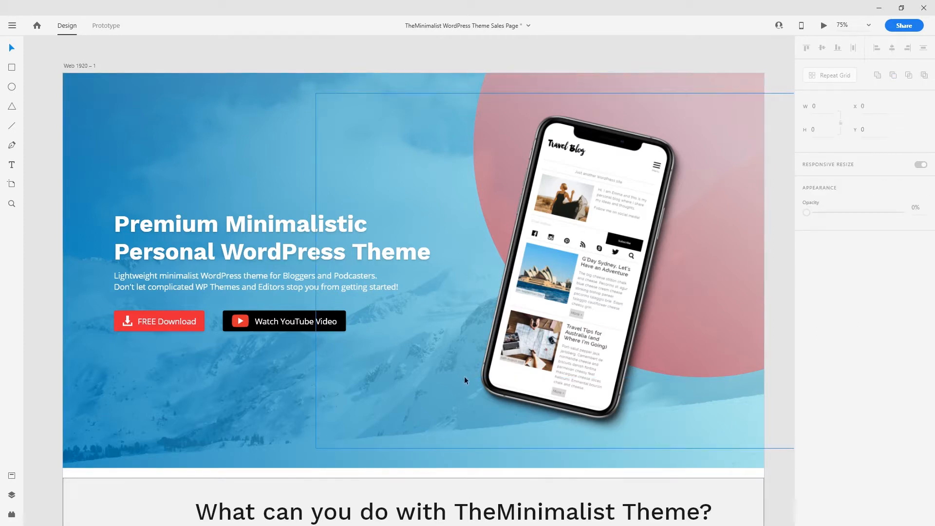
- Delete the grey background rectangle behind the What can you do section
{"action": "scroll", "coordinate": [451, 379], "scroll_direction": "down", "scroll_amount": 2}
{"action": "scroll", "coordinate": [443, 380], "scroll_direction": "up", "scroll_amount": 3}
{"action": "scroll", "coordinate": [418, 383], "scroll_direction": "down", "scroll_amount": 10}
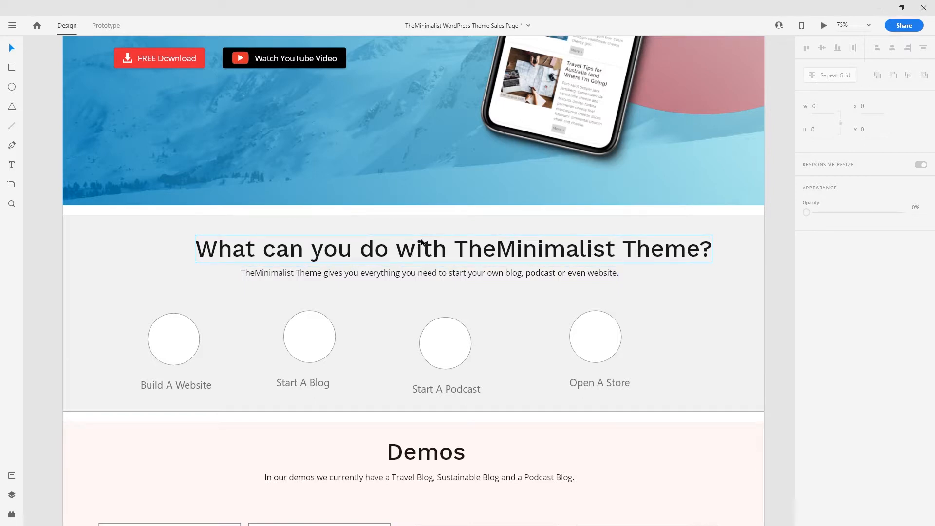
{"action": "left_click", "coordinate": [417, 223]}
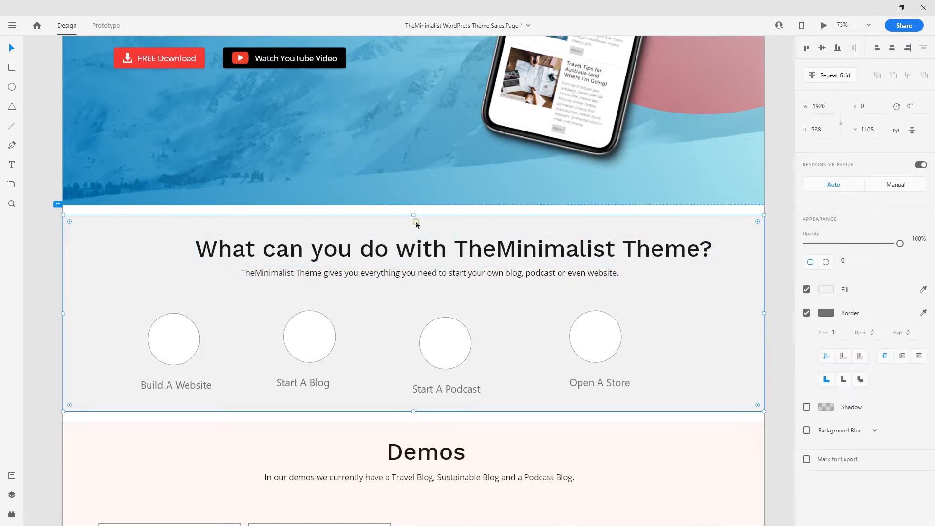
{"action": "key", "text": "Delete"}
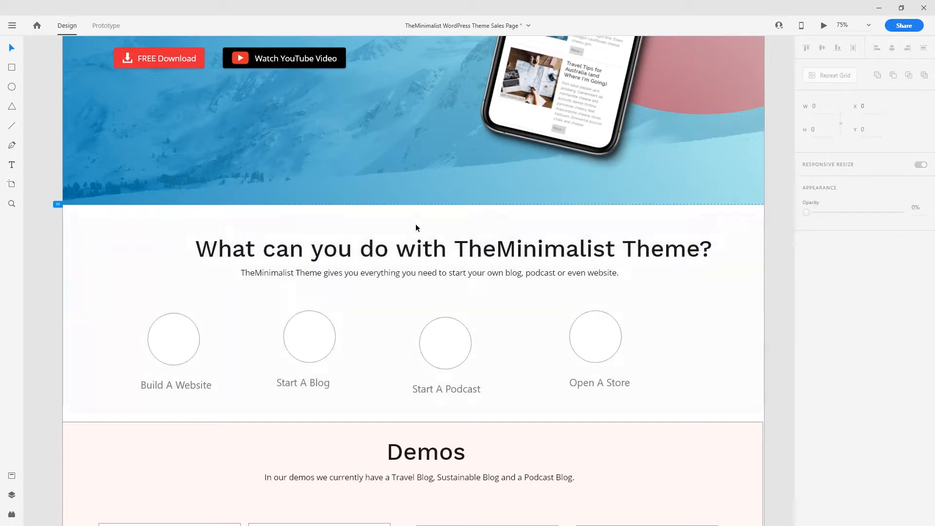
- Centre the section heading and subtitle horizontally on the artboard
{"action": "left_click", "coordinate": [429, 261]}
{"action": "left_click_drag", "start_coordinate": [167, 216], "coordinate": [486, 284]}
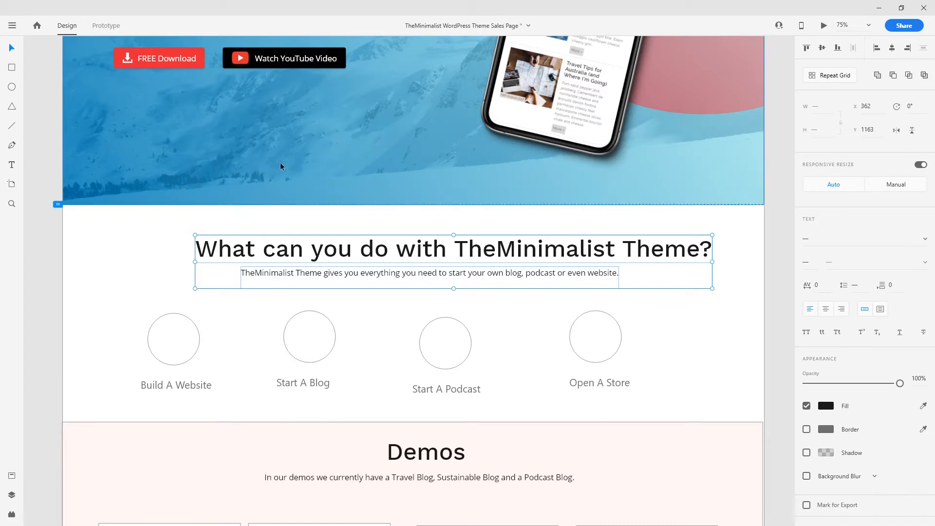
{"action": "left_click", "coordinate": [250, 182]}
{"action": "left_click", "coordinate": [893, 50]}
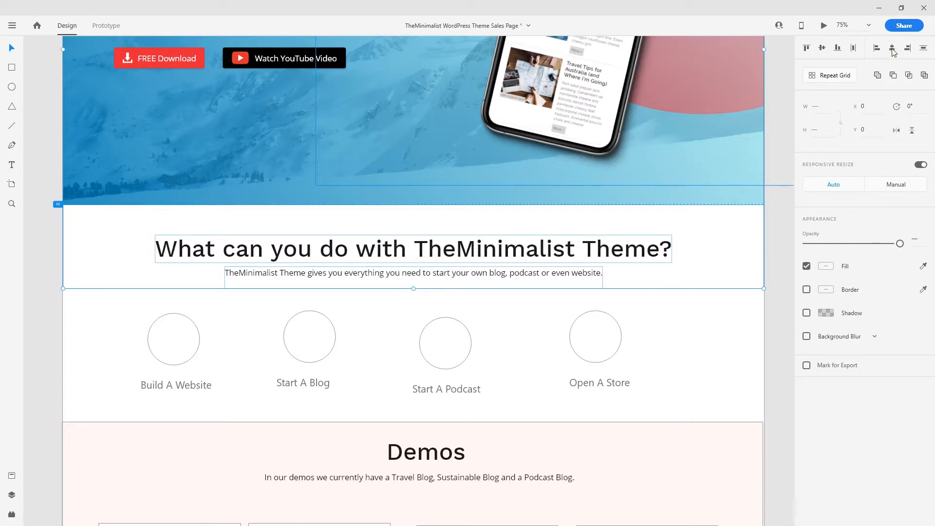
{"action": "left_click", "coordinate": [738, 312]}
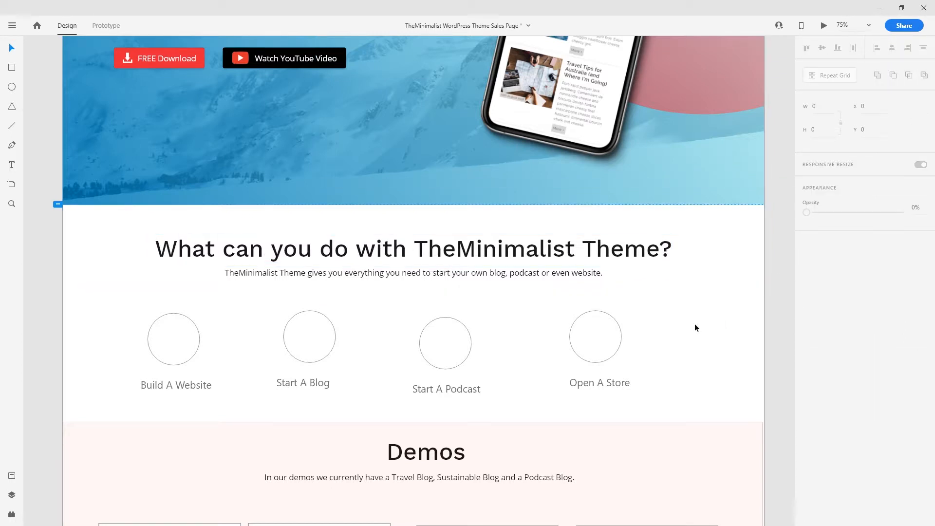
- Nudge the subtitle into position beneath the heading
{"action": "scroll", "coordinate": [681, 288], "scroll_direction": "down", "scroll_amount": 1}
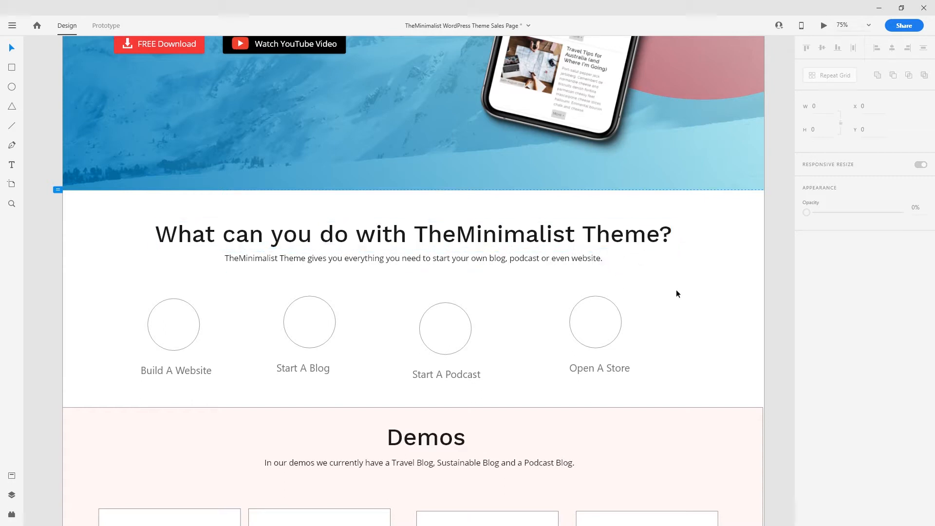
{"action": "scroll", "coordinate": [675, 291], "scroll_direction": "down", "scroll_amount": 3}
{"action": "left_click_drag", "start_coordinate": [384, 222], "coordinate": [387, 226]}
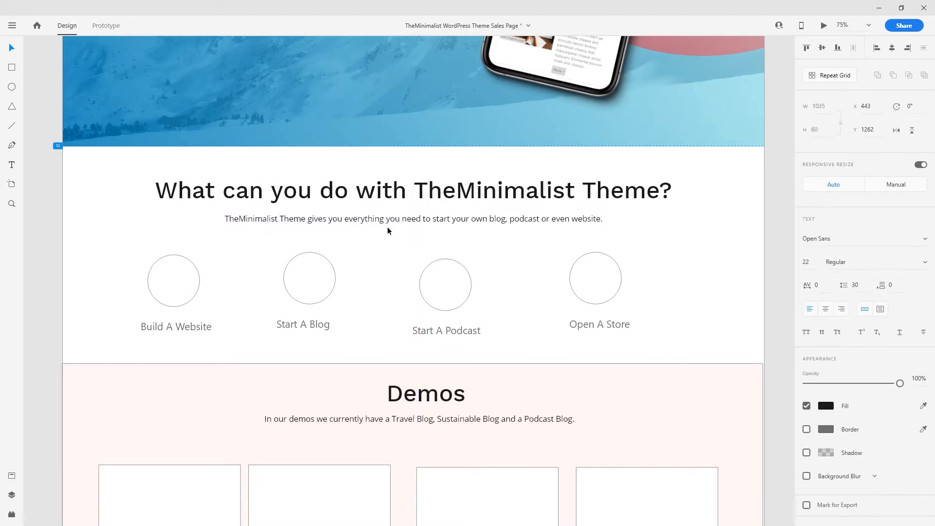
{"action": "left_click_drag", "start_coordinate": [710, 177], "coordinate": [488, 238]}
{"action": "left_click", "coordinate": [714, 228]}
- Select the Build A Website label and show the document's colours, character styles and components
{"action": "scroll", "coordinate": [686, 331], "scroll_direction": "down", "scroll_amount": 2}
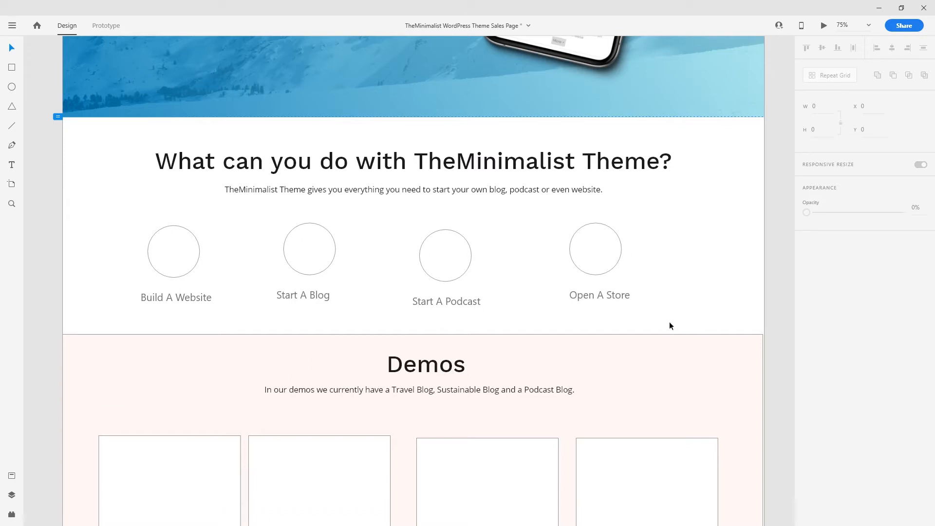
{"action": "left_click_drag", "start_coordinate": [126, 225], "coordinate": [650, 257]}
{"action": "scroll", "coordinate": [582, 314], "scroll_direction": "down", "scroll_amount": 2}
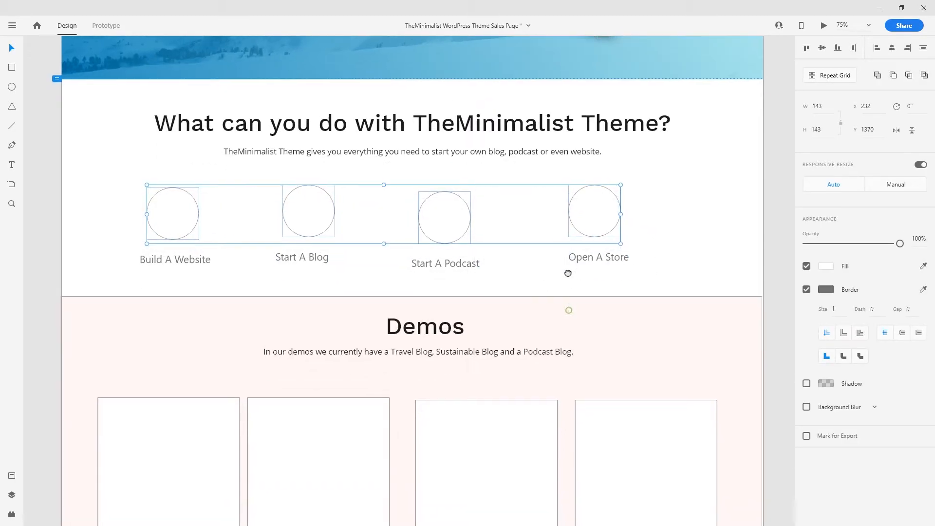
{"action": "left_click", "coordinate": [186, 259]}
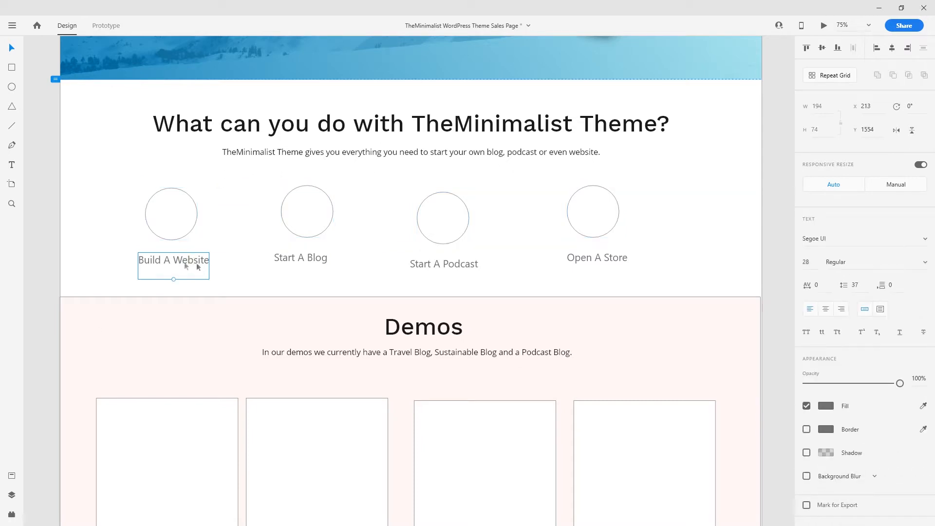
{"action": "left_click", "coordinate": [11, 476]}
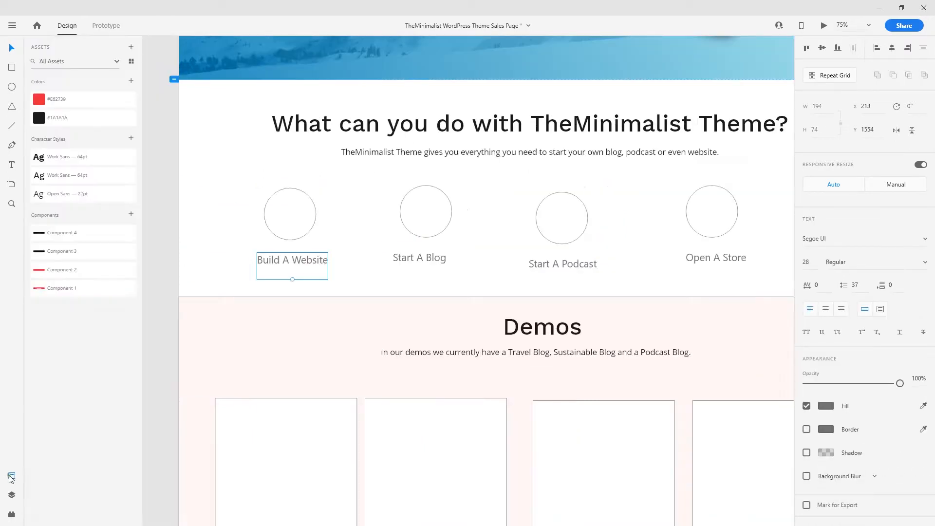
- Restyle the Build A Website label as Open Sans at font size 30
{"action": "left_click", "coordinate": [86, 176]}
{"action": "left_click", "coordinate": [85, 194]}
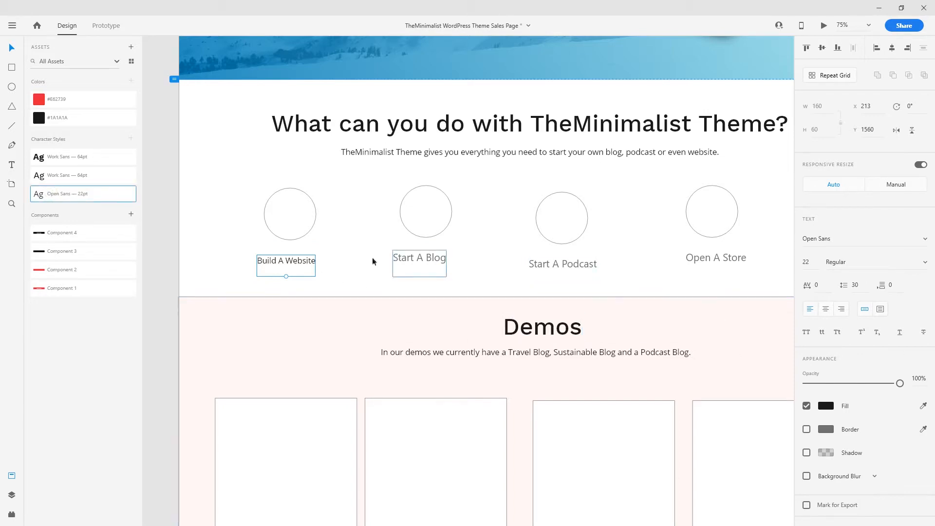
{"action": "left_click", "coordinate": [806, 262]}
{"action": "type", "text": "30"}
{"action": "key", "text": "Return"}
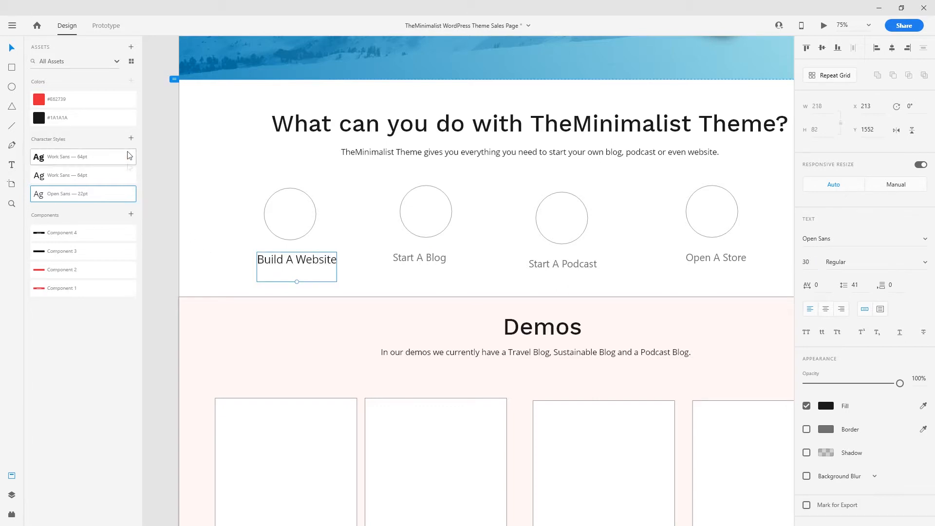
- Save the label's look as a new character style named 'Circles' at the list's end
{"action": "left_click", "coordinate": [131, 138]}
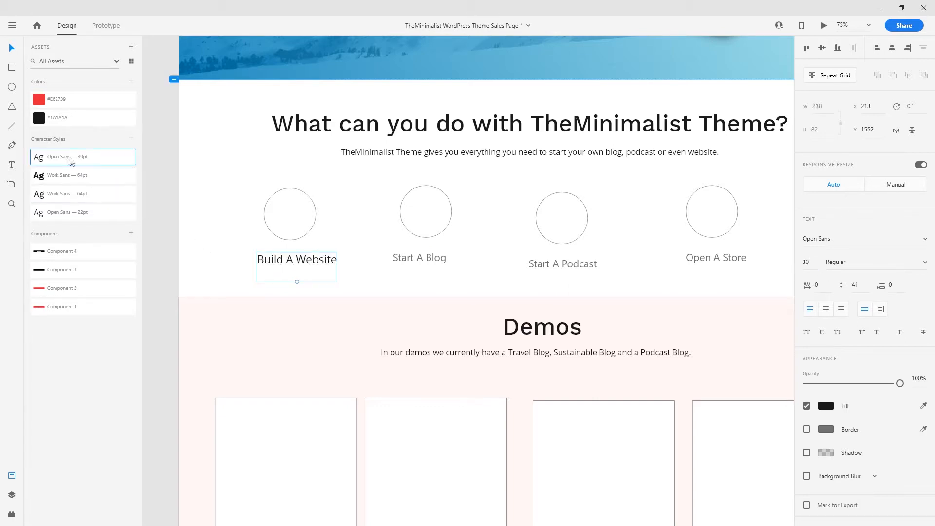
{"action": "left_click_drag", "start_coordinate": [68, 165], "coordinate": [69, 217]}
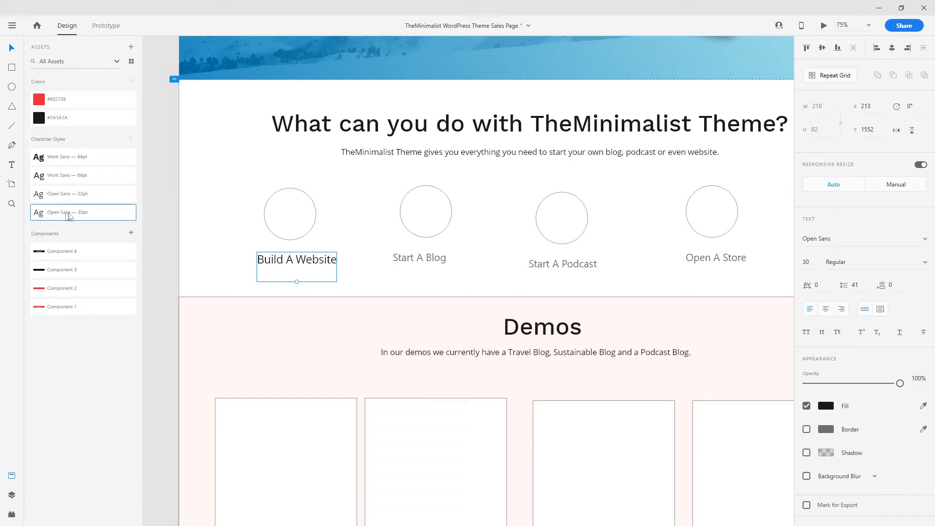
{"action": "double_click", "coordinate": [70, 215]}
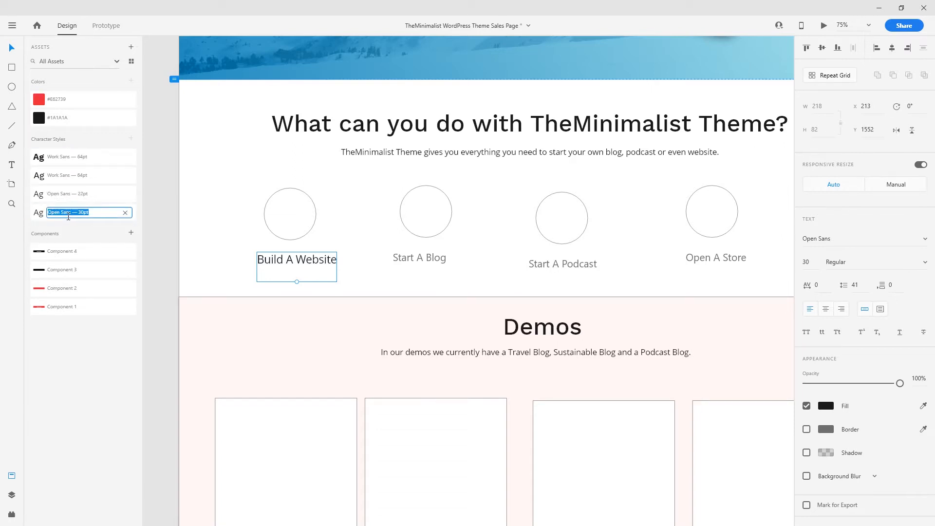
{"action": "type", "text": "Circles"}
{"action": "key", "text": "Return"}
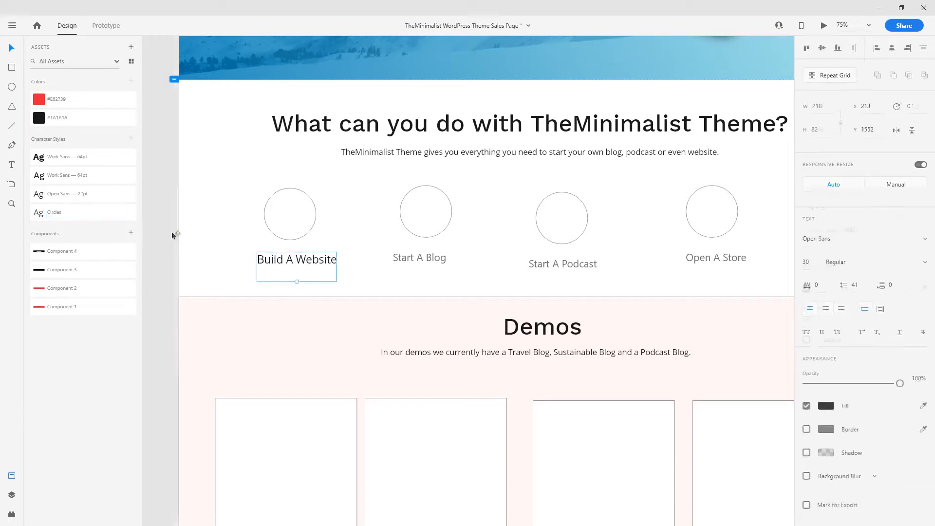
- Try the Open Sans 22pt style on the section heading, then undo it
{"action": "left_click", "coordinate": [311, 127]}
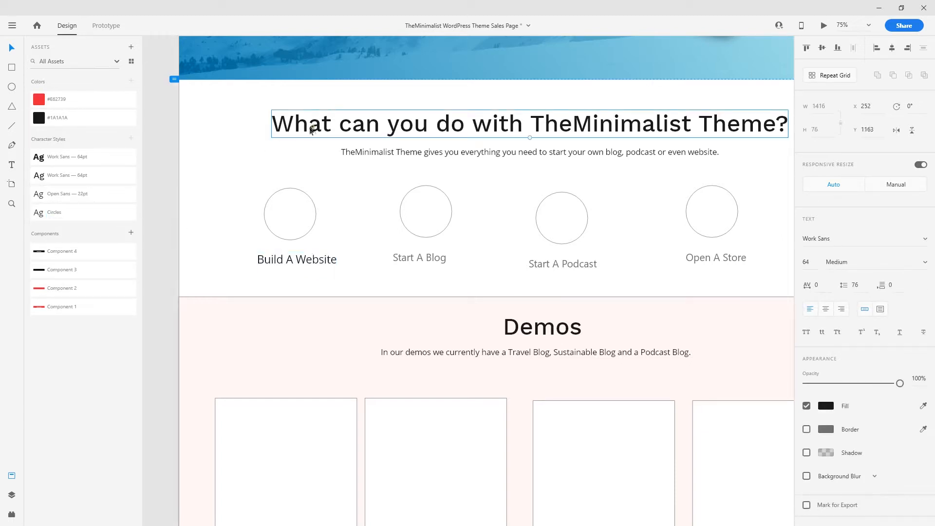
{"action": "left_click", "coordinate": [68, 193]}
{"action": "key", "text": "ctrl+z"}
{"action": "left_click", "coordinate": [240, 154]}
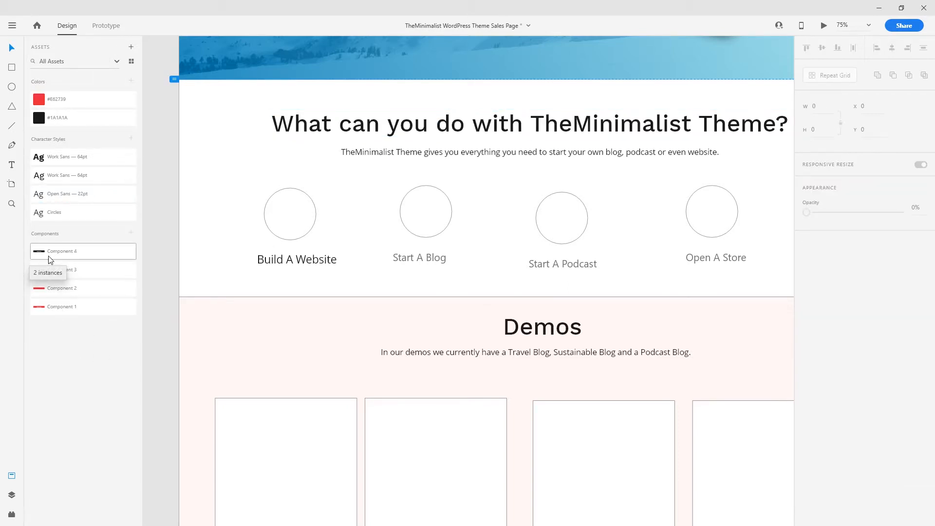
- Apply the Circles style to Build A Website, Start A Blog, Start A Podcast and Open A Store
{"action": "left_click_drag", "start_coordinate": [352, 273], "coordinate": [308, 292]}
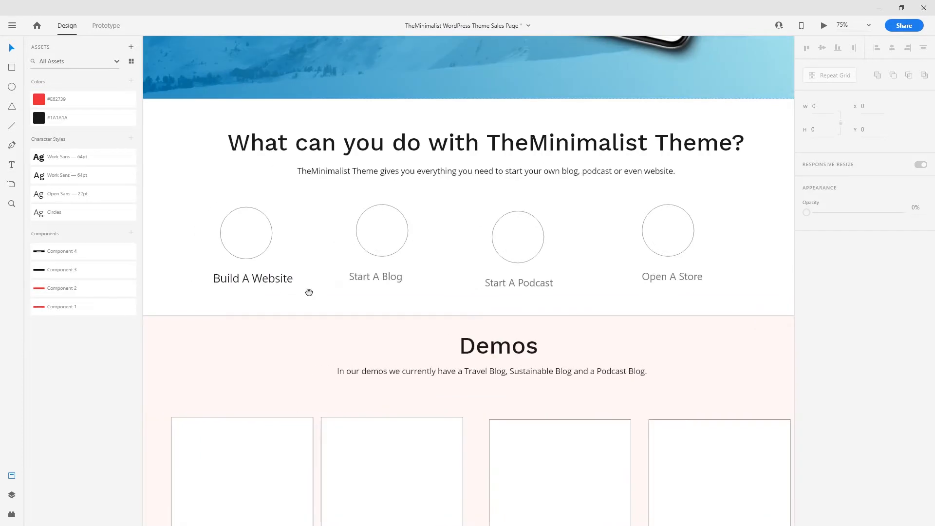
{"action": "left_click", "coordinate": [276, 287]}
{"action": "left_click", "coordinate": [381, 280], "text": "shift"}
{"action": "left_click", "coordinate": [518, 282], "text": "shift"}
{"action": "left_click", "coordinate": [669, 277], "text": "shift"}
{"action": "left_click", "coordinate": [75, 213]}
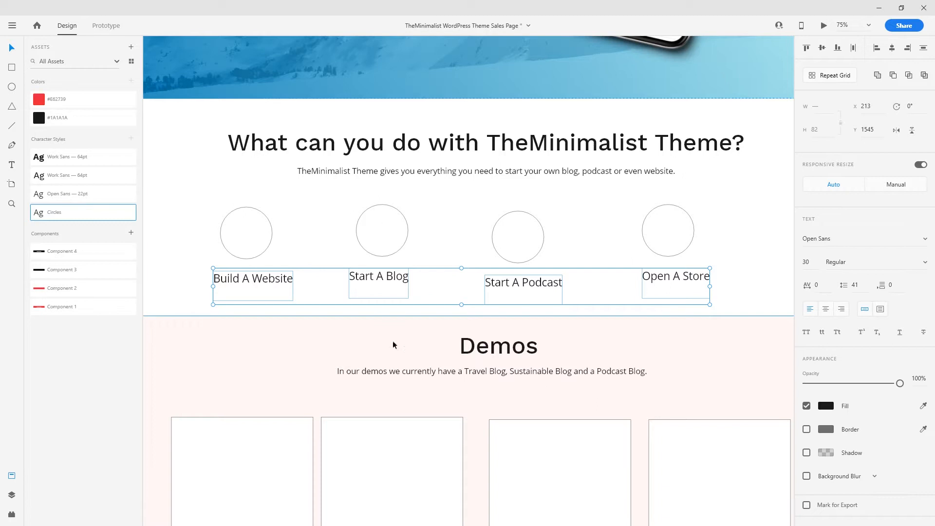
{"action": "left_click", "coordinate": [336, 203]}
- Zoom out to review the hero and features row with the matching labels
{"action": "left_click_drag", "start_coordinate": [340, 246], "coordinate": [343, 266]}
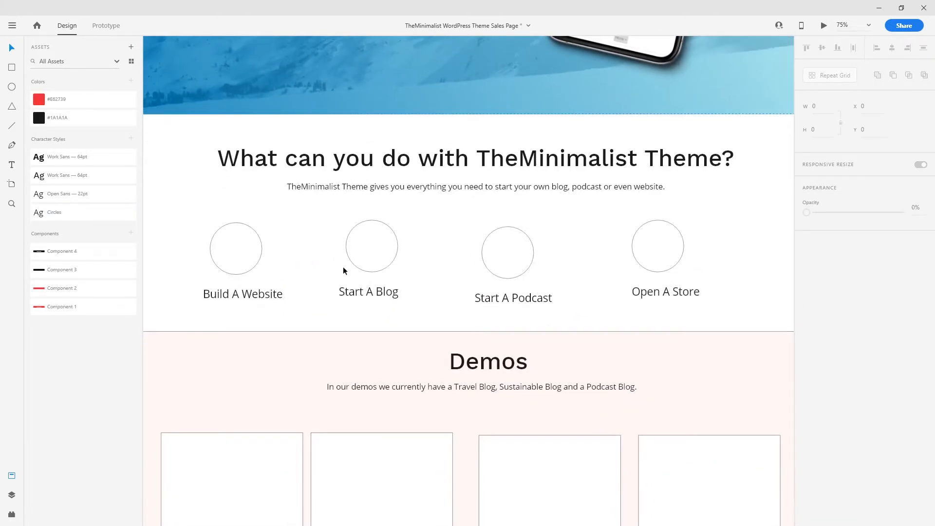
{"action": "key", "text": "ctrl+minus"}
{"action": "left_click_drag", "start_coordinate": [477, 288], "coordinate": [427, 301]}
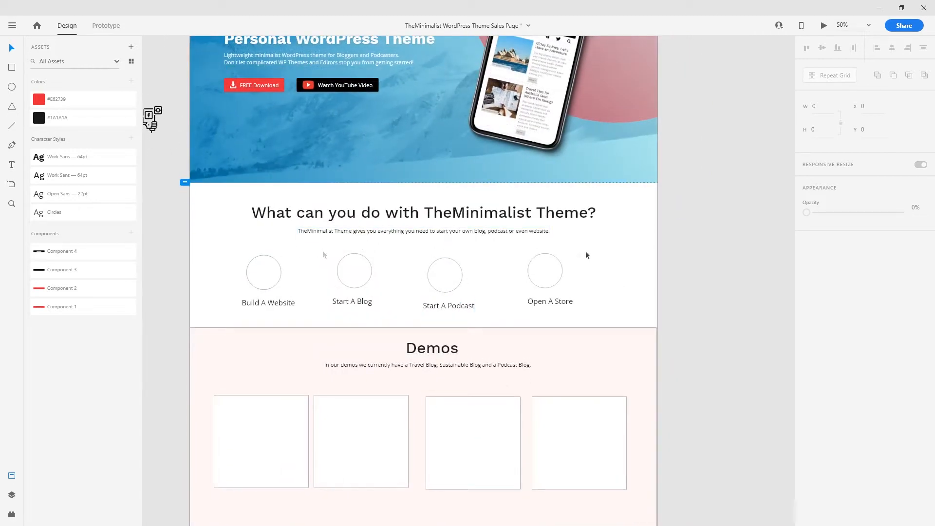
{"action": "left_click_drag", "start_coordinate": [615, 254], "coordinate": [332, 274]}
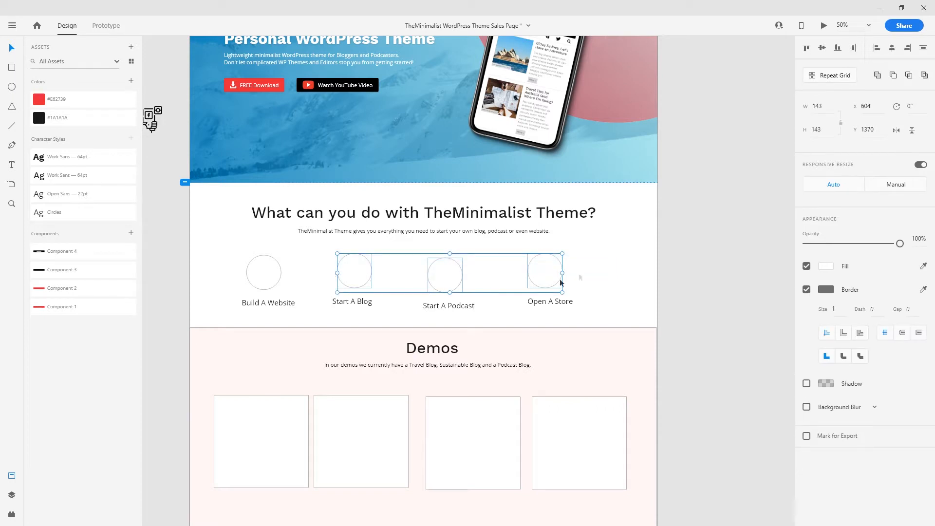
{"action": "left_click", "coordinate": [603, 264]}
{"action": "scroll", "coordinate": [489, 281], "scroll_direction": "up", "scroll_amount": 2}
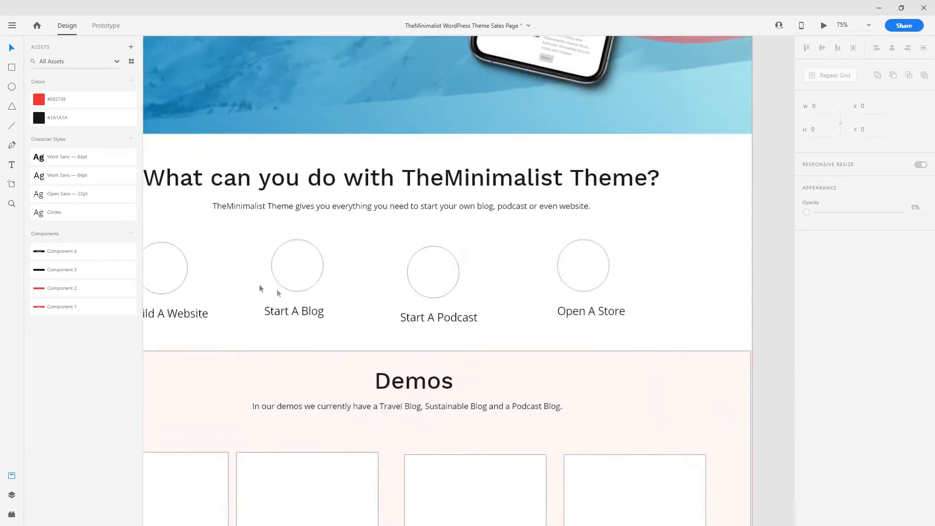
{"action": "scroll", "coordinate": [375, 313], "scroll_direction": "left", "scroll_amount": 3}
{"action": "scroll", "coordinate": [375, 313], "scroll_direction": "up", "scroll_amount": 1}
- Fill the Build A Website circle with the hero image's blue using the eyedropper
{"action": "left_click", "coordinate": [285, 306]}
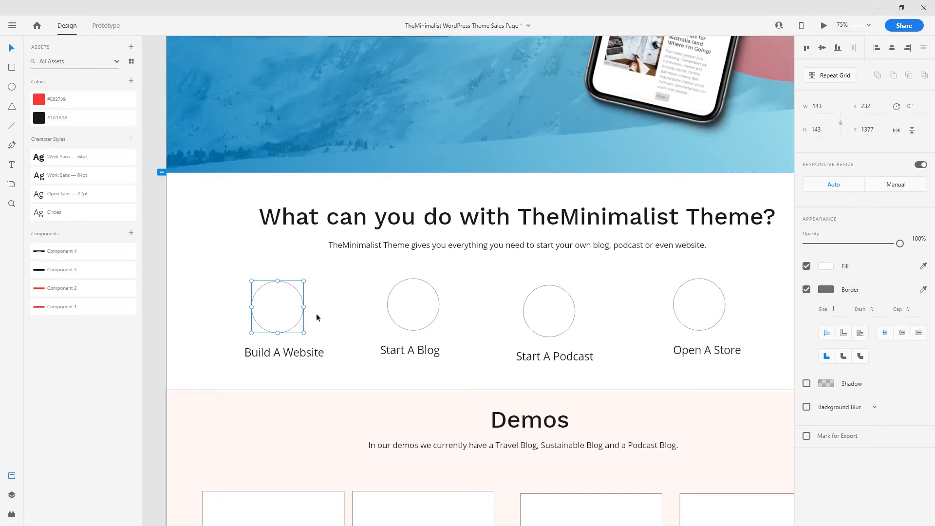
{"action": "left_click", "coordinate": [921, 267]}
{"action": "left_click", "coordinate": [224, 168]}
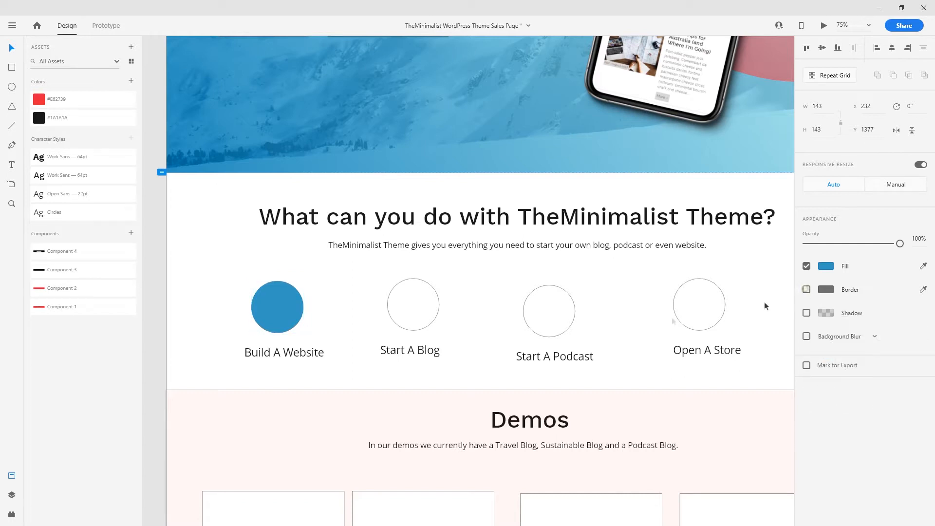
{"action": "left_click", "coordinate": [340, 300]}
- Find and select the globe icon among the spare icons beside the artboard
{"action": "left_click_drag", "start_coordinate": [292, 327], "coordinate": [471, 345]}
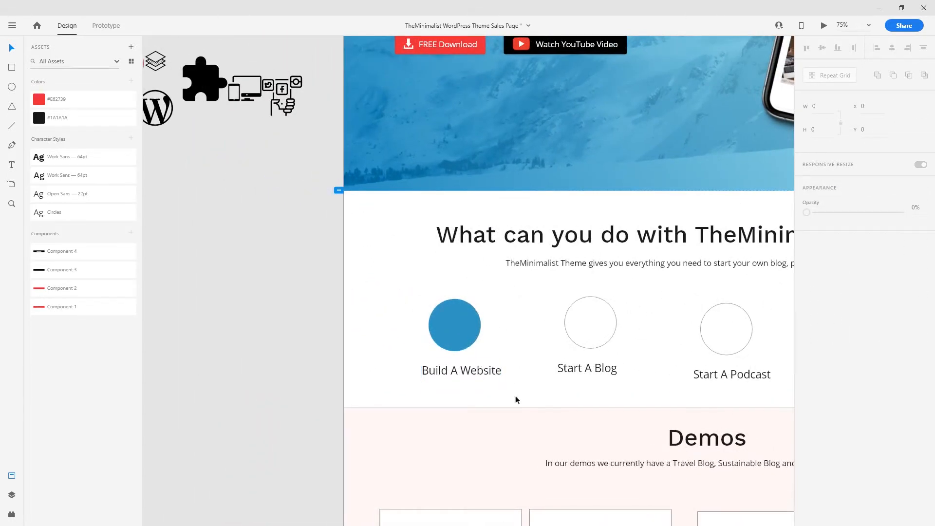
{"action": "left_click", "coordinate": [470, 364]}
{"action": "left_click", "coordinate": [346, 313]}
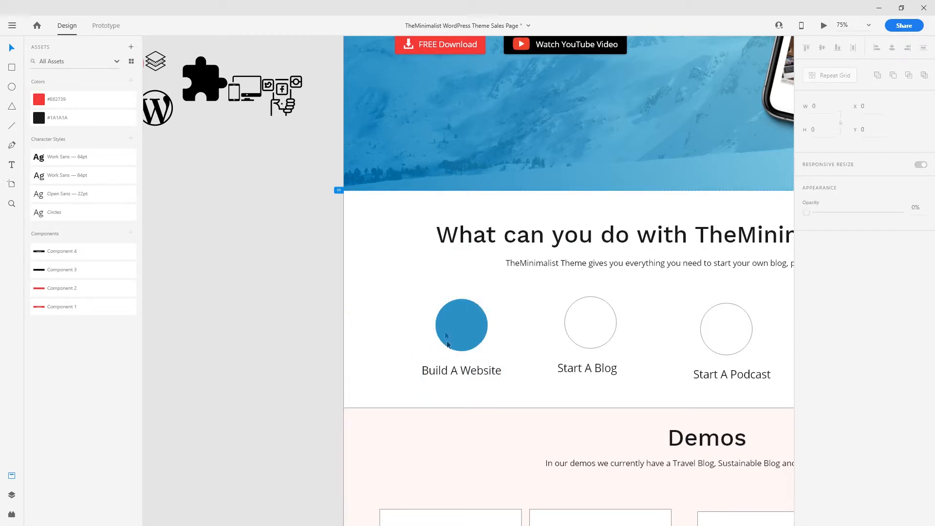
{"action": "left_click_drag", "start_coordinate": [240, 280], "coordinate": [422, 366]}
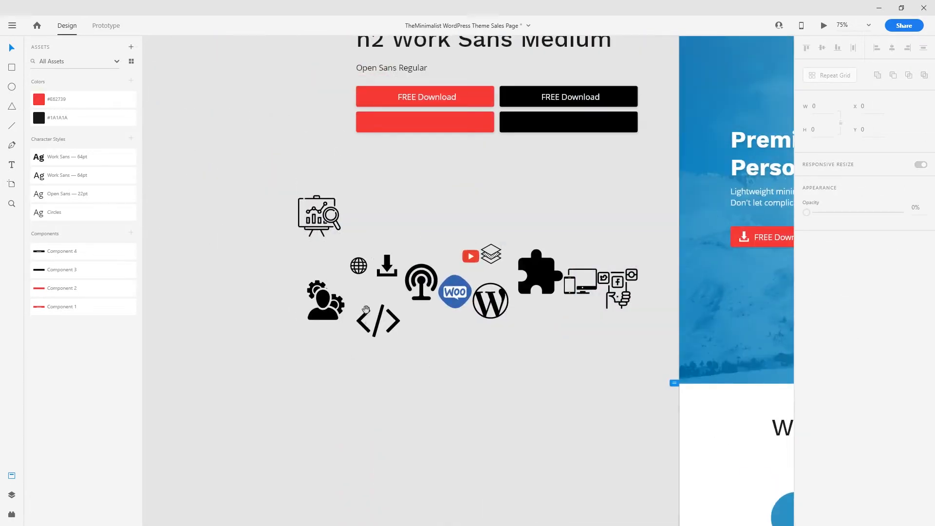
{"action": "left_click_drag", "start_coordinate": [403, 328], "coordinate": [347, 285]}
{"action": "left_click_drag", "start_coordinate": [290, 206], "coordinate": [308, 230]}
- Paste the globe into the blue circle, scale it to 92, centre it, and fill it #ffffff
{"action": "left_click_drag", "start_coordinate": [486, 363], "coordinate": [173, 170]}
{"action": "key", "text": "ctrl+v"}
{"action": "left_click_drag", "start_coordinate": [480, 289], "coordinate": [438, 294]}
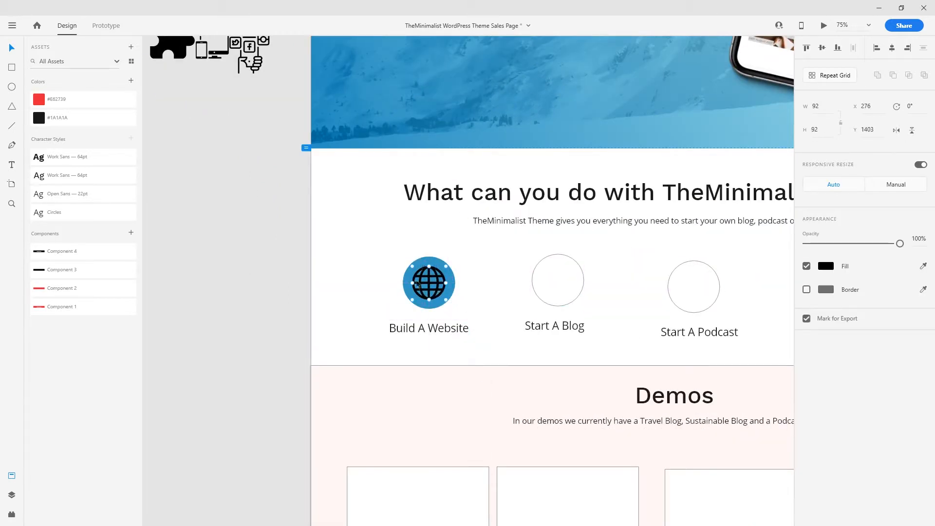
{"action": "left_click", "coordinate": [826, 266]}
{"action": "type", "text": "ffffff"}
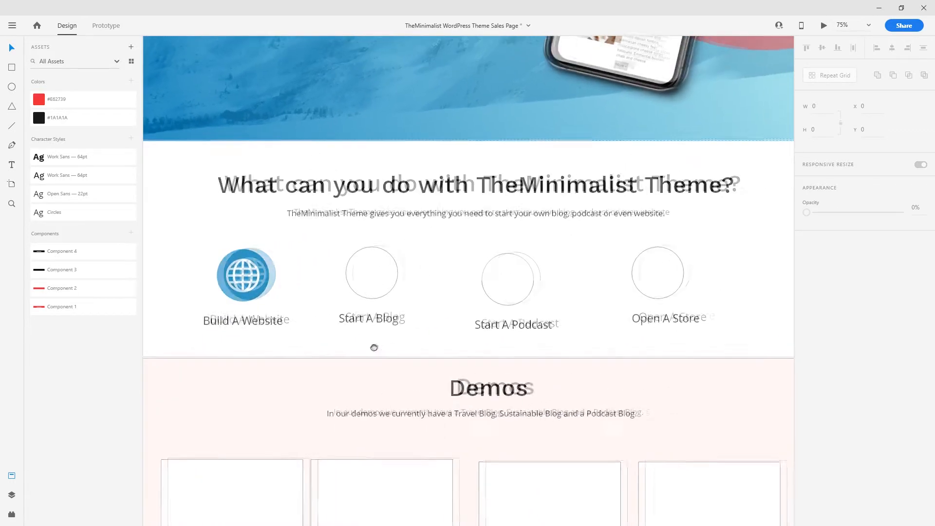
{"action": "left_click", "coordinate": [238, 255]}
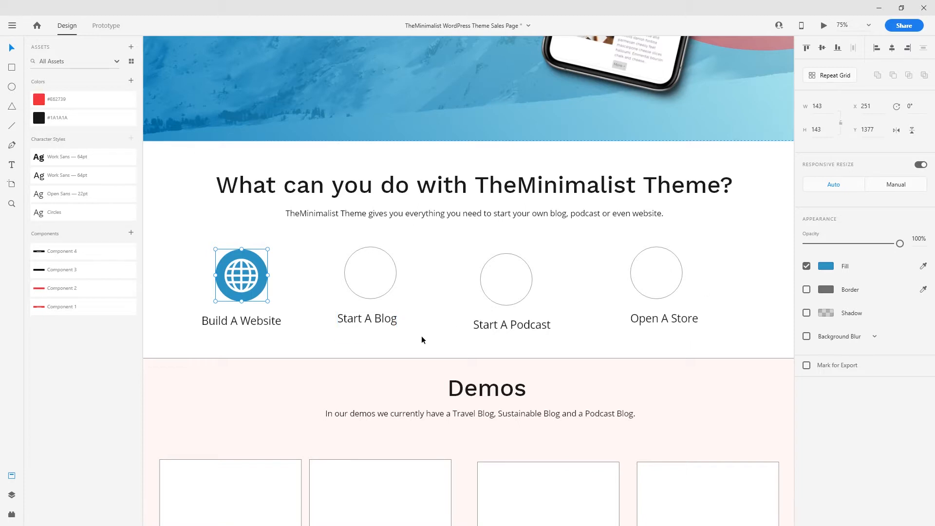
- Delete the three empty outlined circles for Start A Blog, Start A Podcast and Open A Store
{"action": "left_click_drag", "start_coordinate": [422, 335], "coordinate": [349, 265]}
{"action": "left_click", "coordinate": [449, 260]}
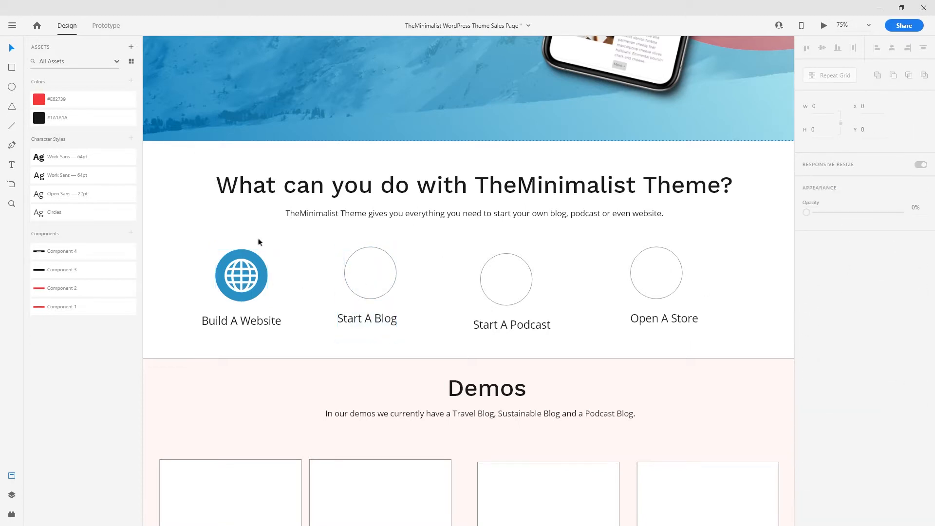
{"action": "left_click", "coordinate": [228, 306]}
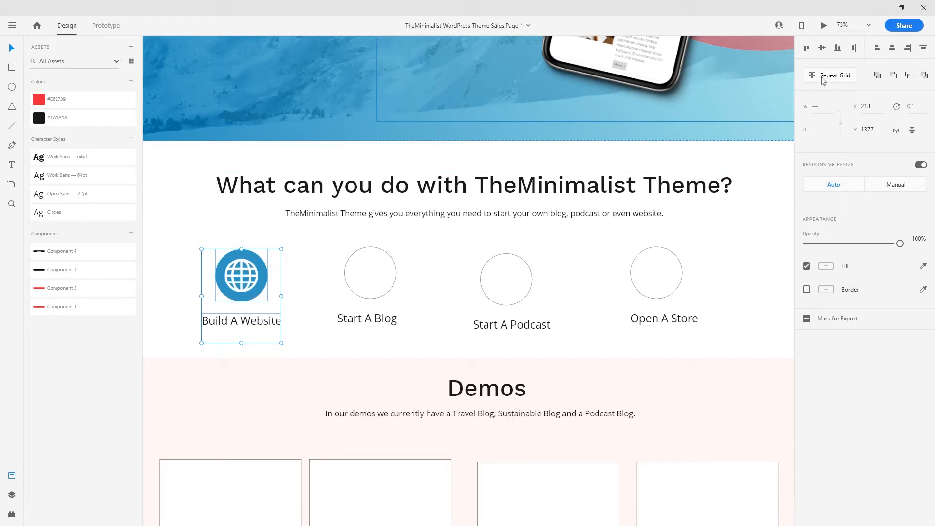
{"action": "left_click", "coordinate": [413, 340]}
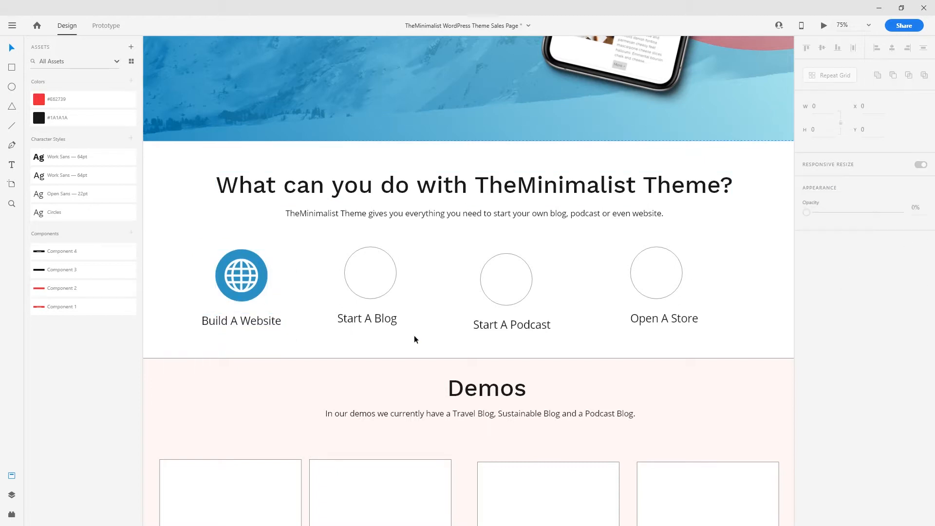
{"action": "left_click", "coordinate": [388, 277]}
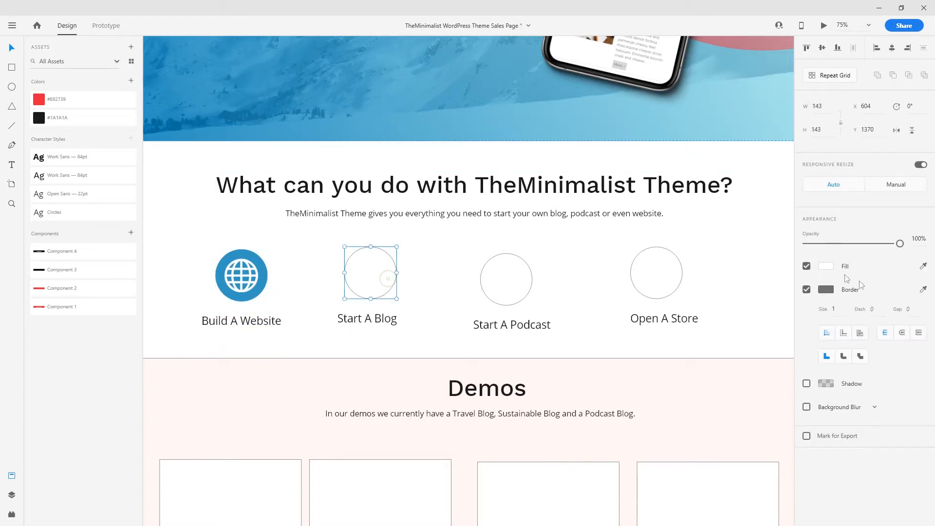
{"action": "left_click", "coordinate": [806, 290]}
{"action": "key", "text": "ctrl+z"}
{"action": "left_click_drag", "start_coordinate": [330, 257], "coordinate": [691, 291]}
{"action": "key", "text": "Delete"}
- Restore the three remaining labels after an accidental delete and move them slightly lower
{"action": "left_click_drag", "start_coordinate": [682, 341], "coordinate": [334, 308]}
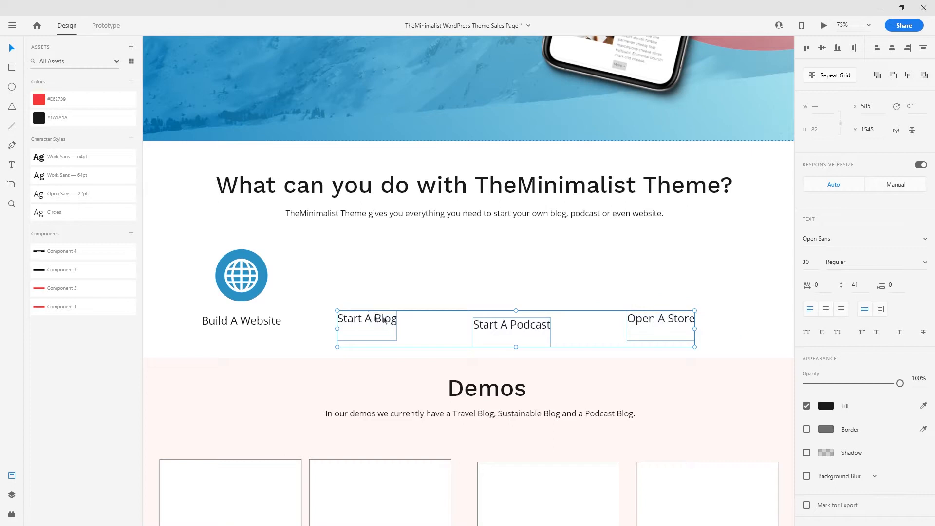
{"action": "key", "text": "Delete"}
{"action": "key", "text": "ctrl+z"}
{"action": "left_click_drag", "start_coordinate": [382, 345], "coordinate": [382, 356]}
{"action": "left_click", "coordinate": [391, 319]}
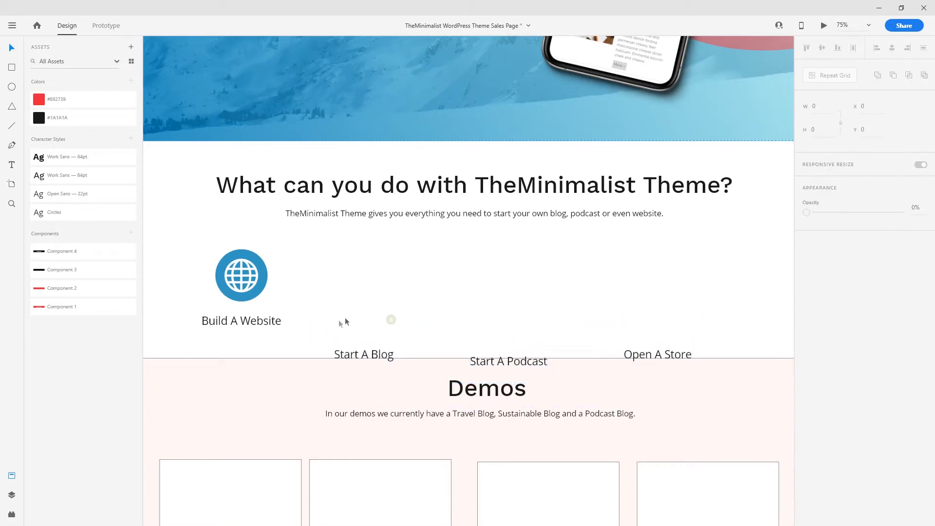
- Turn on the artboard's layout grid
{"action": "left_click", "coordinate": [410, 297]}
{"action": "left_click", "coordinate": [806, 340]}
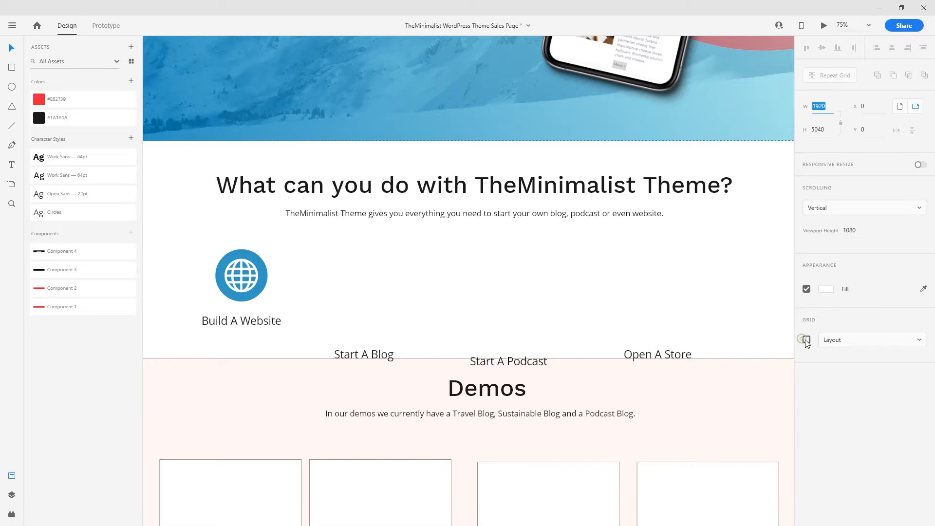
{"action": "left_click_drag", "start_coordinate": [334, 345], "coordinate": [179, 248]}
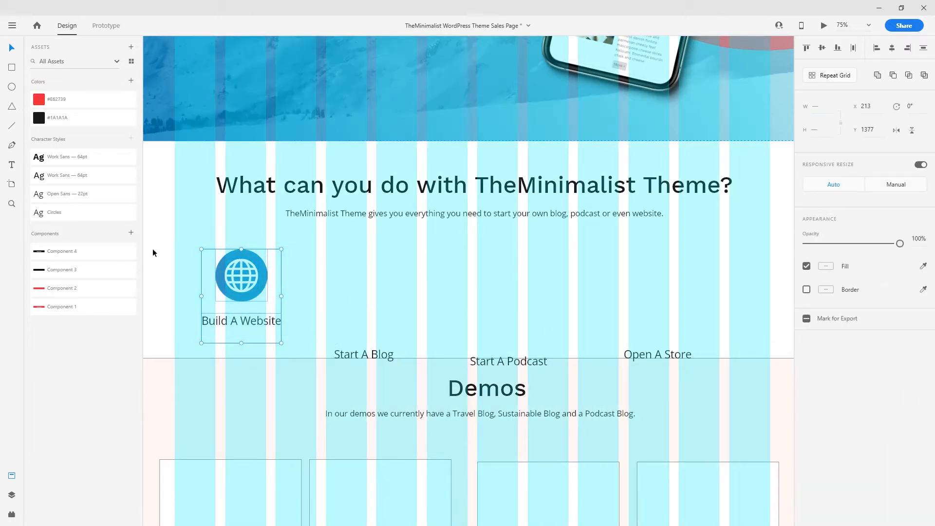
{"action": "left_click_drag", "start_coordinate": [402, 281], "coordinate": [389, 298]}
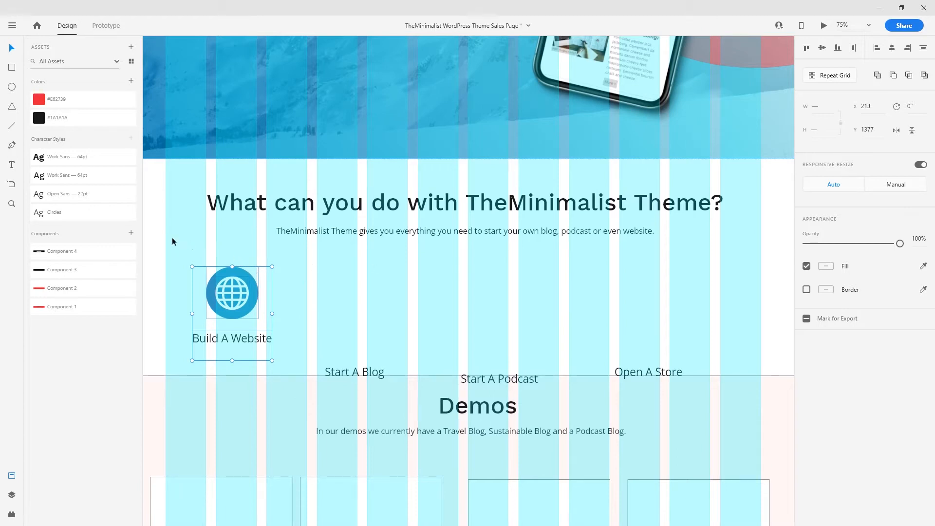
{"action": "left_click", "coordinate": [235, 252]}
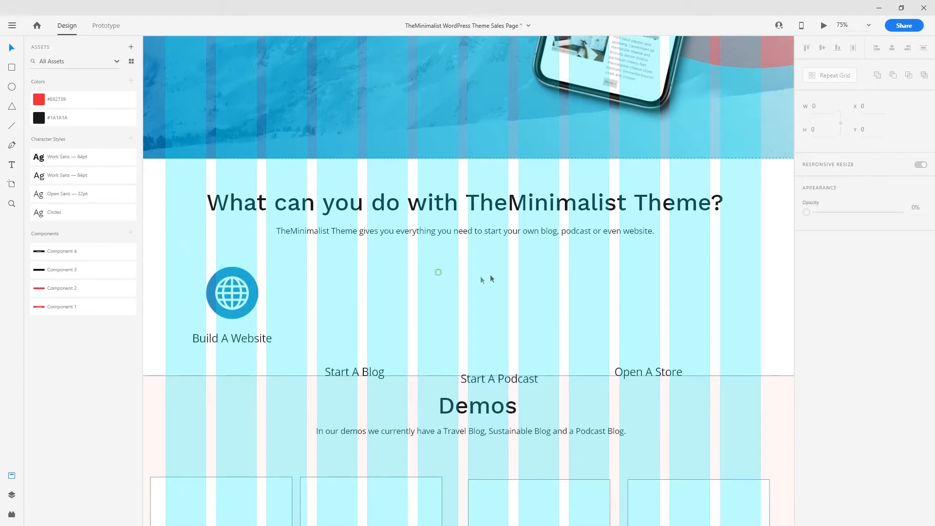
- Make the Build A Website label a fixed-size text box widened to 387
{"action": "left_click", "coordinate": [576, 277]}
{"action": "left_click_drag", "start_coordinate": [318, 343], "coordinate": [179, 271]}
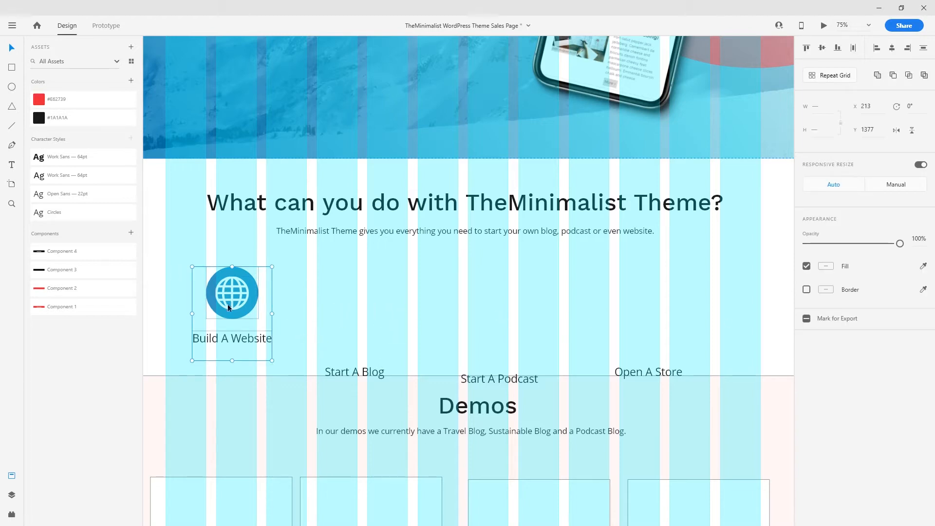
{"action": "left_click_drag", "start_coordinate": [167, 271], "coordinate": [324, 308]}
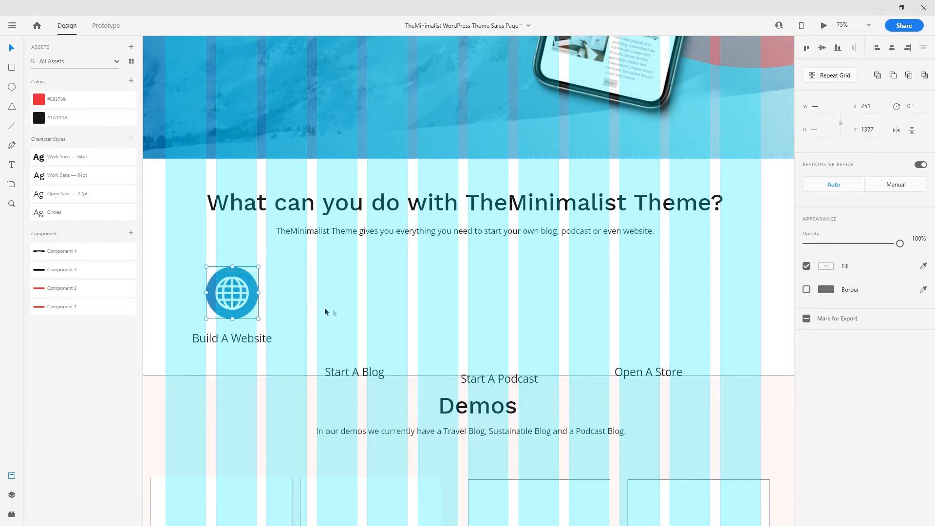
{"action": "left_click", "coordinate": [214, 287]}
{"action": "double_click", "coordinate": [253, 343]}
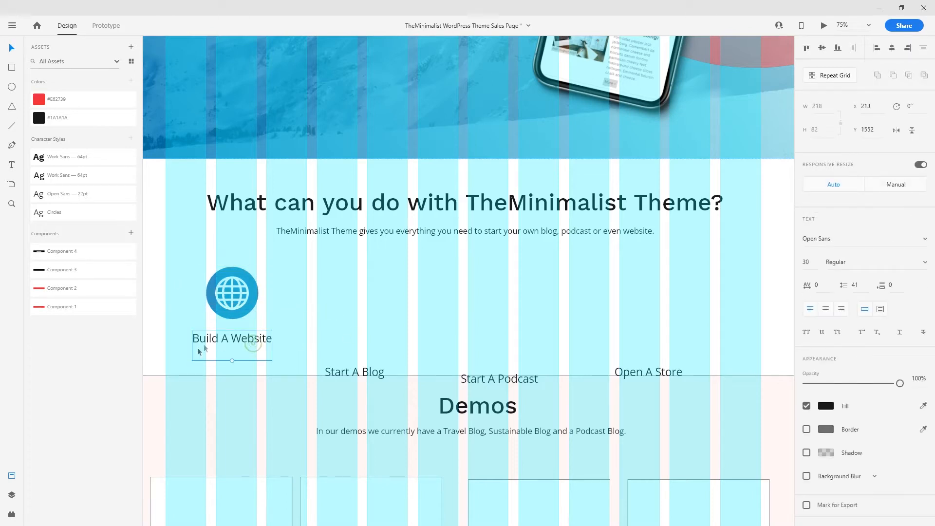
{"action": "double_click", "coordinate": [239, 347]}
{"action": "key", "text": "Escape"}
{"action": "left_click", "coordinate": [886, 310]}
{"action": "left_click_drag", "start_coordinate": [272, 346], "coordinate": [307, 343]}
{"action": "left_click_drag", "start_coordinate": [191, 346], "coordinate": [163, 343]}
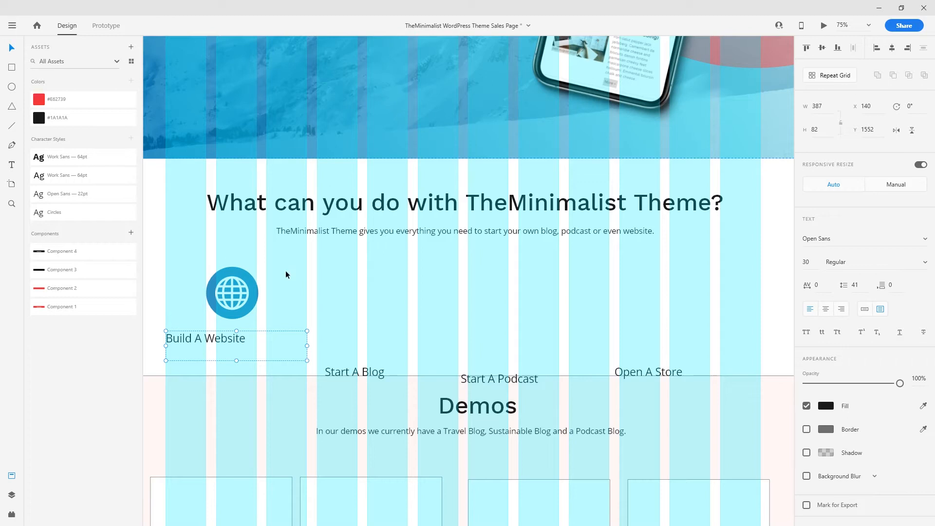
- Centre-align the label text, centre the globe above it, and make both a Repeat Grid
{"action": "left_click", "coordinate": [234, 292]}
{"action": "left_click", "coordinate": [226, 341]}
{"action": "left_click", "coordinate": [826, 310]}
{"action": "left_click_drag", "start_coordinate": [189, 266], "coordinate": [279, 316]}
{"action": "left_click", "coordinate": [258, 337], "text": "shift"}
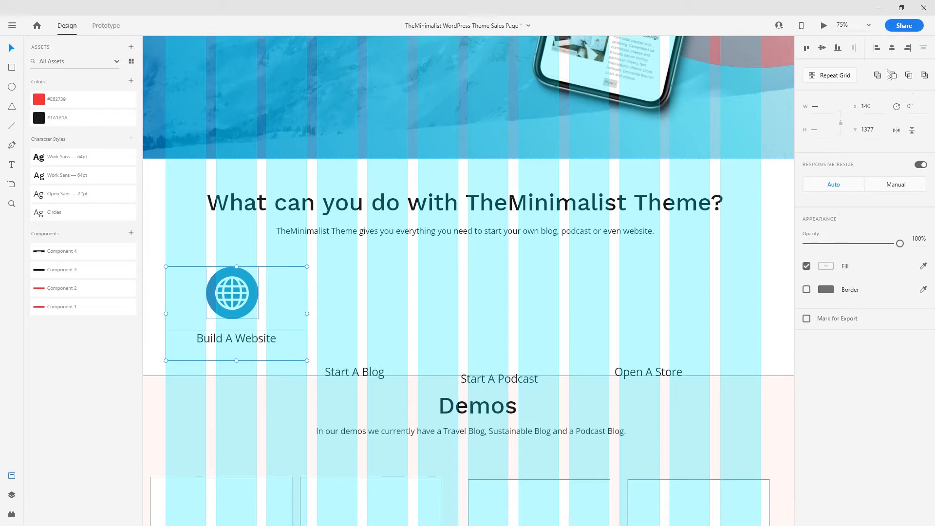
{"action": "left_click", "coordinate": [892, 47]}
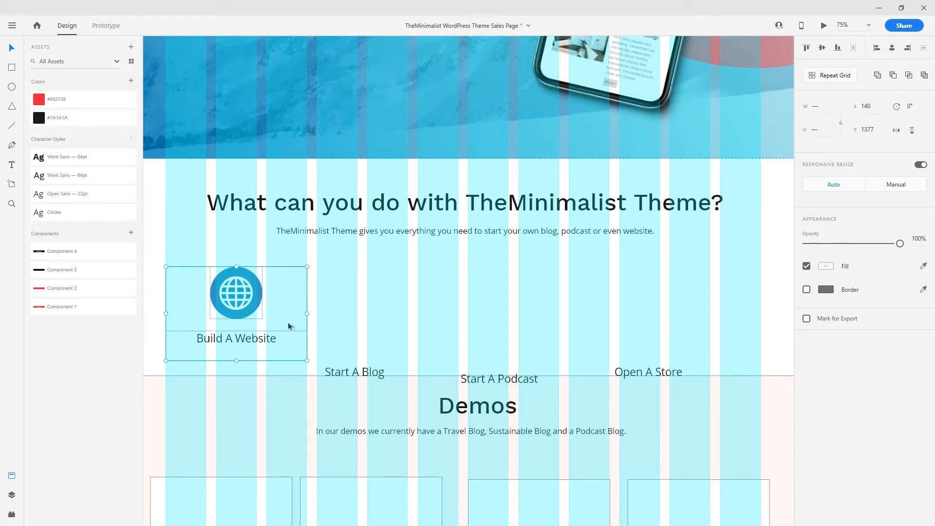
{"action": "left_click", "coordinate": [826, 78]}
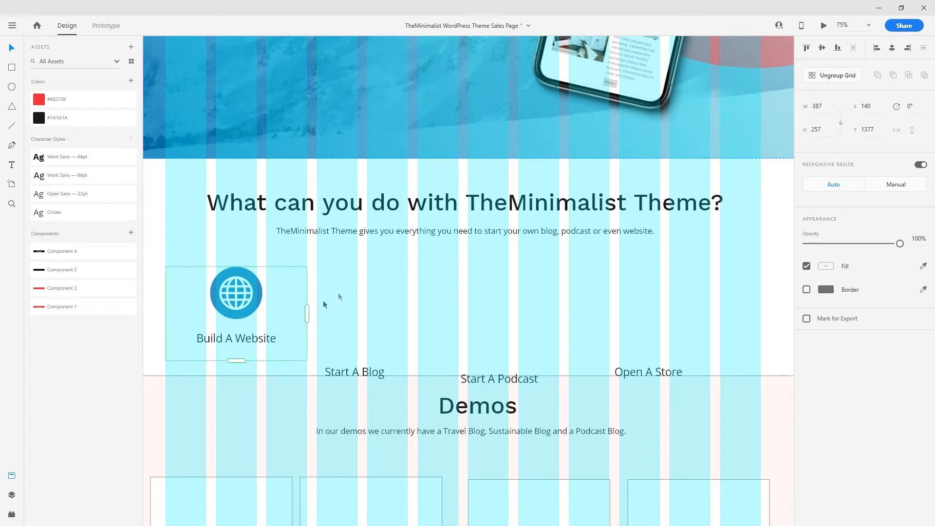
- Stretch the Repeat Grid to four feature items, 1657 wide with 27 spacing
{"action": "left_click_drag", "start_coordinate": [307, 315], "coordinate": [759, 314]}
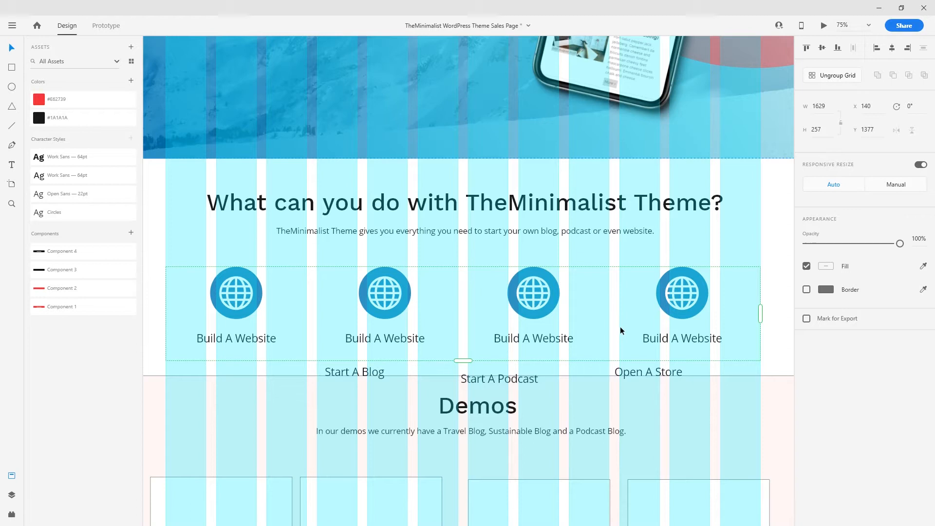
{"action": "left_click_drag", "start_coordinate": [609, 323], "coordinate": [617, 323]}
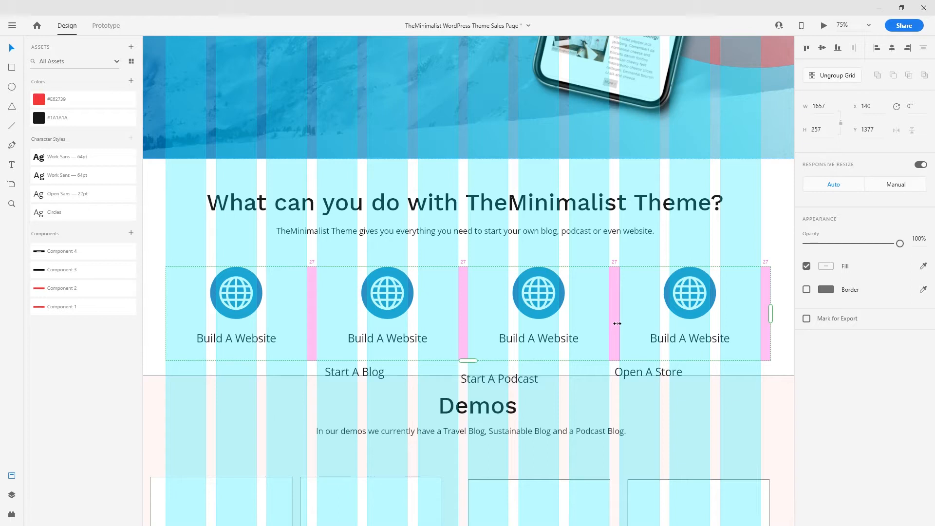
{"action": "scroll", "coordinate": [560, 319], "scroll_direction": "down", "scroll_amount": 3}
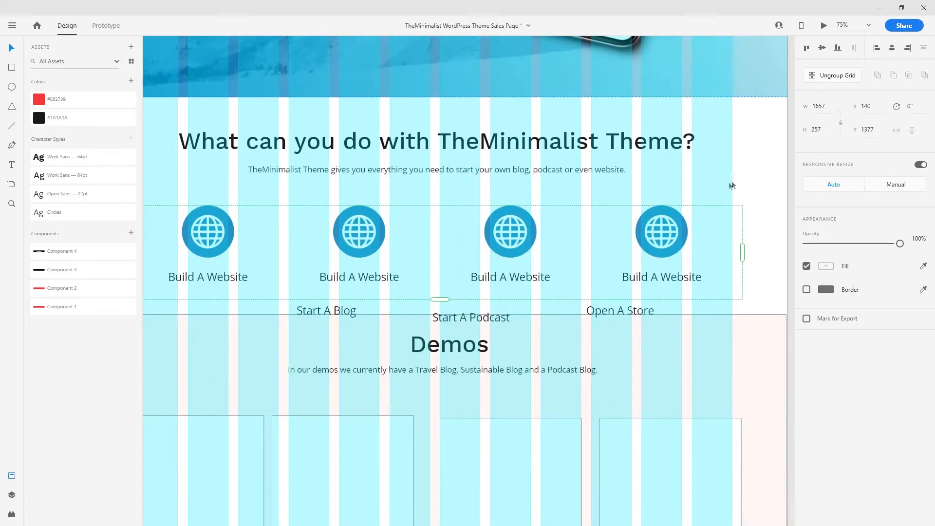
{"action": "left_click", "coordinate": [773, 259]}
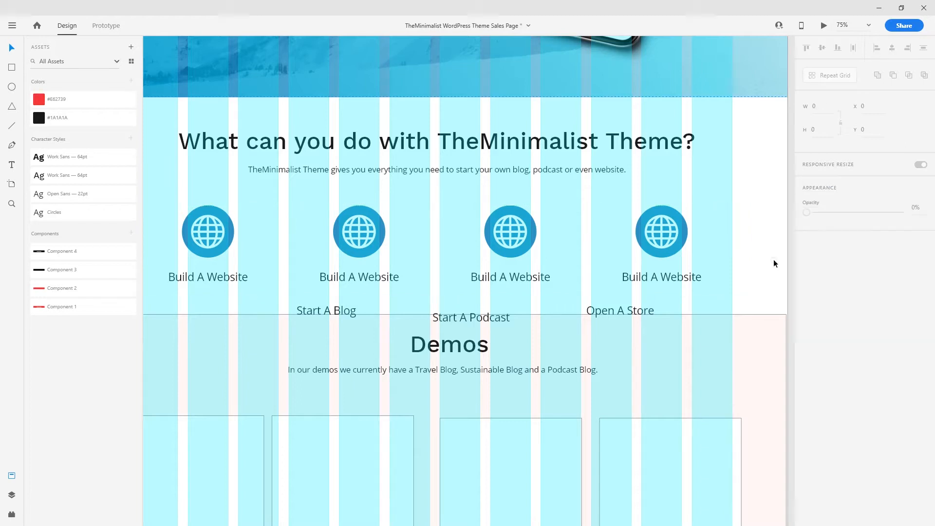
{"action": "scroll", "coordinate": [770, 261], "scroll_direction": "down", "scroll_amount": 1}
- Zoom out and back in to check the four evenly spaced features
{"action": "key", "text": "ctrl+minus"}
{"action": "key", "text": "ctrl+plus"}
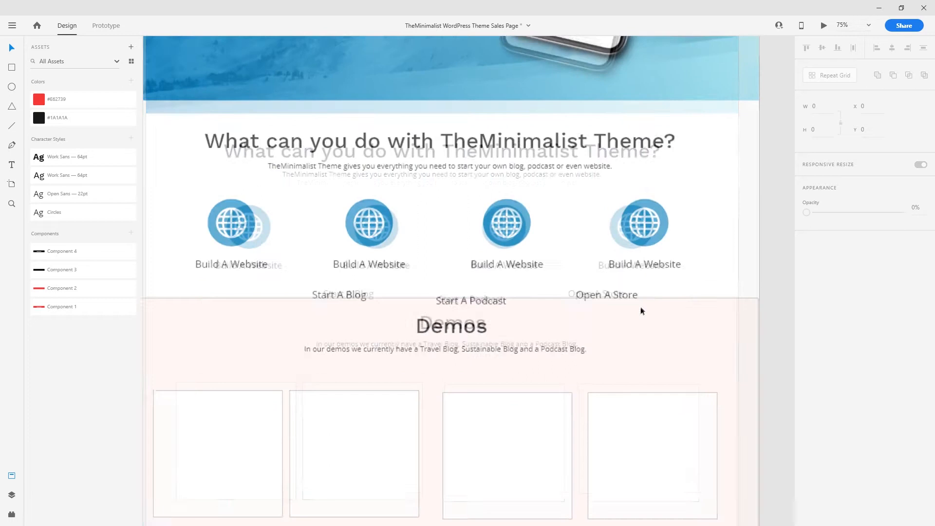
{"action": "key", "text": "ctrl+minus"}
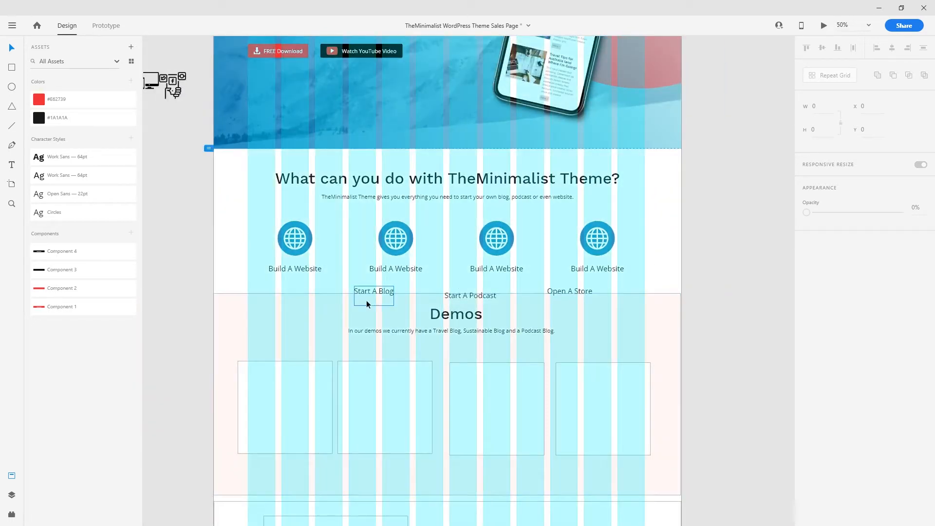
{"action": "scroll", "coordinate": [367, 299], "scroll_direction": "down", "scroll_amount": 1}
{"action": "key", "text": "ctrl+plus"}
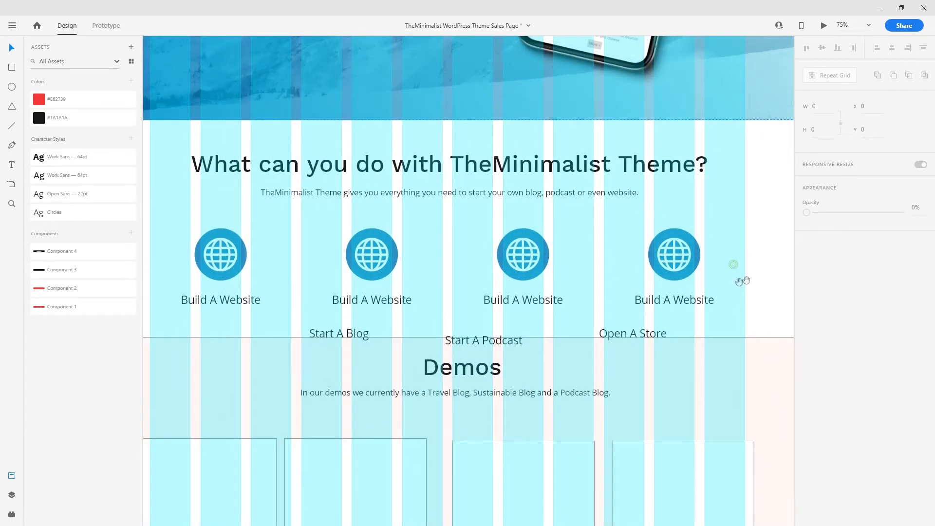
- Relabel the second feature 'Start A Blog.' and add a period to 'Build A Website.'
{"action": "double_click", "coordinate": [393, 300]}
{"action": "double_click", "coordinate": [397, 302]}
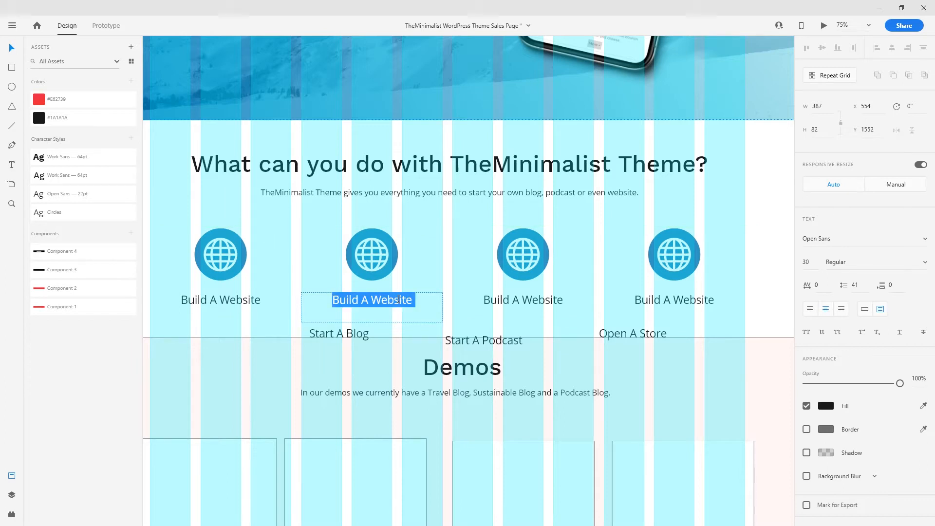
{"action": "type", "text": "Start "}
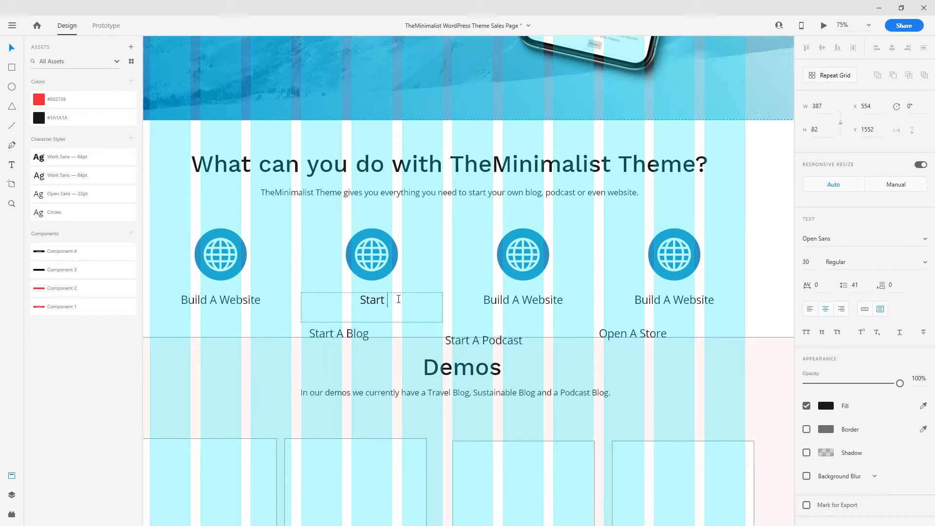
{"action": "type", "text": "A Blog."}
{"action": "left_click", "coordinate": [235, 305]}
{"action": "double_click", "coordinate": [244, 302]}
{"action": "left_click", "coordinate": [268, 300]}
{"action": "type", "text": "."}
- Relabel the third and fourth features 'Start A Podcast.' and 'Start A Store.'
{"action": "left_click", "coordinate": [541, 299]}
{"action": "double_click", "coordinate": [528, 301]}
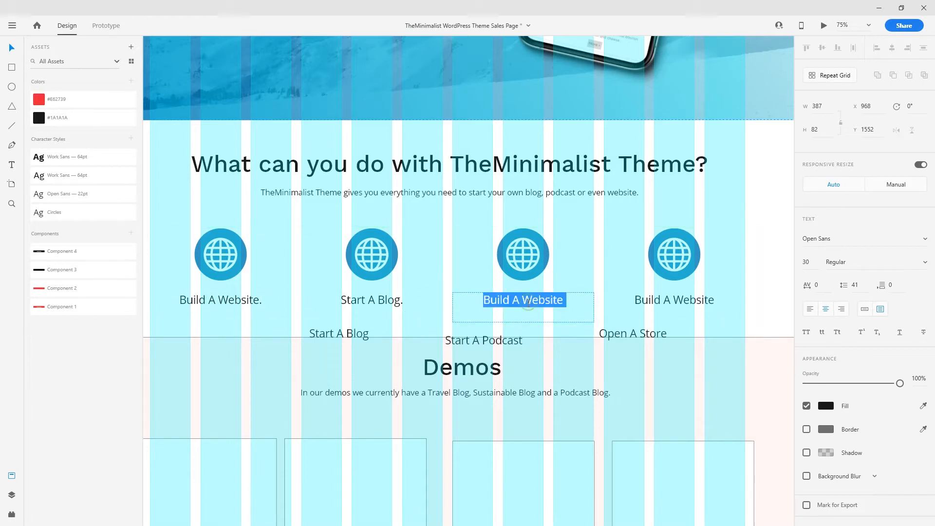
{"action": "type", "text": "Start "}
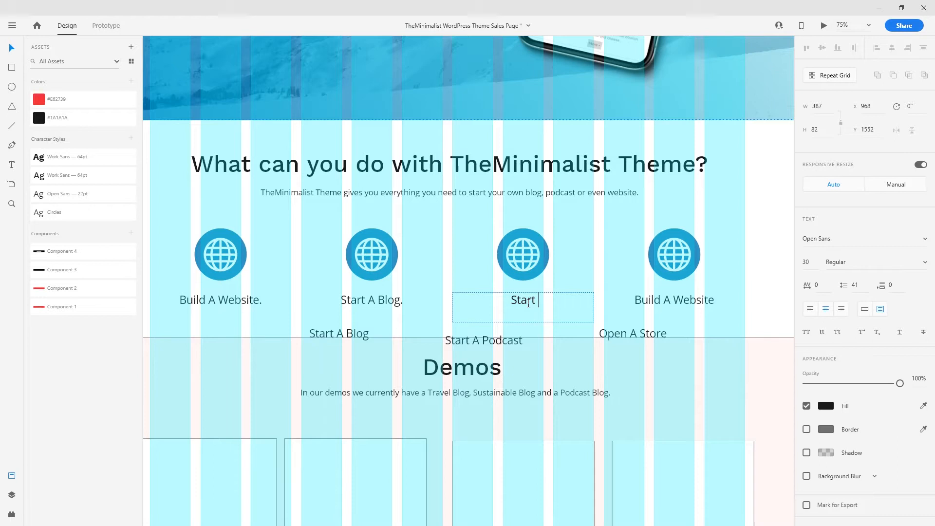
{"action": "type", "text": "A Podc"}
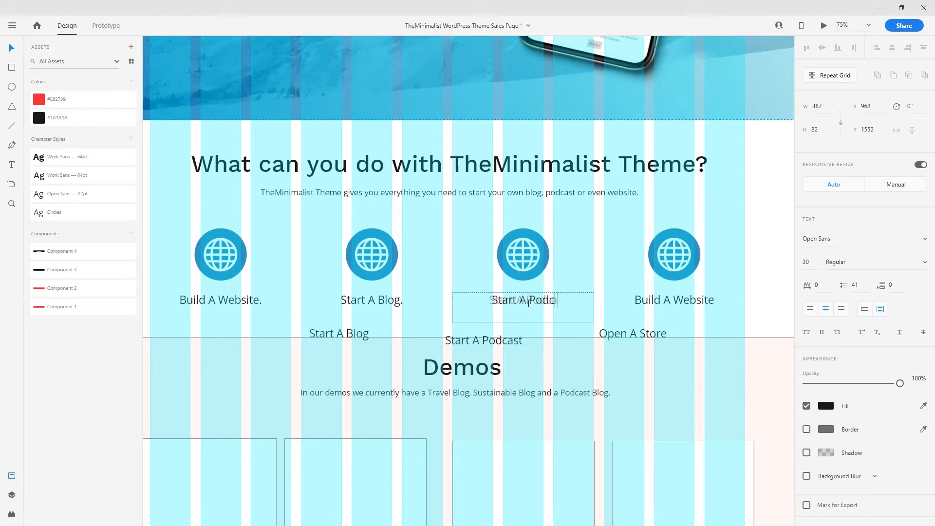
{"action": "type", "text": "ast."}
{"action": "left_click", "coordinate": [665, 303]}
{"action": "double_click", "coordinate": [665, 302]}
{"action": "type", "text": "Sta"}
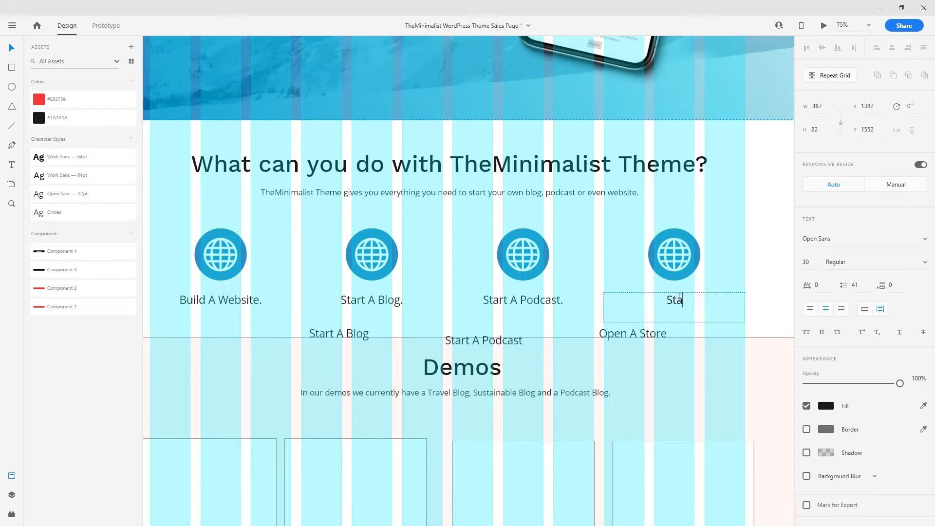
{"action": "type", "text": "rt A Store."}
- Delete the leftover label texts, ungroup the feature grid and remove the extra fifth feature
{"action": "left_click", "coordinate": [626, 333]}
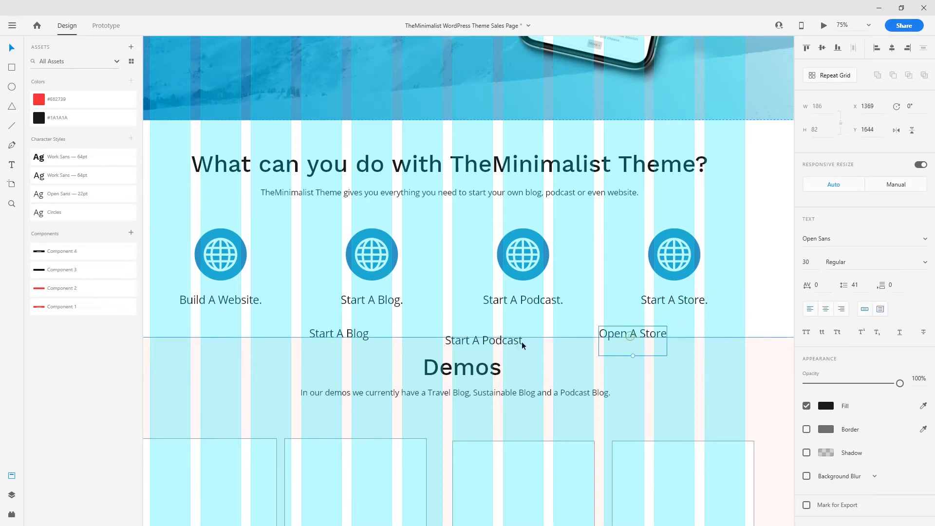
{"action": "key", "text": "Delete"}
{"action": "left_click", "coordinate": [521, 341]}
{"action": "key", "text": "Delete"}
{"action": "left_click", "coordinate": [364, 334]}
{"action": "left_click", "coordinate": [674, 252]}
{"action": "left_click", "coordinate": [824, 77]}
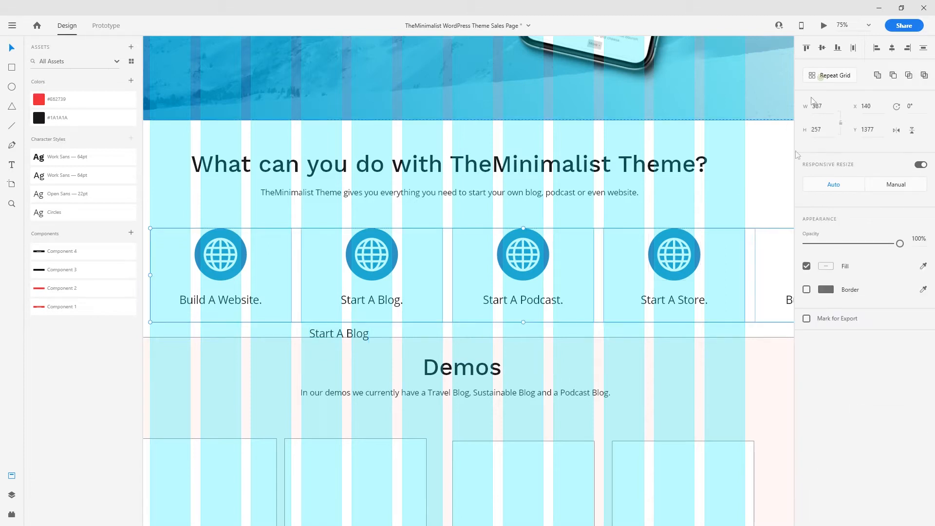
{"action": "left_click", "coordinate": [764, 204]}
{"action": "scroll", "coordinate": [769, 304], "scroll_direction": "right", "scroll_amount": 5}
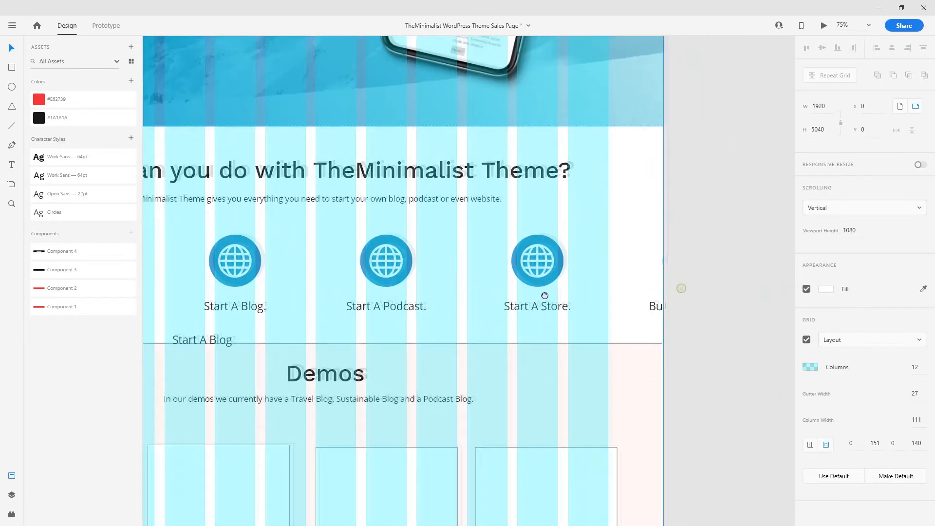
{"action": "left_click", "coordinate": [700, 290]}
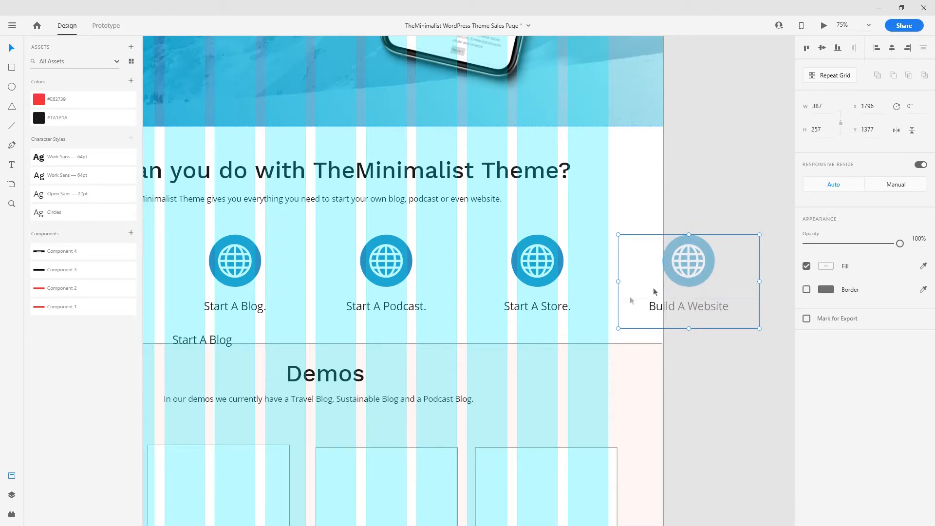
{"action": "key", "text": "Delete"}
- Hide the artboard's column layout guides and delete the stray Start A Blog text
{"action": "left_click_drag", "start_coordinate": [631, 266], "coordinate": [684, 249]}
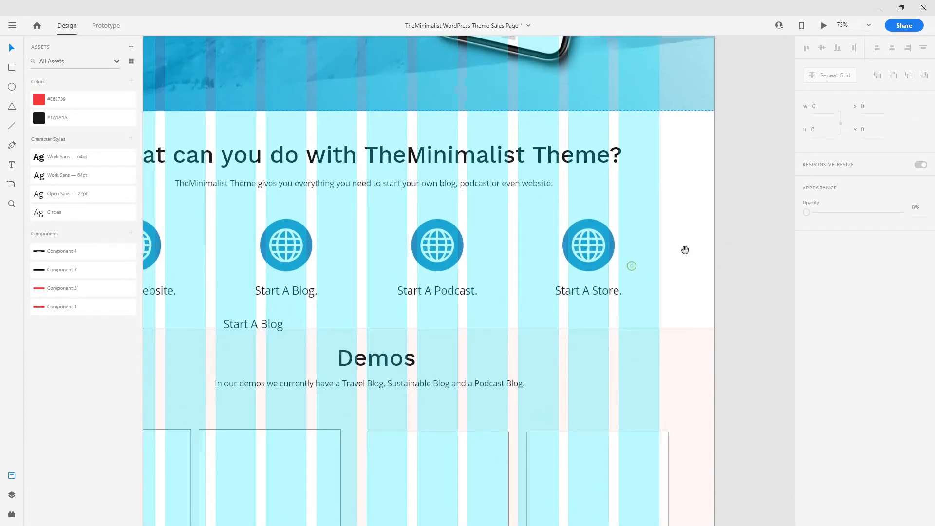
{"action": "left_click", "coordinate": [684, 249]}
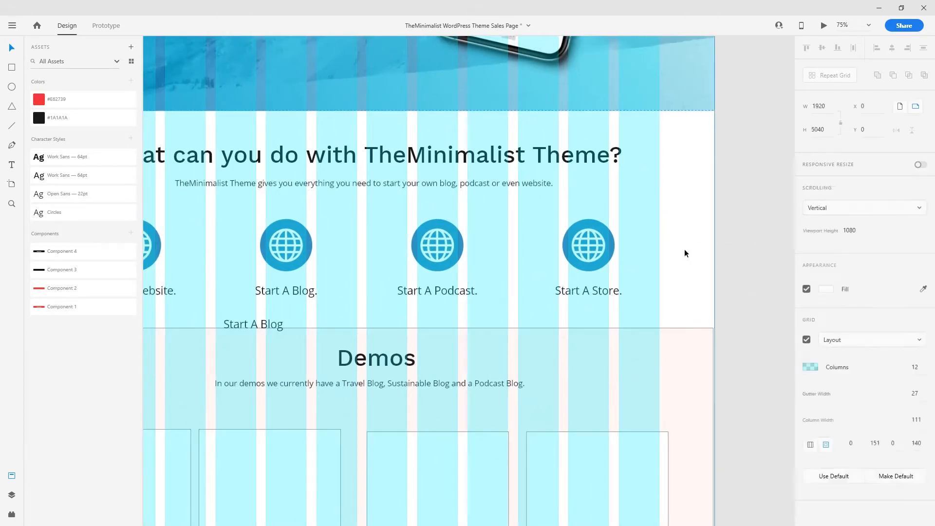
{"action": "left_click", "coordinate": [806, 339]}
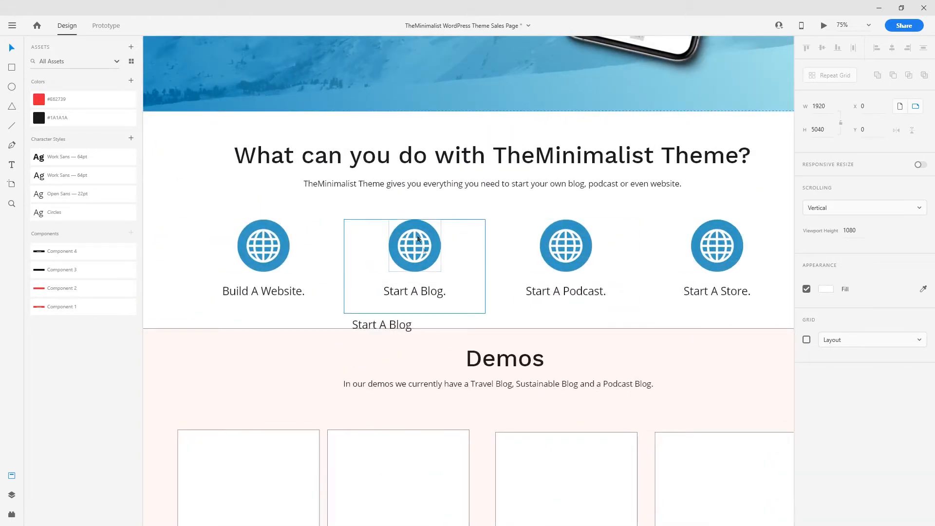
{"action": "left_click", "coordinate": [375, 328]}
{"action": "key", "text": "Delete"}
- Paste the WordPress logo from the spares, make it white and size it over the Start A Blog globe
{"action": "left_click_drag", "start_coordinate": [244, 291], "coordinate": [506, 377]}
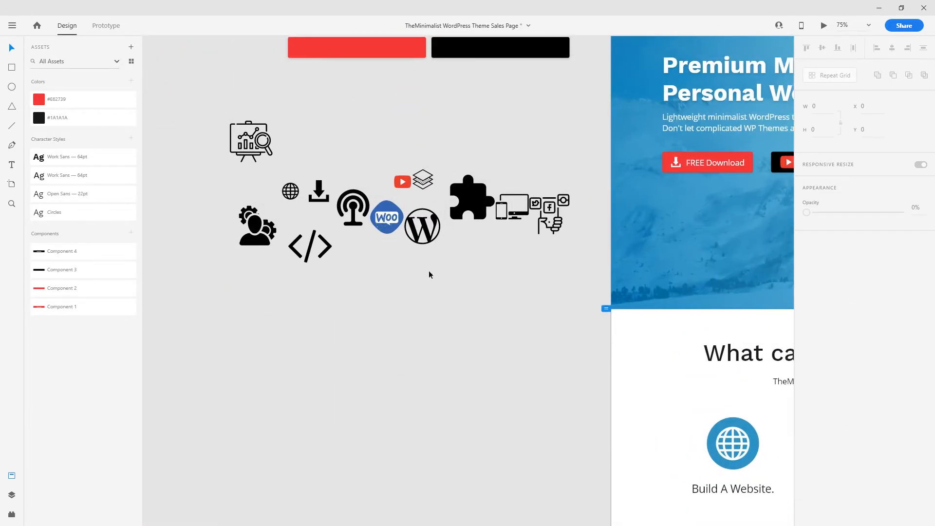
{"action": "left_click", "coordinate": [428, 267]}
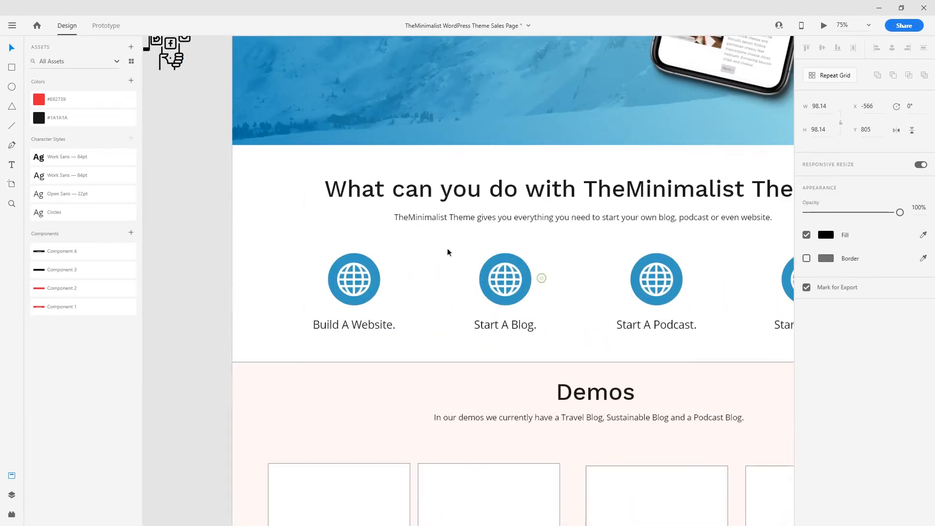
{"action": "key", "text": "ctrl+v"}
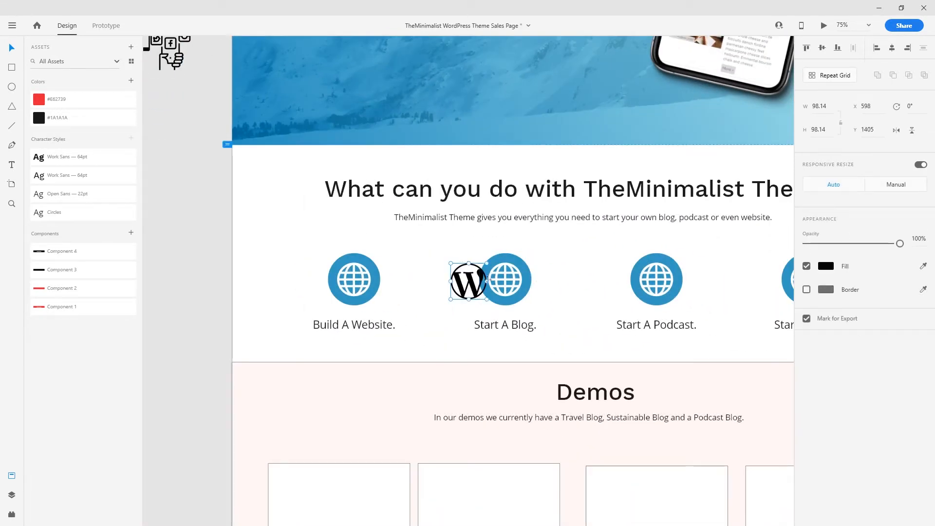
{"action": "left_click", "coordinate": [923, 266]}
{"action": "left_click", "coordinate": [422, 268]}
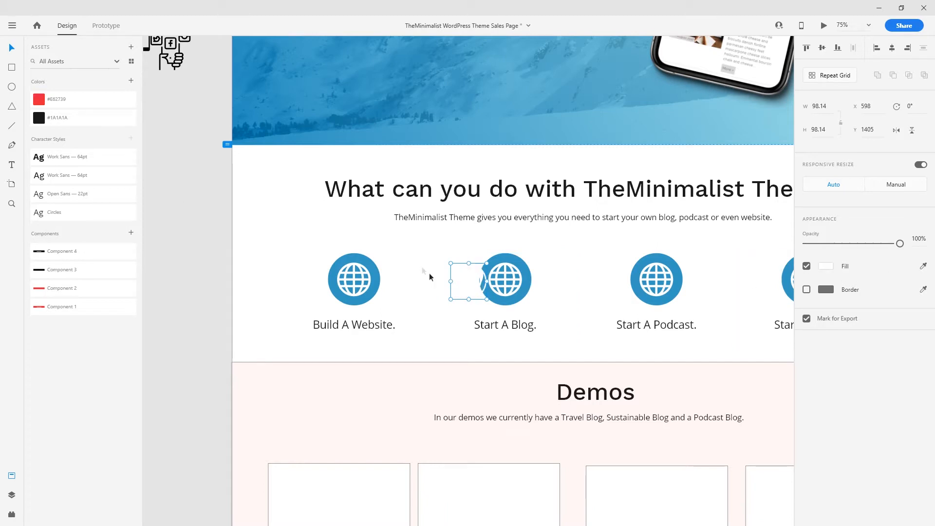
{"action": "key", "text": "ctrl+equal"}
{"action": "key", "text": "ctrl+equal"}
{"action": "key", "text": "ctrl+equal"}
{"action": "key", "text": "ctrl+equal"}
{"action": "left_click_drag", "start_coordinate": [497, 307], "coordinate": [466, 256]}
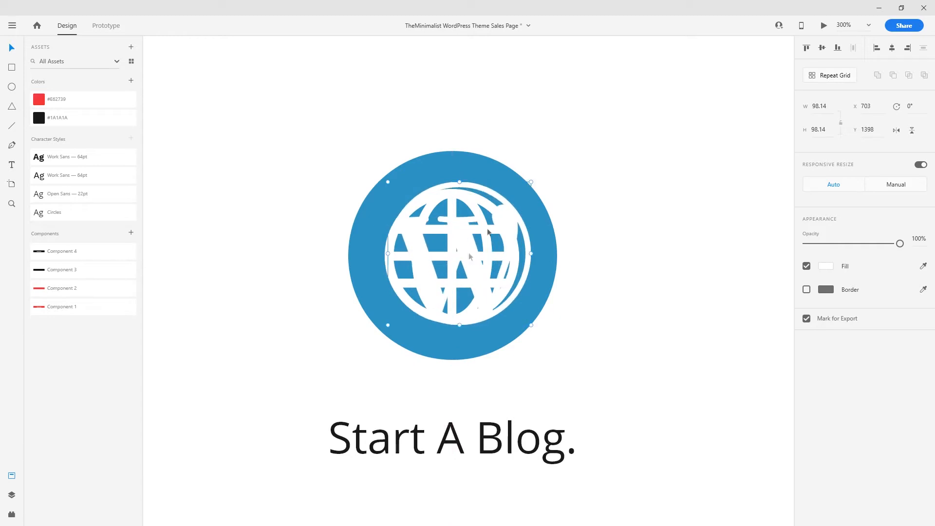
{"action": "left_click_drag", "start_coordinate": [530, 182], "coordinate": [517, 186]}
{"action": "key", "text": "shift+Down"}
{"action": "key", "text": "shift+Down"}
{"action": "key", "text": "shift+Down"}
- Delete the old globe and centre the WordPress logo in the Start A Blog circle
{"action": "left_click", "coordinate": [461, 197]}
{"action": "double_click", "coordinate": [460, 197]}
{"action": "left_click", "coordinate": [460, 198]}
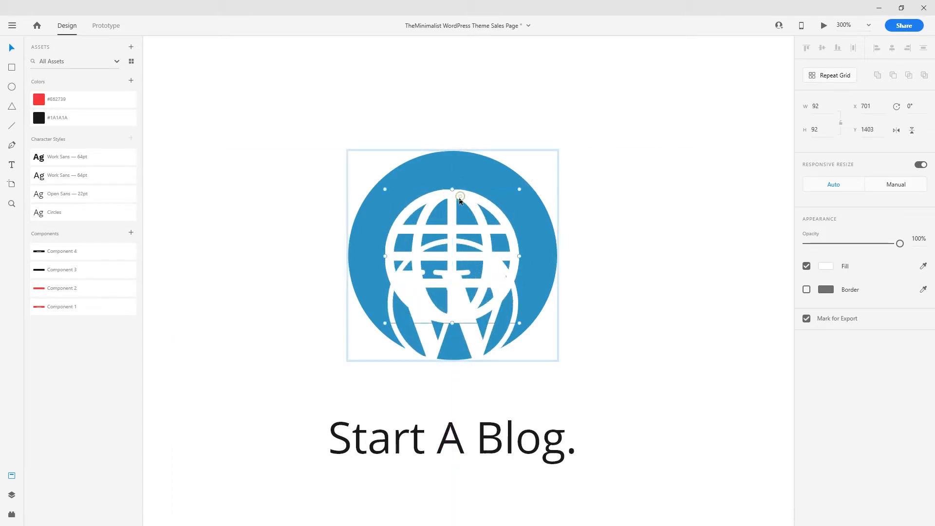
{"action": "key", "text": "Delete"}
{"action": "left_click", "coordinate": [454, 299]}
{"action": "key", "text": "shift+Up"}
{"action": "key", "text": "shift+Up"}
{"action": "key", "text": "shift+Up"}
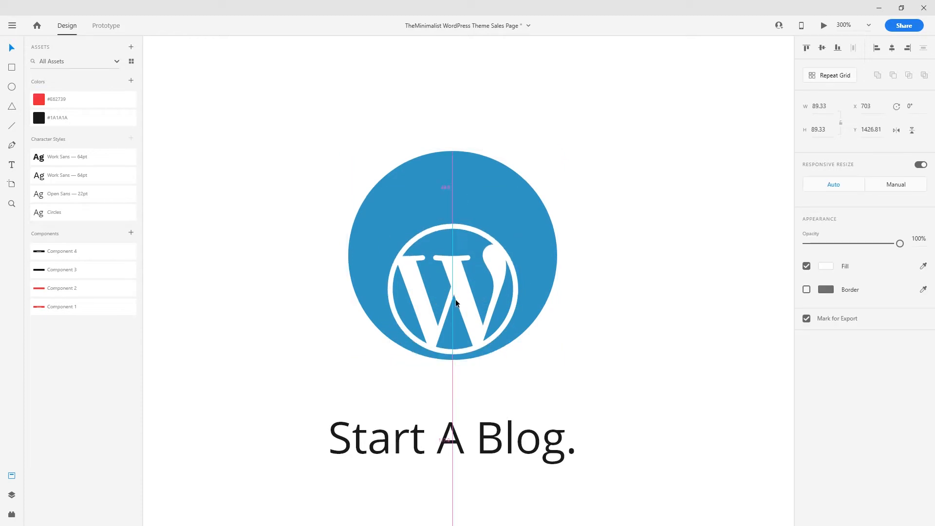
{"action": "left_click_drag", "start_coordinate": [645, 158], "coordinate": [367, 445]}
{"action": "right_click", "coordinate": [420, 378]}
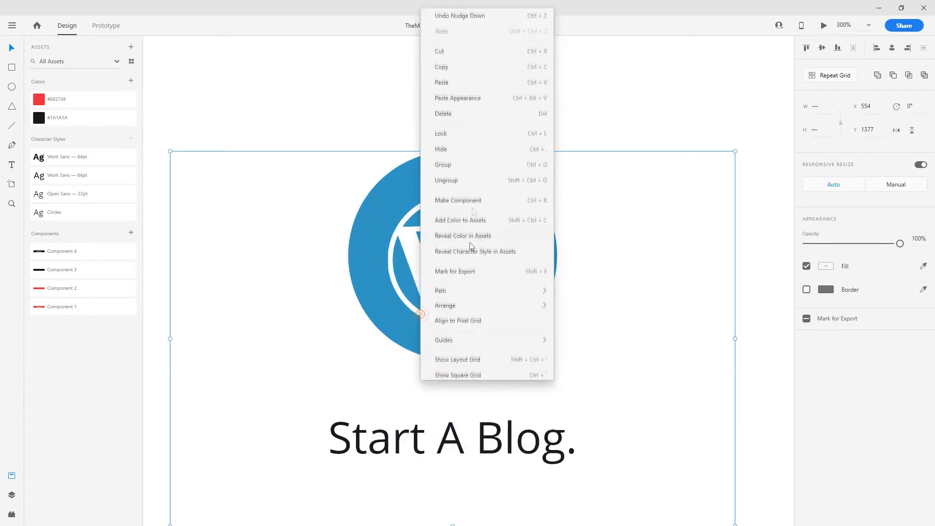
{"action": "left_click", "coordinate": [462, 178]}
{"action": "left_click_drag", "start_coordinate": [580, 107], "coordinate": [486, 244]}
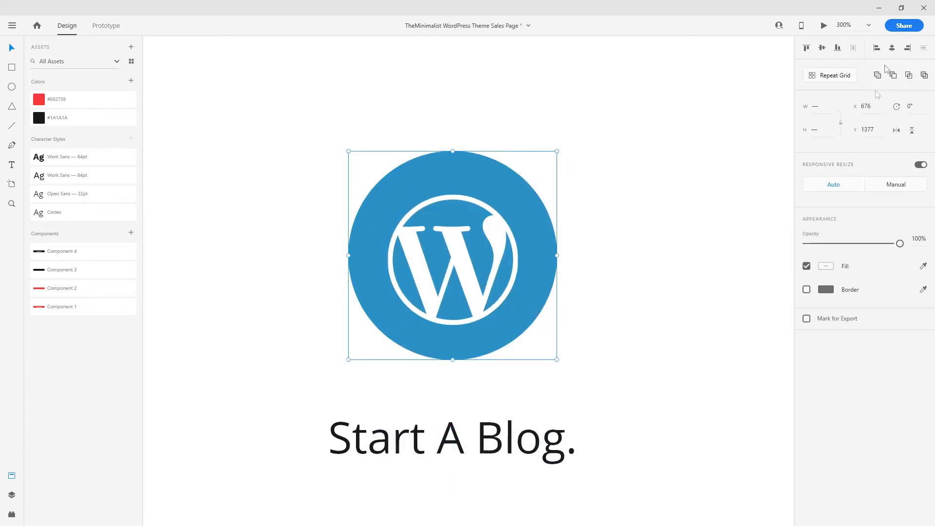
{"action": "left_click", "coordinate": [822, 49]}
{"action": "left_click", "coordinate": [609, 249]}
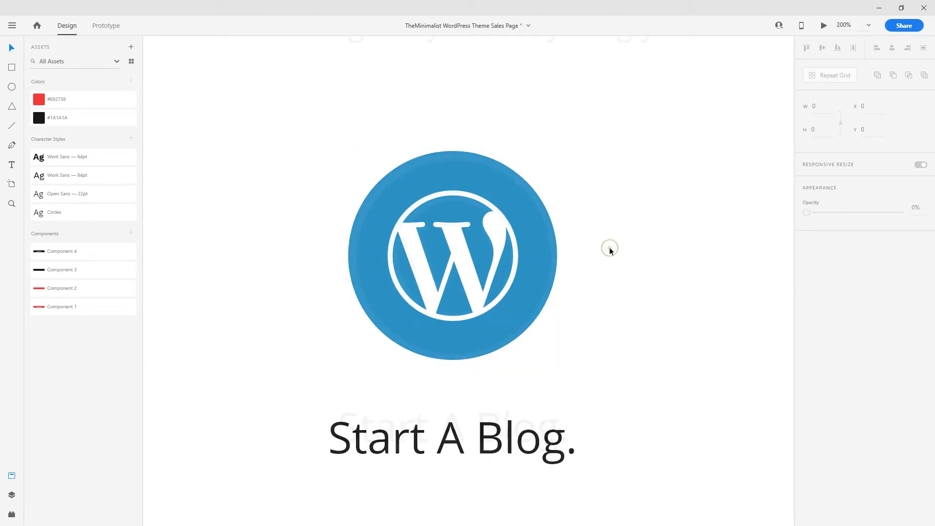
- Zoom out and pan across the feature row to the spare pasteboard icons
{"action": "key", "text": "ctrl+1"}
{"action": "key", "text": "ctrl+minus"}
{"action": "key", "text": "space"}
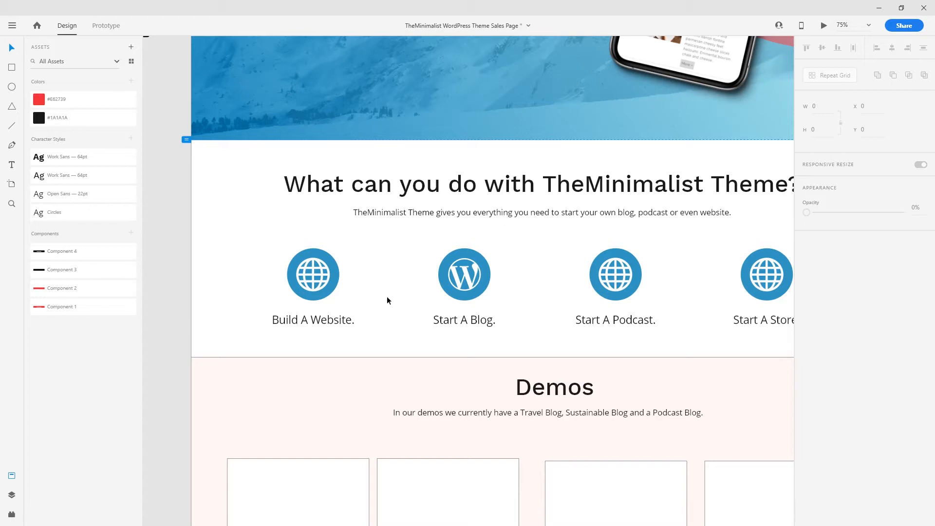
{"action": "left_click_drag", "start_coordinate": [556, 320], "coordinate": [497, 326]}
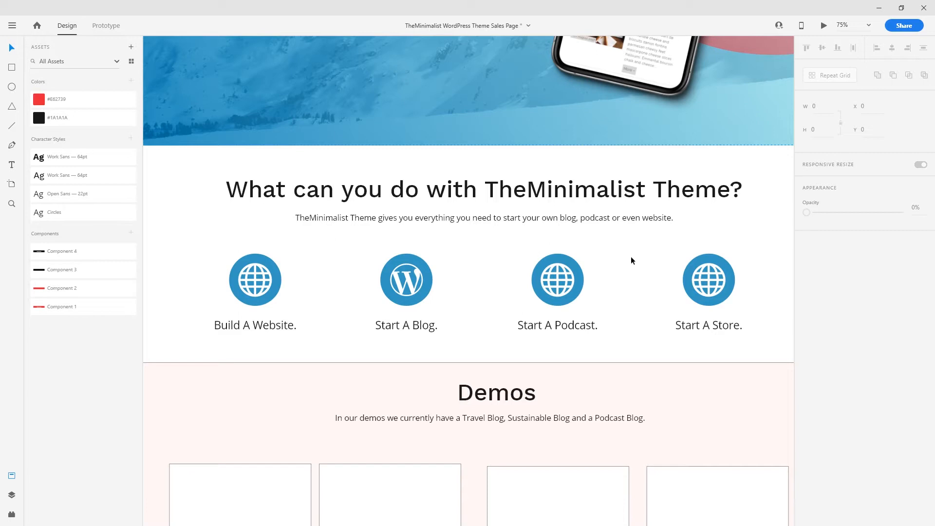
{"action": "key", "text": "ctrl+minus"}
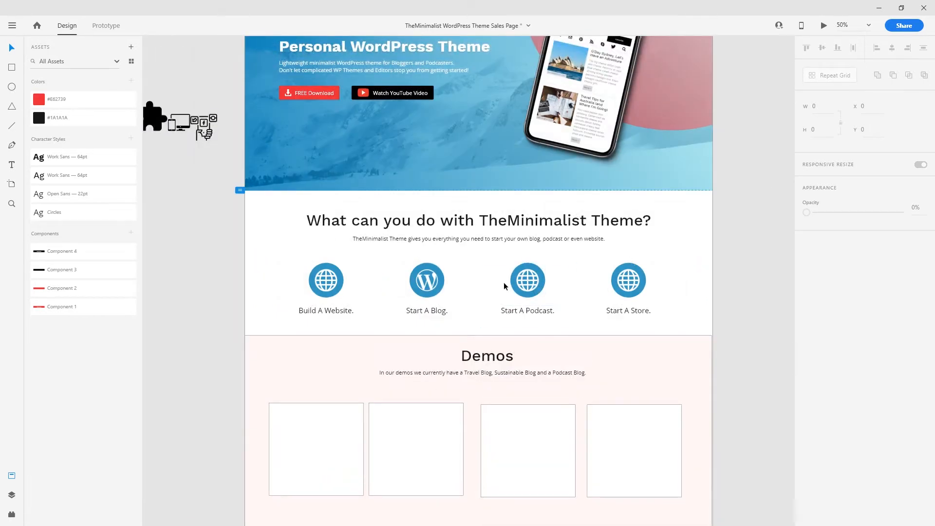
{"action": "key", "text": "ctrl+plus"}
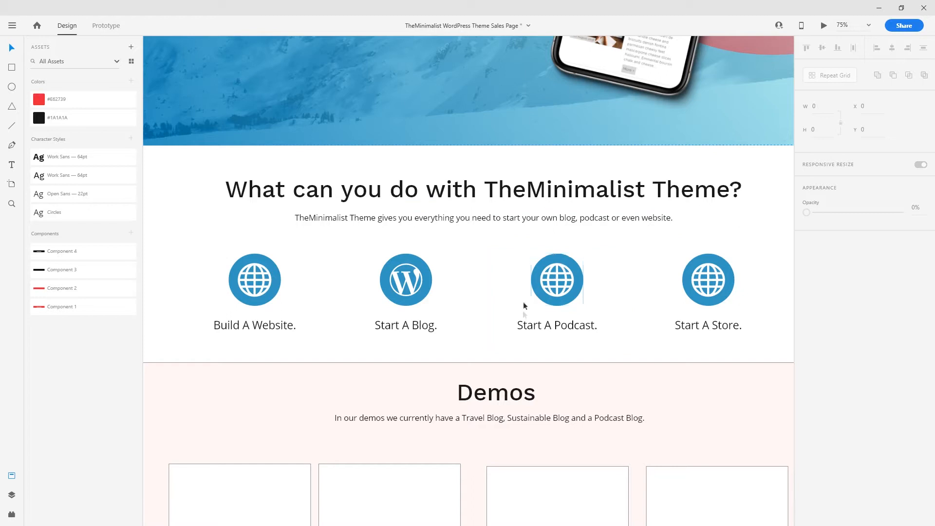
{"action": "left_click_drag", "start_coordinate": [311, 248], "coordinate": [613, 364]}
{"action": "left_click_drag", "start_coordinate": [388, 256], "coordinate": [525, 348]}
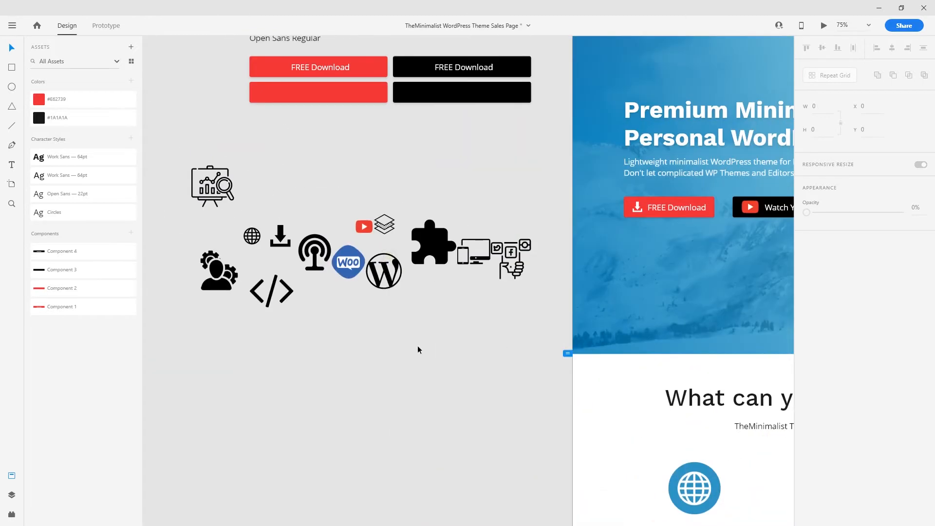
- Pick the antenna icon from the spares, ungroup Start A Podcast and delete its globe
{"action": "key", "text": "ctrl+plus"}
{"action": "left_click_drag", "start_coordinate": [346, 321], "coordinate": [480, 375]}
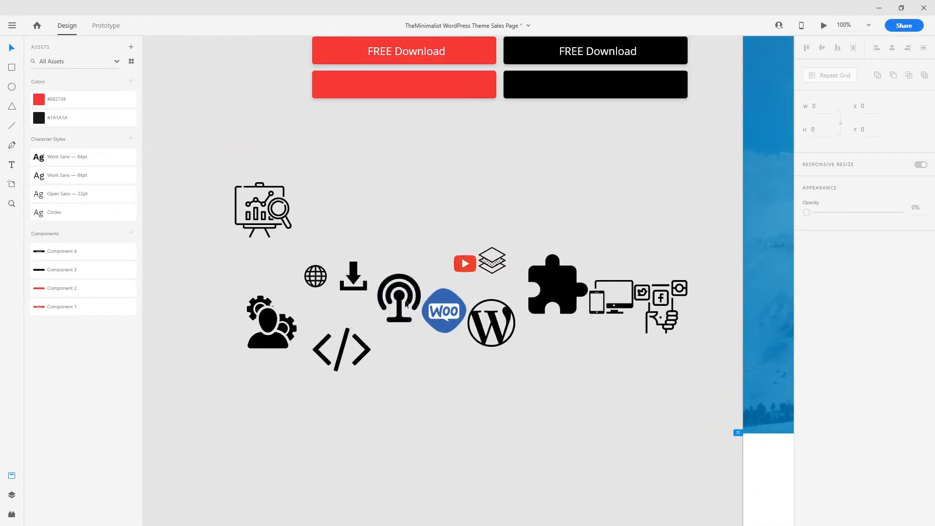
{"action": "left_click", "coordinate": [400, 290]}
{"action": "left_click_drag", "start_coordinate": [722, 467], "coordinate": [195, 243]}
{"action": "left_click_drag", "start_coordinate": [730, 363], "coordinate": [442, 284]}
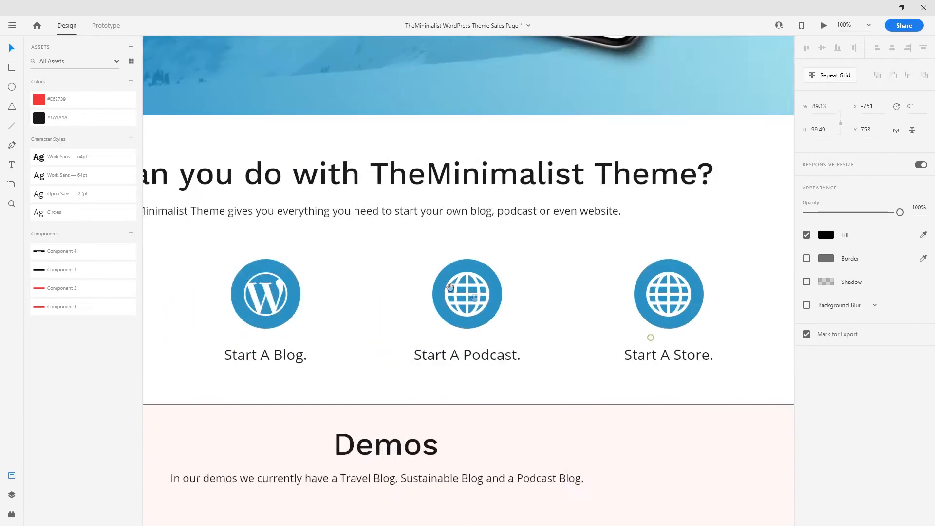
{"action": "key", "text": "ctrl+plus"}
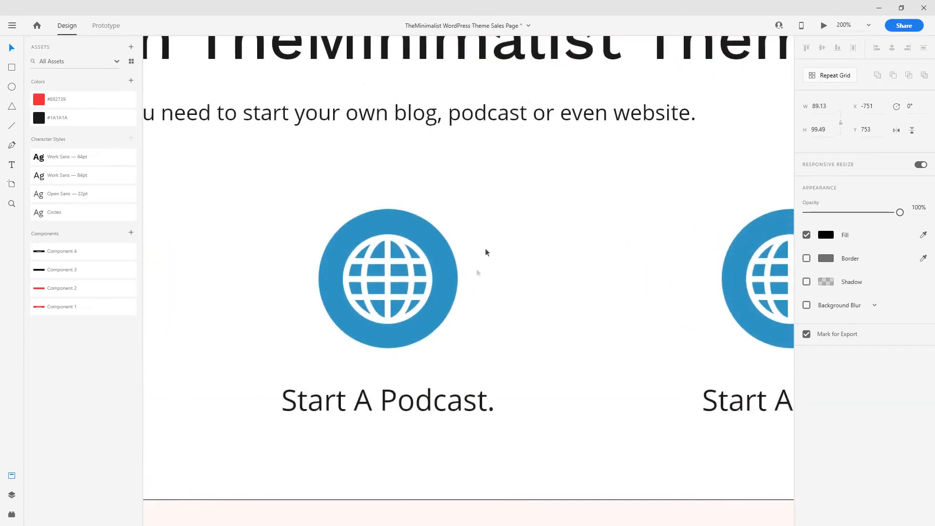
{"action": "left_click", "coordinate": [417, 283]}
{"action": "right_click", "coordinate": [357, 304]}
{"action": "left_click", "coordinate": [405, 178]}
{"action": "left_click", "coordinate": [616, 214]}
{"action": "double_click", "coordinate": [401, 280]}
{"action": "key", "text": "Delete"}
- Paste the antenna icon, make it white, and size and centre it in the Podcast circle
{"action": "left_click", "coordinate": [432, 271]}
{"action": "key", "text": "ctrl+v"}
{"action": "left_click", "coordinate": [923, 267]}
{"action": "left_click", "coordinate": [618, 179]}
{"action": "left_click_drag", "start_coordinate": [461, 273], "coordinate": [747, 270]}
{"action": "left_click_drag", "start_coordinate": [752, 279], "coordinate": [500, 288]}
{"action": "left_click_drag", "start_coordinate": [533, 287], "coordinate": [536, 287]}
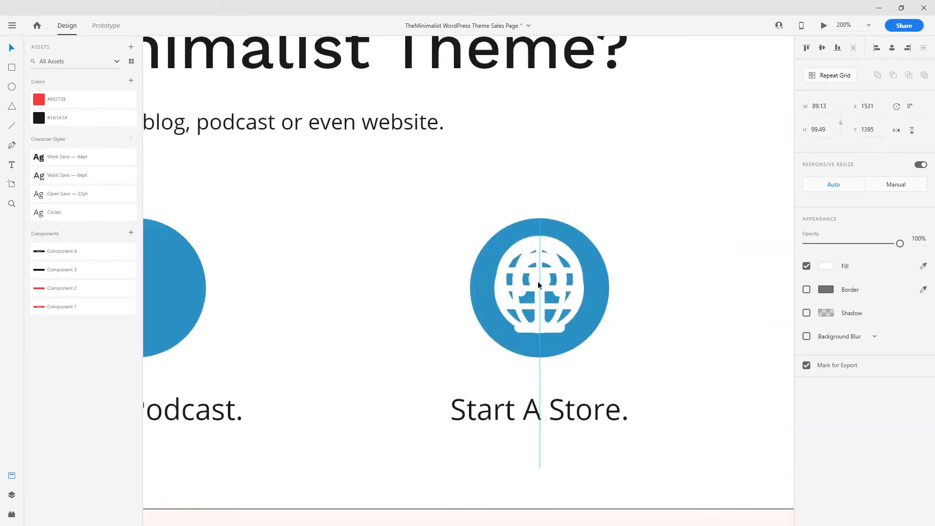
{"action": "left_click_drag", "start_coordinate": [582, 234], "coordinate": [349, 265]}
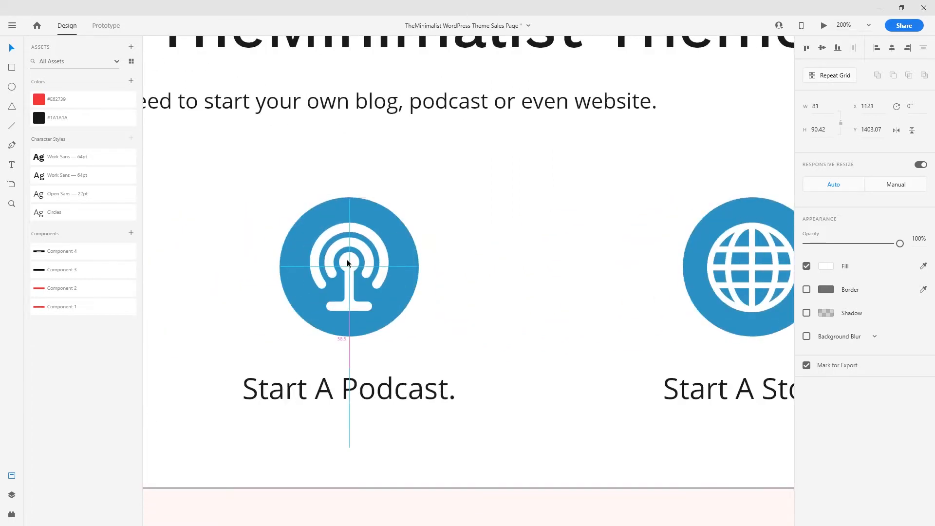
{"action": "left_click", "coordinate": [534, 223]}
{"action": "scroll", "coordinate": [472, 280], "scroll_direction": "down", "scroll_amount": 3}
{"action": "scroll", "coordinate": [472, 279], "scroll_direction": "down", "scroll_amount": 2}
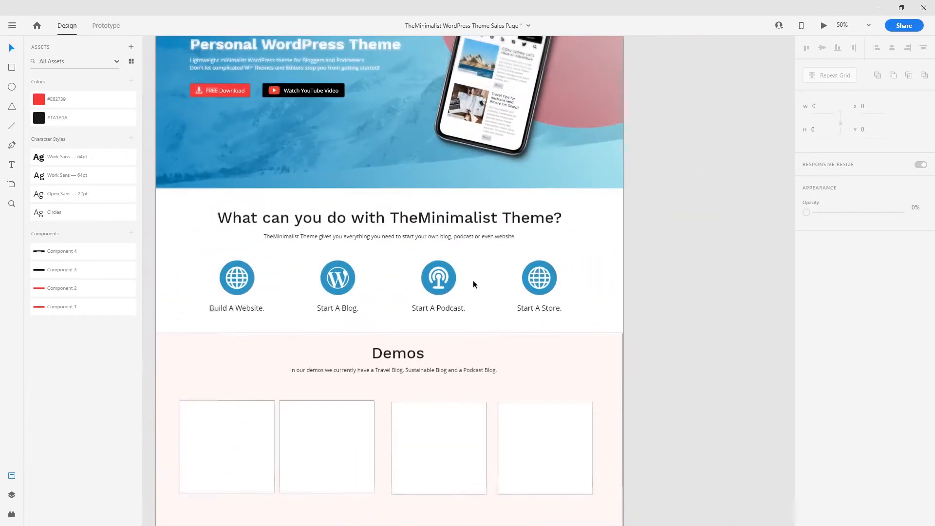
- Paste the Woo icon beside the Start A Store circle and make its background shape white
{"action": "scroll", "coordinate": [448, 322], "scroll_direction": "left", "scroll_amount": 5}
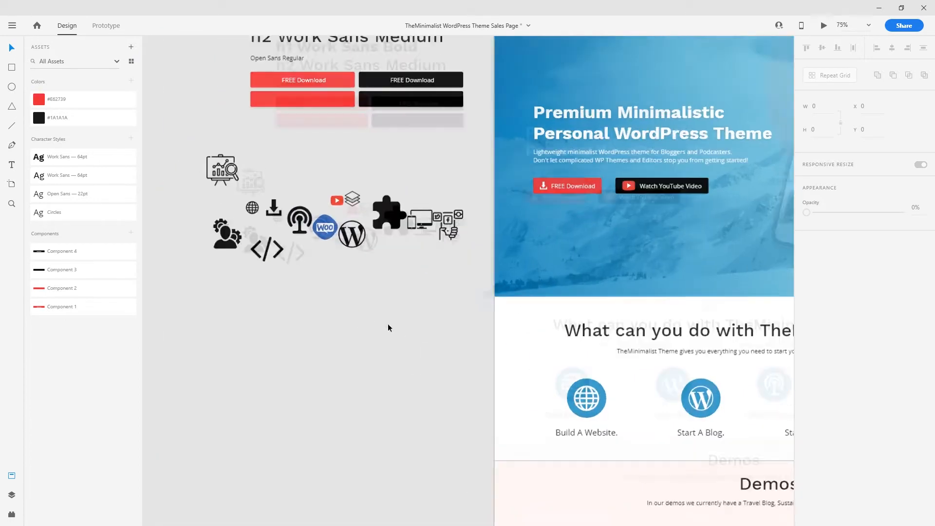
{"action": "scroll", "coordinate": [388, 323], "scroll_direction": "up", "scroll_amount": 5}
{"action": "left_click", "coordinate": [285, 264]}
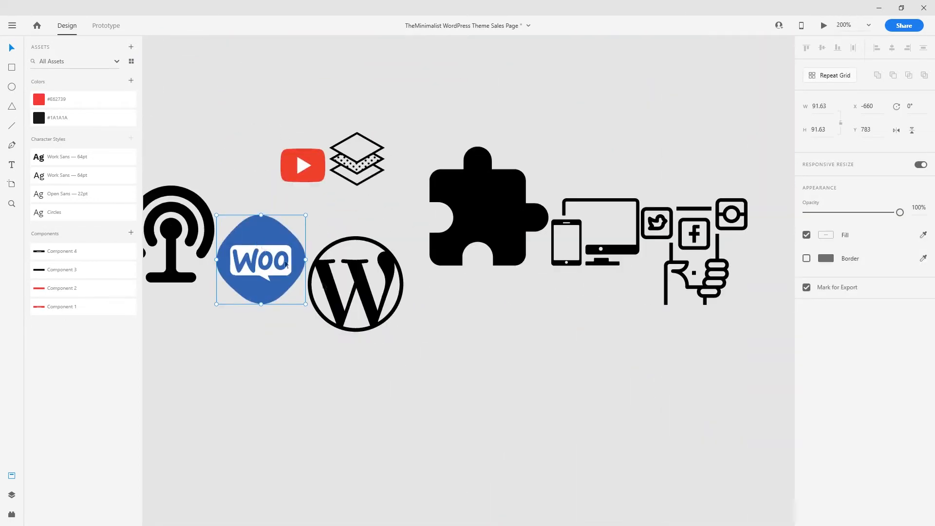
{"action": "scroll", "coordinate": [499, 373], "scroll_direction": "right", "scroll_amount": 10}
{"action": "scroll", "coordinate": [418, 307], "scroll_direction": "down", "scroll_amount": 8}
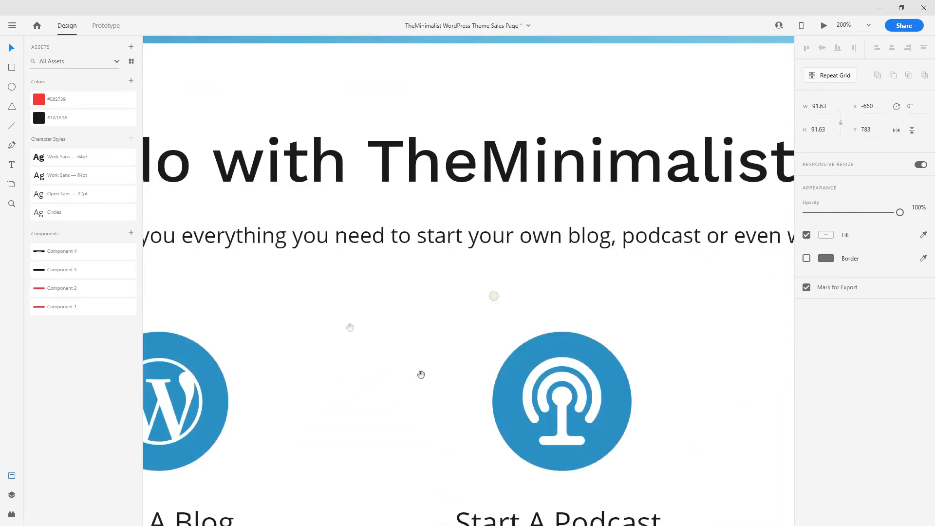
{"action": "scroll", "coordinate": [403, 302], "scroll_direction": "right", "scroll_amount": 8}
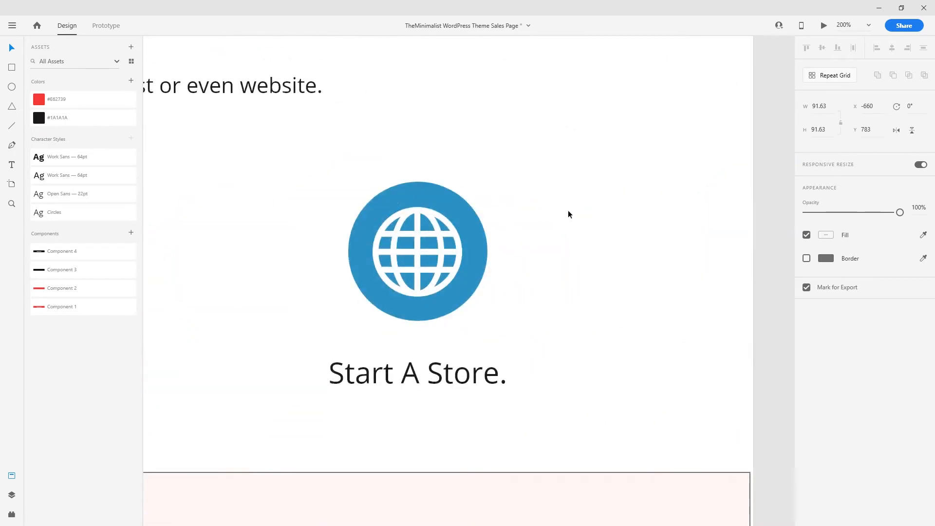
{"action": "key", "text": "ctrl+v"}
{"action": "left_click_drag", "start_coordinate": [465, 299], "coordinate": [595, 251]}
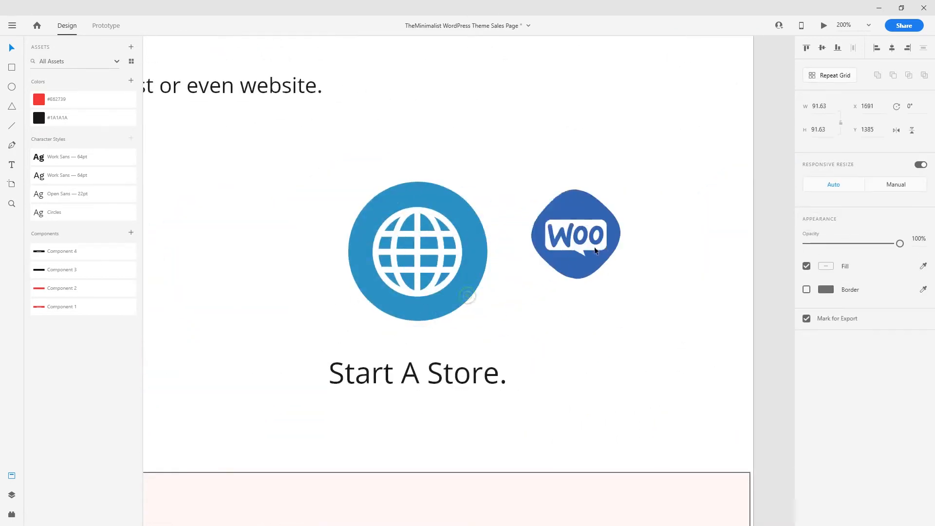
{"action": "double_click", "coordinate": [581, 273]}
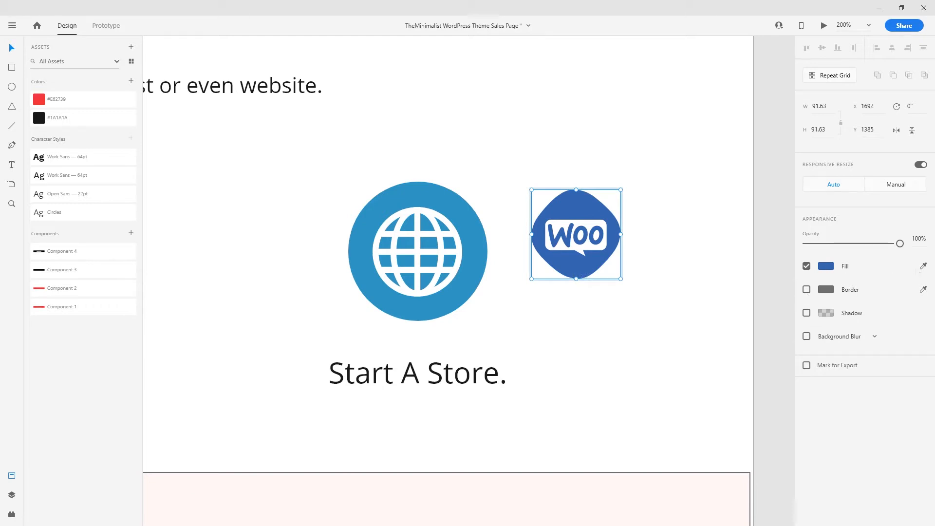
{"action": "left_click", "coordinate": [923, 266]}
{"action": "left_click", "coordinate": [609, 138]}
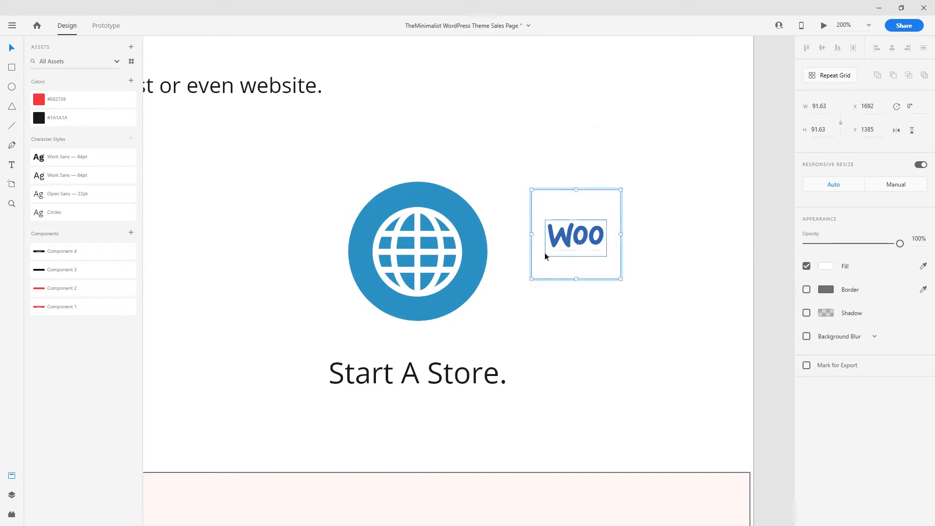
{"action": "left_click_drag", "start_coordinate": [684, 301], "coordinate": [617, 259]}
{"action": "left_click_drag", "start_coordinate": [565, 234], "coordinate": [508, 258]}
- Delete the Store globe, centre the Woo logo in the circle and recolour its letters blue
{"action": "left_click", "coordinate": [422, 255]}
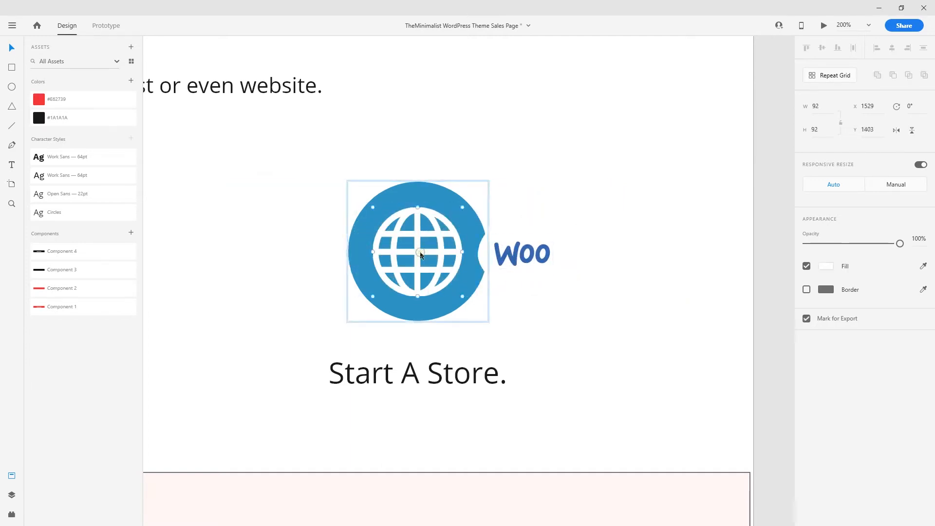
{"action": "key", "text": "Delete"}
{"action": "left_click_drag", "start_coordinate": [537, 247], "coordinate": [421, 248]}
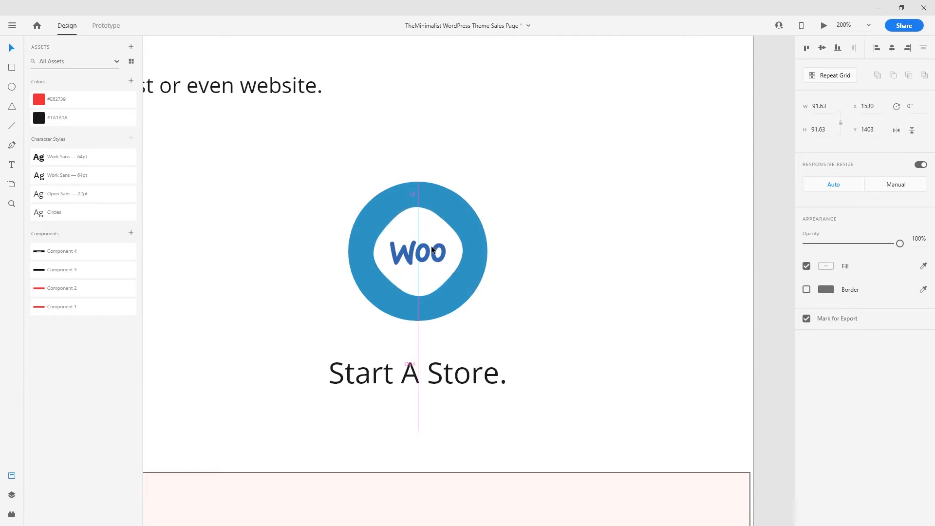
{"action": "key", "text": "ctrl+="}
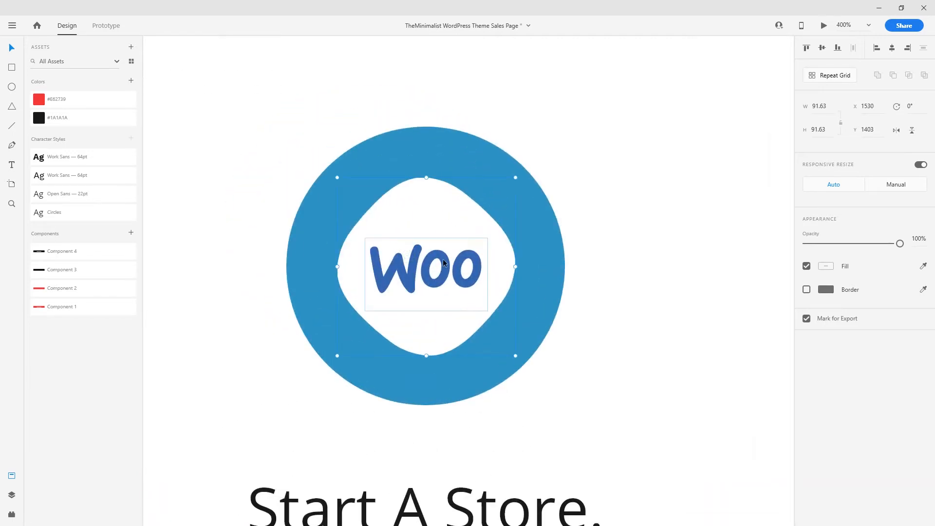
{"action": "double_click", "coordinate": [444, 267]}
{"action": "double_click", "coordinate": [444, 267]}
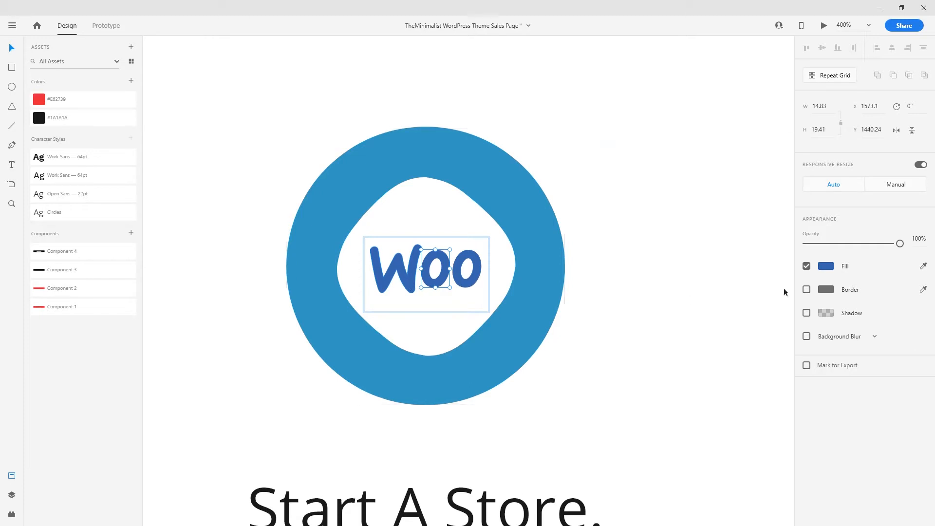
{"action": "left_click", "coordinate": [484, 177]}
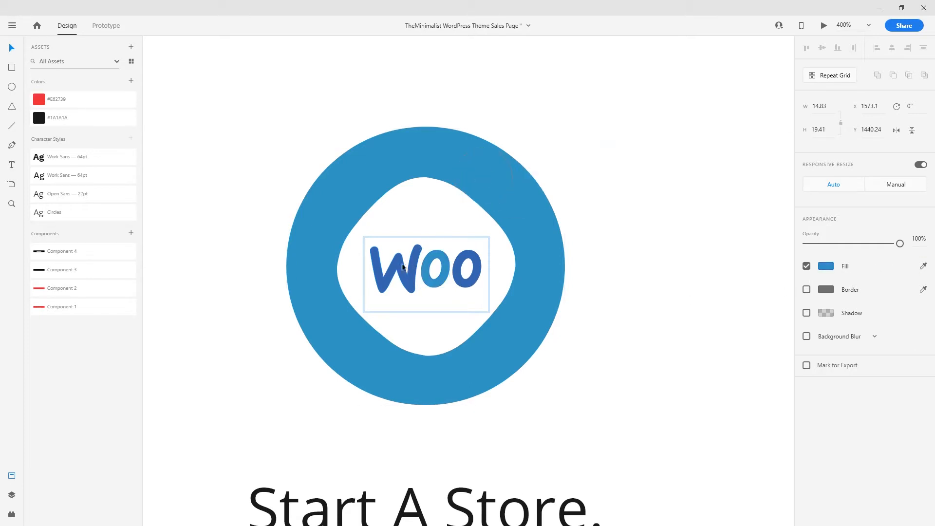
{"action": "double_click", "coordinate": [408, 275]}
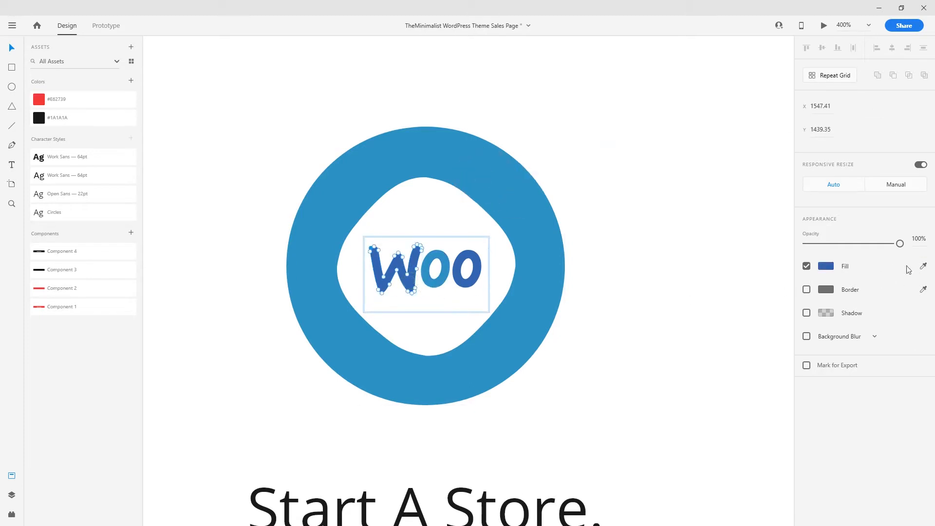
{"action": "left_click", "coordinate": [466, 166]}
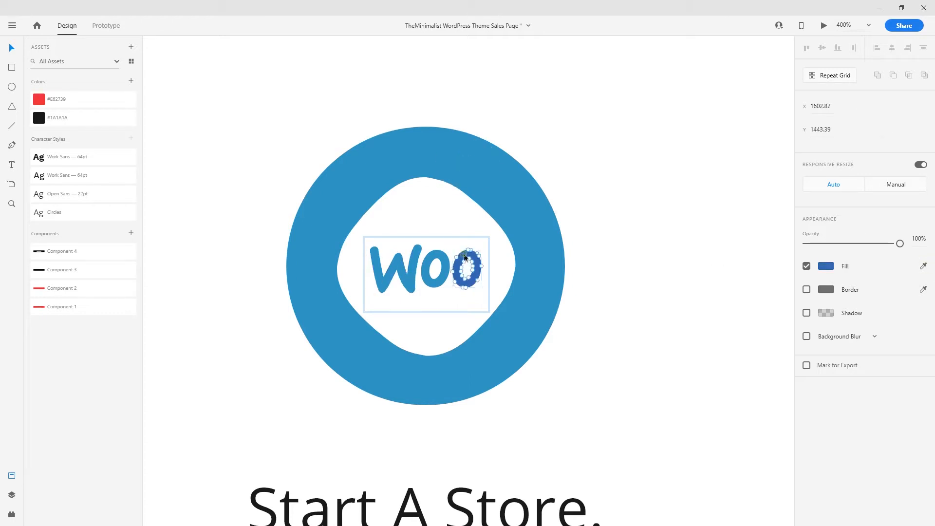
{"action": "left_click", "coordinate": [482, 174]}
{"action": "left_click", "coordinate": [629, 188]}
{"action": "key", "text": "ctrl+minus"}
{"action": "key", "text": "ctrl+minus"}
{"action": "key", "text": "ctrl+minus"}
{"action": "key", "text": "ctrl+minus"}
{"action": "key", "text": "ctrl+minus"}
{"action": "key", "text": "ctrl+minus"}
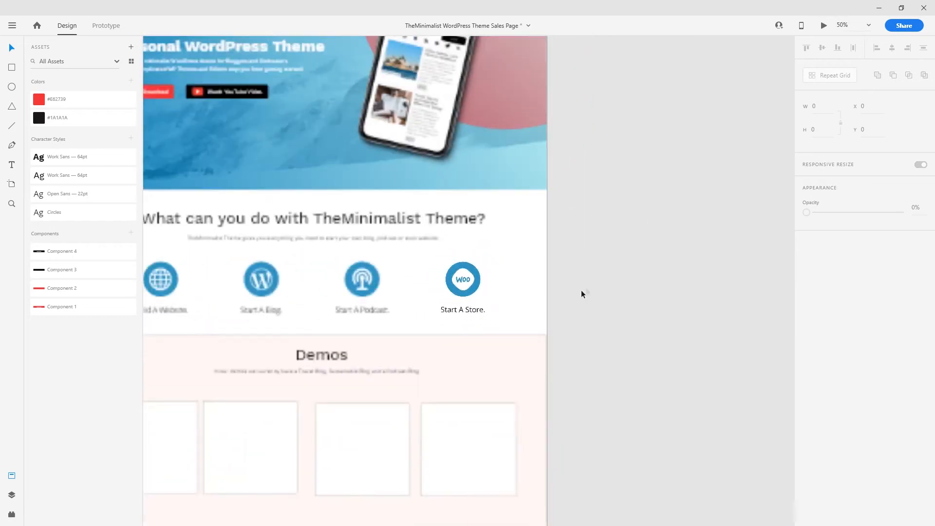
- Draw a wide spacer rectangle and move it below the Start A Blog feature
{"action": "key", "text": "ctrl+plus"}
{"action": "left_click_drag", "start_coordinate": [571, 292], "coordinate": [744, 274]}
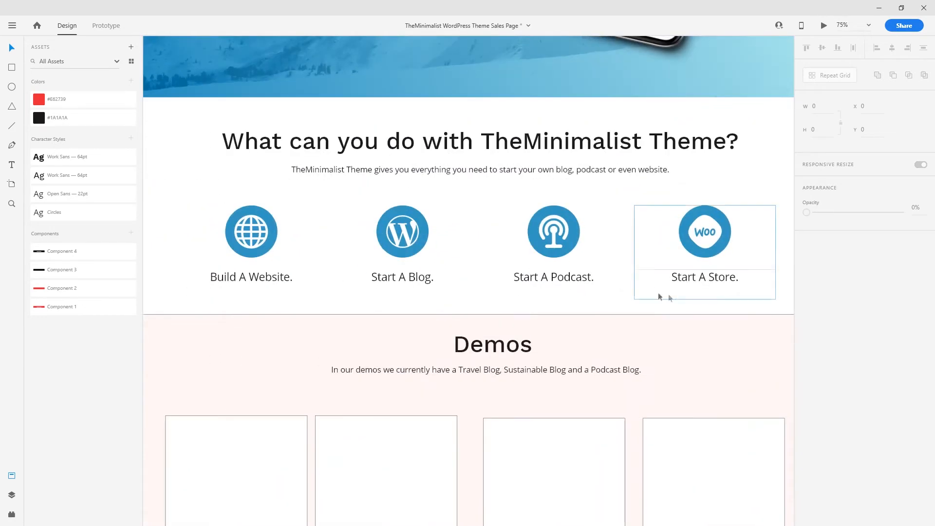
{"action": "key", "text": "ctrl+minus"}
{"action": "left_click_drag", "start_coordinate": [705, 301], "coordinate": [689, 294]}
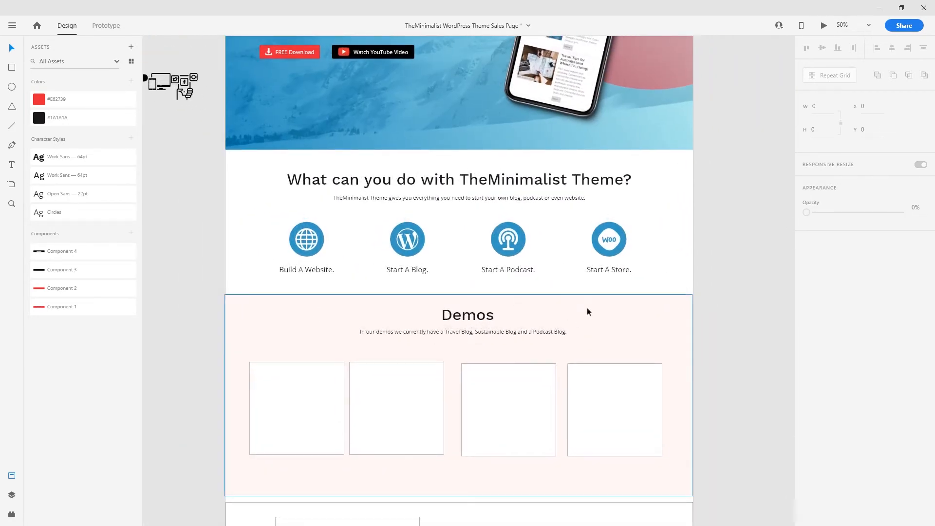
{"action": "scroll", "coordinate": [670, 315], "scroll_direction": "up", "scroll_amount": 2}
{"action": "key", "text": "ctrl+plus"}
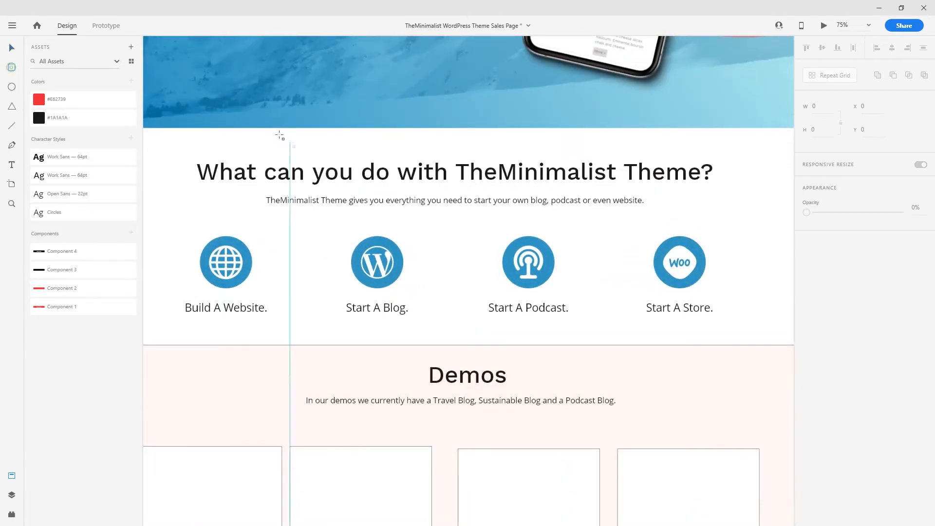
{"action": "left_click_drag", "start_coordinate": [273, 127], "coordinate": [499, 161]}
{"action": "key", "text": "v"}
{"action": "left_click_drag", "start_coordinate": [421, 149], "coordinate": [455, 338]}
- Drag the pink Demos background's top edge to snap to the spacer box's bottom
{"action": "scroll", "coordinate": [475, 359], "scroll_direction": "down", "scroll_amount": 3}
{"action": "left_click", "coordinate": [589, 240]}
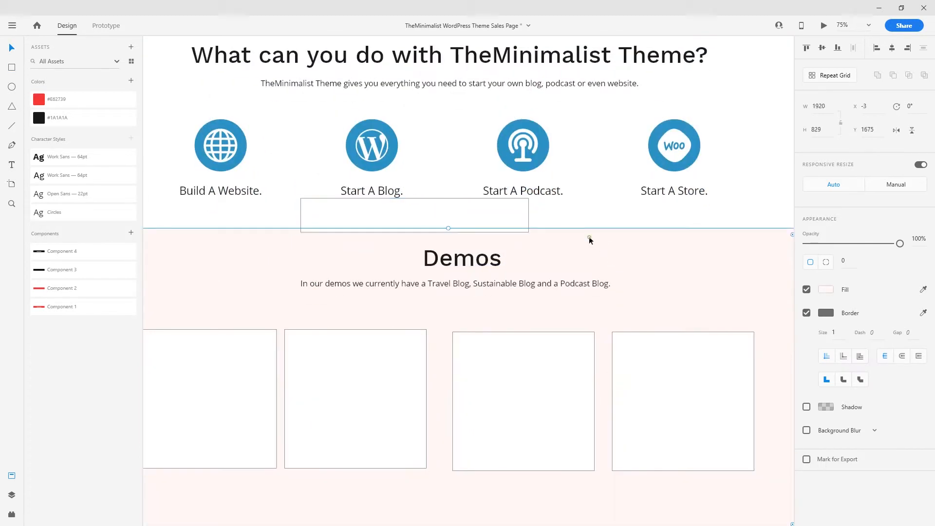
{"action": "left_click_drag", "start_coordinate": [448, 229], "coordinate": [451, 236]}
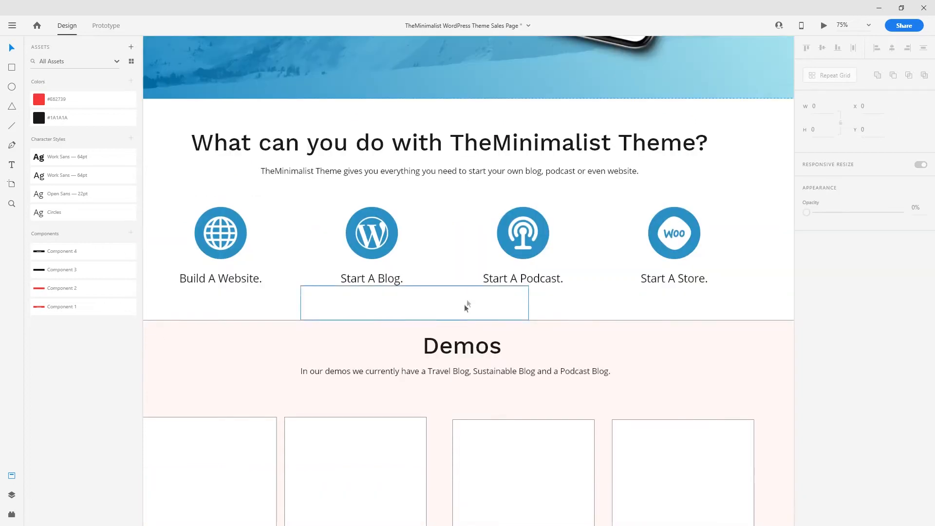
{"action": "key", "text": "ctrl+minus"}
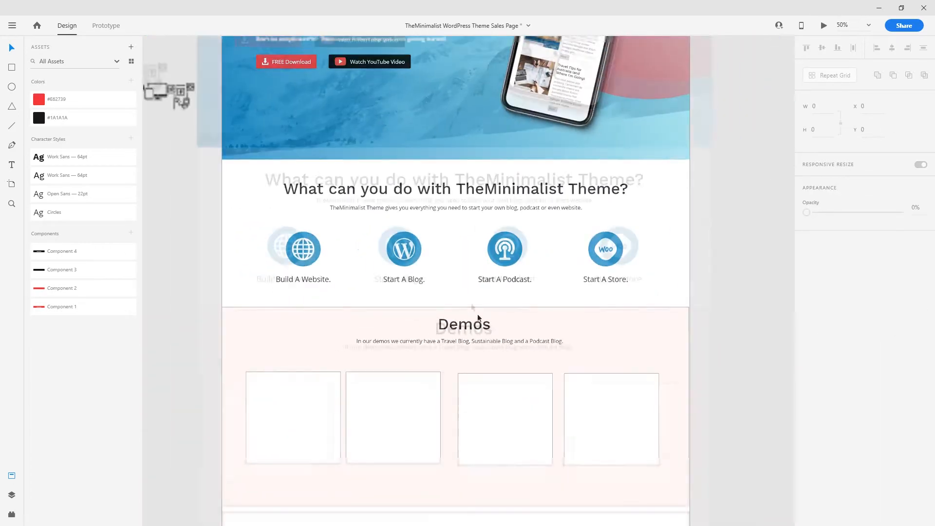
{"action": "left_click_drag", "start_coordinate": [616, 328], "coordinate": [553, 268]}
{"action": "scroll", "coordinate": [616, 261], "scroll_direction": "down", "scroll_amount": 3}
{"action": "scroll", "coordinate": [587, 263], "scroll_direction": "up", "scroll_amount": 2}
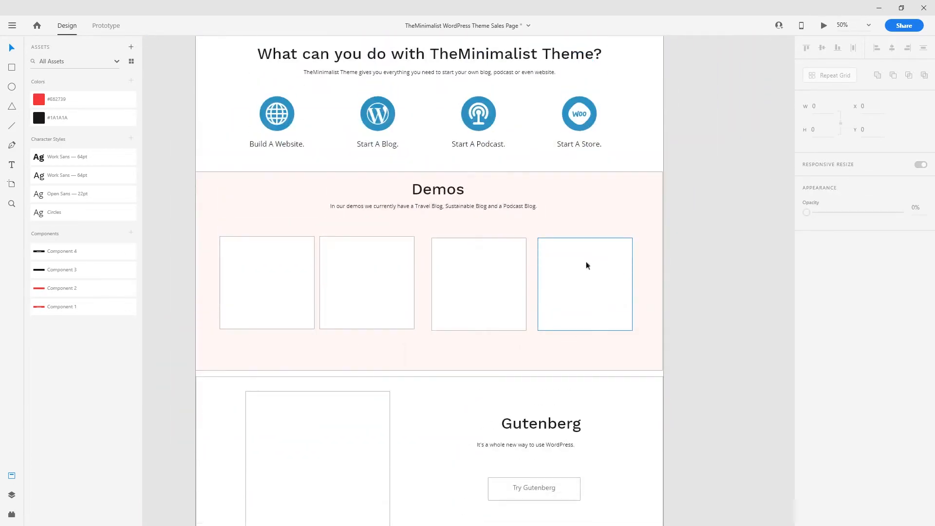
{"action": "key", "text": "ctrl+equal"}
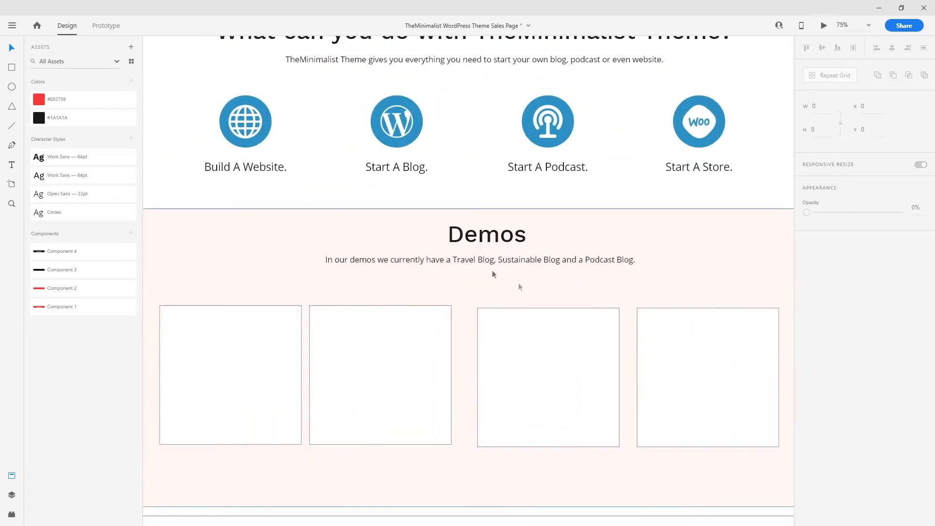
- Try vertically centring the Demos heading within its section, then undo it
{"action": "left_click", "coordinate": [490, 233]}
{"action": "left_click", "coordinate": [679, 223], "text": "shift"}
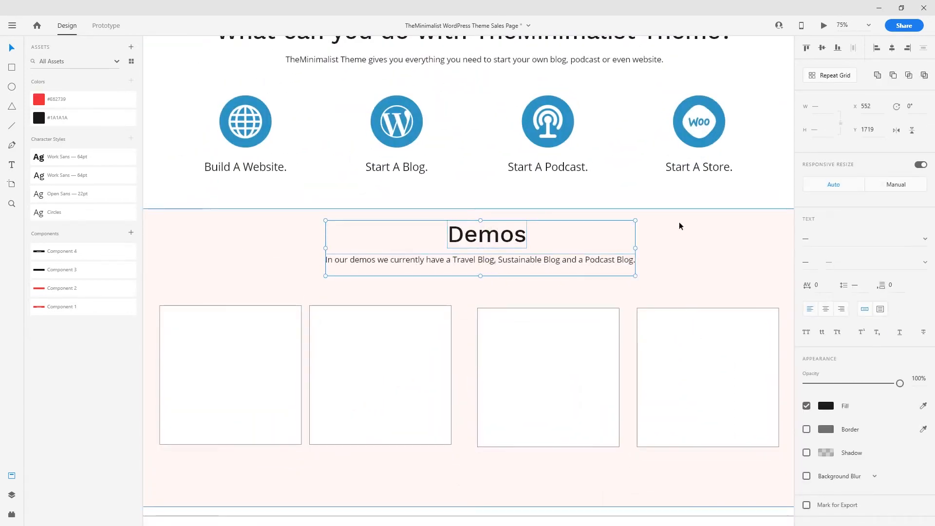
{"action": "left_click", "coordinate": [822, 49]}
{"action": "key", "text": "ctrl+z"}
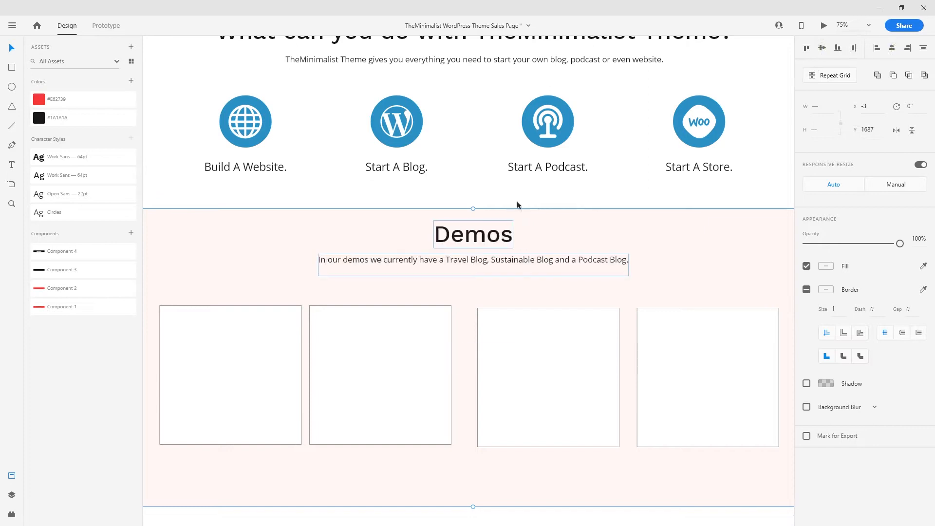
{"action": "left_click", "coordinate": [511, 200]}
{"action": "left_click_drag", "start_coordinate": [509, 196], "coordinate": [473, 288]}
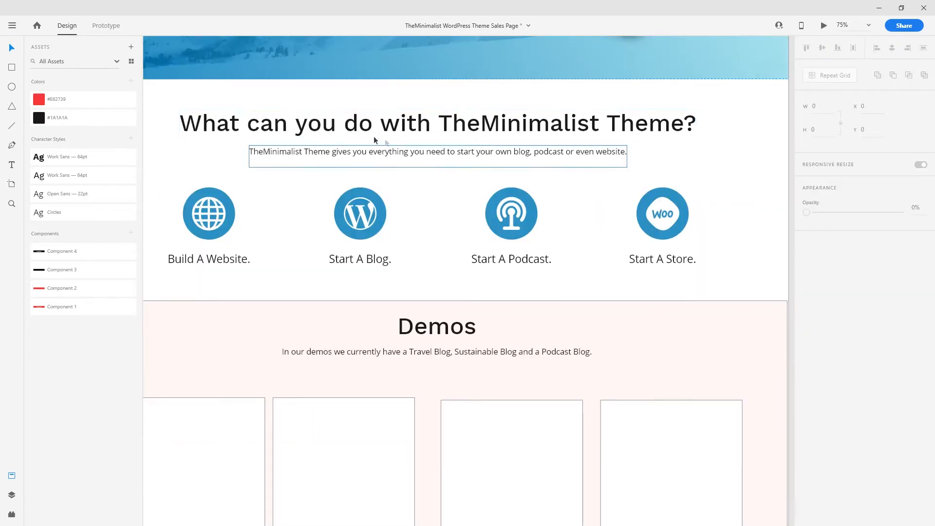
- Duplicate the top heading and subheading into Demos and change the heading text to 'Demos'
{"action": "left_click", "coordinate": [403, 124]}
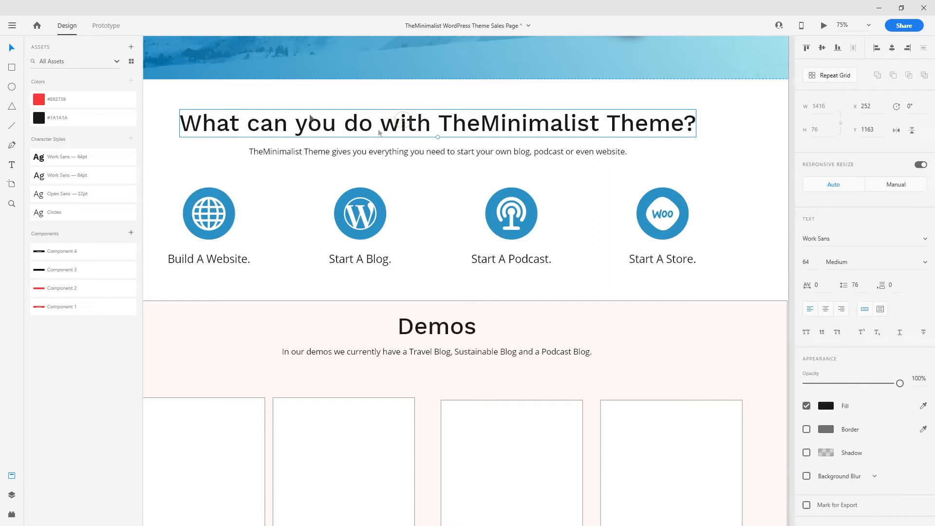
{"action": "left_click", "coordinate": [402, 155], "text": "shift"}
{"action": "left_click_drag", "start_coordinate": [378, 156], "coordinate": [568, 291]}
{"action": "double_click", "coordinate": [312, 291]}
{"action": "key", "text": "ctrl+c"}
{"action": "double_click", "coordinate": [468, 287]}
{"action": "key", "text": "ctrl+a"}
{"action": "key", "text": "ctrl+v"}
{"action": "key", "text": "Escape"}
- Put the old intro sentence into the new paragraph and delete the original Demos heading and paragraph
{"action": "double_click", "coordinate": [355, 311]}
{"action": "key", "text": "Escape"}
{"action": "key", "text": "ctrl+a"}
{"action": "key", "text": "ctrl+v"}
{"action": "left_click", "coordinate": [353, 311]}
{"action": "key", "text": "Delete"}
{"action": "left_click", "coordinate": [307, 292]}
{"action": "key", "text": "Delete"}
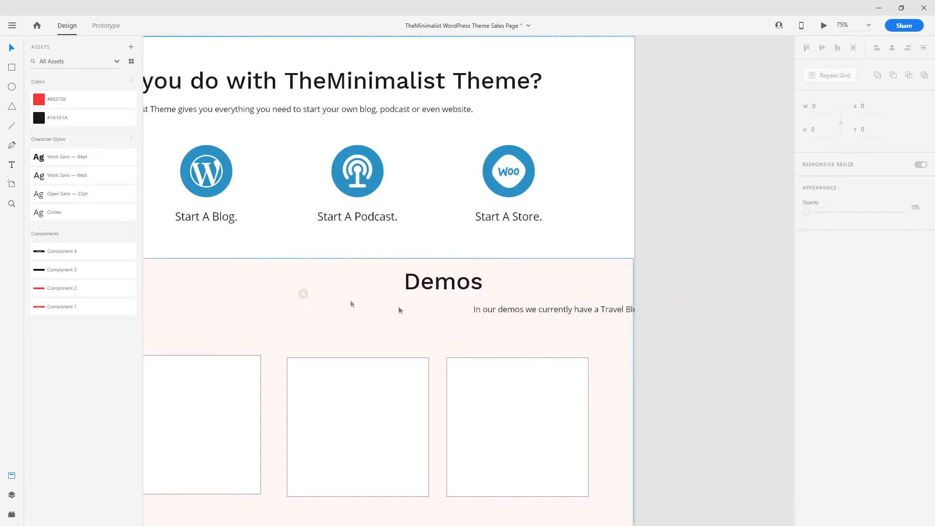
- Centre the new Demos heading and paragraph on each other and across the pink section
{"action": "left_click", "coordinate": [440, 281]}
{"action": "left_click", "coordinate": [536, 309], "text": "shift"}
{"action": "left_click", "coordinate": [891, 49]}
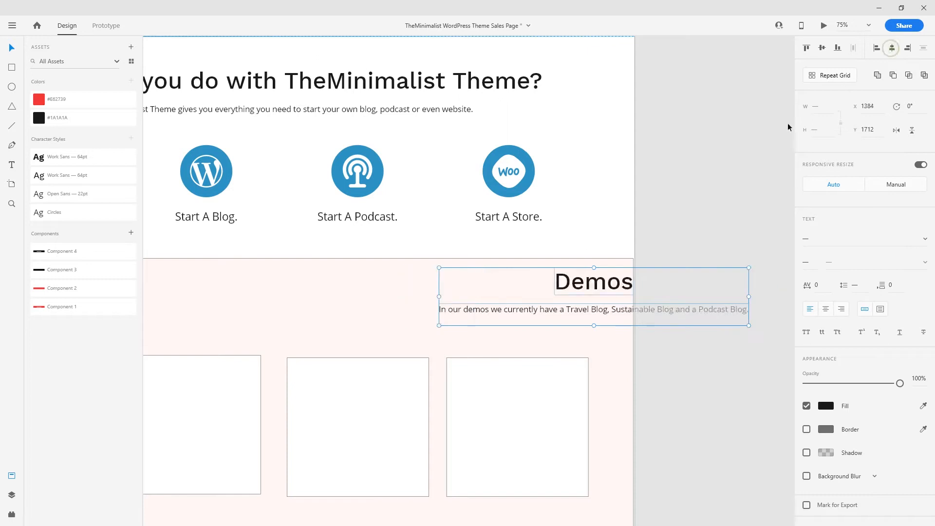
{"action": "left_click", "coordinate": [359, 286], "text": "shift"}
{"action": "key", "text": "shift+c"}
- Move the pink Demos section to the page's left edge at X 0
{"action": "left_click_drag", "start_coordinate": [305, 352], "coordinate": [515, 339]}
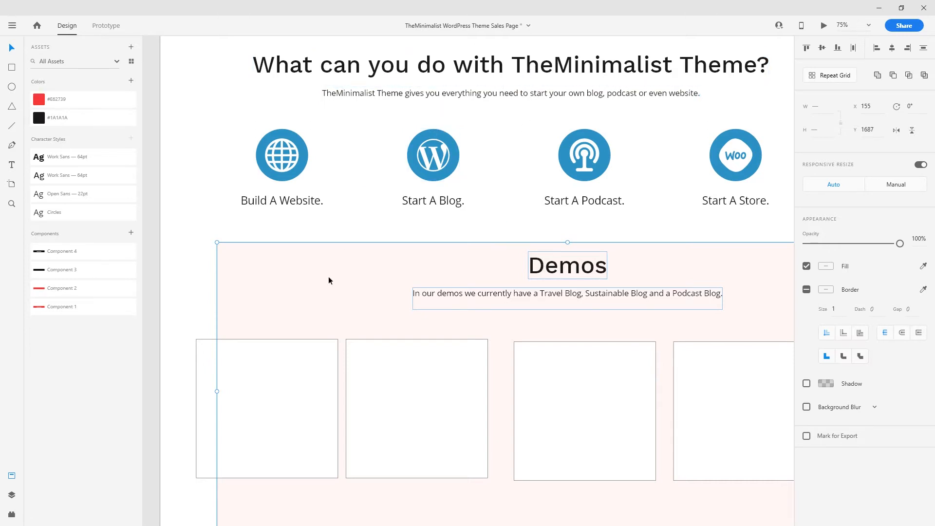
{"action": "left_click_drag", "start_coordinate": [328, 279], "coordinate": [271, 277]}
{"action": "left_click_drag", "start_coordinate": [420, 317], "coordinate": [372, 265]}
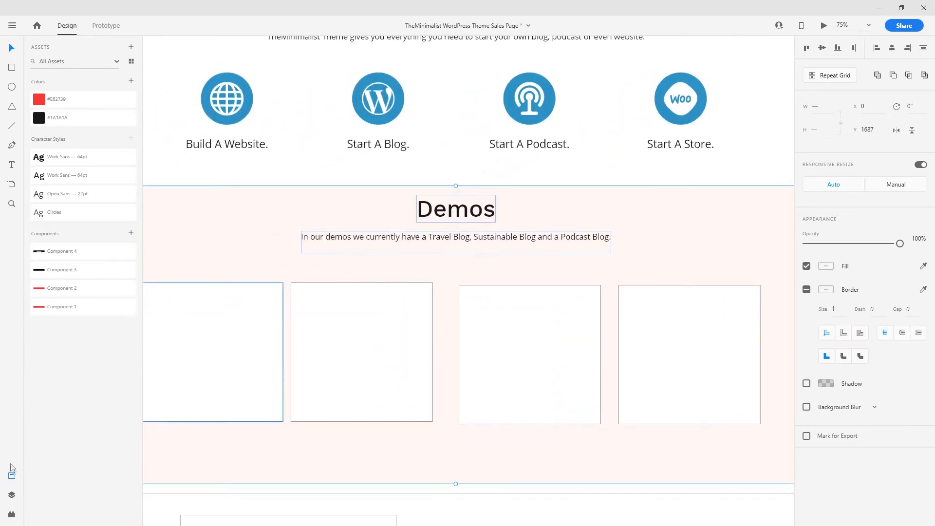
{"action": "left_click", "coordinate": [11, 475]}
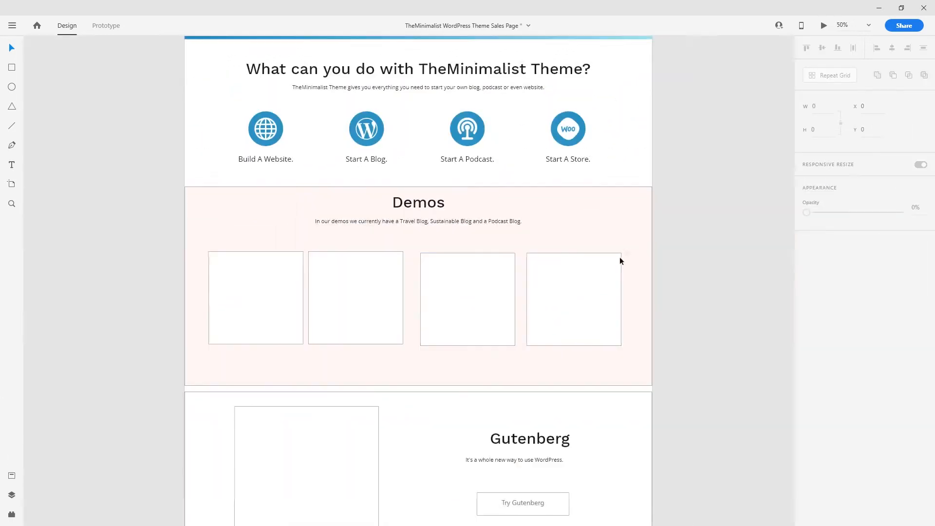
{"action": "key", "text": "ctrl+plus"}
{"action": "left_click_drag", "start_coordinate": [595, 238], "coordinate": [605, 362]}
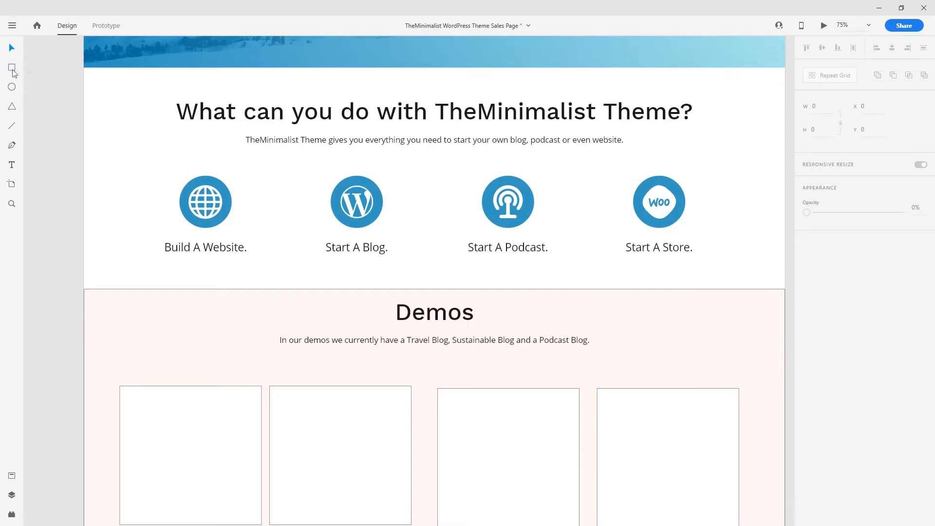
- Draw a small white box on the Demos–Gutenberg boundary and nudge the Demos heading and intro down
{"action": "left_click_drag", "start_coordinate": [191, 67], "coordinate": [306, 102]}
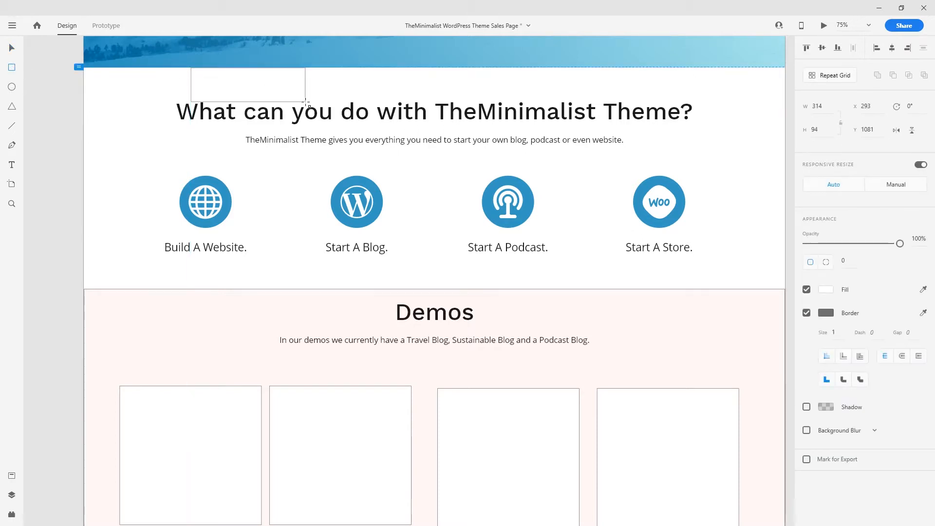
{"action": "left_click_drag", "start_coordinate": [251, 94], "coordinate": [382, 316]}
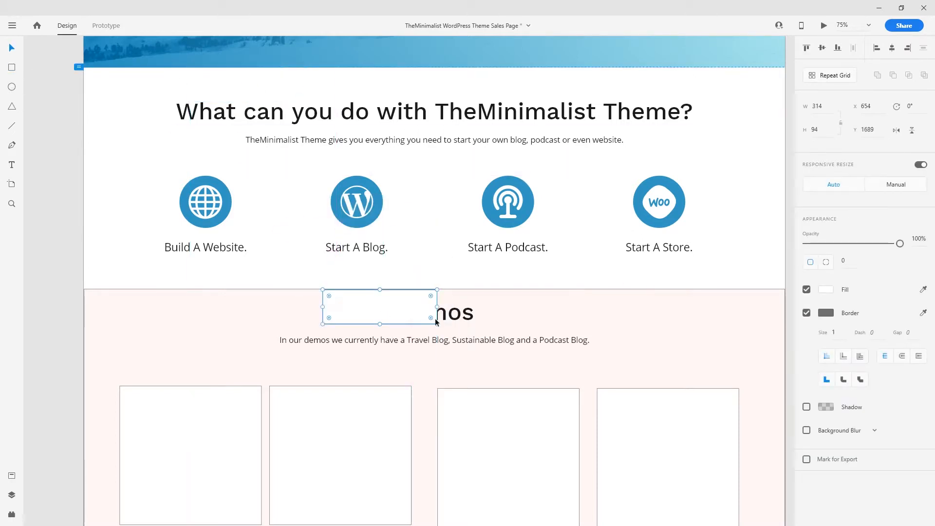
{"action": "left_click", "coordinate": [457, 319]}
{"action": "left_click", "coordinate": [470, 343], "text": "shift"}
{"action": "left_click_drag", "start_coordinate": [460, 317], "coordinate": [459, 339]}
{"action": "left_click_drag", "start_coordinate": [399, 307], "coordinate": [403, 206]}
{"action": "left_click_drag", "start_coordinate": [405, 208], "coordinate": [475, 279]}
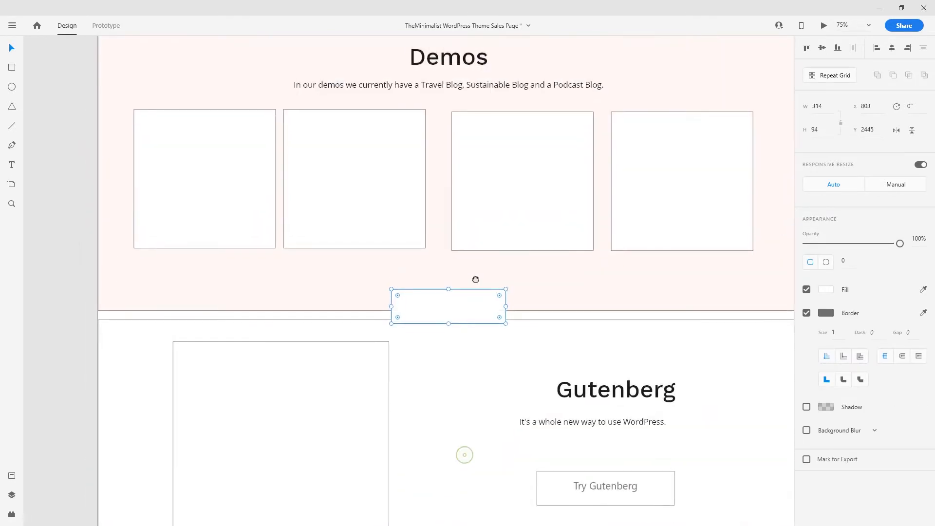
- Move the second demo placeholder to the right slot, leaving only the two outer placeholders
{"action": "scroll", "coordinate": [468, 229], "scroll_direction": "down", "scroll_amount": 5}
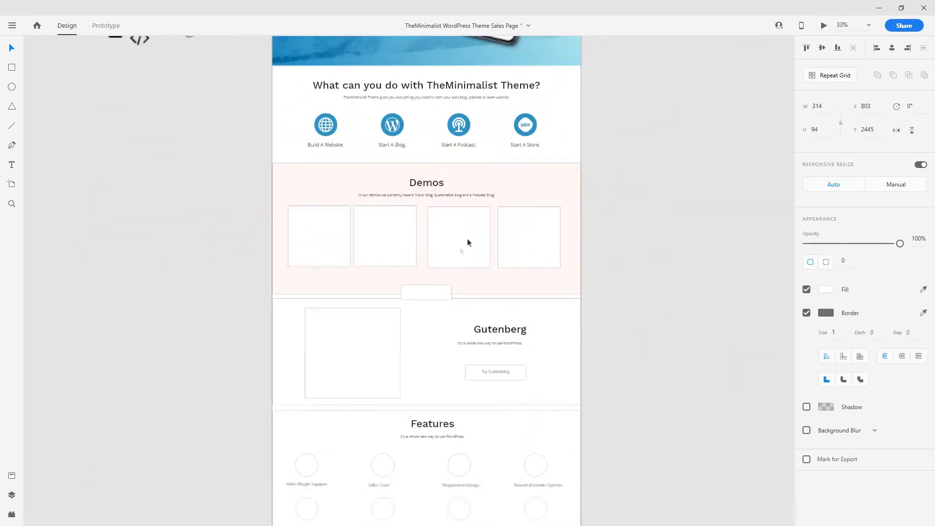
{"action": "left_click", "coordinate": [381, 242]}
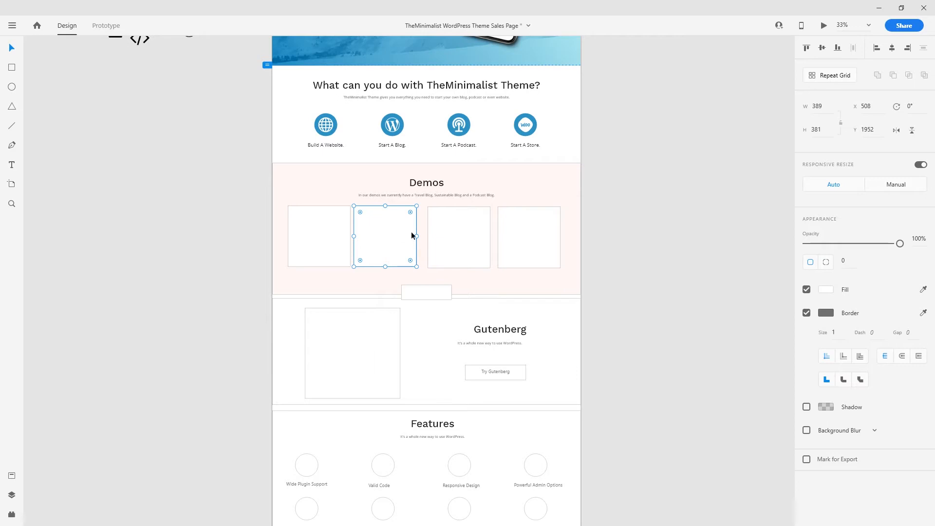
{"action": "left_click_drag", "start_coordinate": [411, 236], "coordinate": [523, 236]}
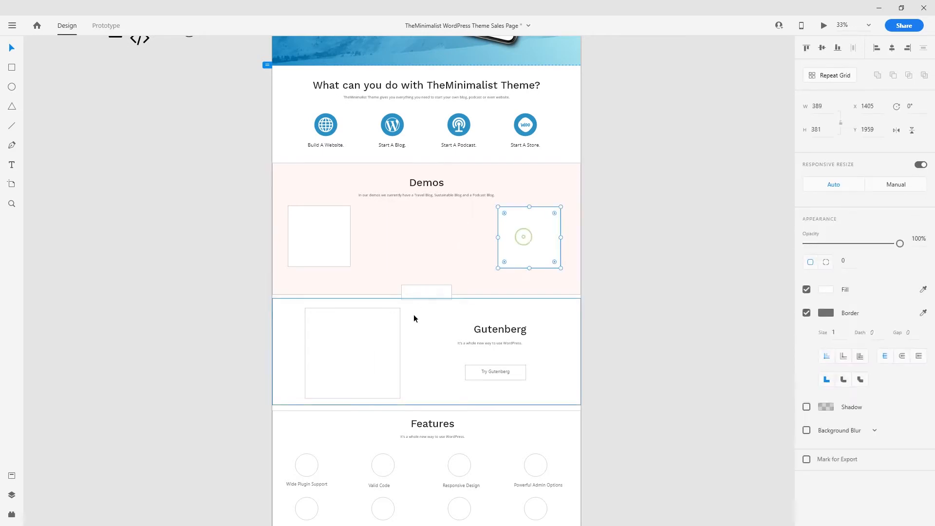
{"action": "scroll", "coordinate": [416, 338], "scroll_direction": "down", "scroll_amount": 3}
{"action": "key", "text": "ctrl+equal"}
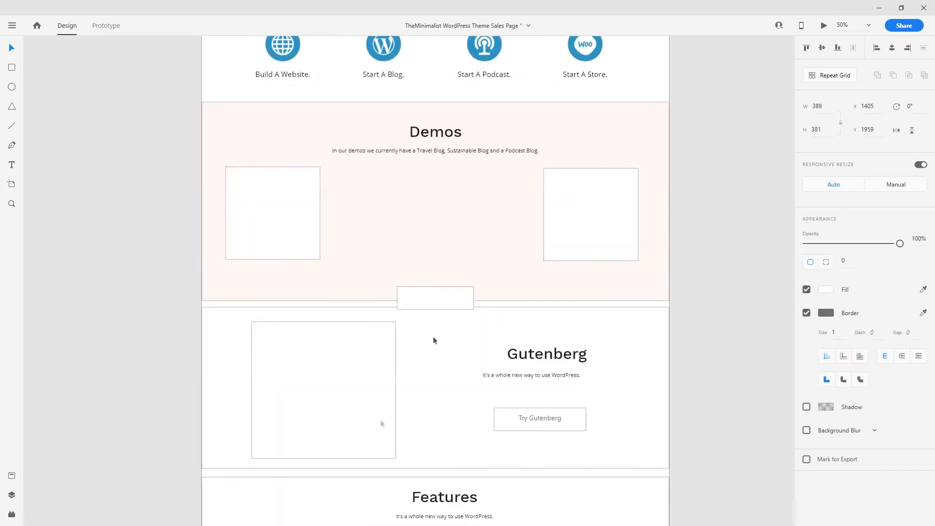
{"action": "key", "text": "alt+Tab"}
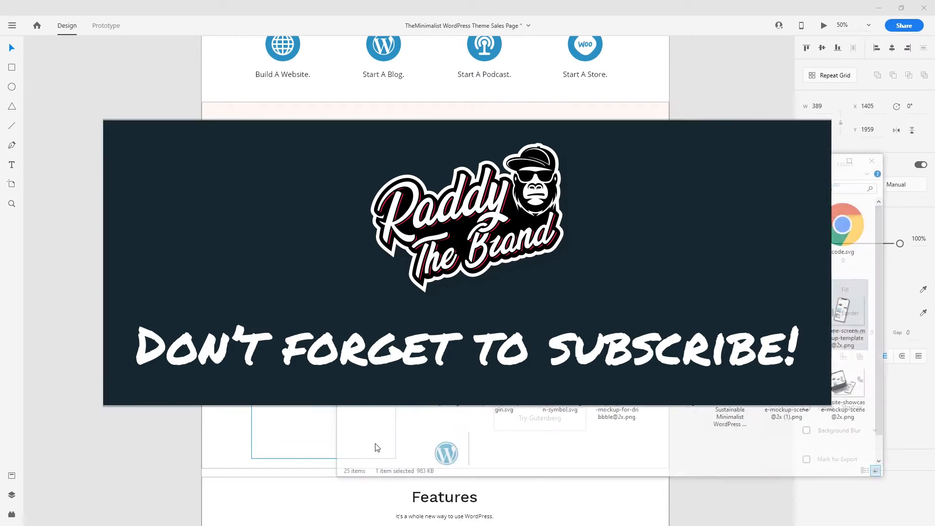
{"action": "scroll", "coordinate": [486, 442], "scroll_direction": "down", "scroll_amount": 1}
{"action": "scroll", "coordinate": [534, 424], "scroll_direction": "up", "scroll_amount": 1}
{"action": "scroll", "coordinate": [675, 378], "scroll_direction": "down", "scroll_amount": 1}
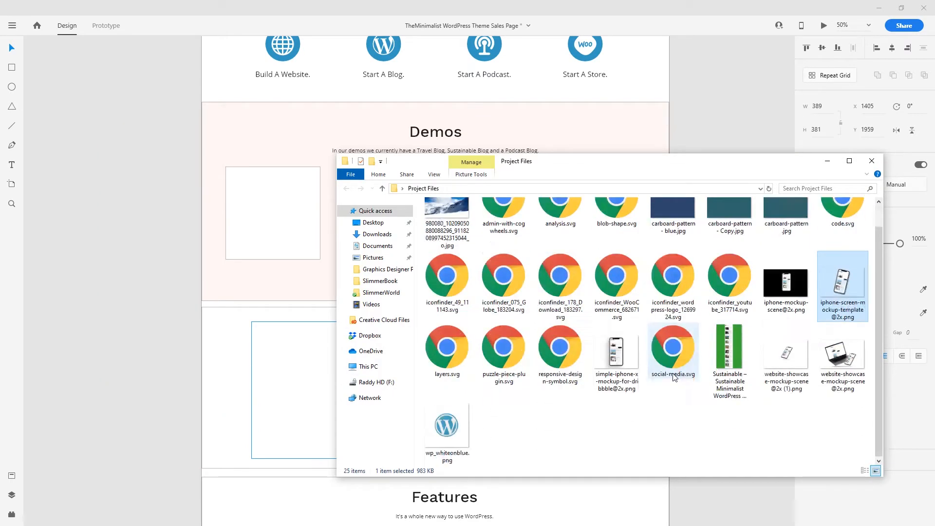
{"action": "scroll", "coordinate": [715, 401], "scroll_direction": "up", "scroll_amount": 1}
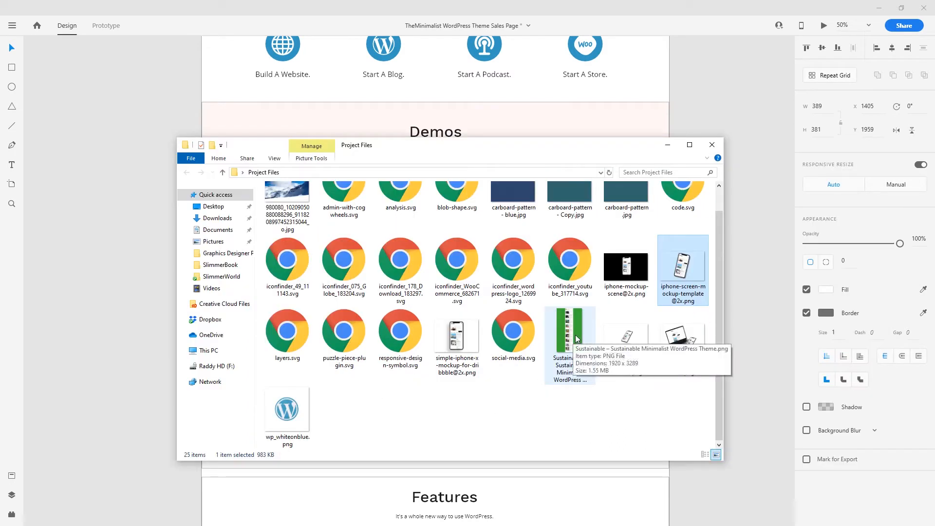
{"action": "left_click_drag", "start_coordinate": [576, 338], "coordinate": [477, 274]}
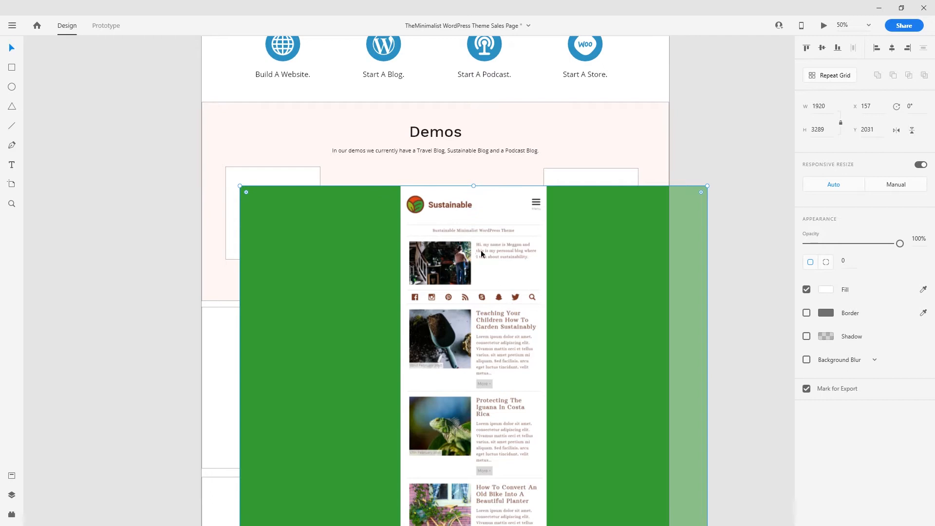
{"action": "left_click", "coordinate": [480, 252]}
{"action": "key", "text": "Delete"}
{"action": "key", "text": "ctrl+equal"}
{"action": "key", "text": "ctrl+minus"}
{"action": "key", "text": "ctrl+minus"}
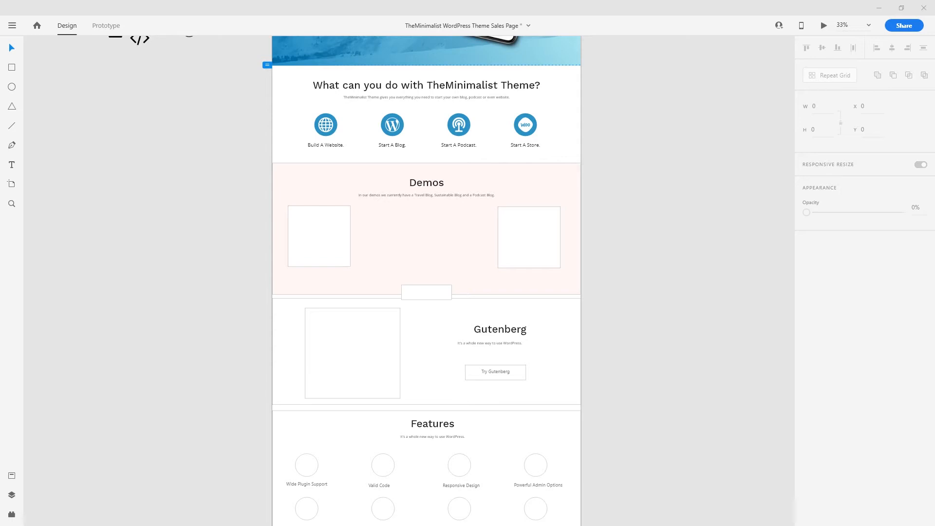
- Paste the Travel Blog and Sustainable mockup cards and delete the demo placeholder boxes
{"action": "left_click", "coordinate": [616, 263]}
{"action": "key", "text": "ctrl+v"}
{"action": "key", "text": "ctrl+plus"}
{"action": "key", "text": "ctrl+plus"}
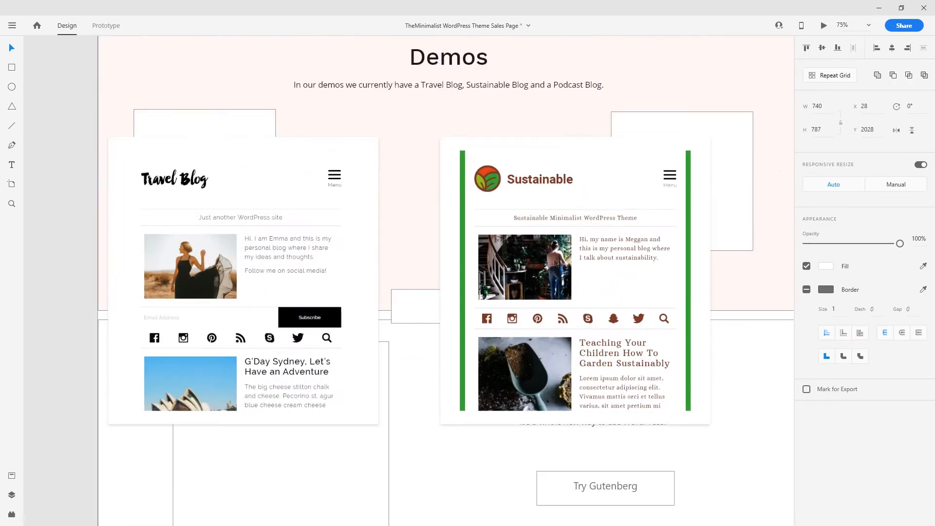
{"action": "key", "text": "ctrl+minus"}
{"action": "left_click_drag", "start_coordinate": [513, 249], "coordinate": [108, 262]}
{"action": "left_click", "coordinate": [233, 224]}
{"action": "key", "text": "Delete"}
{"action": "left_click", "coordinate": [559, 222]}
{"action": "key", "text": "Delete"}
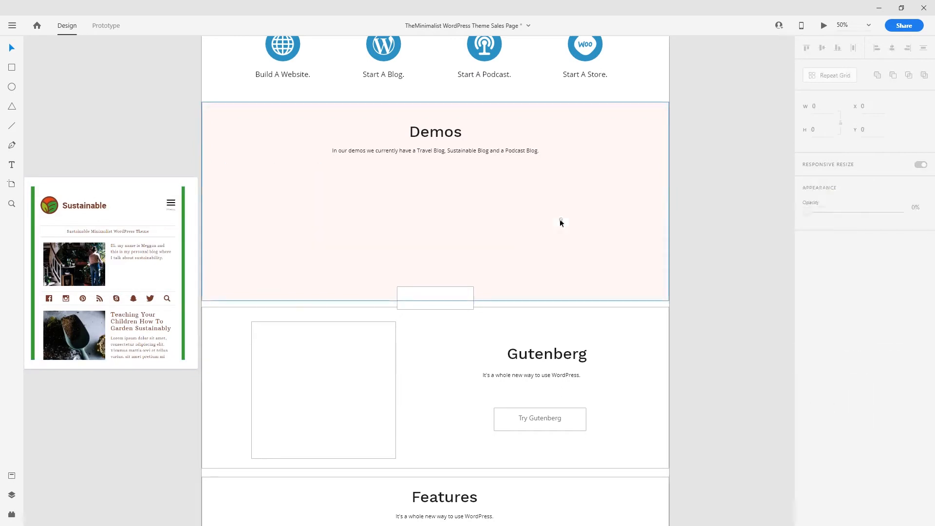
- Push the Gutenberg, Features and Help sections down and stretch the Demos background to fill the gap
{"action": "scroll", "coordinate": [625, 235], "scroll_direction": "down", "scroll_amount": 5}
{"action": "scroll", "coordinate": [650, 281], "scroll_direction": "down", "scroll_amount": 2, "text": "ctrl"}
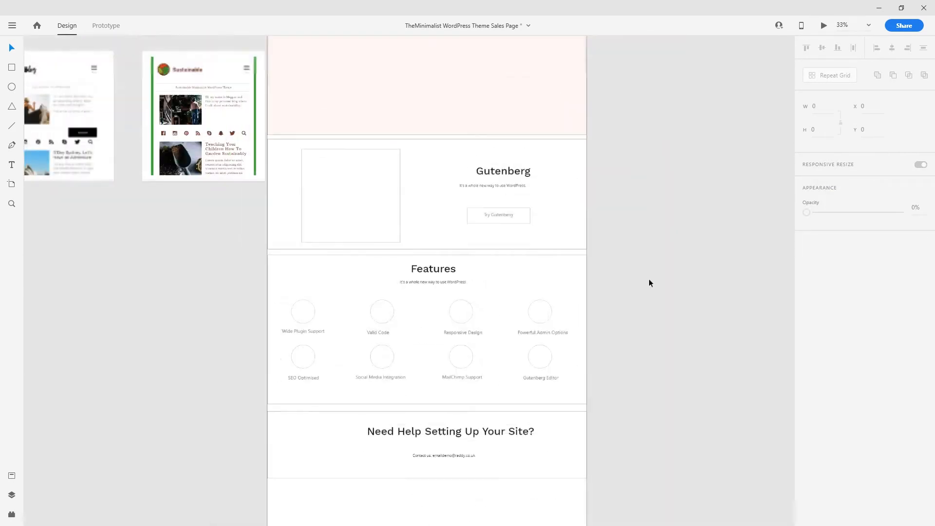
{"action": "left_click_drag", "start_coordinate": [636, 169], "coordinate": [282, 484]}
{"action": "left_click_drag", "start_coordinate": [417, 285], "coordinate": [416, 334]}
{"action": "key", "text": "shift+Down"}
{"action": "key", "text": "shift+Down"}
{"action": "key", "text": "shift+Down"}
{"action": "key", "text": "shift+Down"}
{"action": "key", "text": "shift+Down"}
{"action": "key", "text": "shift+Down"}
{"action": "key", "text": "shift+Down"}
{"action": "key", "text": "shift+Down"}
{"action": "key", "text": "shift+Down"}
{"action": "key", "text": "shift+Down"}
{"action": "key", "text": "shift+Down"}
{"action": "key", "text": "shift+Down"}
{"action": "key", "text": "shift+Down"}
{"action": "key", "text": "shift+Down"}
{"action": "key", "text": "shift+Down"}
{"action": "key", "text": "shift+Down"}
{"action": "key", "text": "shift+Down"}
{"action": "key", "text": "shift+Down"}
{"action": "key", "text": "shift+Down"}
{"action": "key", "text": "shift+Down"}
{"action": "scroll", "coordinate": [463, 304], "scroll_direction": "up", "scroll_amount": 4}
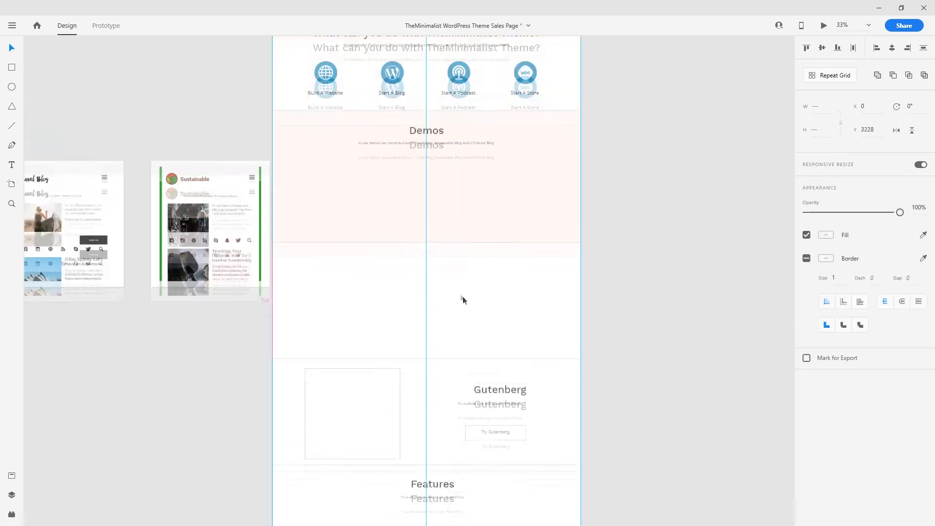
{"action": "left_click", "coordinate": [420, 253]}
{"action": "left_click_drag", "start_coordinate": [428, 254], "coordinate": [362, 350]}
- Place both mockup cards in the Demos section, snapped to the column layout grid
{"action": "left_click_drag", "start_coordinate": [230, 356], "coordinate": [263, 367]}
{"action": "left_click_drag", "start_coordinate": [306, 235], "coordinate": [556, 244]}
{"action": "double_click", "coordinate": [587, 368]}
{"action": "left_click", "coordinate": [807, 340]}
{"action": "scroll", "coordinate": [422, 302], "scroll_direction": "up", "scroll_amount": 5}
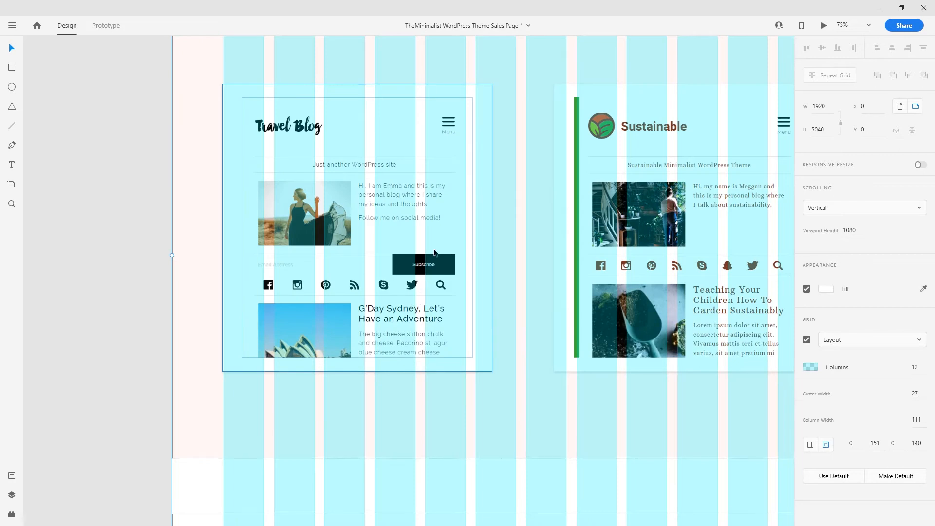
{"action": "left_click_drag", "start_coordinate": [434, 251], "coordinate": [437, 252]}
{"action": "left_click_drag", "start_coordinate": [518, 254], "coordinate": [392, 275]}
{"action": "left_click_drag", "start_coordinate": [578, 224], "coordinate": [572, 224]}
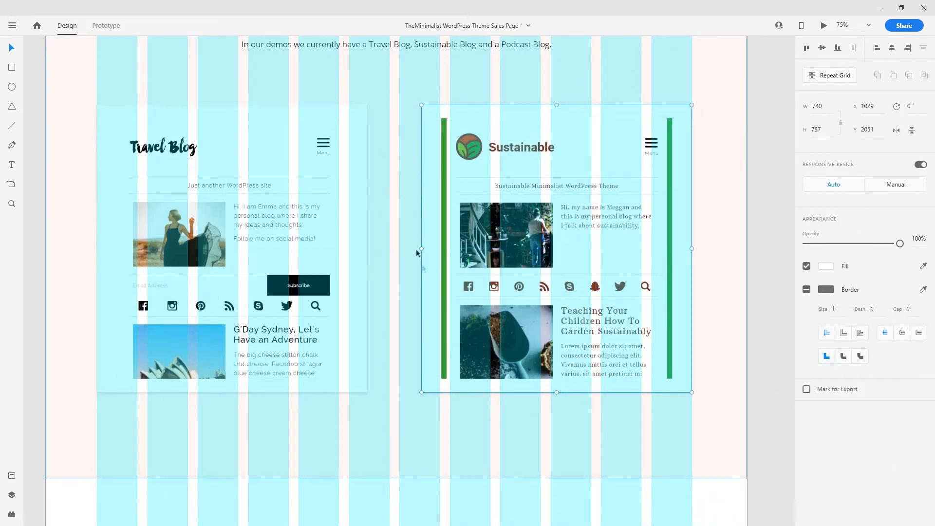
- Draw a 340×90 spacer box directly under the Demos subtitle
{"action": "scroll", "coordinate": [474, 219], "scroll_direction": "up", "scroll_amount": 7}
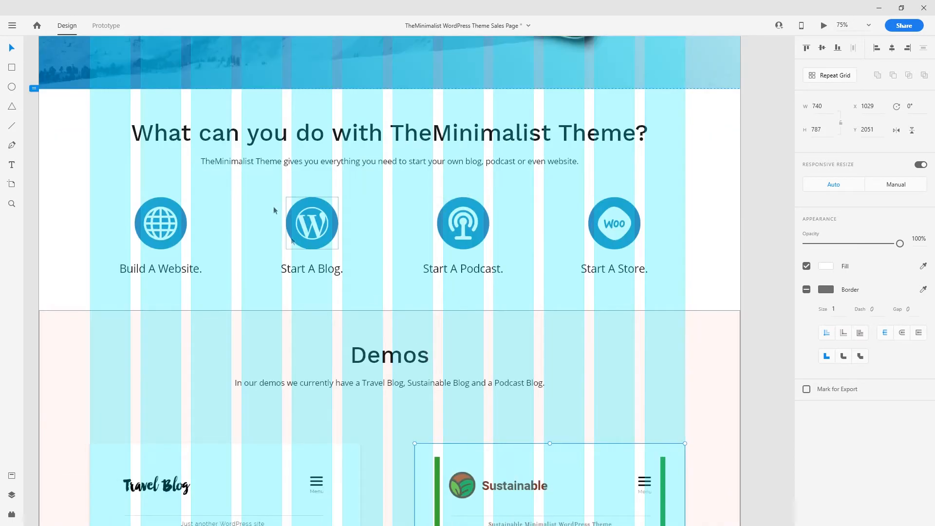
{"action": "scroll", "coordinate": [292, 214], "scroll_direction": "down", "scroll_amount": 3}
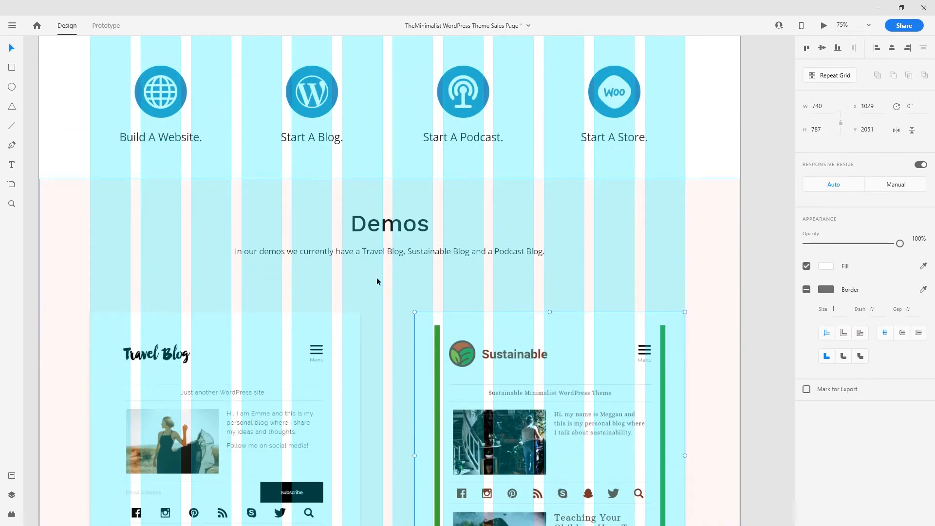
{"action": "scroll", "coordinate": [389, 281], "scroll_direction": "up", "scroll_amount": 3}
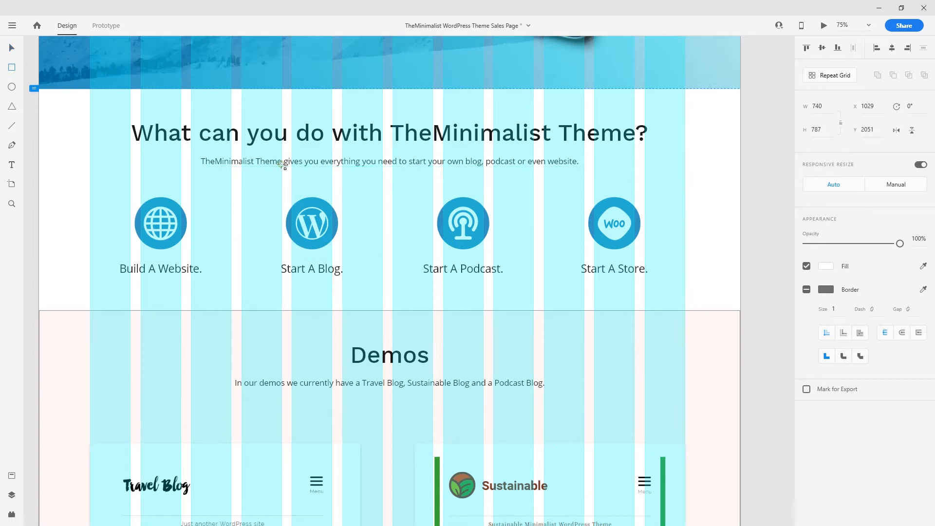
{"action": "mouse_move", "coordinate": [281, 165]}
{"action": "left_mouse_down"}
{"action": "mouse_move", "coordinate": [367, 178]}
{"action": "mouse_move", "coordinate": [406, 197]}
{"action": "left_mouse_up"}
{"action": "key", "text": "v"}
{"action": "left_click_drag", "start_coordinate": [335, 179], "coordinate": [373, 405]}
- Move the demo mockup group up against the spacer, remove the spacer, and hide the layout grid
{"action": "scroll", "coordinate": [404, 428], "scroll_direction": "down", "scroll_amount": 5}
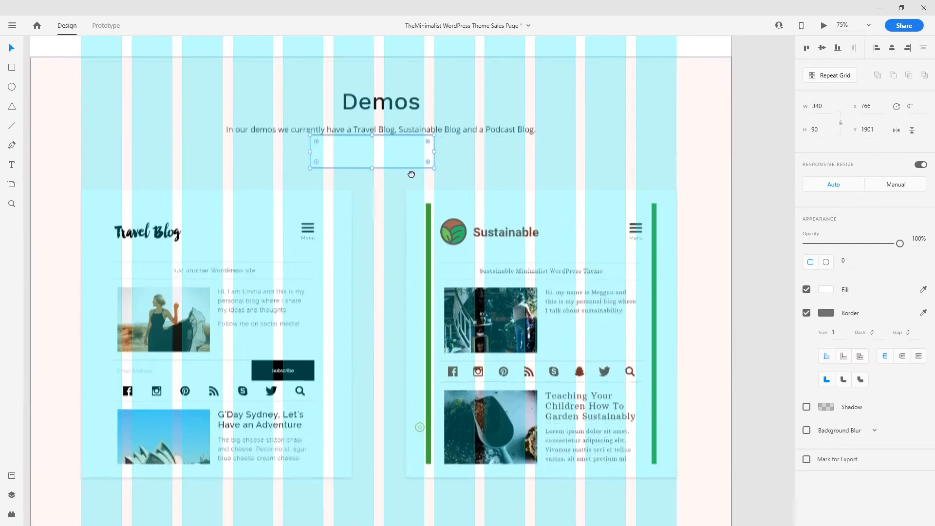
{"action": "left_click", "coordinate": [480, 215]}
{"action": "left_click_drag", "start_coordinate": [481, 215], "coordinate": [480, 194]}
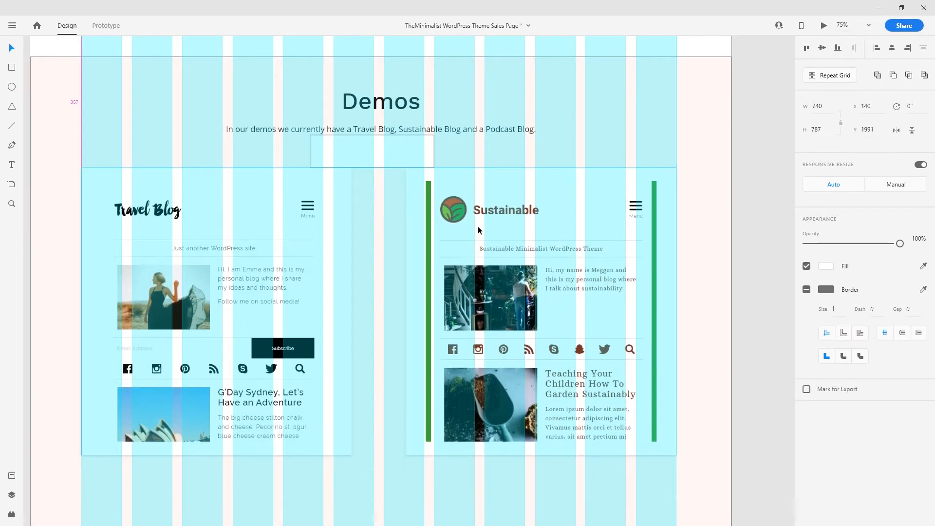
{"action": "left_click", "coordinate": [364, 153]}
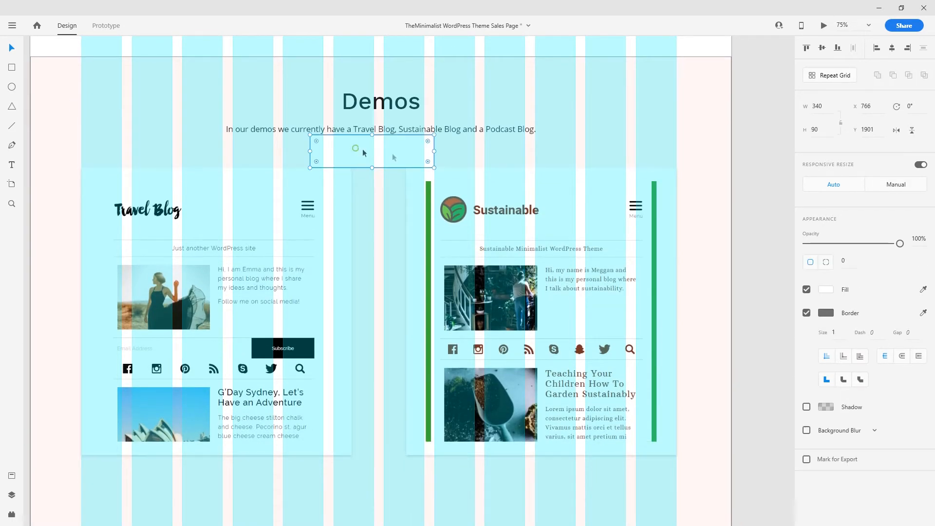
{"action": "left_click", "coordinate": [722, 170]}
{"action": "scroll", "coordinate": [720, 170], "scroll_direction": "down", "scroll_amount": 4}
{"action": "key", "text": "ctrl+shift+apostrophe"}
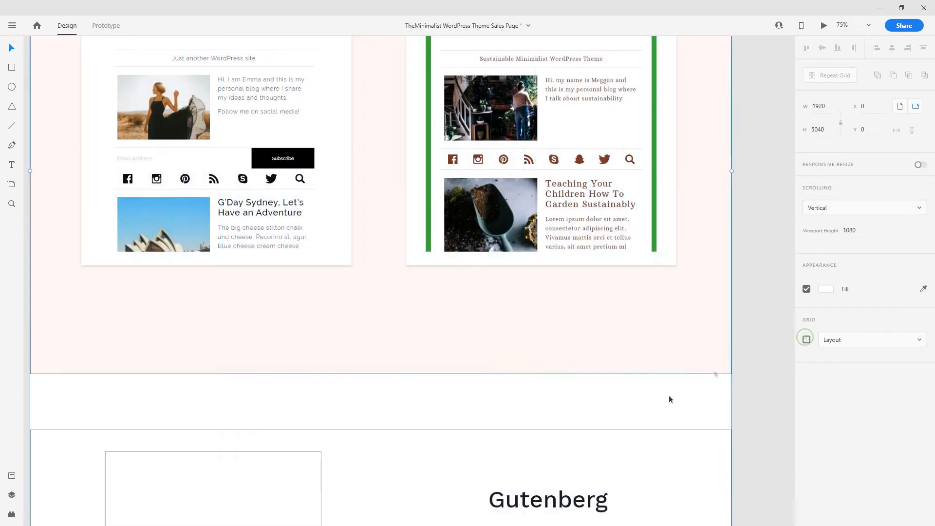
- Remove the Demos background's border and change its fill to a light grey hex colour
{"action": "key", "text": "ctrl+minus"}
{"action": "left_click_drag", "start_coordinate": [599, 273], "coordinate": [581, 404]}
{"action": "key", "text": "ctrl+equal"}
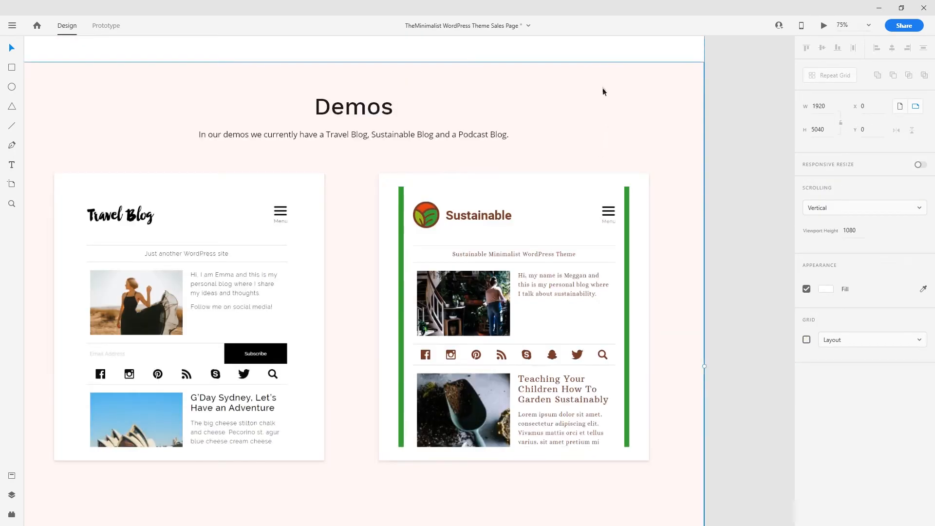
{"action": "left_click", "coordinate": [603, 87]}
{"action": "left_click", "coordinate": [806, 313]}
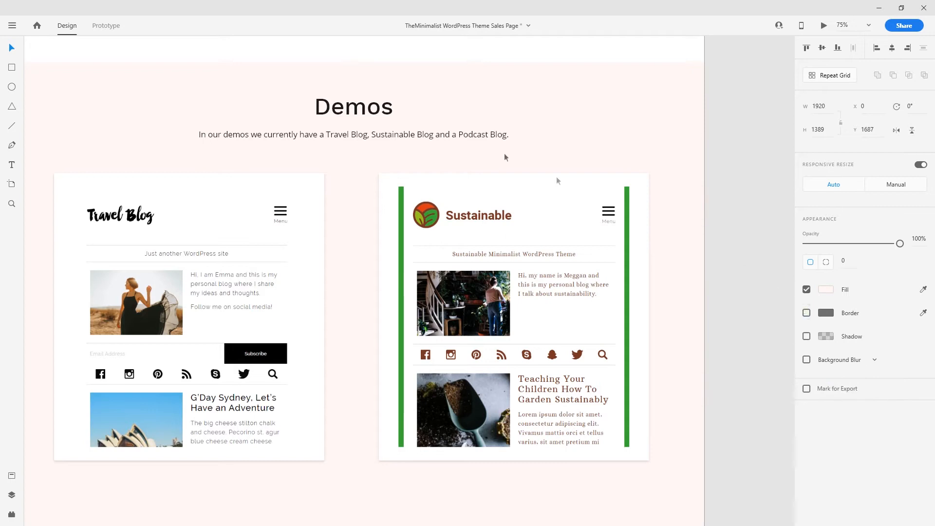
{"action": "left_click", "coordinate": [824, 290]}
{"action": "left_click_drag", "start_coordinate": [683, 234], "coordinate": [667, 233]}
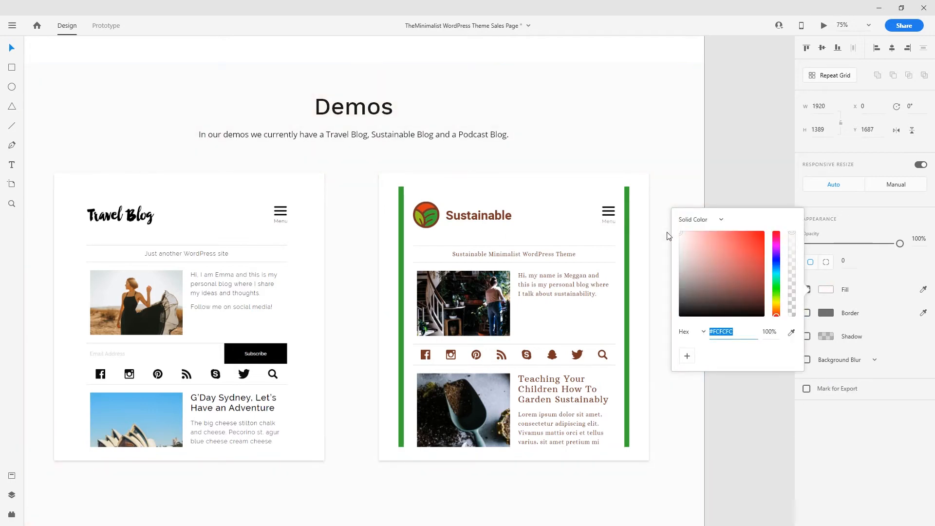
{"action": "key", "text": "Return"}
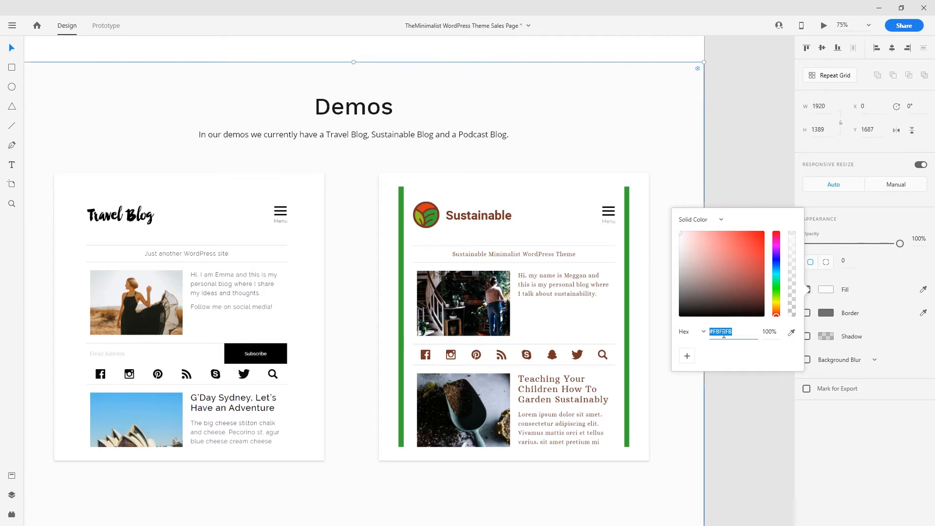
{"action": "left_click", "coordinate": [723, 156]}
{"action": "key", "text": "ctrl+minus"}
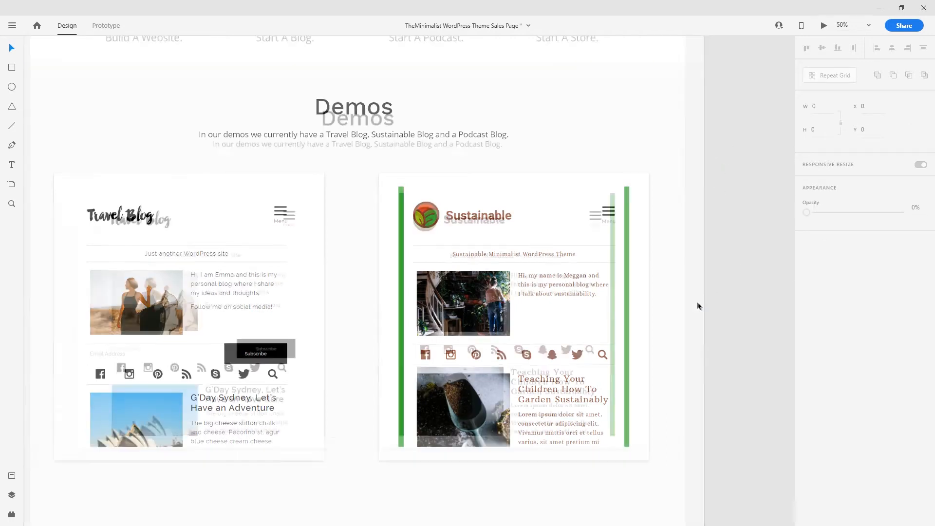
{"action": "key", "text": "ctrl+plus"}
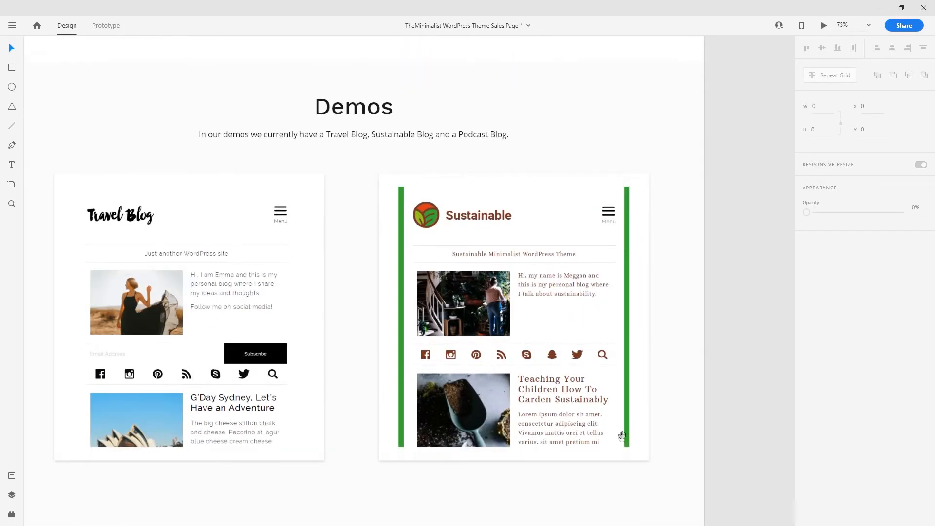
{"action": "scroll", "coordinate": [657, 362], "scroll_direction": "up", "scroll_amount": 2}
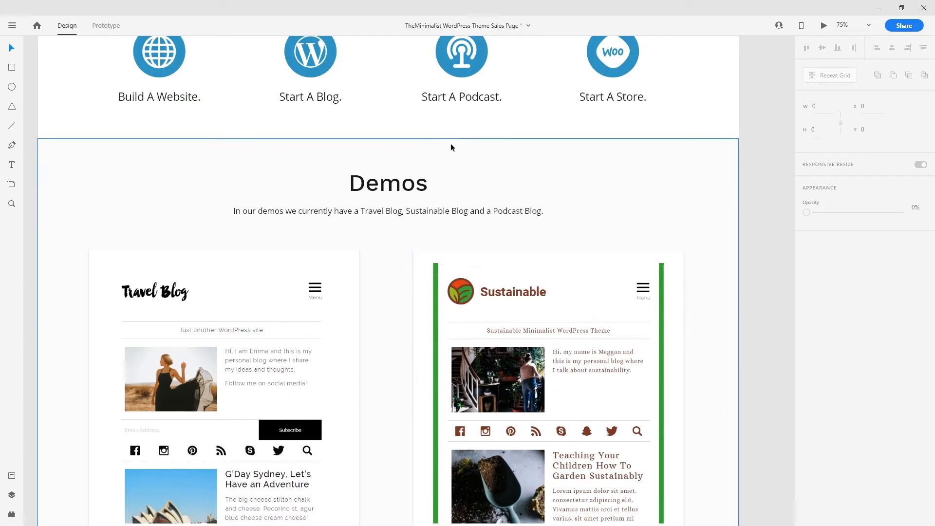
- Shorten the grey Demos background to 1191 high, using a spacer box below the Travel Blog card
{"action": "left_click", "coordinate": [21, 68]}
{"action": "mouse_move", "coordinate": [147, 104]}
{"action": "left_mouse_down"}
{"action": "mouse_move", "coordinate": [264, 140]}
{"action": "mouse_move", "coordinate": [294, 408]}
{"action": "mouse_move", "coordinate": [309, 112]}
{"action": "mouse_move", "coordinate": [302, 266]}
{"action": "mouse_move", "coordinate": [303, 252]}
{"action": "left_mouse_up"}
{"action": "left_click", "coordinate": [376, 334]}
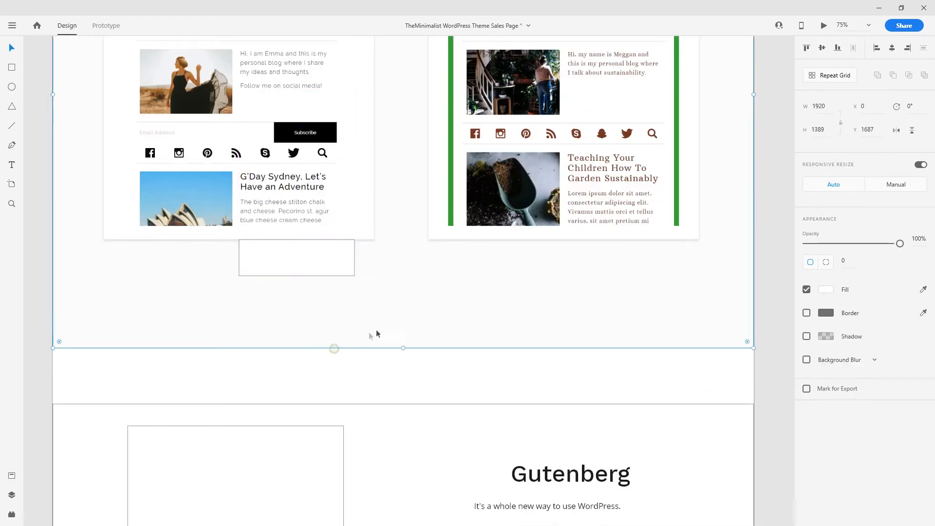
{"action": "left_click_drag", "start_coordinate": [402, 348], "coordinate": [407, 276]}
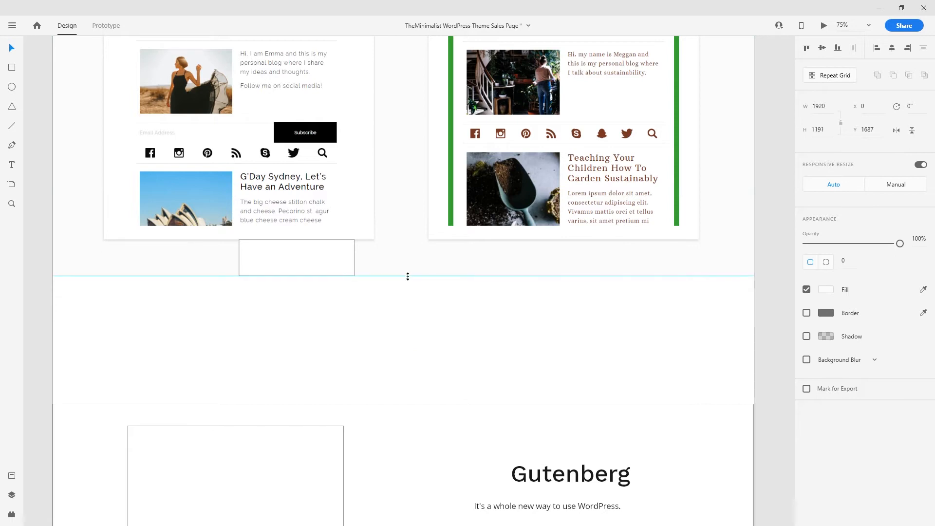
{"action": "left_click_drag", "start_coordinate": [308, 266], "coordinate": [407, 323]}
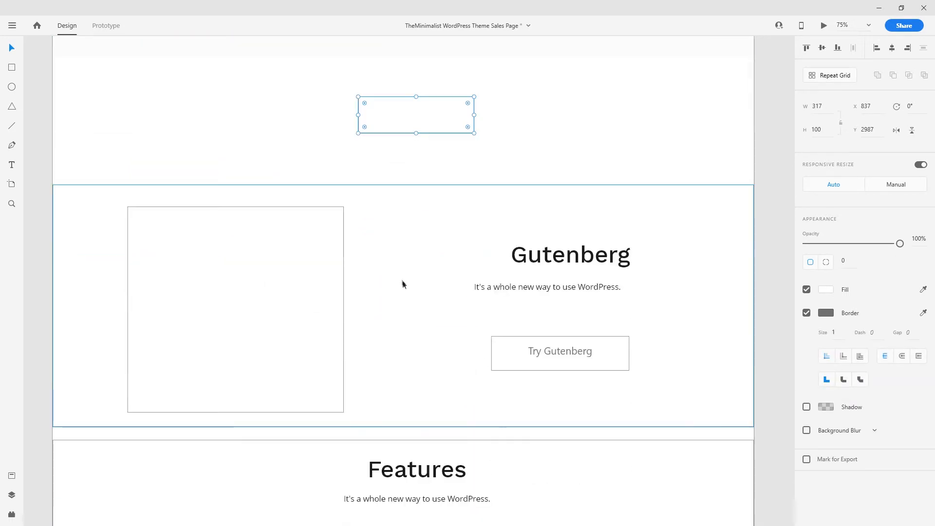
{"action": "scroll", "coordinate": [402, 279], "scroll_direction": "down", "scroll_amount": 3}
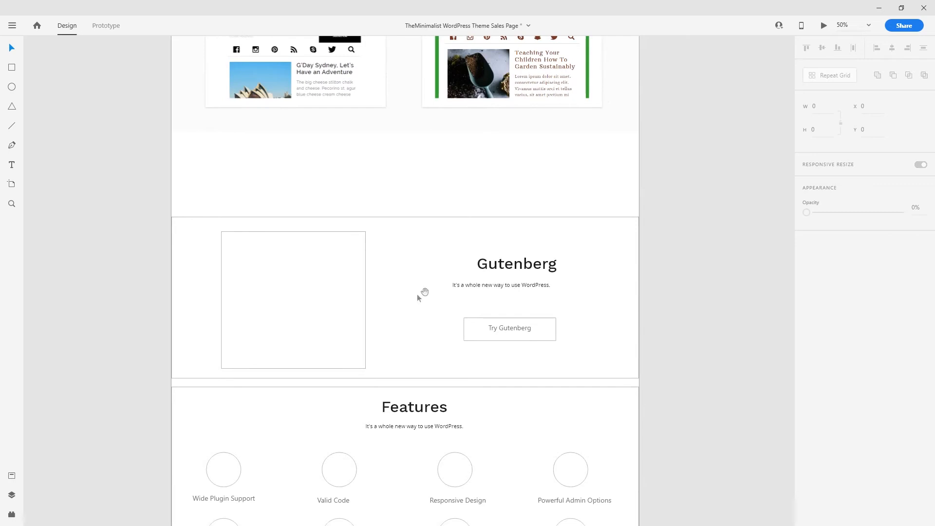
{"action": "left_click_drag", "start_coordinate": [438, 232], "coordinate": [424, 284]}
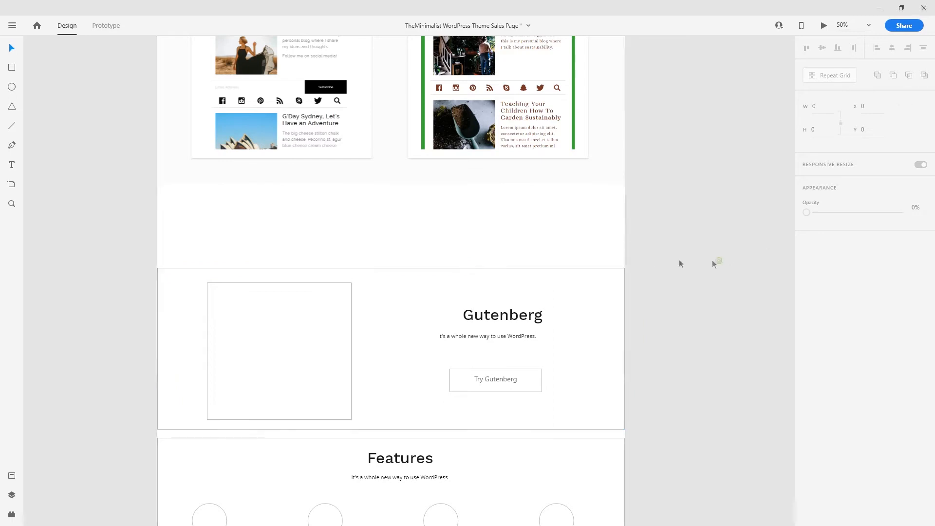
- Place the Gutenberg editor screenshot on the left placeholder and remove the empty placeholder box
{"action": "key", "text": "ctrl+v"}
{"action": "left_click_drag", "start_coordinate": [470, 281], "coordinate": [370, 302]}
{"action": "scroll", "coordinate": [370, 302], "scroll_direction": "up", "scroll_amount": 2}
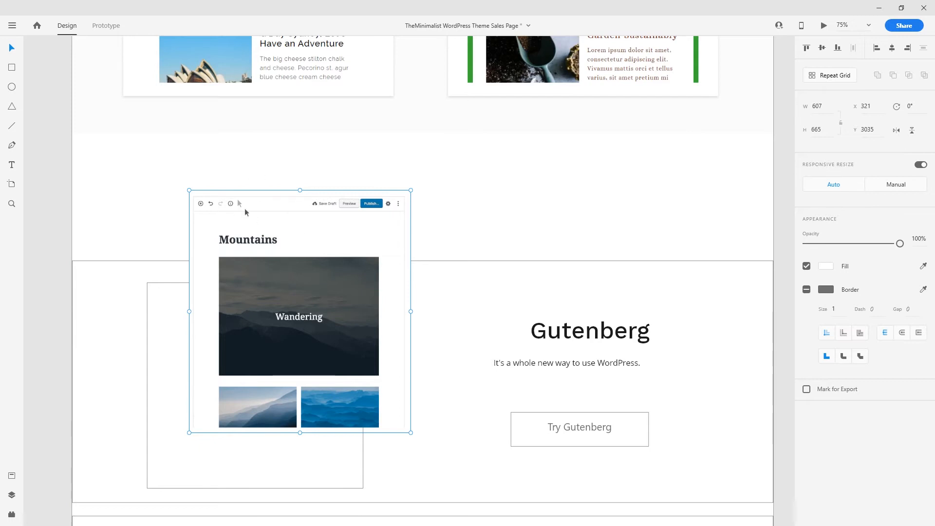
{"action": "left_click_drag", "start_coordinate": [345, 276], "coordinate": [317, 253]}
{"action": "left_click", "coordinate": [335, 445], "text": "shift"}
{"action": "key", "text": "Escape"}
{"action": "left_click", "coordinate": [463, 337]}
{"action": "key", "text": "Escape"}
{"action": "scroll", "coordinate": [586, 346], "scroll_direction": "up", "scroll_amount": 7}
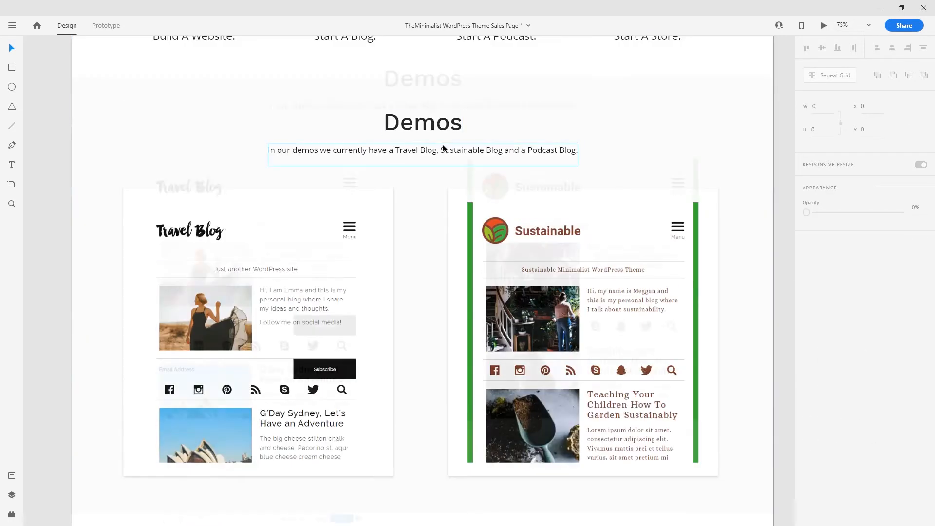
- Paste a copy of the Demos heading and subtitle into Gutenberg and retitle it 'Gutenberg'
{"action": "left_click", "coordinate": [431, 153]}
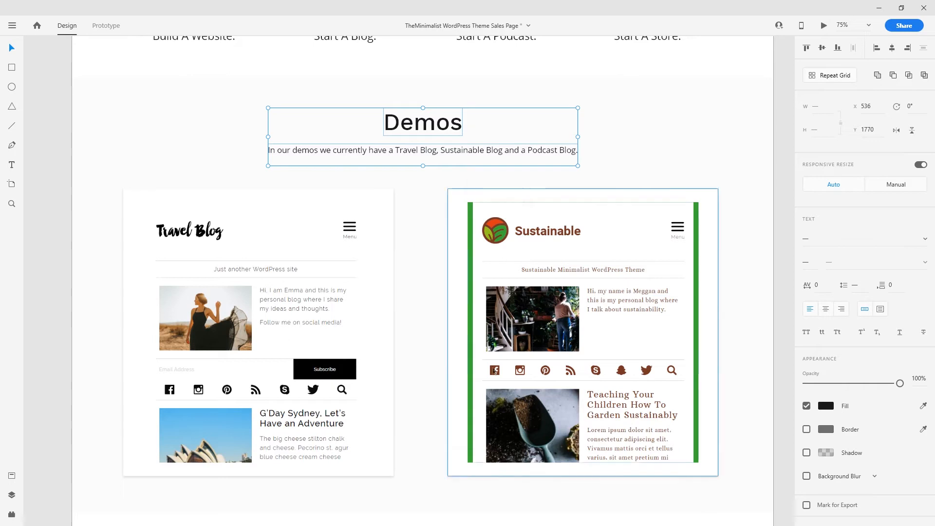
{"action": "scroll", "coordinate": [483, 381], "scroll_direction": "down", "scroll_amount": 7}
{"action": "key", "text": "ctrl+v"}
{"action": "left_click_drag", "start_coordinate": [539, 294], "coordinate": [597, 281]}
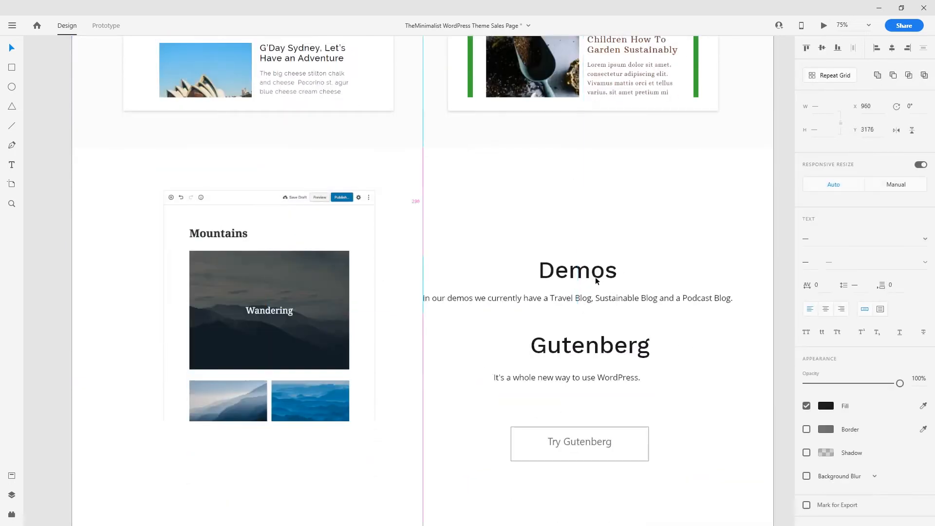
{"action": "double_click", "coordinate": [604, 345]}
{"action": "key", "text": "ctrl+c"}
{"action": "key", "text": "Escape"}
{"action": "double_click", "coordinate": [555, 270]}
{"action": "key", "text": "ctrl+v"}
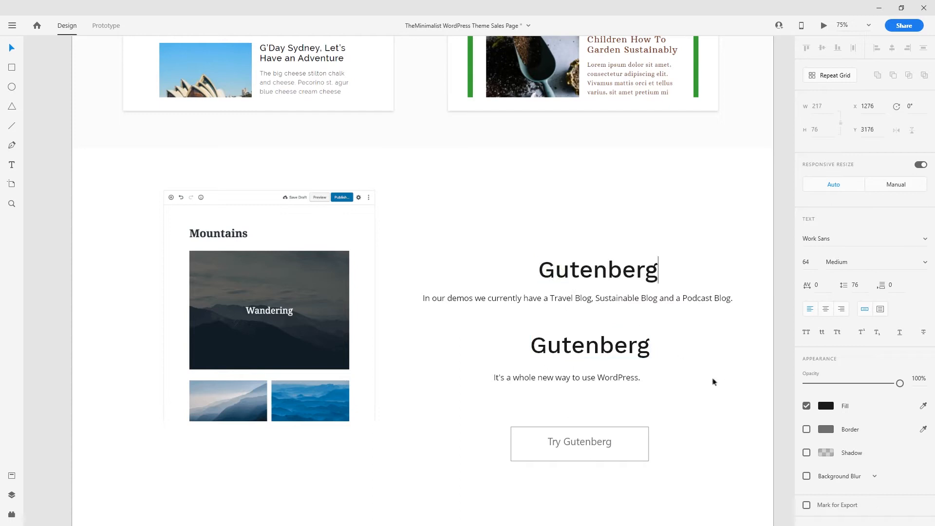
- Replace the copied subtitle with the tagline 'It's a whole new way to use WordPress.'
{"action": "double_click", "coordinate": [595, 378]}
{"action": "key", "text": "ctrl+c"}
{"action": "key", "text": "Escape"}
{"action": "double_click", "coordinate": [585, 299]}
{"action": "key", "text": "ctrl+v"}
{"action": "key", "text": "BackSpace"}
{"action": "key", "text": "Escape"}
- Centre the new Gutenberg heading and tagline, delete the old pair, and show the 12-column layout grid
{"action": "left_click_drag", "start_coordinate": [700, 312], "coordinate": [552, 271]}
{"action": "left_click", "coordinate": [892, 48]}
{"action": "left_click_drag", "start_coordinate": [684, 325], "coordinate": [541, 390]}
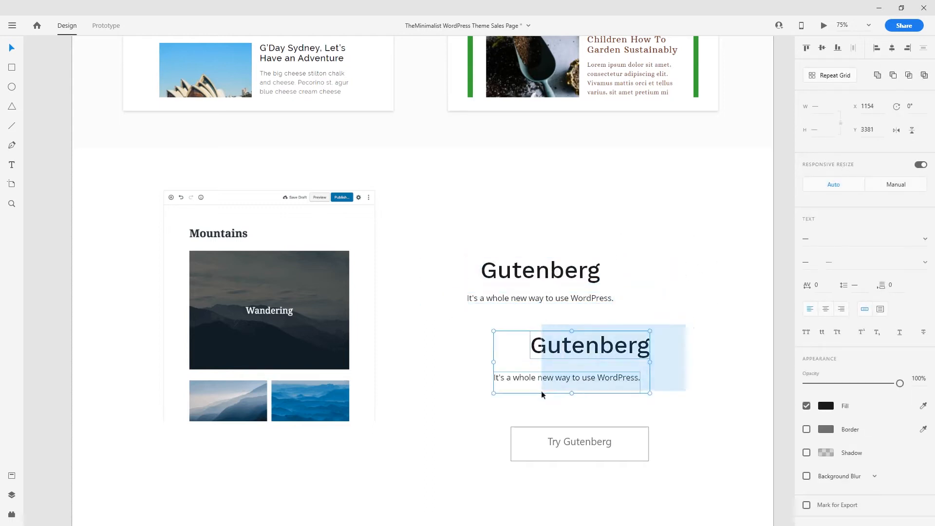
{"action": "key", "text": "Delete"}
{"action": "left_click_drag", "start_coordinate": [609, 372], "coordinate": [505, 231]}
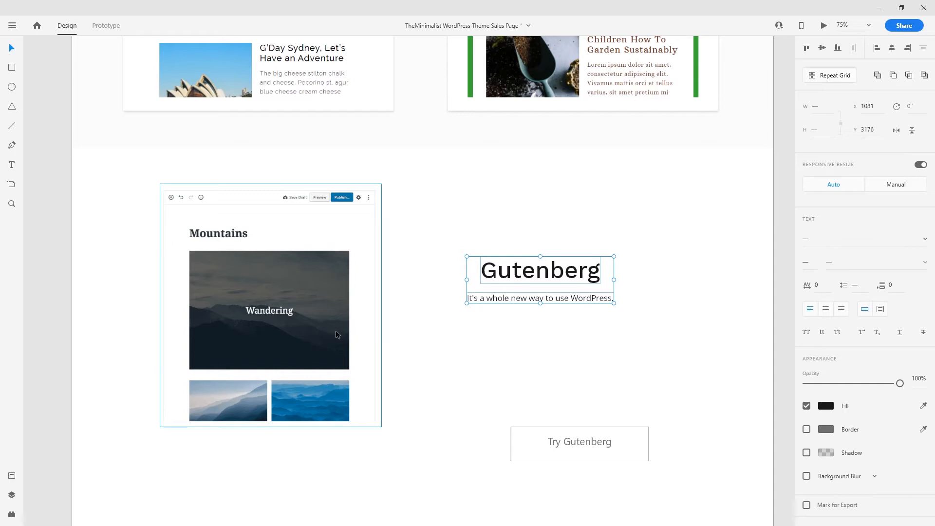
{"action": "left_click_drag", "start_coordinate": [260, 269], "coordinate": [258, 268]}
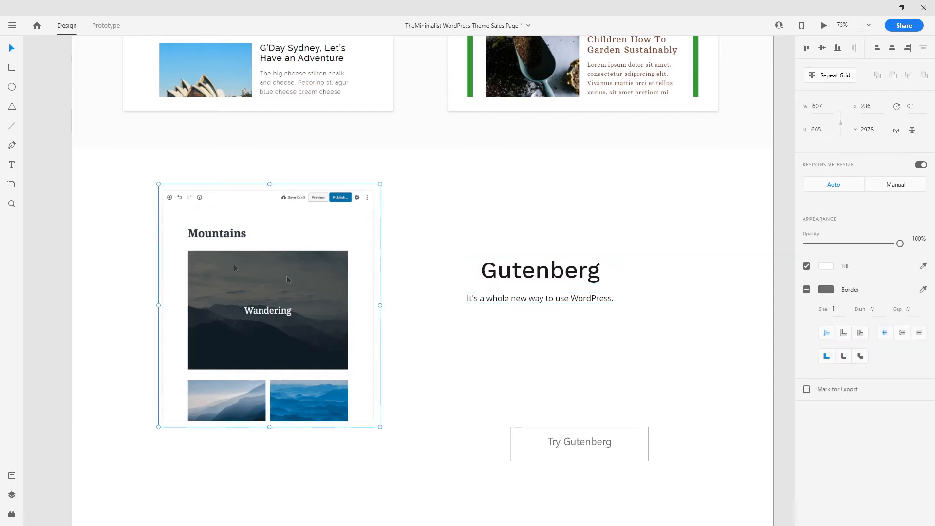
{"action": "left_click", "coordinate": [529, 196]}
{"action": "key", "text": "ctrl+shift+apostrophe"}
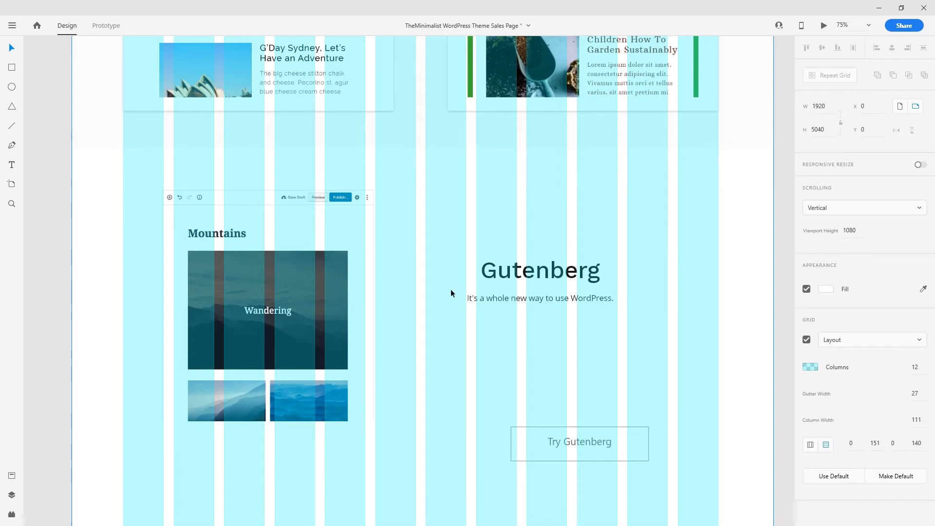
- Shift the Gutenberg heading and tagline together to the right and slightly down
{"action": "left_click_drag", "start_coordinate": [564, 347], "coordinate": [510, 243]}
{"action": "left_click_drag", "start_coordinate": [560, 276], "coordinate": [589, 287]}
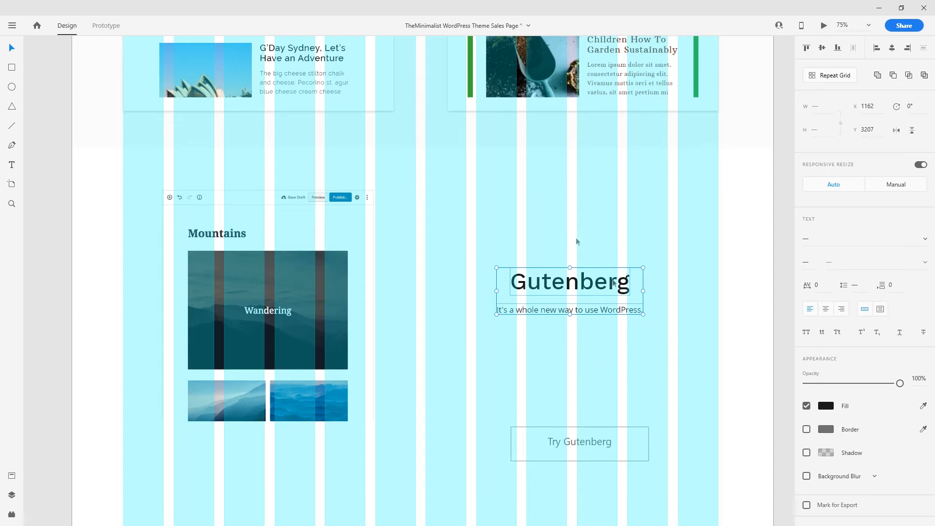
{"action": "scroll", "coordinate": [562, 402], "scroll_direction": "down", "scroll_amount": 2}
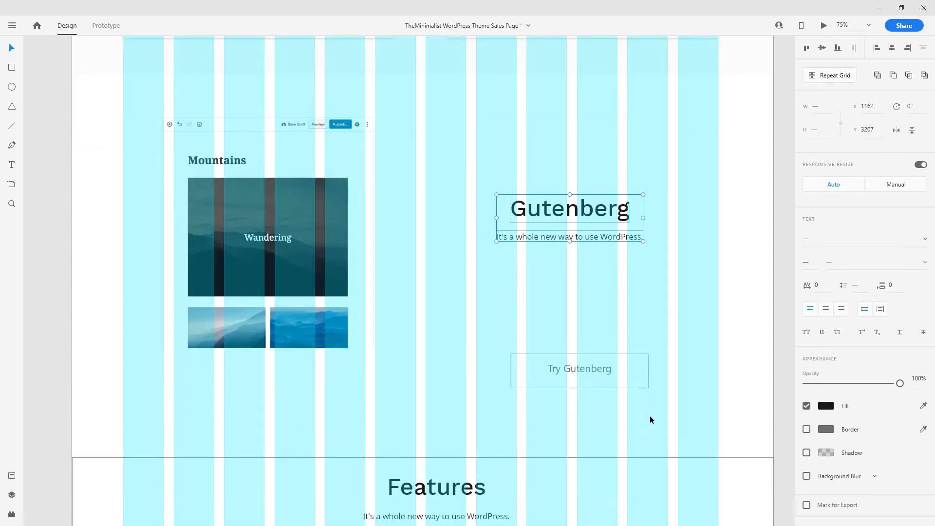
- Delete the outlined Try Gutenberg button and bring up the Assets panel
{"action": "left_click_drag", "start_coordinate": [649, 415], "coordinate": [508, 333]}
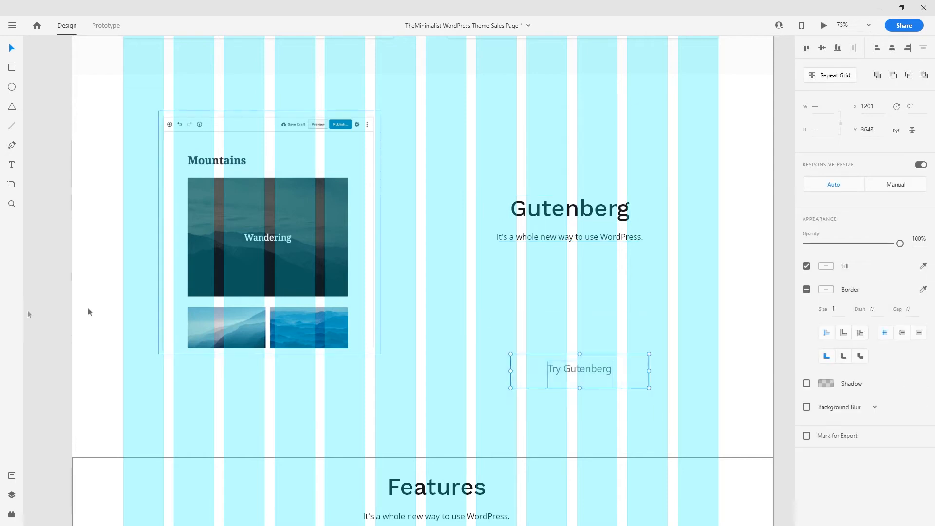
{"action": "key", "text": "Delete"}
{"action": "left_click", "coordinate": [13, 475]}
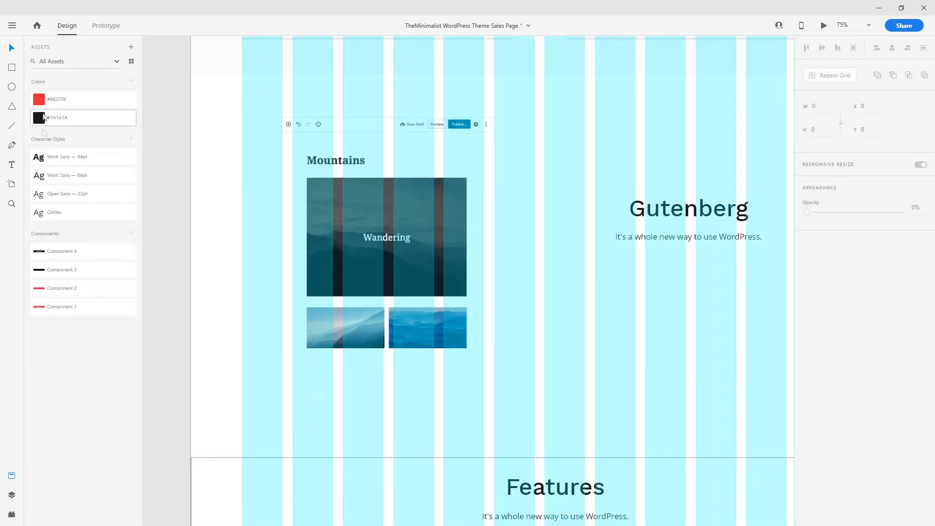
- Place the Component 4 button centred under the tagline and relabel it 'Try Gutenberg'
{"action": "left_click_drag", "start_coordinate": [57, 253], "coordinate": [668, 280]}
{"action": "left_click_drag", "start_coordinate": [643, 317], "coordinate": [532, 345]}
{"action": "left_click_drag", "start_coordinate": [600, 308], "coordinate": [590, 305]}
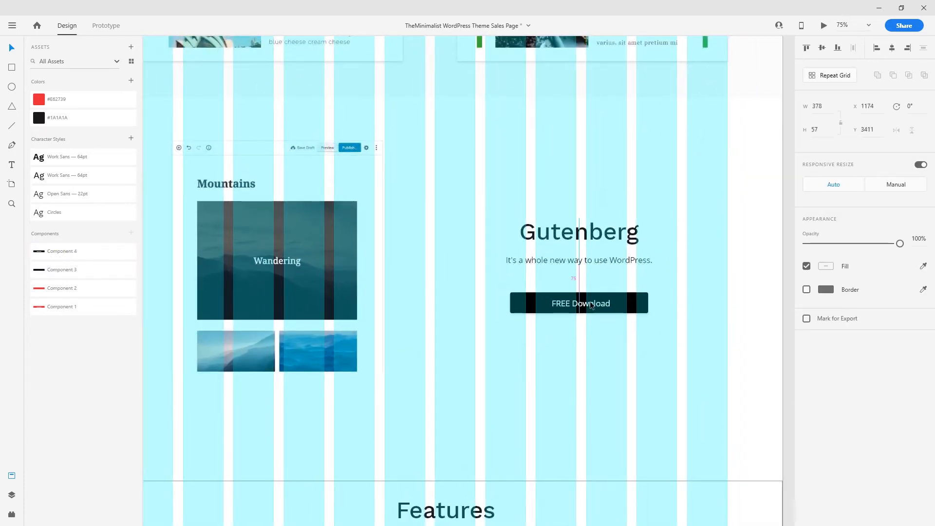
{"action": "double_click", "coordinate": [591, 305]}
{"action": "double_click", "coordinate": [579, 305]}
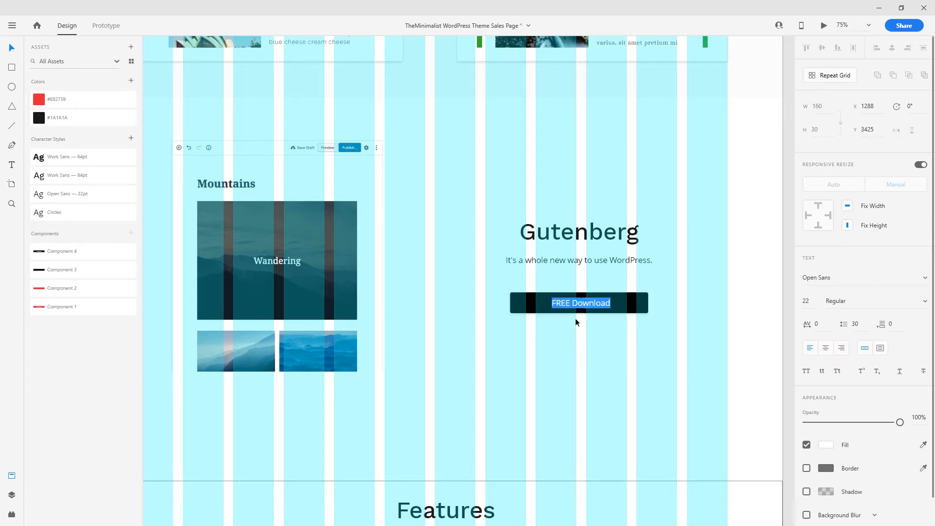
{"action": "type", "text": "Try Gutt"}
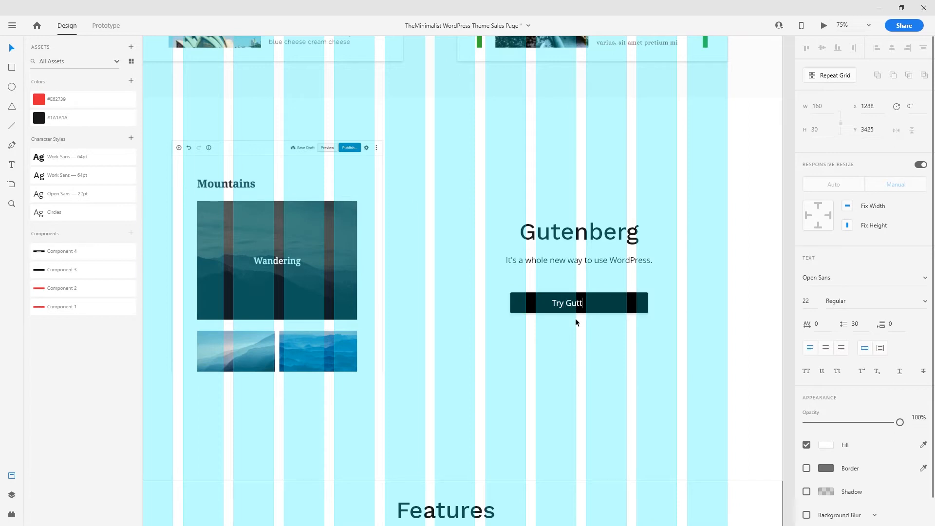
{"action": "key", "text": "BackSpace"}
{"action": "type", "text": "enberg"}
{"action": "left_click", "coordinate": [606, 351]}
{"action": "left_click_drag", "start_coordinate": [614, 308], "coordinate": [614, 301]}
{"action": "left_click", "coordinate": [619, 346]}
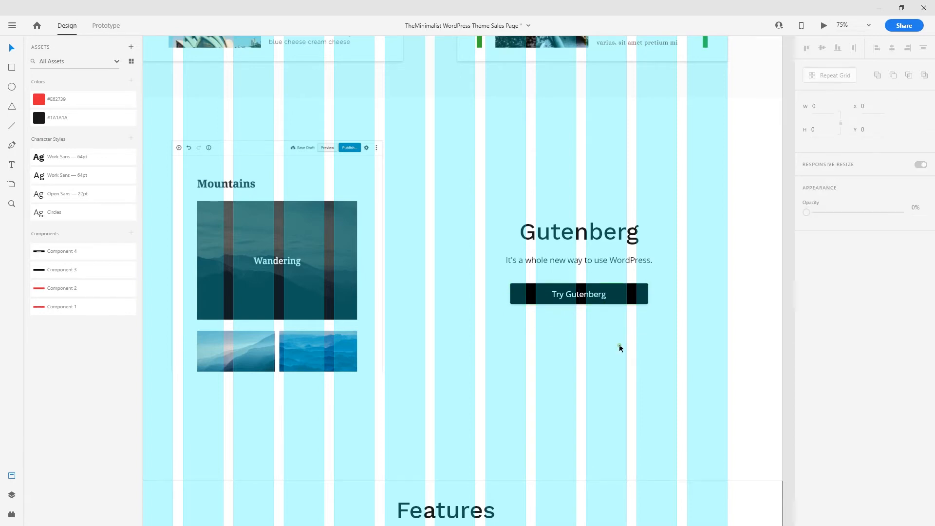
{"action": "left_click", "coordinate": [732, 270]}
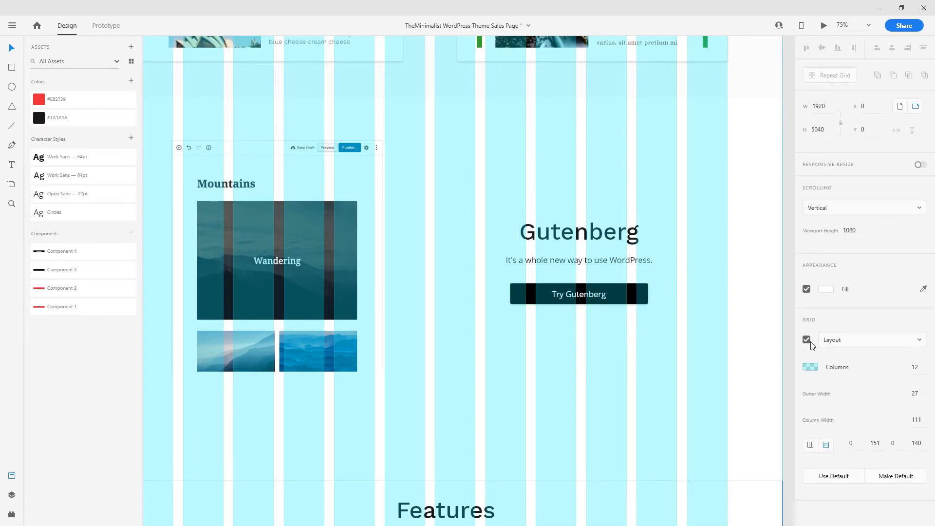
- Hide the artboard's layout grid columns
{"action": "left_click", "coordinate": [809, 340]}
{"action": "scroll", "coordinate": [605, 370], "scroll_direction": "up", "scroll_amount": 2}
{"action": "scroll", "coordinate": [605, 369], "scroll_direction": "right", "scroll_amount": 1}
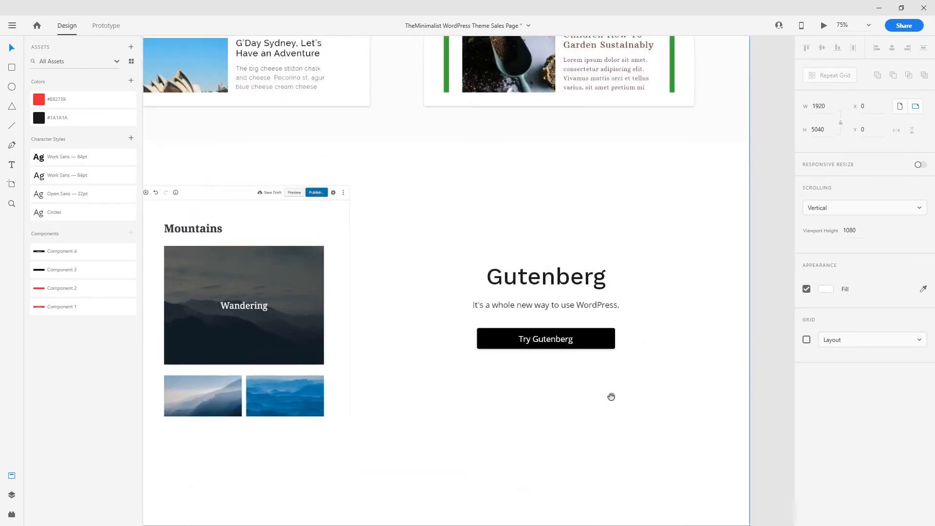
{"action": "left_click", "coordinate": [573, 304]}
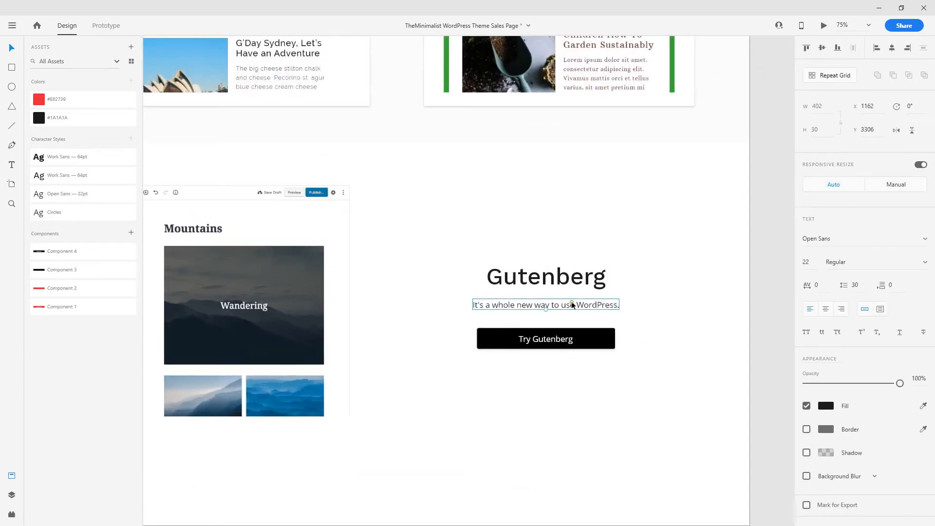
{"action": "left_click", "coordinate": [601, 393]}
{"action": "scroll", "coordinate": [586, 403], "scroll_direction": "left", "scroll_amount": 3}
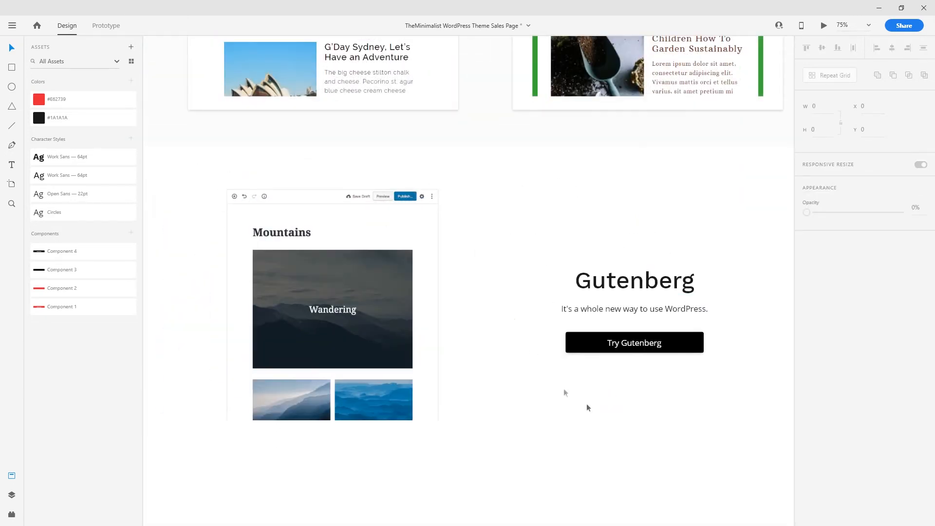
{"action": "scroll", "coordinate": [615, 383], "scroll_direction": "down", "scroll_amount": 2}
- Move down to the Features section and select its background
{"action": "key", "text": "ctrl+minus"}
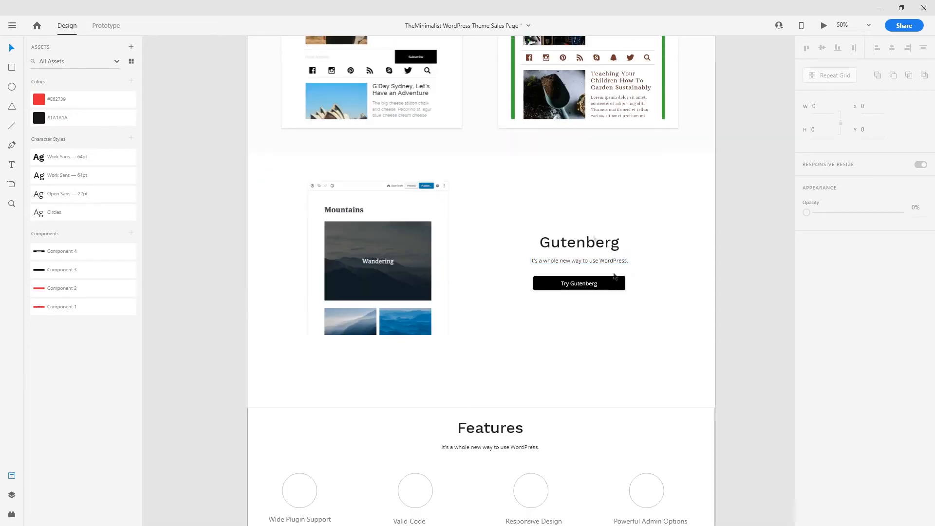
{"action": "key", "text": "ctrl+plus"}
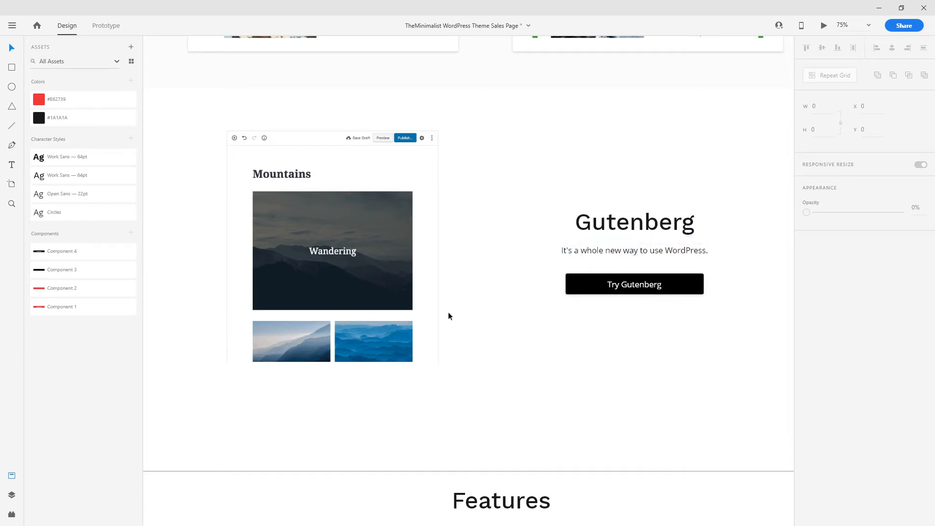
{"action": "scroll", "coordinate": [552, 357], "scroll_direction": "down", "scroll_amount": 1}
{"action": "key", "text": "ctrl+minus"}
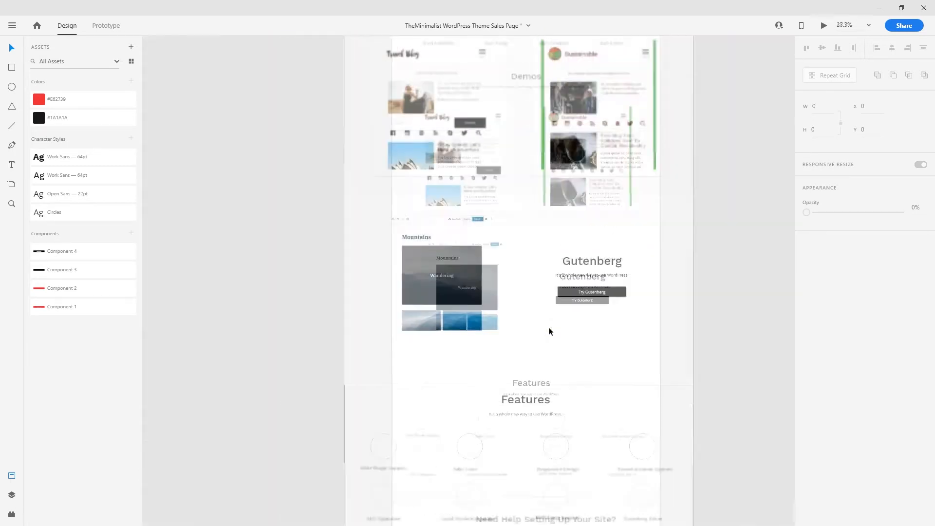
{"action": "left_click_drag", "start_coordinate": [588, 360], "coordinate": [523, 284]}
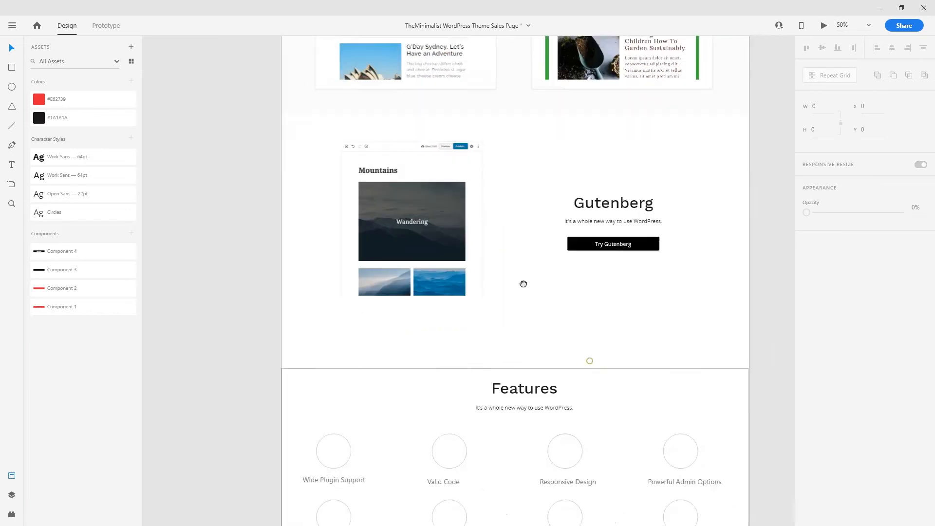
{"action": "key", "text": "ctrl+plus"}
{"action": "left_click_drag", "start_coordinate": [613, 352], "coordinate": [492, 163]}
{"action": "key", "text": "ctrl+minus"}
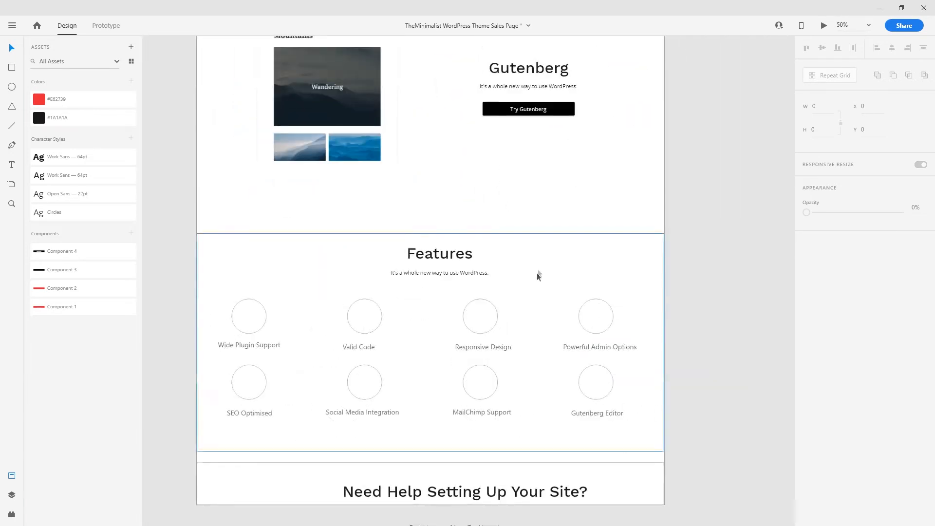
{"action": "left_click", "coordinate": [536, 242]}
{"action": "scroll", "coordinate": [549, 298], "scroll_direction": "up", "scroll_amount": 3}
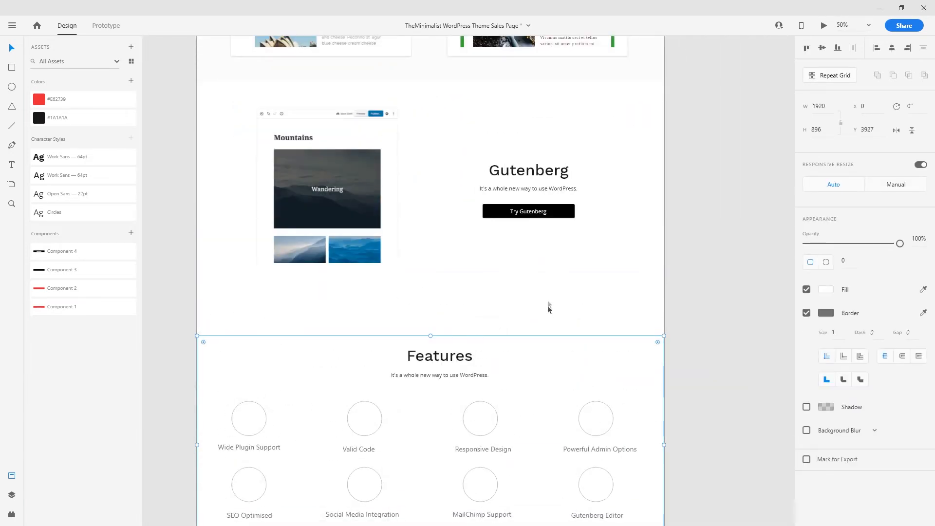
{"action": "scroll", "coordinate": [215, 207], "scroll_direction": "up", "scroll_amount": 9}
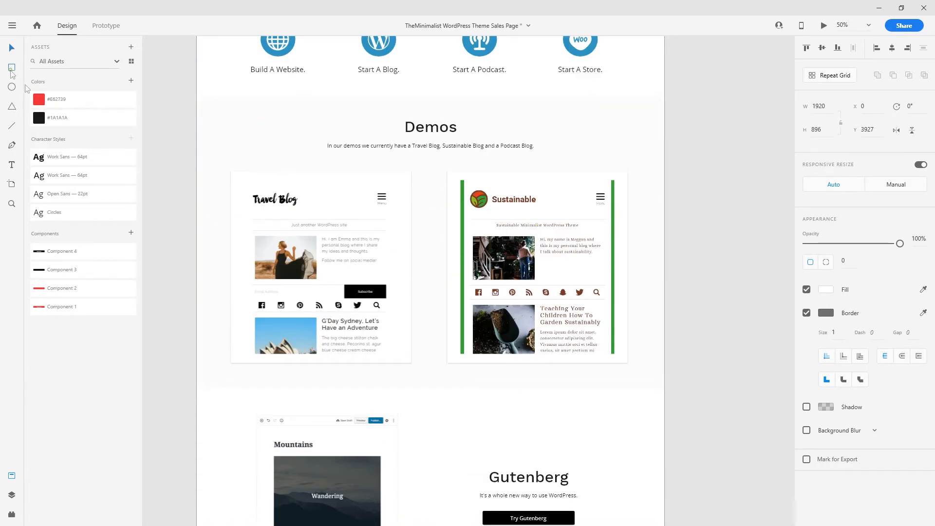
- Draw a wide empty rectangle and position it below the Mountains screenshot
{"action": "left_click_drag", "start_coordinate": [379, 97], "coordinate": [380, 405]}
{"action": "key", "text": "v"}
{"action": "scroll", "coordinate": [379, 405], "scroll_direction": "down", "scroll_amount": 5}
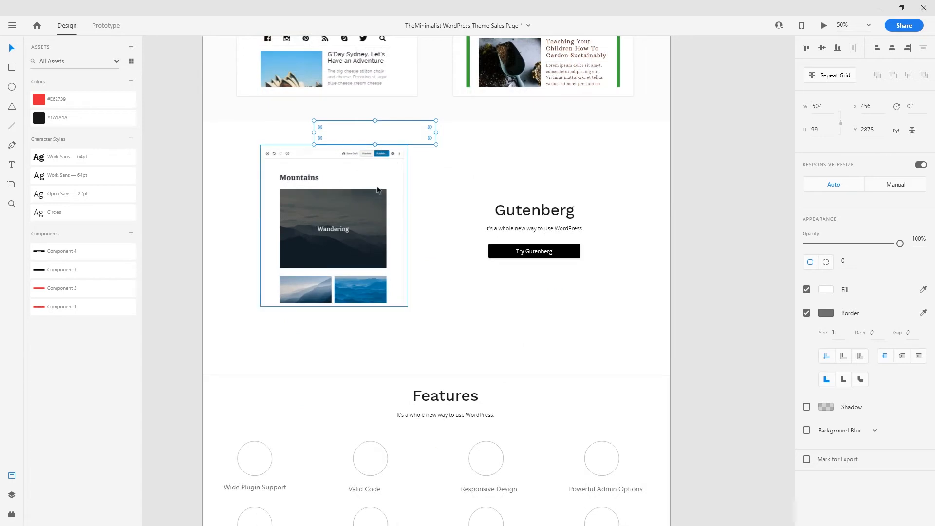
{"action": "key", "text": "ctrl+plus"}
{"action": "left_click", "coordinate": [335, 176]}
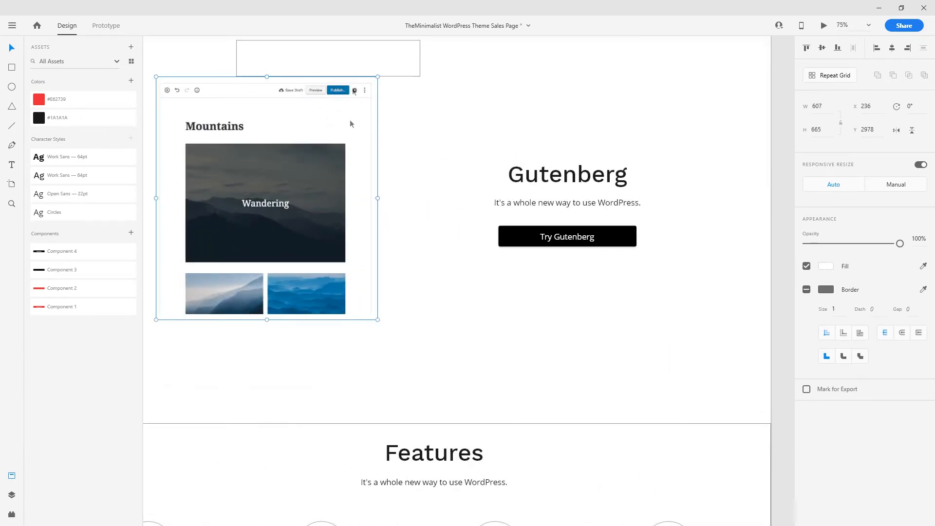
{"action": "left_click_drag", "start_coordinate": [347, 62], "coordinate": [351, 344]}
{"action": "left_click", "coordinate": [428, 410]}
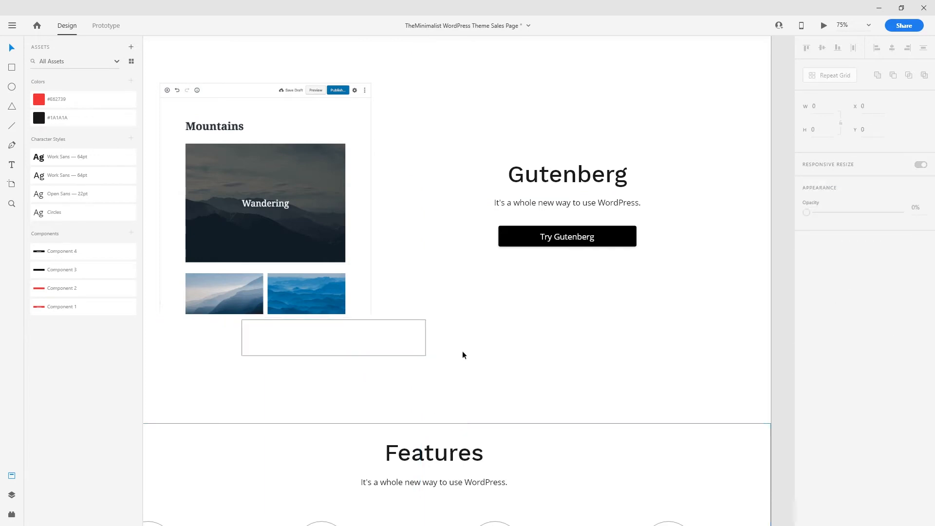
{"action": "scroll", "coordinate": [394, 426], "scroll_direction": "down", "scroll_amount": 4}
{"action": "left_click_drag", "start_coordinate": [343, 291], "coordinate": [346, 233]}
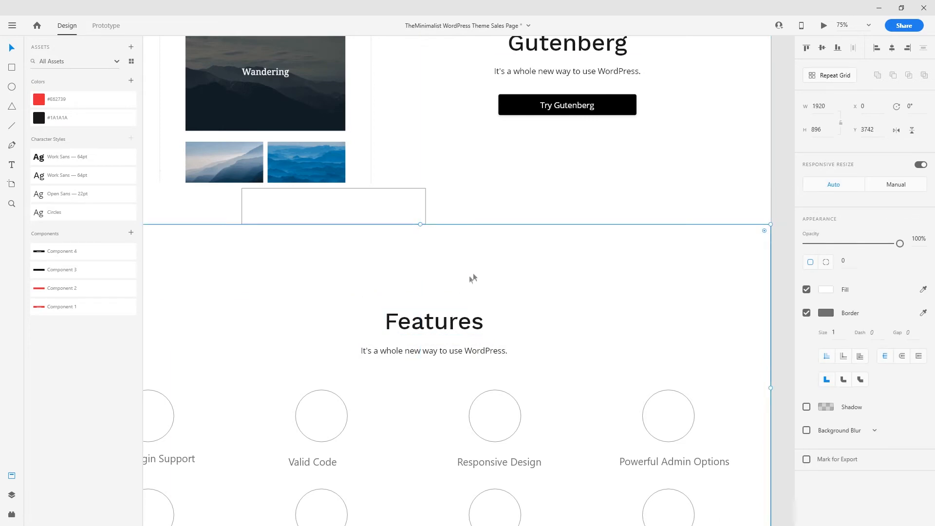
- Remove the border from the Features section background
{"action": "key", "text": "ctrl+0"}
{"action": "scroll", "coordinate": [591, 359], "scroll_direction": "up", "scroll_amount": 3}
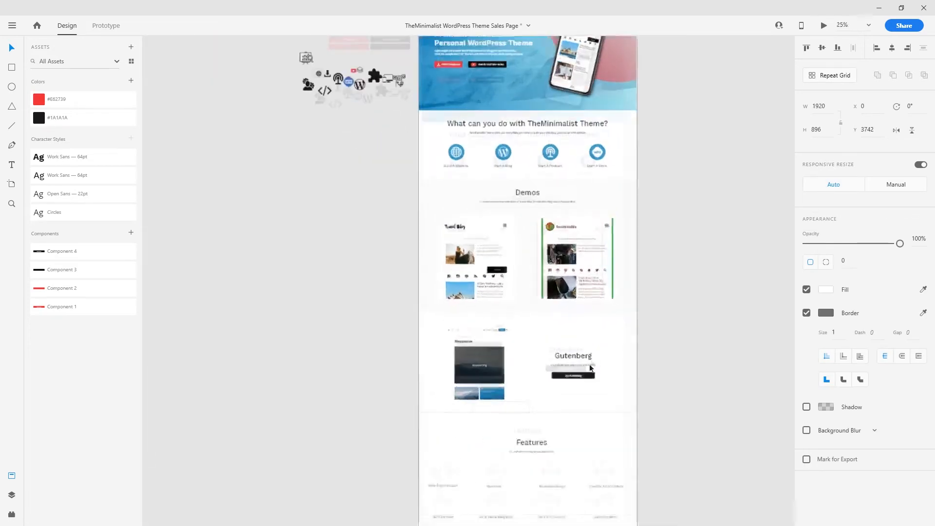
{"action": "left_click_drag", "start_coordinate": [560, 391], "coordinate": [400, 251]}
{"action": "left_click_drag", "start_coordinate": [559, 376], "coordinate": [556, 238]}
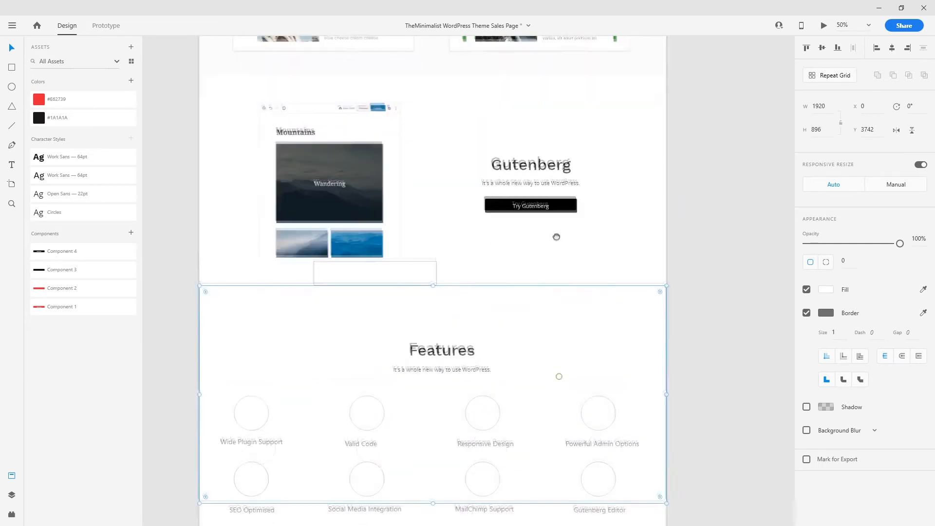
{"action": "left_click", "coordinate": [698, 245]}
{"action": "key", "text": "ctrl+plus"}
{"action": "left_click_drag", "start_coordinate": [580, 340], "coordinate": [597, 205]}
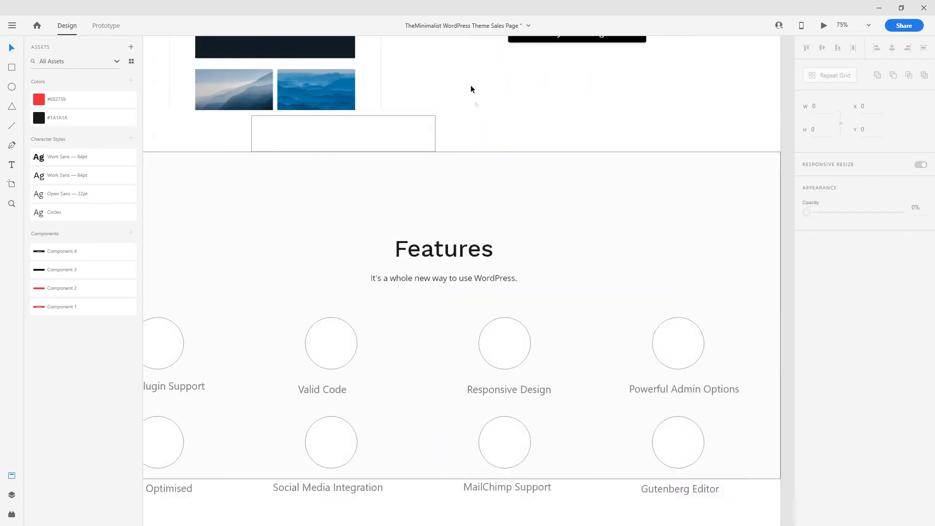
{"action": "left_click", "coordinate": [513, 180]}
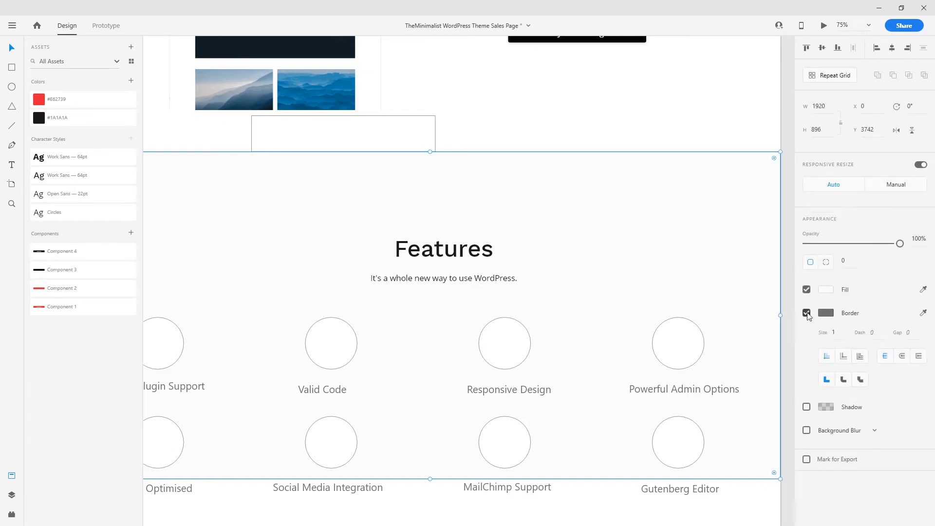
{"action": "left_click", "coordinate": [806, 312]}
- Zoom out to 50% and select the Gutenberg heading and tagline group
{"action": "scroll", "coordinate": [474, 305], "scroll_direction": "down", "scroll_amount": 2}
{"action": "key", "text": "ctrl+minus"}
{"action": "scroll", "coordinate": [469, 291], "scroll_direction": "up", "scroll_amount": 2}
{"action": "scroll", "coordinate": [471, 291], "scroll_direction": "up", "scroll_amount": 3}
{"action": "left_click", "coordinate": [587, 256]}
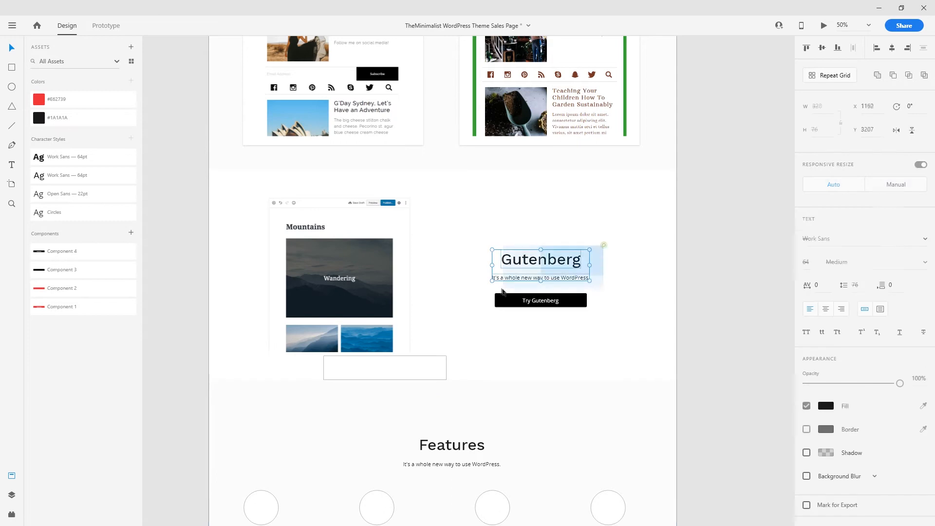
{"action": "left_click_drag", "start_coordinate": [558, 402], "coordinate": [517, 223]}
- Duplicate the Gutenberg heading pair into Features, retitle it 'Features', and centre it on the section
{"action": "left_click_drag", "start_coordinate": [507, 91], "coordinate": [412, 280]}
{"action": "key", "text": "ctrl+plus"}
{"action": "key", "text": "ctrl+plus"}
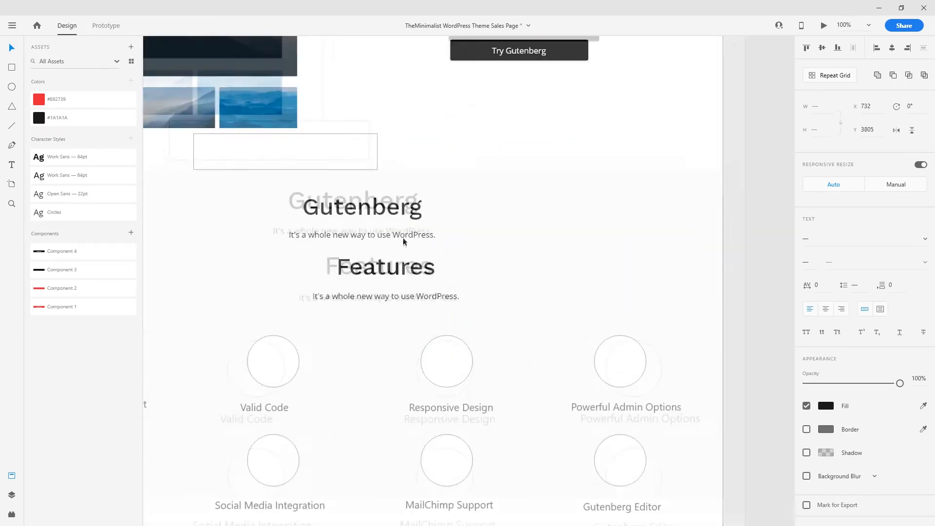
{"action": "double_click", "coordinate": [388, 266]}
{"action": "key", "text": "ctrl+a"}
{"action": "key", "text": "ctrl+c"}
{"action": "double_click", "coordinate": [343, 174]}
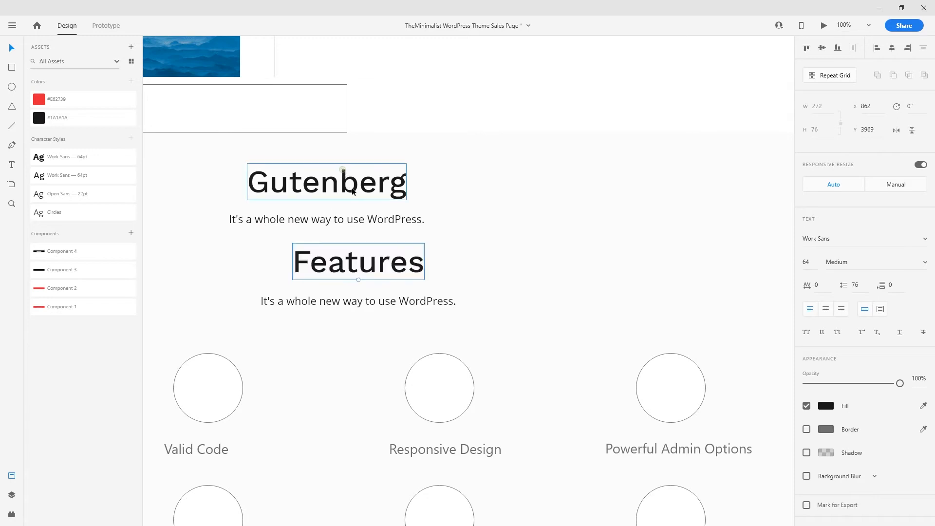
{"action": "key", "text": "ctrl+a"}
{"action": "key", "text": "ctrl+v"}
{"action": "left_click", "coordinate": [426, 105]}
{"action": "left_click", "coordinate": [351, 222], "text": "shift"}
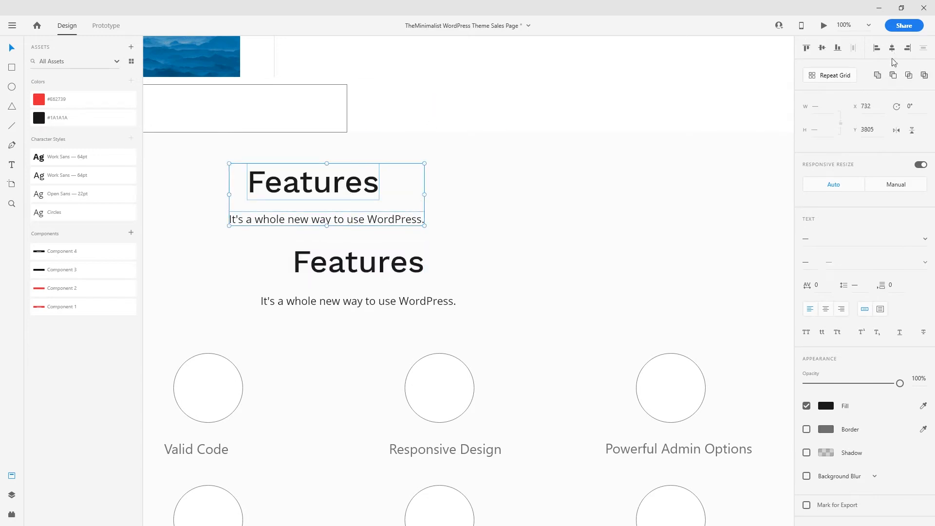
{"action": "left_click", "coordinate": [893, 50]}
{"action": "left_click", "coordinate": [571, 181], "text": "shift"}
{"action": "left_click", "coordinate": [892, 49]}
- Delete the old Features heading and subtitle
{"action": "key", "text": "ctrl+minus"}
{"action": "key", "text": "ctrl+minus"}
{"action": "left_click", "coordinate": [436, 275]}
{"action": "key", "text": "Delete"}
{"action": "left_click", "coordinate": [439, 292]}
{"action": "key", "text": "Delete"}
{"action": "scroll", "coordinate": [625, 311], "scroll_direction": "down", "scroll_amount": 2}
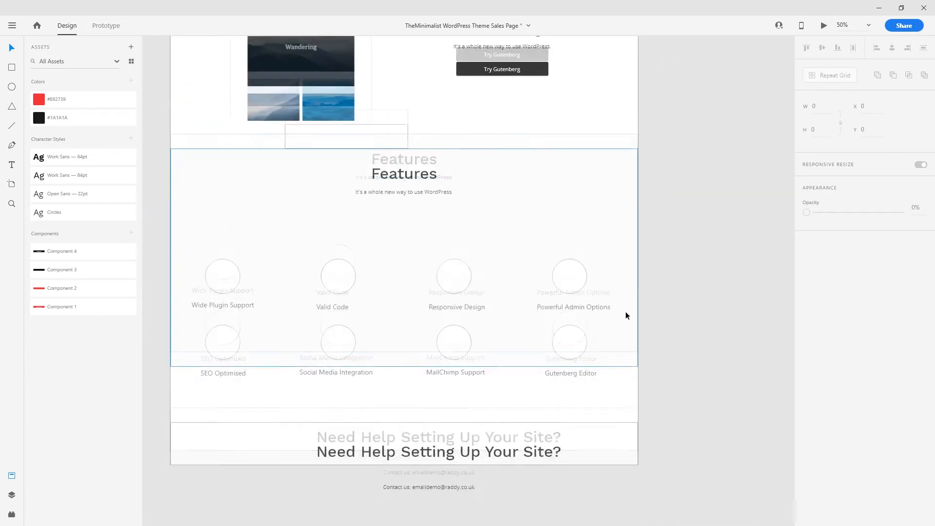
{"action": "scroll", "coordinate": [560, 335], "scroll_direction": "up", "scroll_amount": 6}
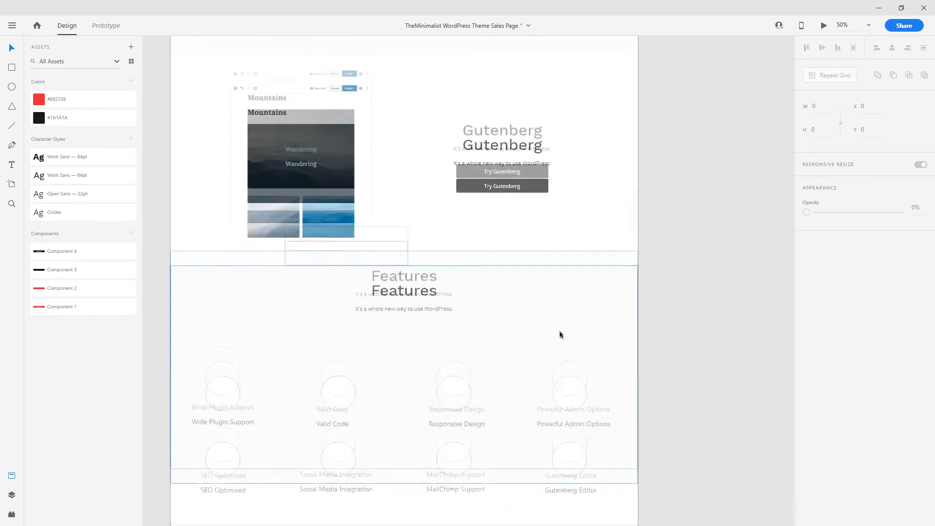
{"action": "scroll", "coordinate": [550, 325], "scroll_direction": "up", "scroll_amount": 6}
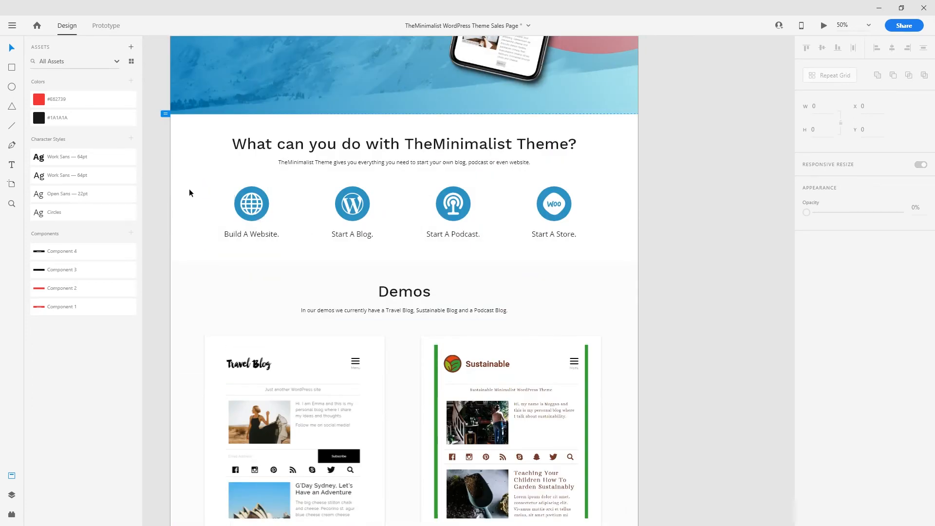
- Paste a copy of the Build A Website. globe item above Wide Plugin Support
{"action": "left_click_drag", "start_coordinate": [204, 197], "coordinate": [628, 228]}
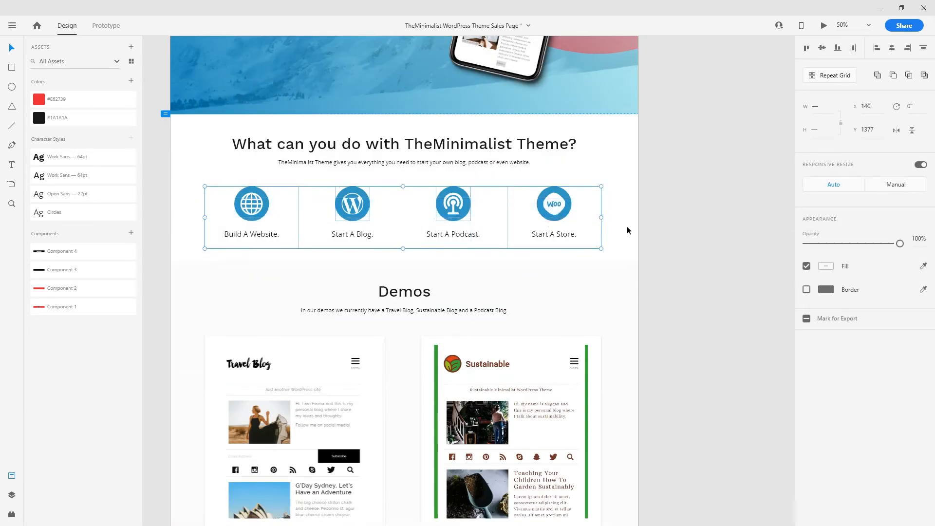
{"action": "left_click", "coordinate": [199, 189]}
{"action": "left_click", "coordinate": [274, 245]}
{"action": "scroll", "coordinate": [273, 241], "scroll_direction": "down", "scroll_amount": 15}
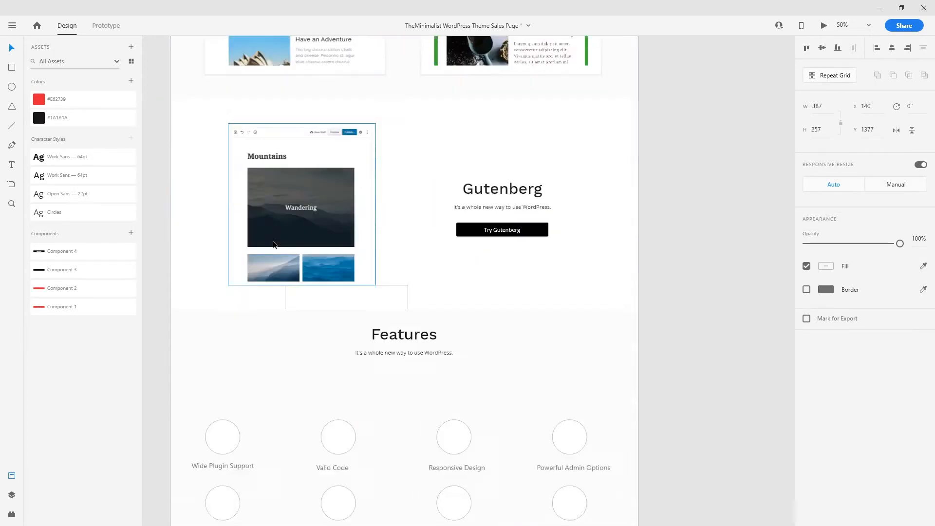
{"action": "key", "text": "ctrl+v"}
{"action": "left_click_drag", "start_coordinate": [405, 241], "coordinate": [267, 224]}
- Nudge the eight feature items down three Shift+Down steps
{"action": "left_click", "coordinate": [219, 285]}
{"action": "left_click", "coordinate": [336, 275], "text": "shift"}
{"action": "left_click", "coordinate": [453, 275], "text": "shift"}
{"action": "left_click", "coordinate": [556, 275], "text": "shift"}
{"action": "left_click", "coordinate": [237, 339], "text": "shift"}
{"action": "left_click", "coordinate": [343, 346], "text": "shift"}
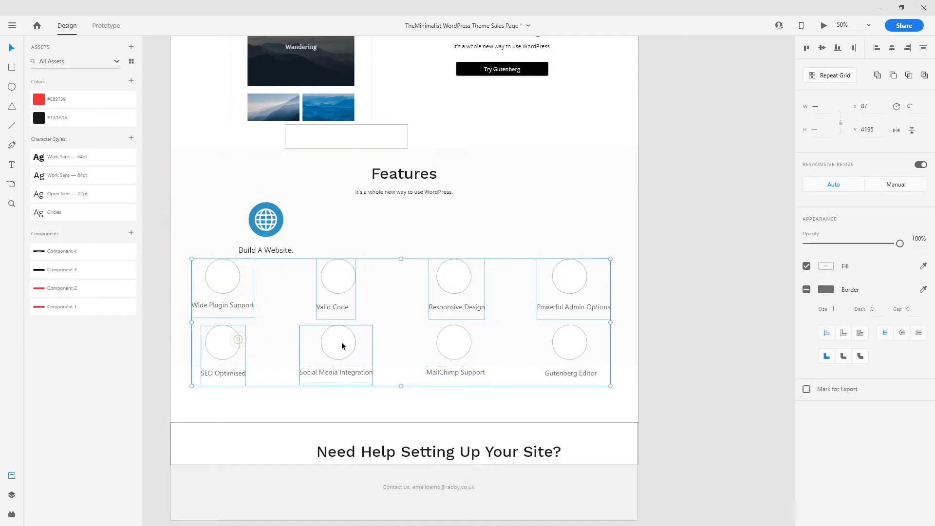
{"action": "left_click", "coordinate": [564, 348], "text": "shift"}
{"action": "key", "text": "shift+Down"}
{"action": "key", "text": "shift+Down"}
{"action": "key", "text": "shift+Down"}
{"action": "key", "text": "shift+Down"}
{"action": "key", "text": "shift+Down"}
{"action": "key", "text": "shift+Down"}
{"action": "key", "text": "shift+Down"}
{"action": "key", "text": "shift+Down"}
{"action": "key", "text": "shift+Down"}
{"action": "key", "text": "shift+Down"}
{"action": "key", "text": "shift+Down"}
{"action": "key", "text": "shift+Down"}
{"action": "key", "text": "shift+Down"}
{"action": "key", "text": "shift+Down"}
{"action": "key", "text": "shift+Down"}
{"action": "key", "text": "shift+Down"}
{"action": "key", "text": "shift+Down"}
{"action": "key", "text": "shift+Down"}
{"action": "key", "text": "shift+Down"}
{"action": "key", "text": "shift+Down"}
{"action": "key", "text": "shift+Down"}
{"action": "key", "text": "shift+Down"}
{"action": "key", "text": "shift+Down"}
{"action": "key", "text": "shift+Down"}
{"action": "key", "text": "shift+Down"}
{"action": "key", "text": "shift+Down"}
{"action": "key", "text": "shift+Down"}
{"action": "key", "text": "shift+Down"}
{"action": "key", "text": "shift+Down"}
{"action": "key", "text": "shift+Down"}
{"action": "key", "text": "shift+Down"}
{"action": "key", "text": "shift+Down"}
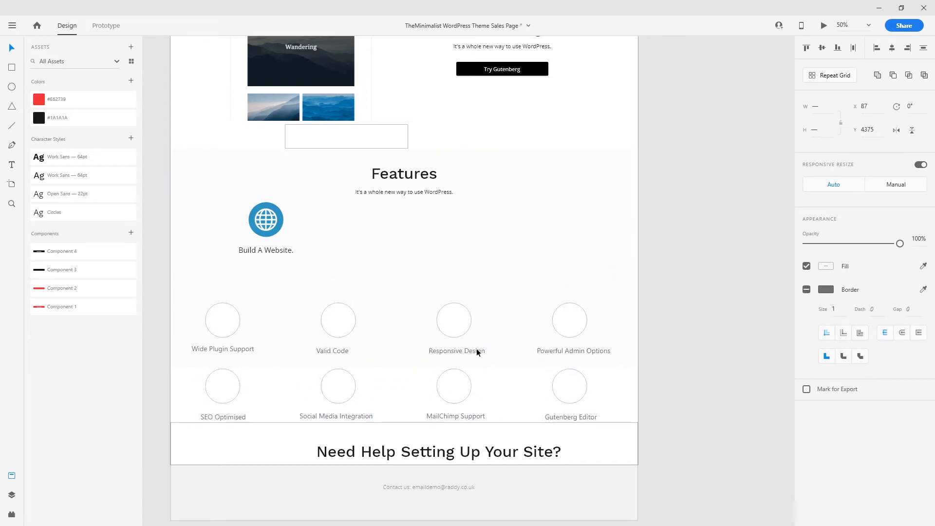
{"action": "key", "text": "shift+Down"}
{"action": "key", "text": "shift+Down"}
{"action": "key", "text": "shift+Down"}
{"action": "key", "text": "shift+Down"}
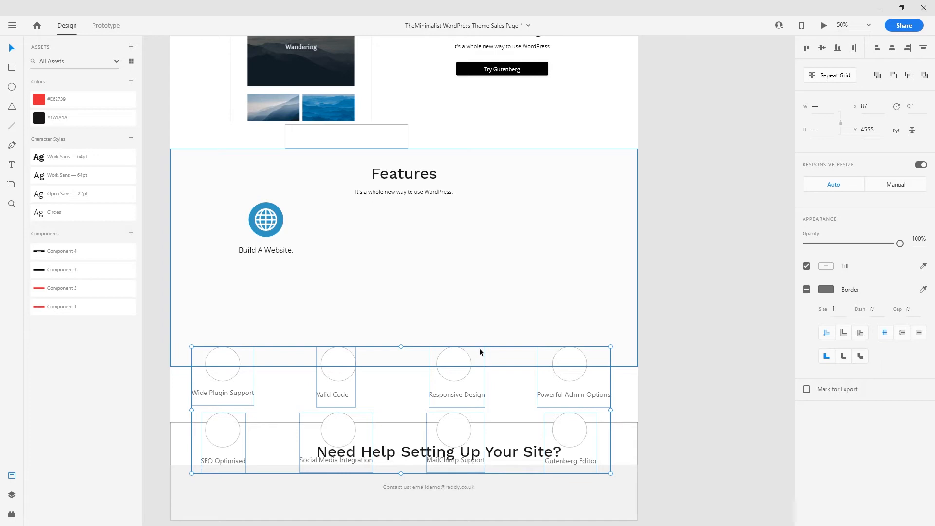
{"action": "key", "text": "shift+Down"}
{"action": "key", "text": "shift+Down"}
{"action": "key", "text": "shift+Down"}
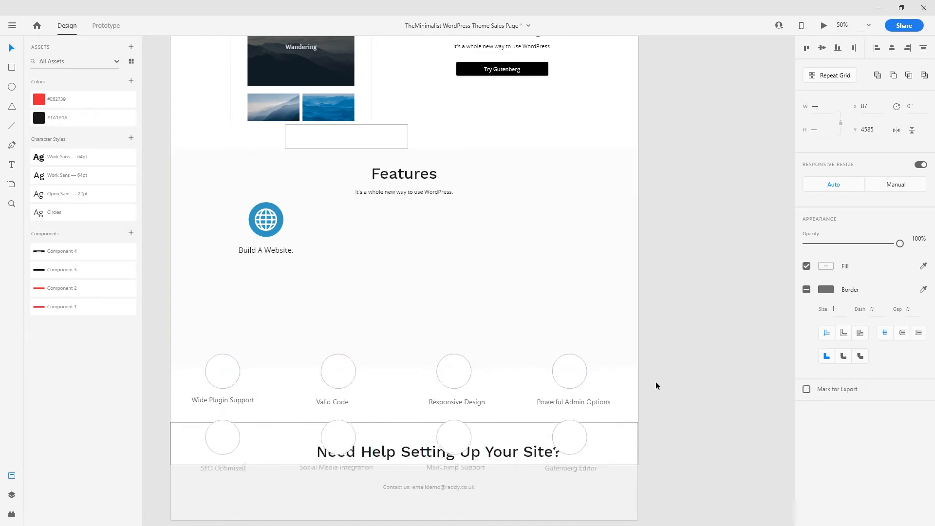
{"action": "left_click", "coordinate": [684, 373]}
- Lengthen the artboard downward
{"action": "key", "text": "ctrl+plus"}
{"action": "left_click_drag", "start_coordinate": [545, 345], "coordinate": [485, 116]}
{"action": "left_click", "coordinate": [648, 242]}
{"action": "left_click_drag", "start_coordinate": [311, 329], "coordinate": [315, 470]}
{"action": "left_click", "coordinate": [720, 258]}
- Move the help section with its Contact us text further down the page
{"action": "left_click_drag", "start_coordinate": [505, 449], "coordinate": [481, 378]}
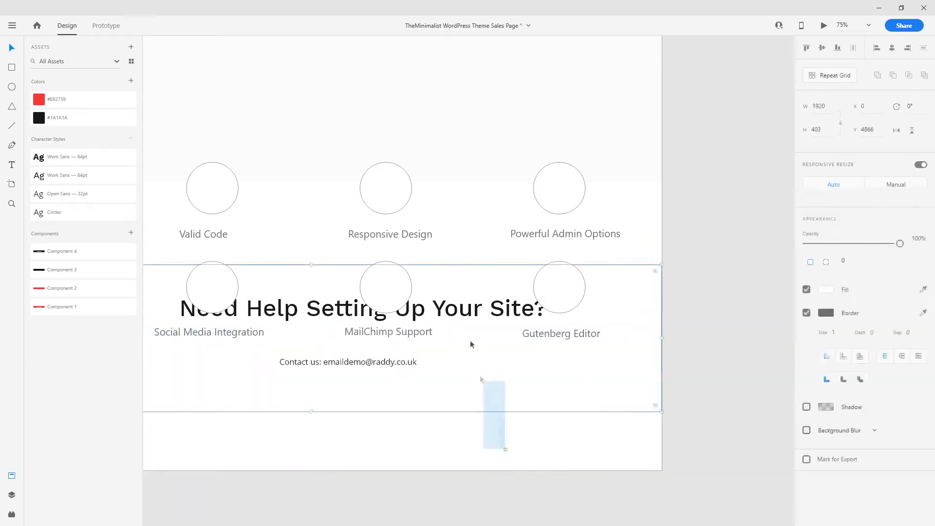
{"action": "left_click_drag", "start_coordinate": [471, 344], "coordinate": [462, 307]}
{"action": "left_click", "coordinate": [394, 361], "text": "shift"}
{"action": "key", "text": "shift+Down"}
{"action": "key", "text": "shift+Down"}
{"action": "key", "text": "shift+Down"}
{"action": "key", "text": "shift+Down"}
{"action": "key", "text": "shift+Down"}
{"action": "key", "text": "shift+Down"}
{"action": "key", "text": "shift+Down"}
{"action": "key", "text": "shift+Down"}
{"action": "key", "text": "shift+Down"}
{"action": "key", "text": "shift+Down"}
{"action": "key", "text": "shift+Down"}
{"action": "key", "text": "shift+Down"}
{"action": "key", "text": "shift+Down"}
{"action": "key", "text": "shift+Down"}
{"action": "key", "text": "shift+Down"}
{"action": "key", "text": "shift+Down"}
{"action": "key", "text": "shift+Down"}
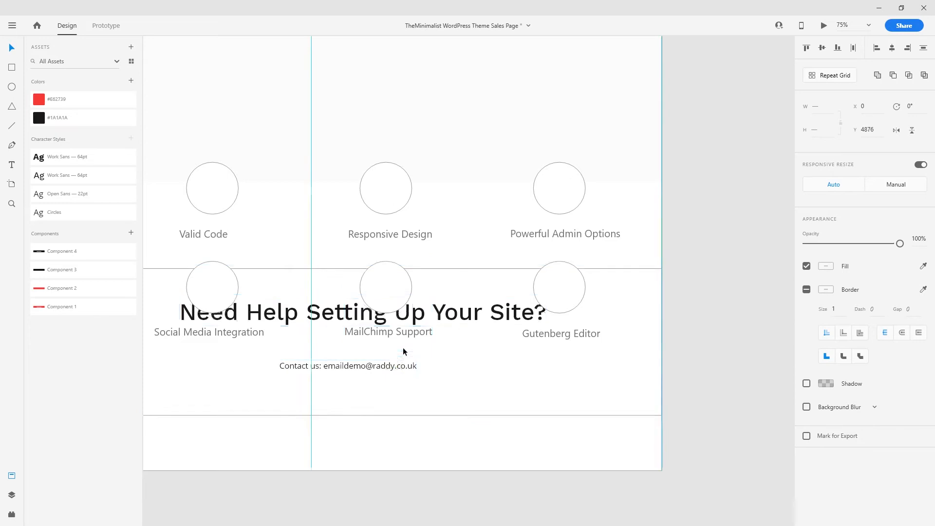
{"action": "key", "text": "shift+Down"}
{"action": "key", "text": "shift+Down"}
{"action": "key", "text": "shift+Down"}
{"action": "key", "text": "shift+Down"}
{"action": "key", "text": "shift+Down"}
{"action": "key", "text": "shift+Down"}
{"action": "key", "text": "shift+Down"}
{"action": "key", "text": "shift+Down"}
{"action": "key", "text": "shift+Down"}
{"action": "key", "text": "shift+Down"}
{"action": "key", "text": "shift+Down"}
{"action": "key", "text": "shift+Down"}
{"action": "key", "text": "shift+Down"}
{"action": "key", "text": "shift+Down"}
{"action": "left_click", "coordinate": [405, 348]}
- Close the Assets panel and turn the artboard's layout grid back on
{"action": "left_click_drag", "start_coordinate": [378, 169], "coordinate": [545, 334]}
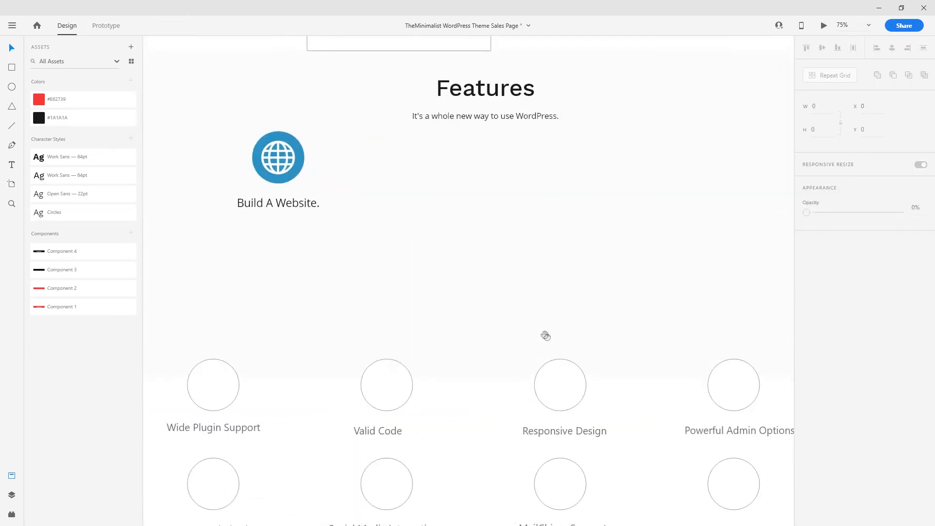
{"action": "left_click", "coordinate": [11, 475]}
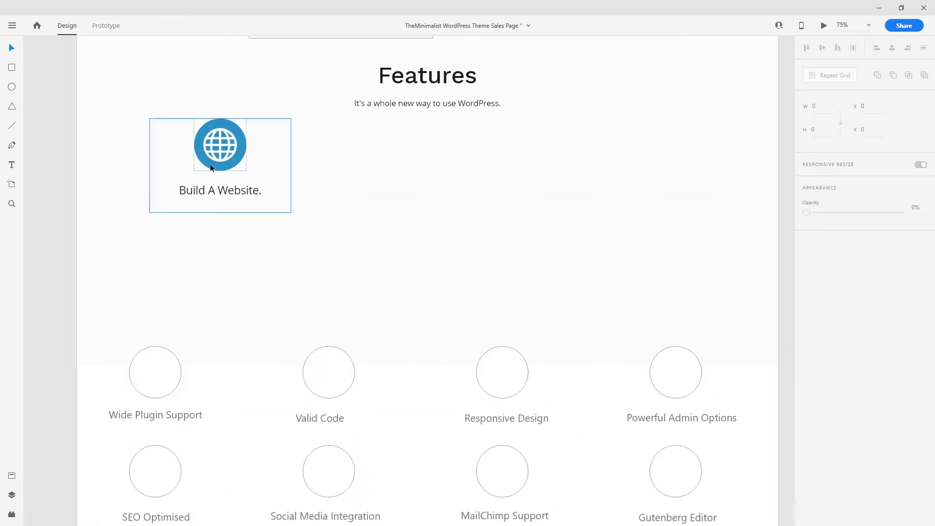
{"action": "left_click_drag", "start_coordinate": [387, 400], "coordinate": [376, 350]}
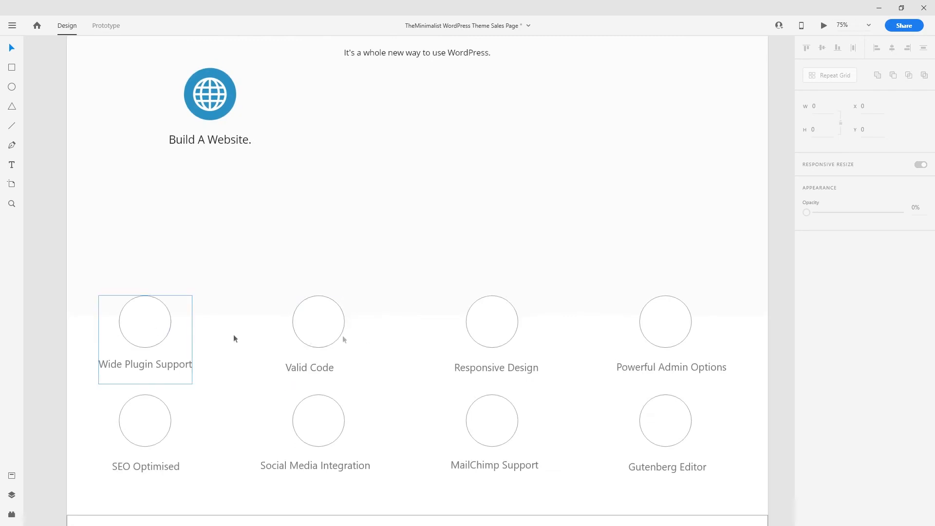
{"action": "left_click_drag", "start_coordinate": [225, 128], "coordinate": [185, 248]}
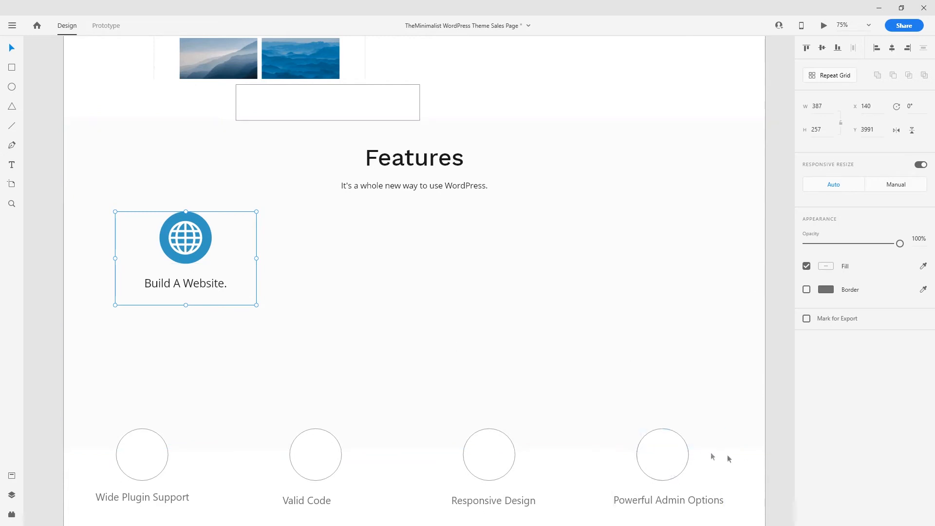
{"action": "left_click", "coordinate": [745, 459]}
{"action": "left_click", "coordinate": [806, 339]}
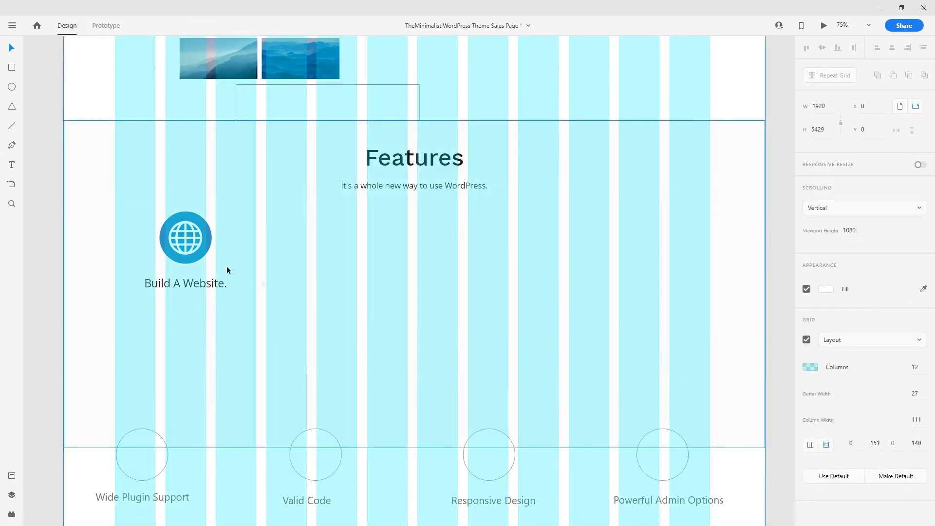
- Position the empty spacer rectangle above the Build A Website. item as a spacing guide
{"action": "left_click", "coordinate": [182, 242]}
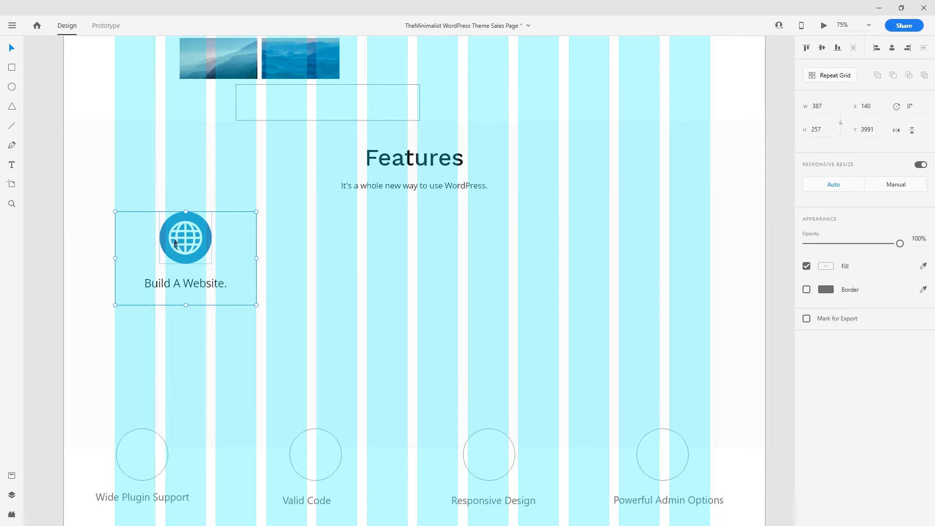
{"action": "scroll", "coordinate": [214, 259], "scroll_direction": "up", "scroll_amount": 4}
{"action": "left_click_drag", "start_coordinate": [372, 297], "coordinate": [466, 119]}
{"action": "left_click_drag", "start_coordinate": [404, 170], "coordinate": [393, 384]}
{"action": "left_click_drag", "start_coordinate": [401, 200], "coordinate": [393, 348]}
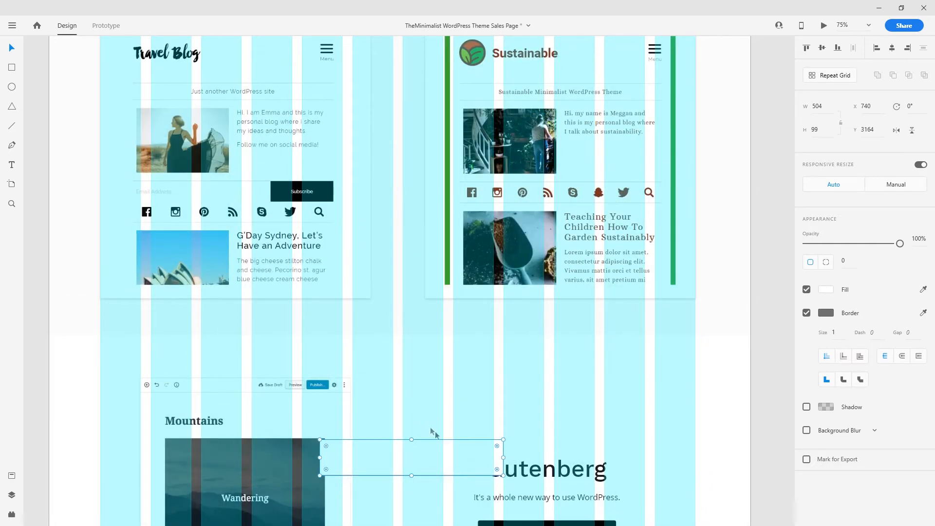
{"action": "left_click", "coordinate": [412, 287]}
{"action": "scroll", "coordinate": [403, 219], "scroll_direction": "up", "scroll_amount": 3}
{"action": "scroll", "coordinate": [403, 211], "scroll_direction": "up", "scroll_amount": 3}
{"action": "scroll", "coordinate": [403, 211], "scroll_direction": "down", "scroll_amount": 2}
{"action": "left_click", "coordinate": [400, 280]}
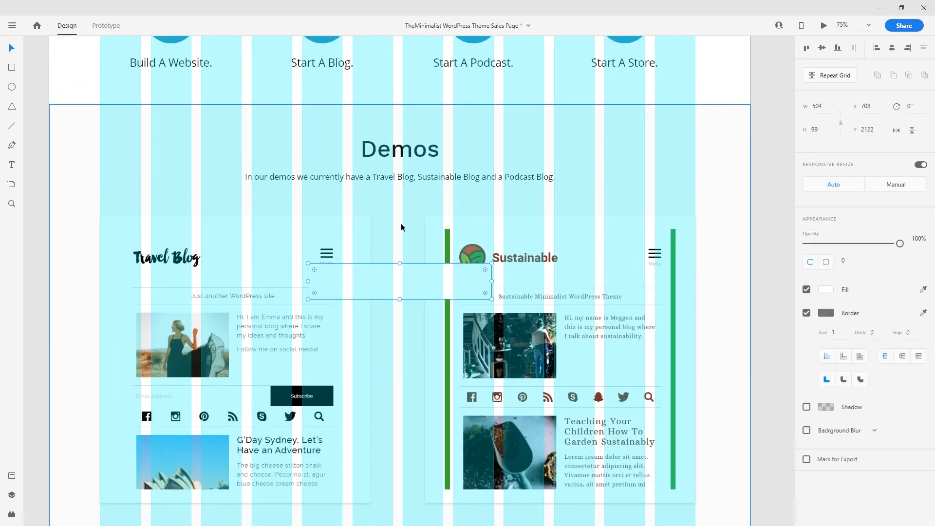
{"action": "left_click_drag", "start_coordinate": [391, 263], "coordinate": [368, 193]}
{"action": "left_click", "coordinate": [379, 237]}
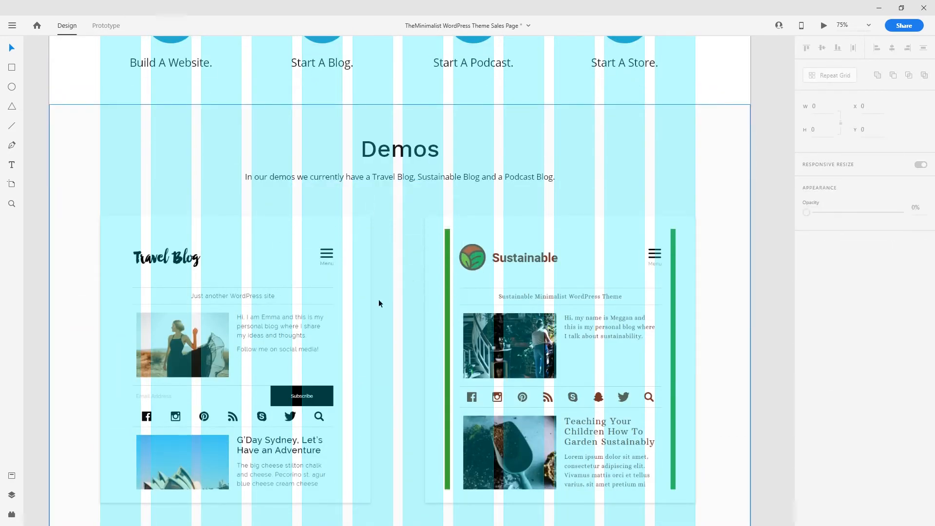
- Set the globe item just below the spacer rectangle, then delete the spacer
{"action": "scroll", "coordinate": [353, 381], "scroll_direction": "down", "scroll_amount": 10}
{"action": "scroll", "coordinate": [341, 348], "scroll_direction": "down", "scroll_amount": 5}
{"action": "left_click", "coordinate": [394, 291]}
{"action": "left_click_drag", "start_coordinate": [394, 291], "coordinate": [286, 192]}
{"action": "left_click_drag", "start_coordinate": [184, 218], "coordinate": [185, 229]}
{"action": "left_click", "coordinate": [248, 190]}
{"action": "key", "text": "Delete"}
{"action": "left_click", "coordinate": [197, 223]}
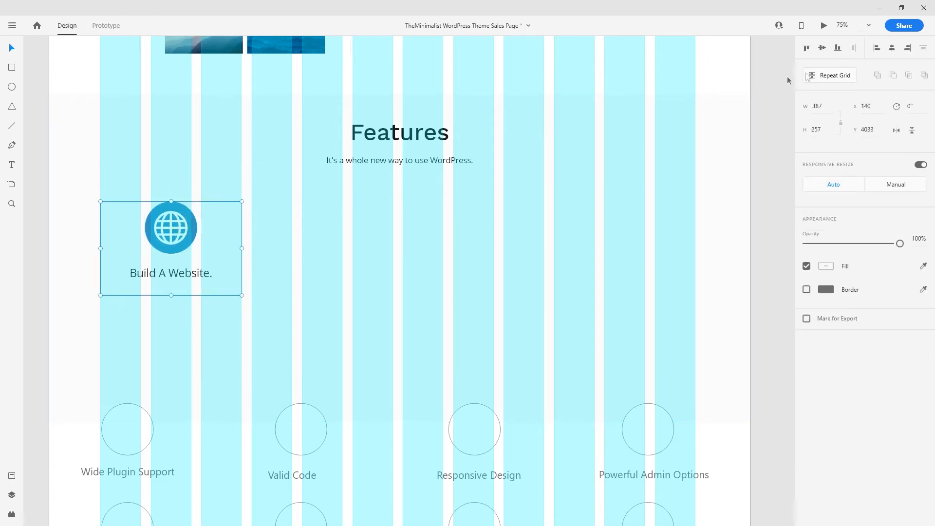
- Repeat the Build A Website. globe item into four columns and two rows with wider gaps
{"action": "left_click", "coordinate": [838, 82]}
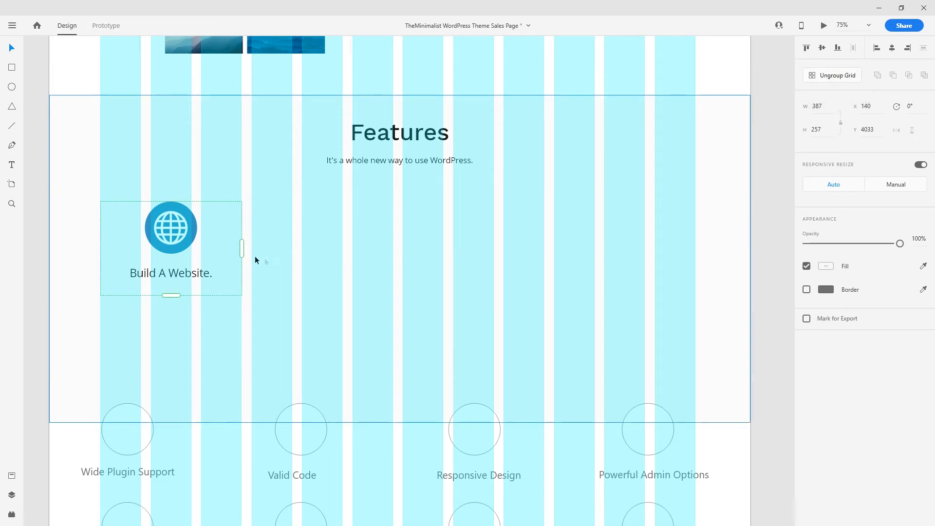
{"action": "left_click_drag", "start_coordinate": [241, 252], "coordinate": [665, 254]}
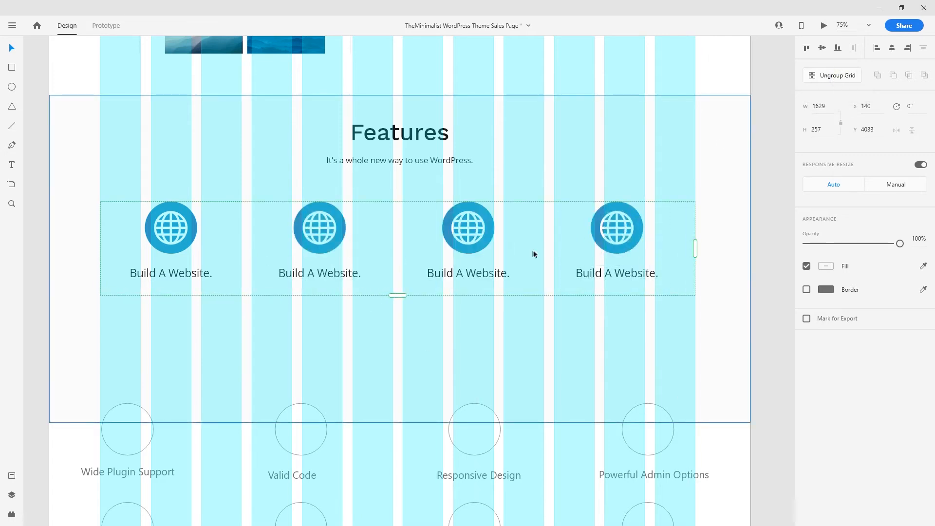
{"action": "left_click_drag", "start_coordinate": [544, 254], "coordinate": [552, 255]}
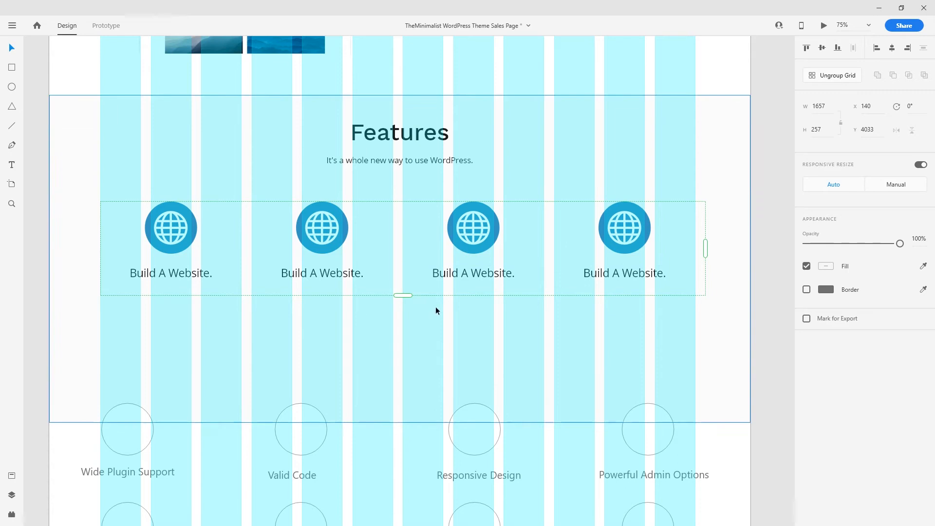
{"action": "left_click_drag", "start_coordinate": [399, 296], "coordinate": [402, 392]}
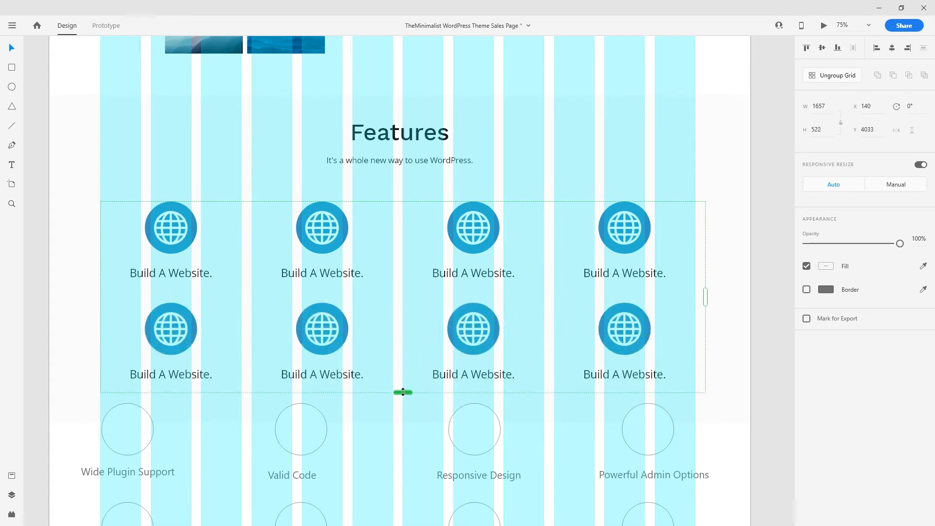
{"action": "scroll", "coordinate": [403, 392], "scroll_direction": "down", "scroll_amount": 3}
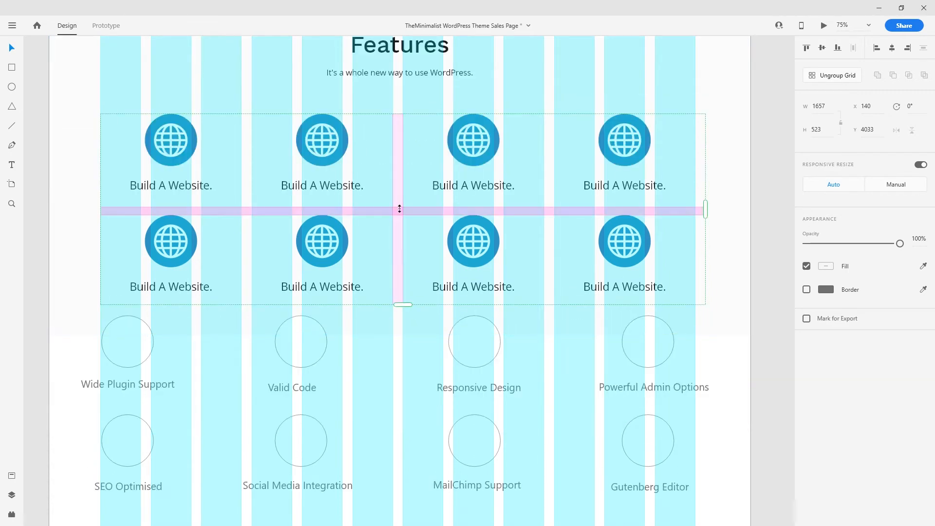
{"action": "left_click_drag", "start_coordinate": [399, 210], "coordinate": [398, 219]}
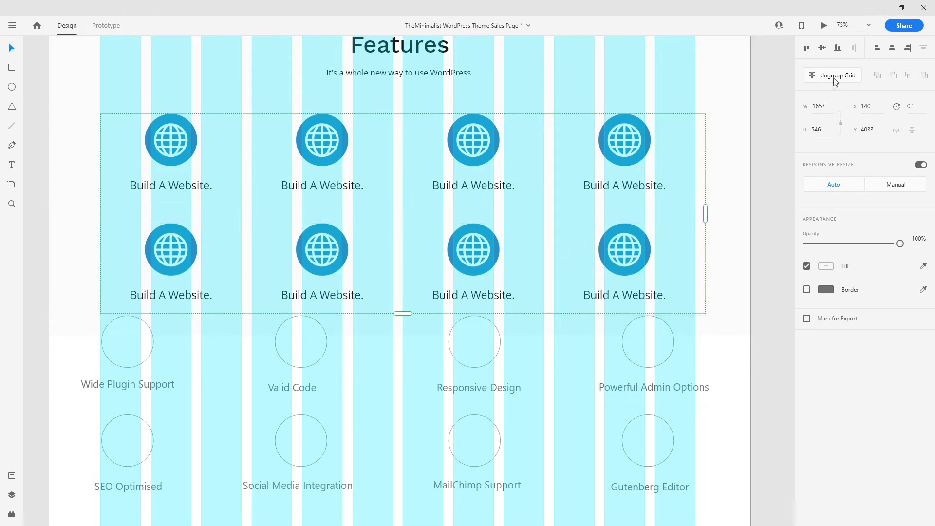
- Remove the extra fifth column and hide the artboard's layout grid columns
{"action": "key", "text": "ctrl+z"}
{"action": "left_click", "coordinate": [735, 355]}
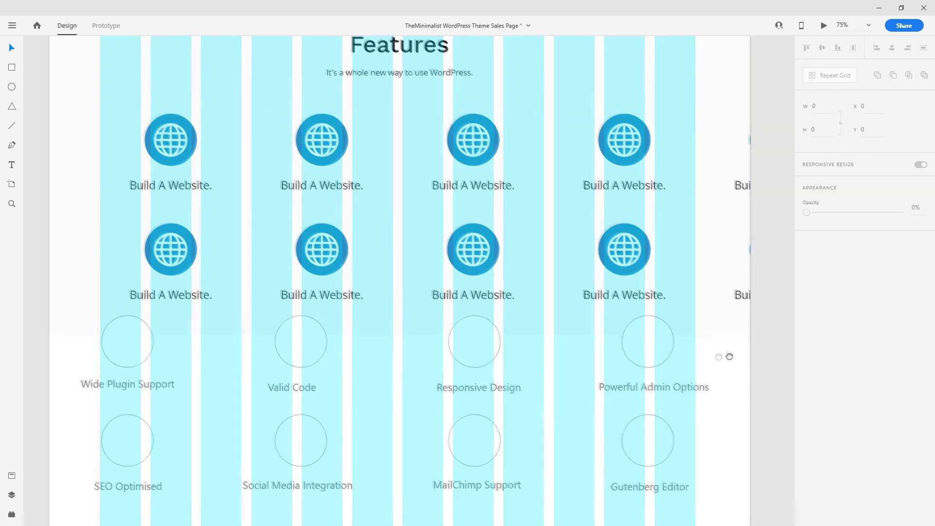
{"action": "left_click_drag", "start_coordinate": [732, 358], "coordinate": [560, 386]}
{"action": "left_click", "coordinate": [570, 360]}
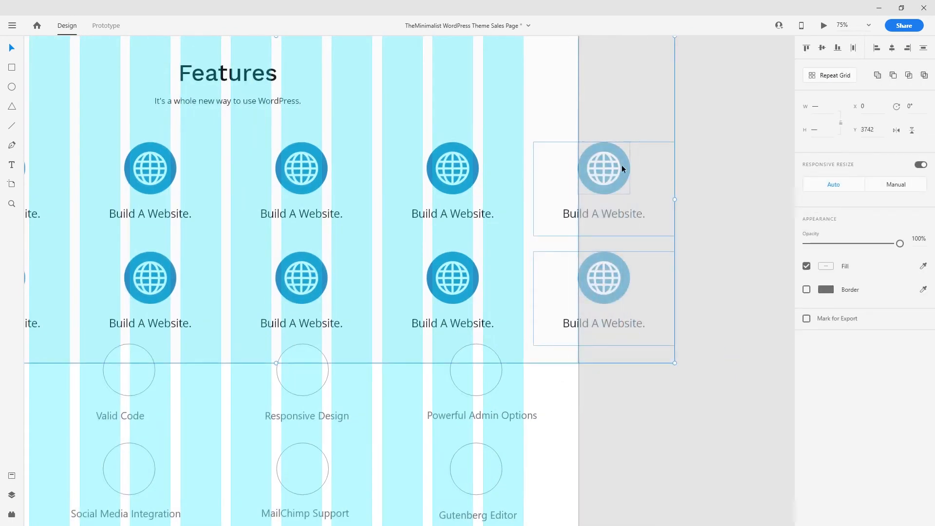
{"action": "key", "text": "ctrl+z"}
{"action": "key", "text": "ctrl+minus"}
{"action": "left_click", "coordinate": [511, 292]}
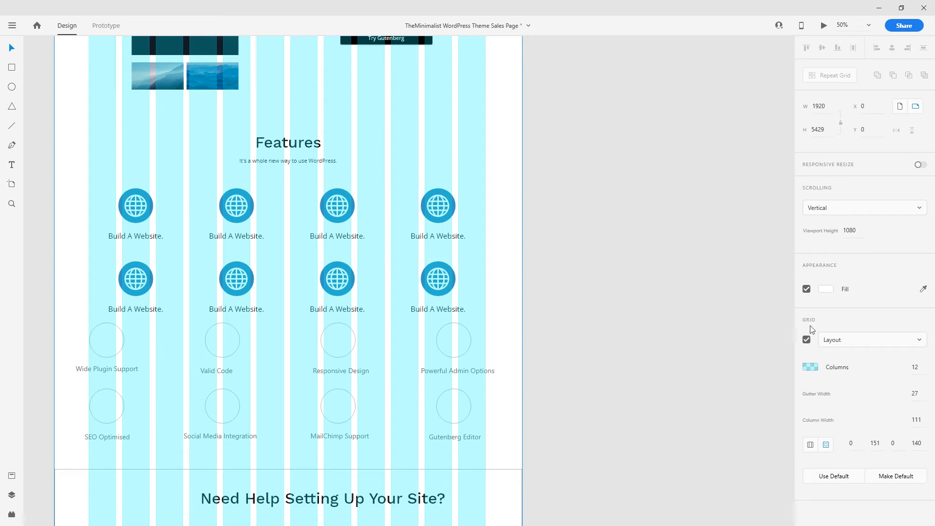
{"action": "left_click", "coordinate": [807, 340]}
{"action": "scroll", "coordinate": [518, 363], "scroll_direction": "left", "scroll_amount": 2}
{"action": "key", "text": "ctrl+plus"}
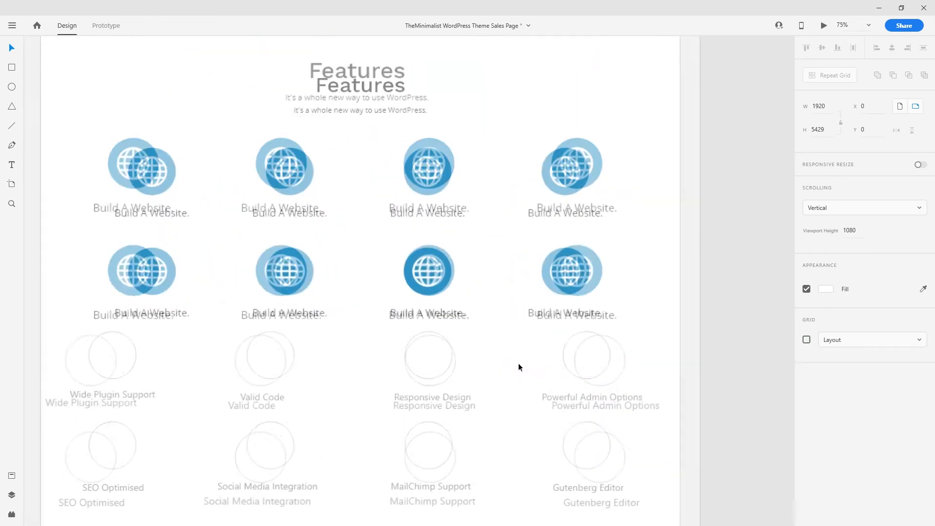
- Ungroup the feature repeat grid and its items into separate circles, globes and labels
{"action": "left_click_drag", "start_coordinate": [713, 311], "coordinate": [73, 141]}
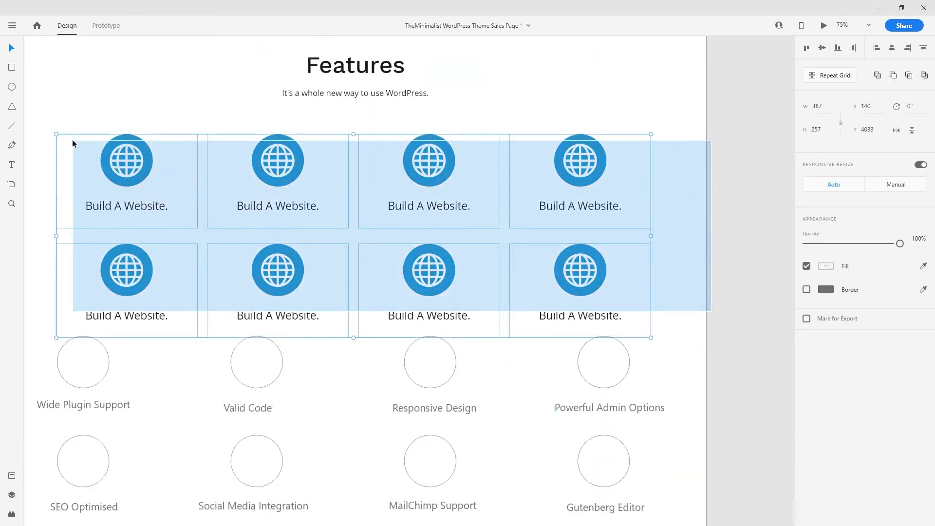
{"action": "right_click", "coordinate": [117, 155]}
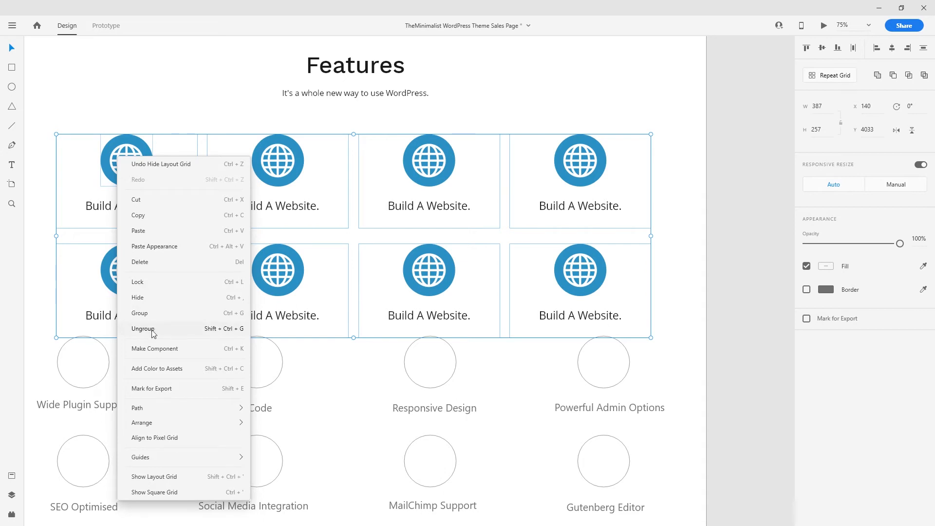
{"action": "left_click", "coordinate": [143, 329]}
{"action": "left_click", "coordinate": [229, 343]}
{"action": "left_click", "coordinate": [284, 272]}
{"action": "double_click", "coordinate": [280, 274]}
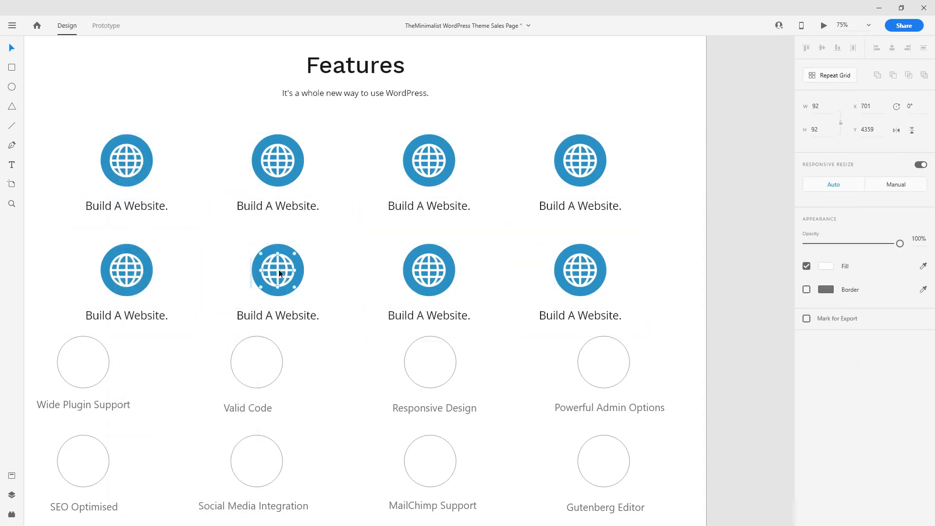
{"action": "left_click", "coordinate": [670, 322]}
{"action": "left_click_drag", "start_coordinate": [670, 321], "coordinate": [22, 147]}
{"action": "right_click", "coordinate": [214, 156]}
{"action": "left_click", "coordinate": [251, 330]}
- Delete the white globes from all four second-row feature circles
{"action": "left_click", "coordinate": [98, 269]}
{"action": "left_click", "coordinate": [240, 274]}
{"action": "left_click", "coordinate": [232, 273]}
{"action": "key", "text": "Delete"}
{"action": "left_click", "coordinate": [385, 272]}
{"action": "key", "text": "Delete"}
{"action": "left_click", "coordinate": [527, 266]}
{"action": "key", "text": "Delete"}
{"action": "left_click", "coordinate": [677, 263]}
{"action": "key", "text": "Delete"}
- Delete the globes from the fourth, third and second top-row circles
{"action": "left_click", "coordinate": [687, 159]}
{"action": "key", "text": "Delete"}
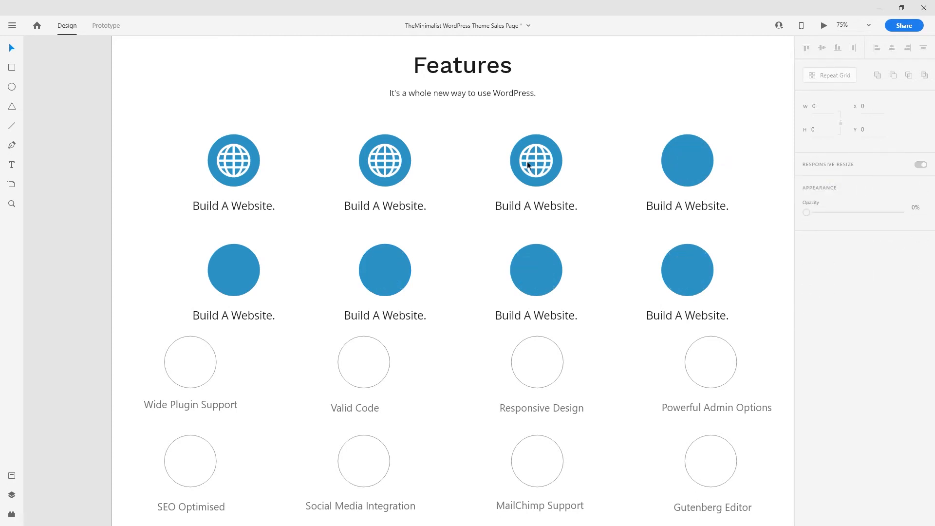
{"action": "left_click", "coordinate": [535, 153]}
{"action": "key", "text": "Delete"}
{"action": "left_click", "coordinate": [390, 156]}
{"action": "key", "text": "Delete"}
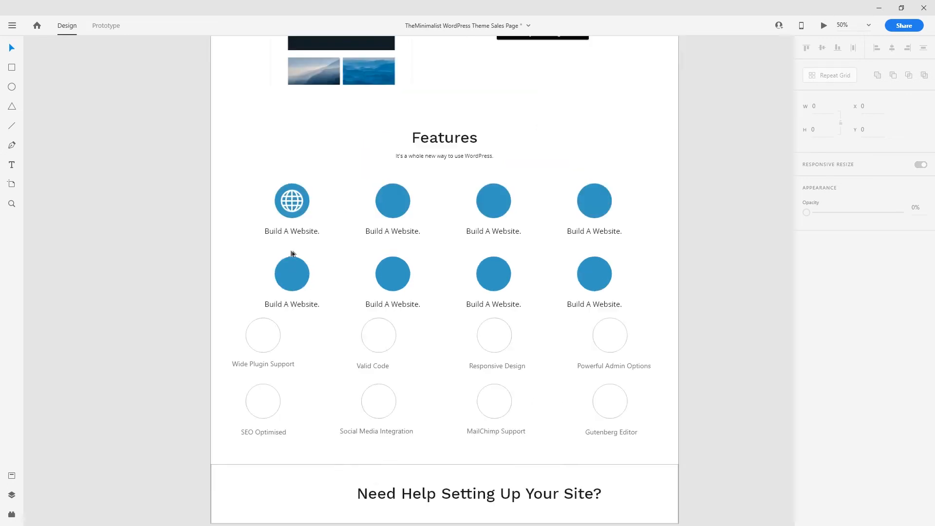
{"action": "scroll", "coordinate": [220, 340], "scroll_direction": "down", "scroll_amount": 3}
{"action": "scroll", "coordinate": [220, 339], "scroll_direction": "right", "scroll_amount": 3}
- Rename the top-row labels to Wide Plugin Support, Valid Code, Responsive Design and Powerful Admin Options
{"action": "left_click", "coordinate": [173, 150]}
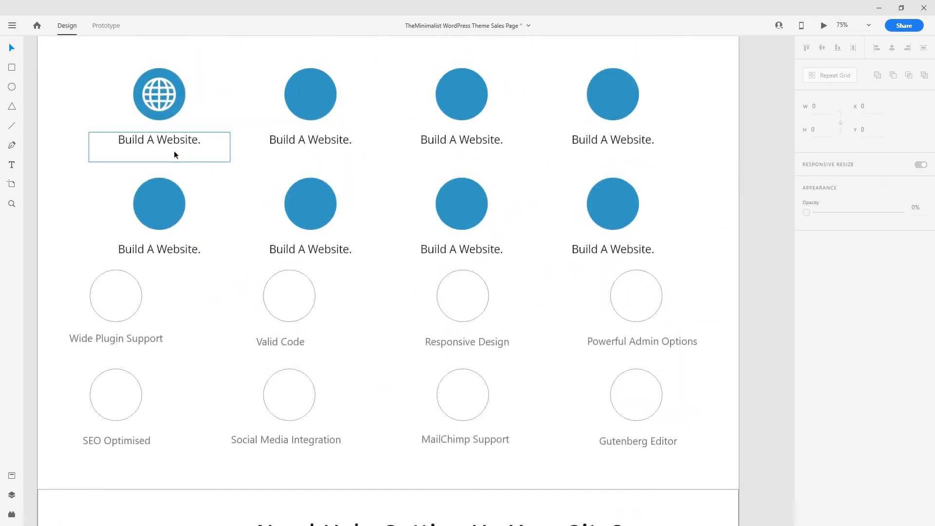
{"action": "double_click", "coordinate": [169, 141]}
{"action": "type", "text": "Wide Plugin Suppoi"}
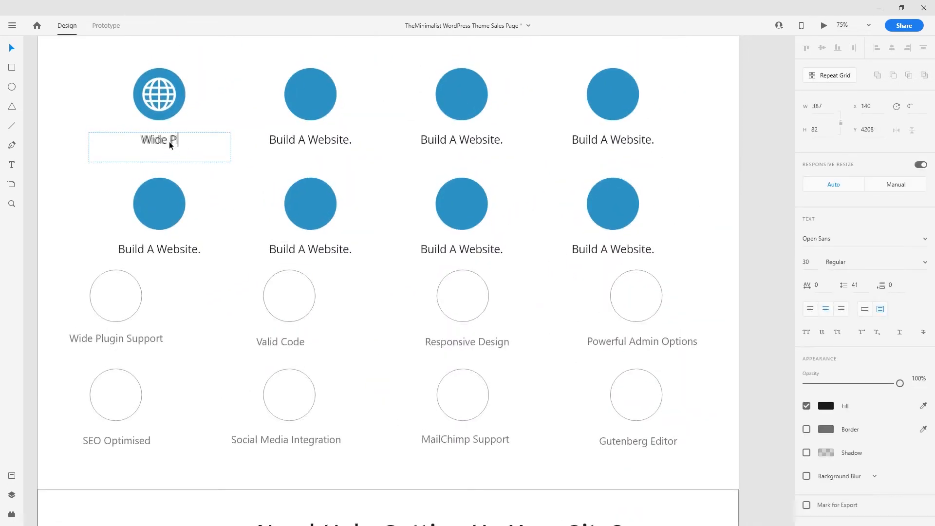
{"action": "key", "text": "BackSpace"}
{"action": "type", "text": "rt"}
{"action": "double_click", "coordinate": [314, 141]}
{"action": "type", "text": "Valid Code"}
{"action": "double_click", "coordinate": [446, 142]}
{"action": "type", "text": "Responsive Design"}
{"action": "double_click", "coordinate": [611, 141]}
{"action": "type", "text": "Powerful Admin Options"}
- Rename the second-row labels to SEO Optimised, Social Media Marketing, MailChimp and Gutenberg Editor
{"action": "double_click", "coordinate": [183, 251]}
{"action": "type", "text": "SEO Optimised"}
{"action": "double_click", "coordinate": [342, 256]}
{"action": "type", "text": "Social Media Marketing"}
{"action": "double_click", "coordinate": [483, 249]}
{"action": "type", "text": "MailChimp"}
{"action": "double_click", "coordinate": [619, 250]}
{"action": "type", "text": "Gutenberg E"}
{"action": "key", "text": "Escape"}
- Delete the old outline-circle feature rows and the leftover feature group below them
{"action": "left_click_drag", "start_coordinate": [687, 460], "coordinate": [102, 289]}
{"action": "key", "text": "Delete"}
{"action": "key", "text": "ctrl+minus"}
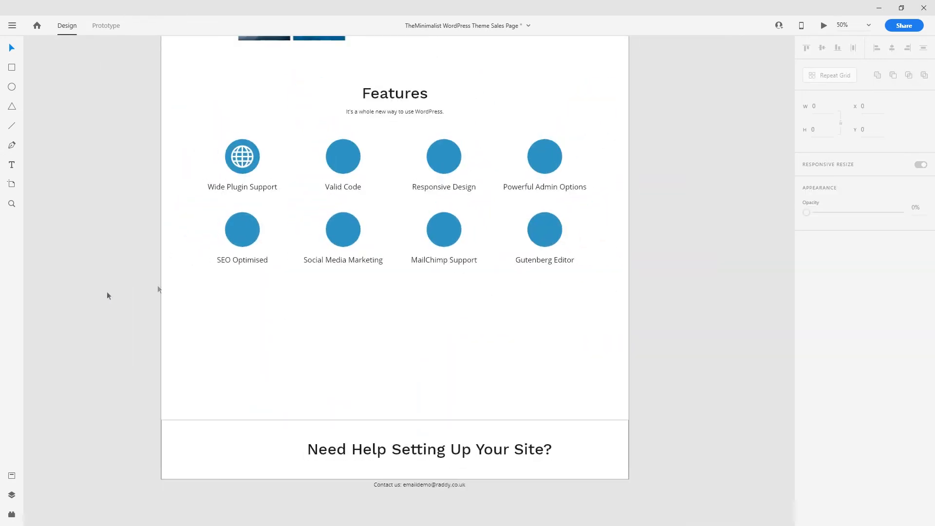
{"action": "left_click_drag", "start_coordinate": [173, 138], "coordinate": [242, 297]}
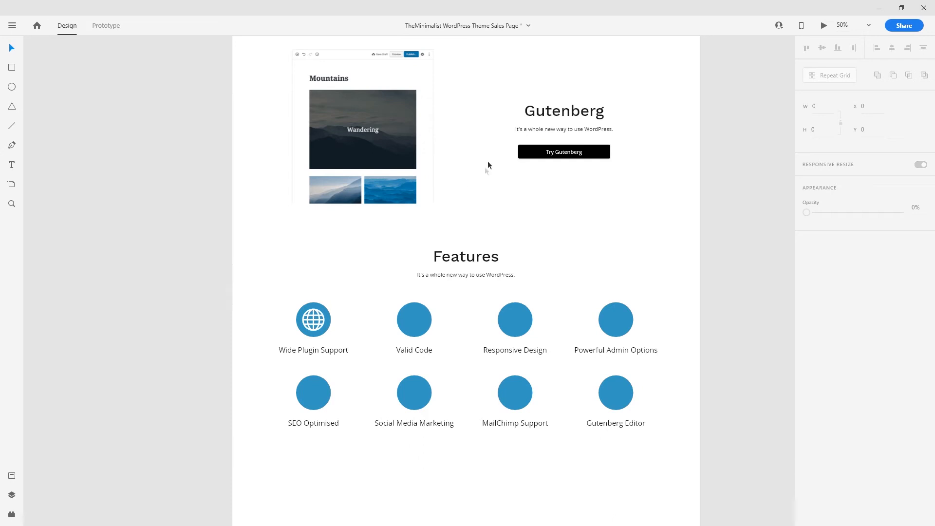
{"action": "scroll", "coordinate": [511, 236], "scroll_direction": "up", "scroll_amount": 2}
{"action": "scroll", "coordinate": [520, 232], "scroll_direction": "down", "scroll_amount": 4}
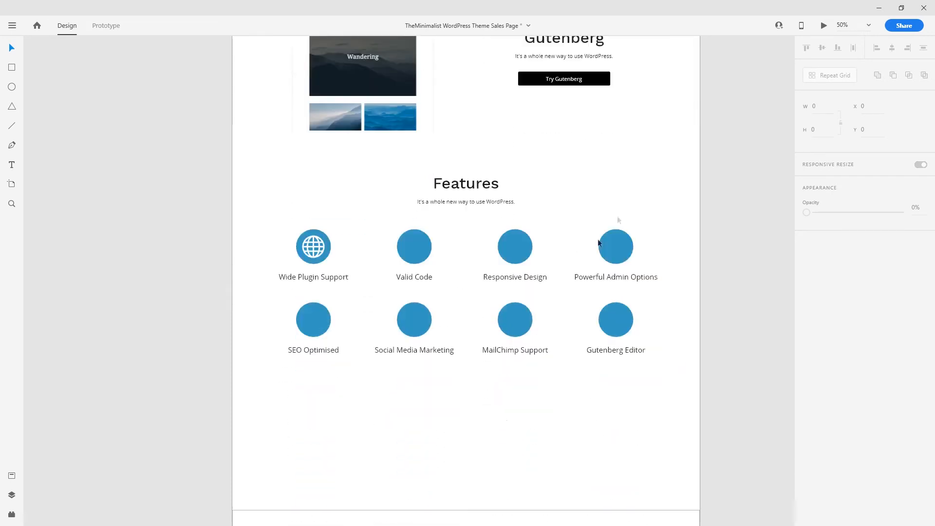
{"action": "left_click", "coordinate": [506, 404]}
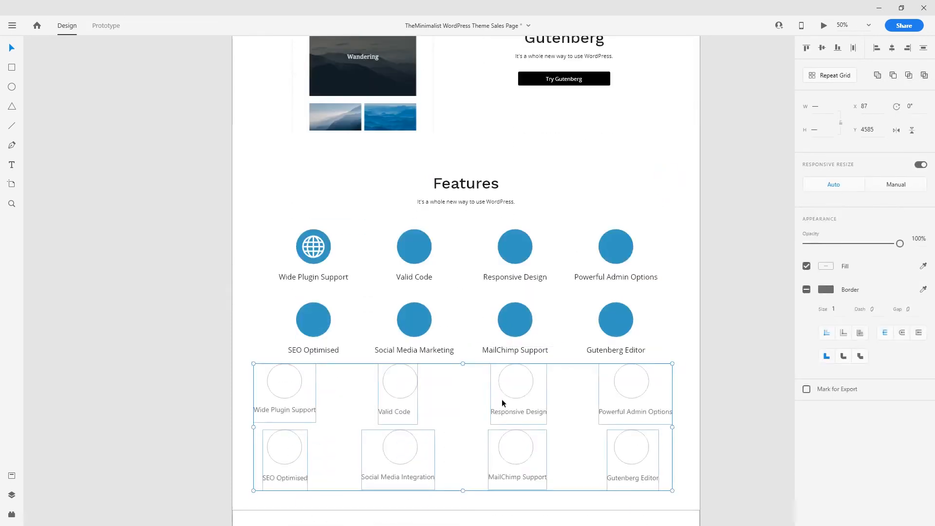
{"action": "scroll", "coordinate": [593, 328], "scroll_direction": "down", "scroll_amount": 3}
{"action": "key", "text": "Delete"}
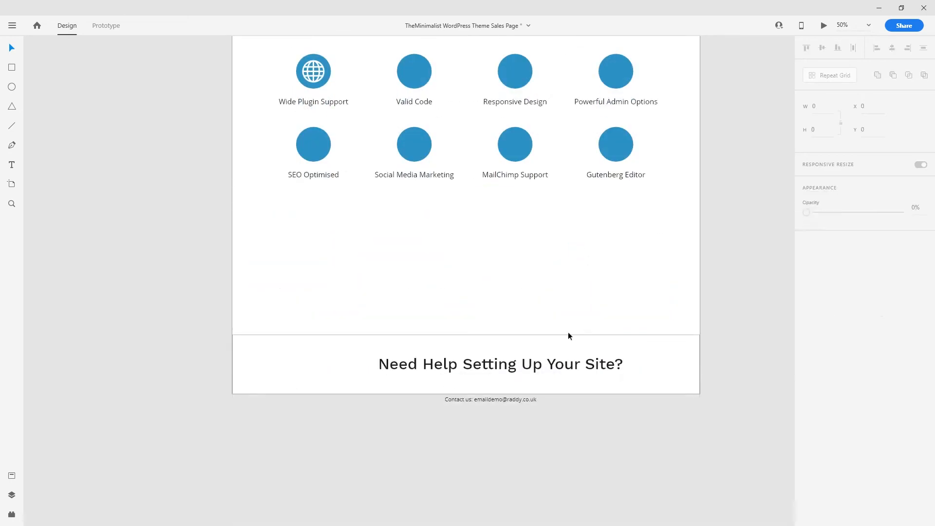
{"action": "scroll", "coordinate": [487, 378], "scroll_direction": "up", "scroll_amount": 1}
{"action": "scroll", "coordinate": [451, 348], "scroll_direction": "up", "scroll_amount": 3}
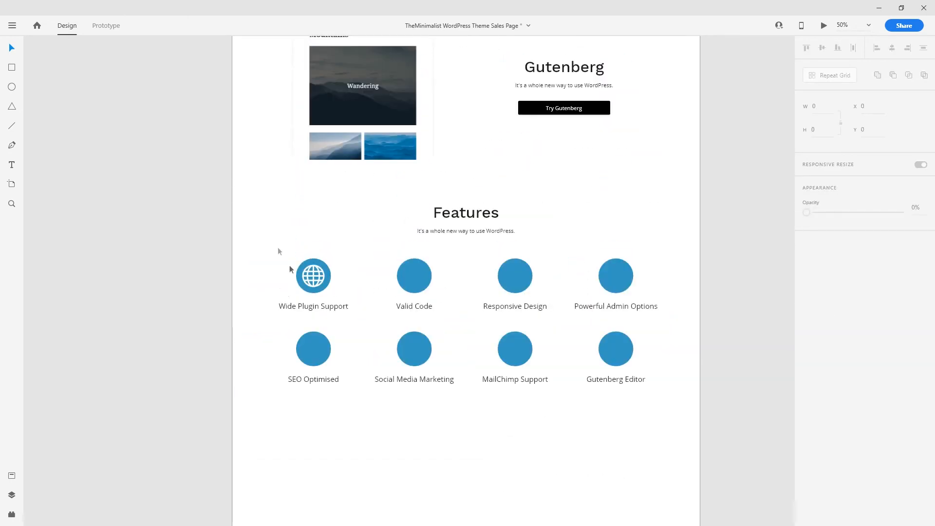
{"action": "left_click_drag", "start_coordinate": [196, 166], "coordinate": [333, 376]}
{"action": "left_click_drag", "start_coordinate": [487, 230], "coordinate": [326, 357]}
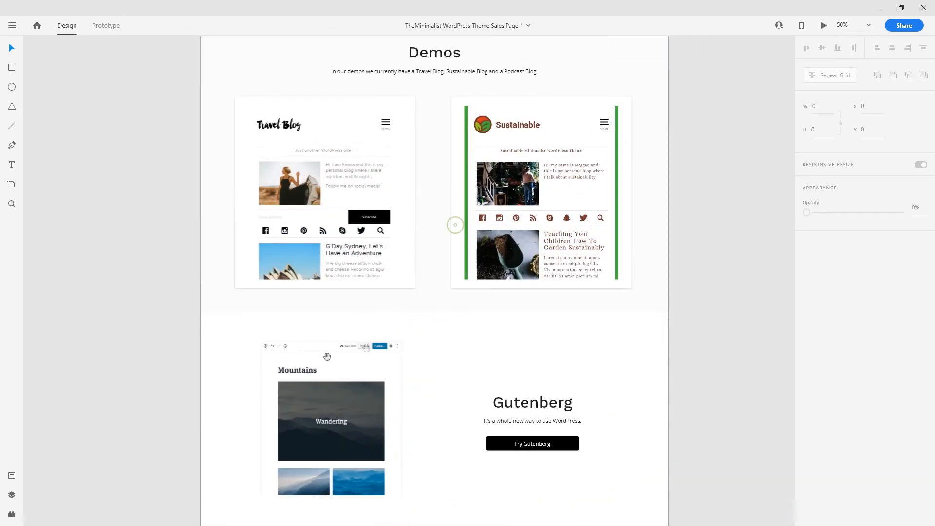
- Copy the Demos background rectangle and position the copy over the Features section
{"action": "left_click", "coordinate": [427, 303]}
{"action": "key", "text": "ctrl+c"}
{"action": "key", "text": "ctrl+v"}
{"action": "left_click_drag", "start_coordinate": [440, 282], "coordinate": [460, 243]}
{"action": "left_click_drag", "start_coordinate": [446, 168], "coordinate": [447, 414]}
{"action": "left_click_drag", "start_coordinate": [518, 379], "coordinate": [510, 251]}
{"action": "key", "text": "ctrl+["}
{"action": "key", "text": "ctrl+["}
{"action": "key", "text": "ctrl+["}
{"action": "key", "text": "ctrl+["}
{"action": "key", "text": "ctrl+["}
{"action": "key", "text": "ctrl+["}
{"action": "key", "text": "ctrl+["}
{"action": "key", "text": "ctrl+["}
{"action": "key", "text": "ctrl+["}
{"action": "key", "text": "ctrl+["}
{"action": "key", "text": "ctrl+["}
{"action": "key", "text": "ctrl+["}
{"action": "key", "text": "ctrl+["}
{"action": "key", "text": "ctrl+["}
{"action": "key", "text": "ctrl+["}
{"action": "key", "text": "ctrl+["}
{"action": "key", "text": "ctrl+["}
{"action": "key", "text": "ctrl+["}
{"action": "key", "text": "ctrl+["}
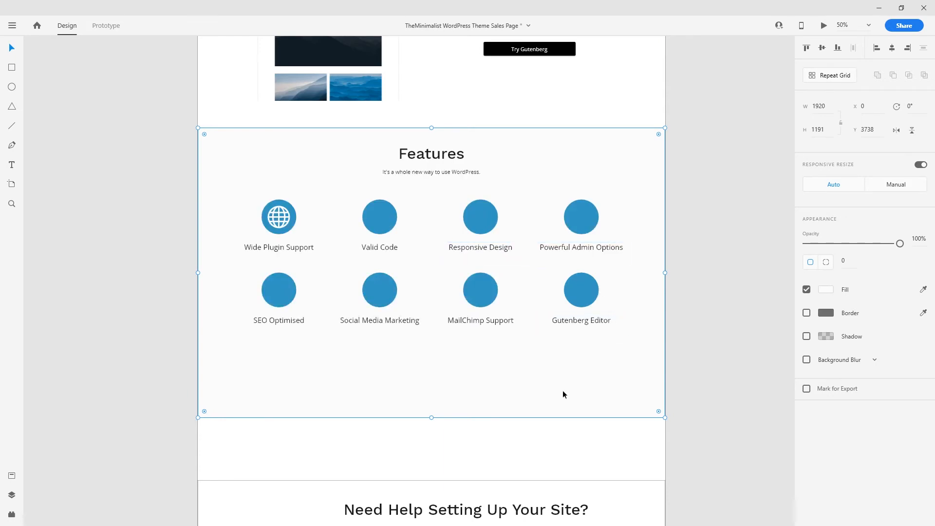
- Send the copied background to the back with Arrange > Send to Back
{"action": "scroll", "coordinate": [585, 344], "scroll_direction": "up", "scroll_amount": 3}
{"action": "key", "text": "ctrl+minus"}
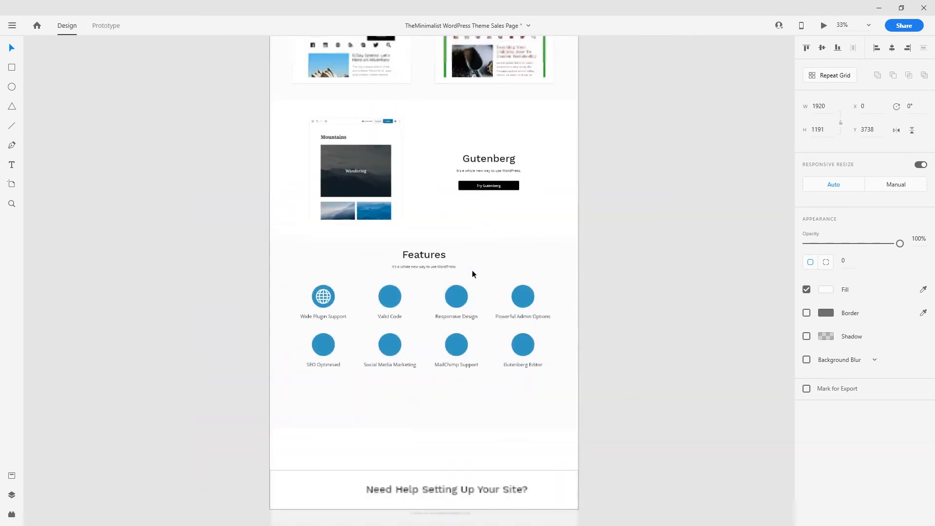
{"action": "key", "text": "ctrl+minus"}
{"action": "key", "text": "ctrl+minus"}
{"action": "key", "text": "ctrl+plus"}
{"action": "key", "text": "ctrl+plus"}
{"action": "key", "text": "ctrl+plus"}
{"action": "key", "text": "ctrl+plus"}
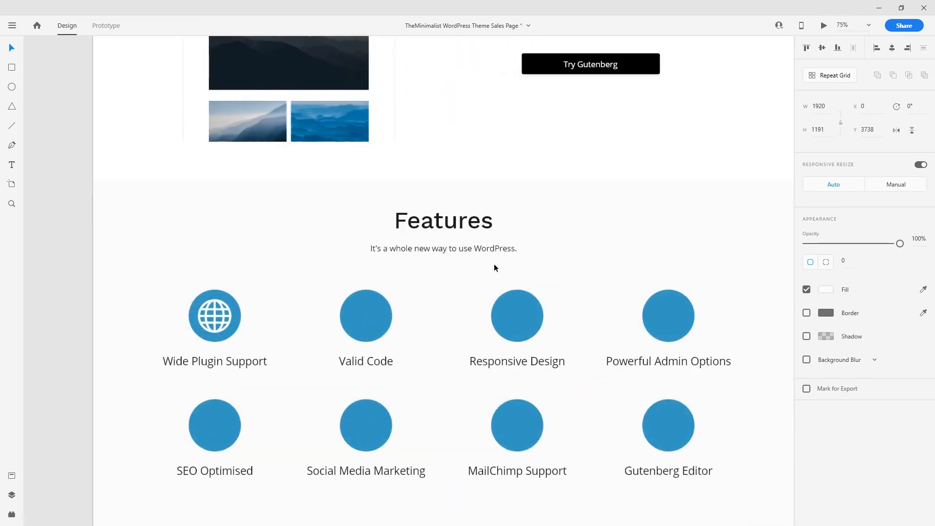
{"action": "left_click", "coordinate": [494, 265]}
{"action": "right_click", "coordinate": [285, 194]}
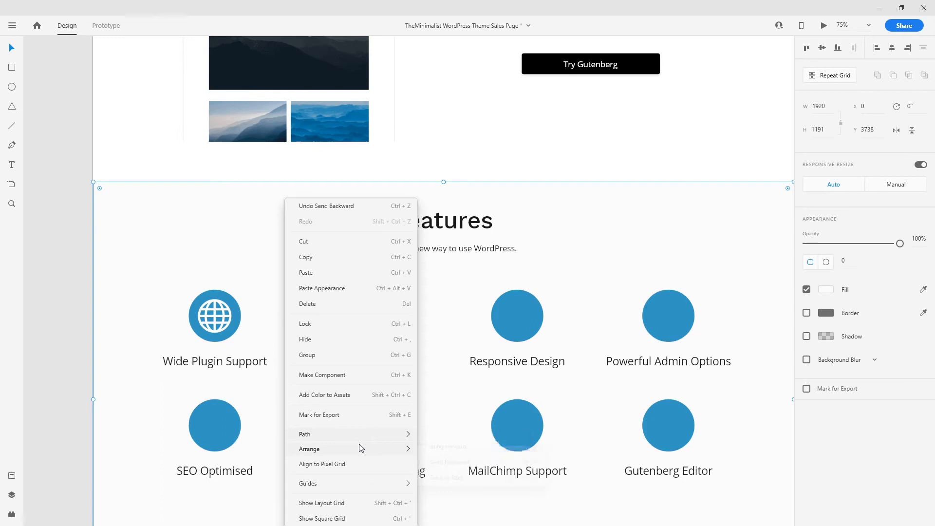
{"action": "mouse_move", "coordinate": [360, 447]}
{"action": "left_click", "coordinate": [448, 500]}
{"action": "left_click", "coordinate": [96, 248]}
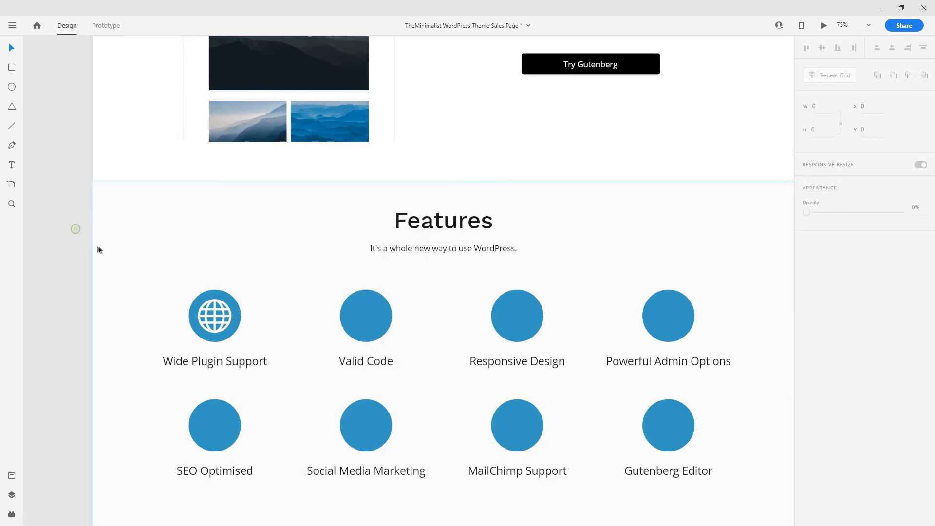
{"action": "scroll", "coordinate": [104, 228], "scroll_direction": "up", "scroll_amount": 6}
- Draw a spacer rectangle, try it above the Demos heading, then delete it
{"action": "scroll", "coordinate": [117, 240], "scroll_direction": "up", "scroll_amount": 1}
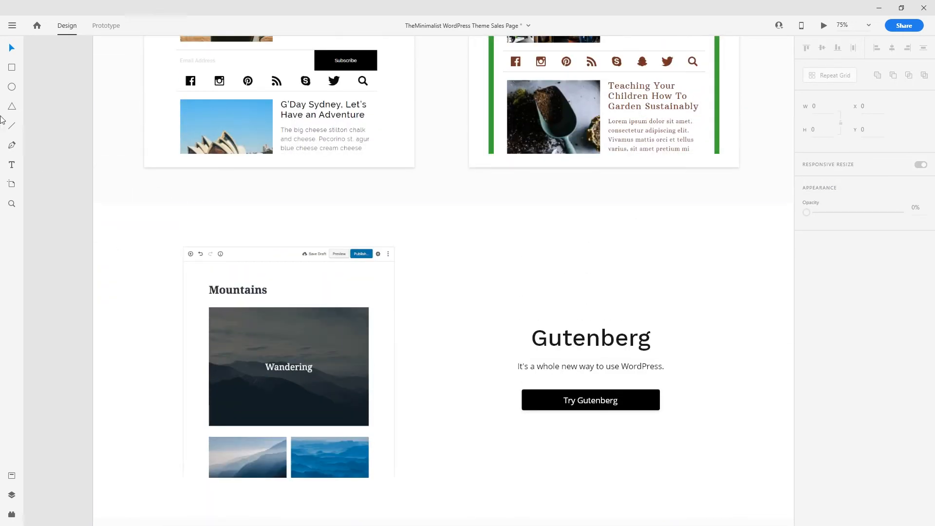
{"action": "mouse_move", "coordinate": [219, 204]}
{"action": "left_mouse_down"}
{"action": "mouse_move", "coordinate": [303, 246]}
{"action": "mouse_move", "coordinate": [392, 444]}
{"action": "mouse_move", "coordinate": [326, 117]}
{"action": "mouse_move", "coordinate": [409, 265]}
{"action": "mouse_move", "coordinate": [411, 235]}
{"action": "mouse_move", "coordinate": [367, 200]}
{"action": "mouse_move", "coordinate": [344, 206]}
{"action": "left_mouse_up"}
{"action": "left_click", "coordinate": [375, 173]}
{"action": "scroll", "coordinate": [362, 244], "scroll_direction": "up", "scroll_amount": 10}
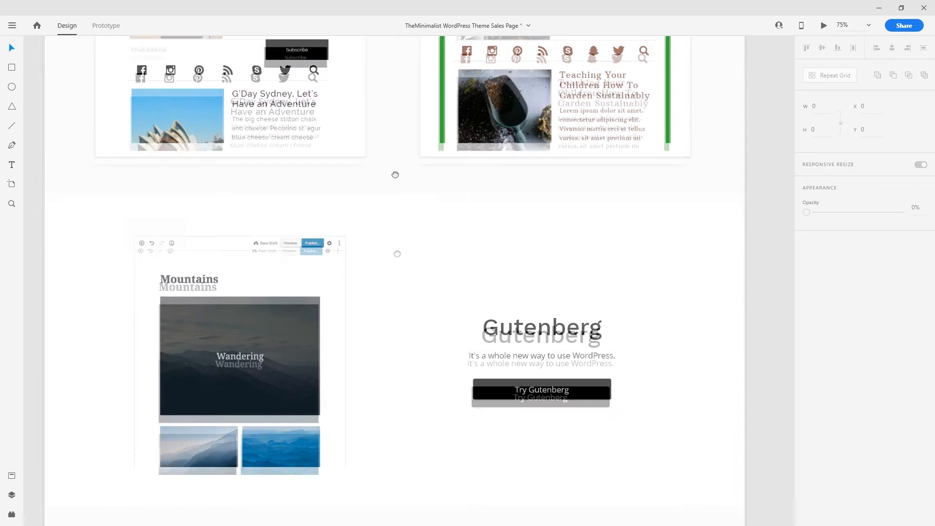
{"action": "left_click_drag", "start_coordinate": [360, 158], "coordinate": [384, 185]}
{"action": "key", "text": "ctrl+v"}
{"action": "left_click_drag", "start_coordinate": [404, 279], "coordinate": [366, 224]}
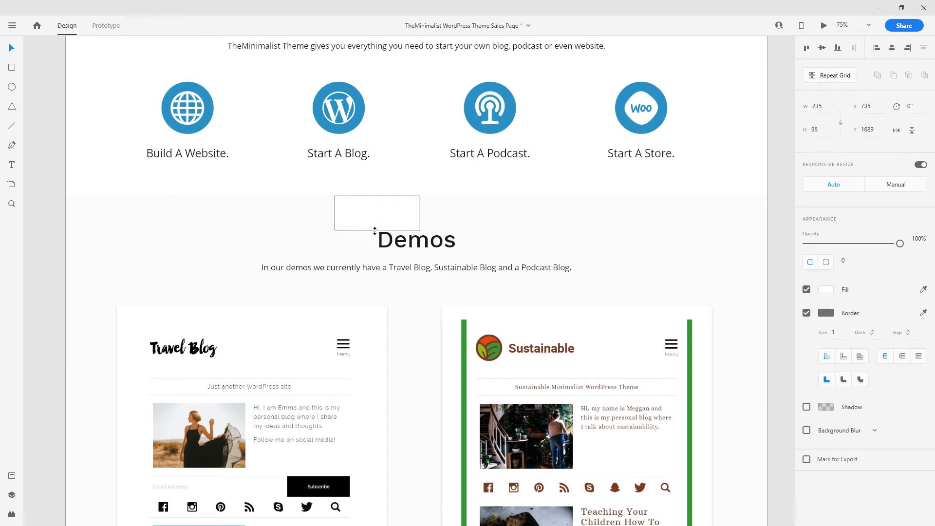
{"action": "key", "text": "Delete"}
- Paste the spacer onto the Features heading and select the heading and subtitle
{"action": "left_click_drag", "start_coordinate": [401, 276], "coordinate": [432, 53]}
{"action": "left_click_drag", "start_coordinate": [388, 502], "coordinate": [380, 156]}
{"action": "left_click_drag", "start_coordinate": [395, 324], "coordinate": [387, 173]}
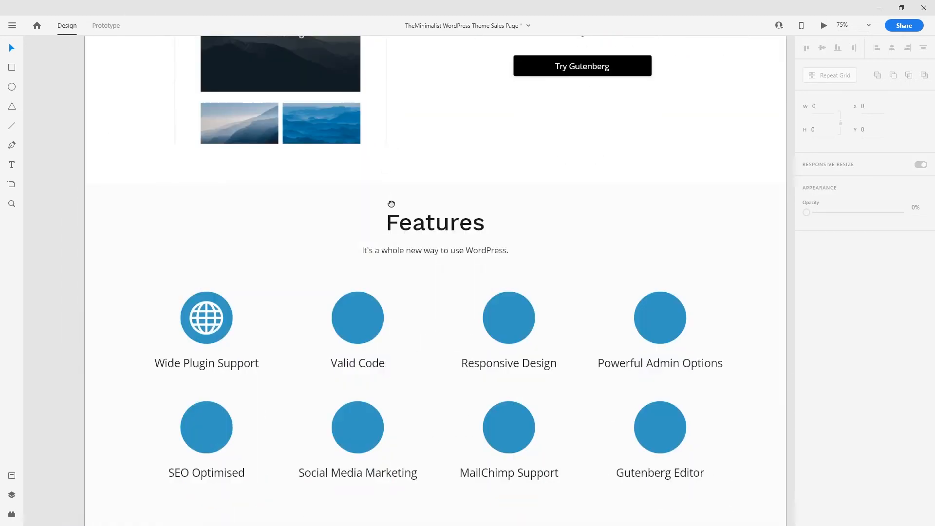
{"action": "left_click_drag", "start_coordinate": [390, 204], "coordinate": [390, 234]}
{"action": "key", "text": "ctrl+v"}
{"action": "left_click_drag", "start_coordinate": [432, 278], "coordinate": [395, 192]}
{"action": "left_click", "coordinate": [443, 228]}
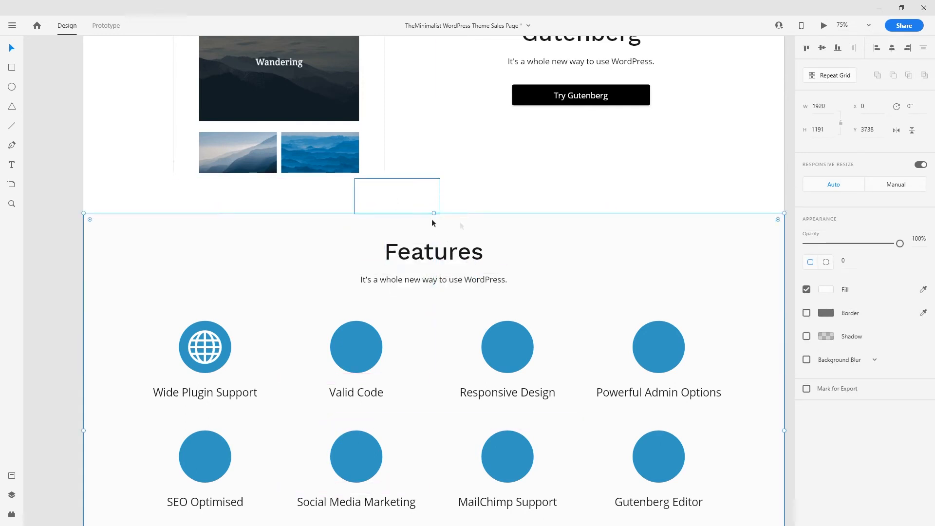
{"action": "left_click_drag", "start_coordinate": [420, 200], "coordinate": [462, 267]}
{"action": "left_click", "coordinate": [461, 279]}
{"action": "left_click", "coordinate": [462, 255], "text": "shift"}
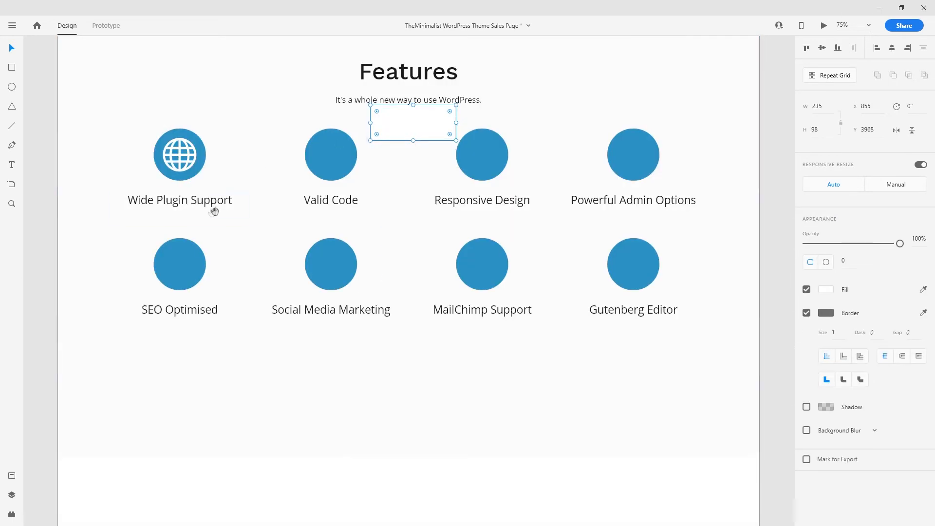
- Lock the Features background layer in the Layers list
{"action": "left_click_drag", "start_coordinate": [212, 209], "coordinate": [264, 292]}
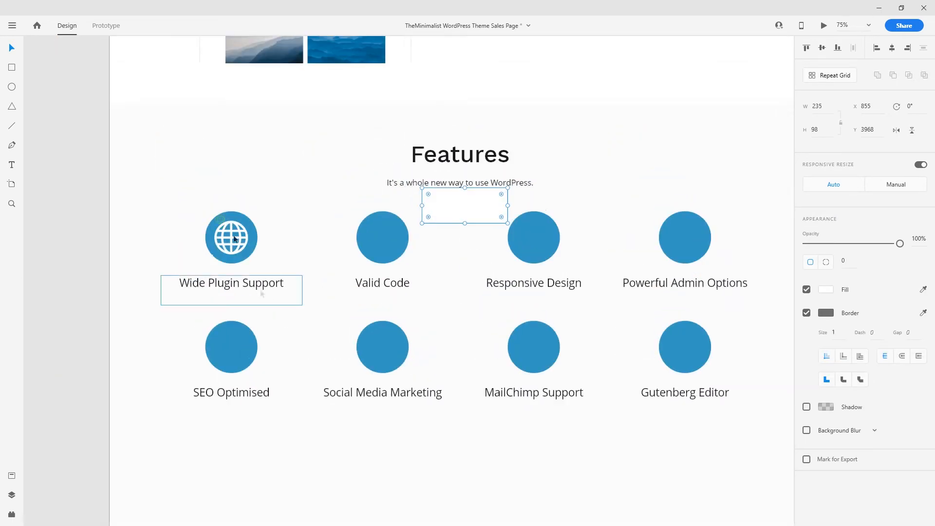
{"action": "left_click", "coordinate": [138, 140]}
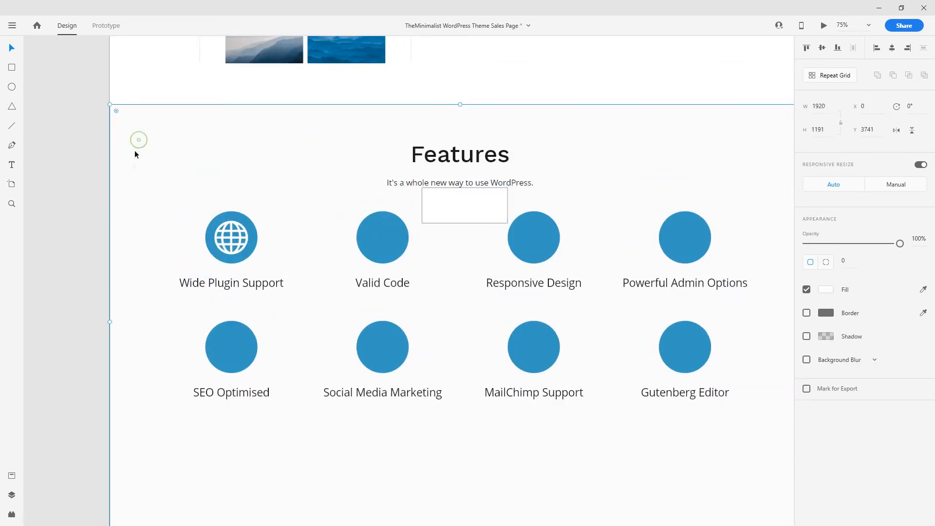
{"action": "left_click", "coordinate": [14, 480]}
{"action": "left_click", "coordinate": [14, 496]}
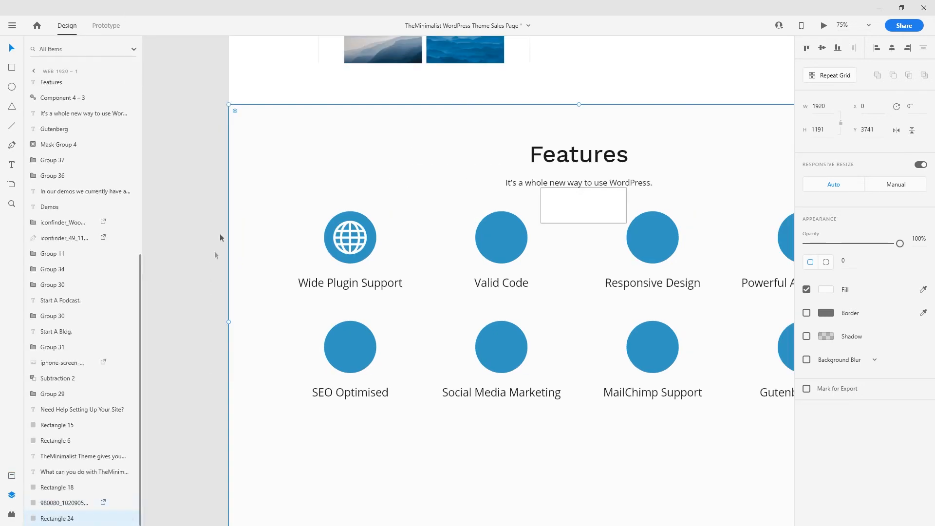
{"action": "left_click", "coordinate": [117, 519]}
{"action": "left_click", "coordinate": [215, 258]}
{"action": "left_click_drag", "start_coordinate": [176, 167], "coordinate": [278, 360]}
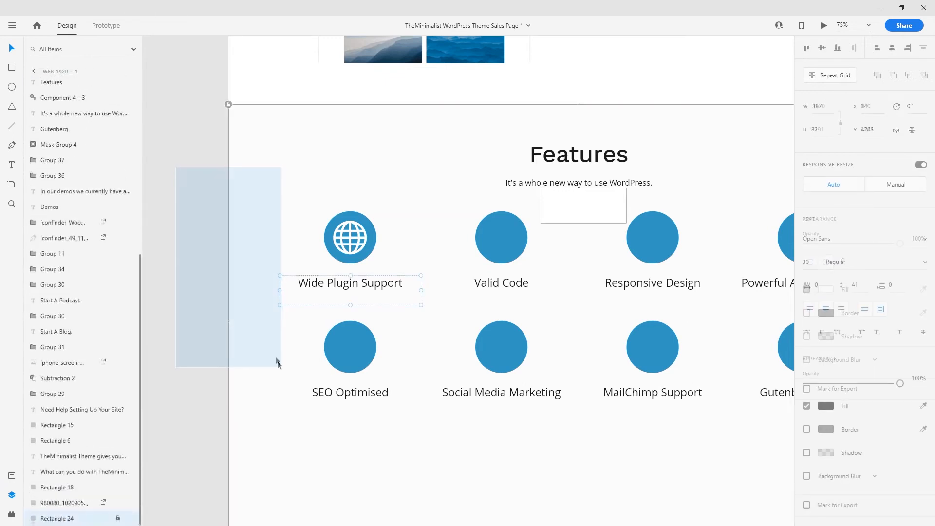
{"action": "left_click", "coordinate": [181, 196]}
{"action": "left_click_drag", "start_coordinate": [261, 178], "coordinate": [275, 177]}
{"action": "left_click", "coordinate": [11, 495]}
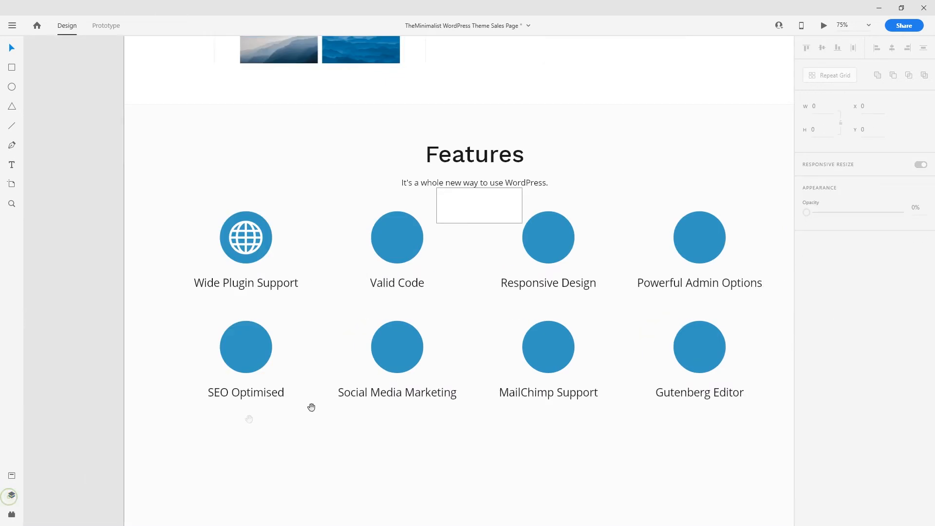
- Nudge the eight feature items down and place the spacer below MailChimp Support
{"action": "left_click_drag", "start_coordinate": [311, 407], "coordinate": [249, 413]}
{"action": "left_click_drag", "start_coordinate": [113, 246], "coordinate": [719, 429]}
{"action": "key", "text": "shift+Down"}
{"action": "key", "text": "shift+Down"}
{"action": "key", "text": "shift+Down"}
{"action": "key", "text": "Down"}
{"action": "key", "text": "Down"}
{"action": "key", "text": "Down"}
{"action": "left_click_drag", "start_coordinate": [425, 224], "coordinate": [490, 445]}
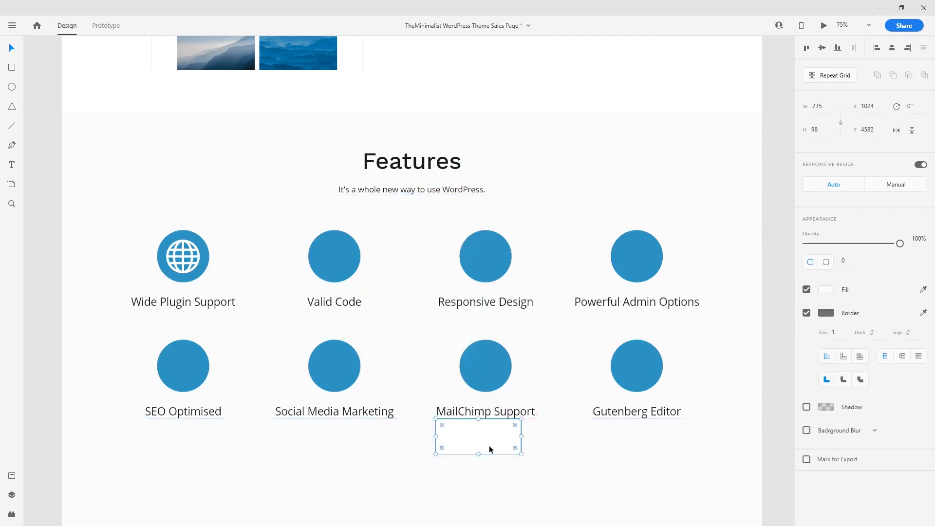
- Unlock the Features background and shorten it to end just below the second row
{"action": "scroll", "coordinate": [489, 445], "scroll_direction": "down", "scroll_amount": 2}
{"action": "left_click", "coordinate": [419, 373]}
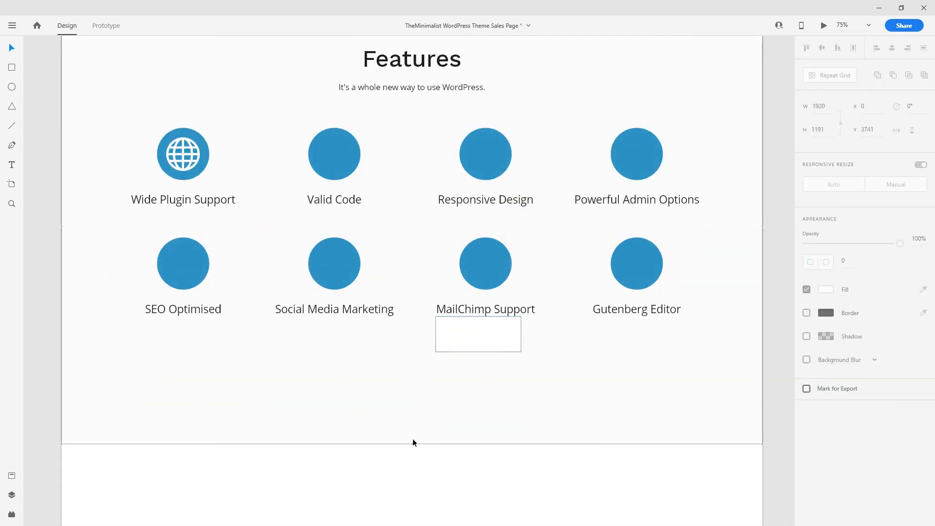
{"action": "scroll", "coordinate": [412, 442], "scroll_direction": "up", "scroll_amount": 2}
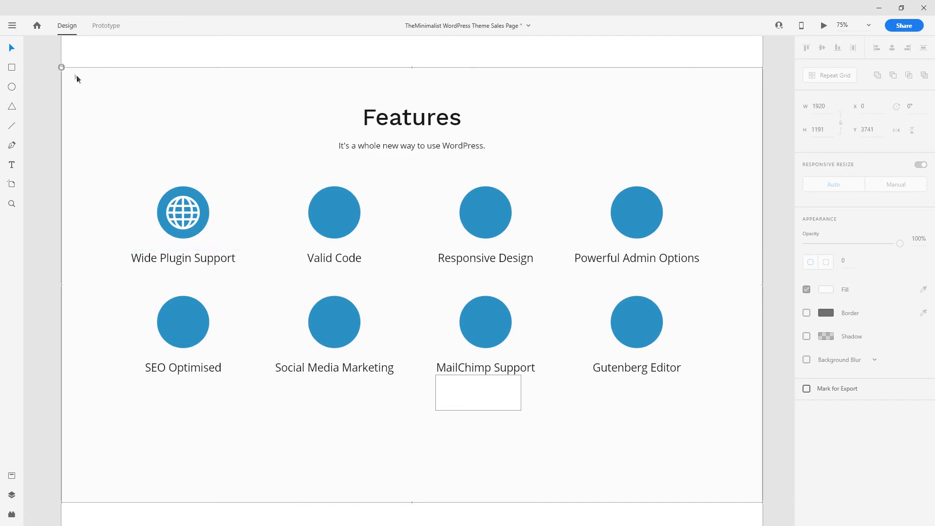
{"action": "left_click", "coordinate": [62, 68]}
{"action": "left_click_drag", "start_coordinate": [411, 502], "coordinate": [428, 410]}
{"action": "left_click", "coordinate": [469, 392]}
{"action": "left_click", "coordinate": [119, 152]}
- Hide the layers list with Ctrl+Y, pan across Features and zoom out
{"action": "left_click", "coordinate": [12, 495]}
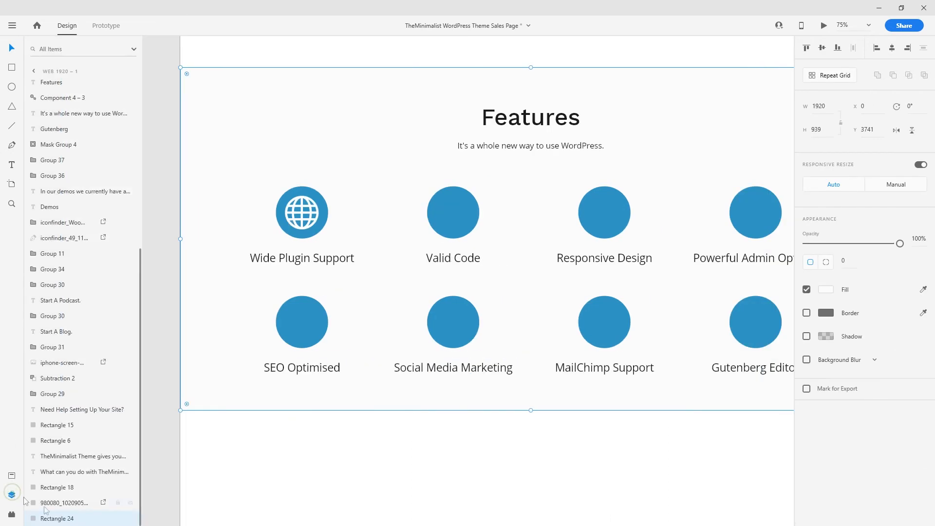
{"action": "left_click", "coordinate": [394, 410]}
{"action": "left_click_drag", "start_coordinate": [395, 410], "coordinate": [336, 435]}
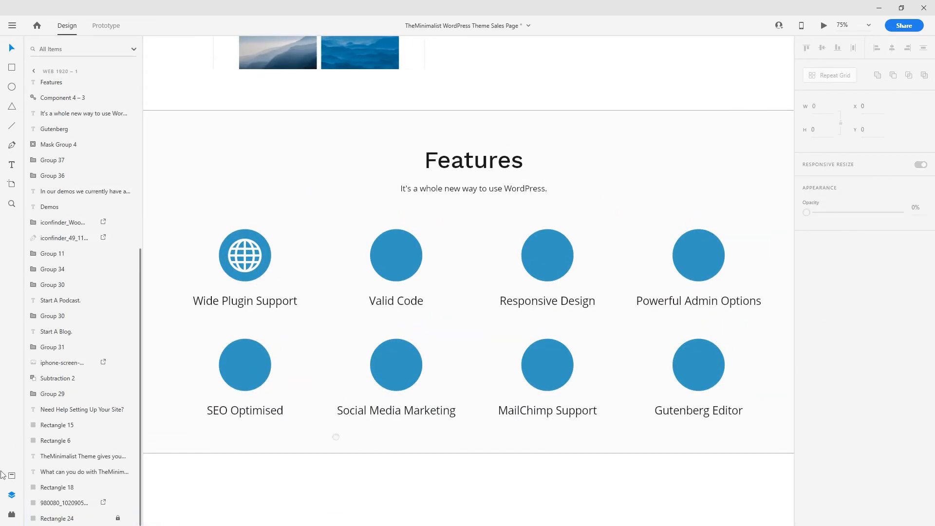
{"action": "key", "text": "ctrl+y"}
{"action": "left_click_drag", "start_coordinate": [249, 441], "coordinate": [325, 417]}
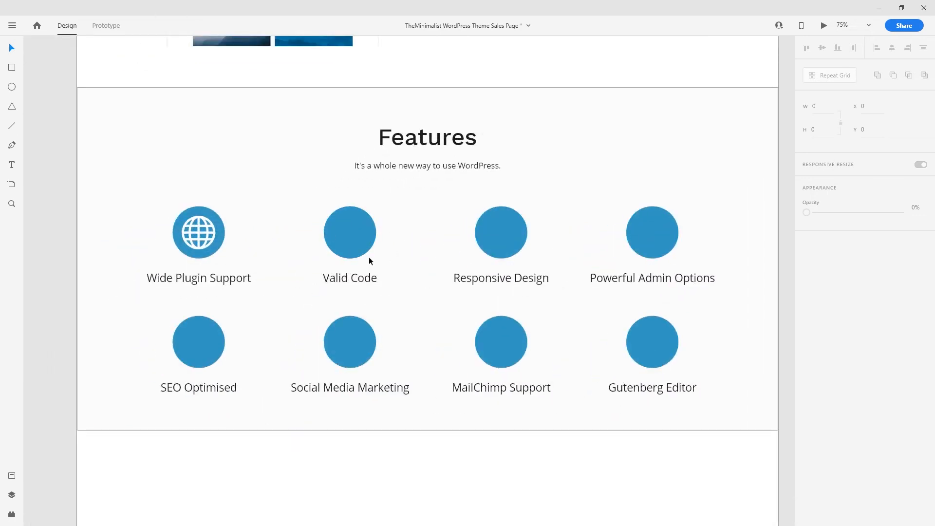
{"action": "key", "text": "ctrl+minus"}
{"action": "key", "text": "ctrl+minus"}
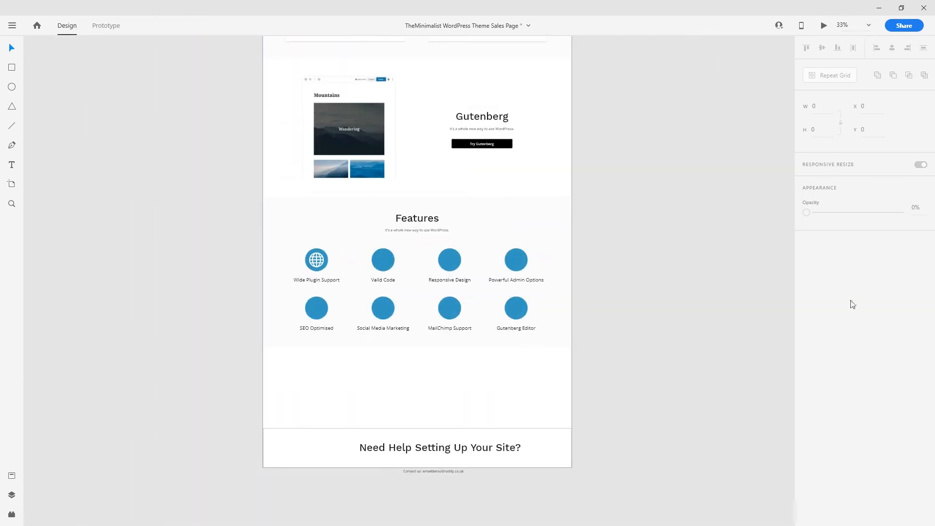
- Move the pile of imported icons to just below the Features section
{"action": "scroll", "coordinate": [173, 179], "scroll_direction": "up", "scroll_amount": 8}
{"action": "scroll", "coordinate": [174, 179], "scroll_direction": "left", "scroll_amount": 5}
{"action": "left_click_drag", "start_coordinate": [310, 150], "coordinate": [471, 54]}
{"action": "left_click_drag", "start_coordinate": [480, 89], "coordinate": [460, 456]}
{"action": "left_click_drag", "start_coordinate": [467, 444], "coordinate": [654, 470]}
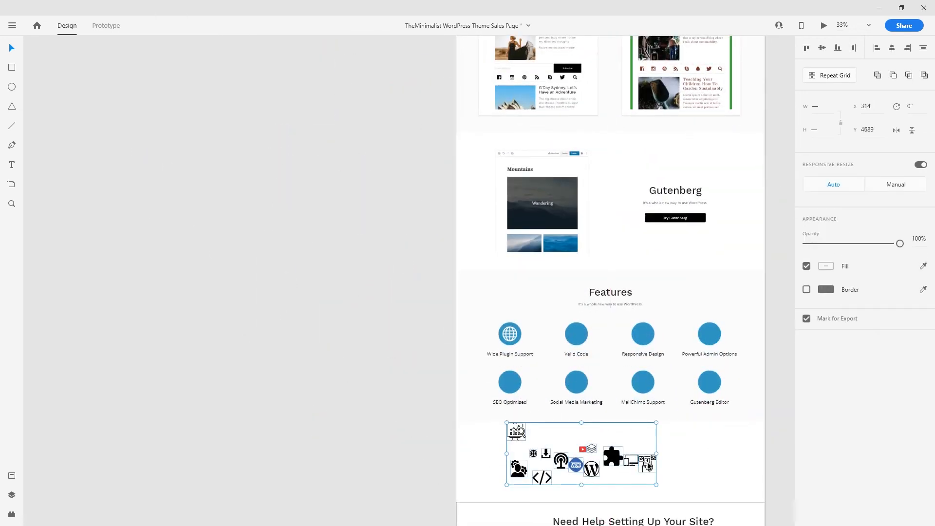
{"action": "key", "text": "ctrl+plus"}
{"action": "key", "text": "ctrl+plus"}
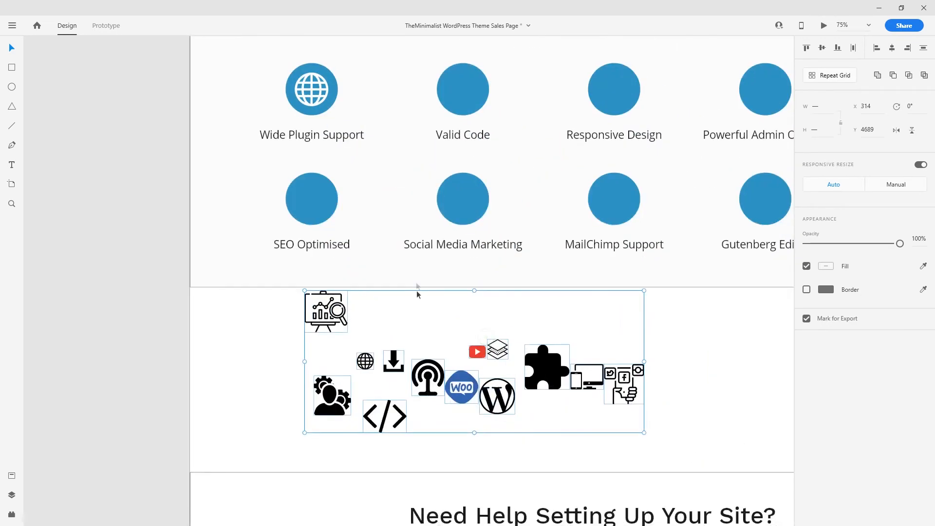
{"action": "left_click", "coordinate": [408, 445]}
- Make the code icon white, shrink it, and place it on the Valid Code circle
{"action": "left_click_drag", "start_coordinate": [401, 441], "coordinate": [476, 94]}
{"action": "scroll", "coordinate": [480, 142], "scroll_direction": "up", "scroll_amount": 5}
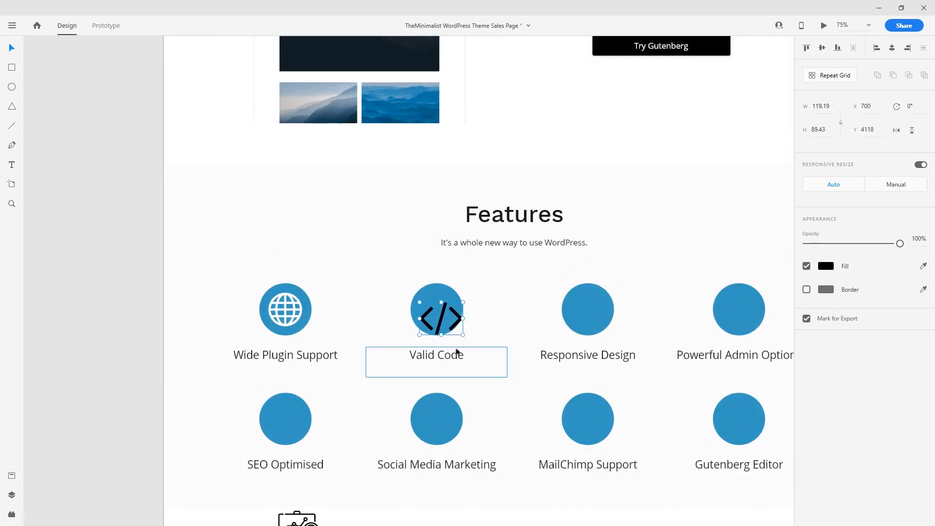
{"action": "key", "text": "ctrl+plus"}
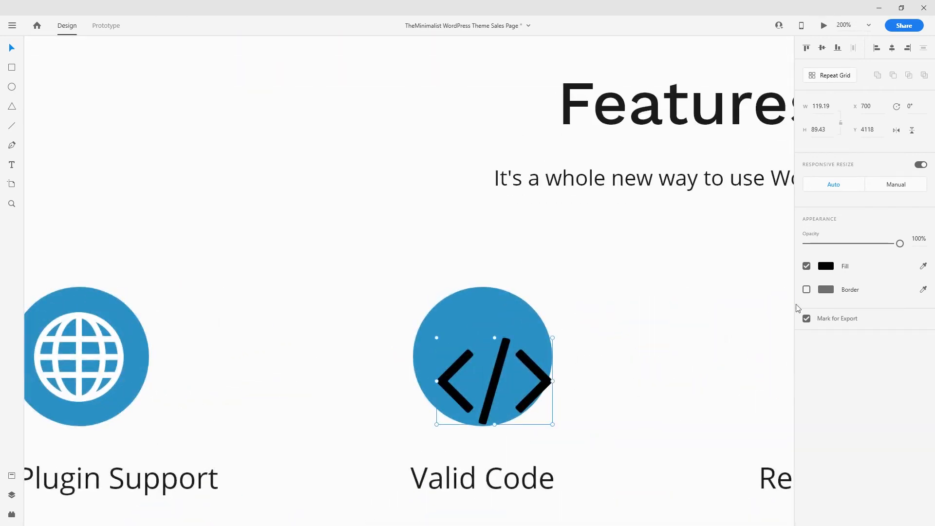
{"action": "left_click", "coordinate": [528, 249]}
{"action": "left_click_drag", "start_coordinate": [498, 374], "coordinate": [229, 346]}
{"action": "left_click_drag", "start_coordinate": [257, 302], "coordinate": [234, 316]}
{"action": "left_click_drag", "start_coordinate": [219, 349], "coordinate": [624, 336]}
- Make a white copy of the devices icon and place it on the Responsive Design circle
{"action": "scroll", "coordinate": [624, 335], "scroll_direction": "down", "scroll_amount": 3}
{"action": "scroll", "coordinate": [624, 335], "scroll_direction": "right", "scroll_amount": 2}
{"action": "key", "text": "ctrl+minus"}
{"action": "key", "text": "ctrl+minus"}
{"action": "key", "text": "ctrl+minus"}
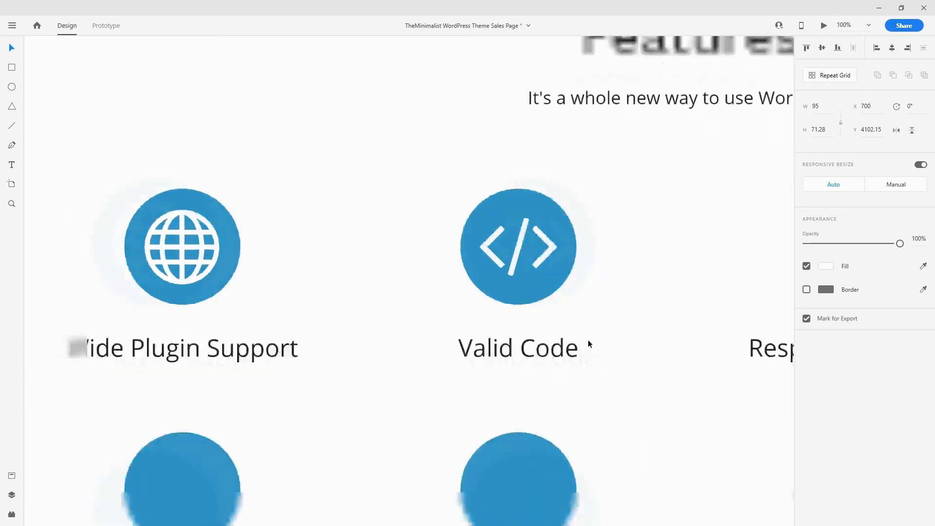
{"action": "left_click_drag", "start_coordinate": [513, 433], "coordinate": [501, 213]}
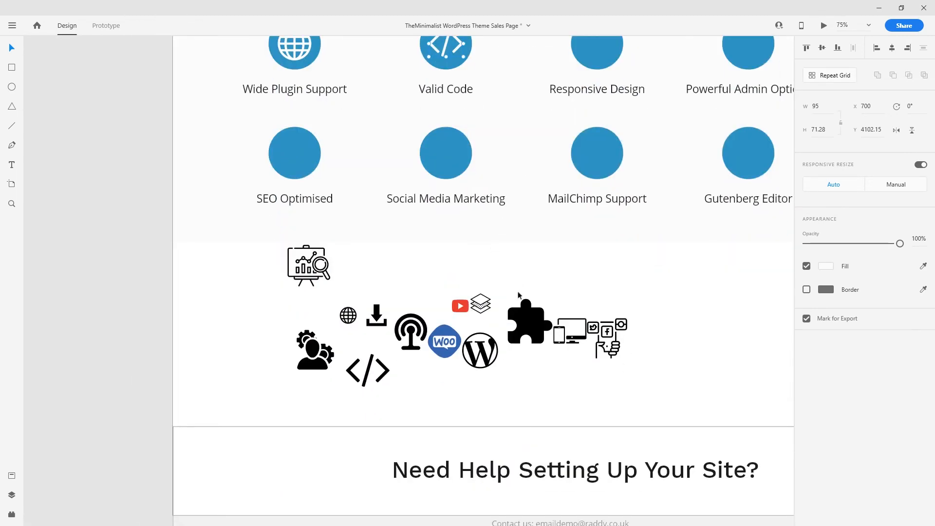
{"action": "left_click_drag", "start_coordinate": [565, 377], "coordinate": [575, 320]}
{"action": "left_click_drag", "start_coordinate": [509, 248], "coordinate": [453, 366]}
{"action": "key", "text": "ctrl+v"}
{"action": "key", "text": "ctrl+plus"}
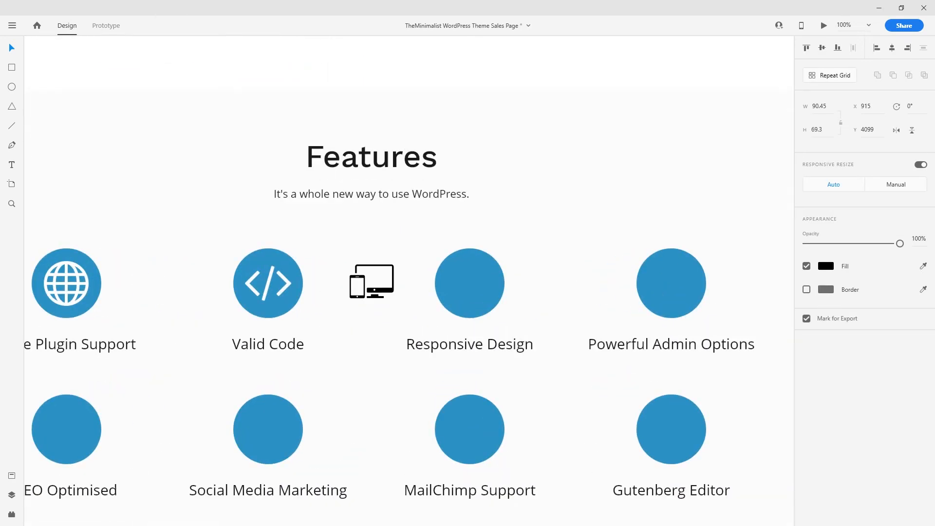
{"action": "left_click", "coordinate": [923, 266]}
{"action": "left_click", "coordinate": [628, 237]}
{"action": "key", "text": "ctrl+plus"}
{"action": "key", "text": "ctrl+plus"}
{"action": "left_click_drag", "start_coordinate": [344, 287], "coordinate": [562, 300]}
{"action": "left_click", "coordinate": [636, 380]}
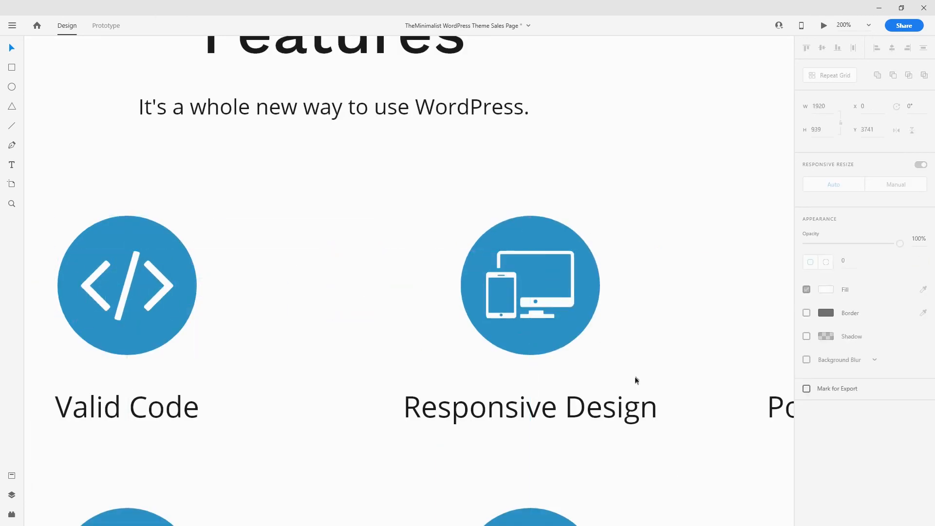
- Put a white, resized gears icon centred on the Powerful Admin Options circle
{"action": "key", "text": "ctrl+minus"}
{"action": "key", "text": "ctrl+minus"}
{"action": "key", "text": "ctrl+minus"}
{"action": "left_click", "coordinate": [252, 368]}
{"action": "key", "text": "ctrl+v"}
{"action": "key", "text": "ctrl+plus"}
{"action": "left_click_drag", "start_coordinate": [270, 283], "coordinate": [466, 252]}
{"action": "key", "text": "ctrl+plus"}
{"action": "key", "text": "ctrl+plus"}
{"action": "left_click", "coordinate": [922, 266]}
{"action": "left_click", "coordinate": [176, 248]}
{"action": "left_click_drag", "start_coordinate": [517, 224], "coordinate": [549, 227]}
{"action": "left_click_drag", "start_coordinate": [607, 280], "coordinate": [582, 254]}
{"action": "left_click_drag", "start_coordinate": [545, 233], "coordinate": [554, 247]}
{"action": "left_click", "coordinate": [688, 296]}
- Place a white analytics icon on the SEO Optimised circle
{"action": "key", "text": "ctrl+minus"}
{"action": "key", "text": "ctrl+minus"}
{"action": "key", "text": "ctrl+minus"}
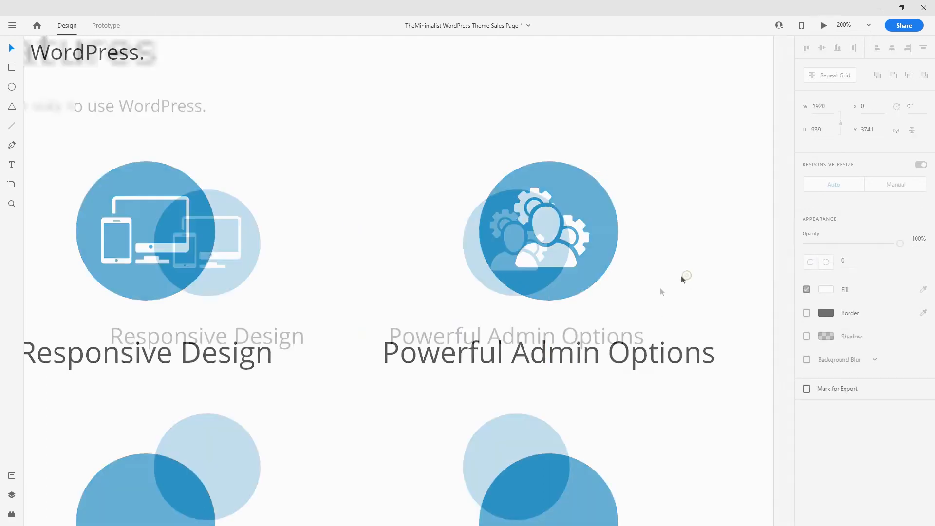
{"action": "left_click_drag", "start_coordinate": [292, 487], "coordinate": [472, 300]}
{"action": "left_click", "coordinate": [502, 373]}
{"action": "left_click_drag", "start_coordinate": [203, 298], "coordinate": [183, 177]}
{"action": "key", "text": "ctrl+plus"}
{"action": "key", "text": "ctrl+plus"}
{"action": "key", "text": "ctrl+plus"}
{"action": "left_click", "coordinate": [922, 266]}
{"action": "left_click", "coordinate": [341, 161]}
{"action": "mouse_move", "coordinate": [269, 282]}
{"action": "left_mouse_down"}
{"action": "mouse_move", "coordinate": [294, 284]}
{"action": "mouse_move", "coordinate": [268, 286]}
{"action": "left_mouse_up"}
{"action": "key", "text": "ctrl+minus"}
{"action": "key", "text": "ctrl+minus"}
{"action": "key", "text": "ctrl+minus"}
{"action": "left_click", "coordinate": [368, 287]}
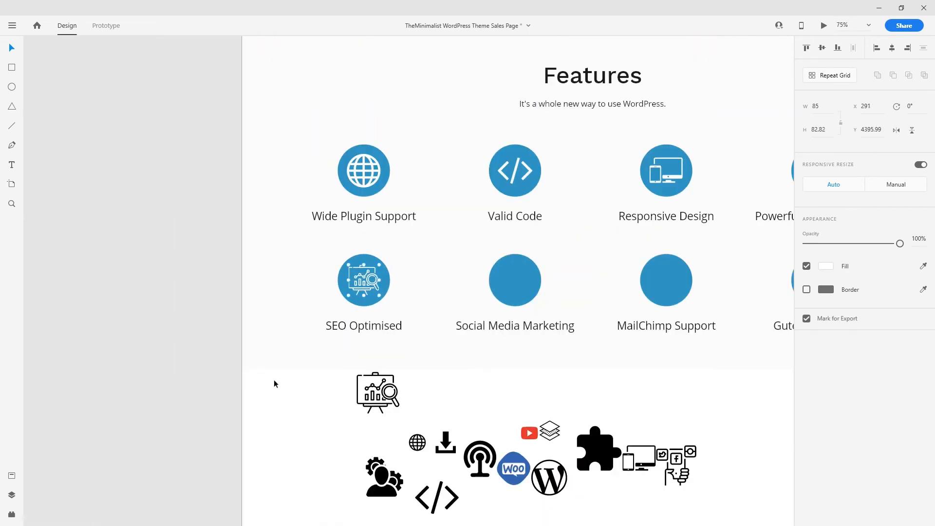
- Put the social media icon on Social Media Marketing and centre the globe on MailChimp Support
{"action": "scroll", "coordinate": [438, 414], "scroll_direction": "down", "scroll_amount": 2}
{"action": "key", "text": "ctrl+plus"}
{"action": "key", "text": "ctrl+plus"}
{"action": "key", "text": "ctrl+plus"}
{"action": "left_click_drag", "start_coordinate": [617, 442], "coordinate": [423, 185]}
{"action": "key", "text": "ctrl+minus"}
{"action": "key", "text": "ctrl+minus"}
{"action": "key", "text": "ctrl+minus"}
{"action": "scroll", "coordinate": [397, 425], "scroll_direction": "down", "scroll_amount": 1}
{"action": "left_click", "coordinate": [397, 428]}
{"action": "left_click_drag", "start_coordinate": [299, 363], "coordinate": [548, 209]}
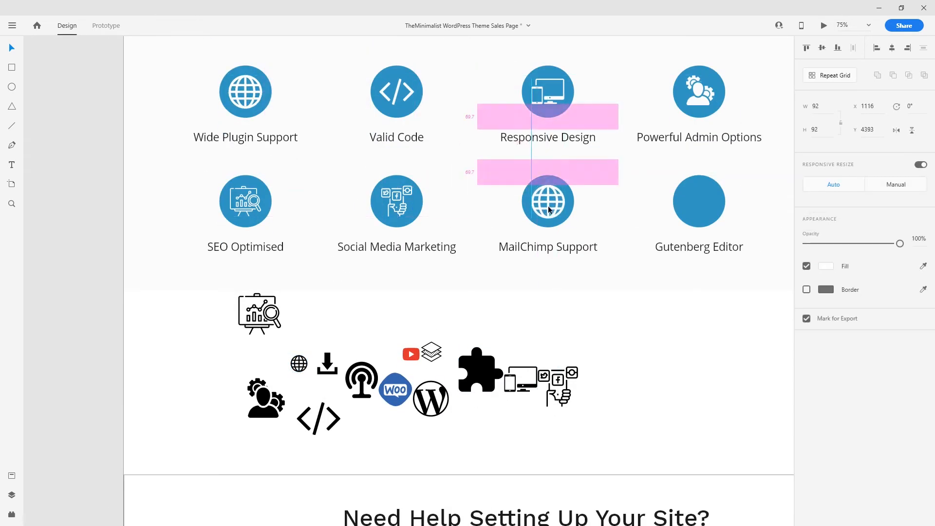
- Make the layers icon white, enlarge it, and centre it on the Gutenberg Editor circle
{"action": "left_click_drag", "start_coordinate": [431, 351], "coordinate": [701, 201]}
{"action": "key", "text": "ctrl+plus"}
{"action": "key", "text": "ctrl+plus"}
{"action": "key", "text": "ctrl+plus"}
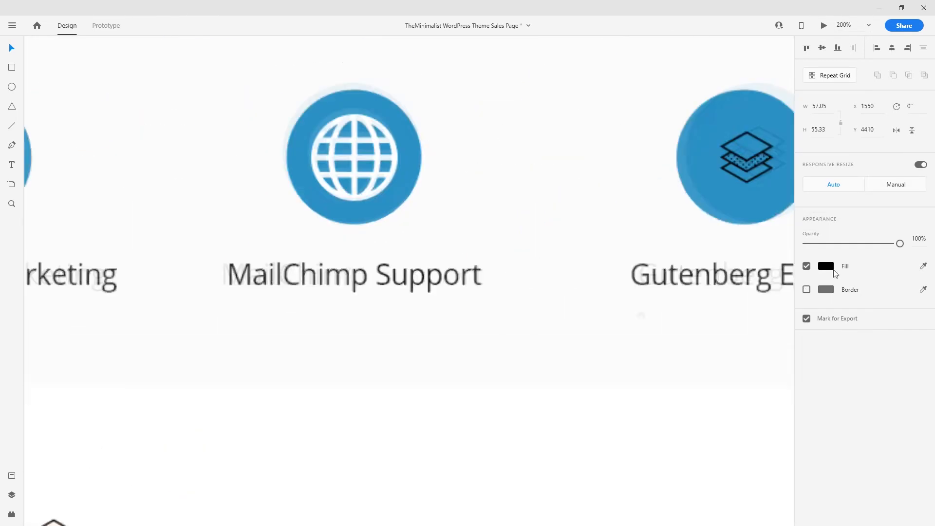
{"action": "left_click", "coordinate": [826, 267]}
{"action": "left_click_drag", "start_coordinate": [721, 243], "coordinate": [525, 287]}
{"action": "left_click_drag", "start_coordinate": [589, 222], "coordinate": [616, 249]}
{"action": "left_click_drag", "start_coordinate": [584, 227], "coordinate": [568, 214]}
{"action": "key", "text": "ctrl+minus"}
{"action": "key", "text": "ctrl+minus"}
{"action": "key", "text": "ctrl+minus"}
{"action": "key", "text": "ctrl+minus"}
- Delete the leftover unused icons
{"action": "left_click_drag", "start_coordinate": [507, 374], "coordinate": [589, 360]}
{"action": "left_click", "coordinate": [519, 411]}
{"action": "left_click_drag", "start_coordinate": [518, 410], "coordinate": [159, 314]}
{"action": "key", "text": "Delete"}
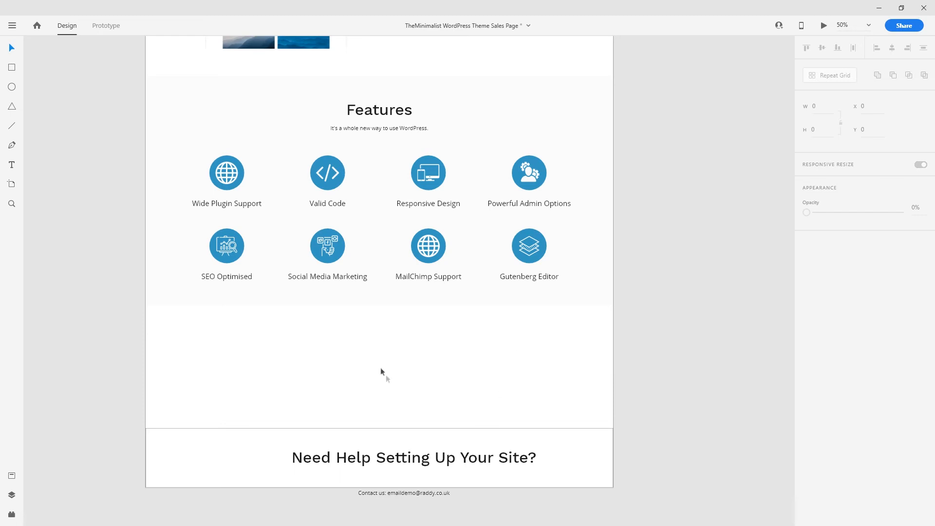
- Review the finished Features grid and bring the Need Help Setting Up Your Site? section into view
{"action": "scroll", "coordinate": [388, 375], "scroll_direction": "up", "scroll_amount": 3}
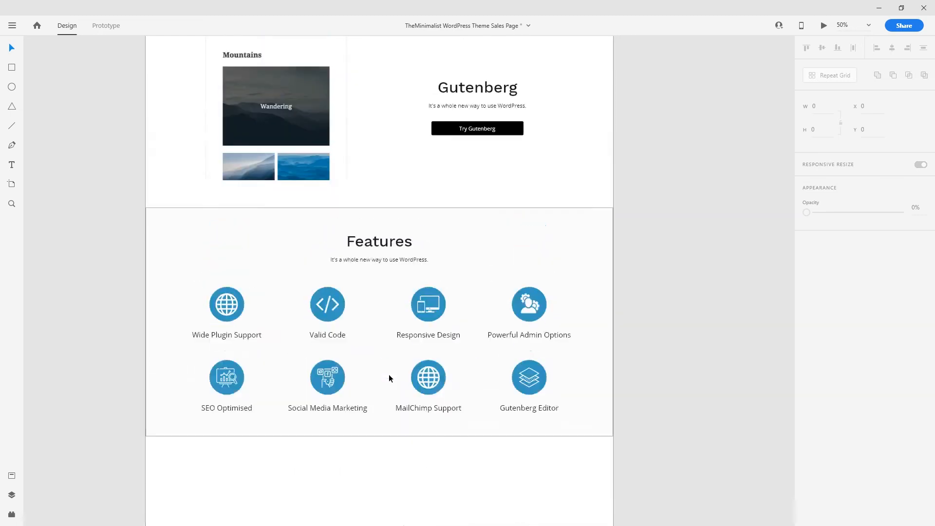
{"action": "scroll", "coordinate": [388, 375], "scroll_direction": "down", "scroll_amount": 2}
{"action": "key", "text": "ctrl+plus"}
{"action": "key", "text": "ctrl+minus"}
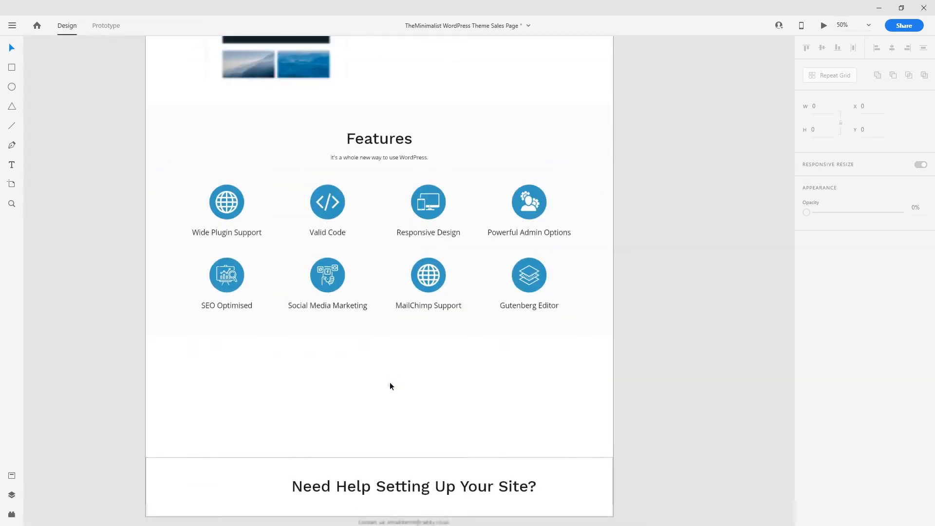
{"action": "key", "text": "ctrl+plus"}
{"action": "left_click", "coordinate": [438, 317]}
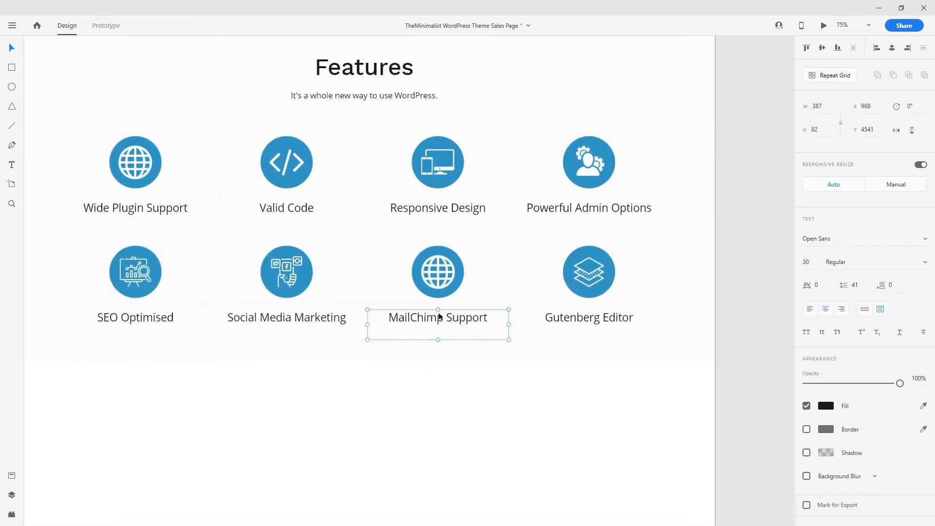
{"action": "left_click", "coordinate": [460, 421]}
{"action": "scroll", "coordinate": [460, 423], "scroll_direction": "down", "scroll_amount": 1}
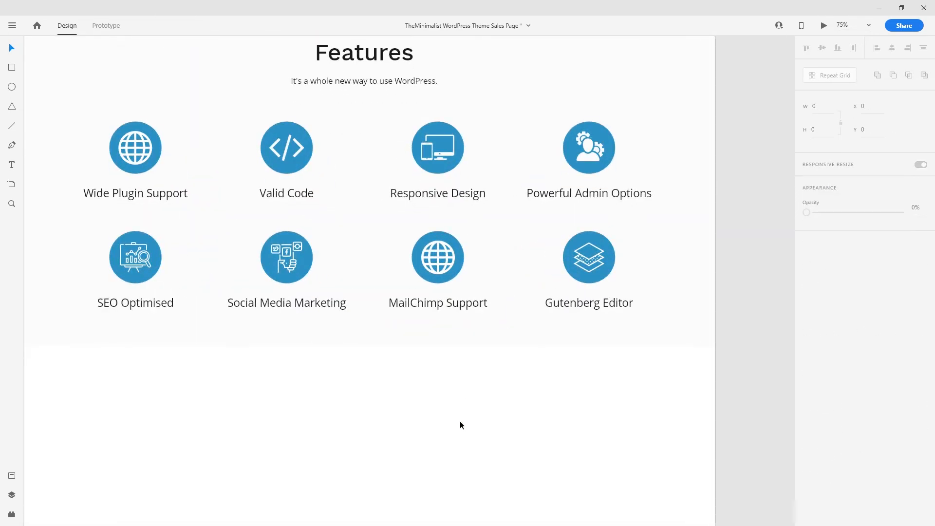
{"action": "scroll", "coordinate": [438, 409], "scroll_direction": "up", "scroll_amount": 3}
{"action": "left_click_drag", "start_coordinate": [365, 330], "coordinate": [421, 219]}
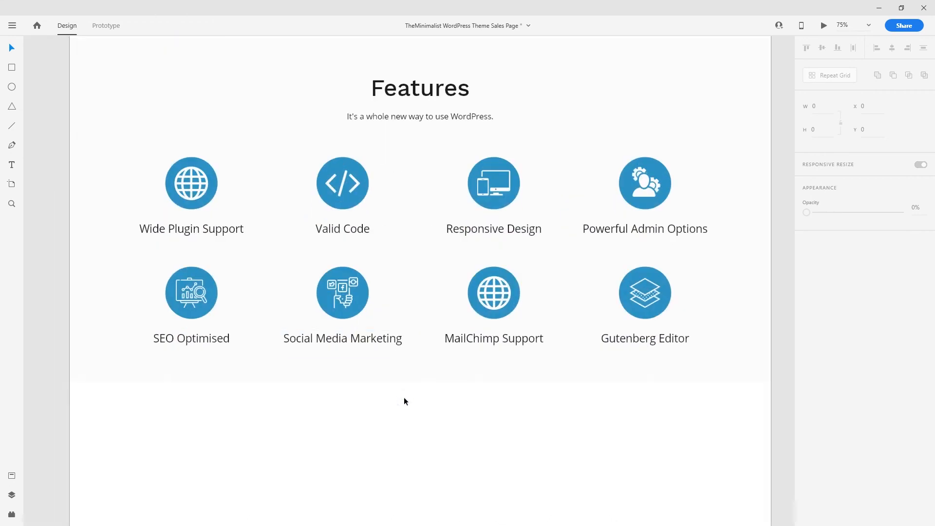
{"action": "left_click_drag", "start_coordinate": [449, 428], "coordinate": [410, 233]}
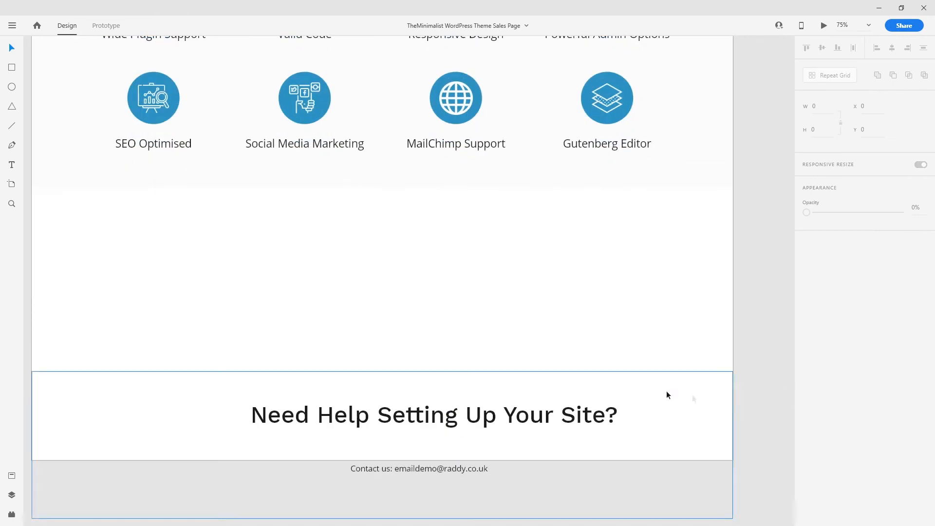
- Move the white background block up beneath Features and make it taller
{"action": "left_click", "coordinate": [391, 375]}
{"action": "left_click_drag", "start_coordinate": [390, 375], "coordinate": [404, 191]}
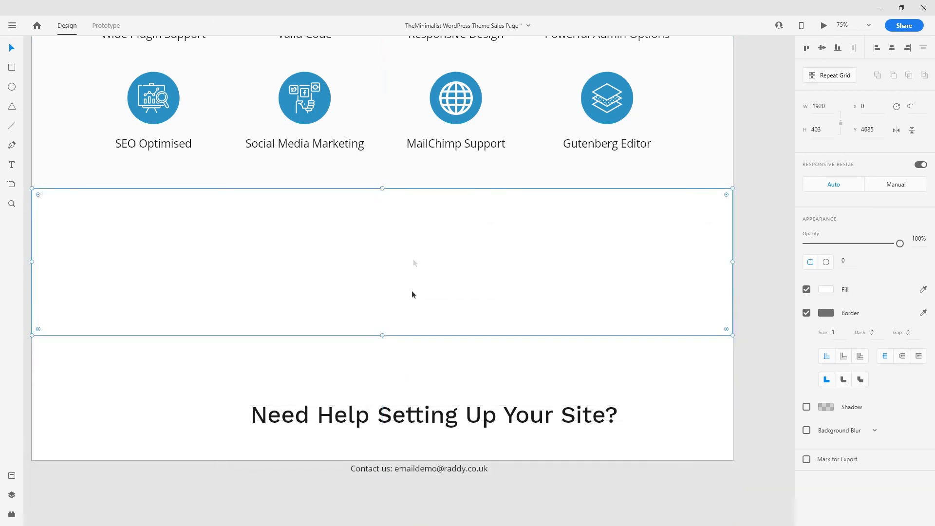
{"action": "left_click_drag", "start_coordinate": [384, 336], "coordinate": [380, 382]}
- Move the Need Help Setting Up Your Site? heading into the block and align it to the block's middle
{"action": "left_click", "coordinate": [361, 422]}
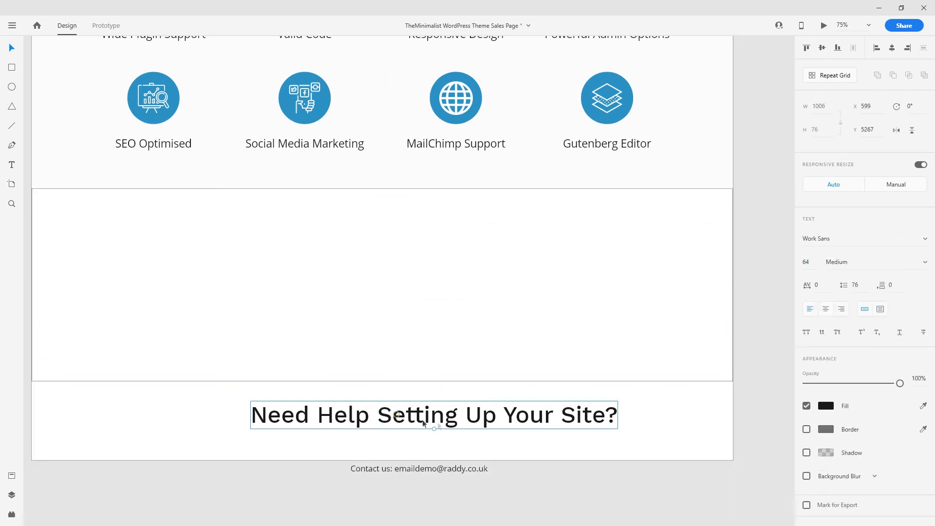
{"action": "left_click_drag", "start_coordinate": [478, 427], "coordinate": [426, 275]}
{"action": "left_click", "coordinate": [603, 255], "text": "shift"}
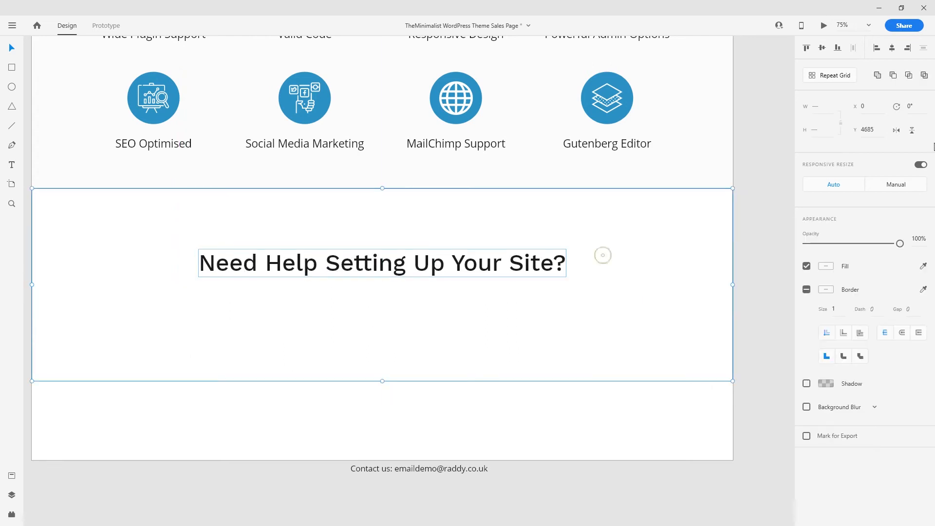
{"action": "left_click", "coordinate": [822, 48]}
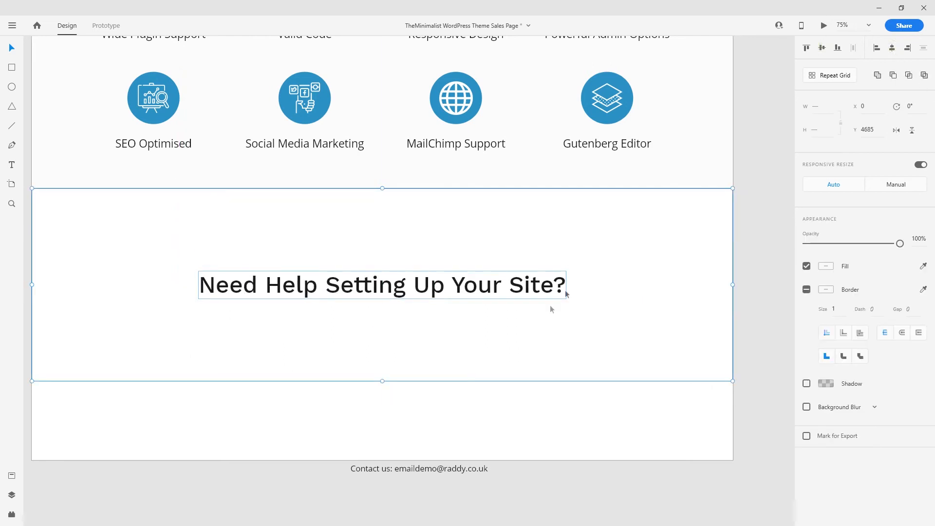
{"action": "left_click", "coordinate": [547, 426]}
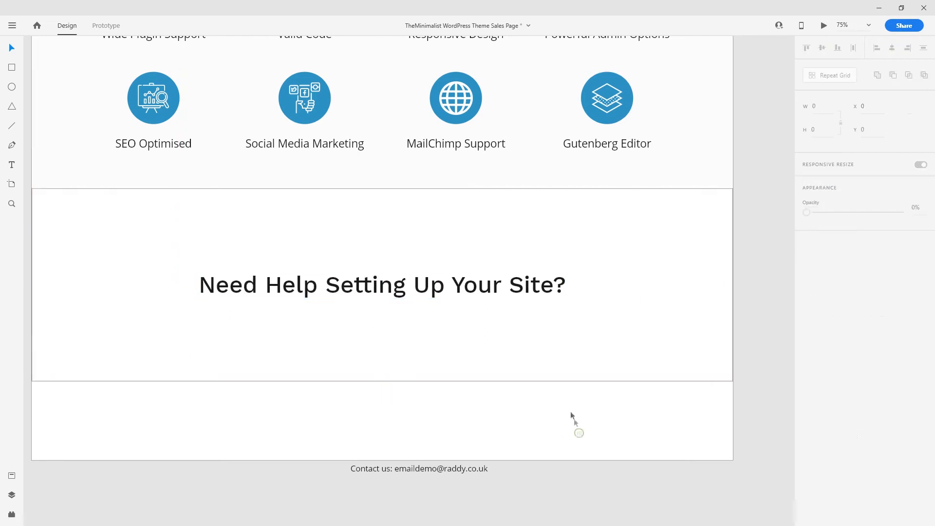
{"action": "left_click", "coordinate": [510, 288]}
{"action": "left_click", "coordinate": [595, 417]}
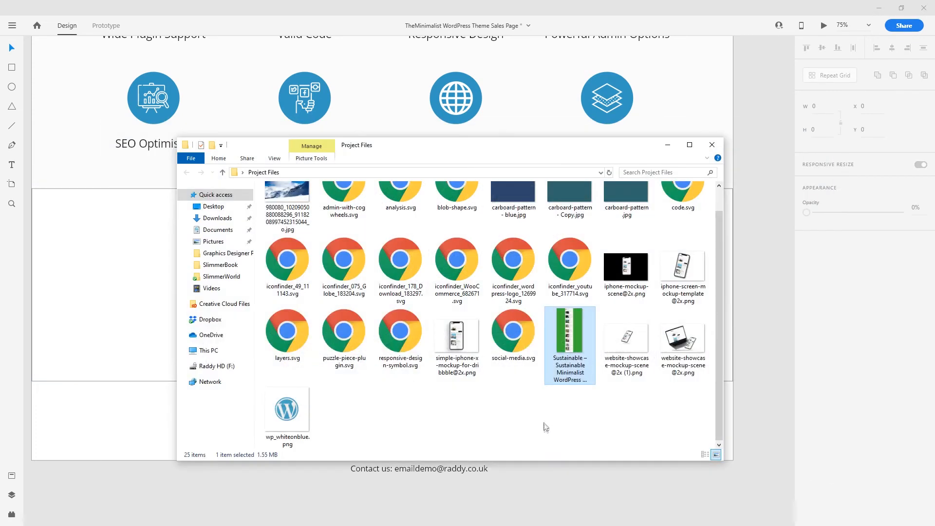
- Fill the empty block with the mountain photo from the project files
{"action": "scroll", "coordinate": [539, 399], "scroll_direction": "up", "scroll_amount": 1}
{"action": "scroll", "coordinate": [527, 397], "scroll_direction": "down", "scroll_amount": 1}
{"action": "scroll", "coordinate": [527, 397], "scroll_direction": "up", "scroll_amount": 1}
{"action": "left_click_drag", "start_coordinate": [285, 222], "coordinate": [119, 278]}
{"action": "left_click", "coordinate": [144, 402]}
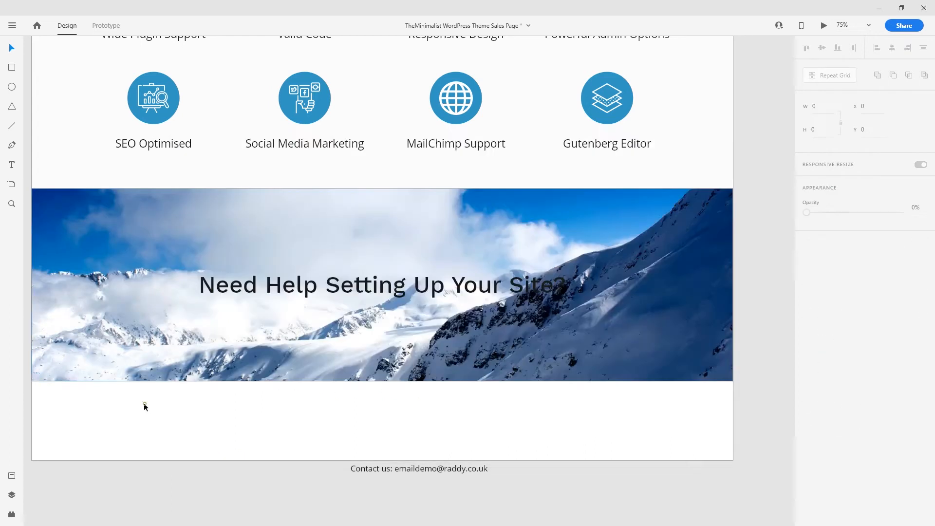
- Copy the hero's blue gradient over the mountain banner, layered above the photo but below the heading
{"action": "scroll", "coordinate": [394, 336], "scroll_direction": "down", "scroll_amount": 3}
{"action": "left_click_drag", "start_coordinate": [425, 103], "coordinate": [419, 276]}
{"action": "left_click_drag", "start_coordinate": [384, 78], "coordinate": [357, 285]}
{"action": "left_click", "coordinate": [284, 244]}
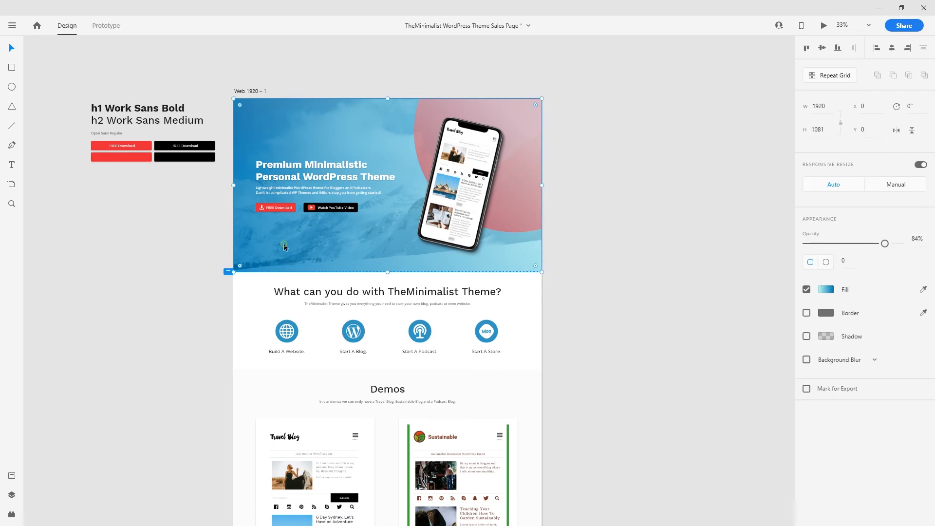
{"action": "key", "text": "ctrl+v"}
{"action": "left_click_drag", "start_coordinate": [389, 98], "coordinate": [442, 265]}
{"action": "key", "text": "ctrl+plus"}
{"action": "key", "text": "ctrl+plus"}
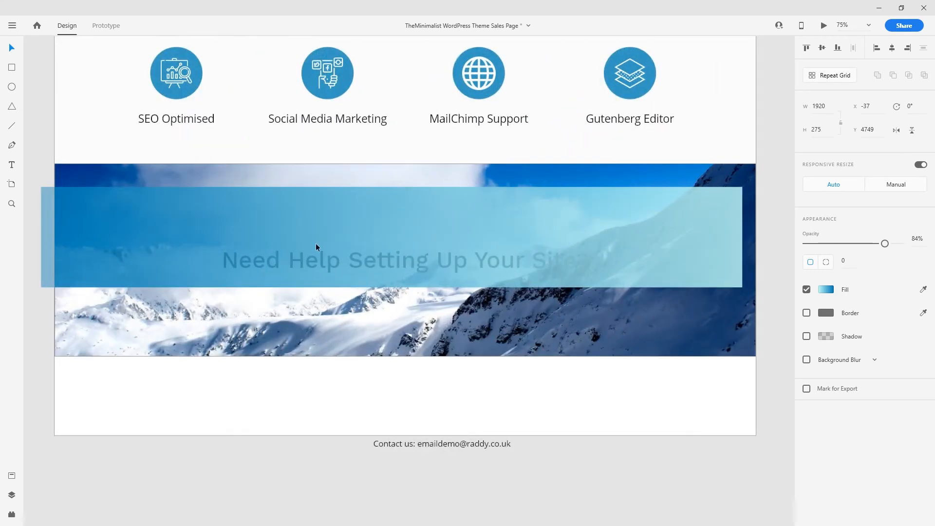
{"action": "left_click_drag", "start_coordinate": [317, 246], "coordinate": [327, 219]}
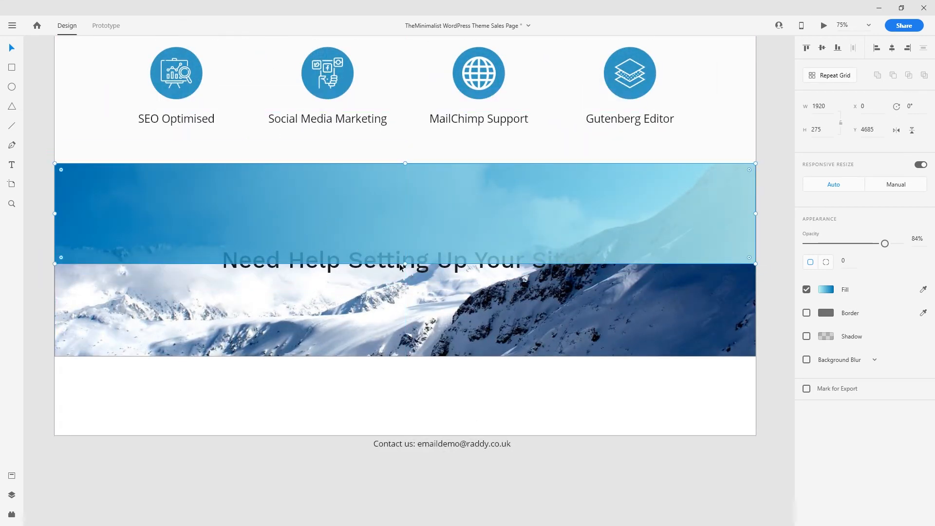
{"action": "left_click_drag", "start_coordinate": [405, 264], "coordinate": [419, 357]}
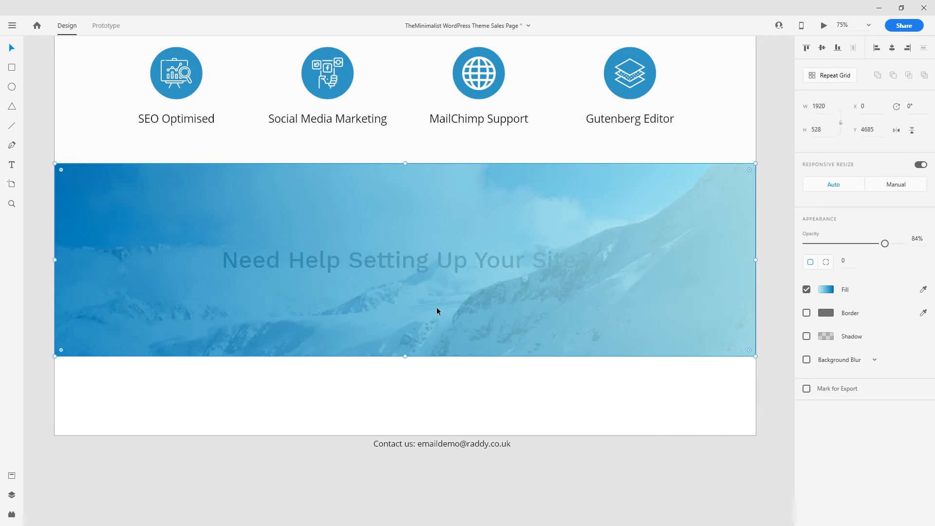
{"action": "key", "text": "ctrl+shift+bracketleft"}
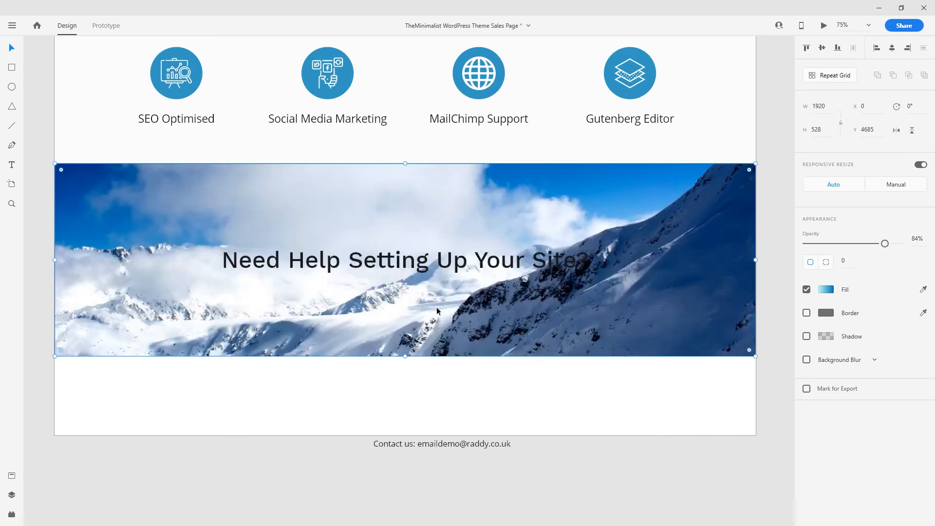
{"action": "key", "text": "ctrl+bracketright"}
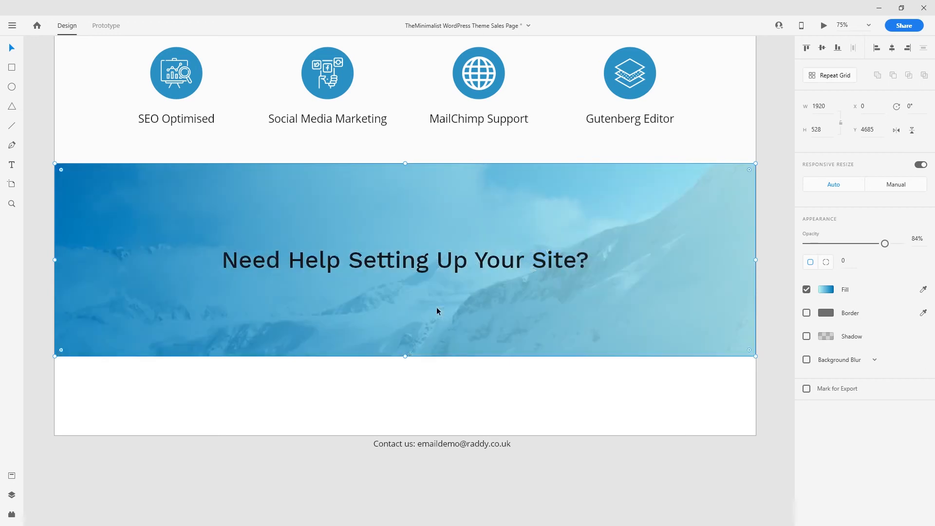
- Set the banner heading's fill to white
{"action": "left_click", "coordinate": [432, 263]}
{"action": "left_click", "coordinate": [826, 406]}
{"action": "left_click_drag", "start_coordinate": [699, 366], "coordinate": [621, 244]}
{"action": "left_click", "coordinate": [593, 407]}
{"action": "left_click", "coordinate": [504, 250]}
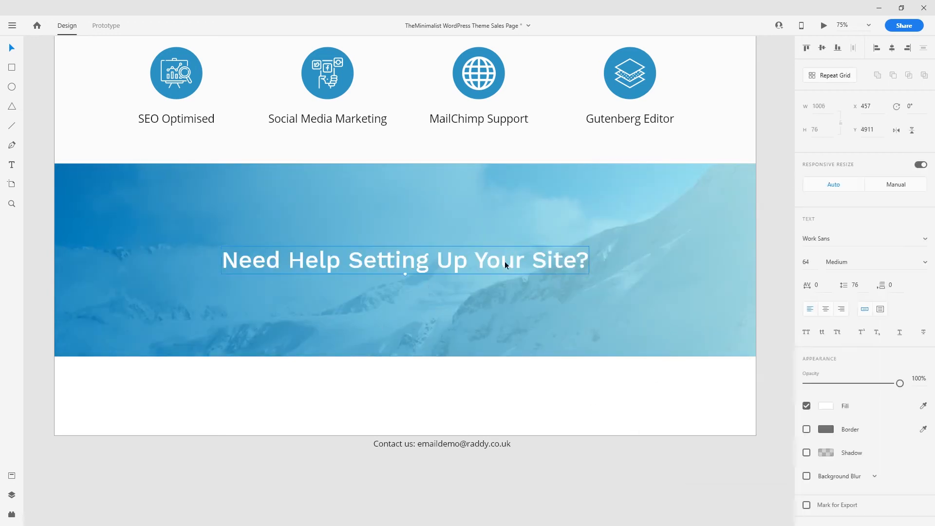
- Give the heading a drop shadow, nudge it up, and move the Contact us line into the banner
{"action": "left_click", "coordinate": [806, 453]}
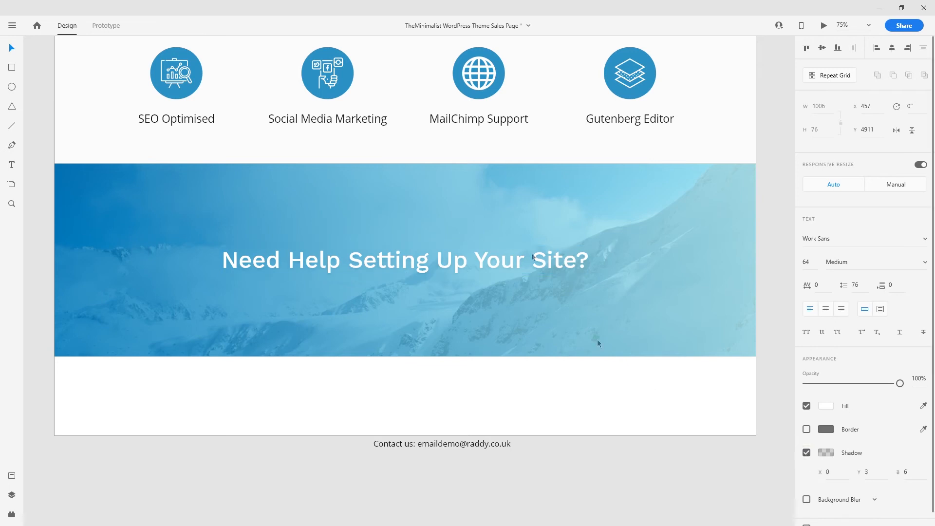
{"action": "key", "text": "shift+Up"}
{"action": "key", "text": "shift+Up"}
{"action": "key", "text": "shift+Up"}
{"action": "key", "text": "shift+Up"}
{"action": "key", "text": "shift+Up"}
{"action": "key", "text": "shift+Up"}
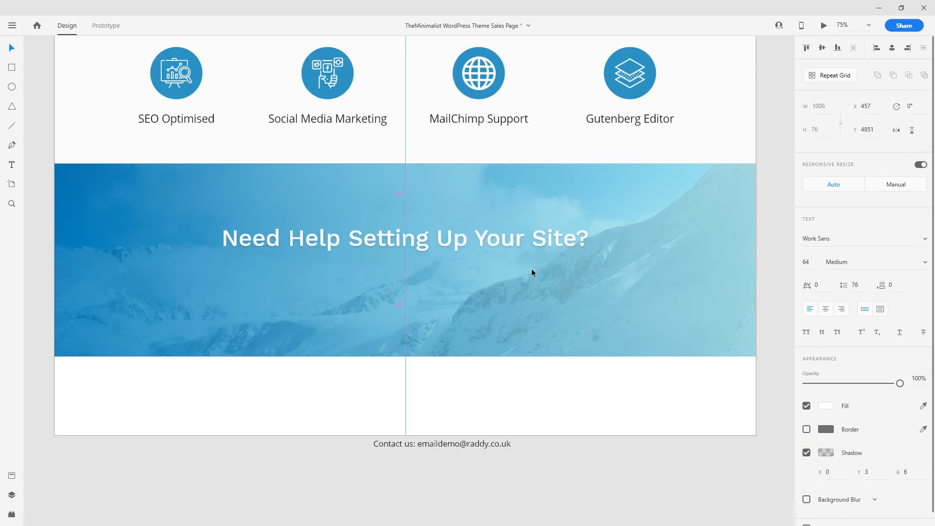
{"action": "left_click", "coordinate": [452, 443]}
{"action": "left_click_drag", "start_coordinate": [452, 443], "coordinate": [416, 290]}
- Place a copy of the heading just below it and reduce its font size to 44
{"action": "left_click", "coordinate": [425, 242]}
{"action": "left_click_drag", "start_coordinate": [424, 243], "coordinate": [423, 285]}
{"action": "left_click", "coordinate": [806, 264]}
{"action": "key", "text": "shift+Down"}
{"action": "key", "text": "shift+Down"}
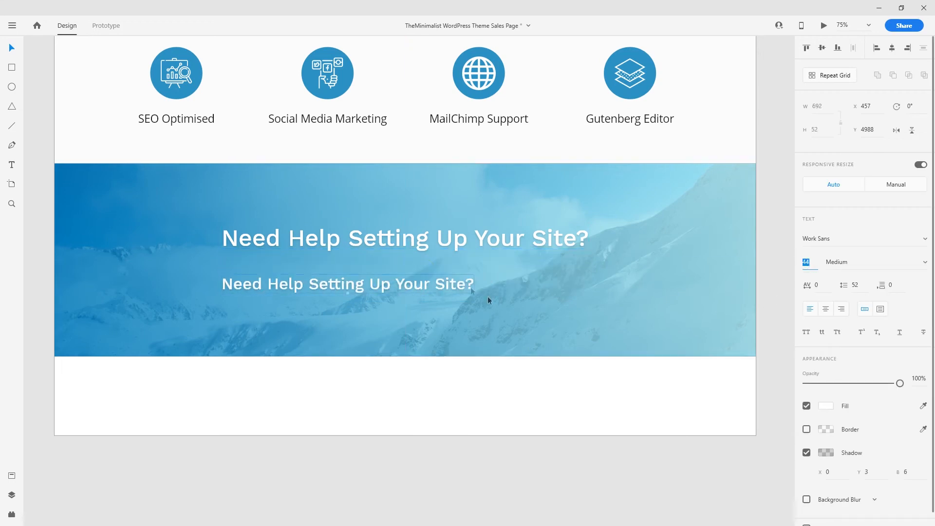
- Replace the copy's text with 'Contact Us:' followed by the contact e-mail address
{"action": "double_click", "coordinate": [458, 282]}
{"action": "type", "text": "Conta"}
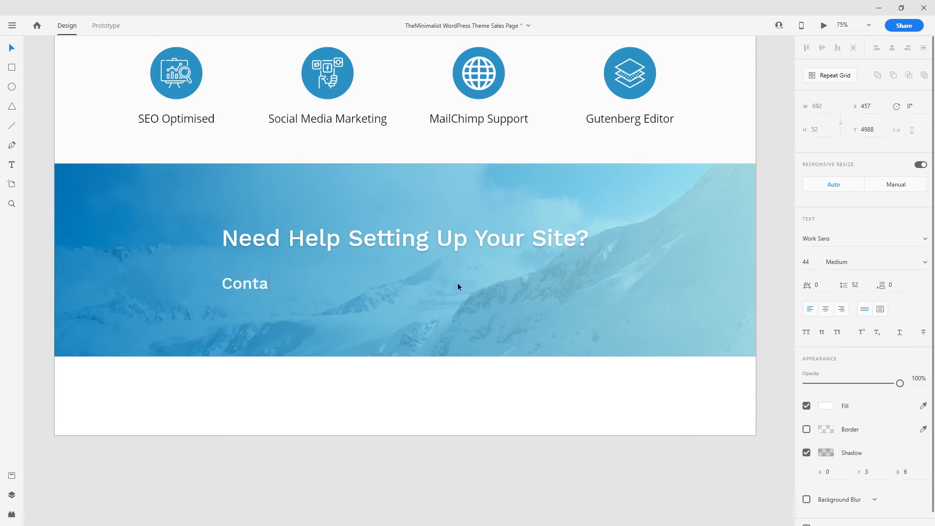
{"action": "key", "text": "Escape"}
- Centre the contact line horizontally under the heading, then select its e-mail address
{"action": "left_click", "coordinate": [373, 227], "text": "shift"}
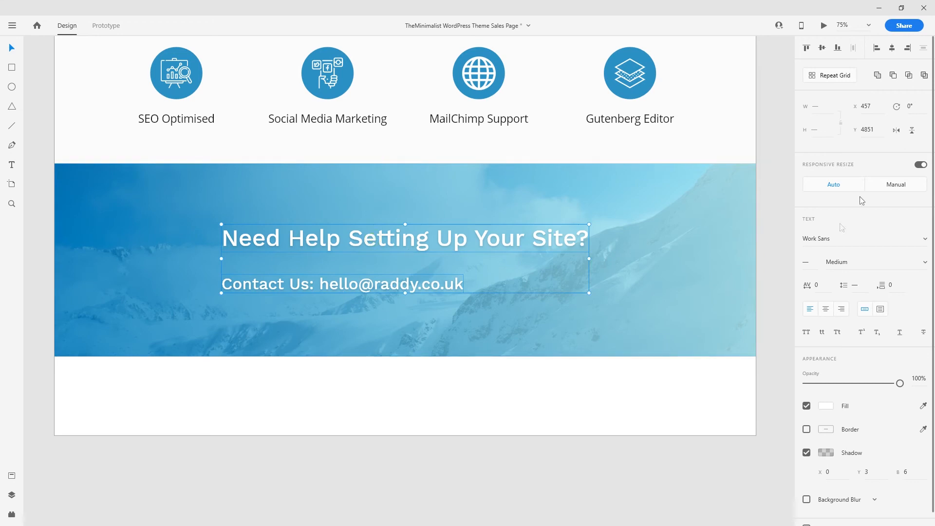
{"action": "left_click", "coordinate": [892, 48]}
{"action": "left_click", "coordinate": [560, 397]}
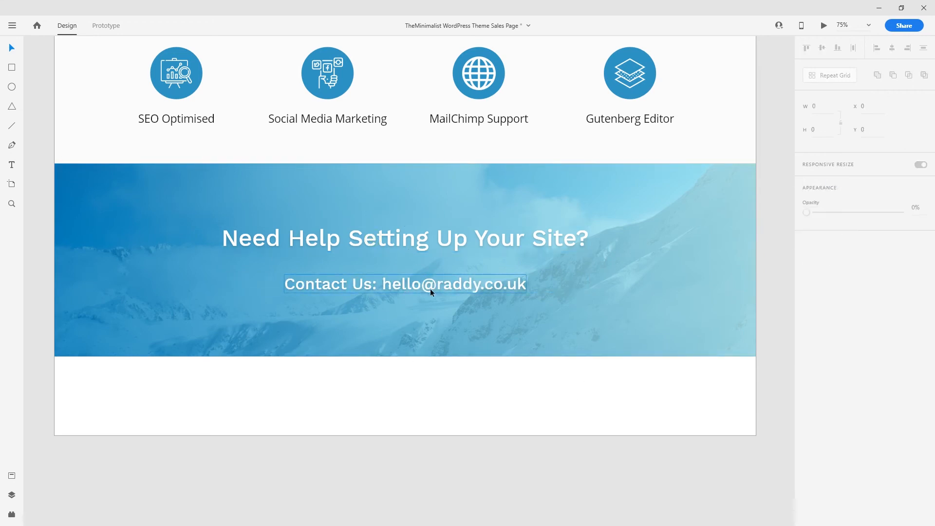
{"action": "double_click", "coordinate": [417, 287]}
{"action": "left_click_drag", "start_coordinate": [383, 284], "coordinate": [547, 299]}
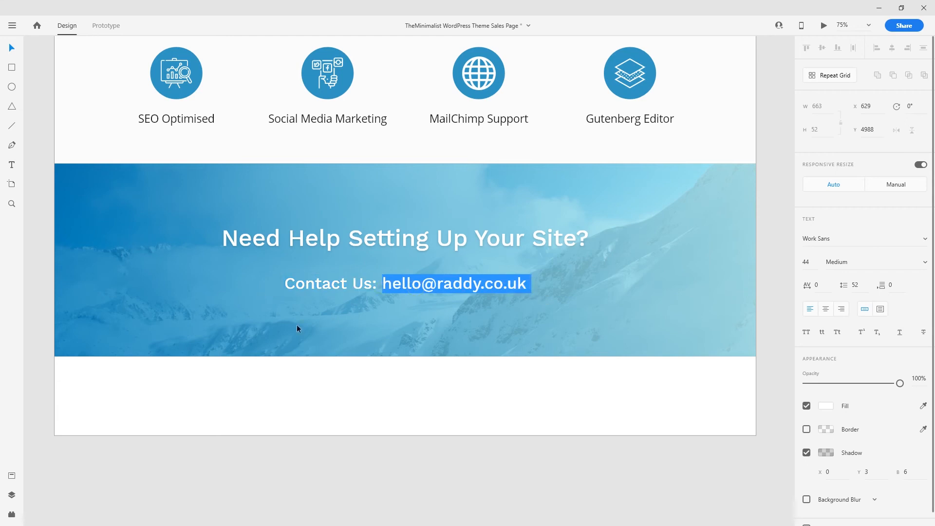
- Try the saved #1A1A1A swatch from Assets on the contact line, then undo the whole-line change
{"action": "left_click", "coordinate": [828, 405]}
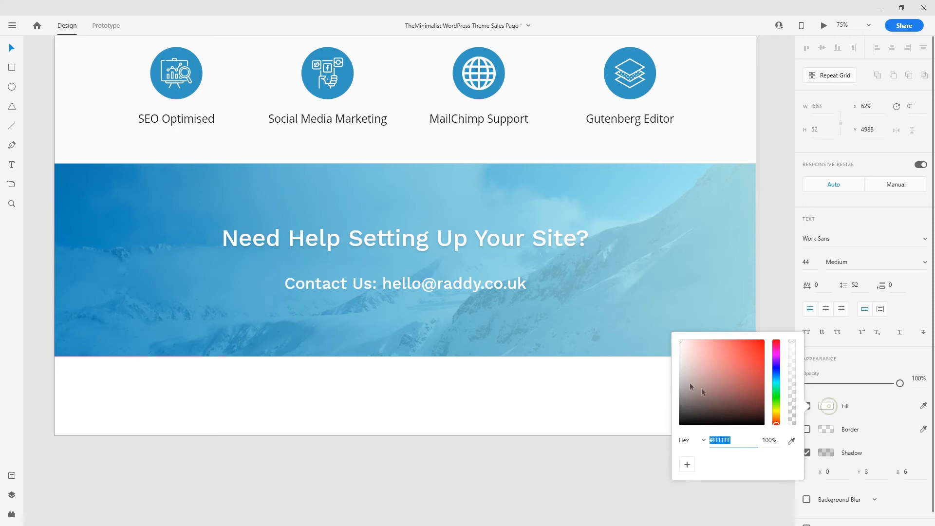
{"action": "left_click", "coordinate": [11, 476]}
{"action": "left_click", "coordinate": [68, 118]}
{"action": "key", "text": "ctrl+z"}
{"action": "double_click", "coordinate": [545, 284]}
{"action": "left_click_drag", "start_coordinate": [502, 284], "coordinate": [670, 292]}
{"action": "key", "text": "Escape"}
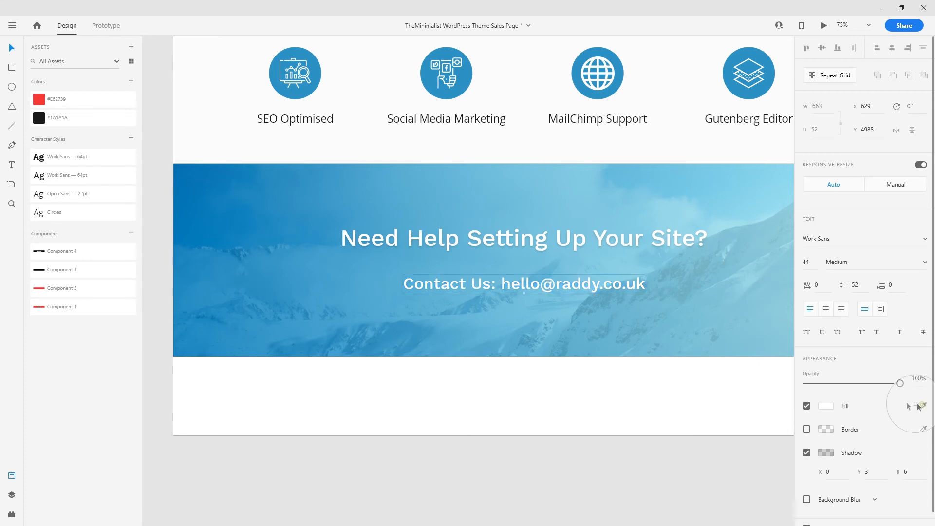
{"action": "left_click", "coordinate": [42, 120]}
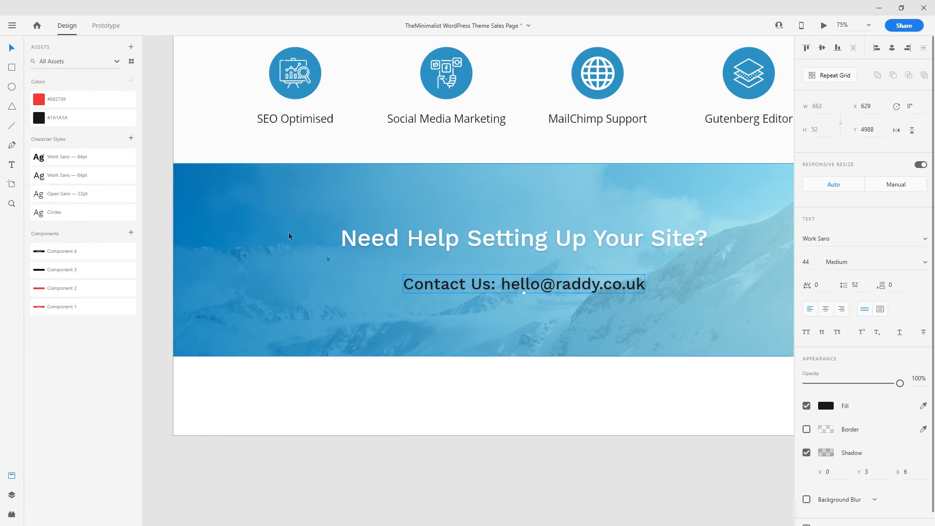
{"action": "key", "text": "ctrl+z"}
- Fill only the selected e-mail address with #1A1A1A, leaving 'Contact Us:' white
{"action": "double_click", "coordinate": [534, 289]}
{"action": "left_click_drag", "start_coordinate": [502, 284], "coordinate": [645, 283]}
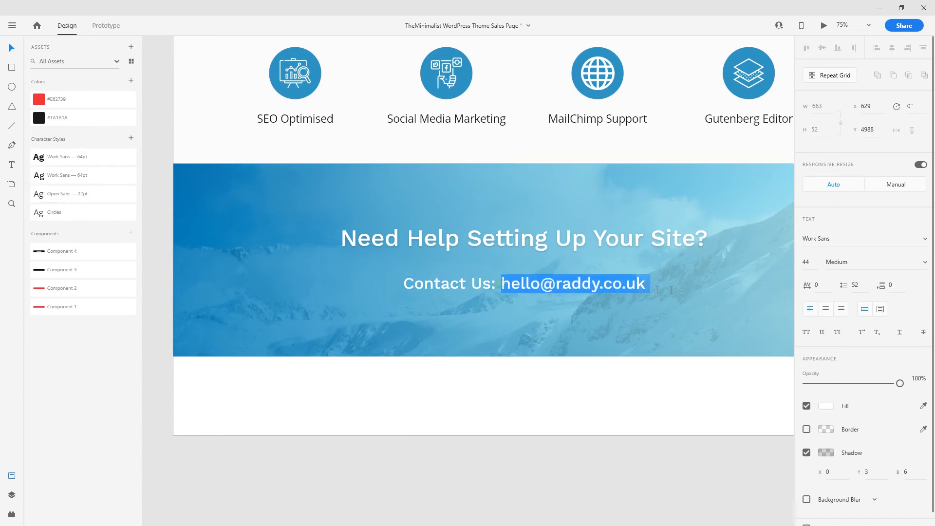
{"action": "left_click", "coordinate": [826, 406]}
{"action": "type", "text": "1A1"}
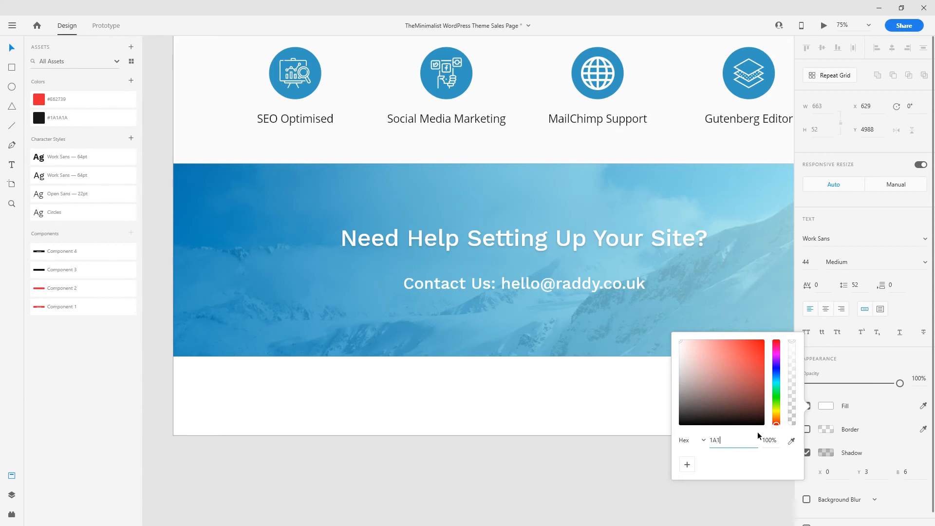
{"action": "type", "text": "A1A"}
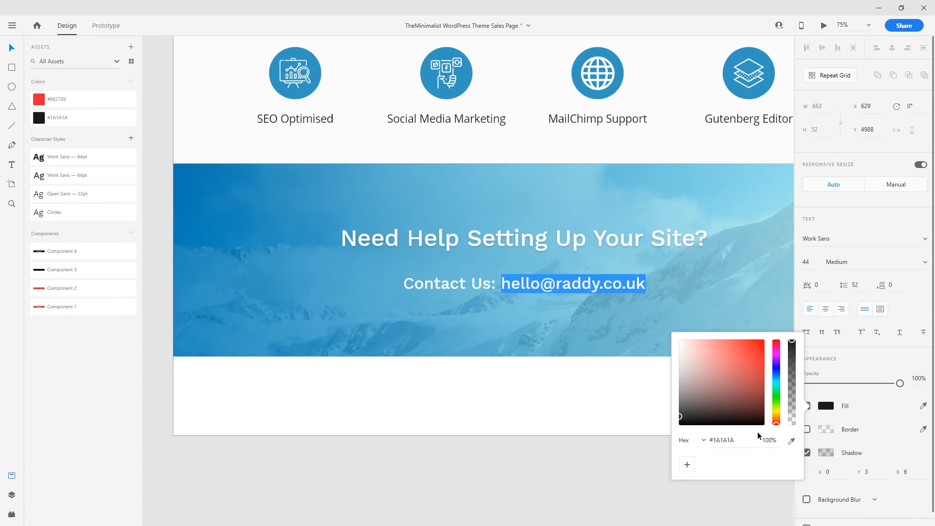
{"action": "left_click", "coordinate": [512, 389]}
{"action": "left_click", "coordinate": [514, 391]}
{"action": "left_click", "coordinate": [516, 395]}
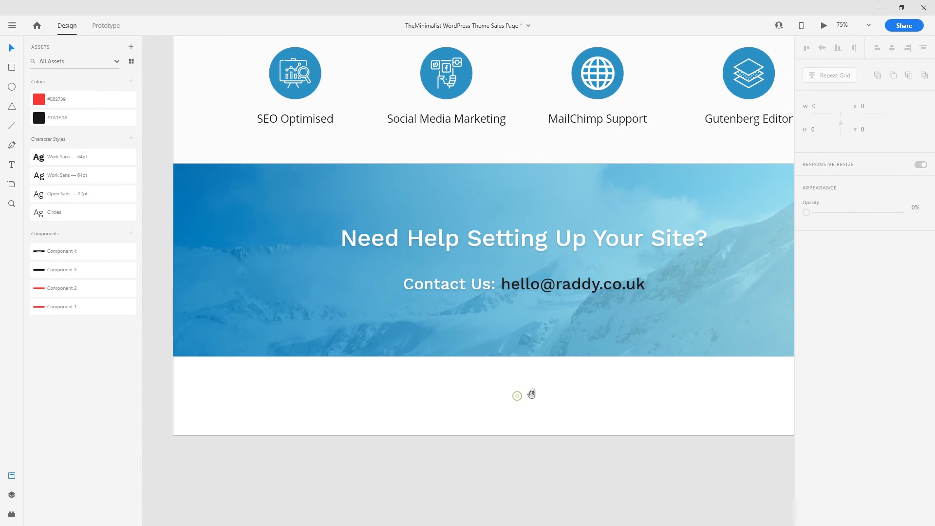
{"action": "left_click_drag", "start_coordinate": [527, 391], "coordinate": [442, 430]}
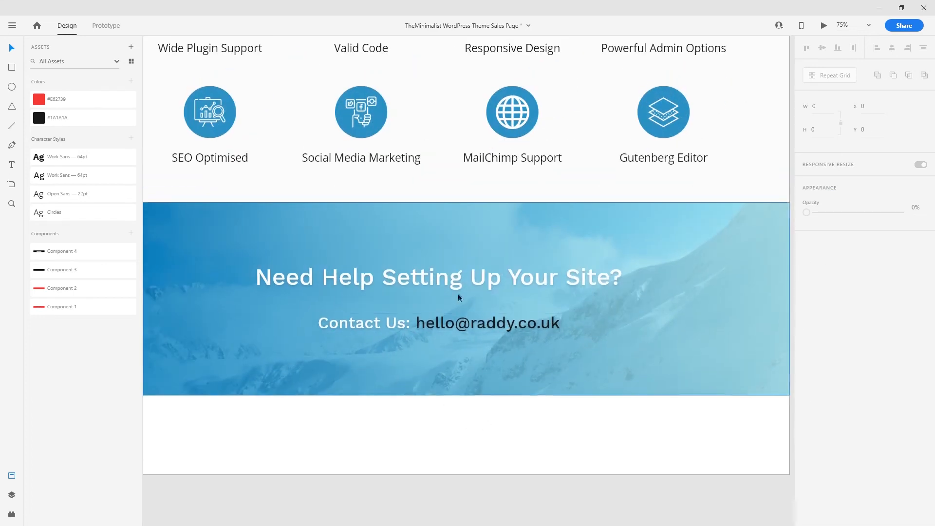
- Group the banner's headline and contact line together
{"action": "left_click", "coordinate": [469, 282]}
{"action": "left_click", "coordinate": [468, 277], "text": "shift"}
{"action": "left_click_drag", "start_coordinate": [469, 277], "coordinate": [468, 277]}
{"action": "left_click", "coordinate": [460, 428]}
{"action": "left_click", "coordinate": [457, 327]}
{"action": "left_click", "coordinate": [470, 277], "text": "shift"}
{"action": "key", "text": "ctrl+g"}
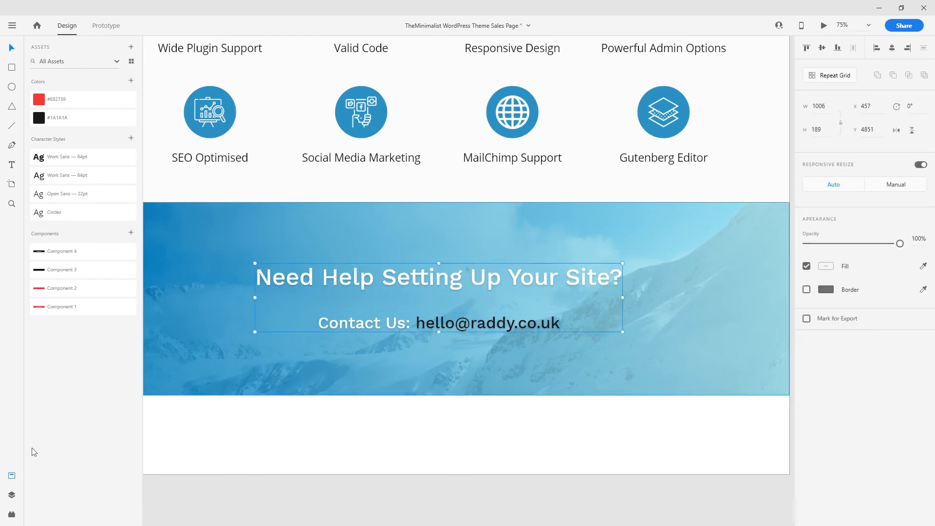
- Centre the text group vertically within the mountain banner
{"action": "key", "text": "ctrl+shift+y"}
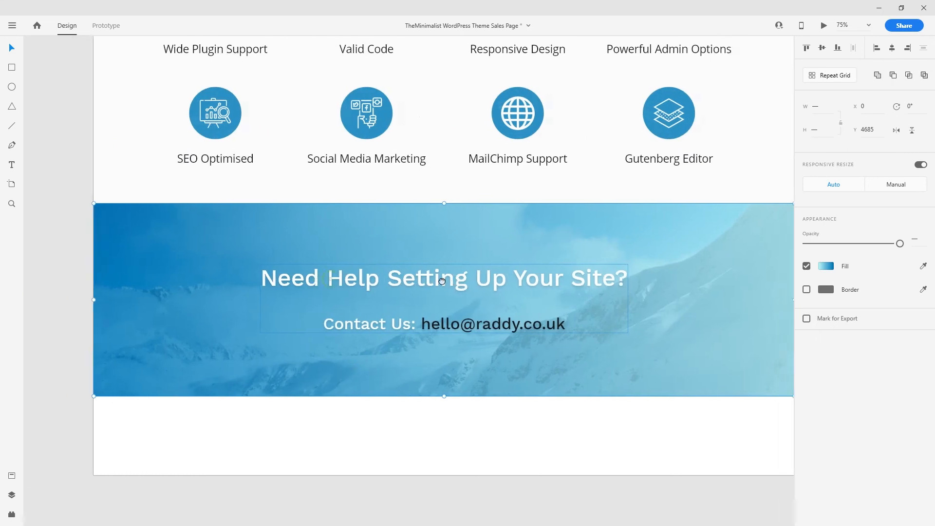
{"action": "left_click", "coordinate": [730, 241], "text": "shift"}
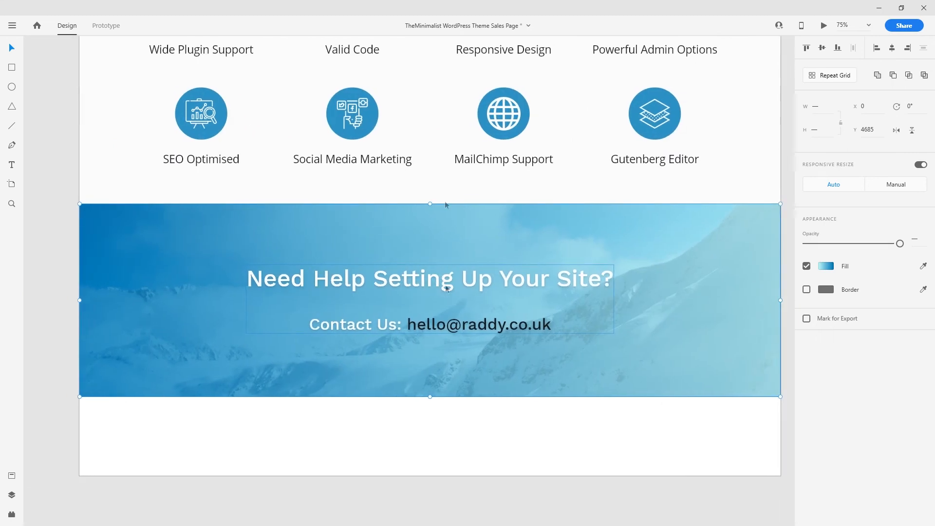
{"action": "left_click", "coordinate": [825, 51]}
{"action": "left_click", "coordinate": [530, 451]}
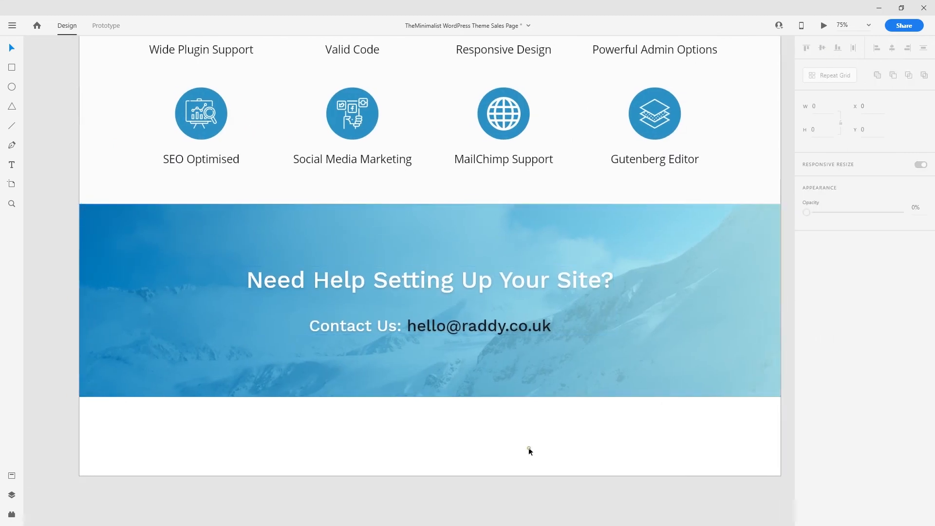
- Pull the artboard's bottom edge up to the banner, save, and preview the page
{"action": "left_click", "coordinate": [479, 431]}
{"action": "left_click_drag", "start_coordinate": [430, 475], "coordinate": [435, 397]}
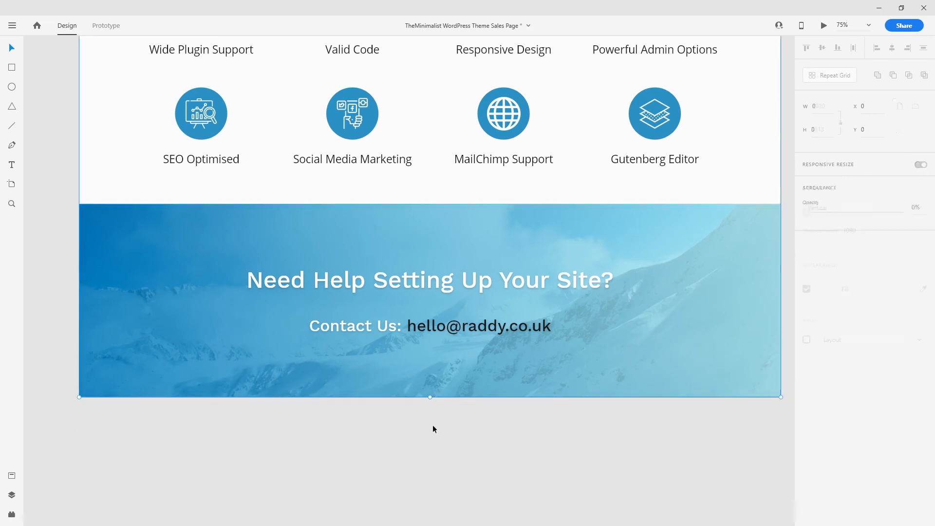
{"action": "left_click", "coordinate": [433, 425]}
{"action": "key", "text": "ctrl+minus"}
{"action": "key", "text": "ctrl+minus"}
{"action": "scroll", "coordinate": [487, 370], "scroll_direction": "up", "scroll_amount": 5}
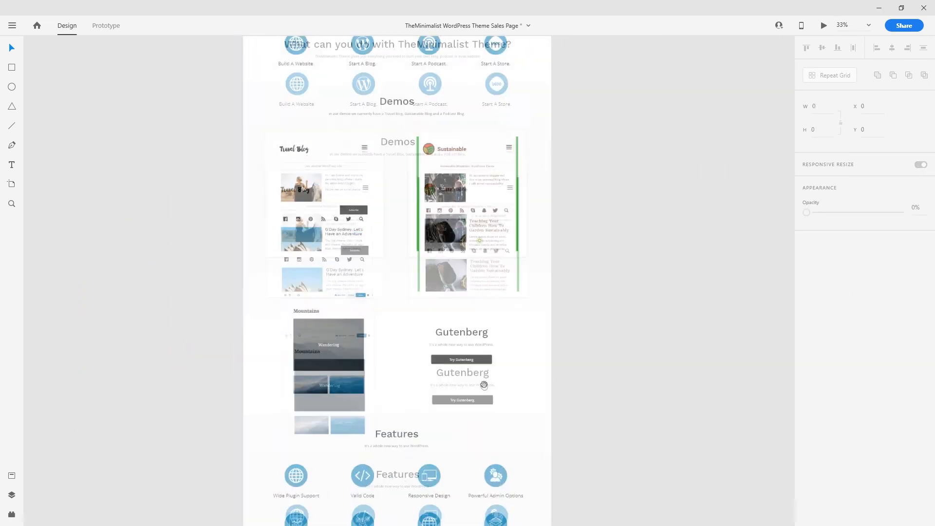
{"action": "scroll", "coordinate": [488, 312], "scroll_direction": "up", "scroll_amount": 4}
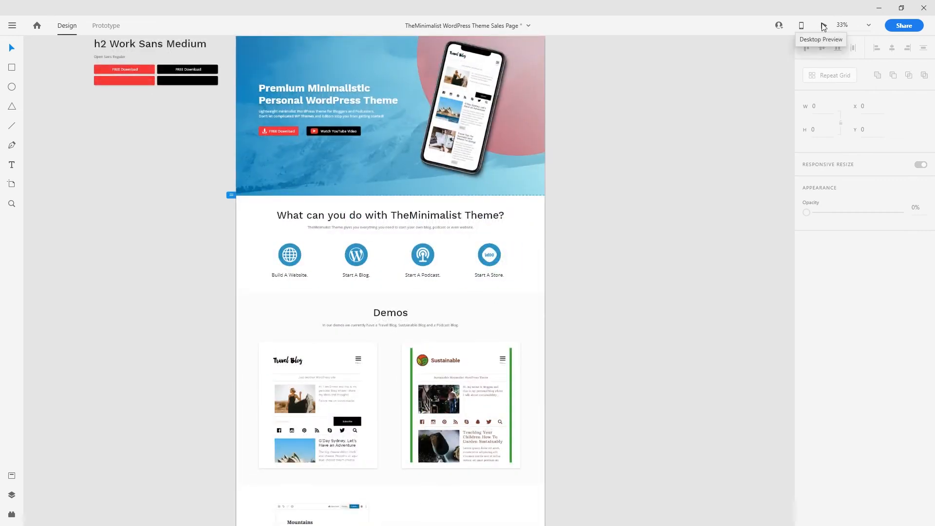
{"action": "key", "text": "ctrl+s"}
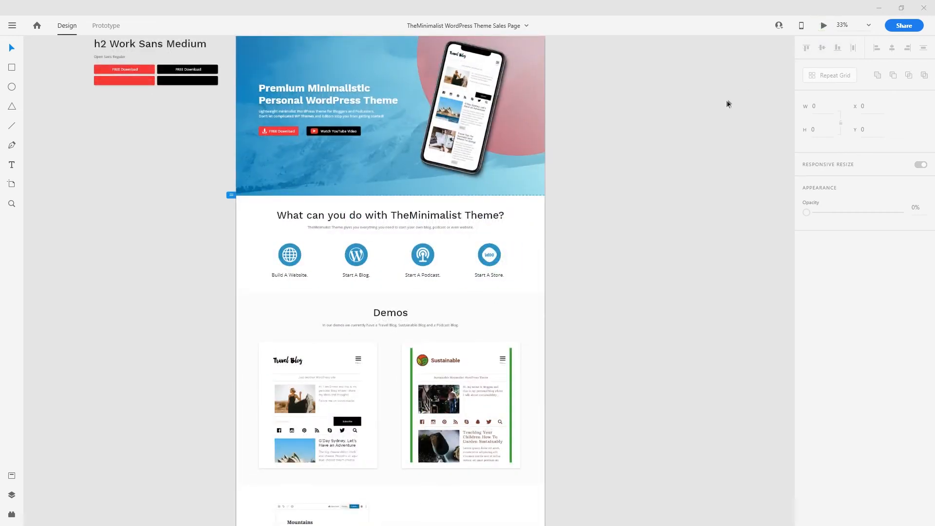
{"action": "key", "text": "ctrl+Return"}
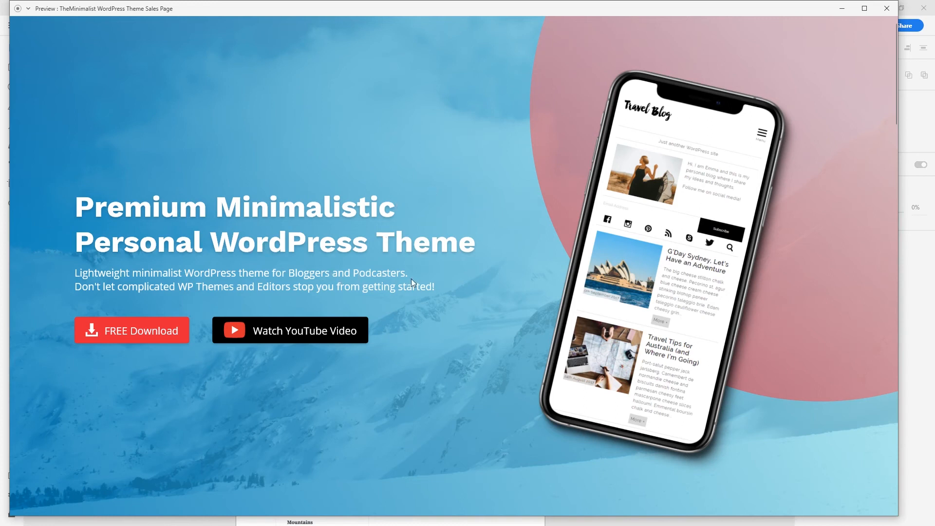
- Scroll the preview down past the Features grid to the contact banner, then close it
{"action": "scroll", "coordinate": [272, 244], "scroll_direction": "down", "scroll_amount": 5}
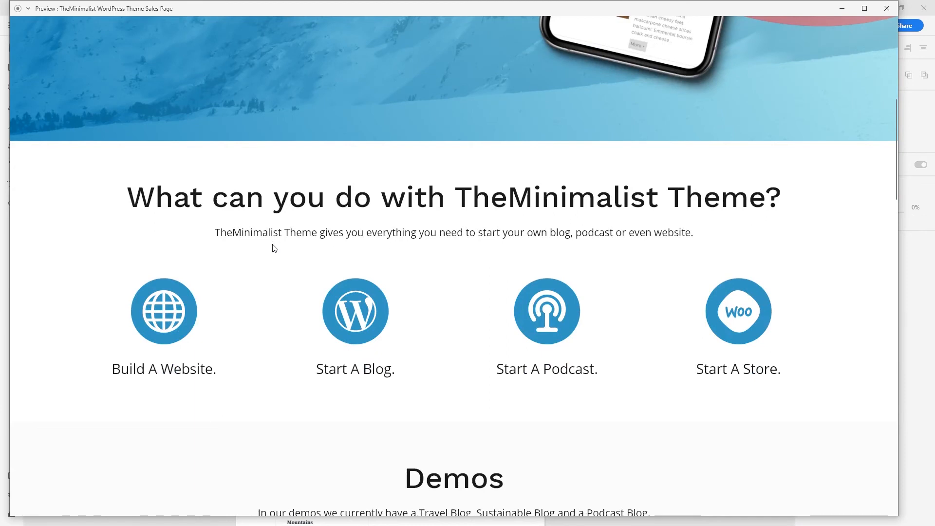
{"action": "scroll", "coordinate": [428, 256], "scroll_direction": "down", "scroll_amount": 10}
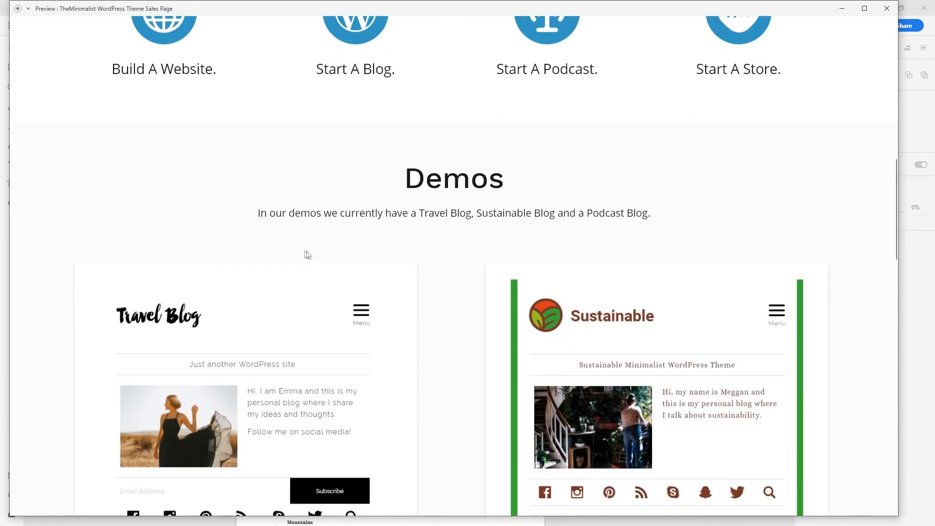
{"action": "scroll", "coordinate": [418, 279], "scroll_direction": "down", "scroll_amount": 8}
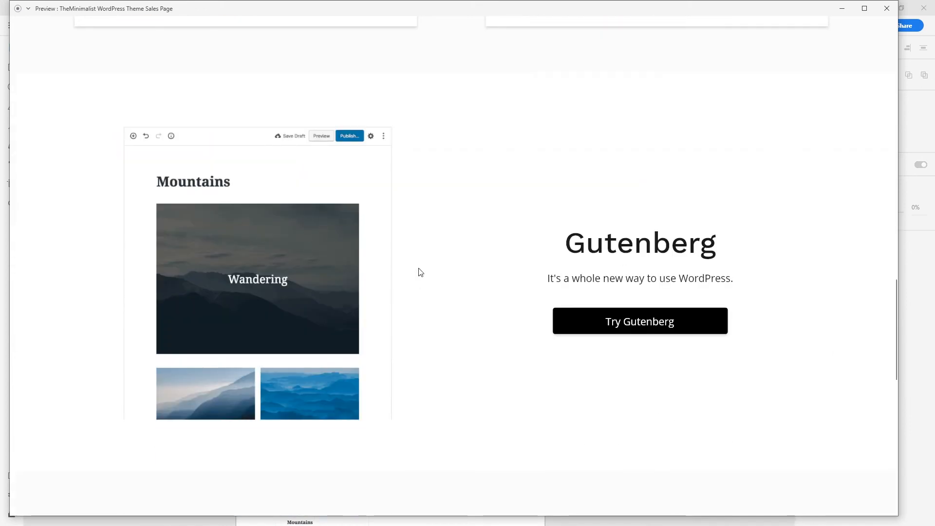
{"action": "scroll", "coordinate": [420, 272], "scroll_direction": "down", "scroll_amount": 9}
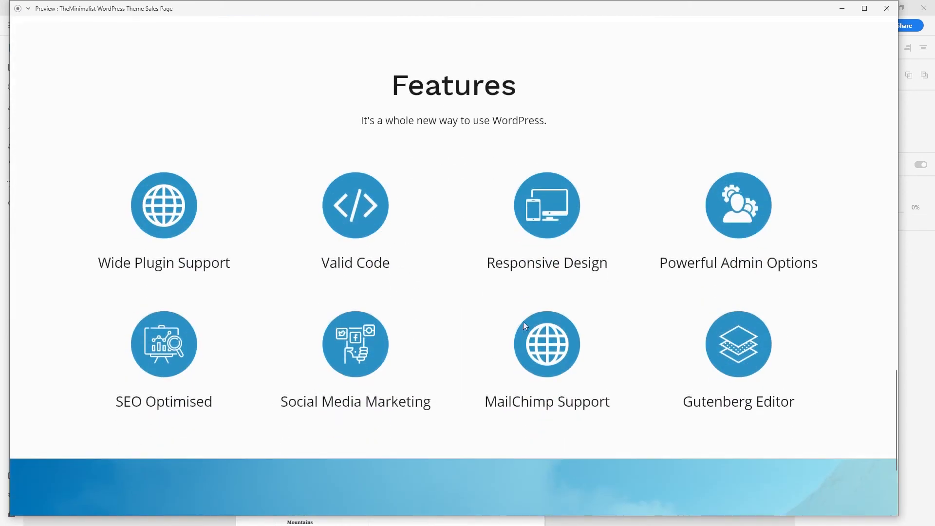
{"action": "scroll", "coordinate": [420, 292], "scroll_direction": "up", "scroll_amount": 1}
{"action": "scroll", "coordinate": [420, 292], "scroll_direction": "down", "scroll_amount": 4}
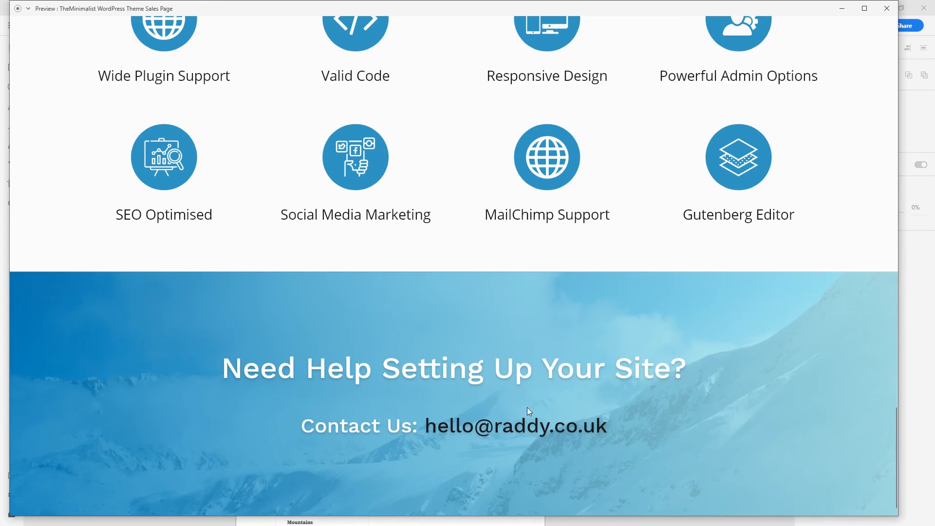
{"action": "scroll", "coordinate": [476, 263], "scroll_direction": "up", "scroll_amount": 4}
{"action": "scroll", "coordinate": [476, 264], "scroll_direction": "down", "scroll_amount": 4}
{"action": "left_click", "coordinate": [886, 7]}
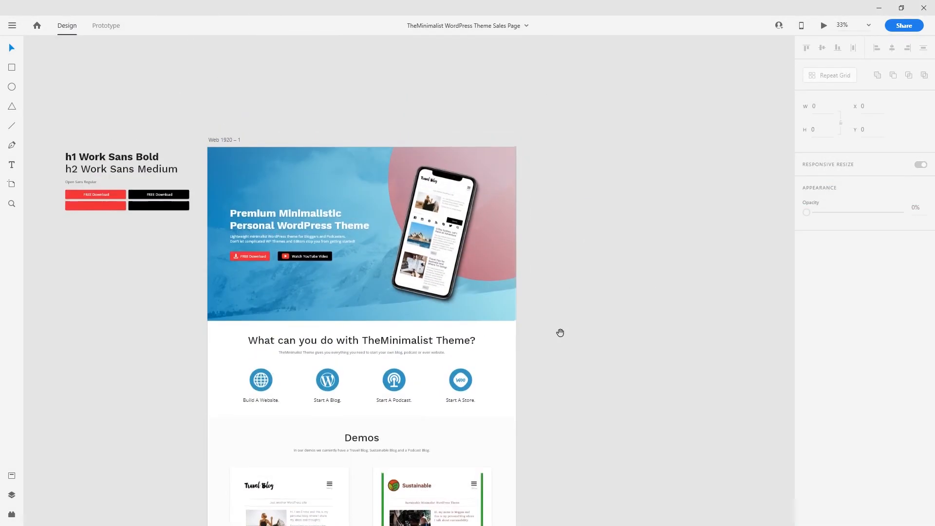
{"action": "left_click_drag", "start_coordinate": [560, 332], "coordinate": [571, 306]}
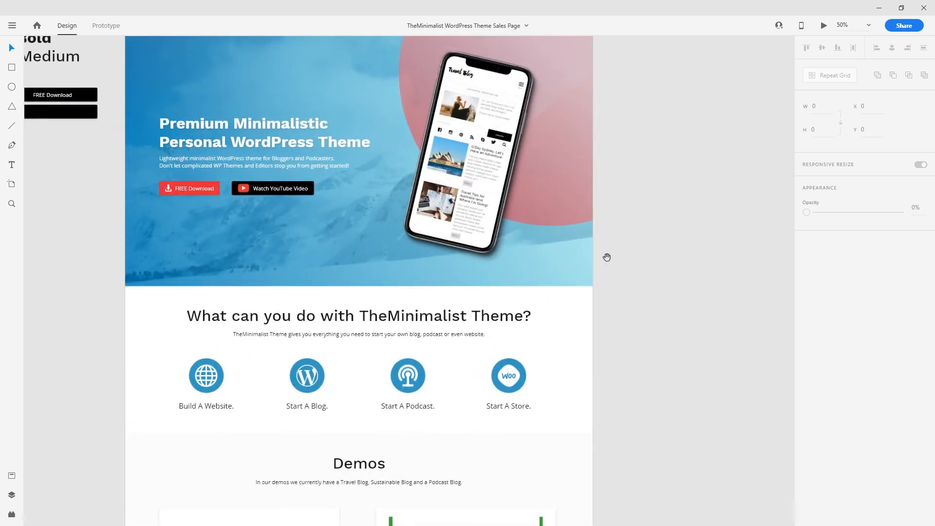
- Add a new iPhone X/XS artboard beside the desktop page
{"action": "left_click_drag", "start_coordinate": [607, 256], "coordinate": [601, 335]}
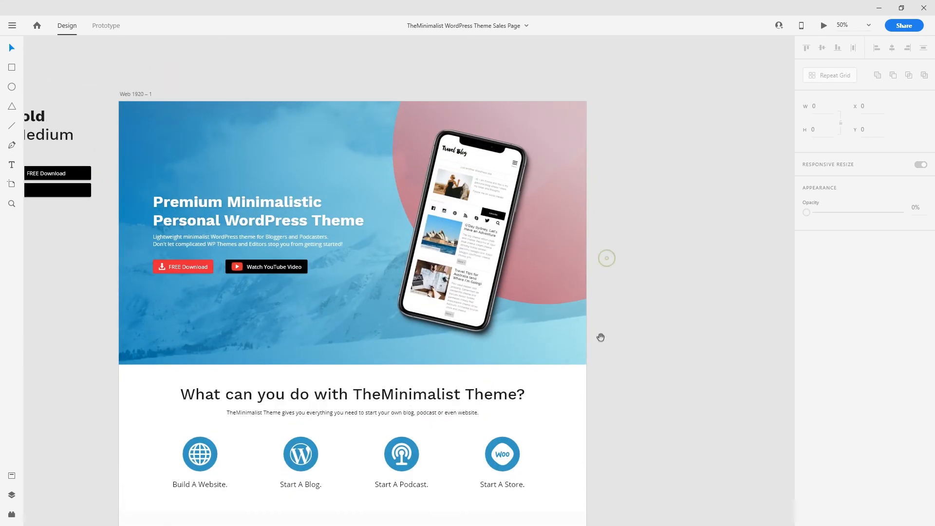
{"action": "left_click", "coordinate": [13, 185]}
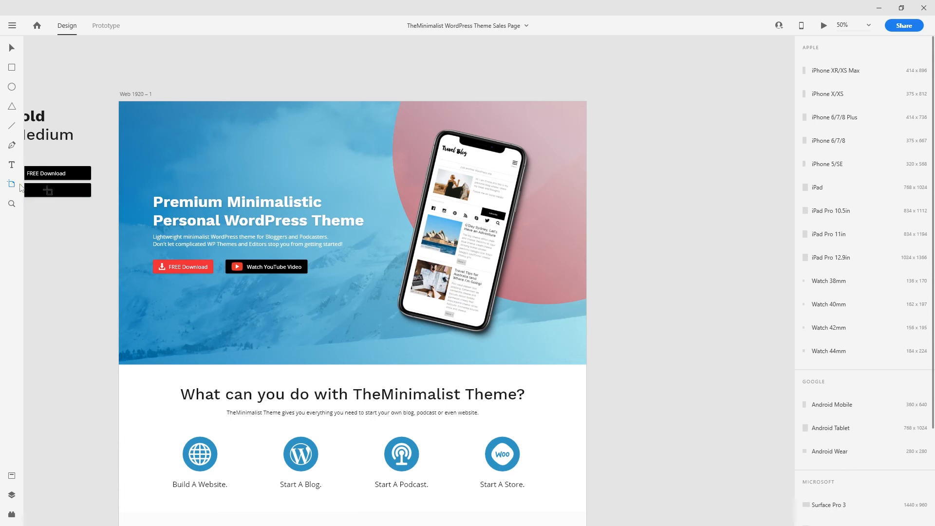
{"action": "left_click", "coordinate": [826, 94]}
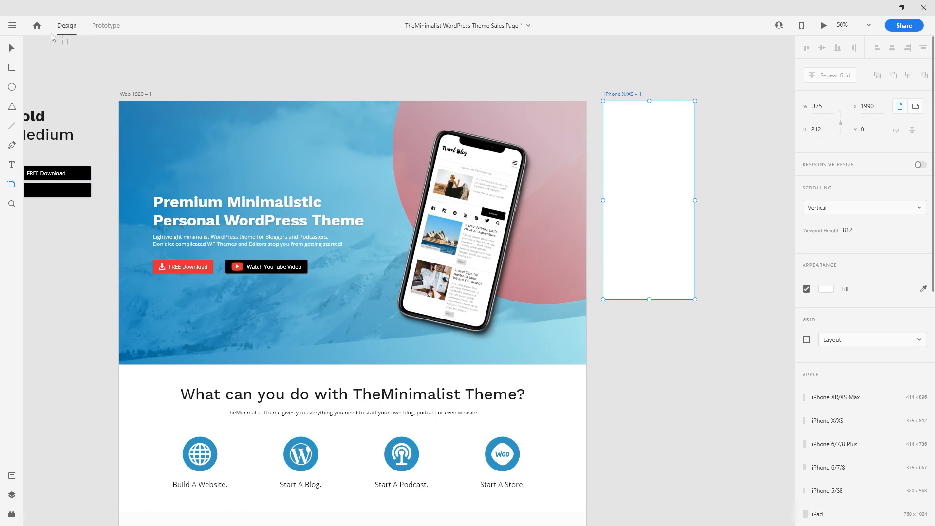
{"action": "left_click", "coordinate": [8, 48]}
- Copy the hero's mountain photo to the phone artboard, keeping the desktop overlay in place
{"action": "left_click", "coordinate": [248, 122]}
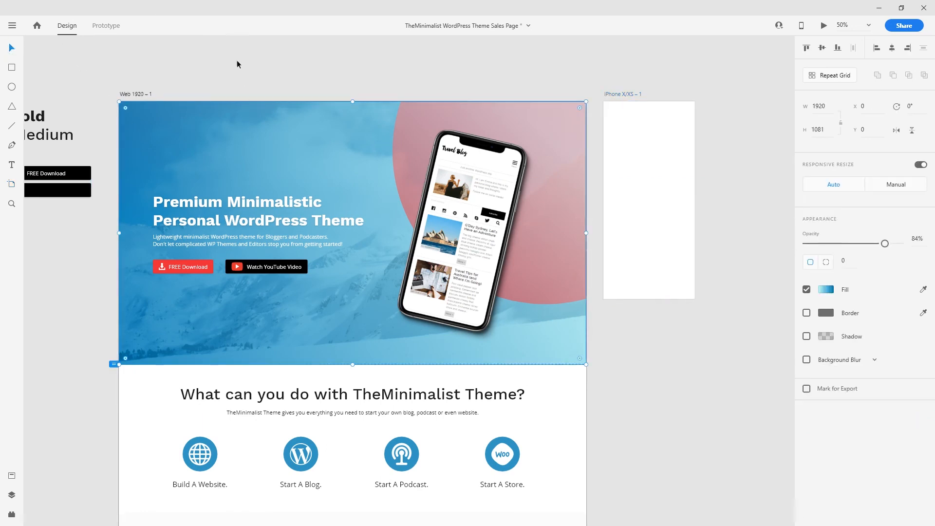
{"action": "left_click_drag", "start_coordinate": [374, 209], "coordinate": [593, 235]}
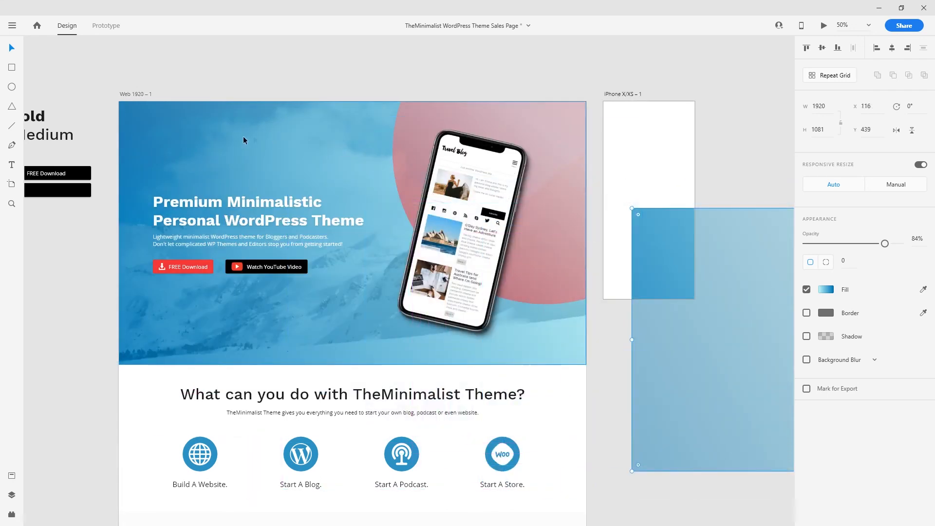
{"action": "left_click", "coordinate": [238, 156]}
{"action": "key", "text": "ctrl+shift+bracketright"}
{"action": "left_click_drag", "start_coordinate": [394, 187], "coordinate": [857, 175]}
{"action": "left_click_drag", "start_coordinate": [213, 157], "coordinate": [213, 118]}
- Align the mountain photo to the artboard's top-left corner and trim it to phone size
{"action": "left_click_drag", "start_coordinate": [622, 253], "coordinate": [563, 324]}
{"action": "left_click_drag", "start_coordinate": [569, 258], "coordinate": [527, 267]}
{"action": "left_click_drag", "start_coordinate": [523, 267], "coordinate": [330, 207]}
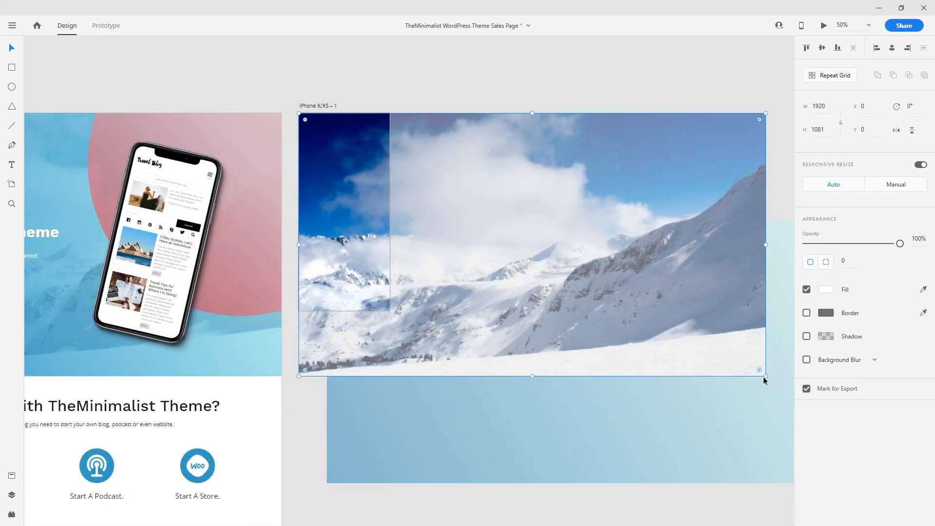
{"action": "left_click_drag", "start_coordinate": [766, 376], "coordinate": [389, 310]}
- Move the blue overlay onto the iPhone artboard and resize it to 375×812
{"action": "left_click", "coordinate": [480, 307]}
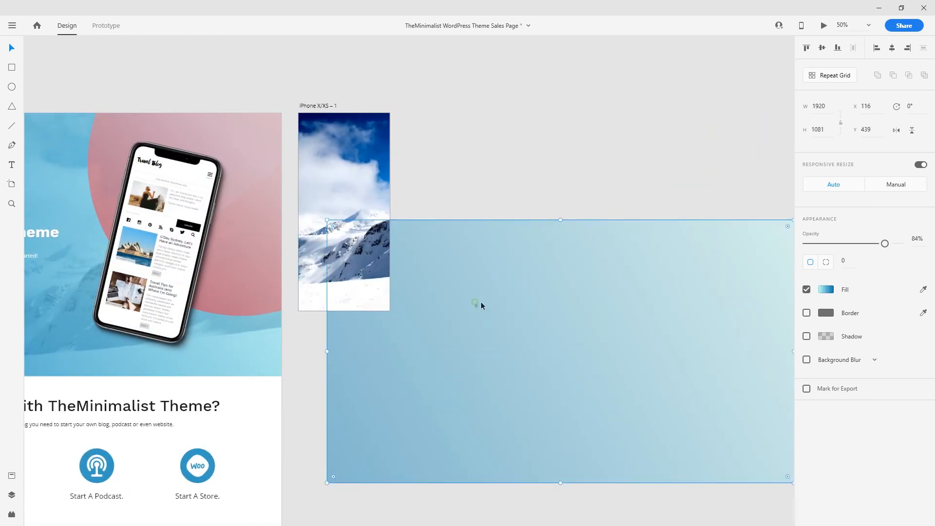
{"action": "scroll", "coordinate": [564, 374], "scroll_direction": "right", "scroll_amount": 3}
{"action": "scroll", "coordinate": [564, 375], "scroll_direction": "down", "scroll_amount": 1}
{"action": "left_click_drag", "start_coordinate": [492, 388], "coordinate": [464, 281]}
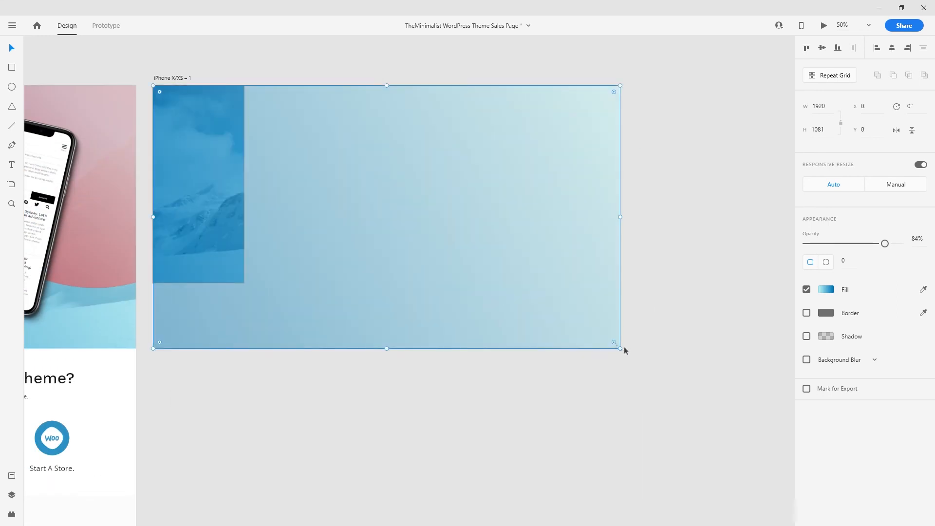
{"action": "mouse_move", "coordinate": [619, 348]}
{"action": "left_mouse_down"}
{"action": "mouse_move", "coordinate": [265, 298]}
{"action": "mouse_move", "coordinate": [244, 282]}
{"action": "mouse_move", "coordinate": [480, 351]}
{"action": "mouse_move", "coordinate": [608, 352]}
{"action": "left_mouse_up"}
- Paste a copy of the hero headline at the iPhone artboard's top-left
{"action": "key", "text": "ctrl+plus"}
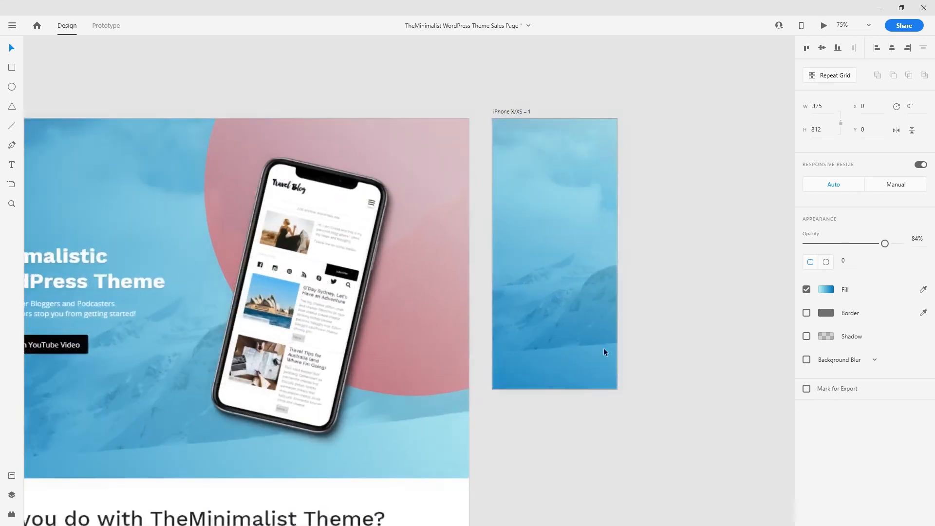
{"action": "left_click_drag", "start_coordinate": [494, 342], "coordinate": [542, 321]}
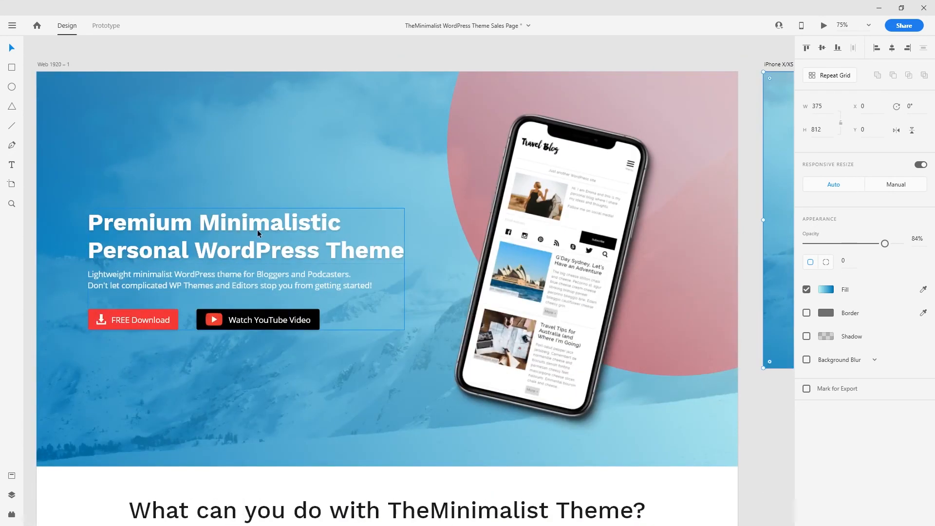
{"action": "left_click", "coordinate": [258, 229]}
{"action": "double_click", "coordinate": [248, 234]}
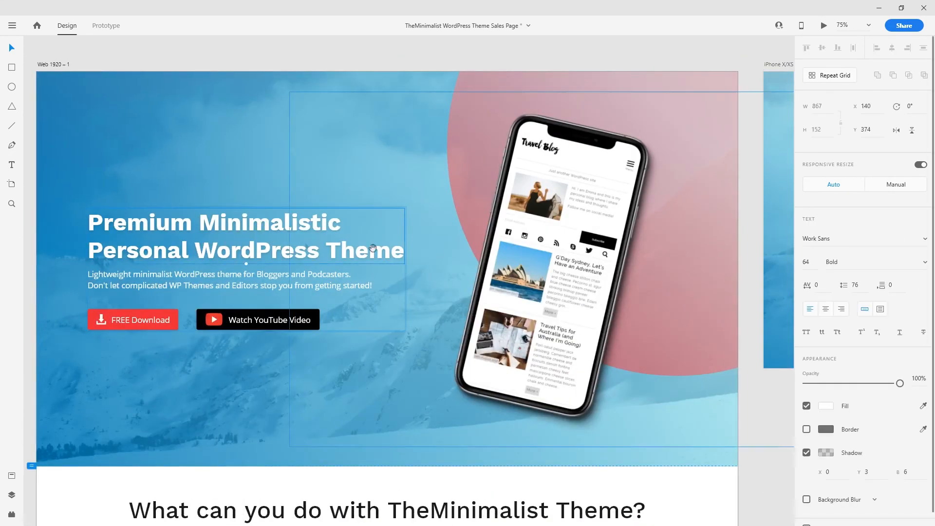
{"action": "left_click_drag", "start_coordinate": [493, 252], "coordinate": [25, 285]}
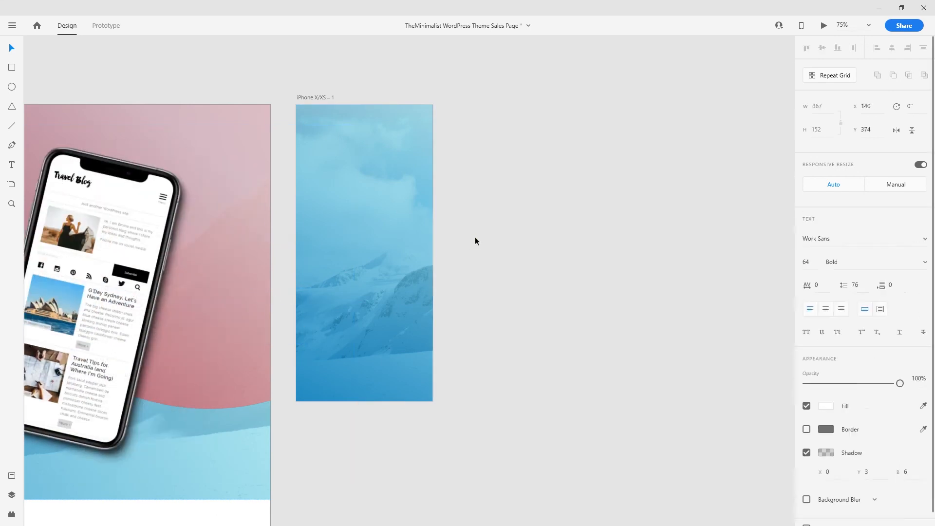
{"action": "left_click", "coordinate": [402, 236]}
{"action": "key", "text": "ctrl+v"}
{"action": "left_click_drag", "start_coordinate": [399, 238], "coordinate": [359, 137]}
- Set the mobile headline's font size to 54
{"action": "double_click", "coordinate": [421, 137]}
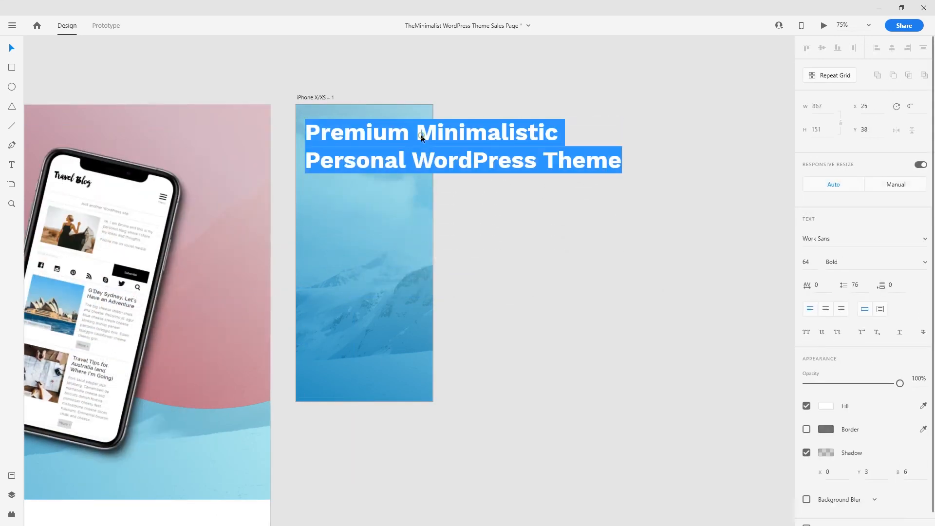
{"action": "left_click", "coordinate": [419, 136]}
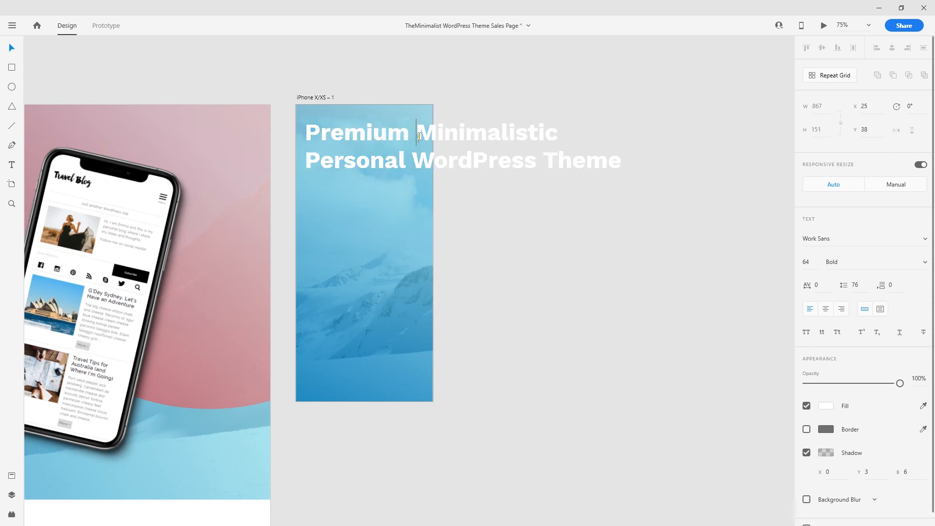
{"action": "key", "text": "Return"}
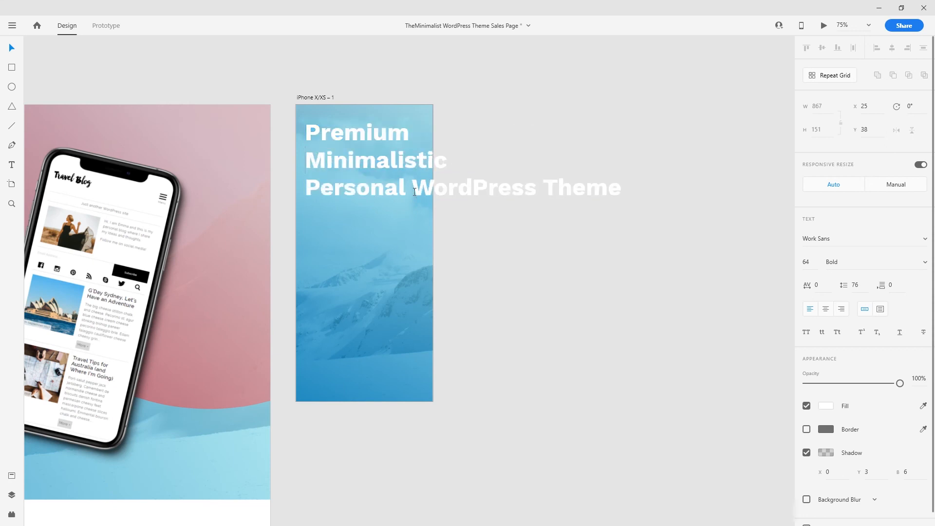
{"action": "key", "text": "BackSpace"}
{"action": "key", "text": "ctrl+a"}
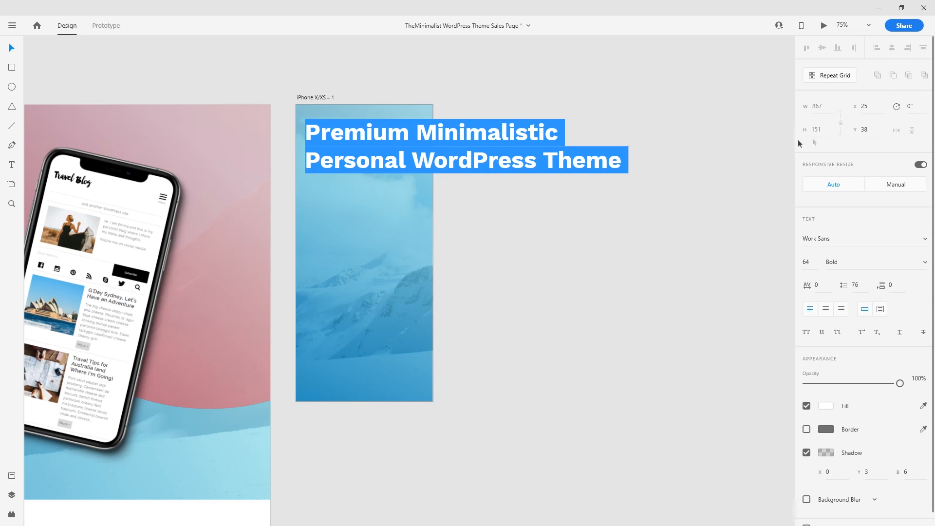
{"action": "left_click", "coordinate": [806, 265]}
{"action": "key", "text": "shift+Down"}
{"action": "key", "text": "shift+Down"}
{"action": "key", "text": "shift+Up"}
- Make the headline a fixed-size box narrowed to the phone width, with size 53
{"action": "left_click", "coordinate": [13, 48]}
{"action": "left_click", "coordinate": [477, 148]}
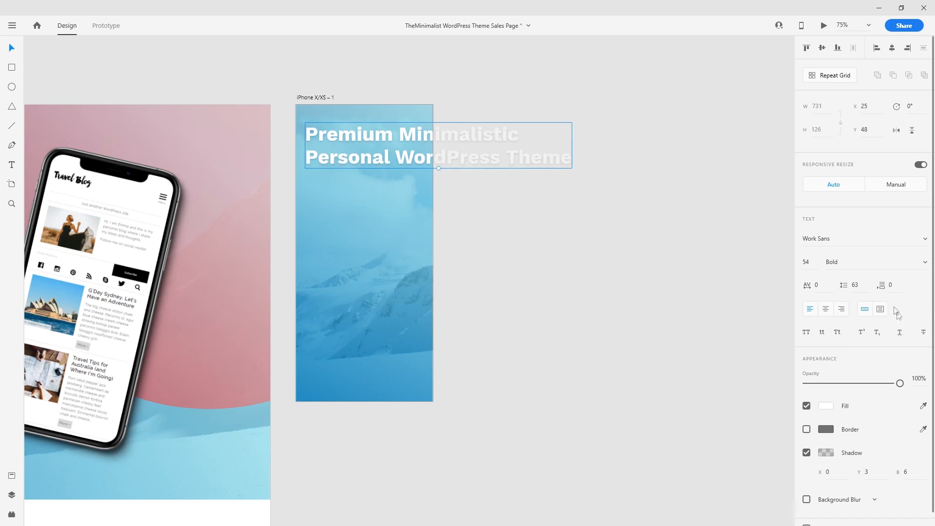
{"action": "left_click", "coordinate": [879, 310]}
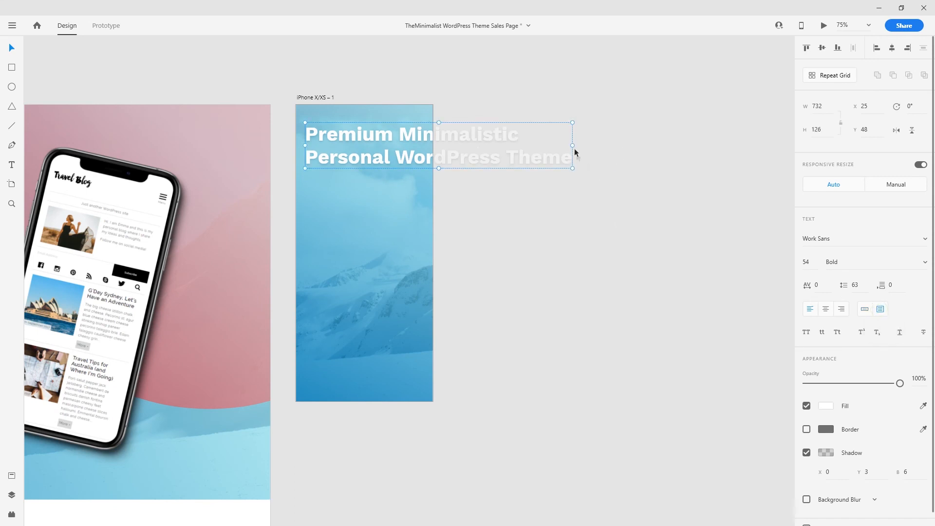
{"action": "left_click_drag", "start_coordinate": [572, 146], "coordinate": [423, 146]}
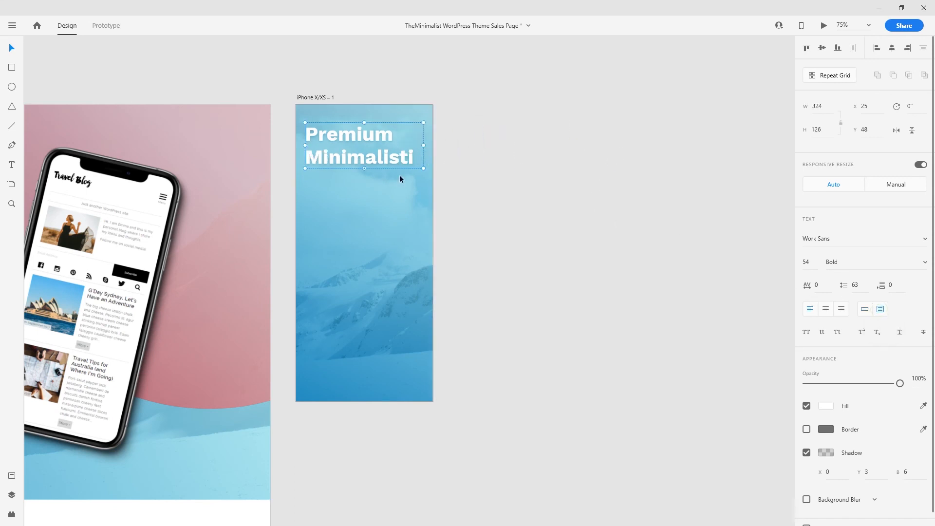
{"action": "left_click_drag", "start_coordinate": [364, 169], "coordinate": [385, 283]}
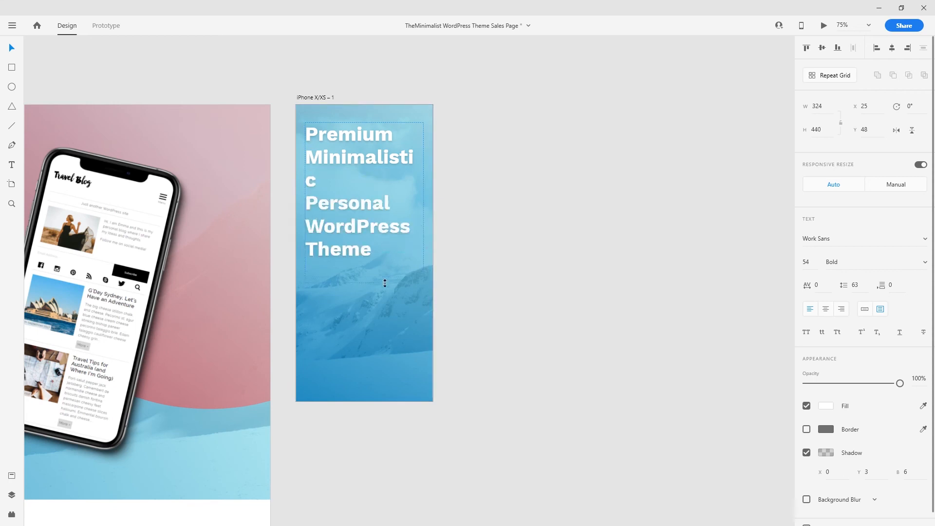
{"action": "left_click", "coordinate": [394, 108], "text": "shift"}
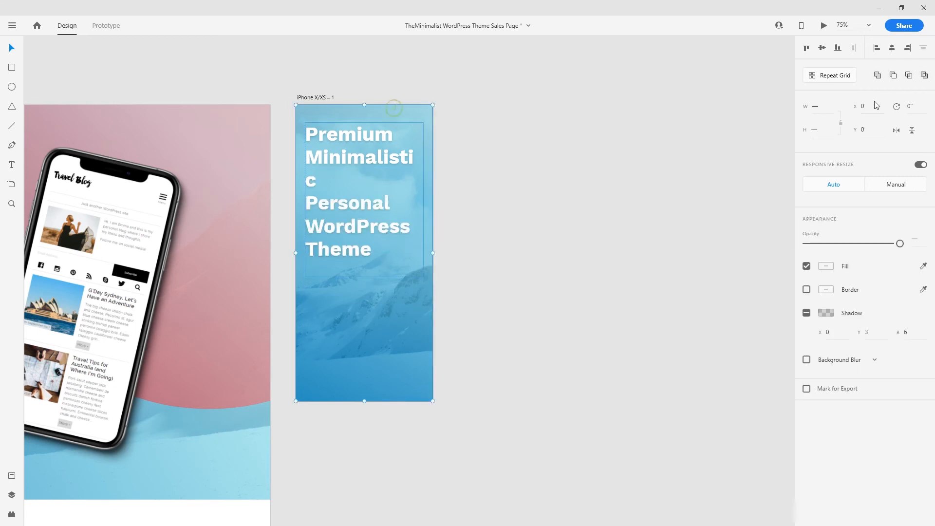
{"action": "left_click", "coordinate": [408, 158]}
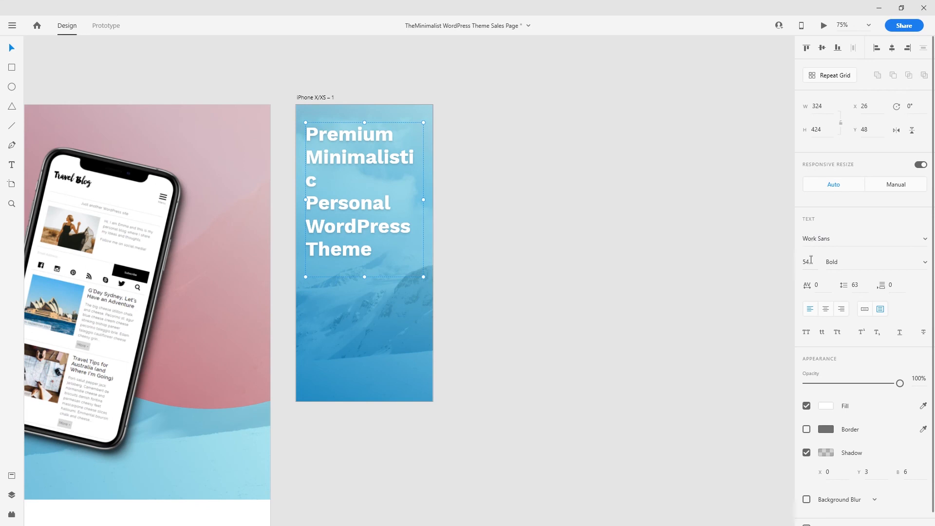
{"action": "key", "text": "Down"}
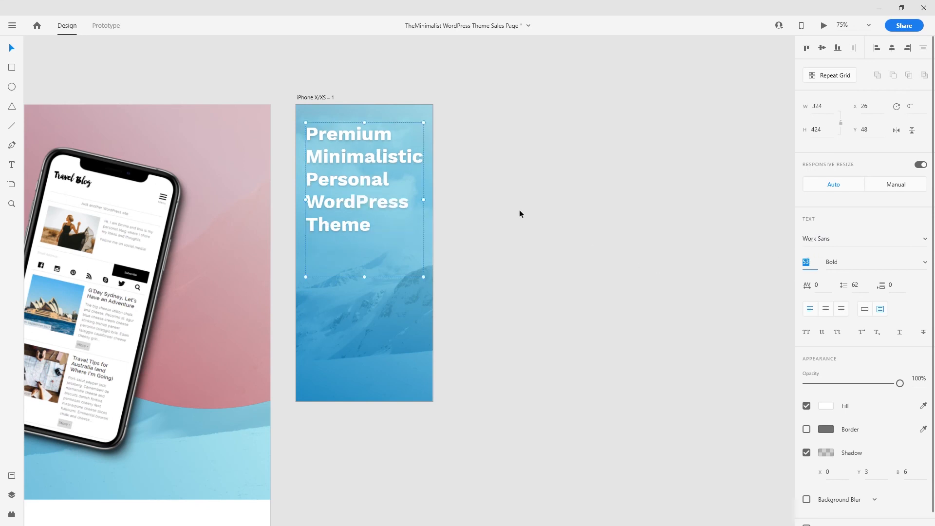
{"action": "left_click", "coordinate": [519, 209]}
- Colour the word 'Premium' black
{"action": "key", "text": "ctrl+plus"}
{"action": "left_click_drag", "start_coordinate": [512, 163], "coordinate": [547, 275]}
{"action": "double_click", "coordinate": [400, 232]}
{"action": "double_click", "coordinate": [363, 197]}
{"action": "left_click", "coordinate": [826, 406]}
{"action": "left_click", "coordinate": [695, 414]}
{"action": "left_click_drag", "start_coordinate": [696, 414], "coordinate": [677, 442]}
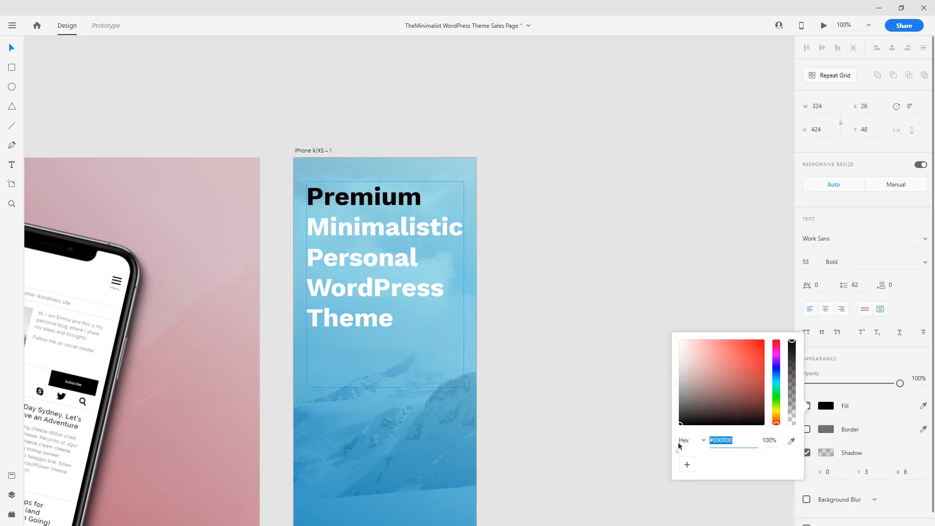
- Colour 'WordPress Theme' #1E1E1E and nudge the headline up slightly
{"action": "left_click_drag", "start_coordinate": [308, 287], "coordinate": [420, 326]}
{"action": "left_click", "coordinate": [826, 405]}
{"action": "type", "text": "1E1E1E"}
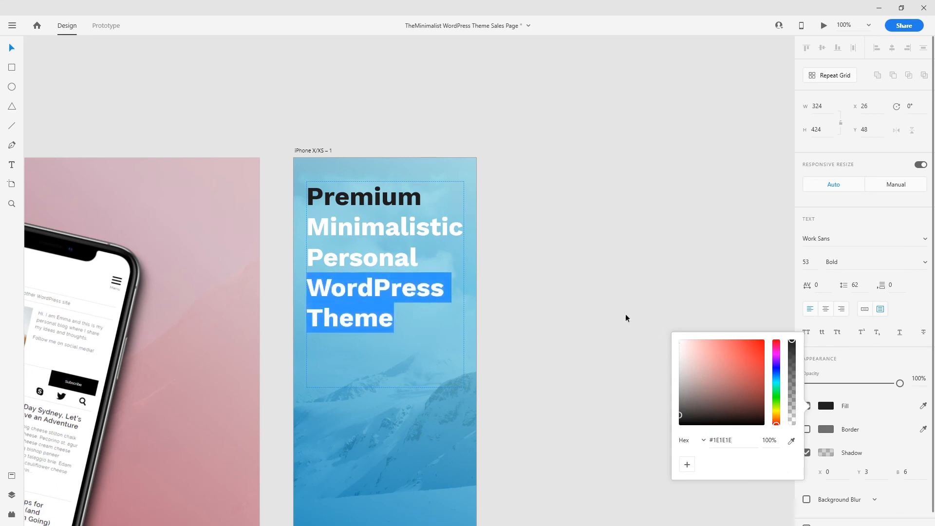
{"action": "left_click", "coordinate": [527, 262]}
{"action": "left_click", "coordinate": [561, 275]}
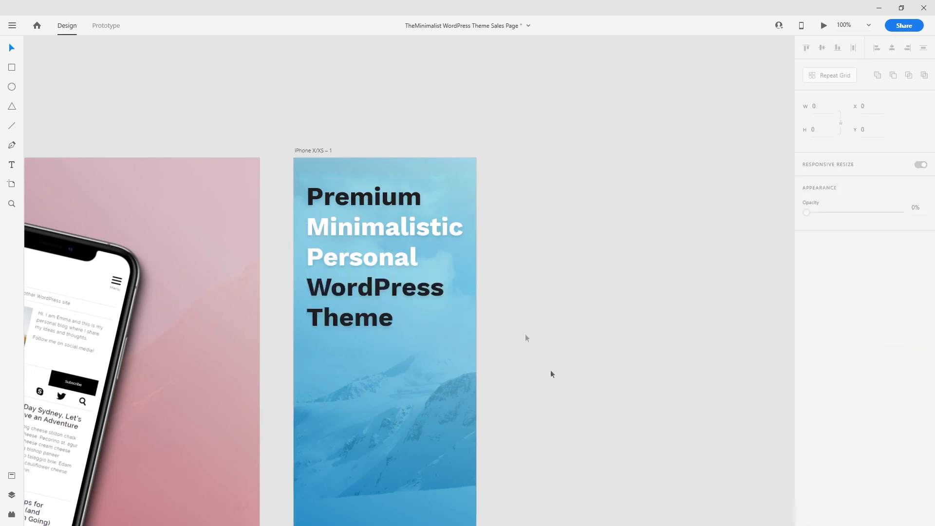
{"action": "left_click_drag", "start_coordinate": [412, 261], "coordinate": [411, 252]}
{"action": "left_click", "coordinate": [583, 291]}
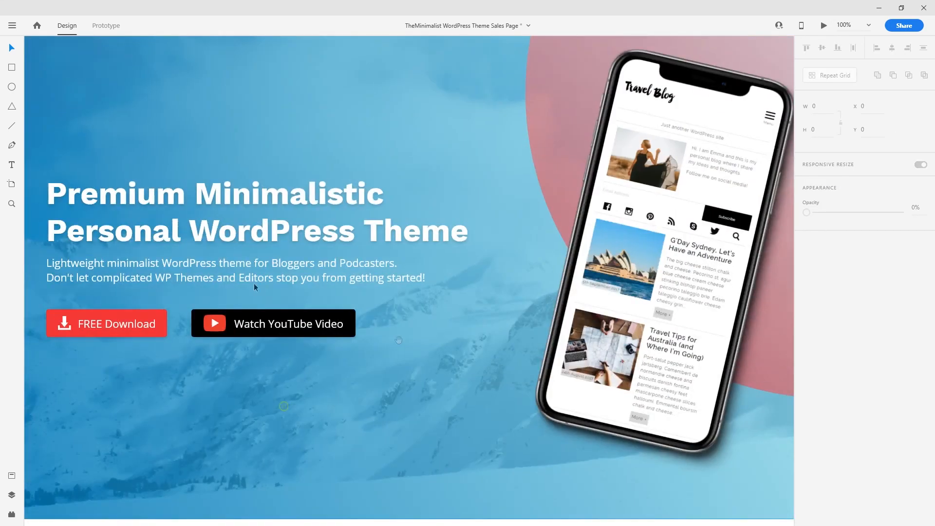
- Paste the subtitle under the mobile headline as a fixed-size area narrowed to the screen
{"action": "left_click", "coordinate": [245, 273]}
{"action": "double_click", "coordinate": [243, 271]}
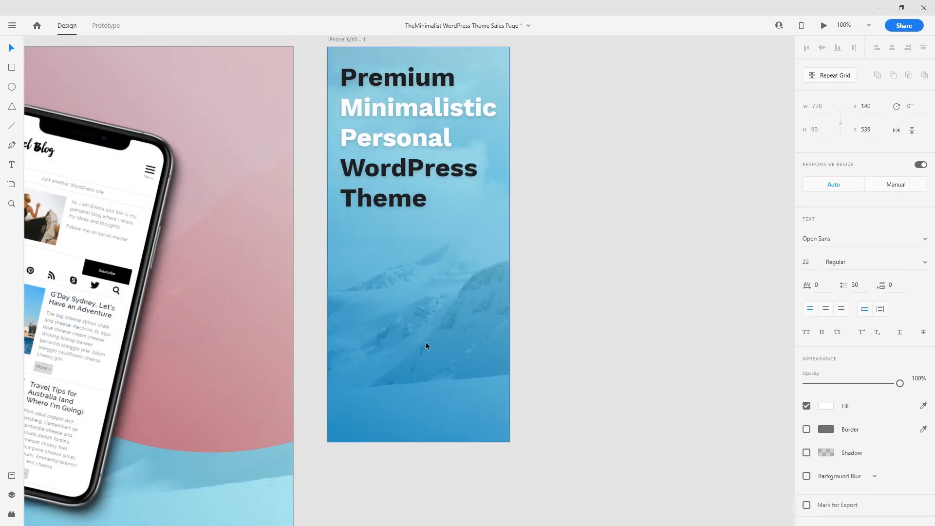
{"action": "key", "text": "ctrl+v"}
{"action": "left_click_drag", "start_coordinate": [478, 319], "coordinate": [423, 234]}
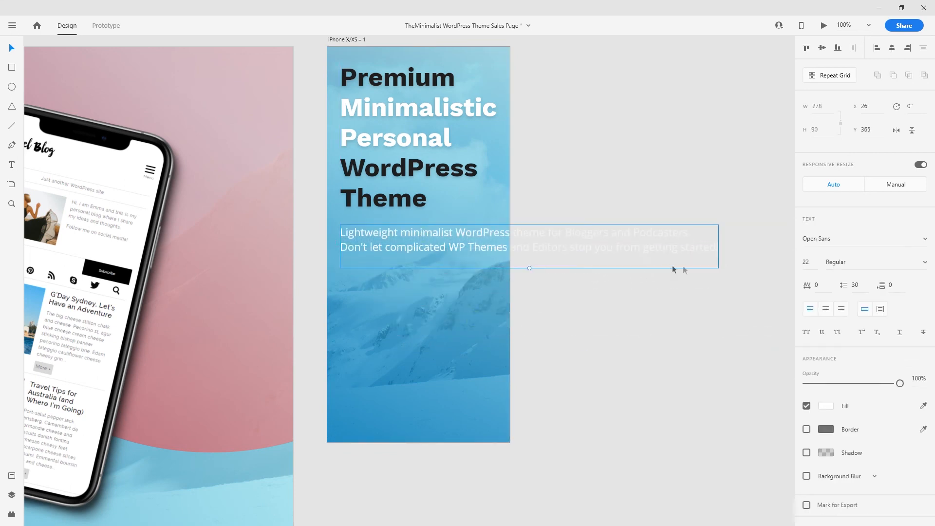
{"action": "left_click", "coordinate": [879, 311]}
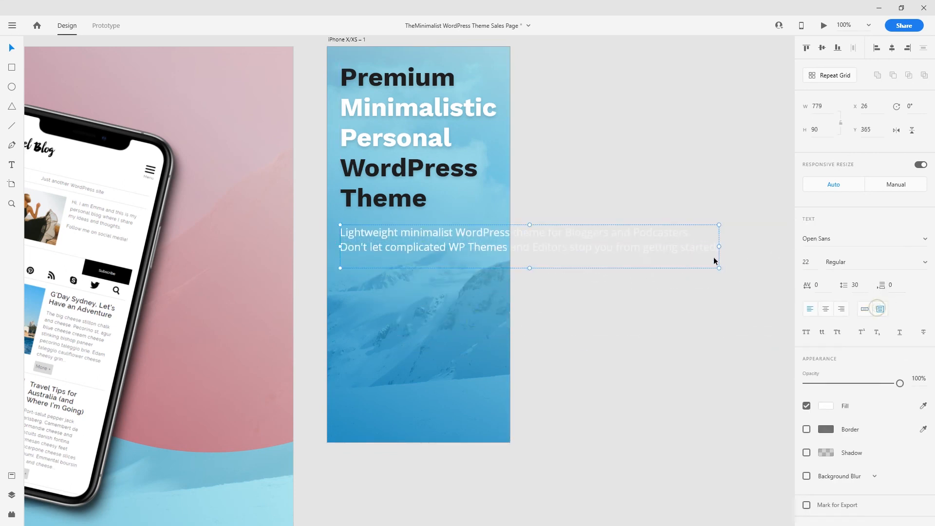
{"action": "left_click_drag", "start_coordinate": [718, 267], "coordinate": [497, 329]}
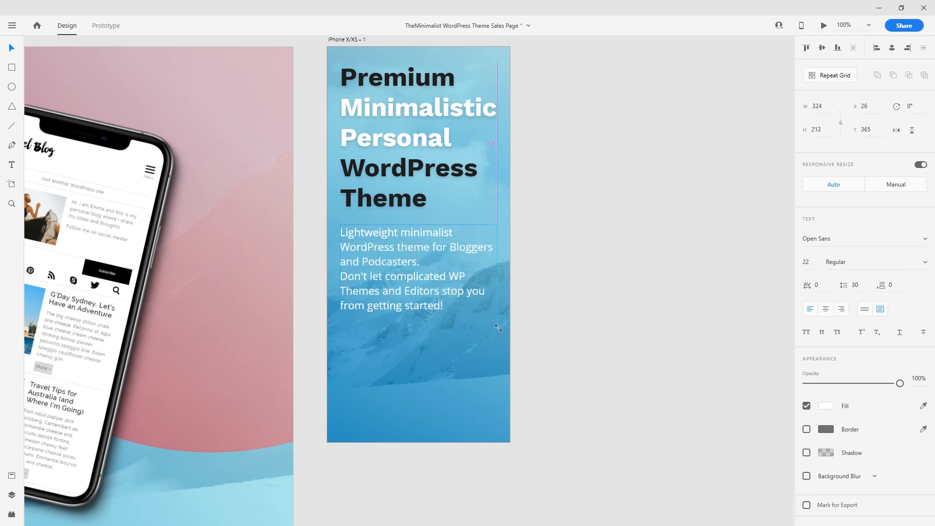
{"action": "left_click", "coordinate": [576, 292]}
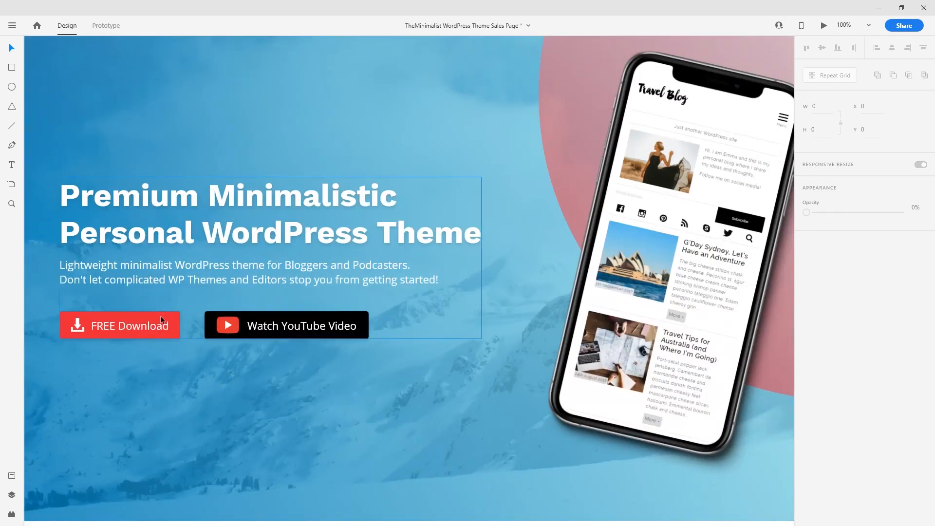
- Paste the FREE Download button below the mobile subtitle
{"action": "double_click", "coordinate": [159, 317]}
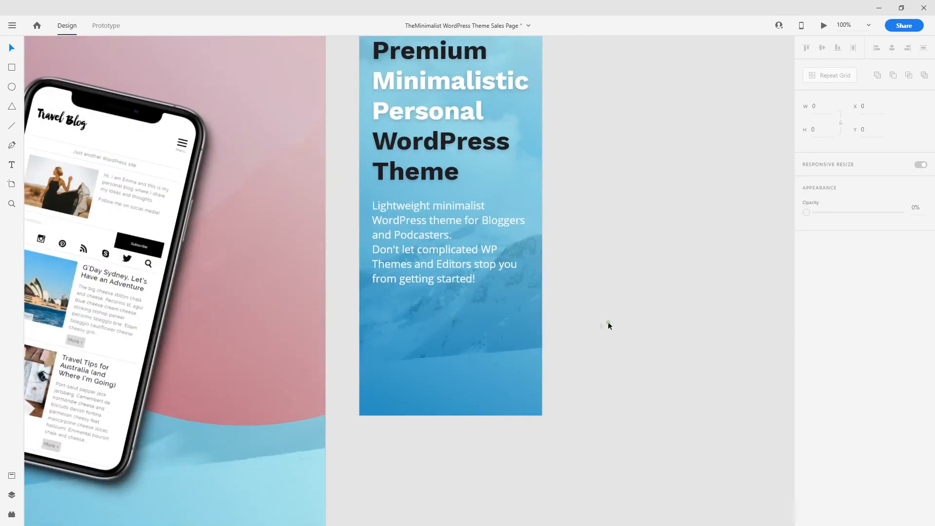
{"action": "key", "text": "ctrl+v"}
{"action": "left_click_drag", "start_coordinate": [446, 279], "coordinate": [461, 314]}
{"action": "double_click", "coordinate": [477, 314]}
{"action": "left_click", "coordinate": [615, 332]}
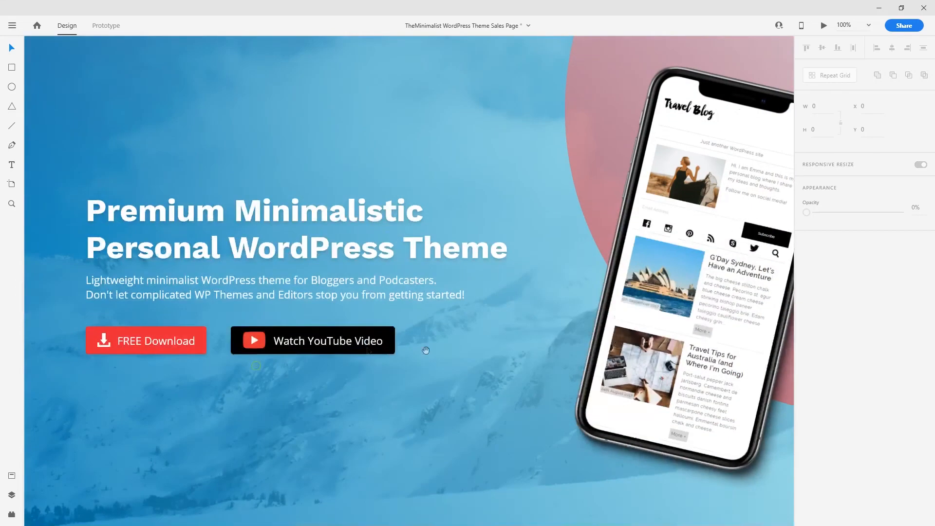
- Paste the Watch YouTube Video button below FREE Download, narrowed to match its width
{"action": "left_click", "coordinate": [310, 338]}
{"action": "double_click", "coordinate": [310, 339]}
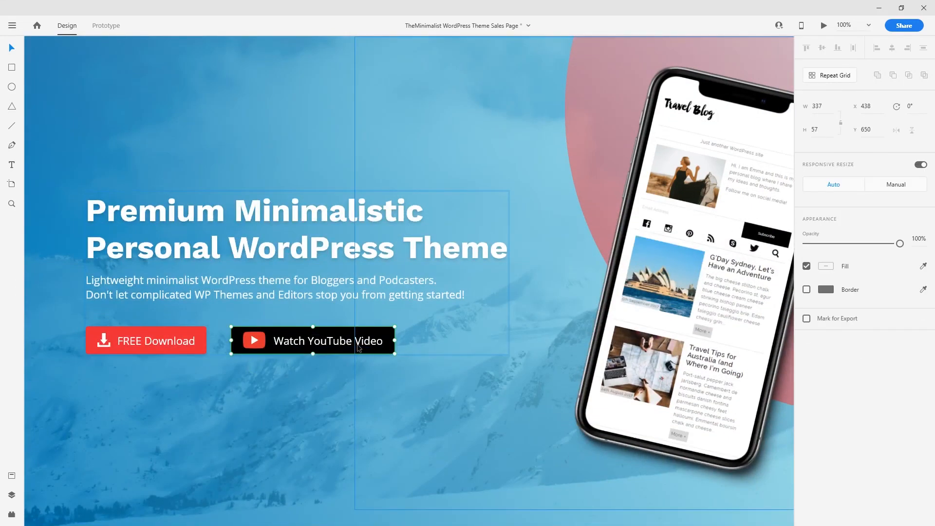
{"action": "left_click_drag", "start_coordinate": [561, 351], "coordinate": [176, 338]}
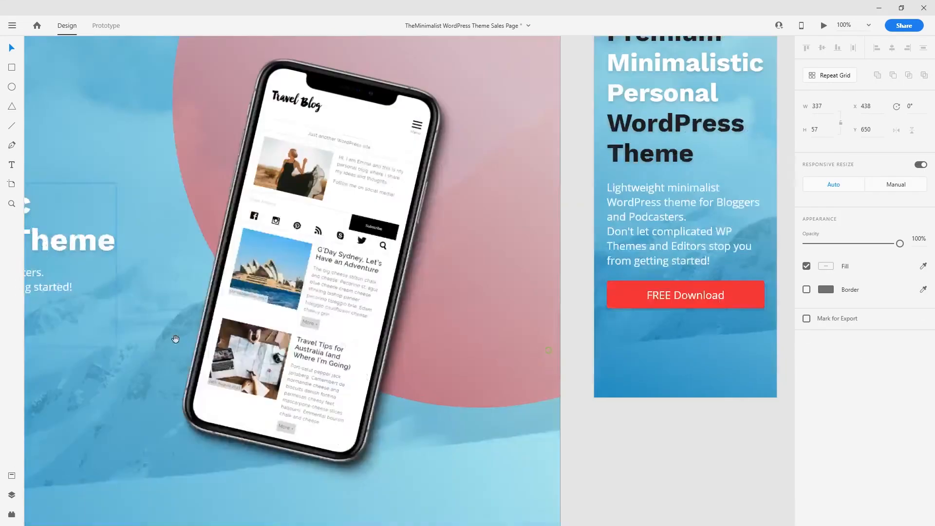
{"action": "left_click_drag", "start_coordinate": [779, 363], "coordinate": [512, 363]}
{"action": "key", "text": "ctrl+v"}
{"action": "left_click_drag", "start_coordinate": [429, 291], "coordinate": [429, 335]}
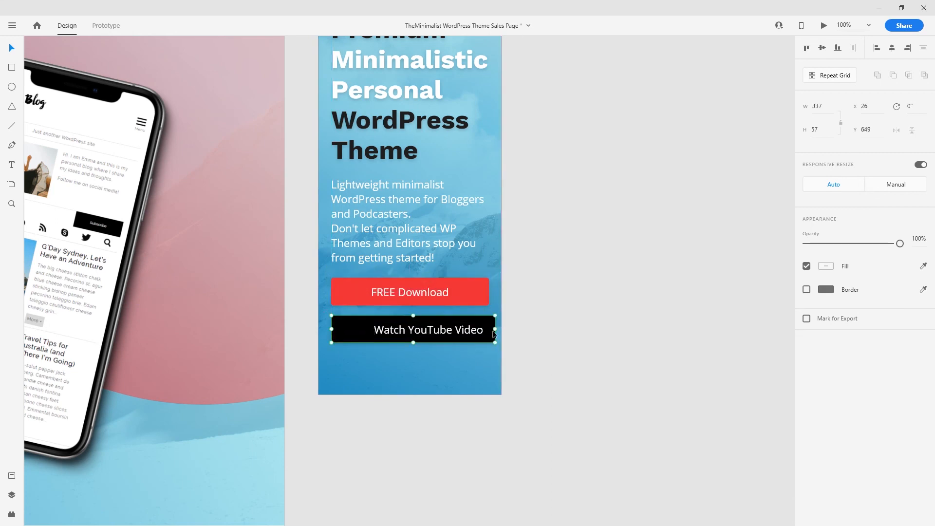
{"action": "left_click_drag", "start_coordinate": [494, 329], "coordinate": [437, 333]}
{"action": "double_click", "coordinate": [446, 332]}
{"action": "left_click", "coordinate": [565, 340]}
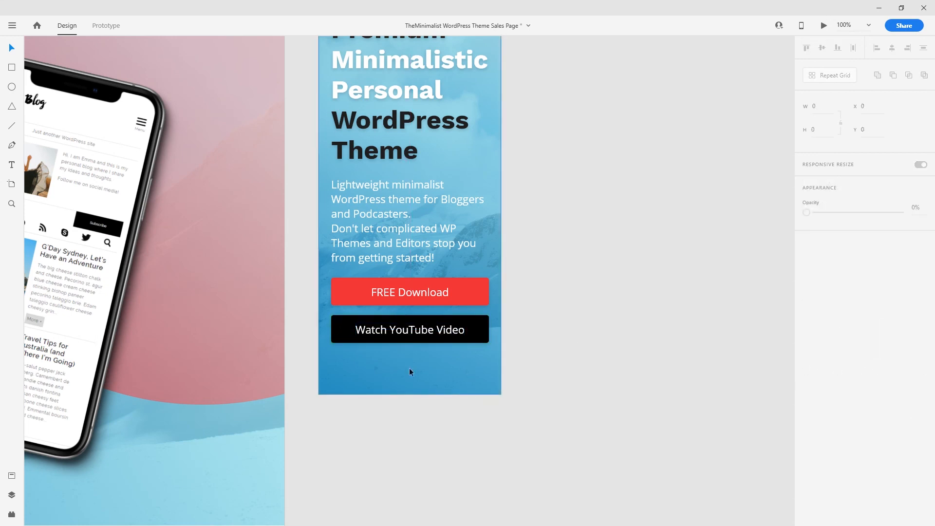
- Reduce the subtitle to size 19, realign it, and select both buttons
{"action": "scroll", "coordinate": [614, 311], "scroll_direction": "up", "scroll_amount": 3}
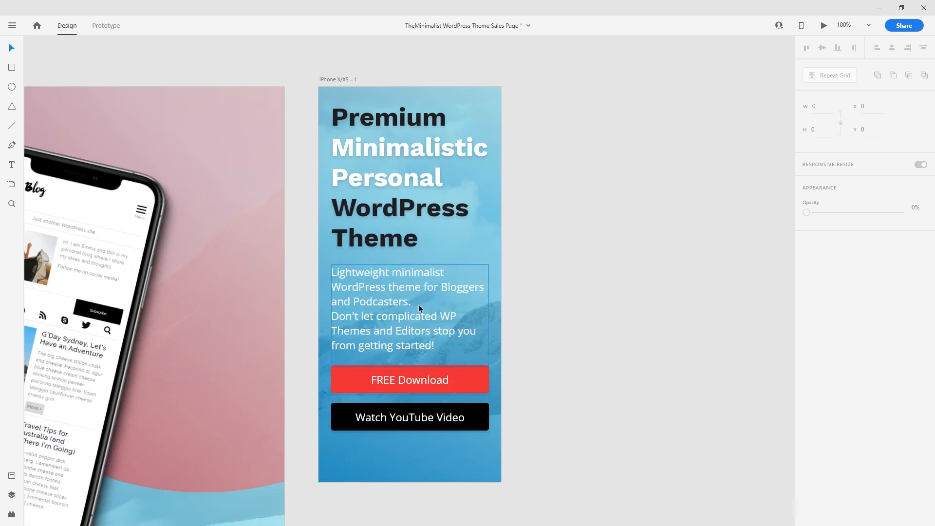
{"action": "left_click", "coordinate": [419, 308]}
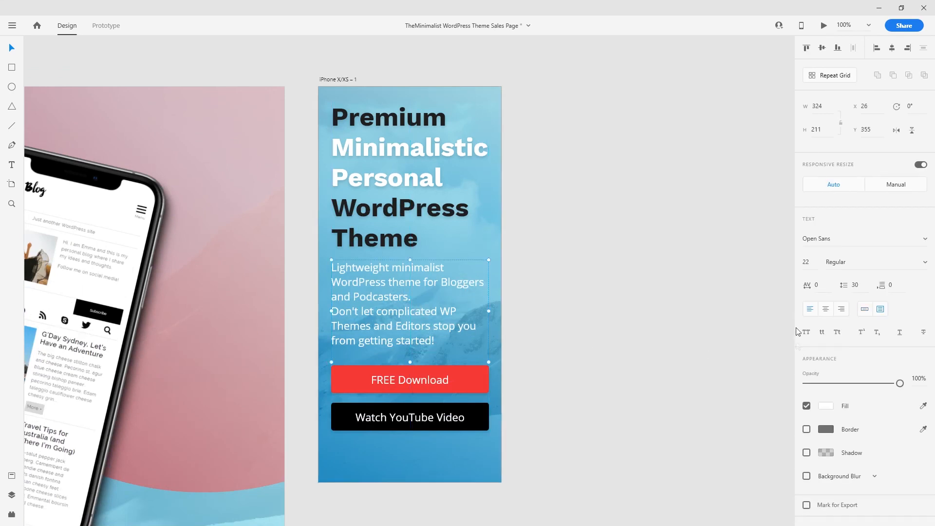
{"action": "left_click", "coordinate": [810, 265]}
{"action": "key", "text": "Down"}
{"action": "key", "text": "Down"}
{"action": "key", "text": "Down"}
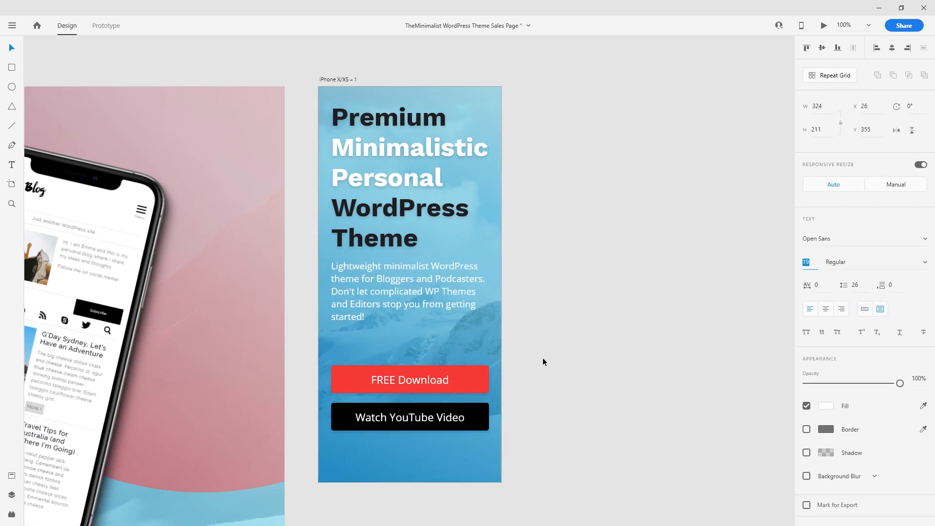
{"action": "key", "text": "Up"}
{"action": "left_click", "coordinate": [584, 317]}
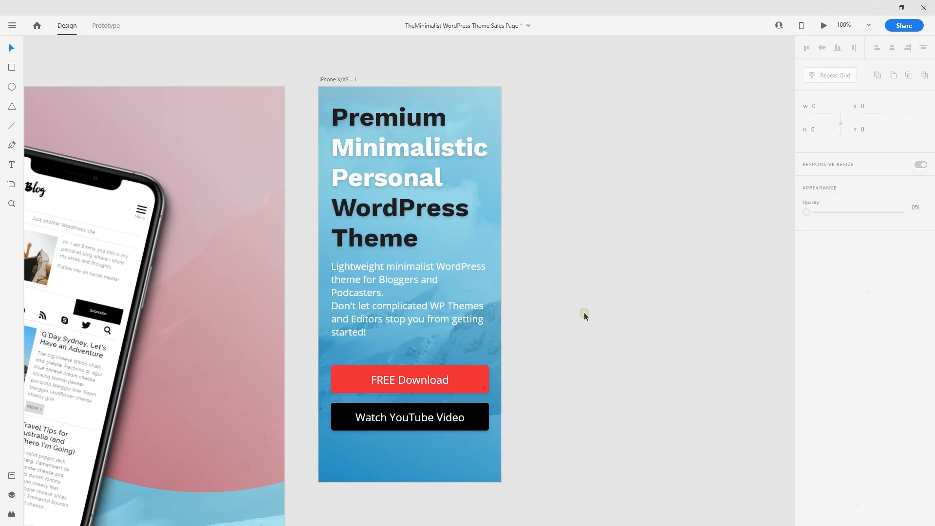
{"action": "left_click_drag", "start_coordinate": [397, 283], "coordinate": [416, 287]}
{"action": "left_click_drag", "start_coordinate": [544, 442], "coordinate": [427, 364]}
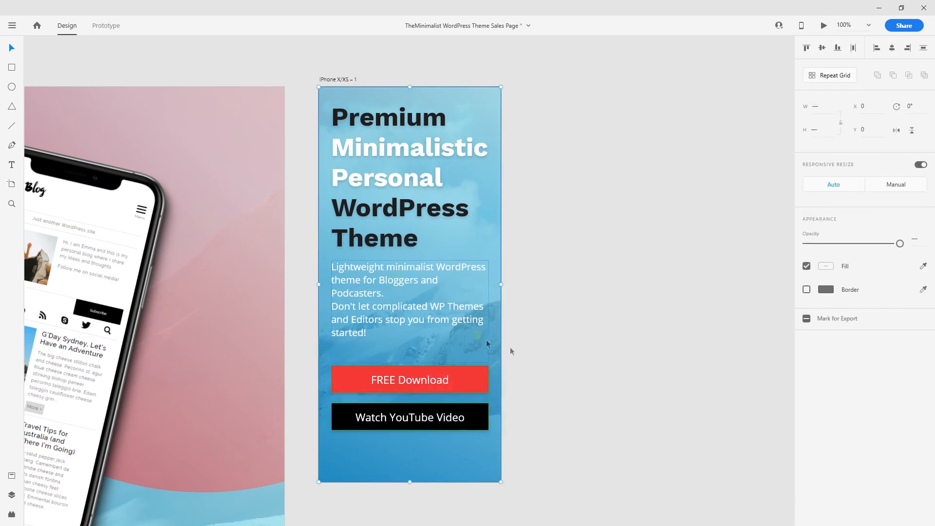
- Zoom out to show both artboards and select the desktop hero's translucent pink circle
{"action": "left_click", "coordinate": [557, 439]}
{"action": "left_click", "coordinate": [466, 377]}
{"action": "left_click", "coordinate": [563, 378]}
{"action": "scroll", "coordinate": [560, 387], "scroll_direction": "down", "scroll_amount": 2}
{"action": "key", "text": "ctrl+minus"}
{"action": "left_click_drag", "start_coordinate": [373, 361], "coordinate": [542, 391]}
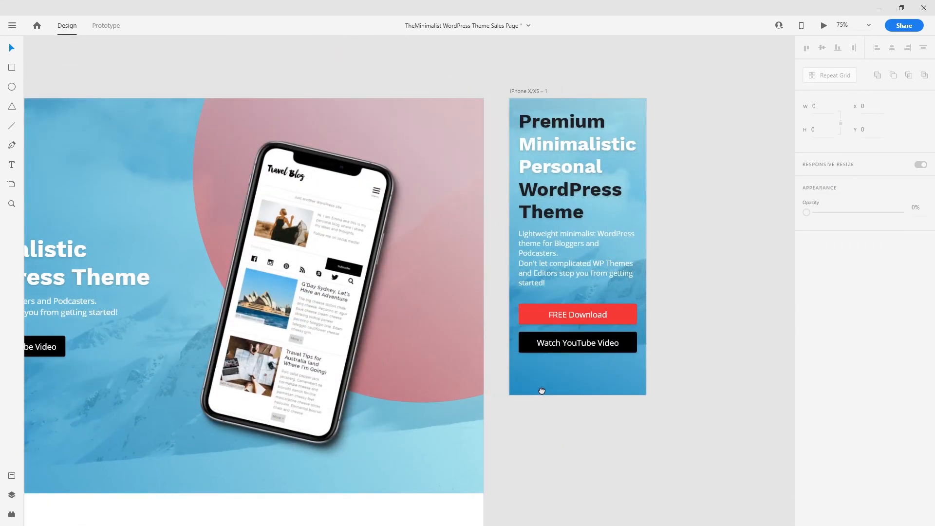
{"action": "left_click", "coordinate": [328, 280]}
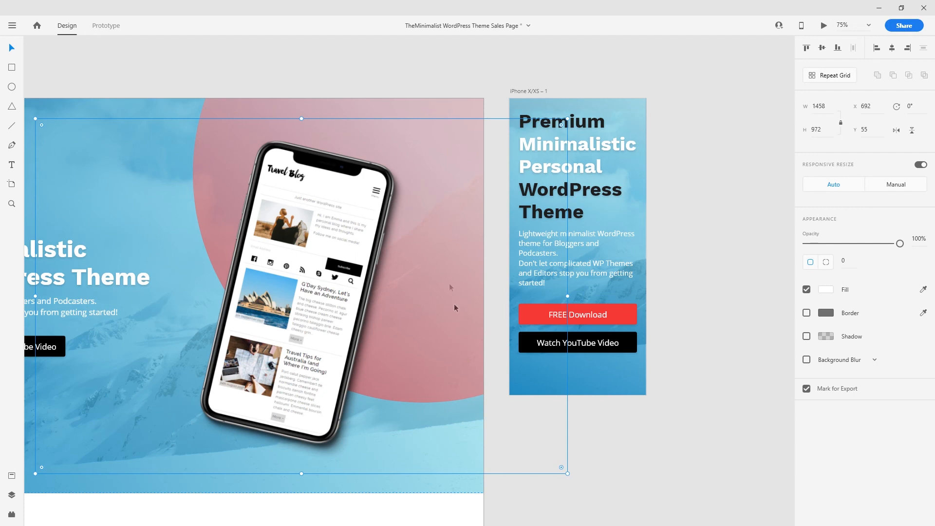
{"action": "left_click", "coordinate": [679, 348]}
{"action": "left_click", "coordinate": [427, 100]}
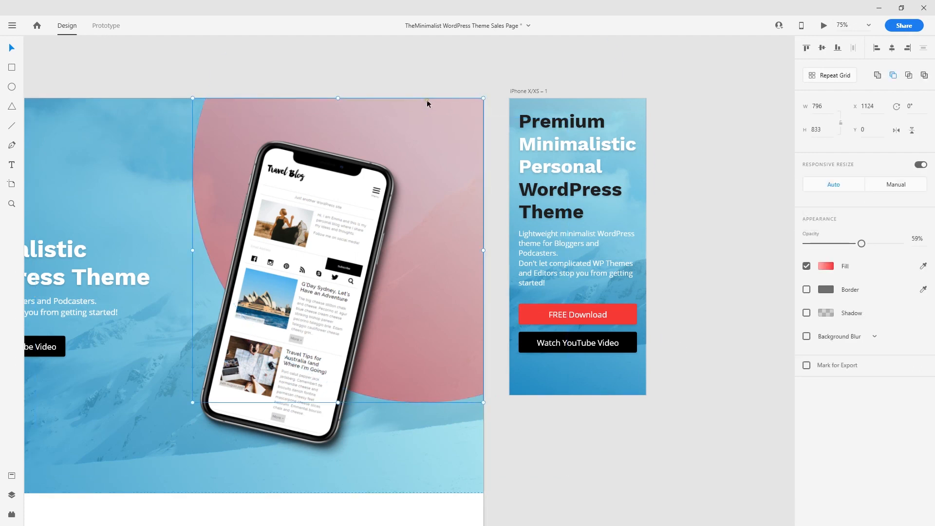
- Paste the circle onto the iPhone artboard's top right, shrink it to a third, and send it behind the headline
{"action": "key", "text": "ctrl+v"}
{"action": "left_click_drag", "start_coordinate": [345, 161], "coordinate": [461, 191]}
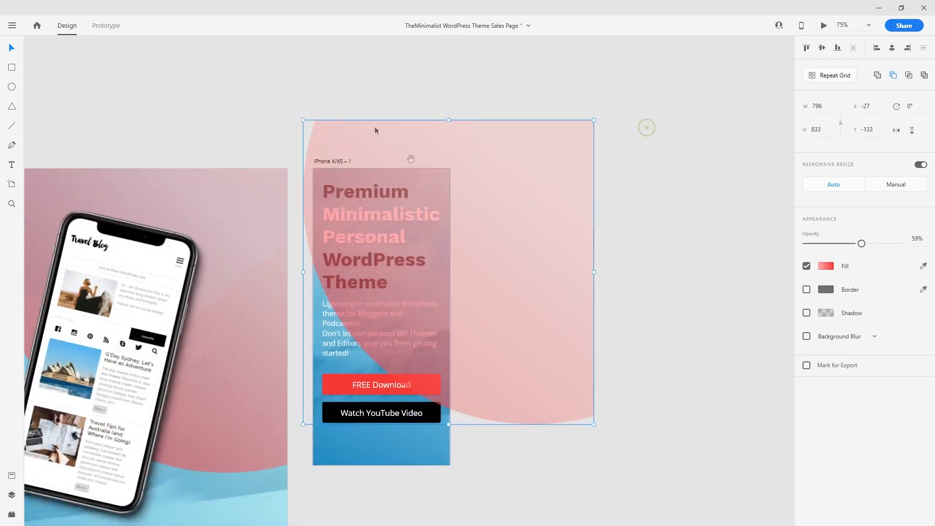
{"action": "left_click_drag", "start_coordinate": [305, 118], "coordinate": [437, 195]}
{"action": "key", "text": "ctrl+plus"}
{"action": "key", "text": "ctrl+plus"}
{"action": "key", "text": "ctrl+bracketleft"}
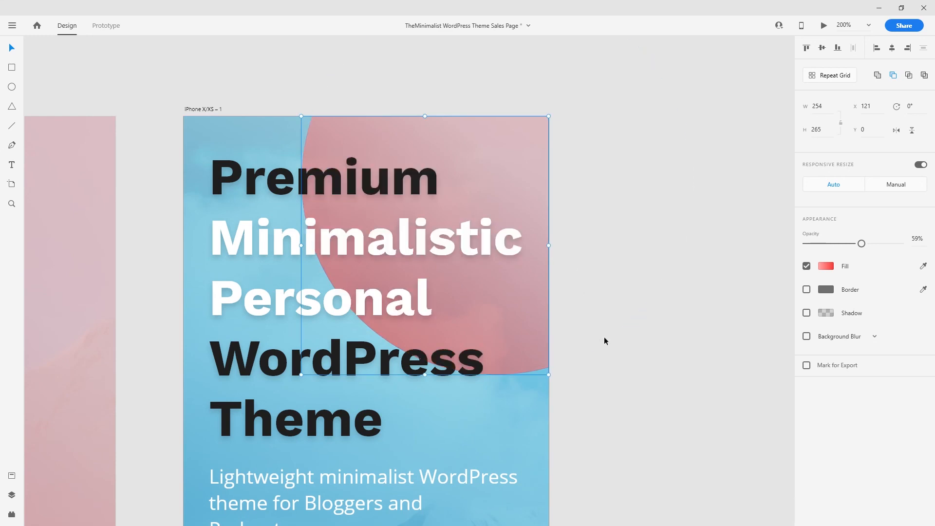
{"action": "left_click", "coordinate": [644, 365]}
{"action": "key", "text": "ctrl+minus"}
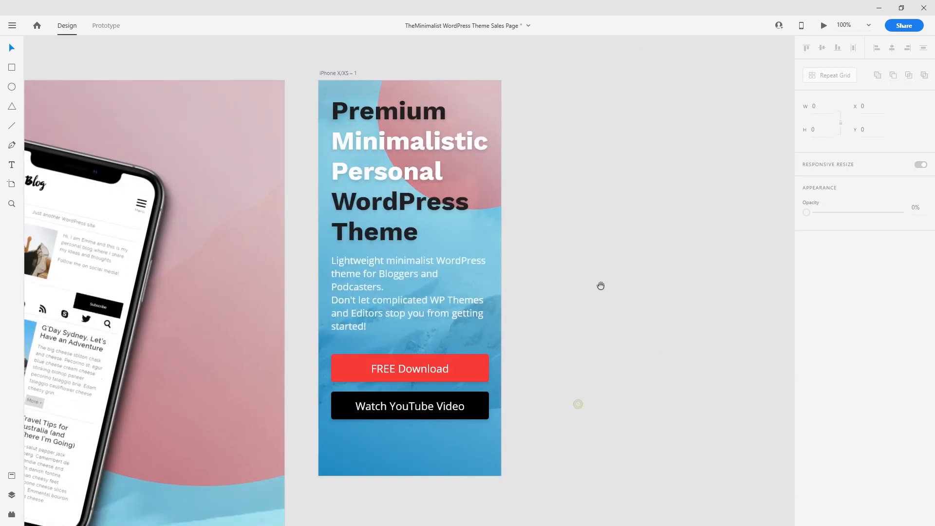
- Lengthen the iPhone artboard to 1498 px and adjust the blue hero rectangle's bottom edge to 800 px tall
{"action": "scroll", "coordinate": [516, 436], "scroll_direction": "down", "scroll_amount": 3}
{"action": "left_click", "coordinate": [490, 401]}
{"action": "left_click_drag", "start_coordinate": [574, 444], "coordinate": [424, 524]}
{"action": "double_click", "coordinate": [421, 399]}
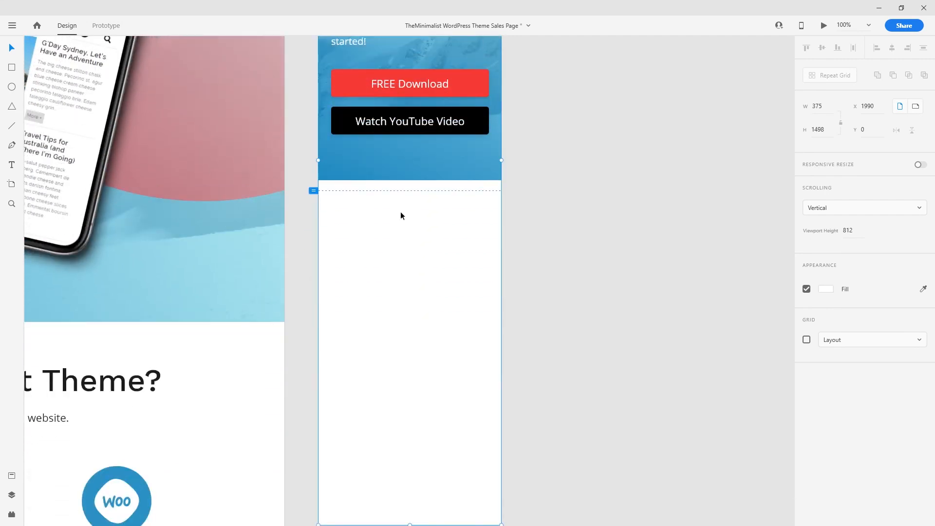
{"action": "left_click", "coordinate": [393, 174]}
{"action": "scroll", "coordinate": [411, 236], "scroll_direction": "up", "scroll_amount": 2}
{"action": "left_click_drag", "start_coordinate": [410, 238], "coordinate": [409, 248]}
{"action": "left_click", "coordinate": [581, 244]}
- Zoom out and pan the canvas to review both full artboards
{"action": "key", "text": "ctrl+minus"}
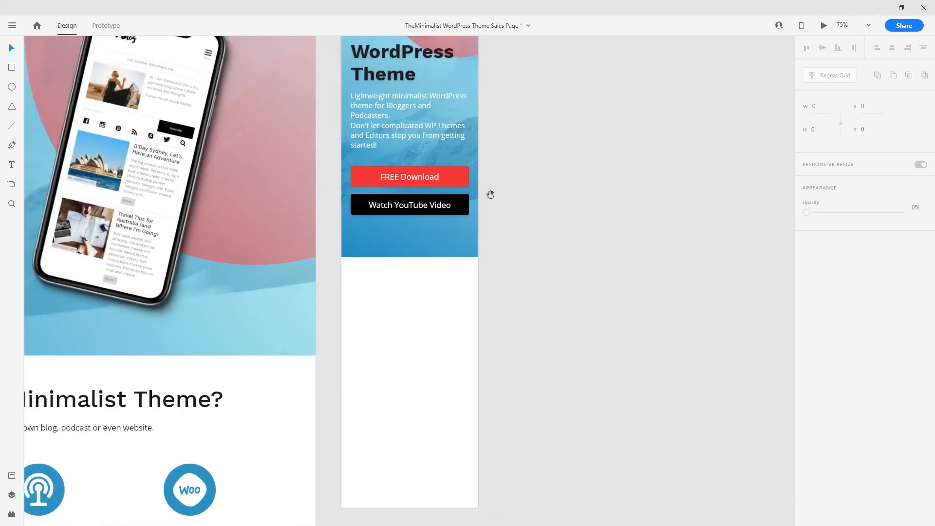
{"action": "left_click_drag", "start_coordinate": [491, 198], "coordinate": [511, 358]}
{"action": "key", "text": "ctrl+minus"}
{"action": "left_click_drag", "start_coordinate": [378, 424], "coordinate": [484, 276]}
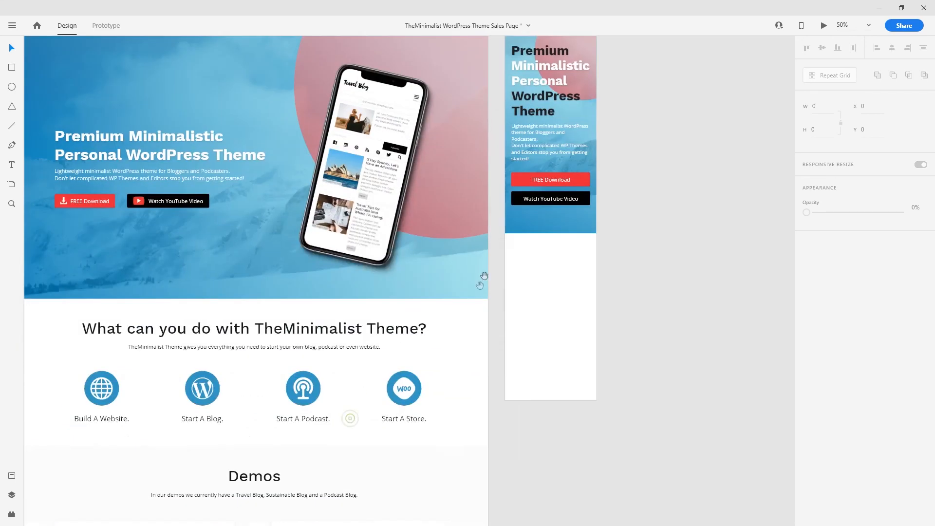
{"action": "left_click_drag", "start_coordinate": [322, 411], "coordinate": [380, 244]}
{"action": "left_click_drag", "start_coordinate": [357, 408], "coordinate": [359, 232]}
{"action": "left_click_drag", "start_coordinate": [459, 192], "coordinate": [428, 417]}
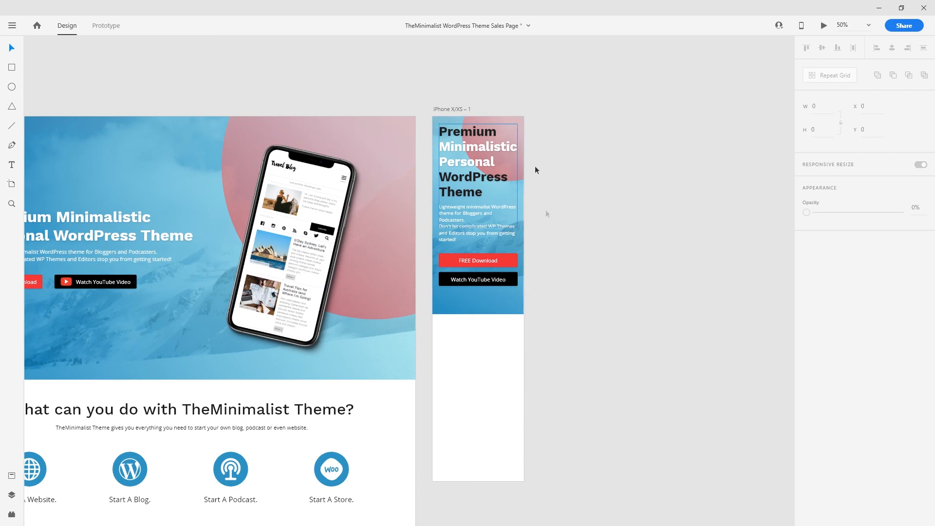
{"action": "left_click_drag", "start_coordinate": [454, 296], "coordinate": [637, 314]}
{"action": "key", "text": "ctrl+plus"}
{"action": "key", "text": "ctrl+minus"}
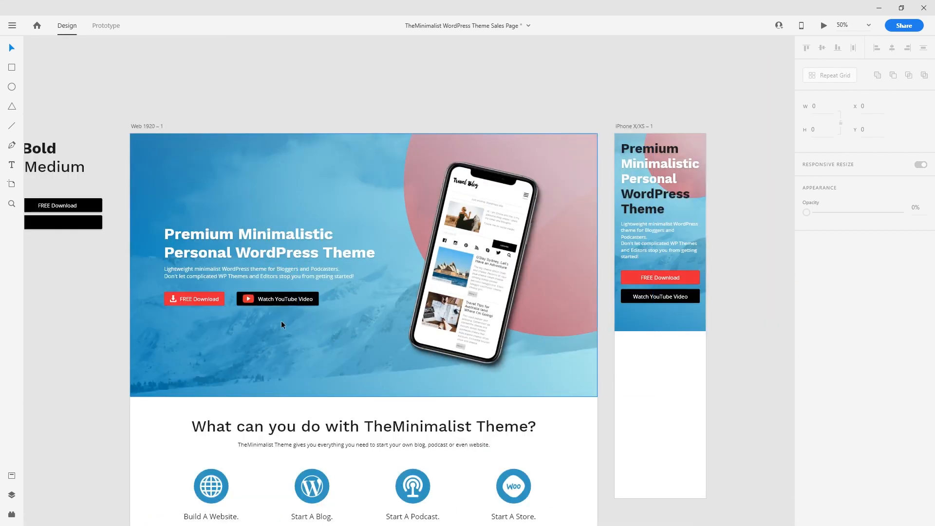